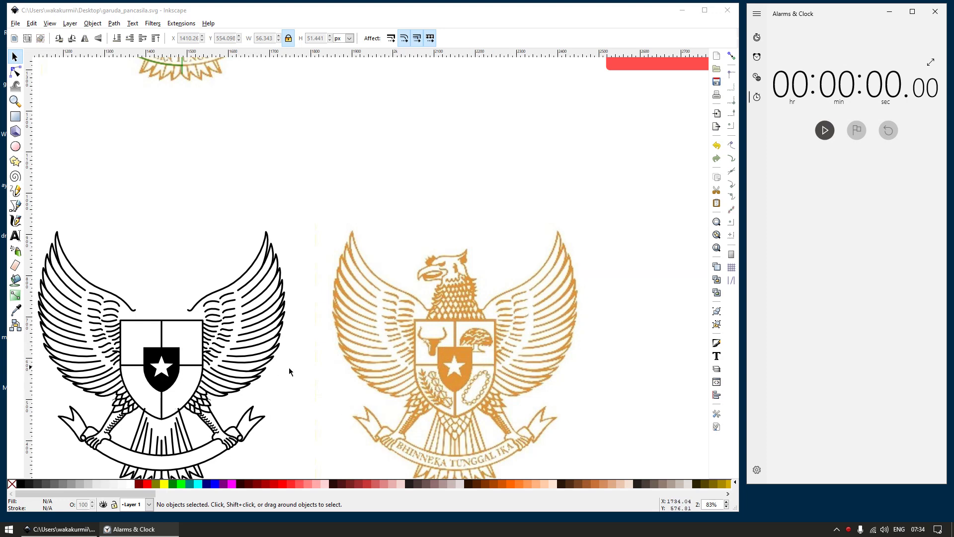
Step: Start the stopwatch in the Alarms & Clock window beside the drawing
scroll(203, 344, up, 2)
scroll(222, 322, down, 2)
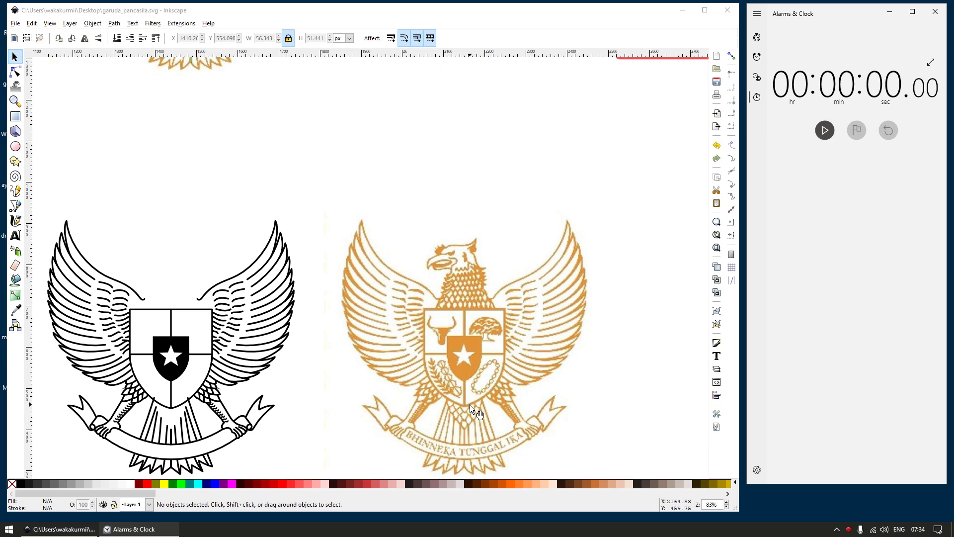
scroll(450, 414, up, 5)
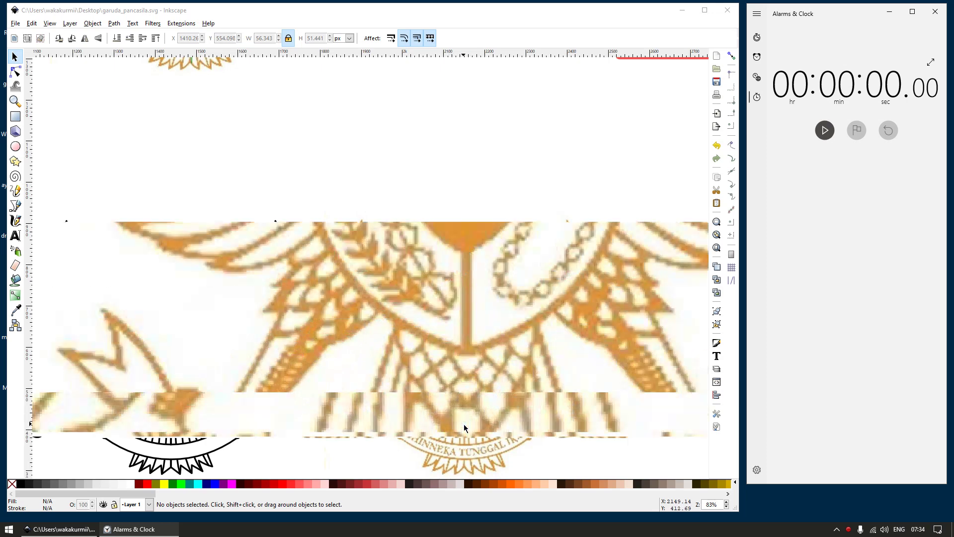
scroll(462, 437, down, 5)
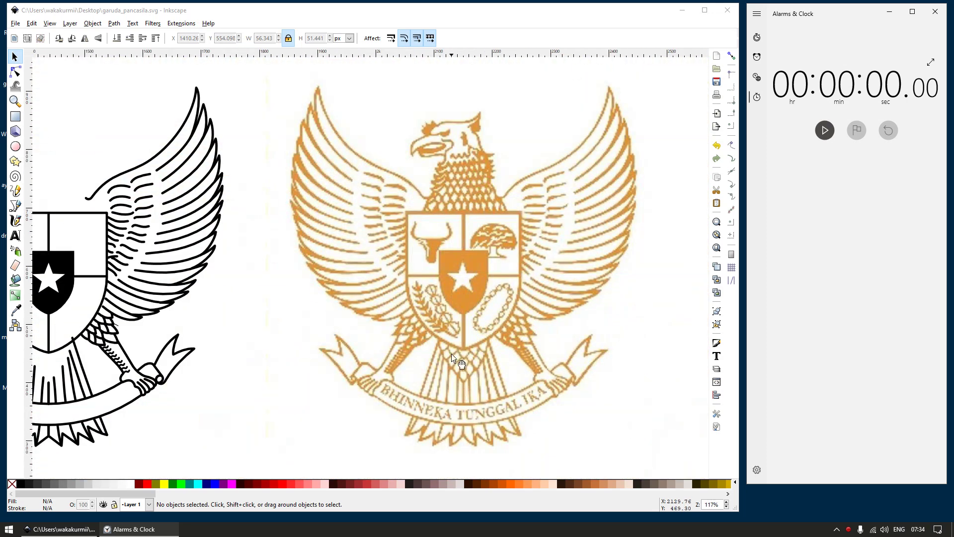
scroll(466, 368, up, 4)
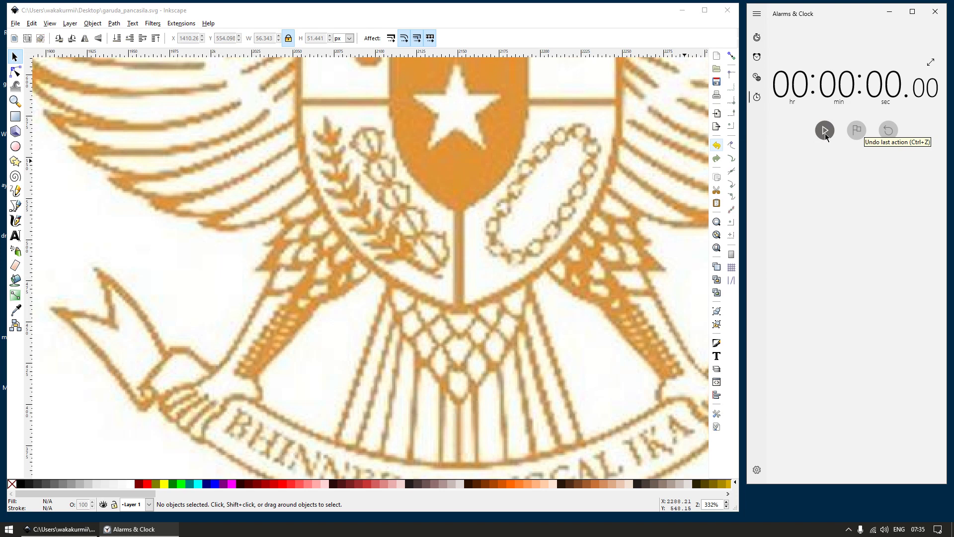
scroll(439, 437, down, 3)
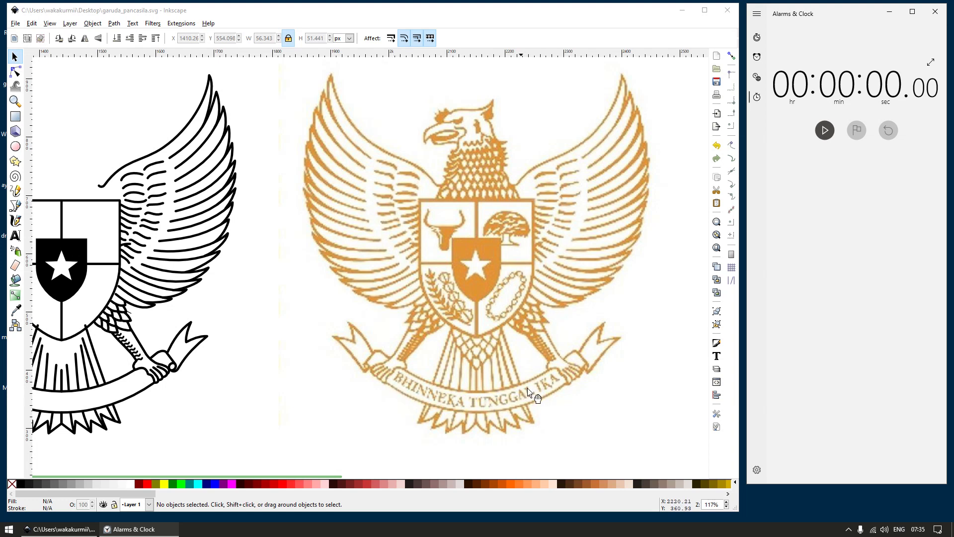
click(825, 130)
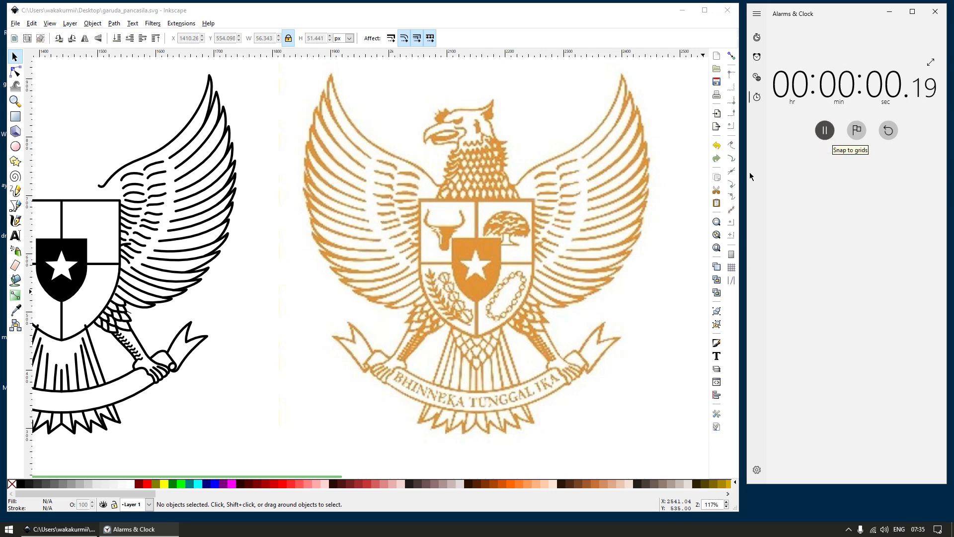
Step: Draw a vertical line about 21 px long upward from the tip of the lowest chest scale on the orange emblem
ctrl+scroll(473, 370, up, 4)
click(475, 378)
ctrl+scroll(465, 375, up, 2)
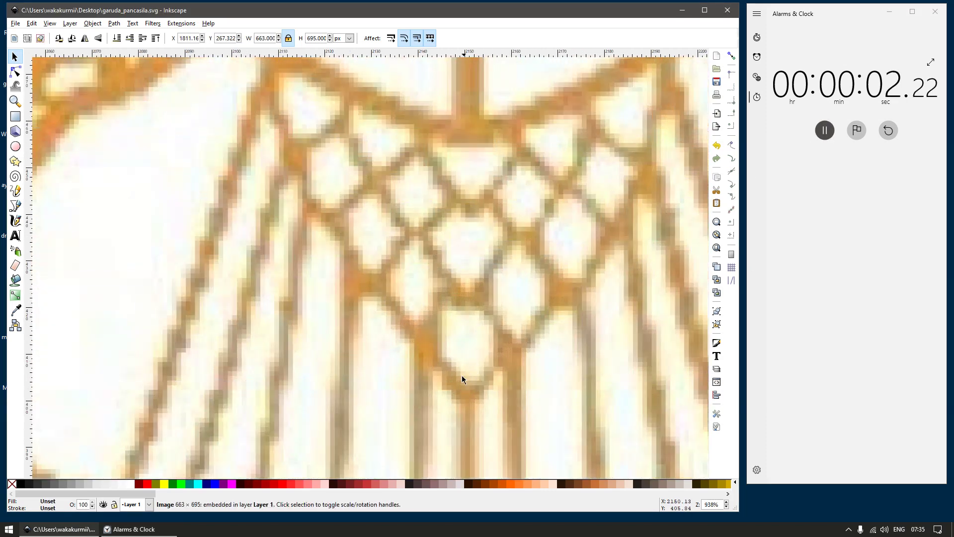
key(b)
click(464, 397)
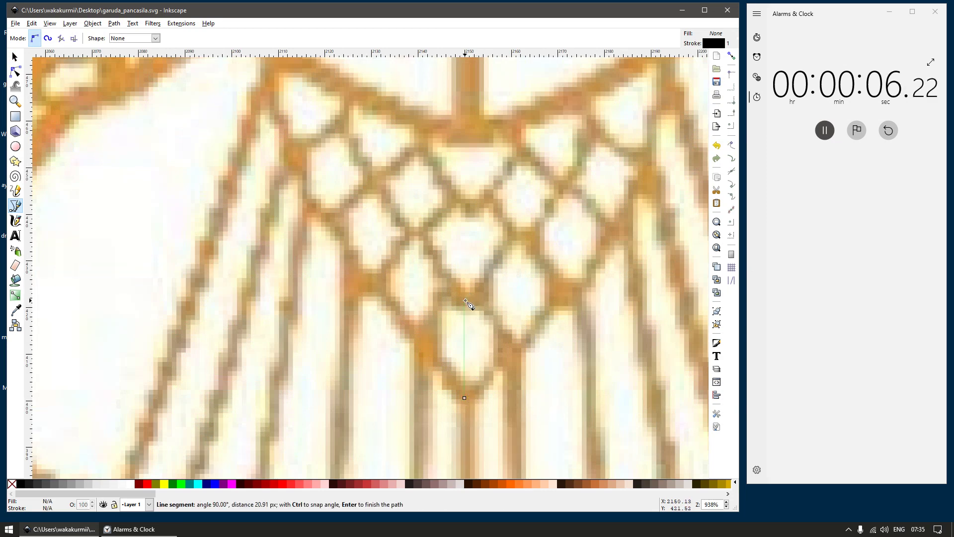
key(Return)
key(s)
Step: Duplicate the vertical line twice and place the copies one above the other over the upper chest scales
key(ctrl+d)
drag(465, 323, 473, 214)
key(ctrl+d)
drag(471, 249, 472, 145)
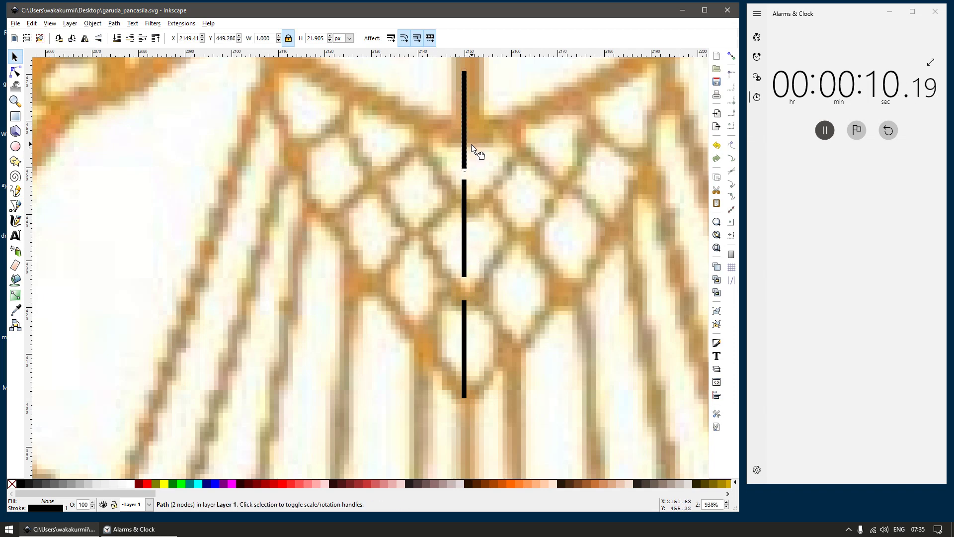
Step: Shorten the three stacked lines together to an overall height of about 58 px and give them a red stroke
shift+click(465, 189)
shift+click(466, 332)
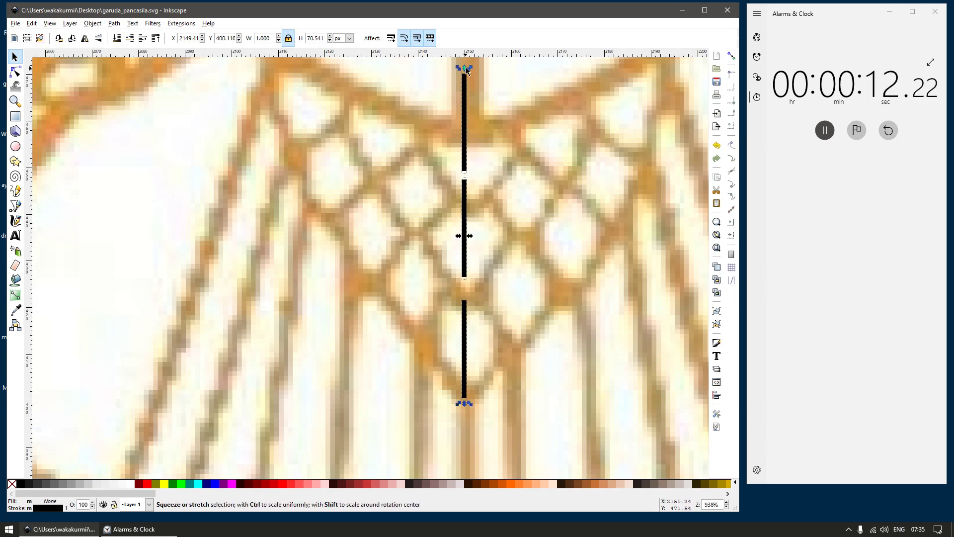
drag(467, 70, 470, 129)
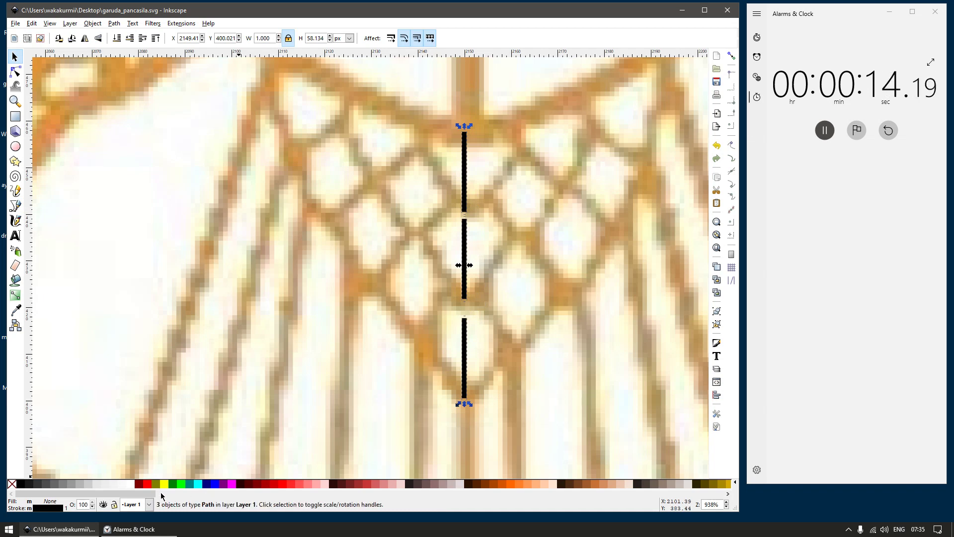
shift+click(138, 484)
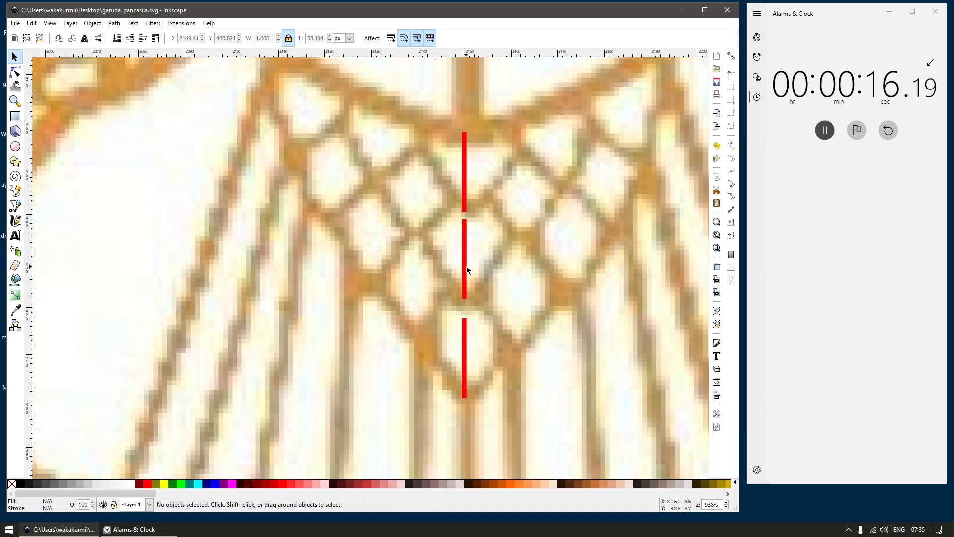
Step: Move the middle line's upper node to the scale's left corner and bend the line into a curved scale edge
double_click(466, 231)
drag(464, 219, 423, 230)
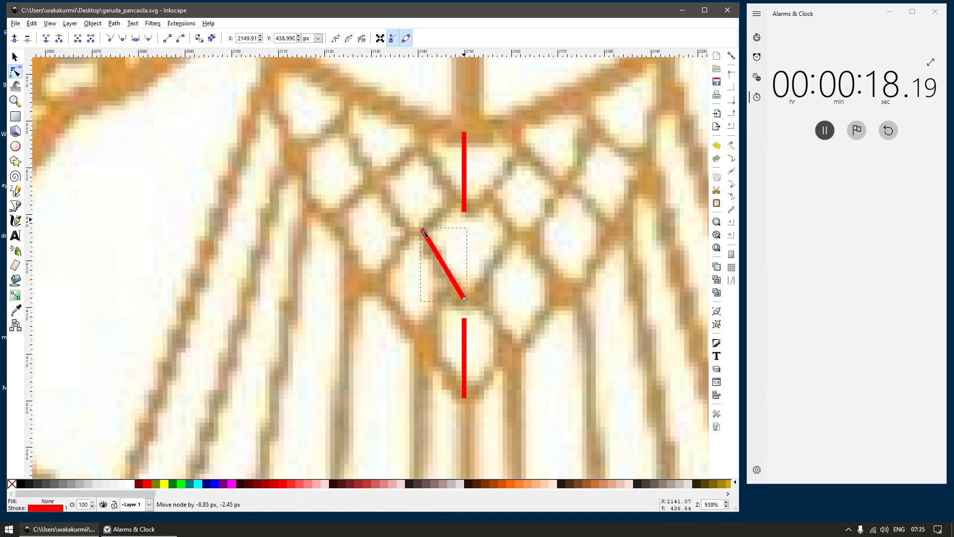
key(space)
key(space)
drag(450, 275, 426, 326)
Step: Move the upper nodes of the bottom and top lines leftward and bend both lines into curved scale edges
click(464, 322)
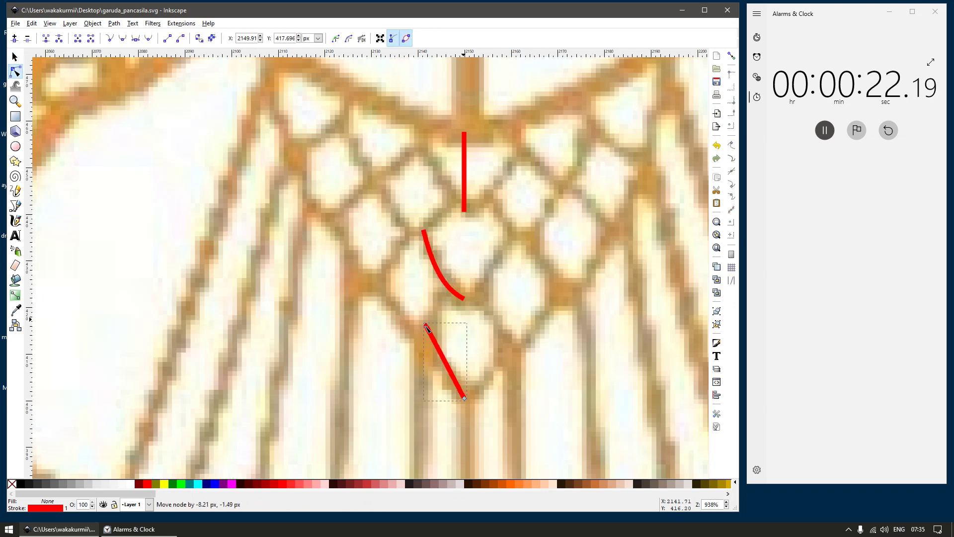
drag(453, 370, 433, 372)
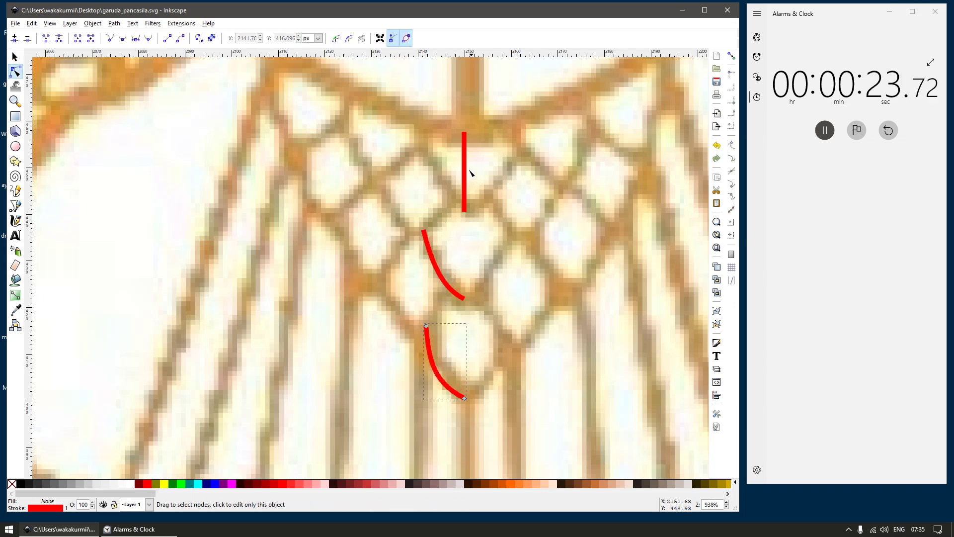
click(463, 140)
drag(464, 133, 422, 121)
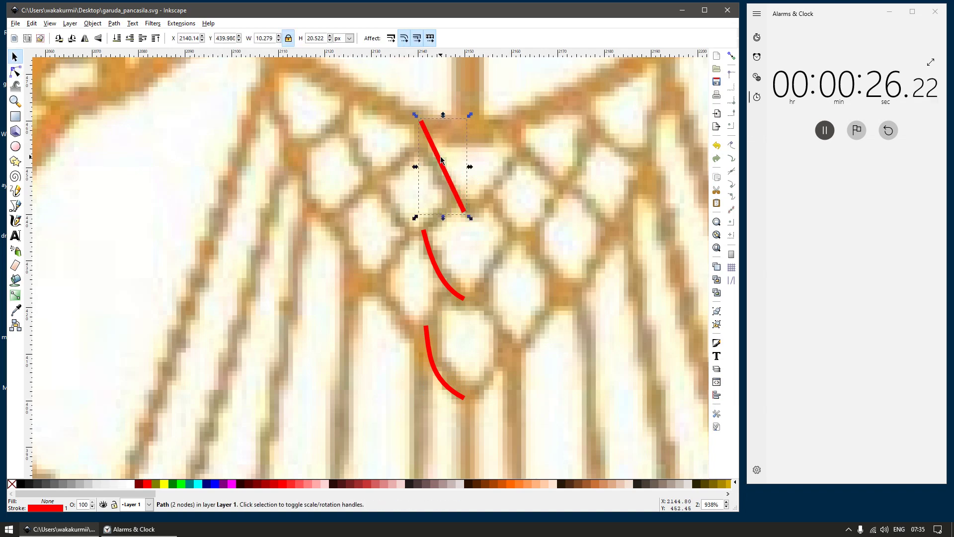
drag(443, 164, 435, 168)
Step: Copy the traced banner outline's 4 px stroke style onto the three scale curves and color their strokes blue
scroll(490, 227, down, 4)
key(s)
scroll(356, 266, down, 3)
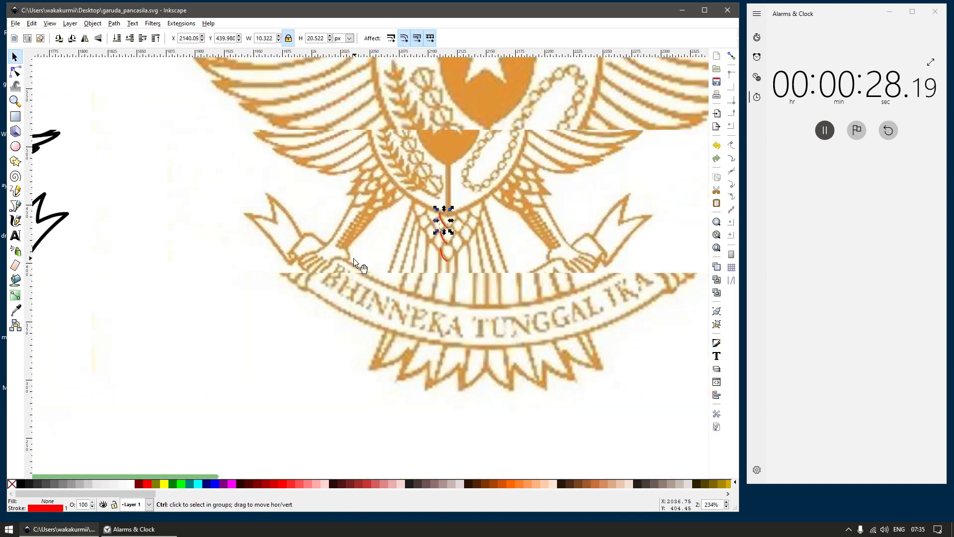
click(159, 267)
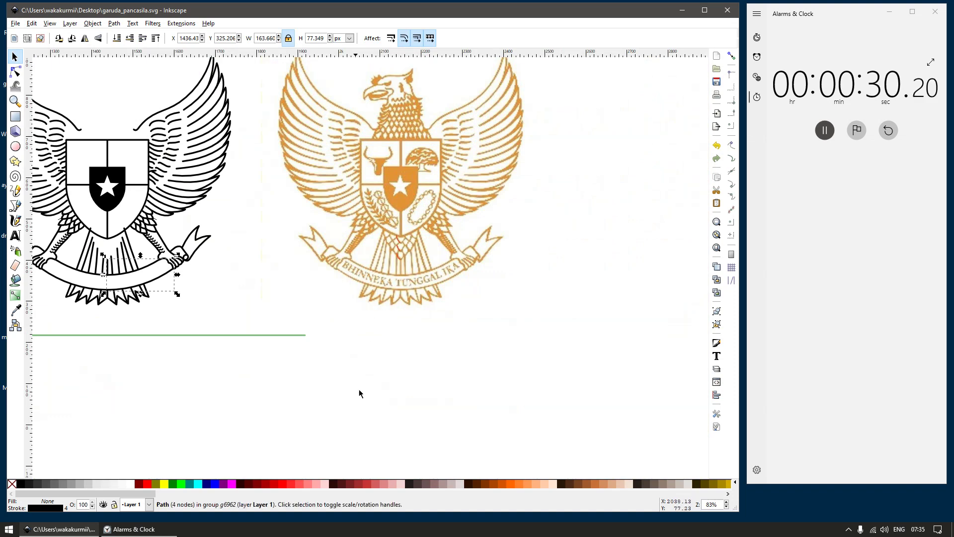
drag(355, 393, 417, 226)
scroll(298, 398, up, 2)
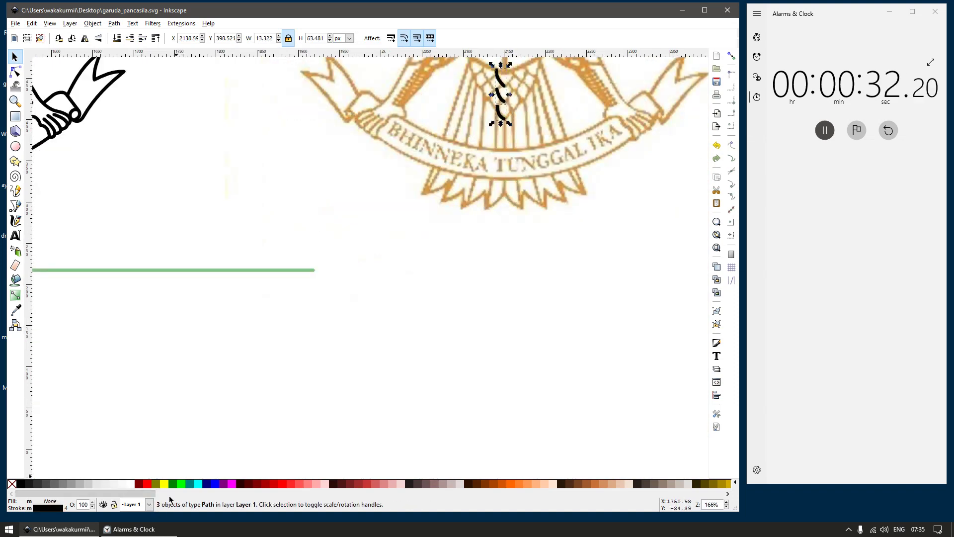
shift+click(214, 486)
Step: Extend the lowest curve's upper end onto the middle curve and bend it outward along the scale's edge
scroll(497, 160, up, 3)
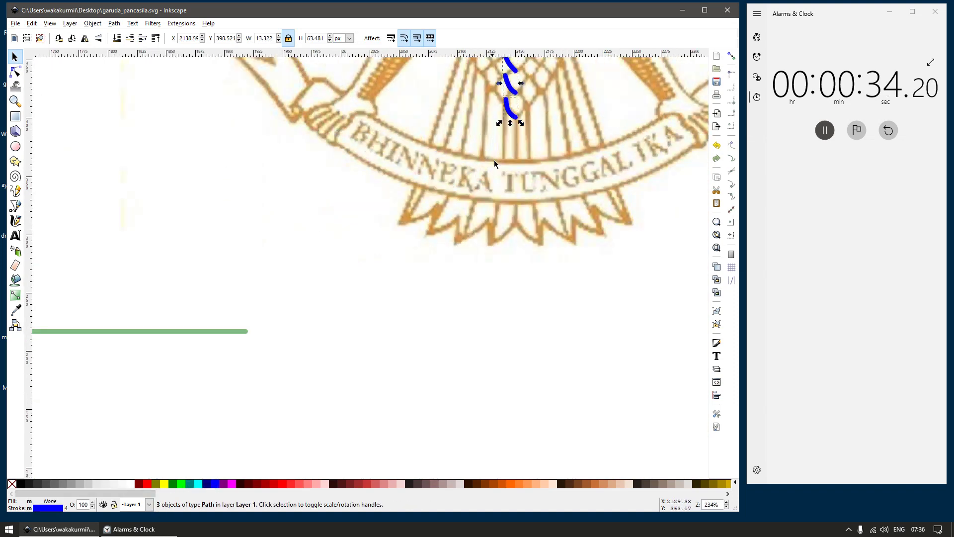
scroll(459, 284, up, 1)
scroll(460, 283, up, 2)
double_click(450, 297)
scroll(449, 297, up, 2)
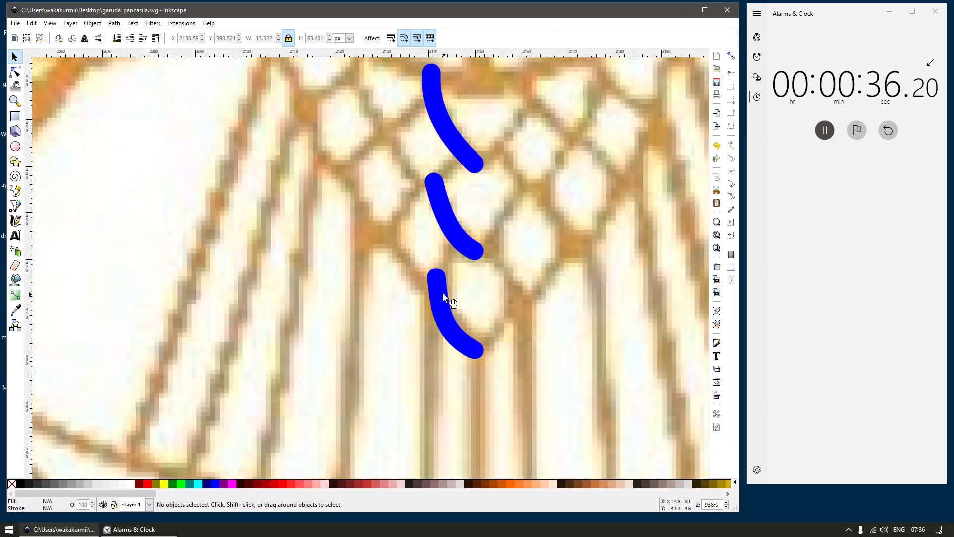
drag(437, 278, 455, 239)
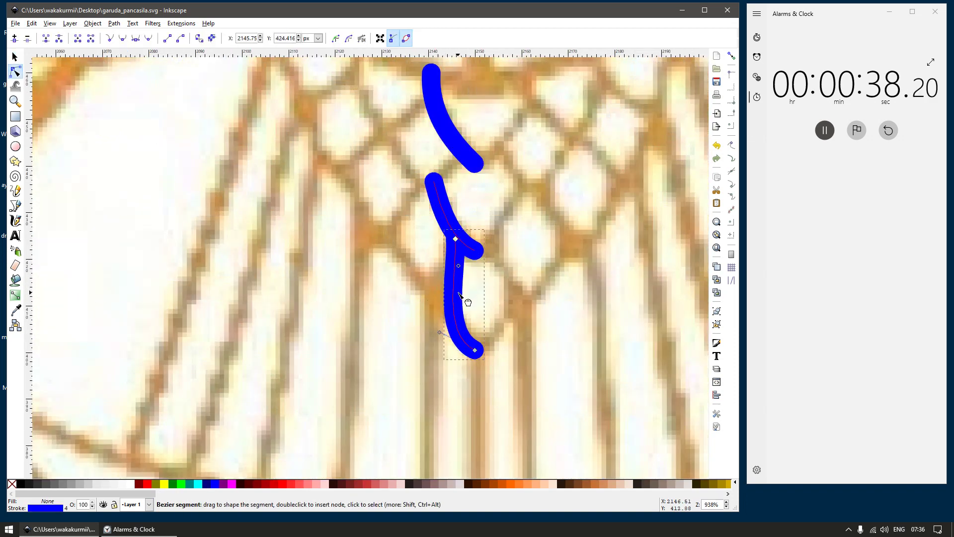
drag(451, 286, 442, 284)
Step: Set the opacity of the three blue scale curves to 50
scroll(463, 287, down, 4)
key(s)
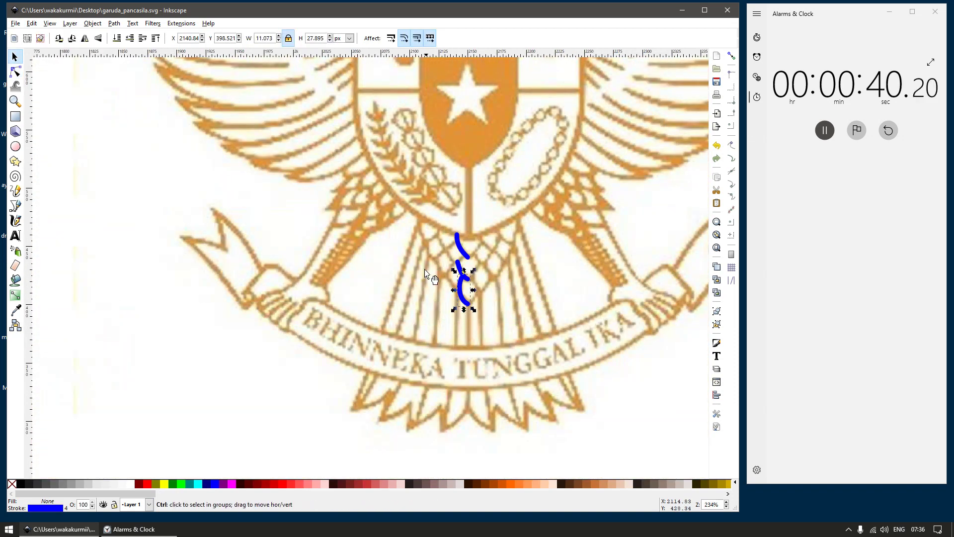
scroll(430, 272, down, 2)
drag(552, 434, 402, 221)
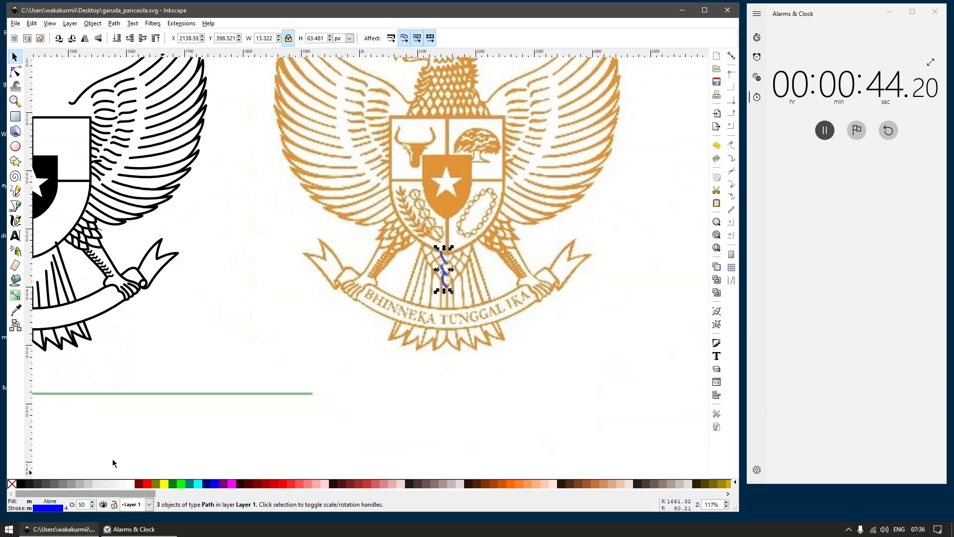
click(431, 368)
Step: Draw a diagonal line about 7 px wide and 7 px high from the middle curve's upper end to the top curve
key(z)
drag(408, 243, 483, 298)
key(s)
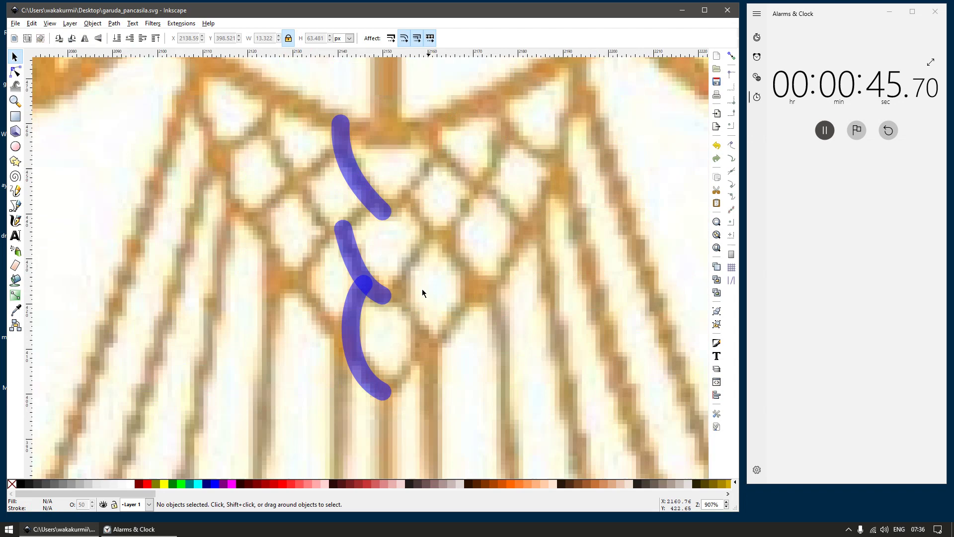
click(351, 252)
scroll(351, 251, up, 2)
key(b)
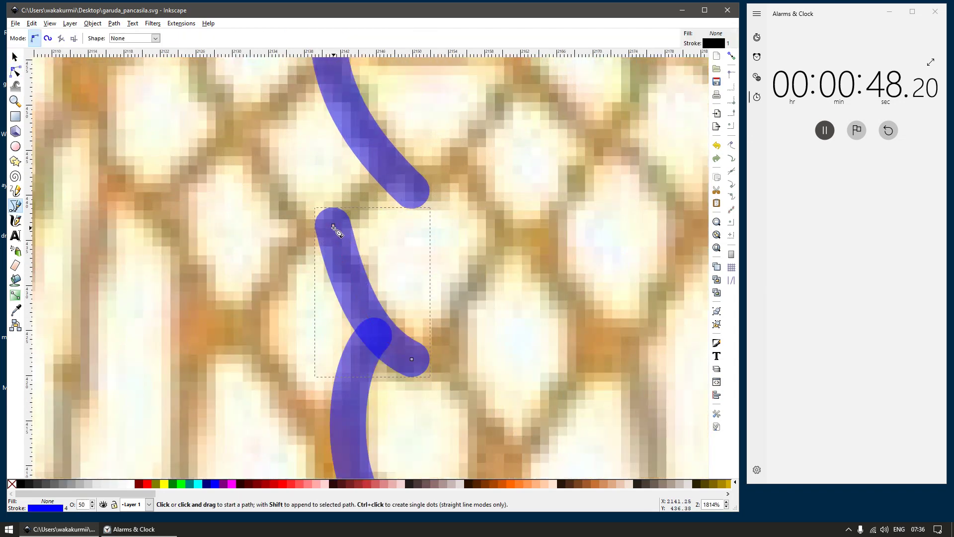
click(333, 226)
double_click(392, 171)
key(F1)
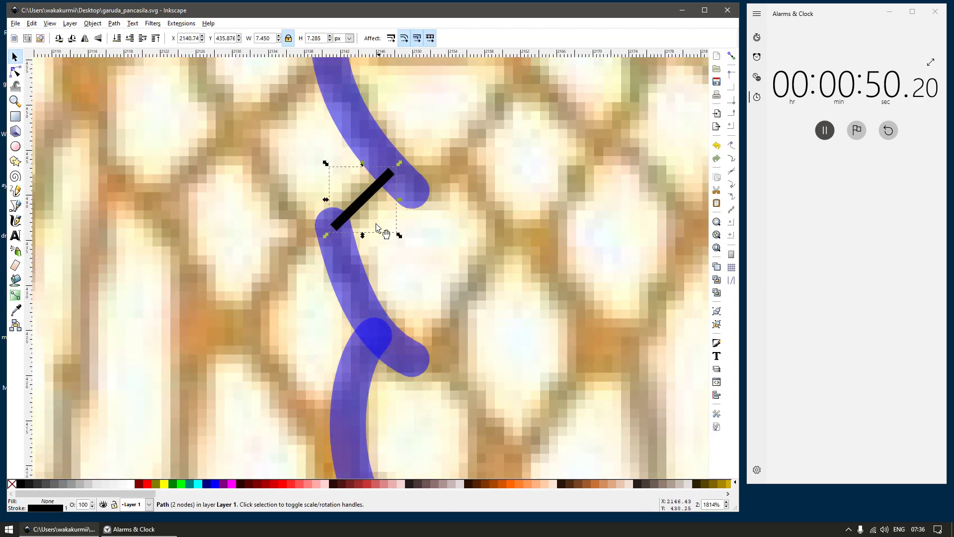
Step: Join the diagonal line to the middle curve's upper end node as a single path
shift+click(339, 254)
key(n)
drag(289, 262, 386, 167)
key(shift+j)
key(F1)
key(n)
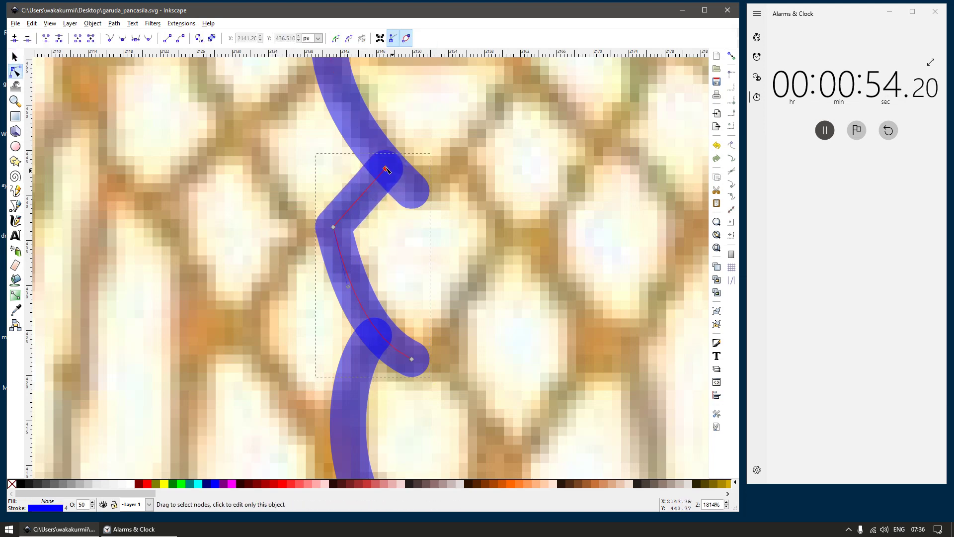
scroll(426, 250, down, 3)
scroll(399, 211, up, 2)
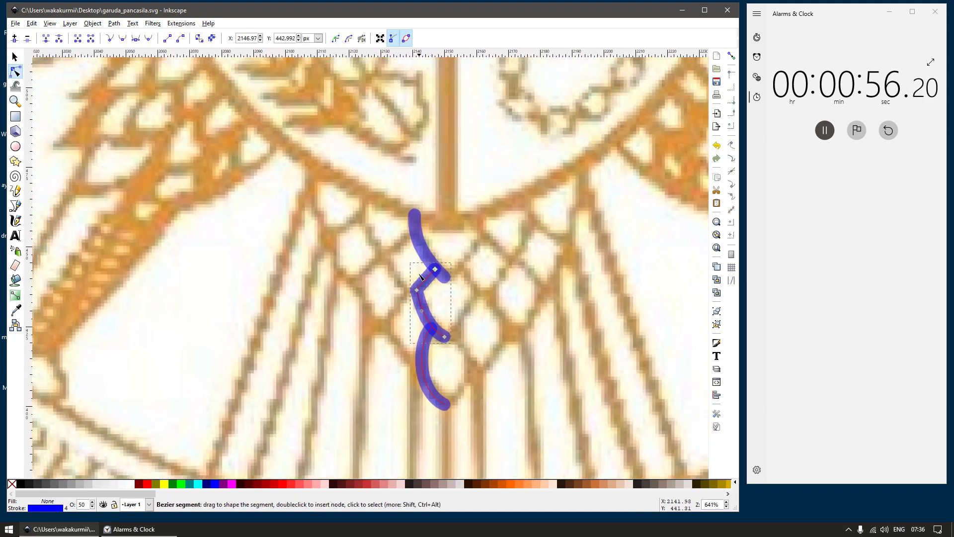
scroll(447, 313, down, 3)
key(F1)
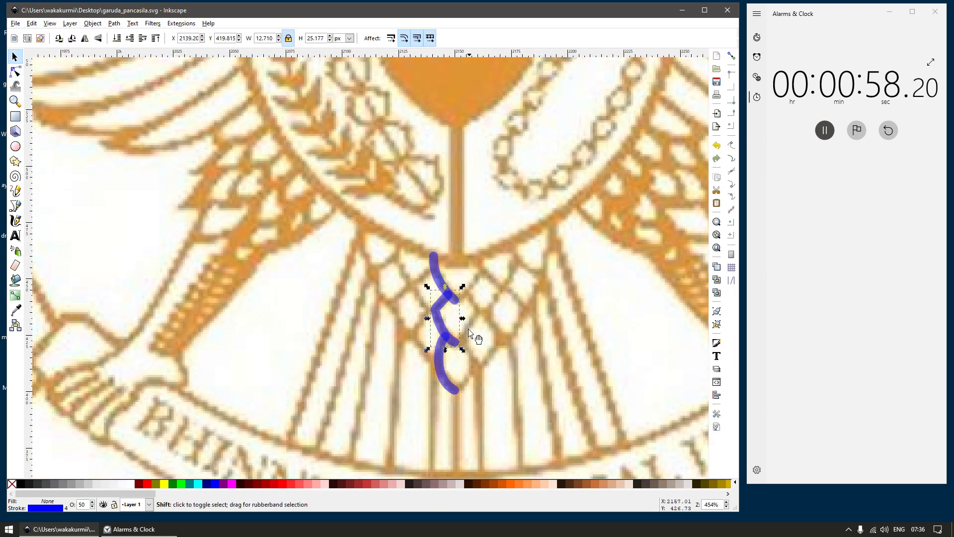
Step: Draw a four-segment zigzag path along the scales left of the blue curves, from the lowest curve up to the topmost one
scroll(450, 382, up, 2)
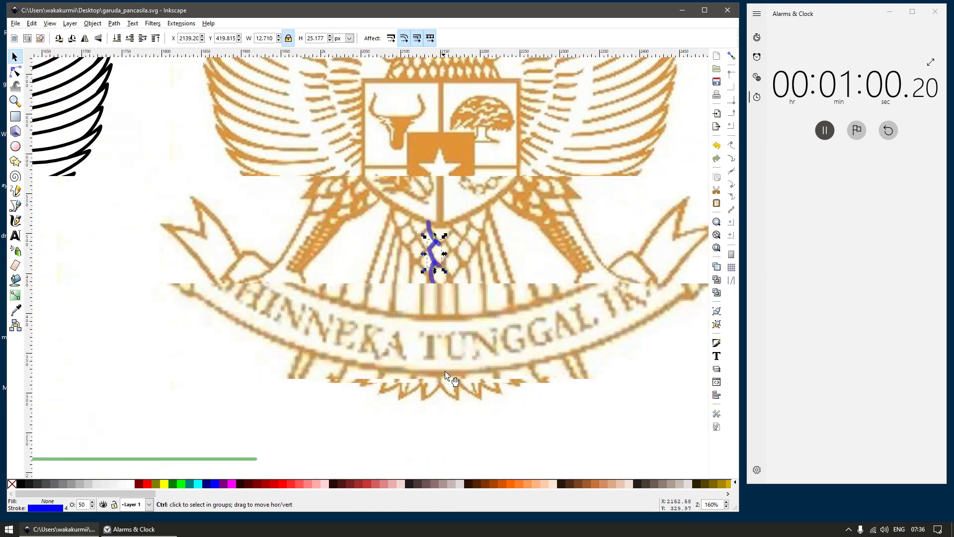
scroll(415, 222, up, 2)
drag(415, 221, 422, 356)
click(423, 391)
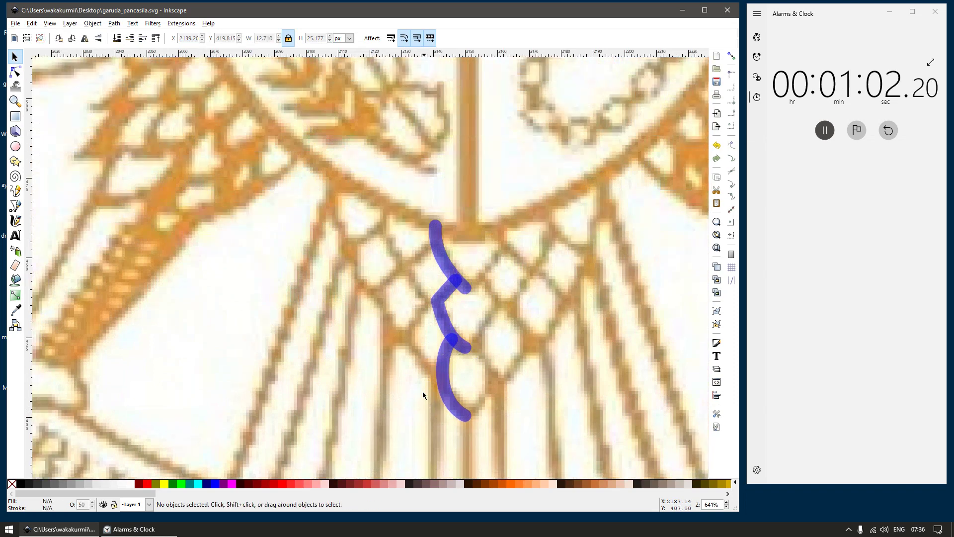
scroll(422, 387, up, 1)
key(b)
click(453, 379)
click(403, 312)
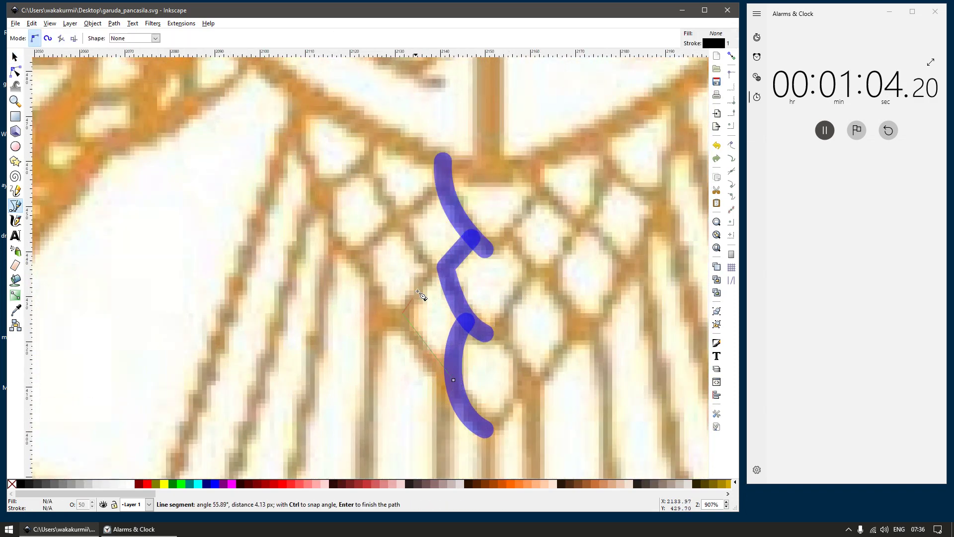
click(442, 268)
click(402, 213)
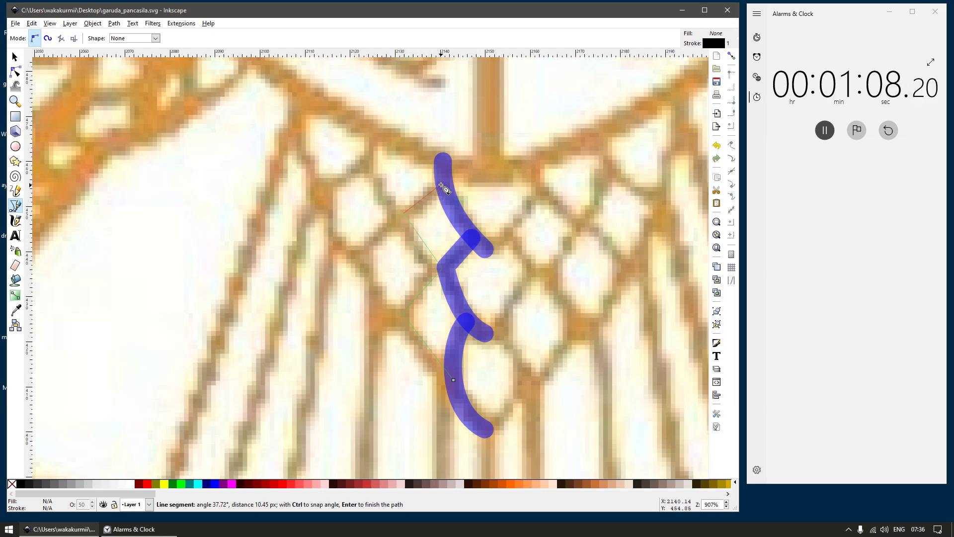
double_click(440, 186)
Step: Draw a three-segment zigzag path about 9 px wide and 41 px high along the next scales outward, ending at the shield's lower edge
click(392, 313)
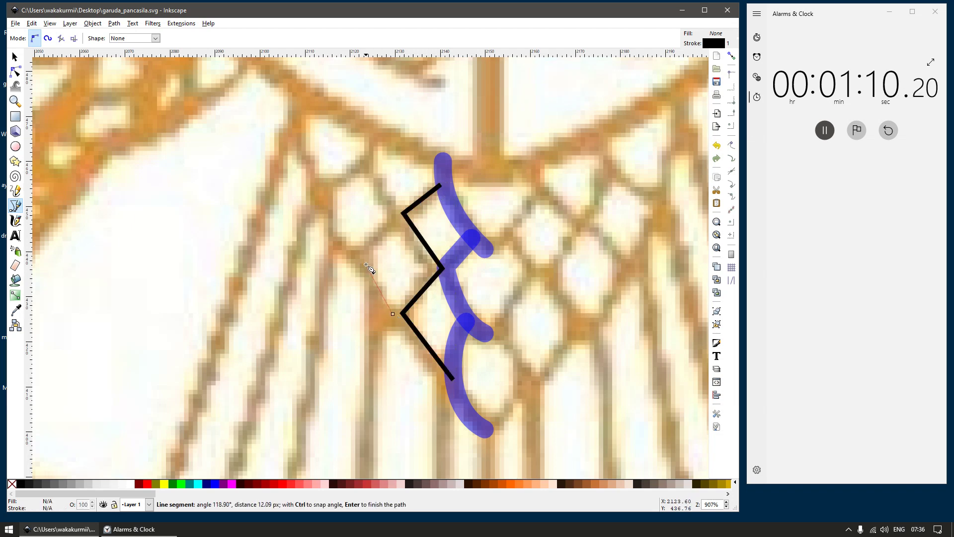
click(356, 248)
click(393, 214)
double_click(378, 134)
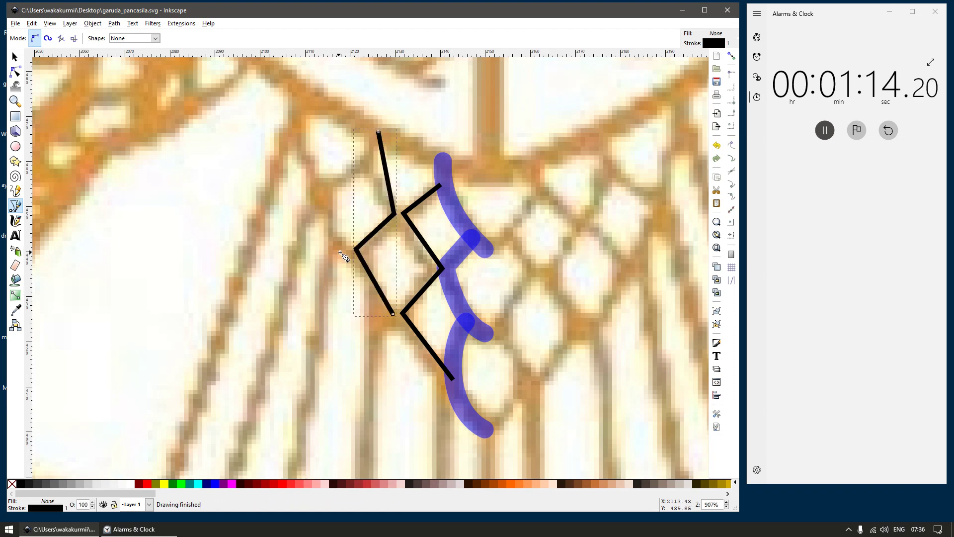
Step: Draw a short line along the outermost scale and a V-shaped path about 18 px wide and 19 px high above it at the shield's edge
click(345, 249)
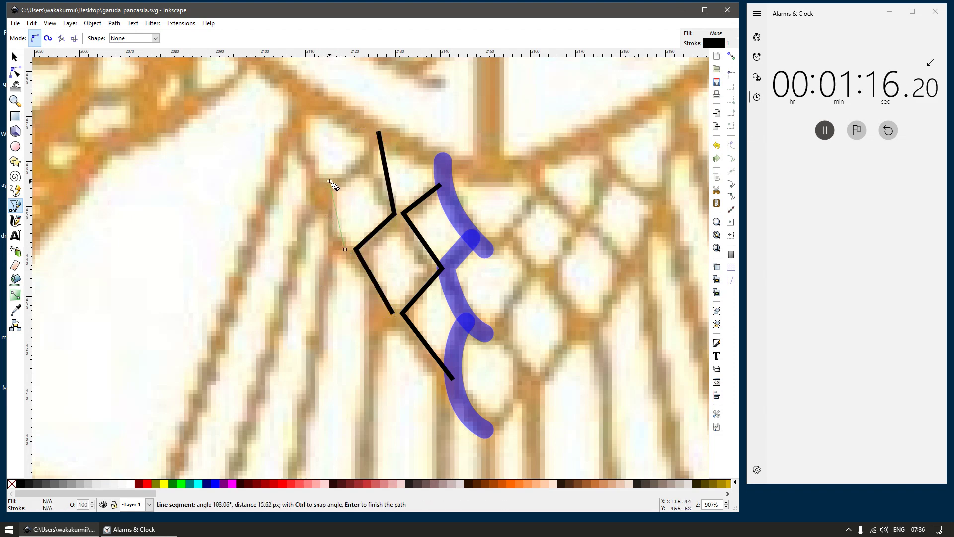
double_click(329, 181)
click(298, 104)
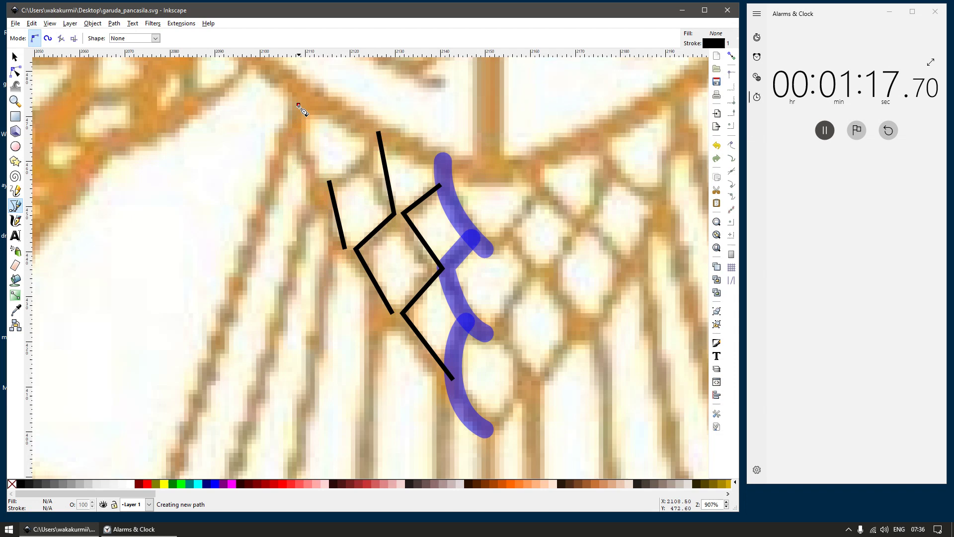
click(320, 186)
double_click(374, 133)
Step: Paste the blue curve's style onto the two zigzag paths and the V-shaped path
key(s)
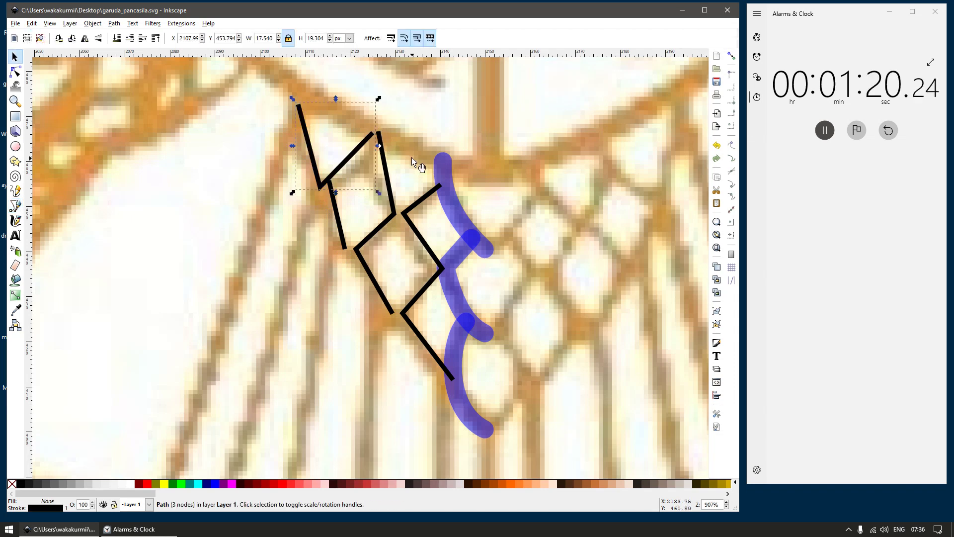
click(440, 171)
click(414, 205)
key(ctrl+shift+v)
click(389, 186)
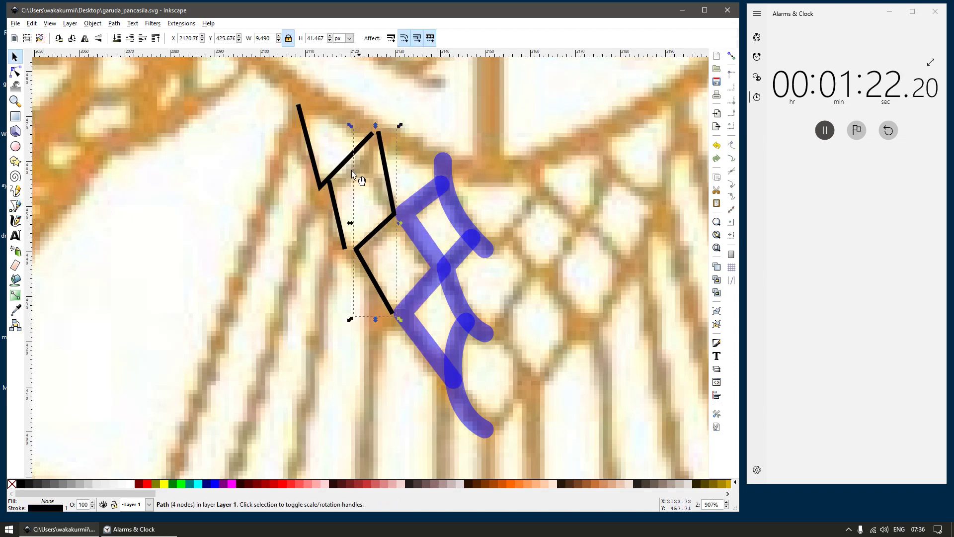
key(ctrl+shift+v)
click(341, 164)
key(ctrl+shift+v)
Step: Lower the V-shaped path's bottom node slightly and bend both its segments into curves along the scale edges
drag(332, 199, 333, 204)
double_click(349, 170)
drag(350, 170, 356, 174)
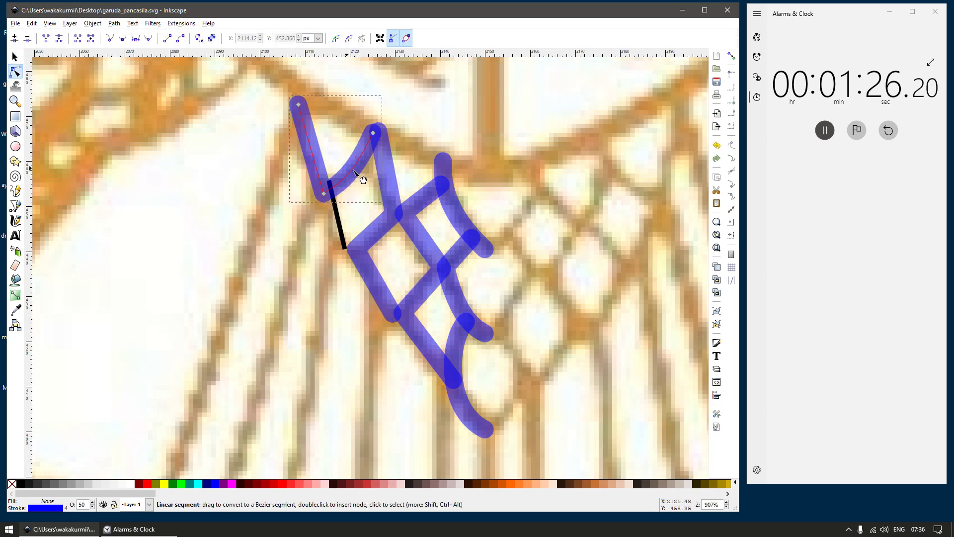
drag(311, 148, 302, 148)
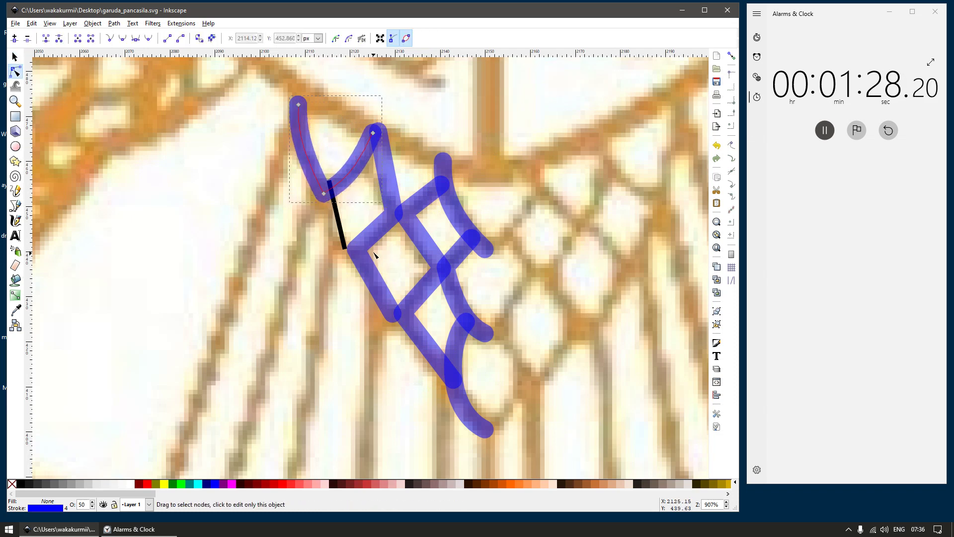
Step: Bend the inner zigzag's three lower segments into curves and move its lower corner node about 1.6 px right and 1.4 px down
click(413, 218)
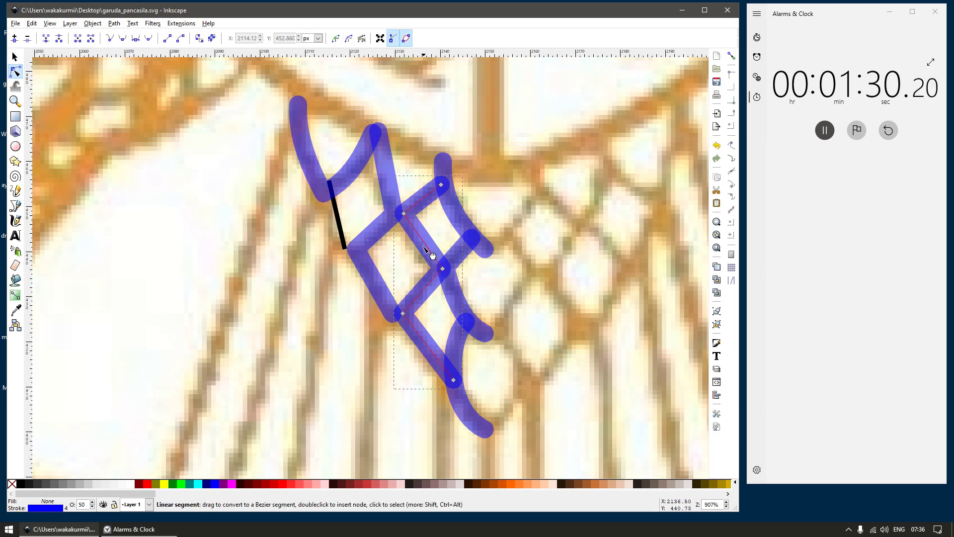
drag(424, 247, 442, 269)
scroll(442, 268, up, 1)
drag(380, 325, 388, 331)
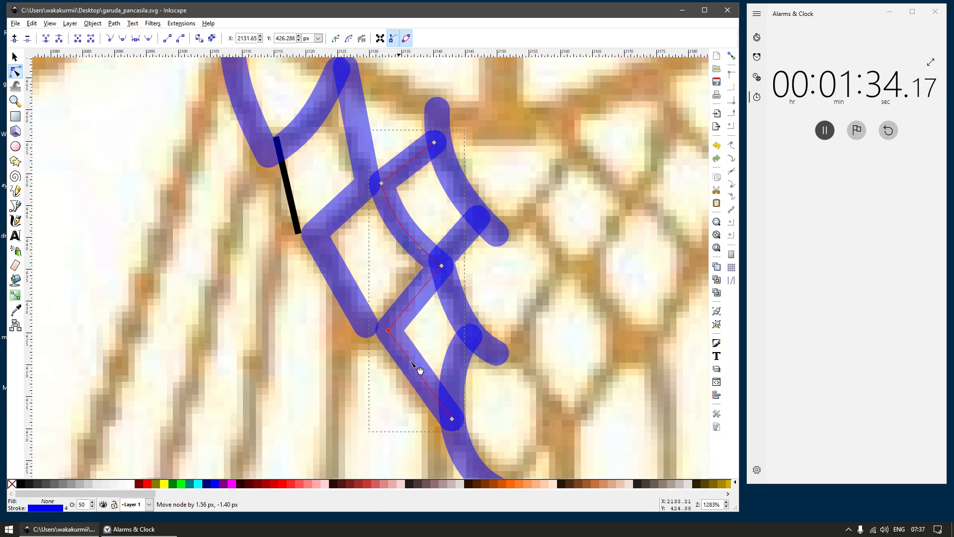
scroll(412, 365, down, 4)
drag(430, 299, 423, 306)
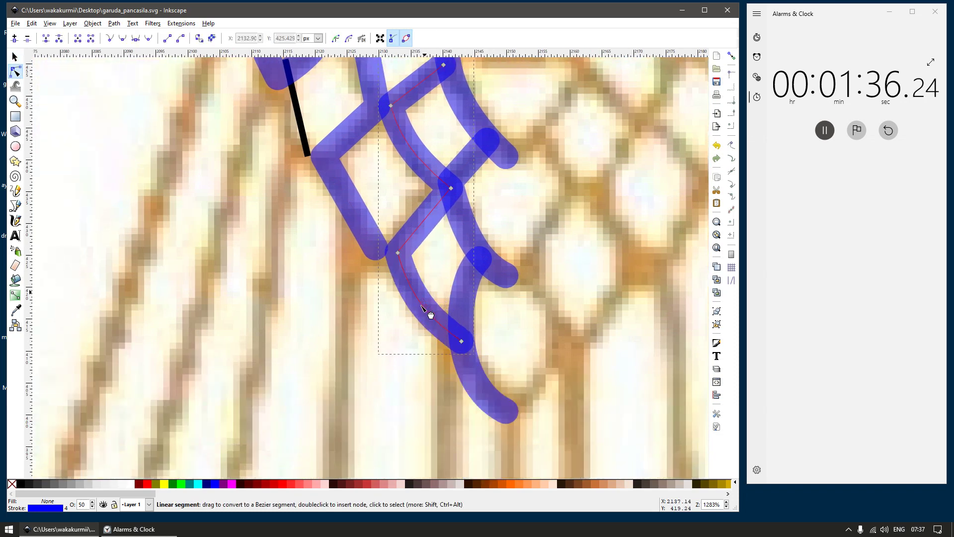
drag(427, 222, 455, 301)
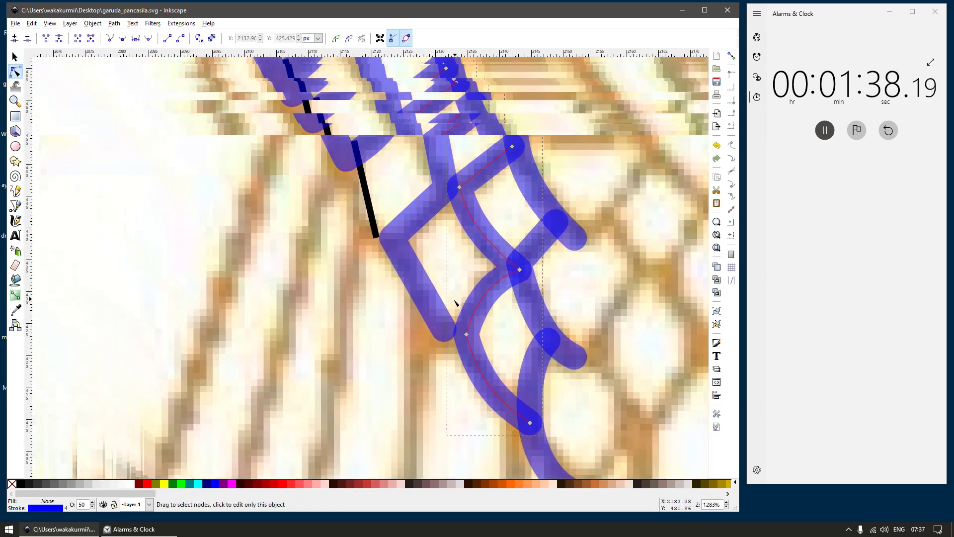
Step: Attach the outer zigzag's lower end to the inner zigzag's lower corner, curving its lowest segment and nudging the corner node above
click(446, 332)
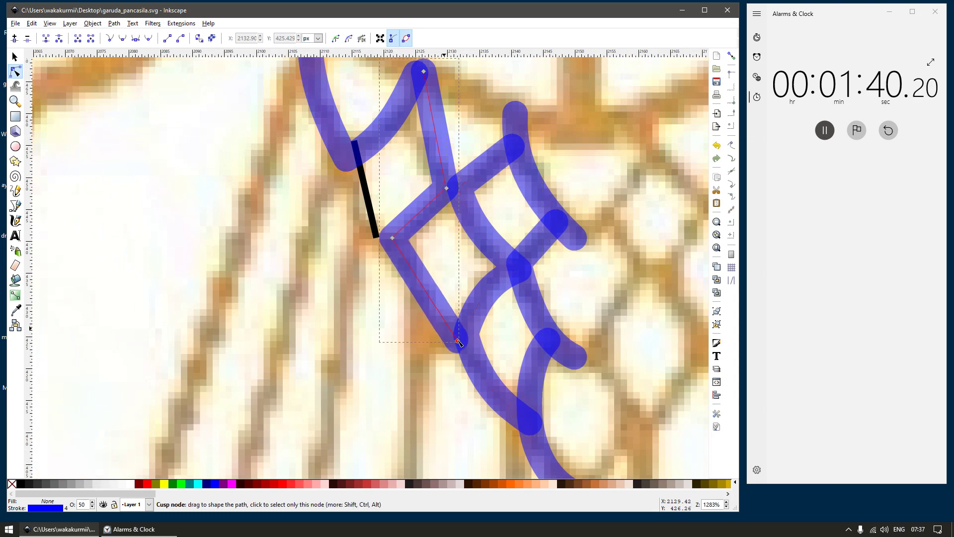
drag(458, 341, 431, 312)
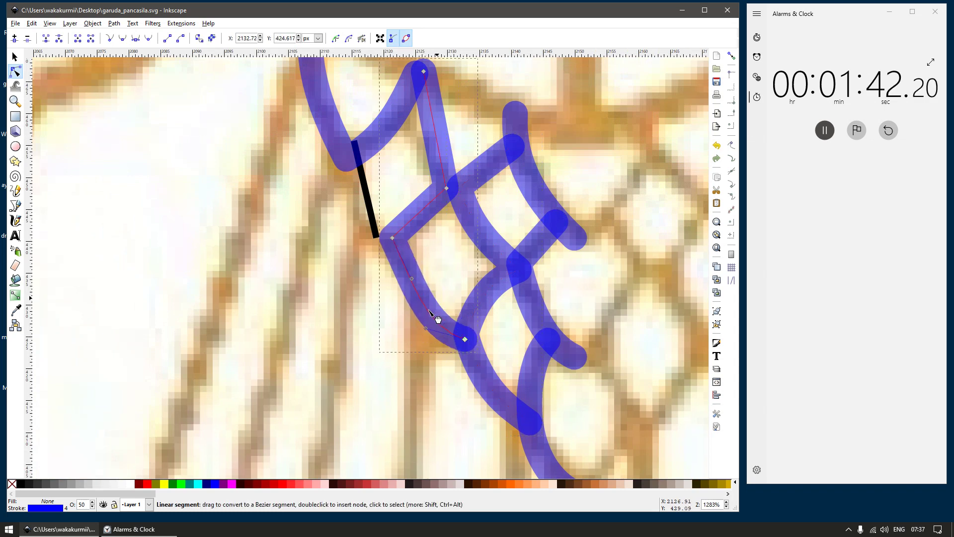
drag(392, 238, 399, 243)
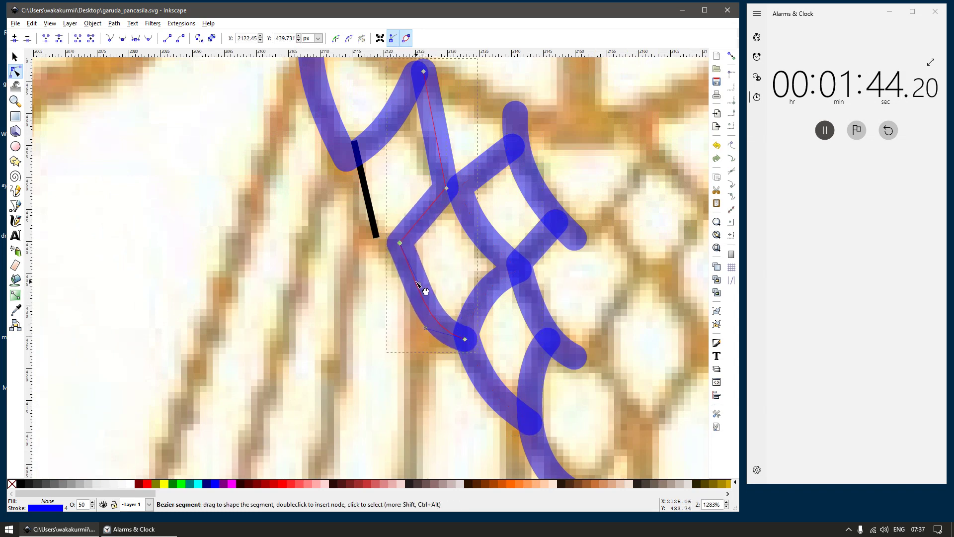
Step: Give the short black line the blue curves' style and curve it between the V's bottom node and the outer zigzag's corner
click(376, 231)
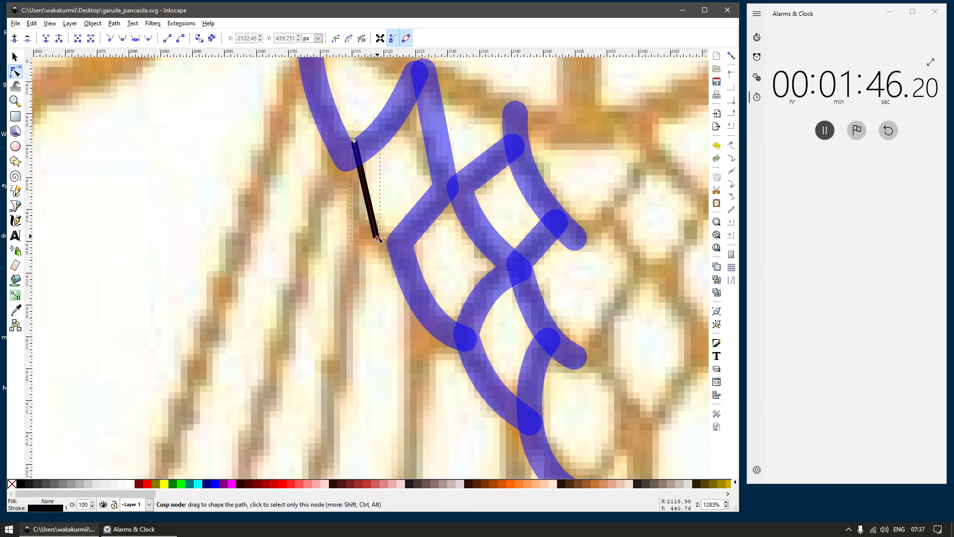
drag(377, 237, 397, 249)
key(ctrl+shift+v)
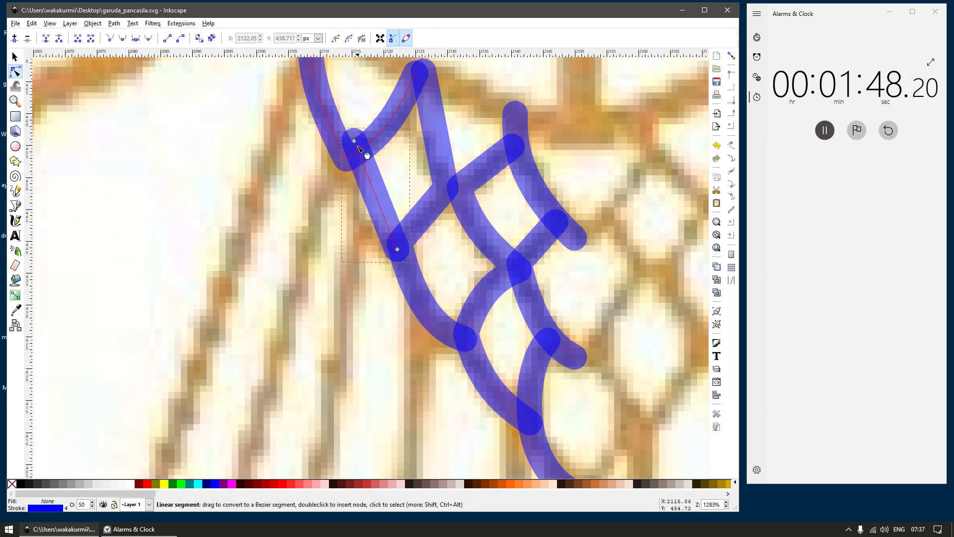
drag(358, 145, 353, 157)
scroll(360, 198, up, 1)
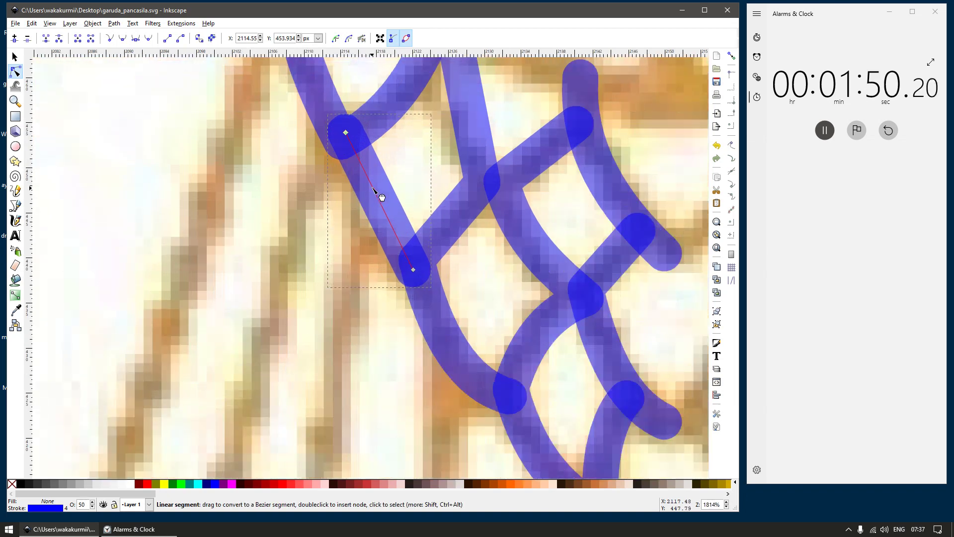
drag(374, 189, 377, 226)
scroll(465, 265, up, 3)
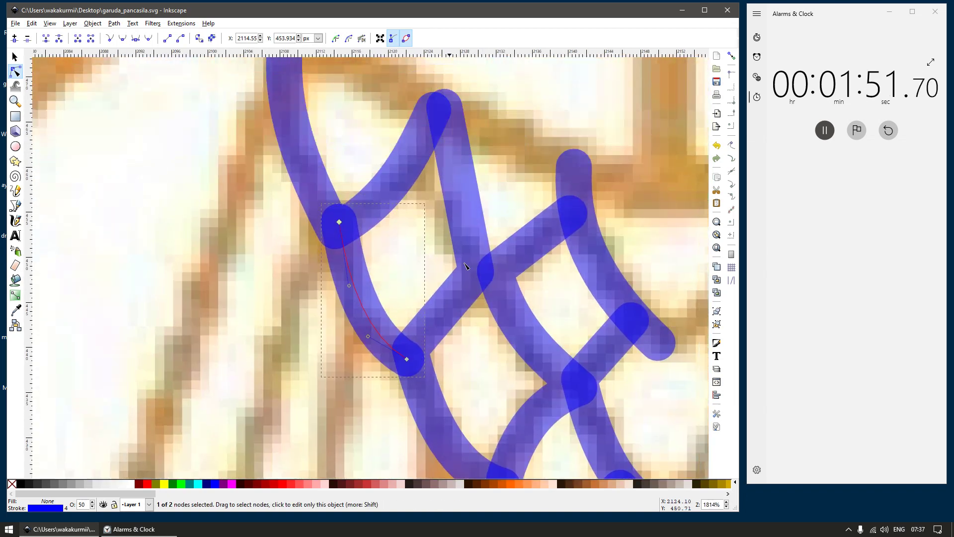
Step: Move the outer zigzag's upper corner node onto the inner zigzag's corner and bend the segment above it into a curve
click(471, 290)
drag(475, 266, 494, 273)
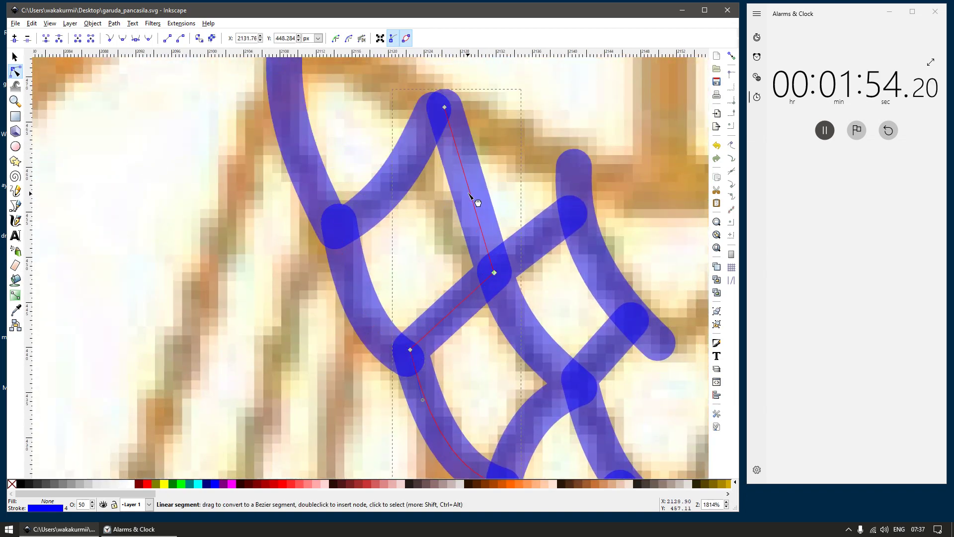
drag(469, 193, 462, 213)
scroll(467, 175, down, 4)
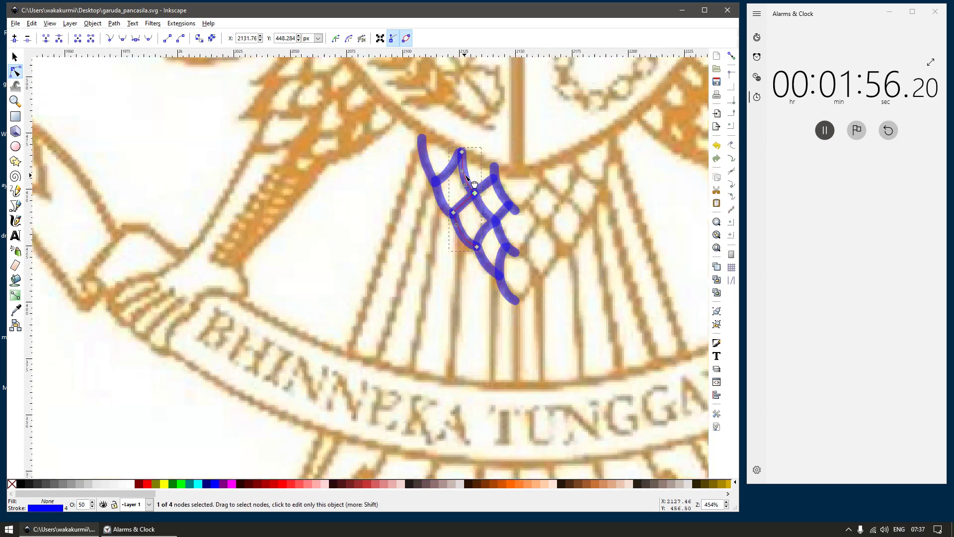
scroll(466, 175, down, 2)
key(s)
click(519, 417)
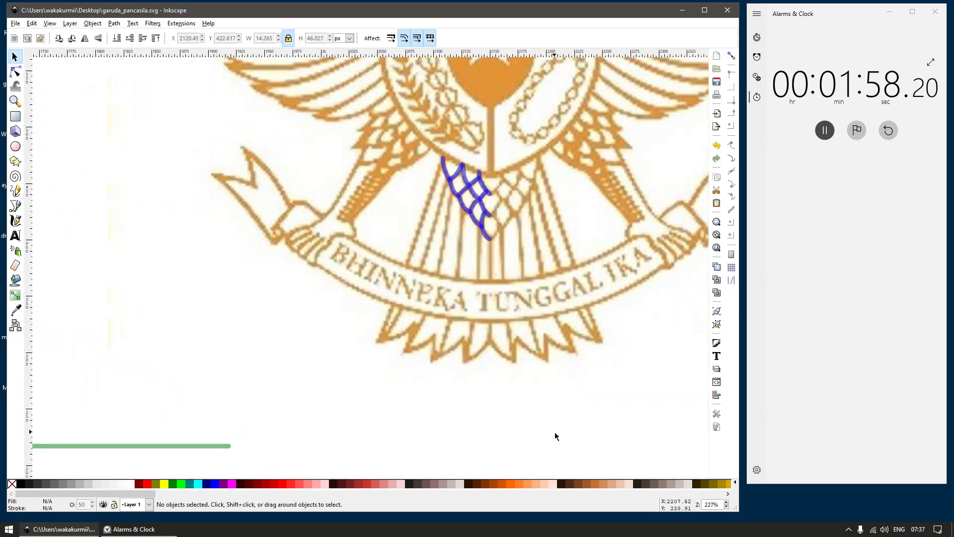
Step: Place a copy of the lowest scale curve straight below on the banner, filled red with no stroke, as a mirroring helper
drag(538, 405, 528, 414)
scroll(505, 267, up, 2)
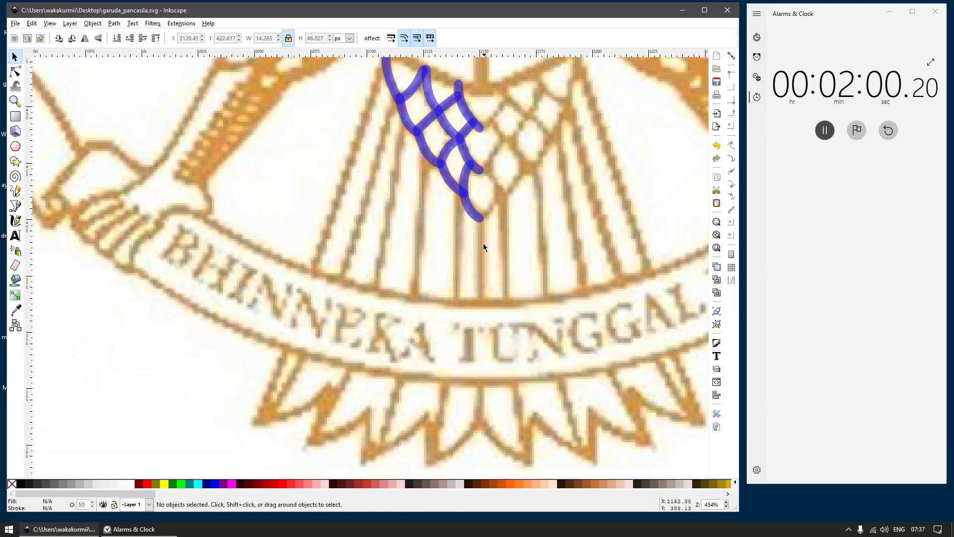
click(477, 218)
drag(477, 218, 477, 343)
click(147, 483)
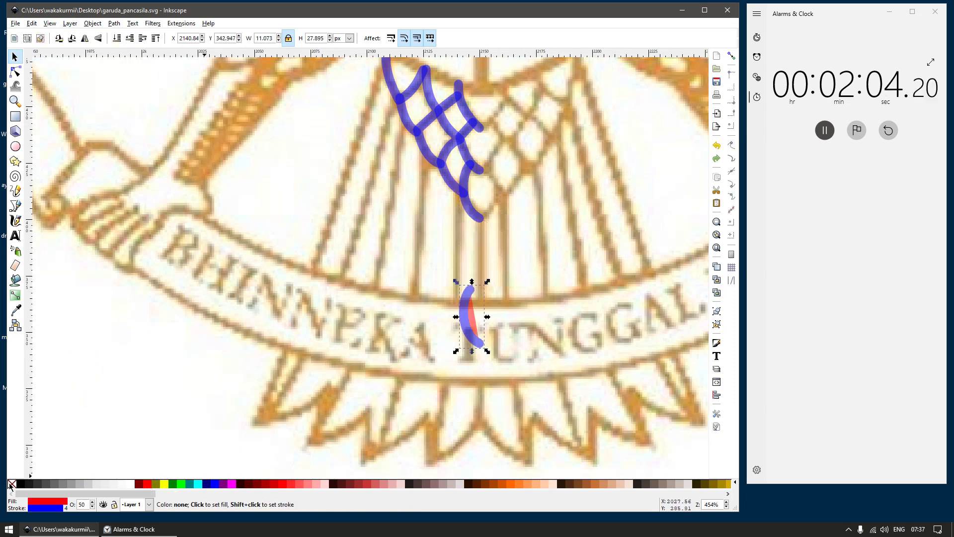
shift+click(13, 484)
Step: Widen the red helper into a symmetrical shape about 360 px wide, centred on the emblem's vertical axis
scroll(497, 361, up, 1)
drag(448, 296, 628, 339)
shift+click(458, 295)
scroll(491, 326, down, 1)
scroll(492, 328, down, 4)
Step: Duplicate the seven blue scale paths and flip the copies horizontally together with the red helper shape
drag(506, 412, 426, 237)
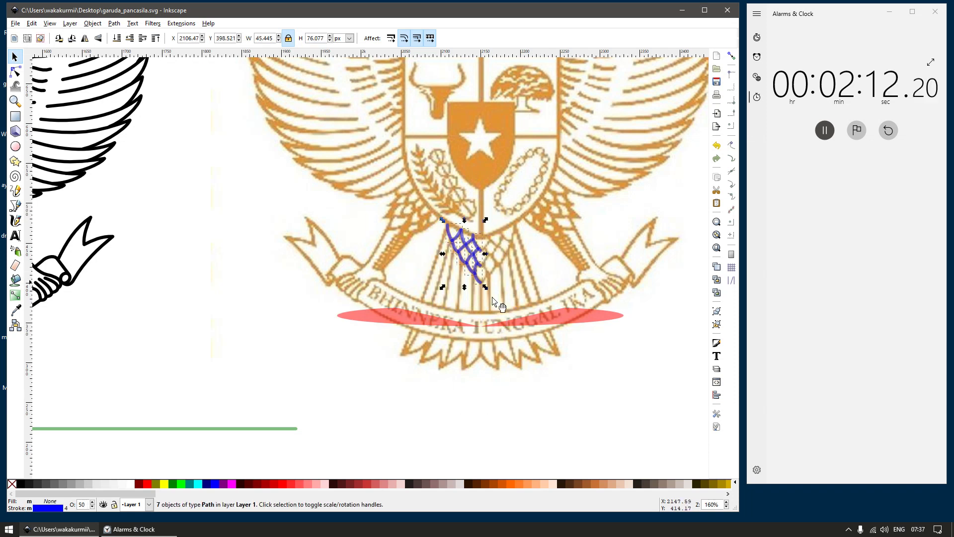
key(ctrl+d)
shift+click(566, 317)
key(h)
Step: Delete the red helper shape from the banner
click(552, 374)
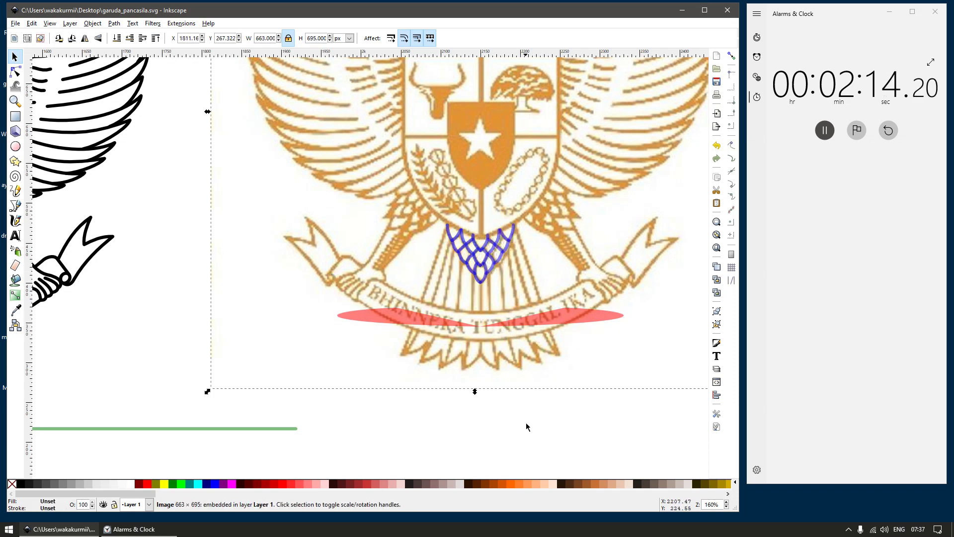
click(526, 422)
drag(548, 323, 569, 336)
key(ctrl+z)
key(Delete)
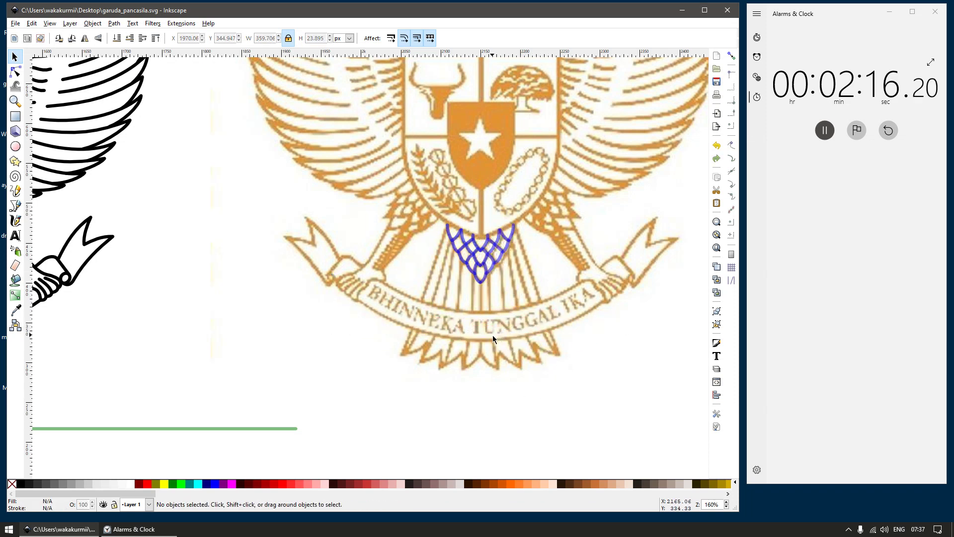
Step: Select the blue scale paths below the shield and ungroup them
drag(597, 380, 502, 271)
key(ctrl+z)
drag(589, 401, 529, 278)
key(ctrl+shift+g)
key(Escape)
Step: Join the topmost central scale curve and its mirrored copy at their shared lower end nodes
key(z)
key(s)
drag(402, 284, 434, 321)
key(ctrl+z)
scroll(383, 323, up, 2)
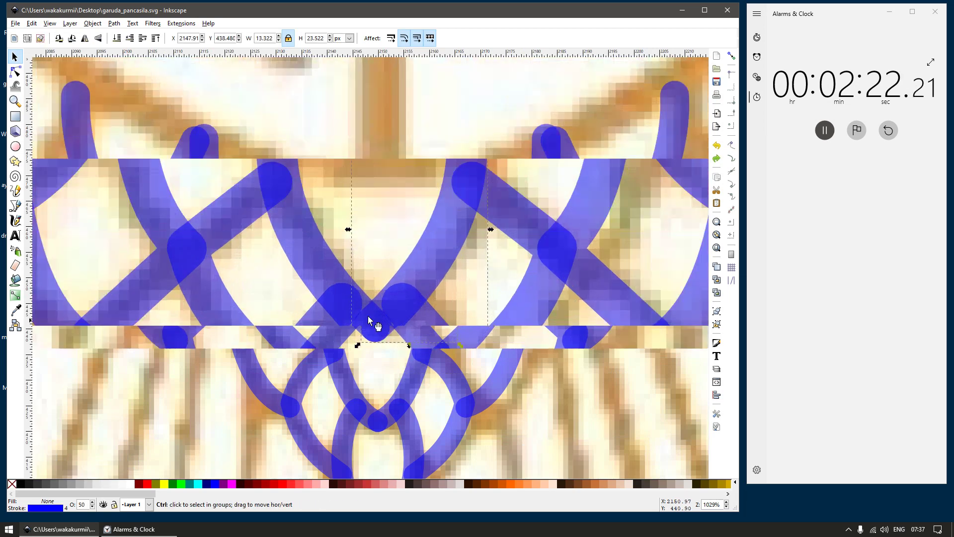
shift+click(332, 273)
key(n)
drag(346, 374, 424, 306)
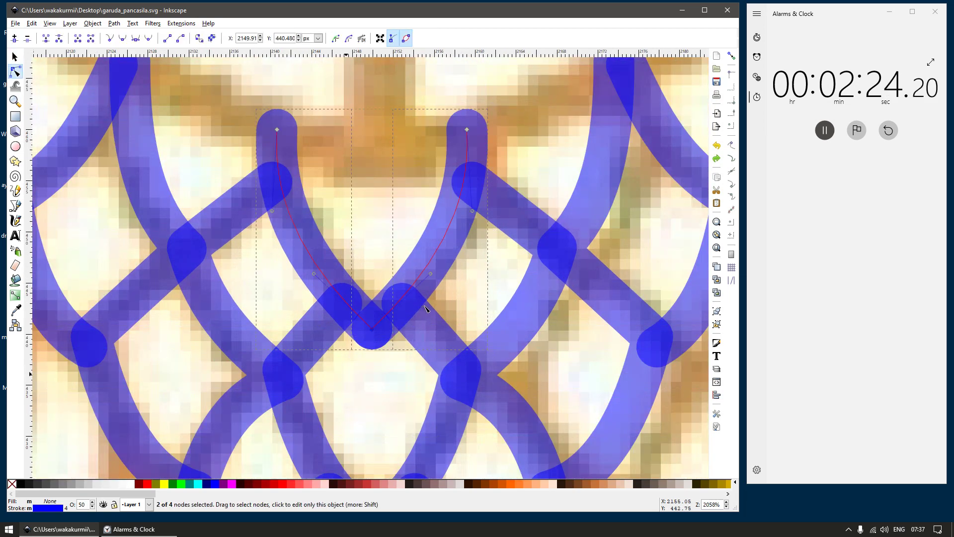
key(shift+j)
Step: Join the middle central scale curve to its mirrored copy at their shared lower end node
drag(421, 476, 435, 222)
click(435, 221)
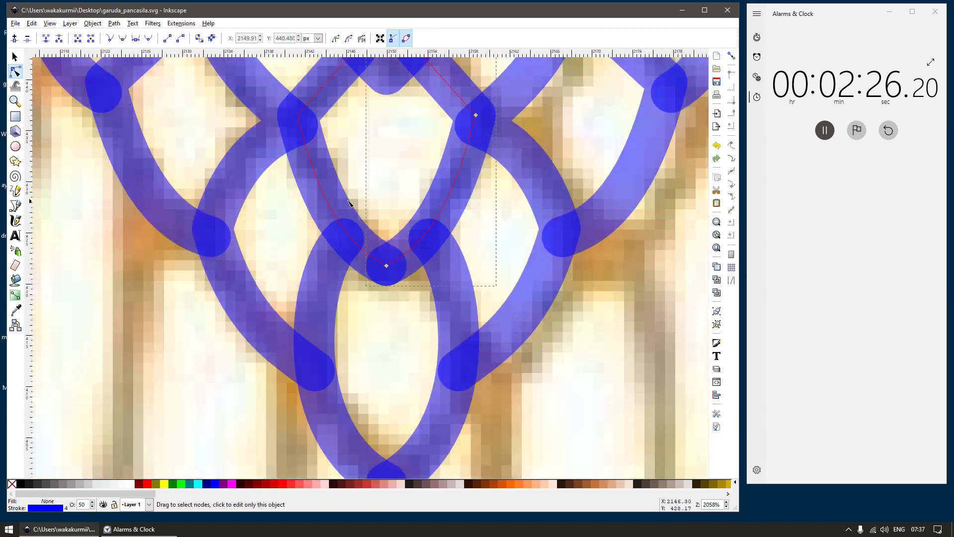
scroll(436, 220, down, 2)
click(411, 243)
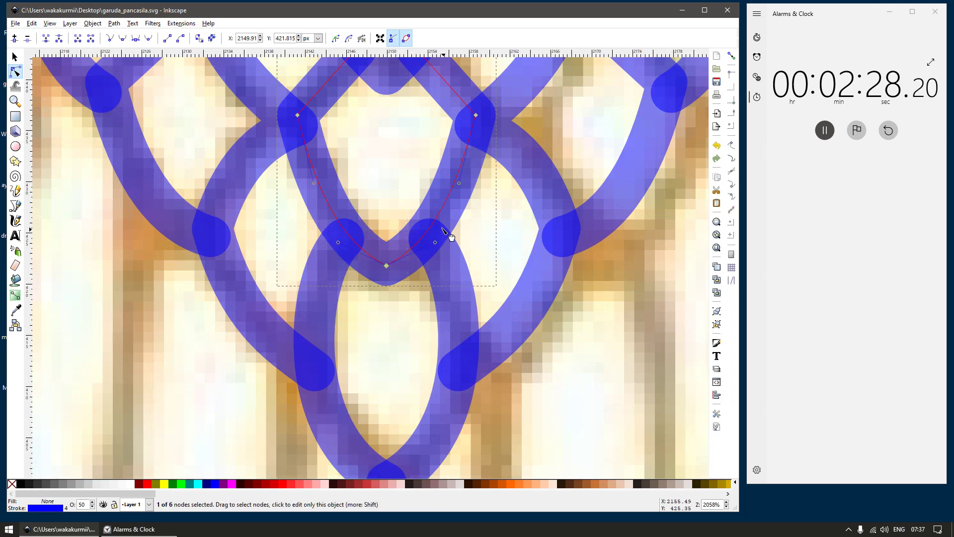
Step: Join the lowest central scale curve and its mirrored copy at the tip of the scale pattern
scroll(438, 313, down, 2)
click(441, 297)
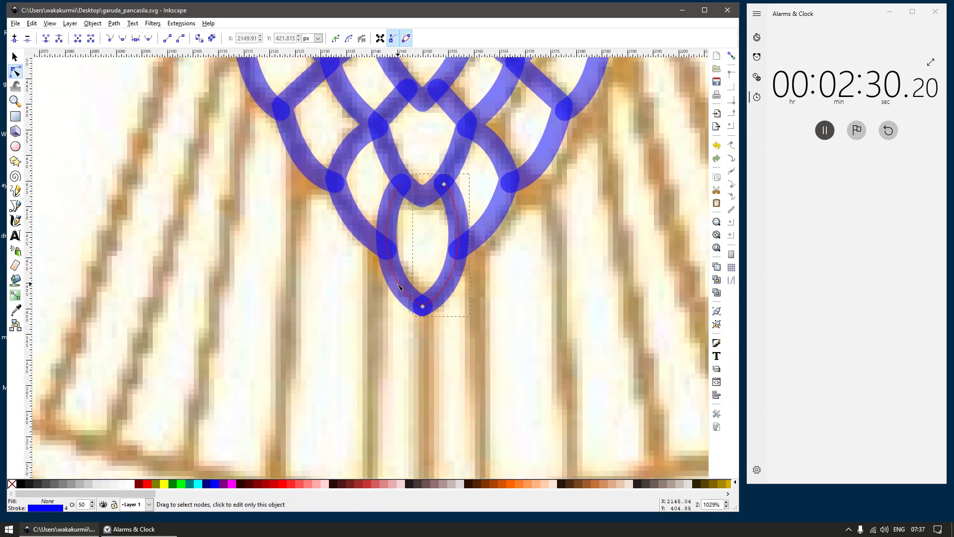
drag(392, 343, 444, 298)
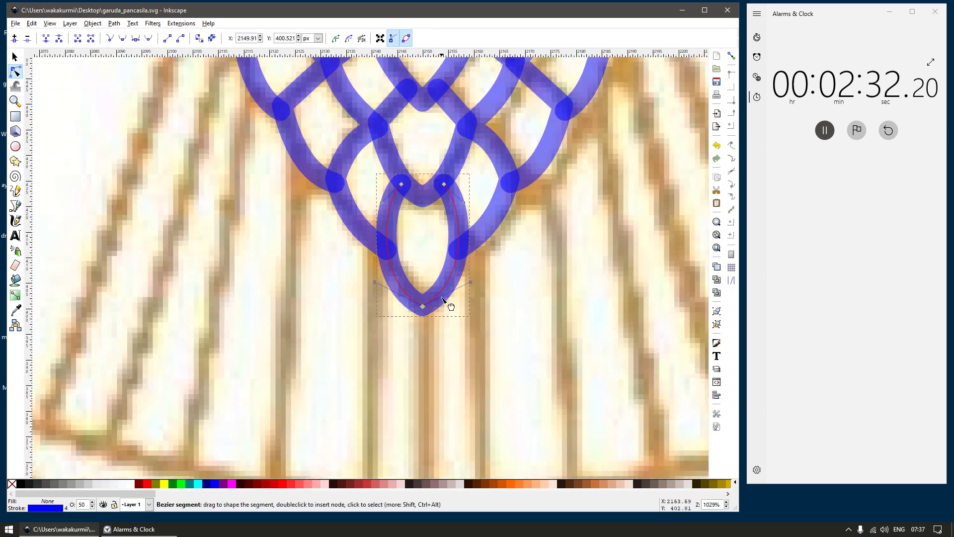
Step: Group all the blue chest scale paths below the shield
scroll(449, 304, down, 5)
key(s)
scroll(488, 319, down, 2)
click(514, 412)
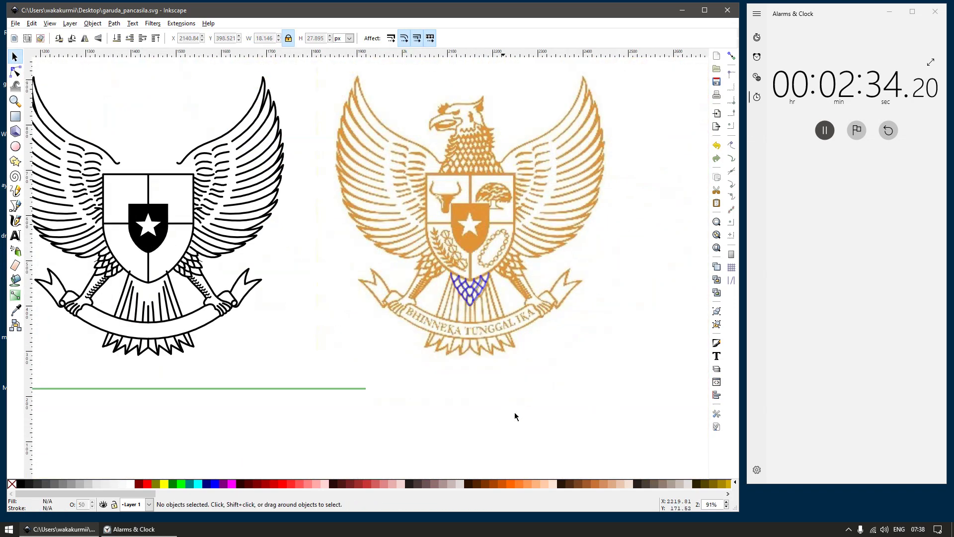
drag(442, 281, 427, 262)
scroll(468, 310, up, 1)
key(ctrl+g)
Step: Move the blue scale group onto the black emblem below the shield and centre it horizontally on the shield
drag(397, 326, 590, 306)
scroll(464, 329, down, 1)
scroll(284, 241, up, 2)
shift+click(287, 241)
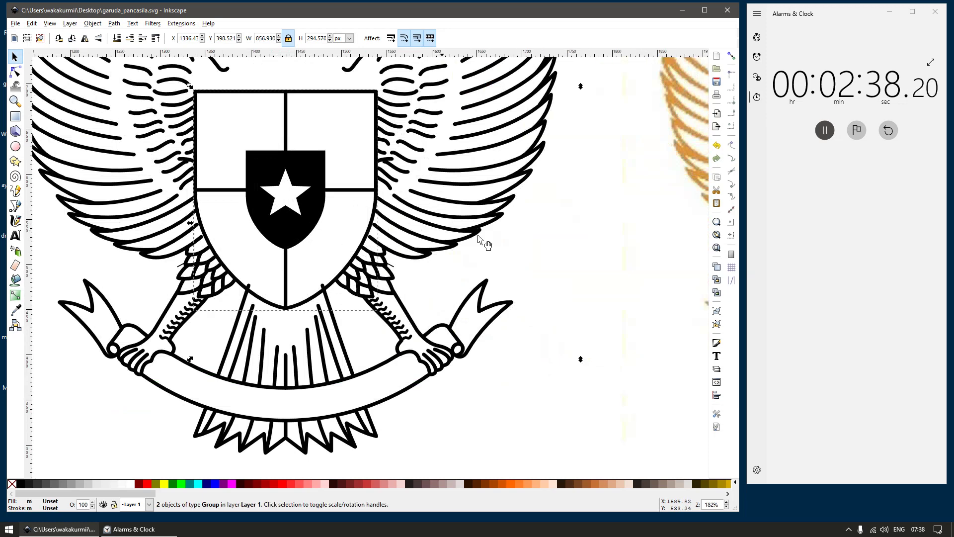
key(ctrl+shift+a)
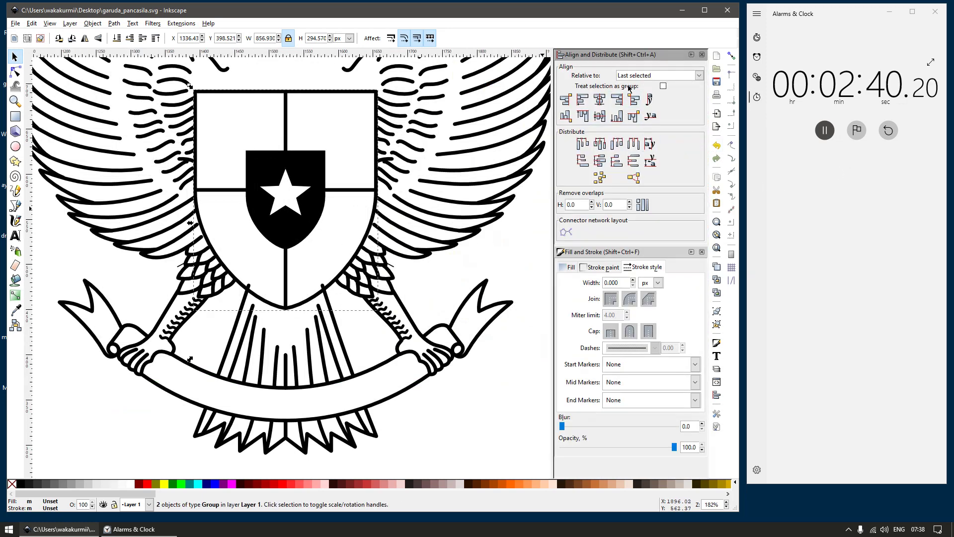
click(599, 99)
key(Escape)
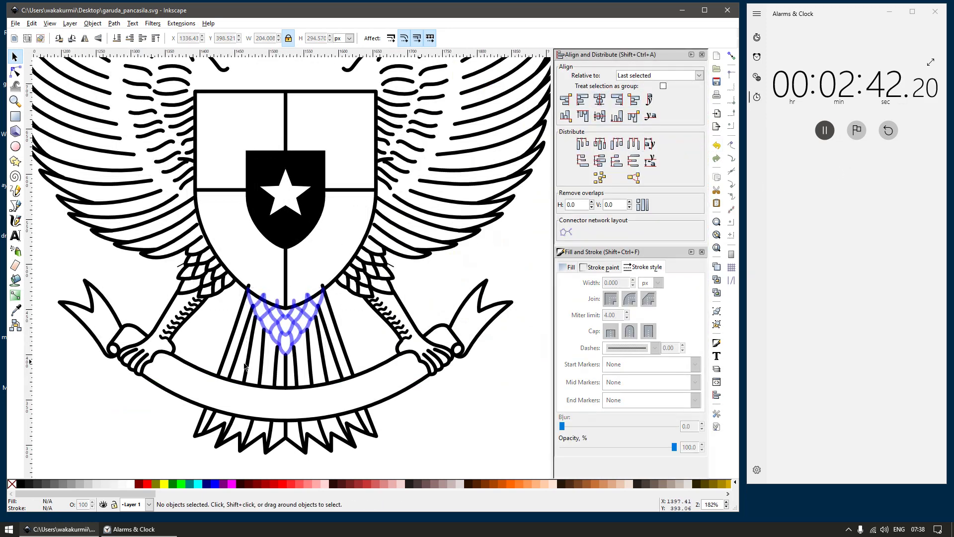
Step: Stretch the blue scale group symmetrically to about 89.5 px wide below the black shield
scroll(297, 316, up, 2)
click(327, 288)
scroll(390, 307, up, 1)
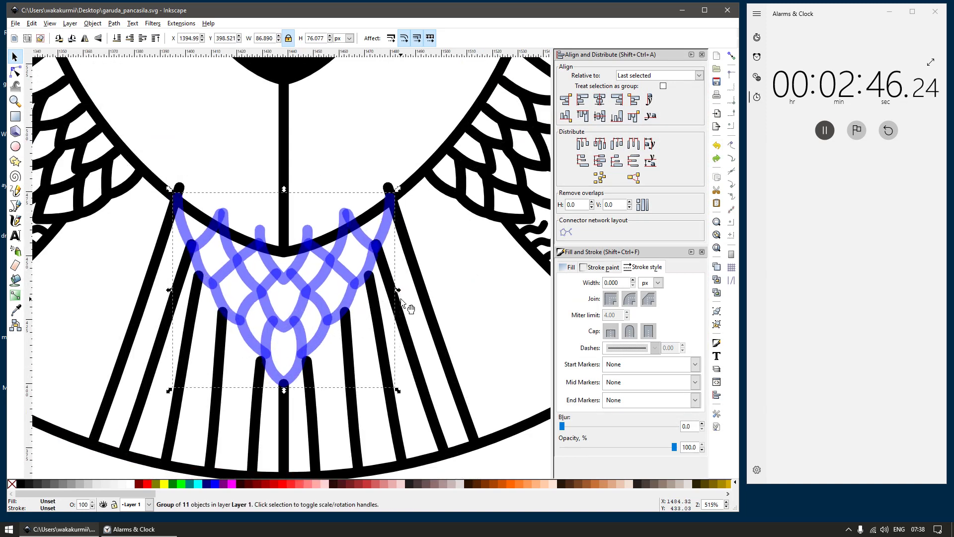
drag(397, 291, 402, 292)
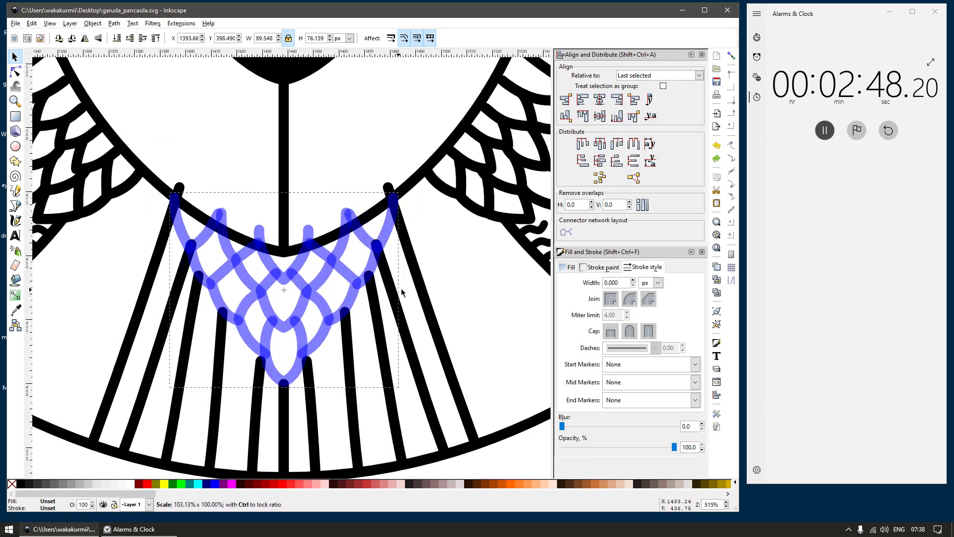
Step: Draw a red guide rectangle across both emblems and shift it so its lower edge marks the reference scales' height
scroll(283, 270, down, 7)
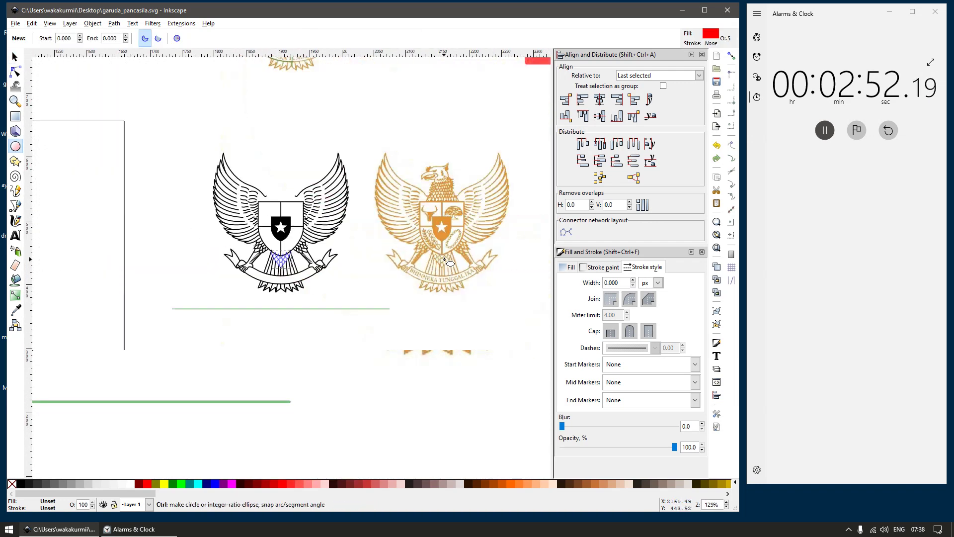
key(r)
drag(204, 195, 485, 256)
key(s)
scroll(289, 273, up, 2)
drag(420, 259, 290, 229)
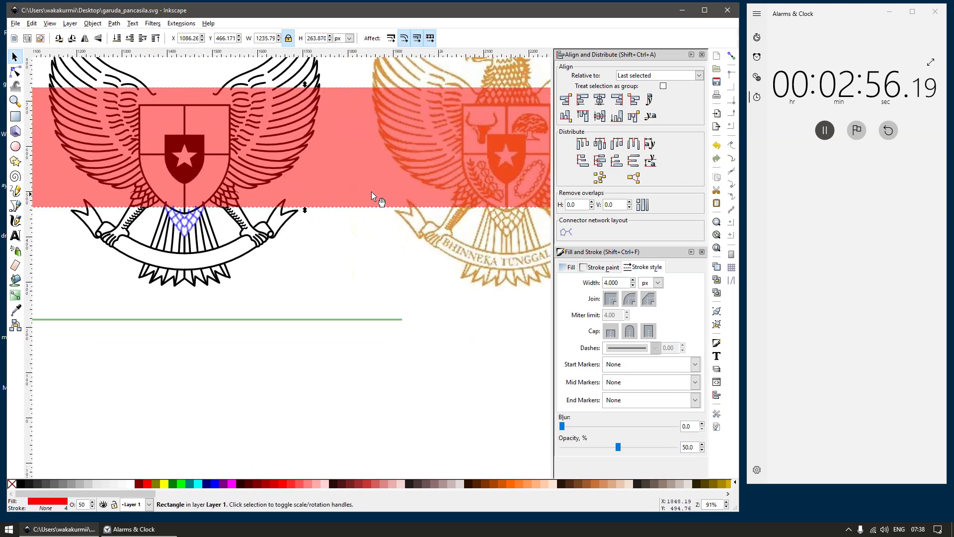
drag(373, 193, 378, 196)
drag(177, 229, 297, 222)
scroll(286, 222, up, 2)
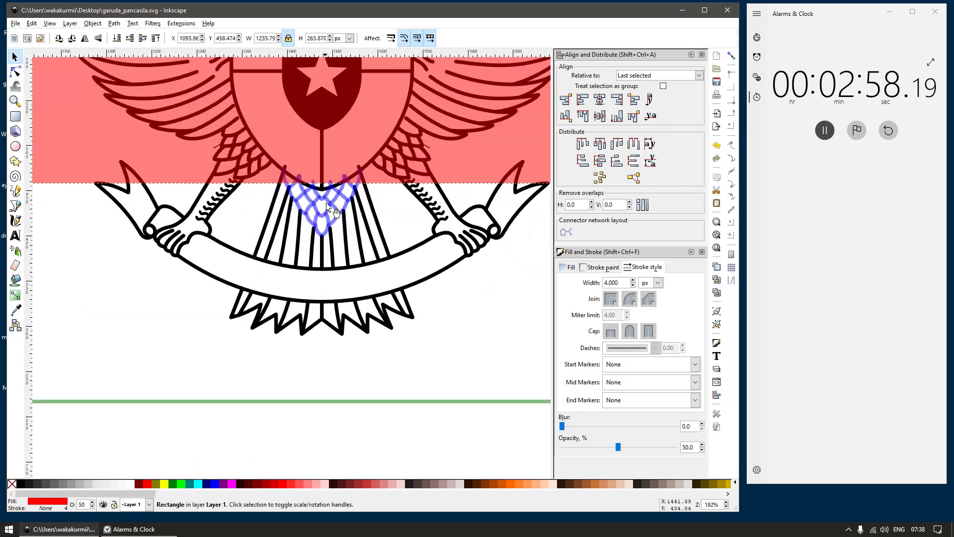
Step: Compress the blue scale group from its upper edge to about 68.5 px high, using the guide rectangle as reference
click(324, 202)
scroll(304, 197, up, 2)
drag(345, 138, 346, 153)
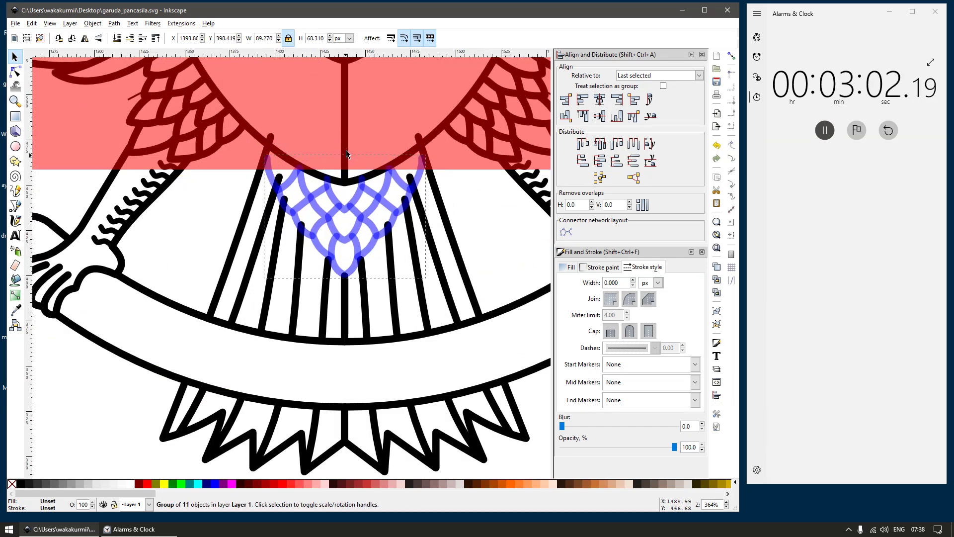
Step: Ungroup the scale paths and change their stroke colour to red
key(ctrl+shift+g)
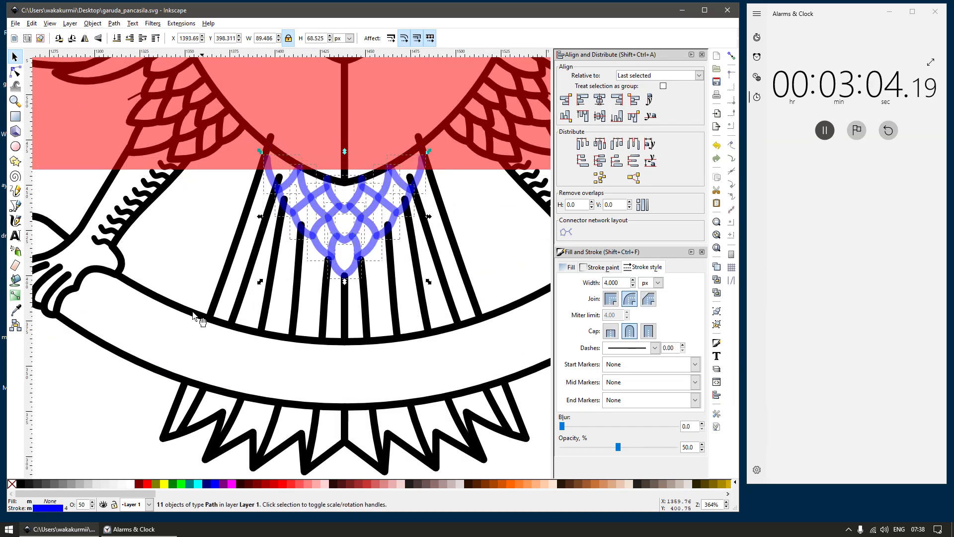
shift+click(149, 486)
drag(317, 213, 343, 290)
click(328, 265)
key(F12)
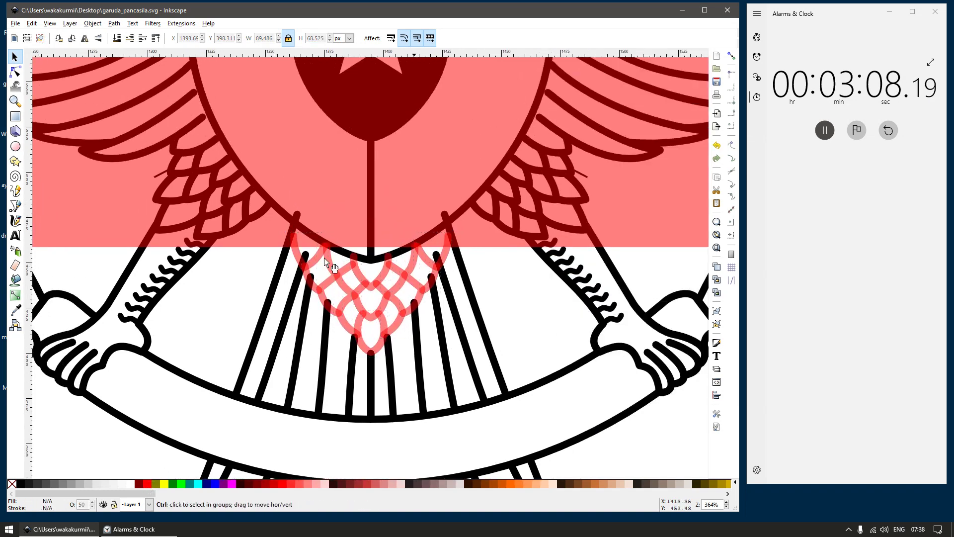
Step: Delete the red guide rectangle covering the emblems
ctrl+scroll(326, 262, up, 2)
ctrl+click(190, 222)
key(Delete)
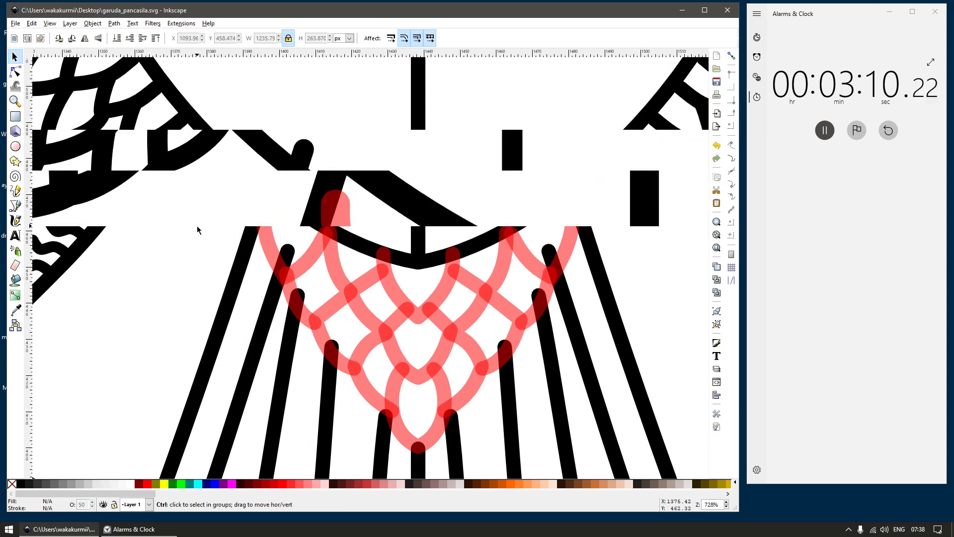
Step: Raise the upper end node of the outermost left scale curve by about 6 px to the shield outline
ctrl+scroll(198, 230, up, 3)
double_click(393, 237)
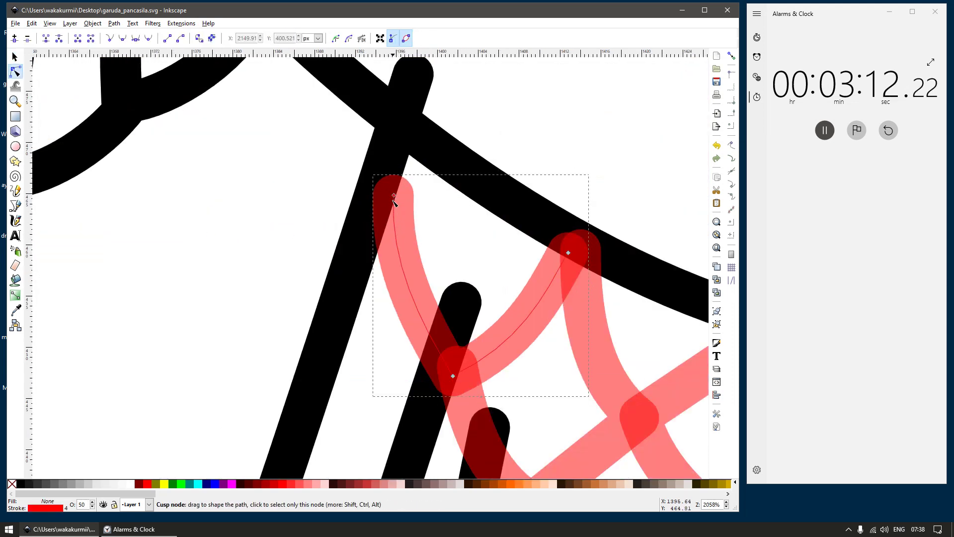
ctrl+scroll(393, 206, down, 3)
ctrl+scroll(399, 272, down, 4)
ctrl+scroll(412, 196, up, 5)
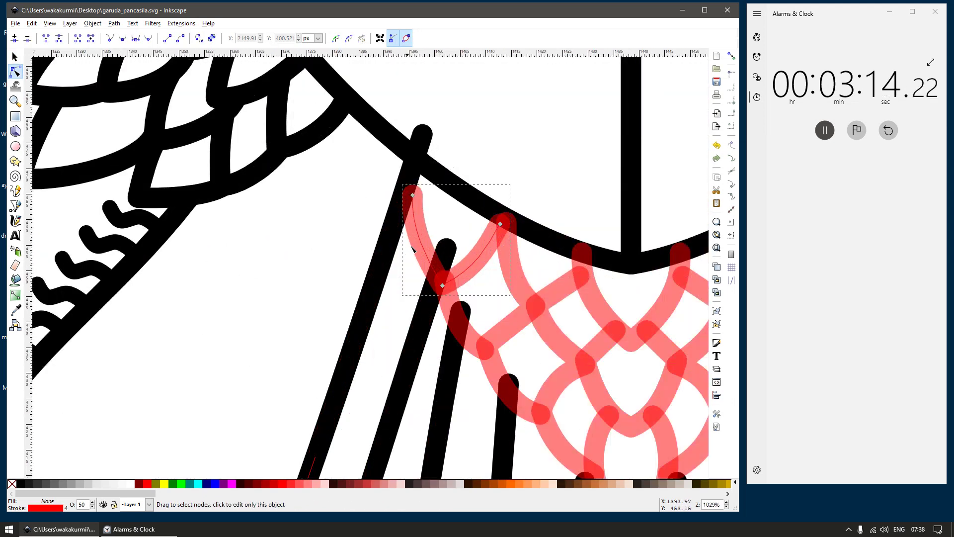
drag(412, 173, 414, 163)
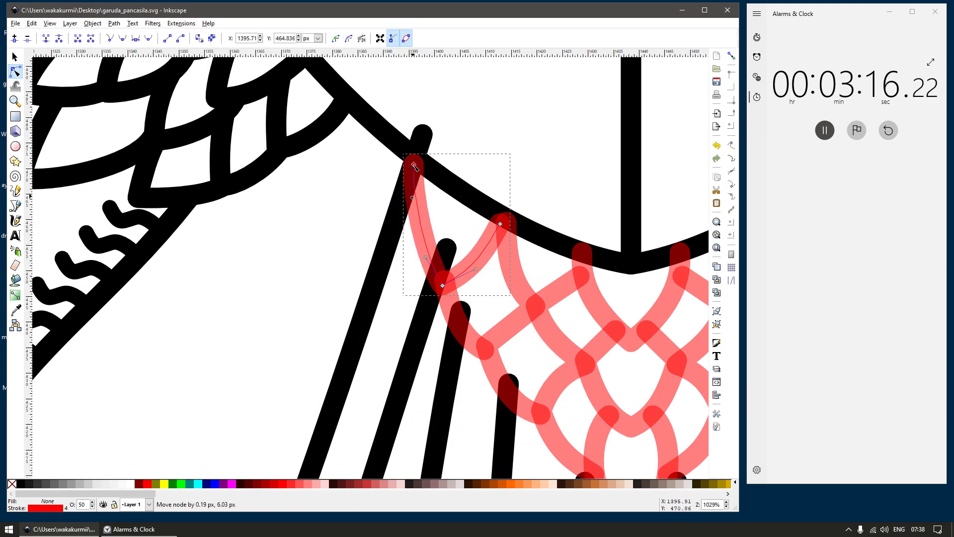
Step: Delete the separate scale paths on the right half of the pattern
ctrl+scroll(376, 226, down, 2)
key(s)
drag(596, 245, 614, 263)
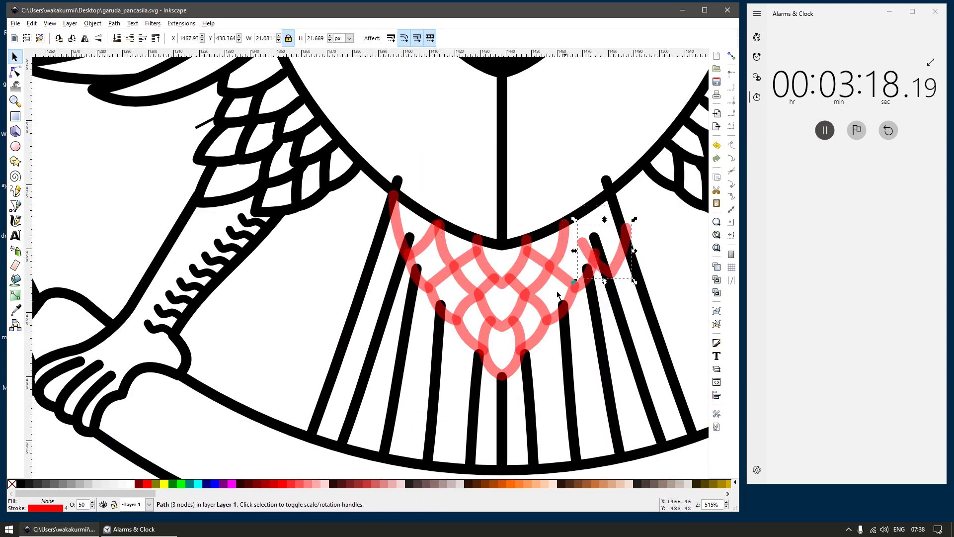
key(Delete)
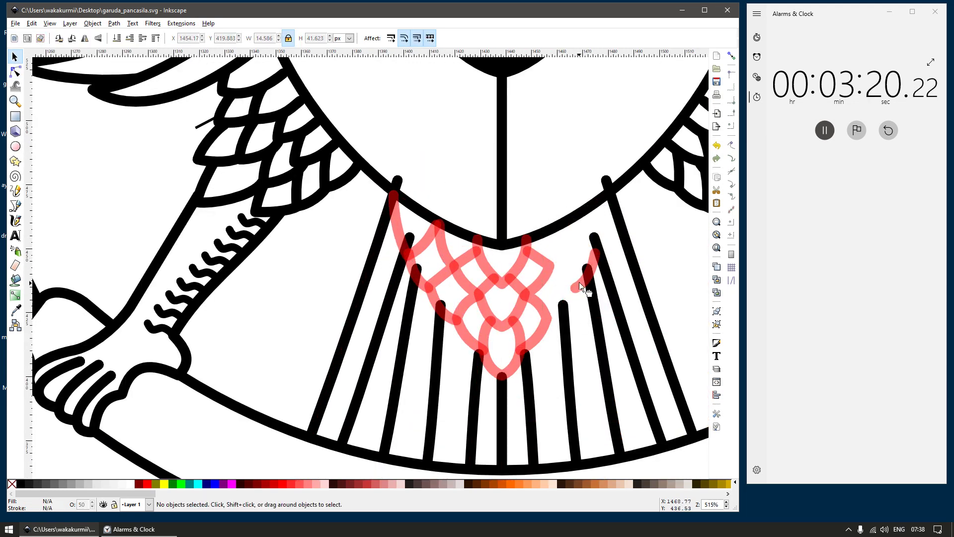
key(ctrl+z)
key(ctrl+z)
key(ctrl+z)
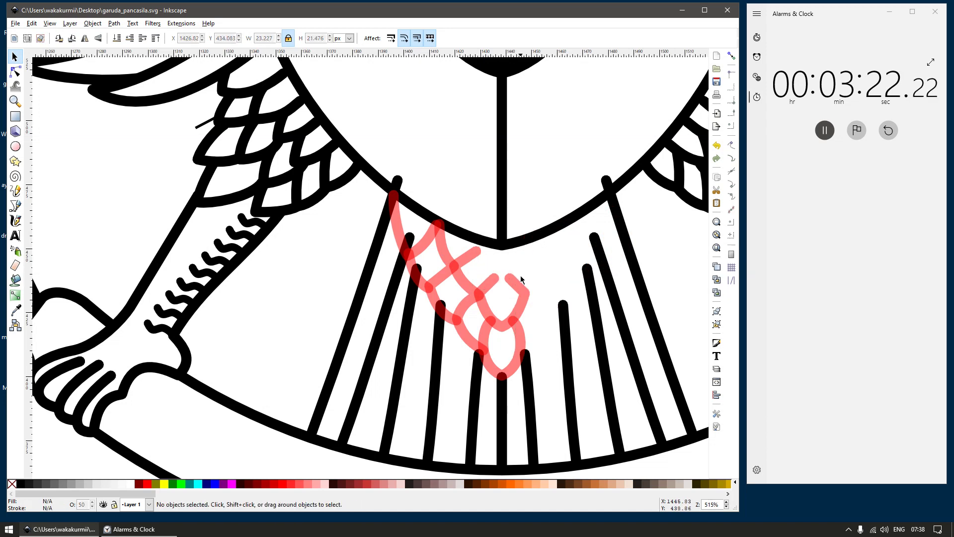
key(ctrl+z)
Step: Delete the right-hand nodes of the joined central scale curves, keeping only their left halves
double_click(523, 264)
drag(545, 217, 506, 259)
key(Delete)
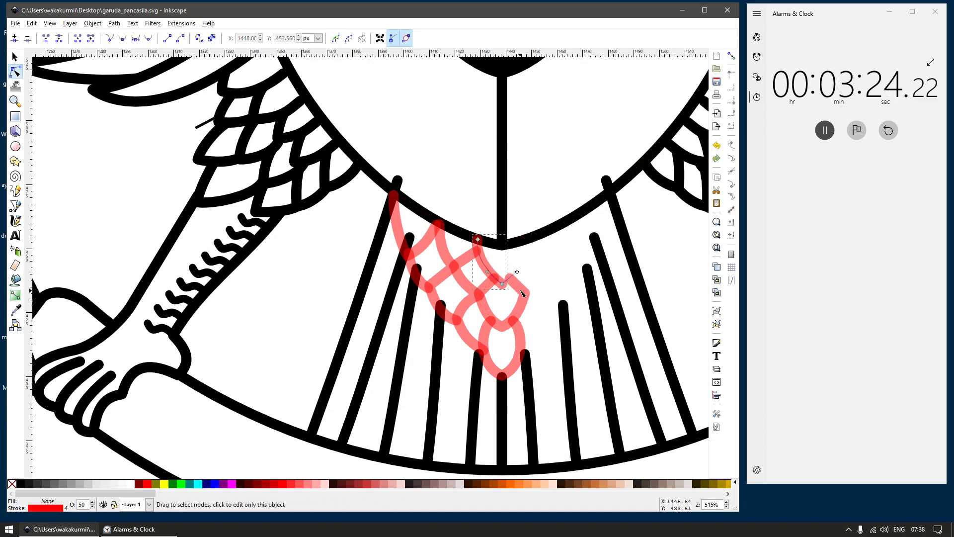
key(ctrl+z)
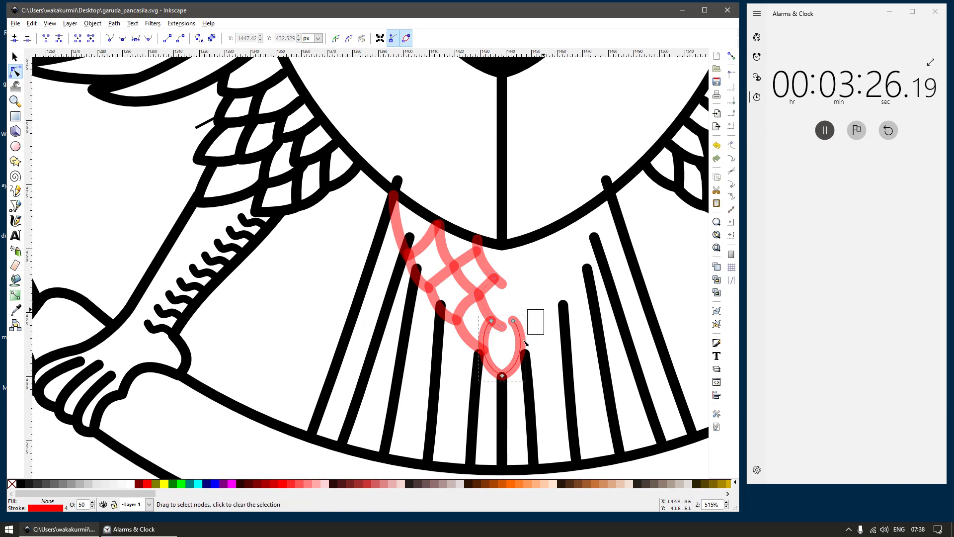
key(ctrl+z)
scroll(520, 340, down, 2)
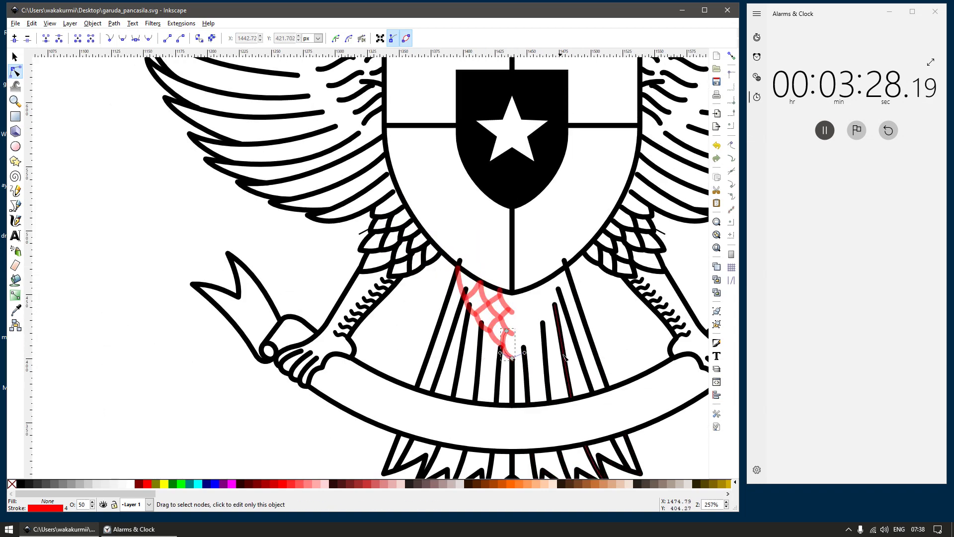
Step: Delete the group forming the right half of the black emblem, including wing, leg, ribbon and tail
key(s)
click(562, 350)
drag(582, 443, 512, 326)
scroll(514, 328, down, 3)
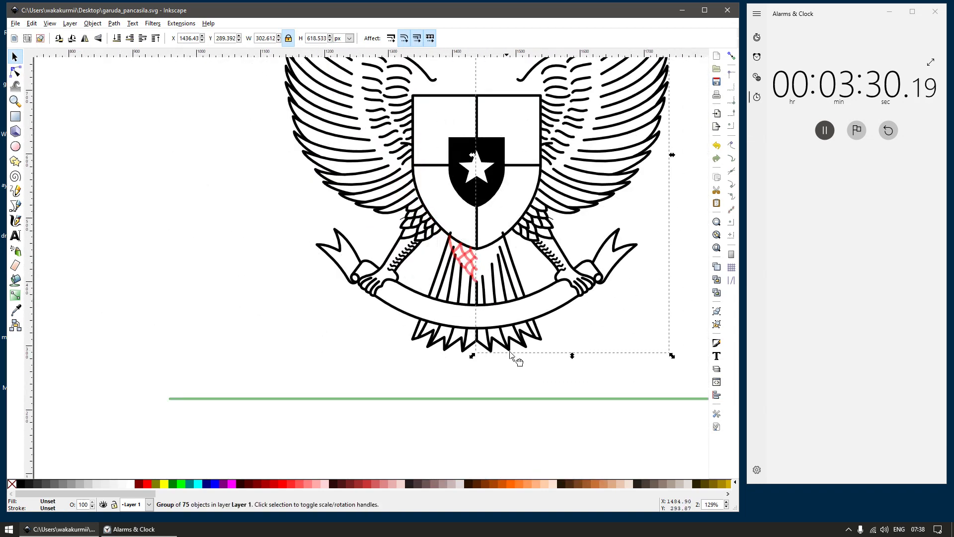
scroll(517, 357, up, 1)
drag(518, 358, 549, 375)
key(Delete)
Step: Move the upper end node of the tail line next to the centre line up to the lowest scale edge
key(z)
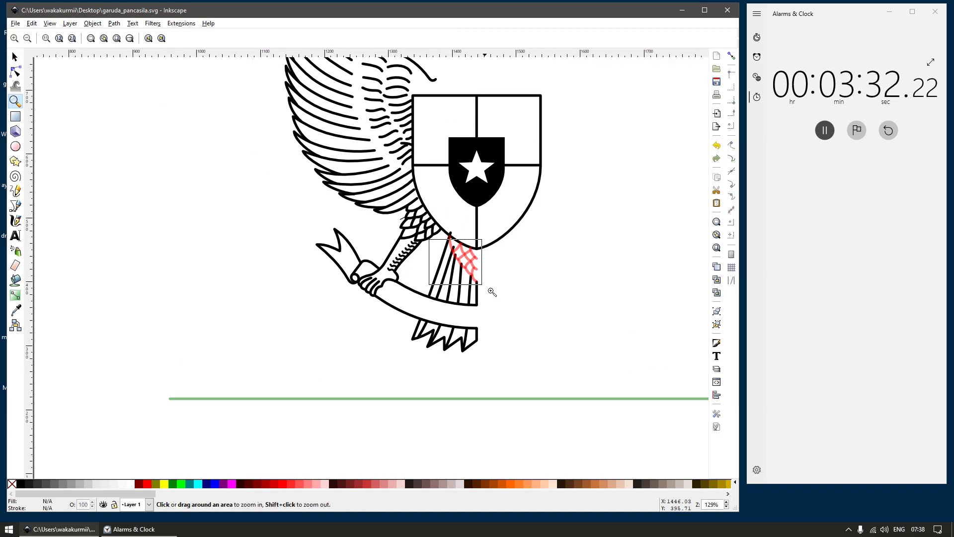
drag(491, 291, 494, 292)
key(s)
scroll(448, 374, up, 2)
double_click(465, 321)
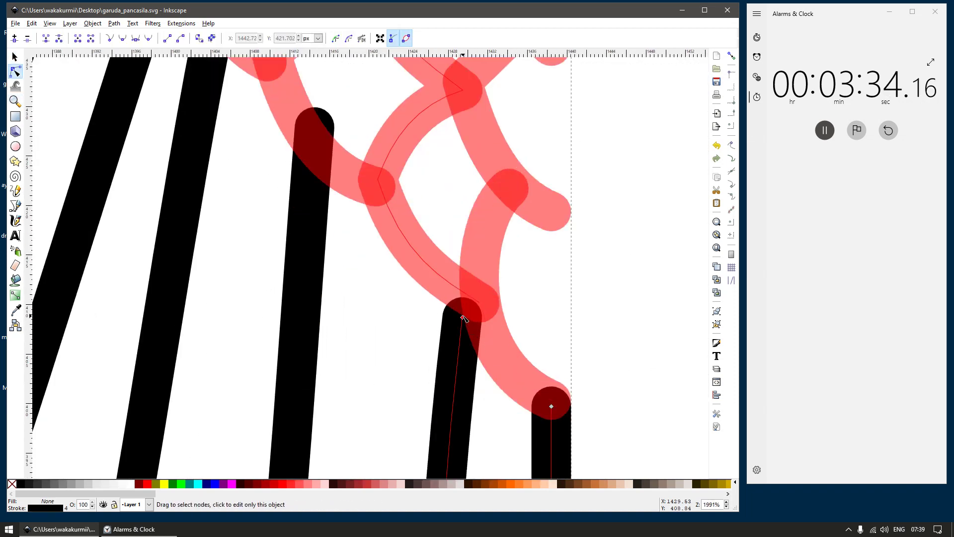
drag(463, 320, 465, 300)
key(ctrl+z)
Step: Shorten the second tail line from the centre by adding a node below its upper end and deleting the end node
drag(209, 125, 392, 258)
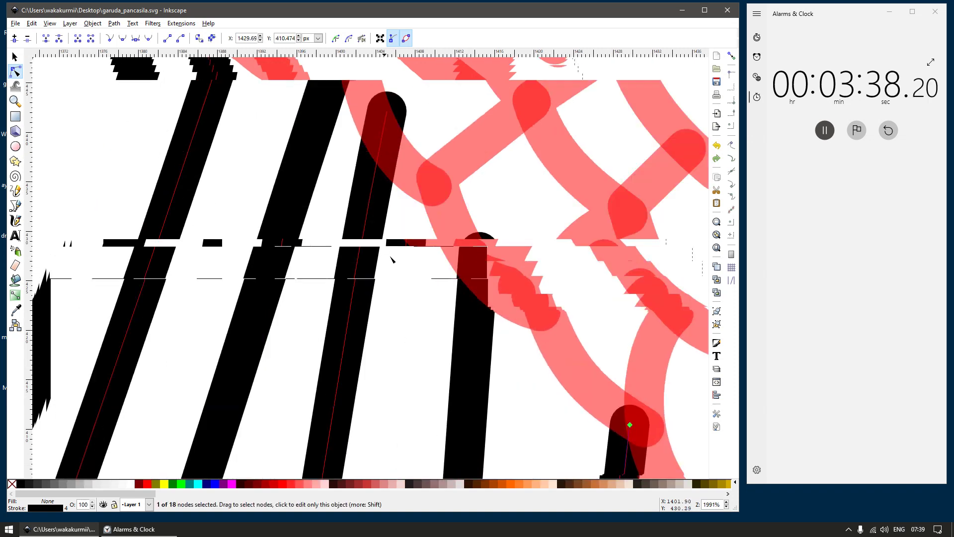
click(472, 294)
click(477, 274)
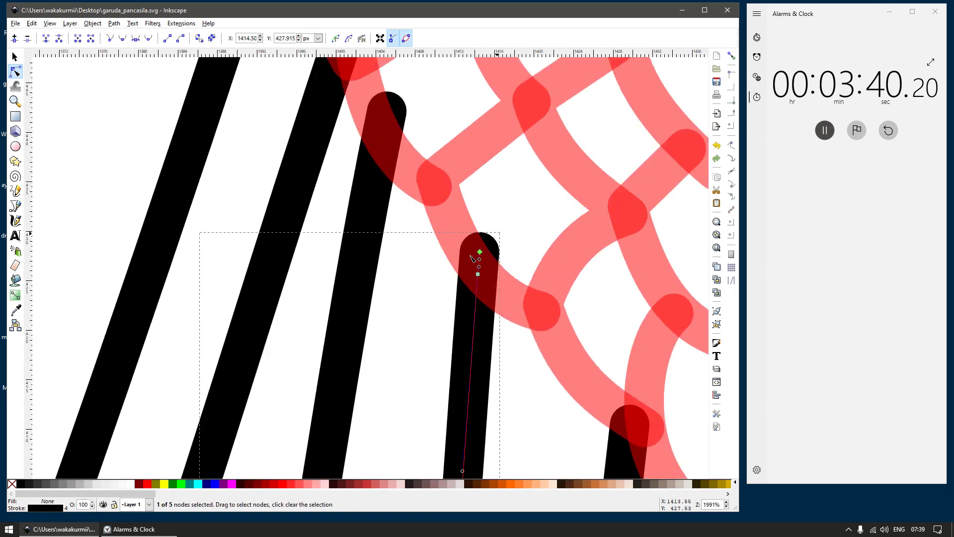
scroll(412, 262, up, 7)
scroll(398, 248, left, 2)
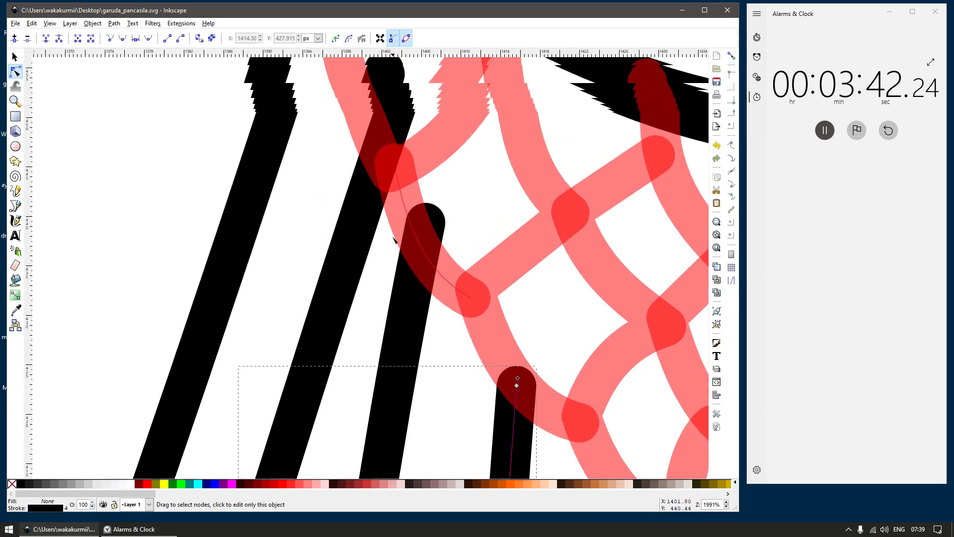
Step: Trim the third and fourth tail lines from the centre so their upper ends stop on the outer scale edge
click(412, 298)
ctrl+alt+click(421, 252)
mouse_move(453, 200)
mouse_down()
mouse_move(416, 230)
mouse_move(421, 252)
mouse_up()
click(381, 156)
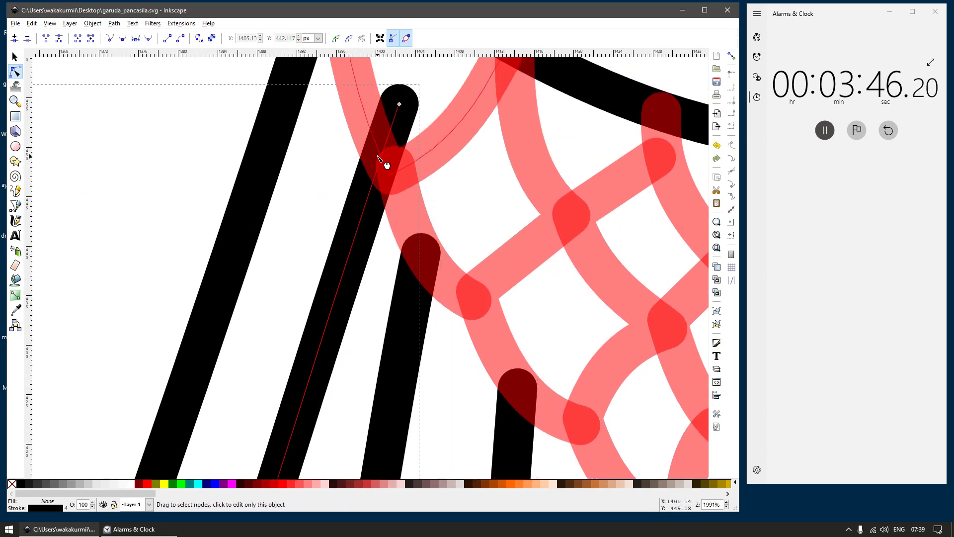
key(Delete)
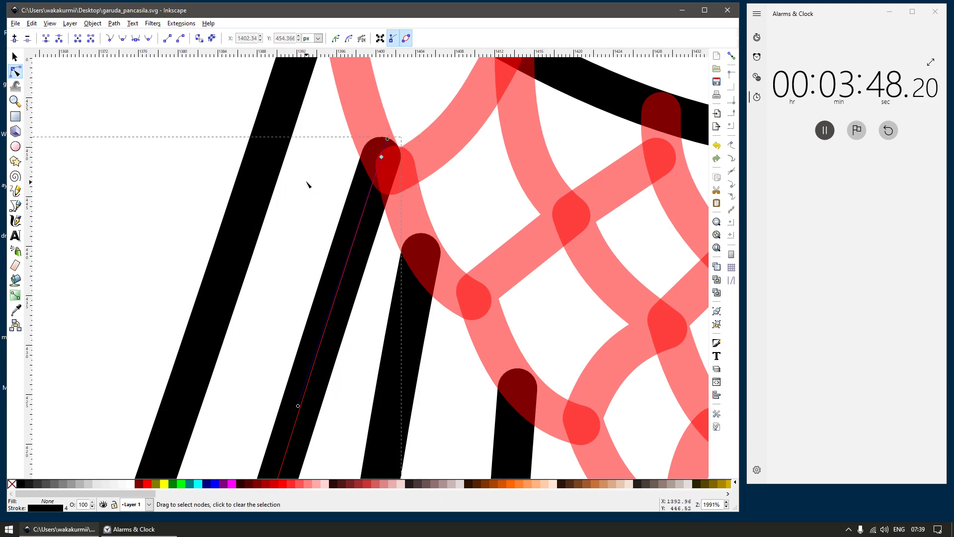
Step: Move the third tail line's upper end node about 3.4 px right and 4.4 px down along the scale edge
scroll(320, 212, down, 9)
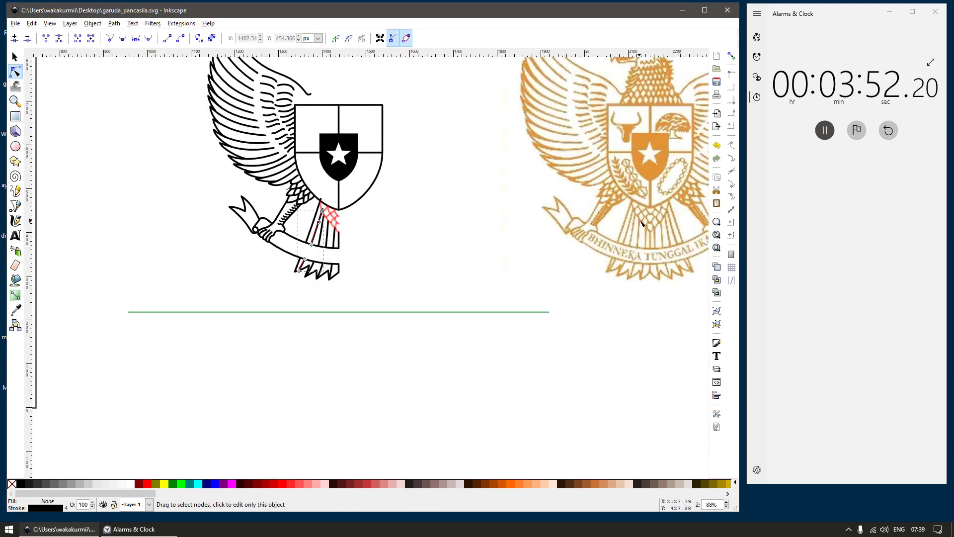
scroll(304, 232, up, 6)
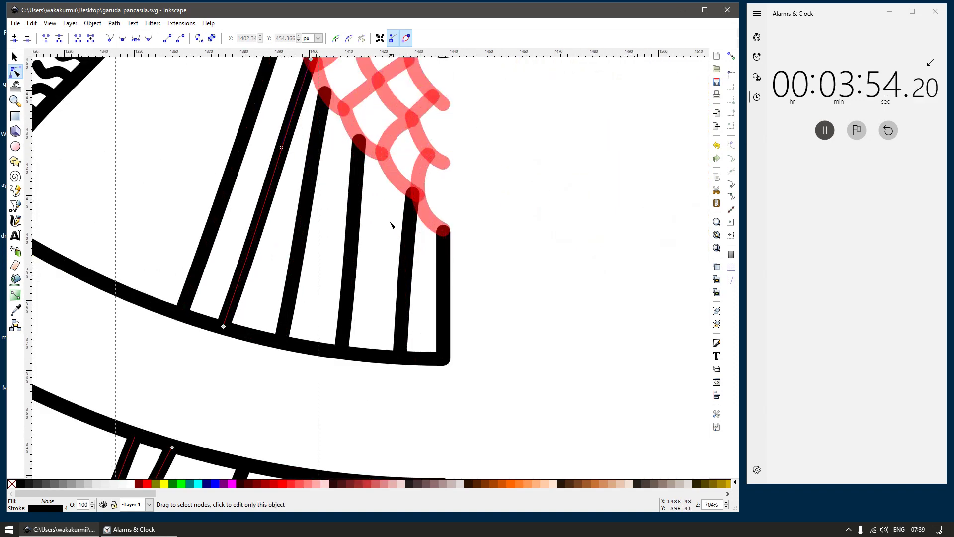
scroll(398, 207, up, 1)
click(412, 196)
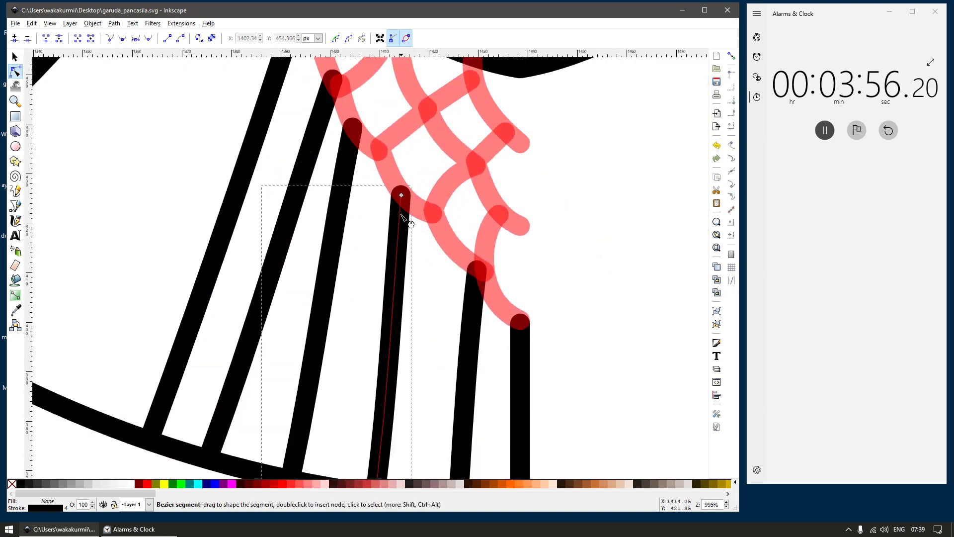
scroll(402, 196, down, 8)
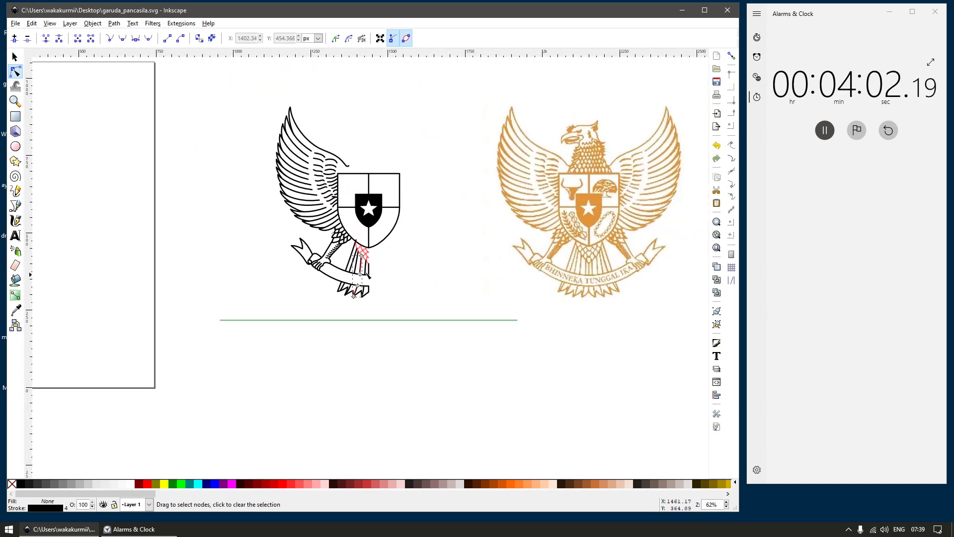
scroll(366, 274, up, 6)
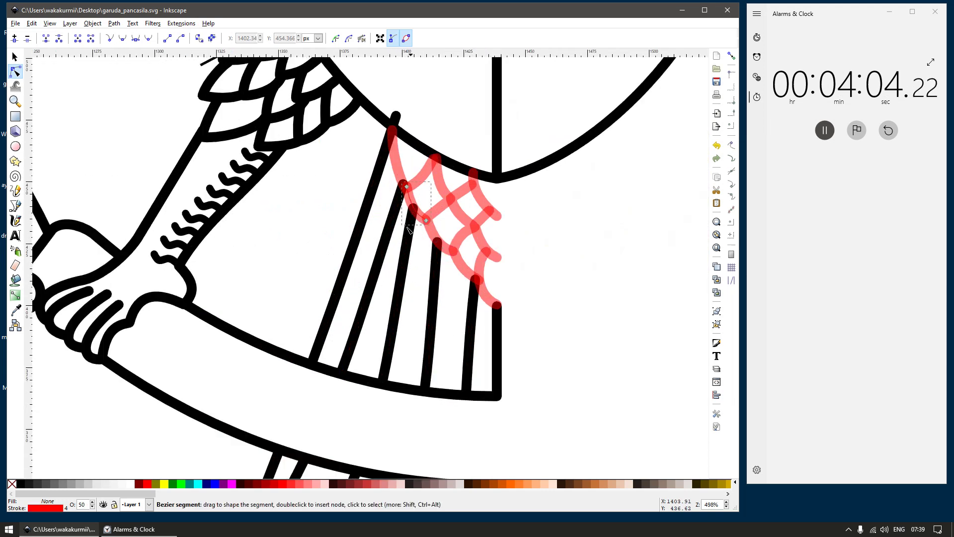
click(408, 229)
drag(413, 209, 422, 223)
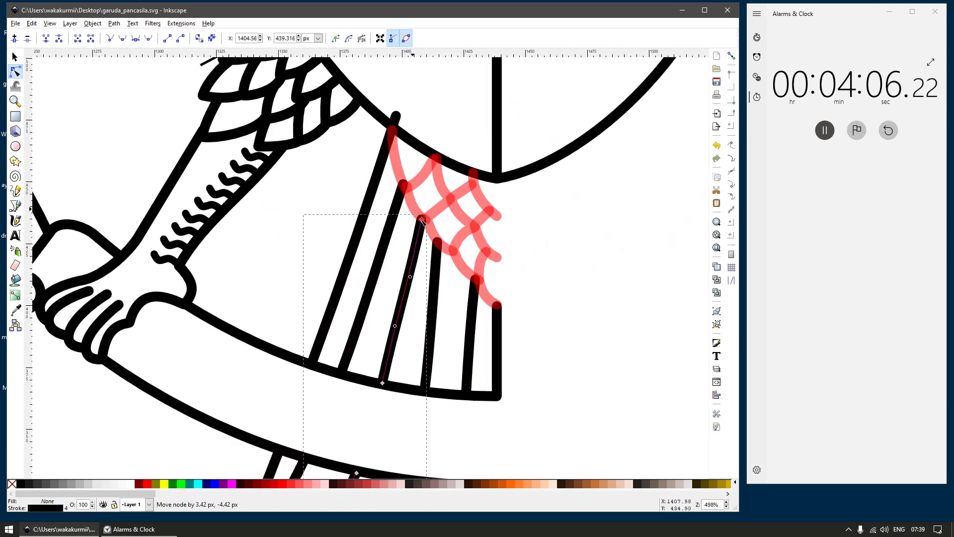
Step: Align the fourth tail line's upper end with the scale junction and shift the adjoining scale's upper node 0.35 px across and 1.16 px up
scroll(422, 222, up, 2)
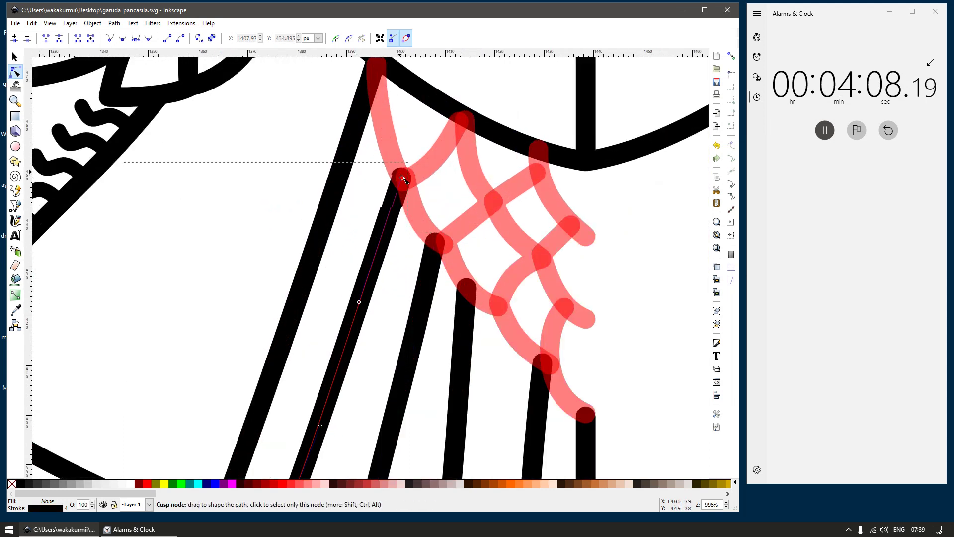
drag(402, 178, 402, 177)
scroll(444, 153, down, 1)
scroll(444, 154, up, 3)
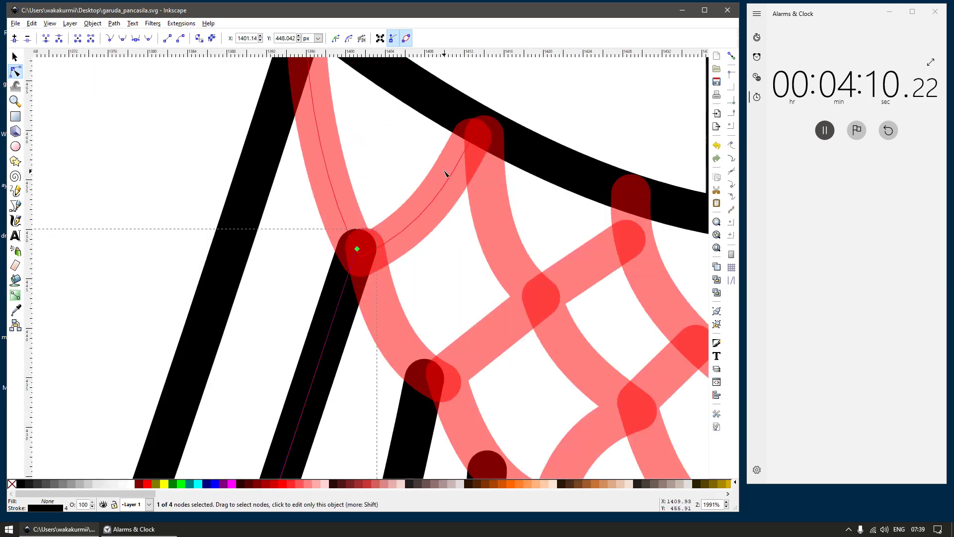
drag(473, 140, 476, 132)
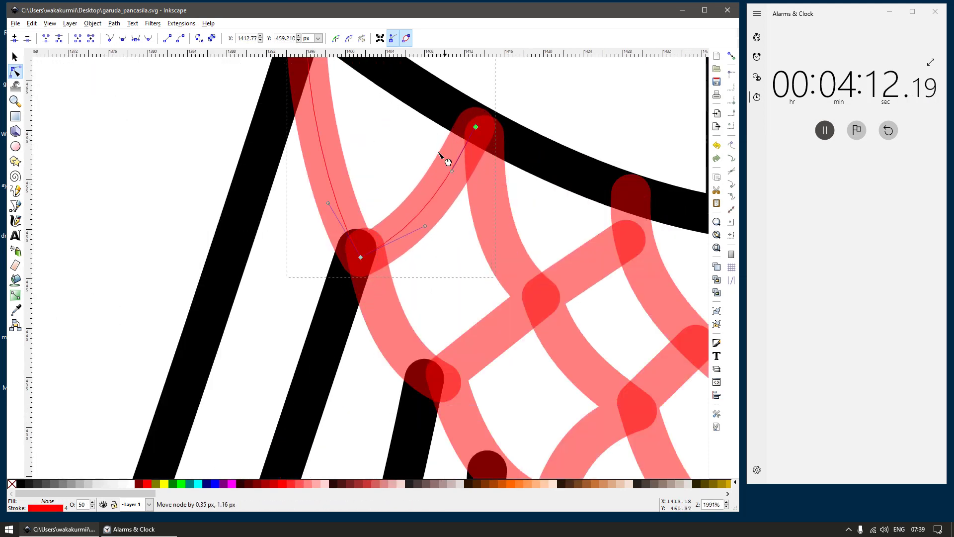
Step: Bring the outermost tail line's upper end node down onto the scale's starting point at the shield edge and deselect the line
scroll(447, 161, down, 5)
scroll(426, 187, up, 5)
click(415, 110)
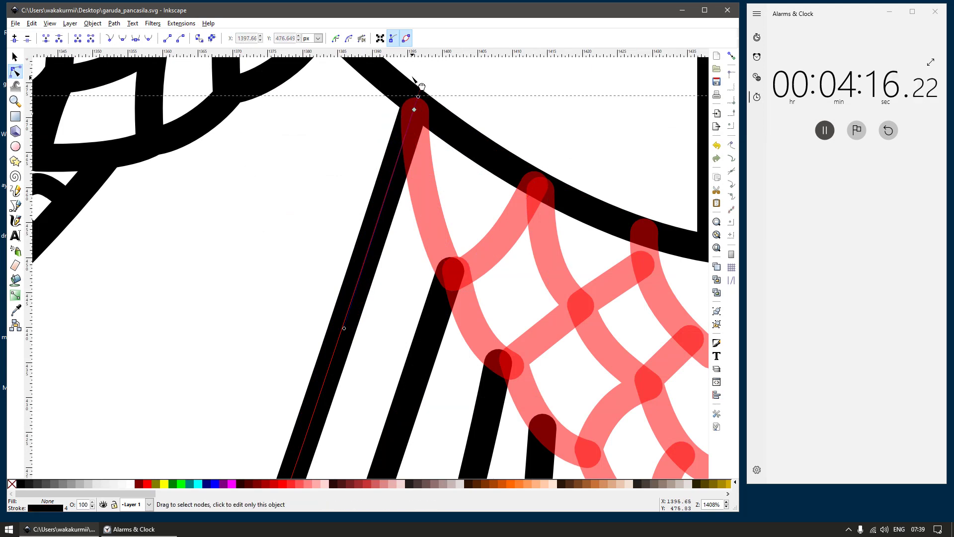
scroll(415, 94, down, 6)
click(484, 234)
scroll(417, 304, down, 3)
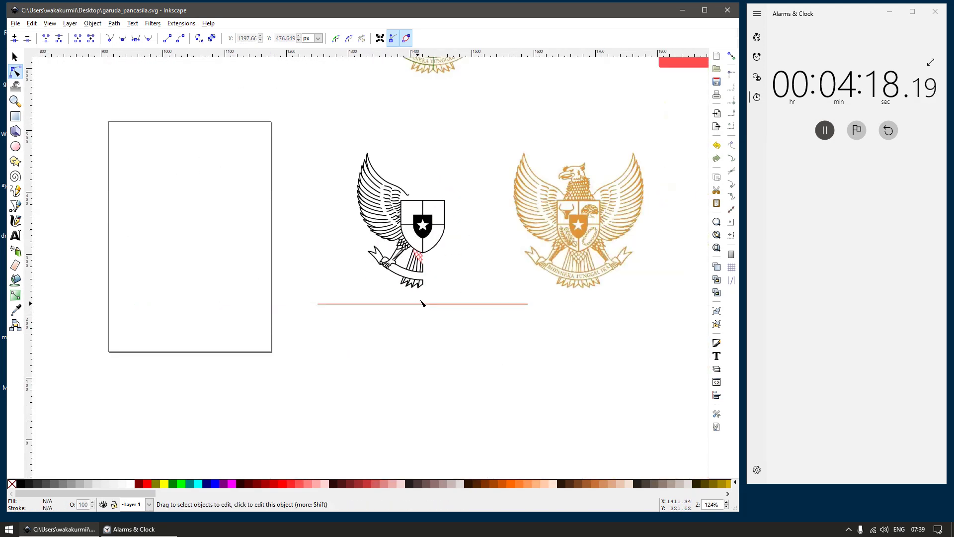
Step: Select the seven red chest scale paths and give them a black stroke at 100% opacity
key(s)
scroll(436, 290, up, 3)
scroll(437, 293, up, 5)
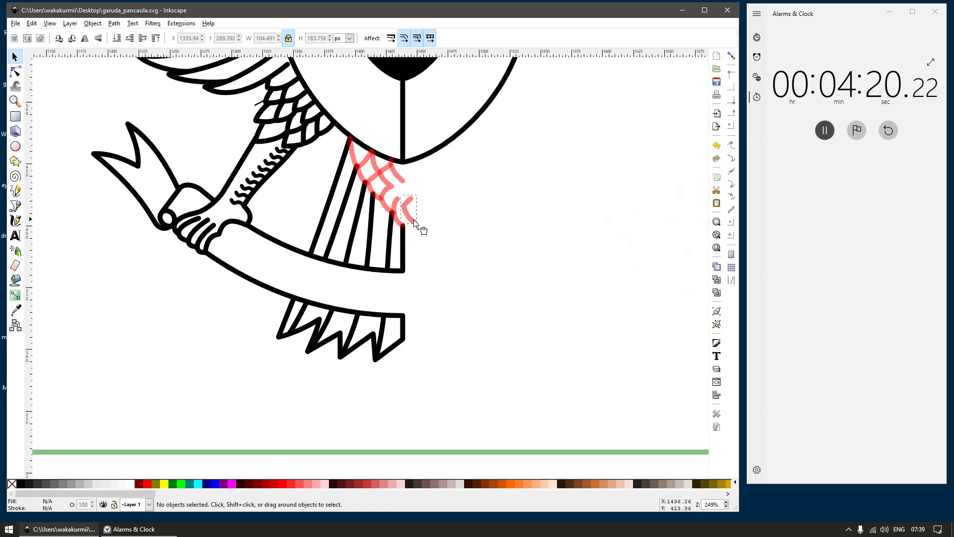
drag(477, 245, 340, 128)
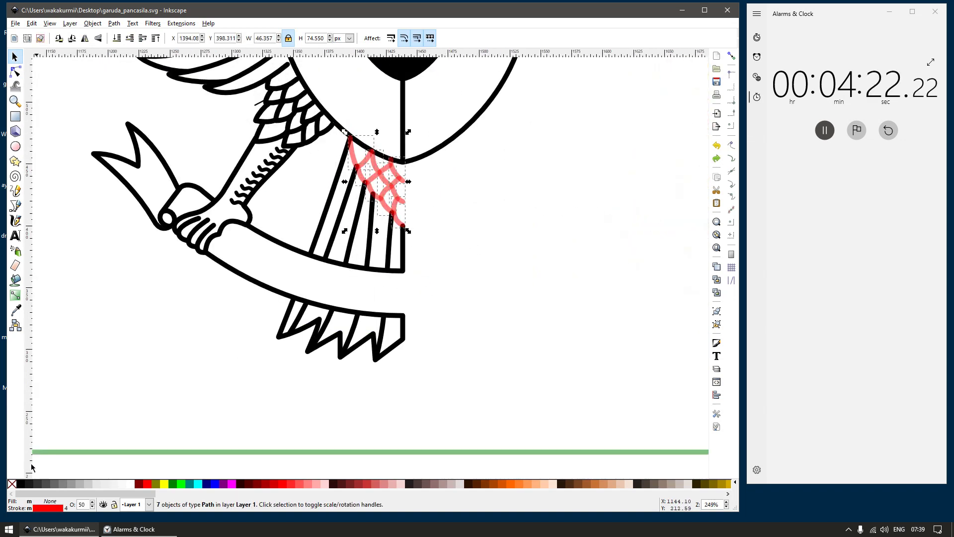
shift+click(21, 485)
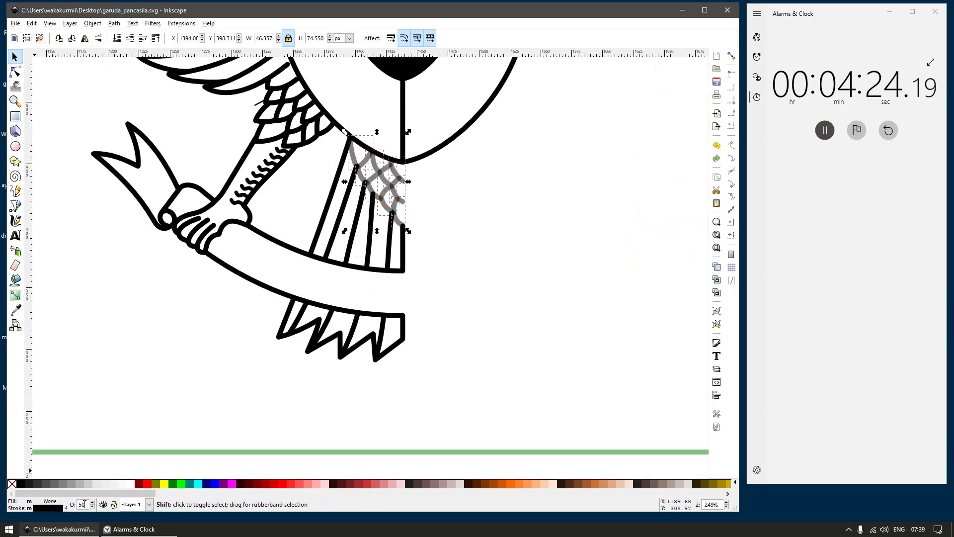
key(Return)
scroll(169, 355, down, 3)
click(312, 272)
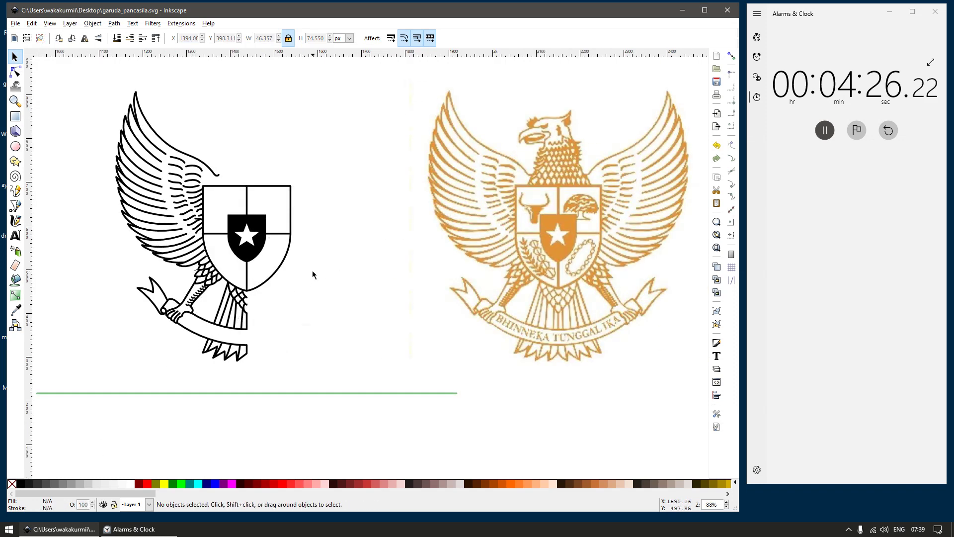
drag(313, 312, 477, 258)
drag(423, 199, 481, 243)
key(ctrl+z)
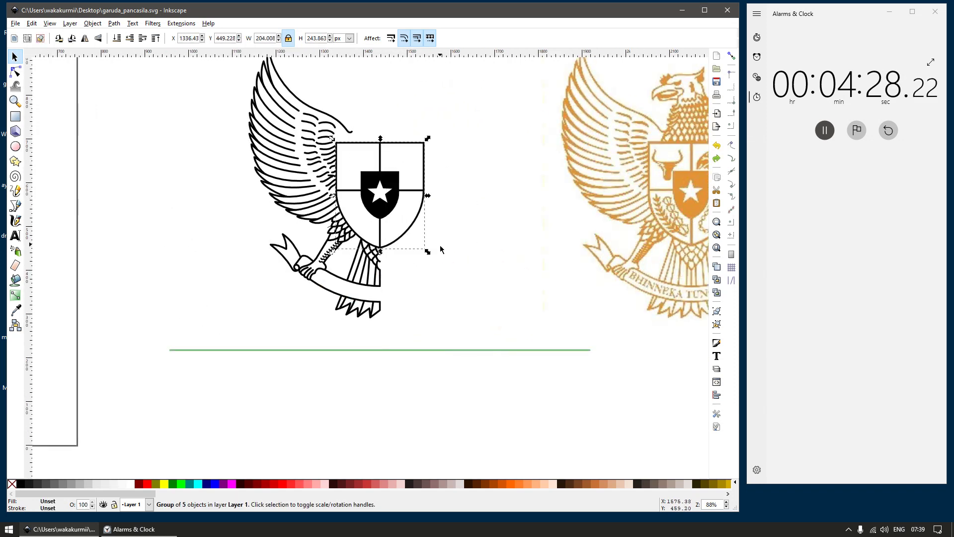
click(467, 242)
Step: Delete the short stray line sticking out of the leg scales' outer side
scroll(314, 228, up, 4)
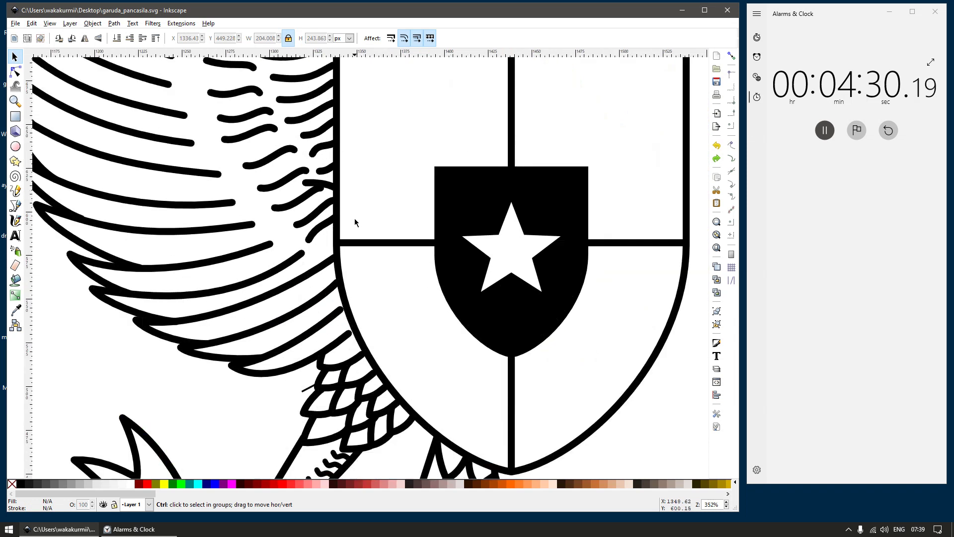
scroll(329, 355, up, 4)
ctrl+click(325, 190)
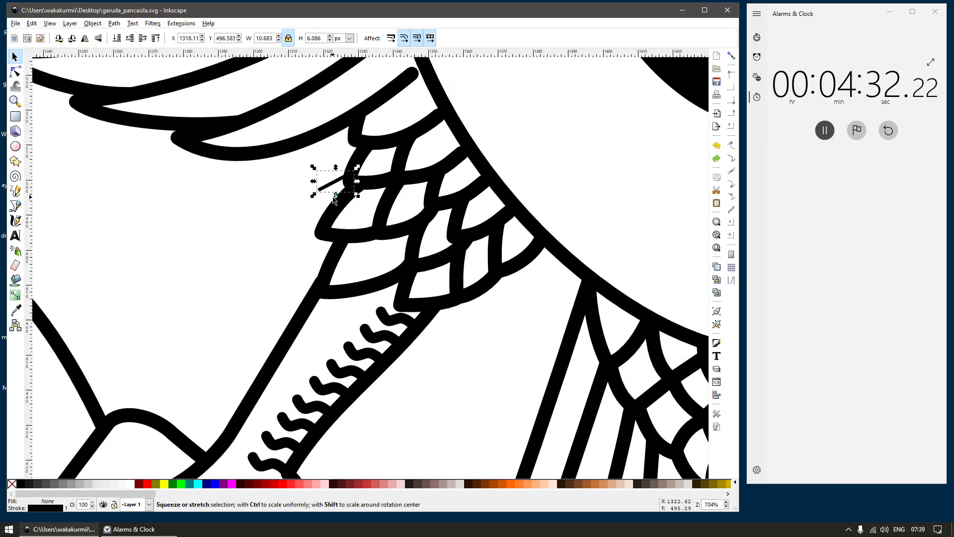
key(Delete)
scroll(336, 208, down, 4)
Step: Move the uppermost leg scale's end node 1.21 px right and 1.31 px up into the shield outline
scroll(394, 273, up, 5)
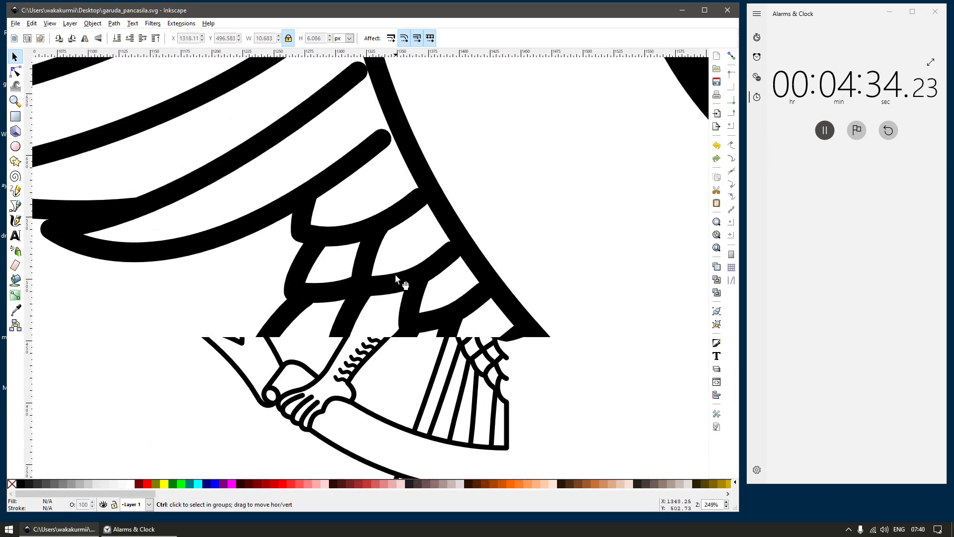
ctrl+click(420, 206)
double_click(420, 206)
drag(422, 201, 429, 194)
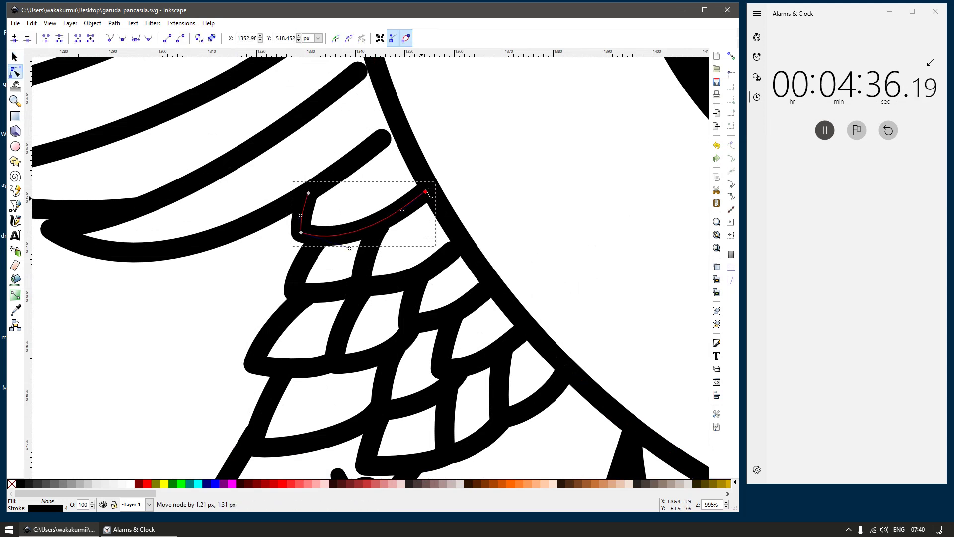
Step: Extend the inner end nodes of the three lowest wing feathers until they reach the middle of the shield outline
click(381, 142)
drag(383, 139, 397, 129)
scroll(351, 149, down, 2)
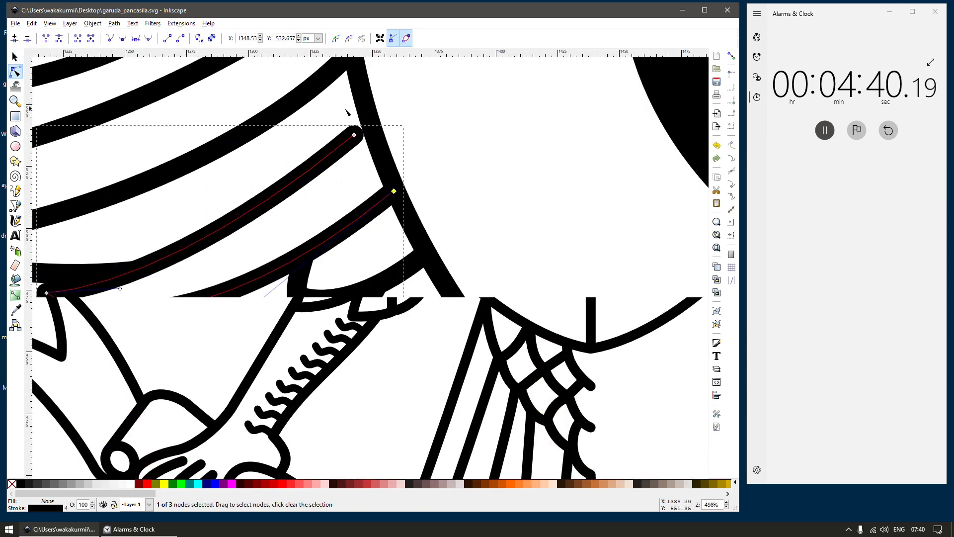
scroll(369, 139, up, 3)
drag(369, 138, 379, 130)
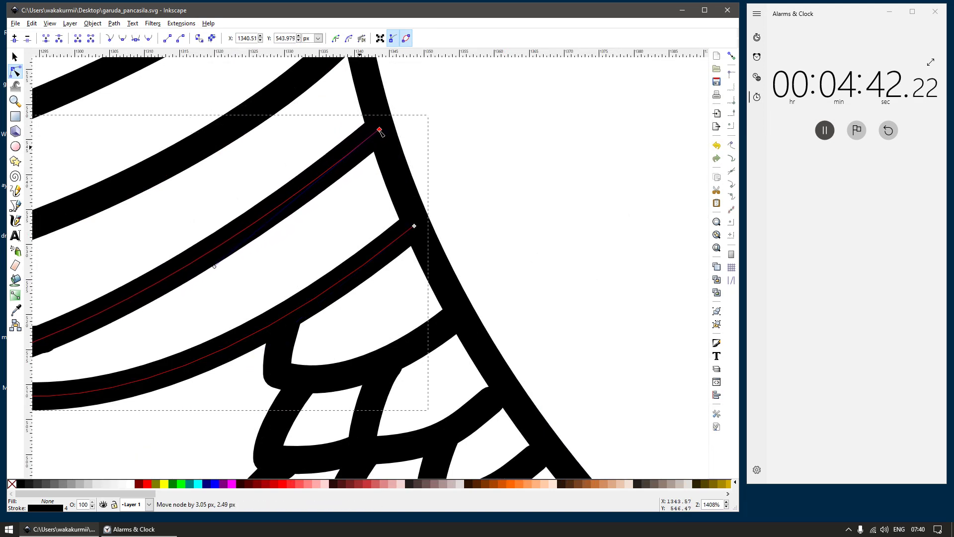
scroll(370, 175, down, 6)
scroll(354, 166, up, 5)
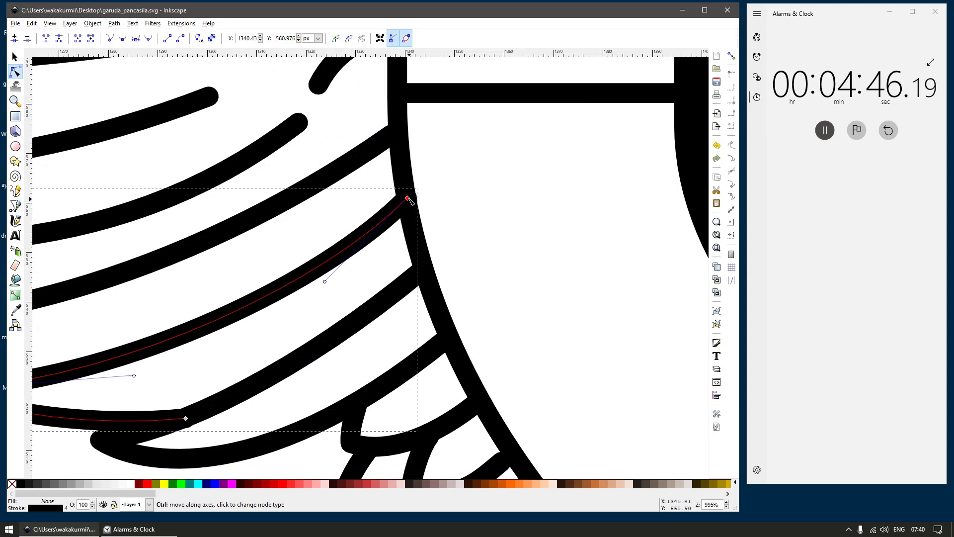
Step: Select the shield outline inside its group and give it a red stroke at 50% opacity
key(s)
ctrl+click(399, 186)
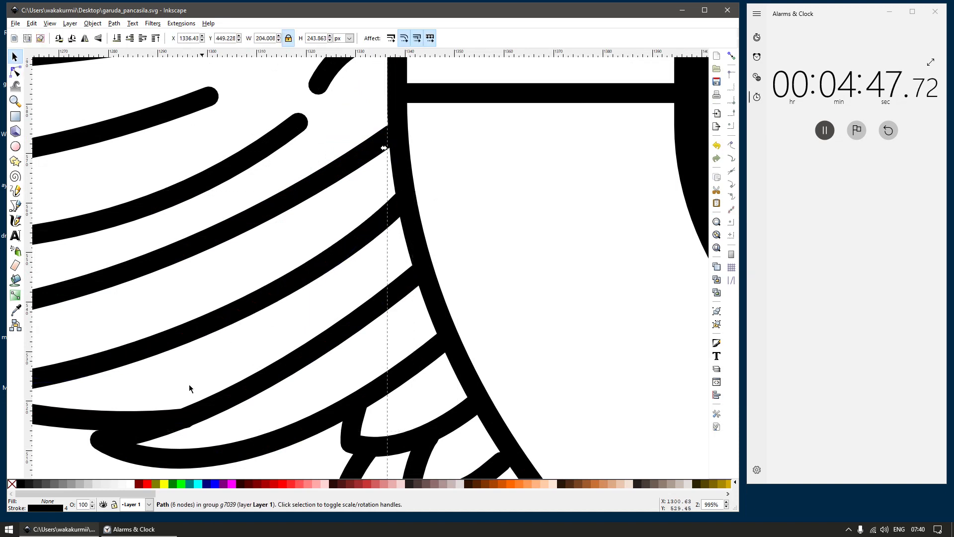
shift+click(148, 483)
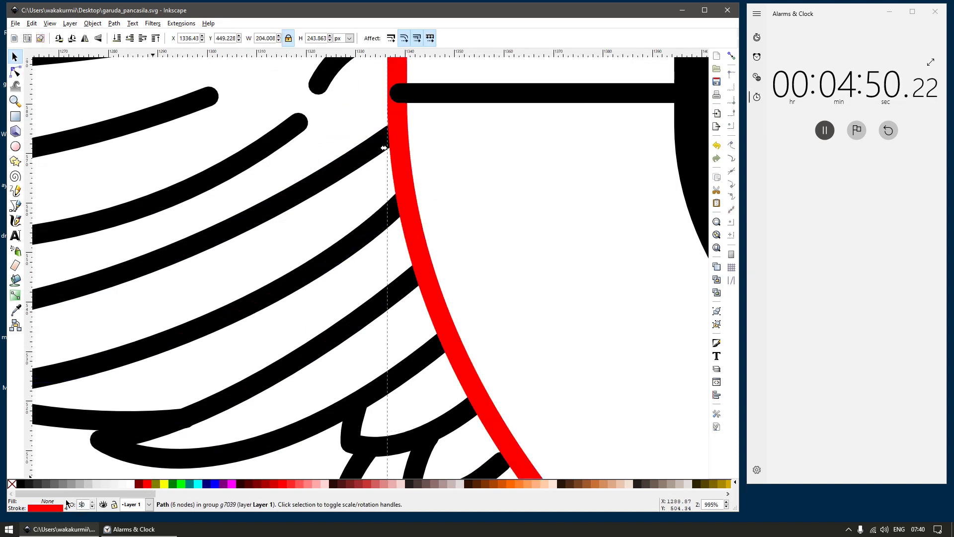
key(Return)
scroll(191, 339, down, 6)
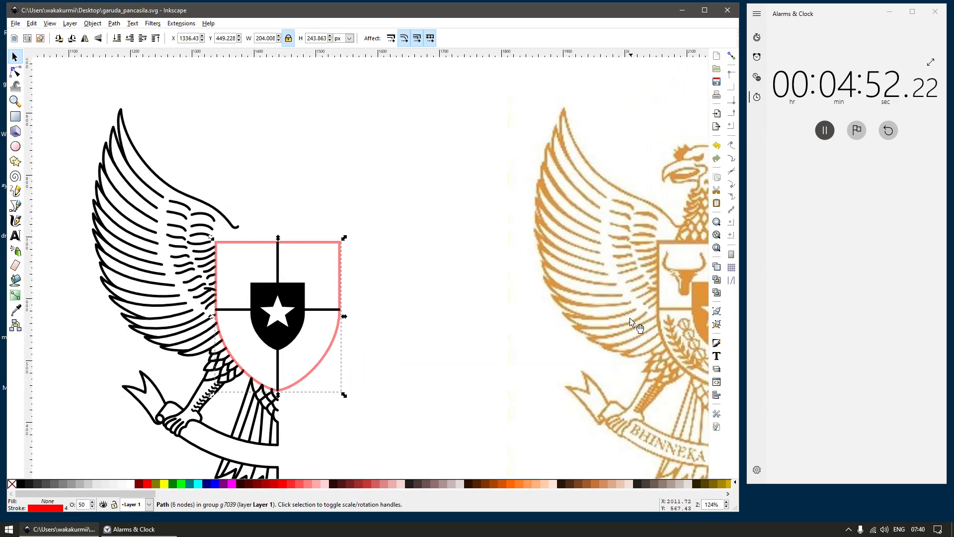
scroll(185, 289, up, 4)
scroll(252, 265, down, 3)
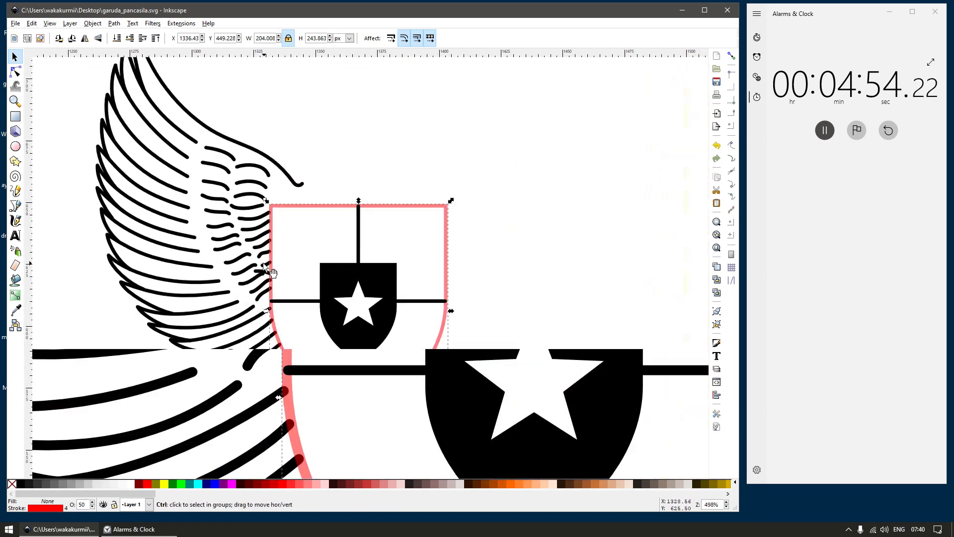
Step: Try a stroke width of 8 px on the shield outline
drag(321, 206, 352, 219)
key(ctrl+z)
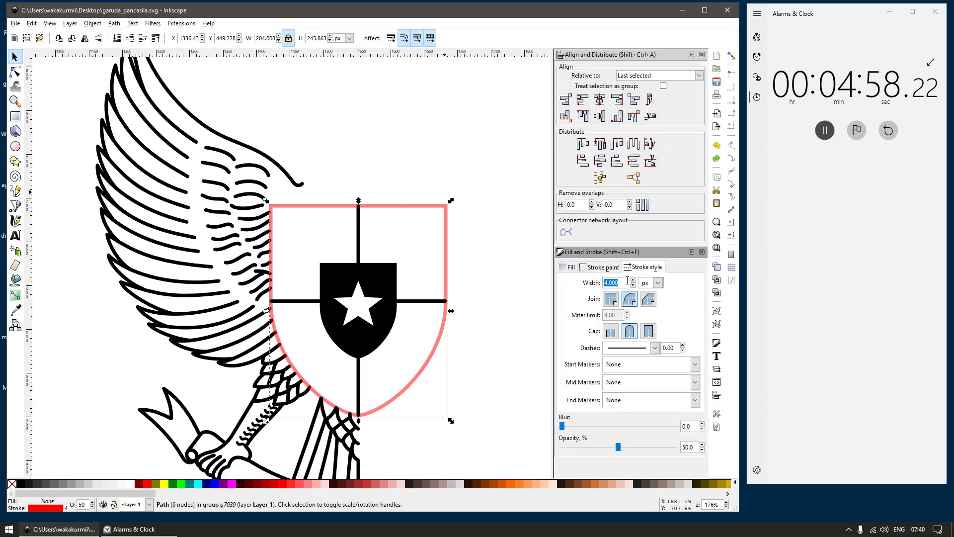
key(Return)
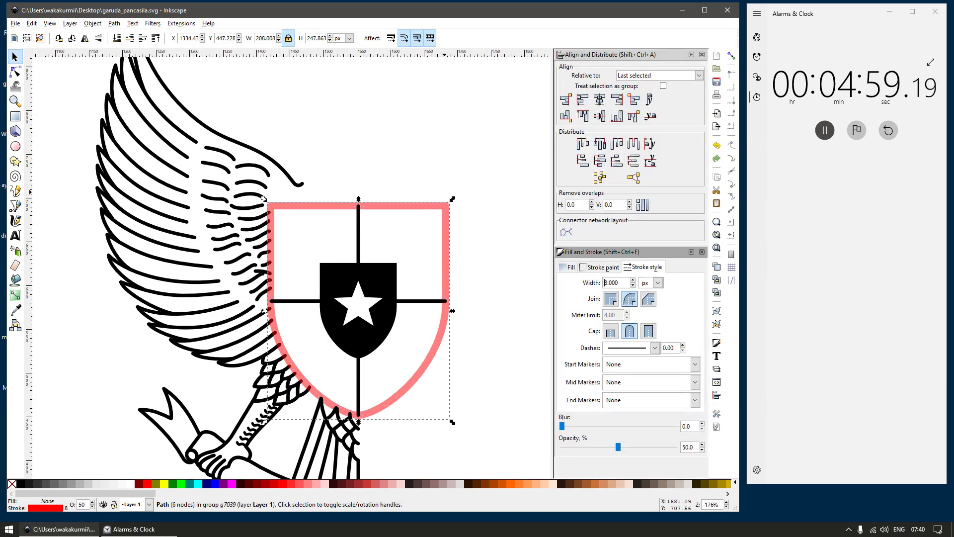
click(374, 168)
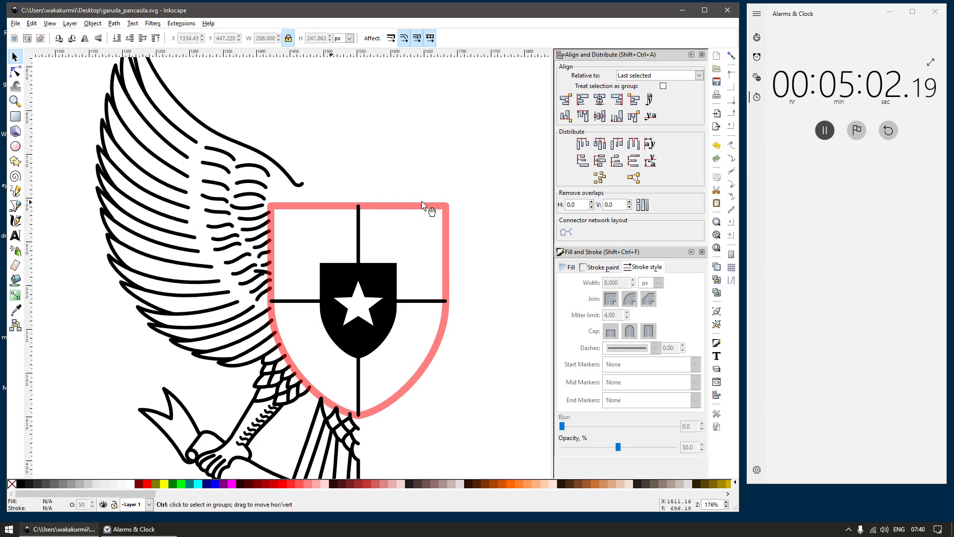
Step: Set the shield outline's stroke width to 6 px and hide the open dialogs
ctrl+click(423, 203)
click(623, 283)
key(Return)
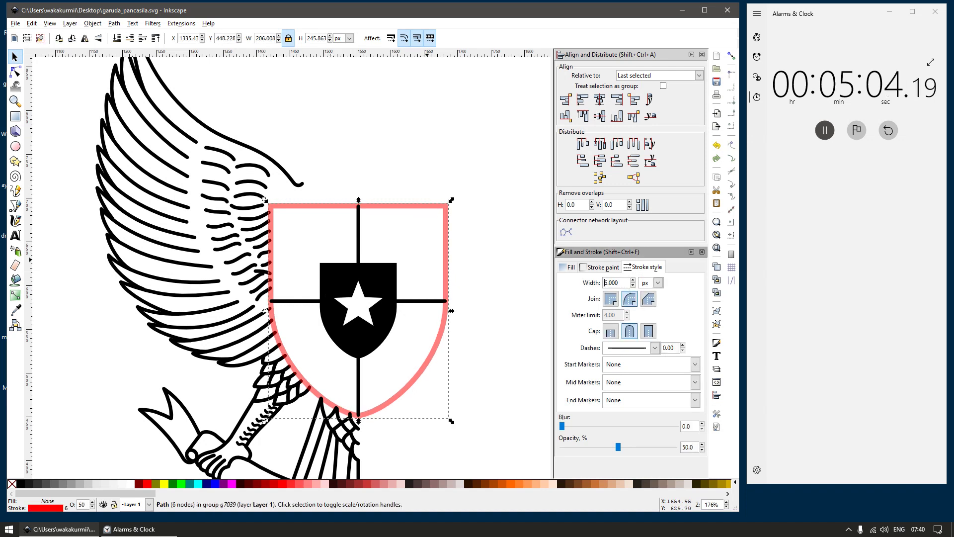
key(F12)
Step: Extend the upper end node of the wavy feather stroke beside the shield so it merges into the overlapping curved stroke
ctrl+scroll(250, 228, up, 4)
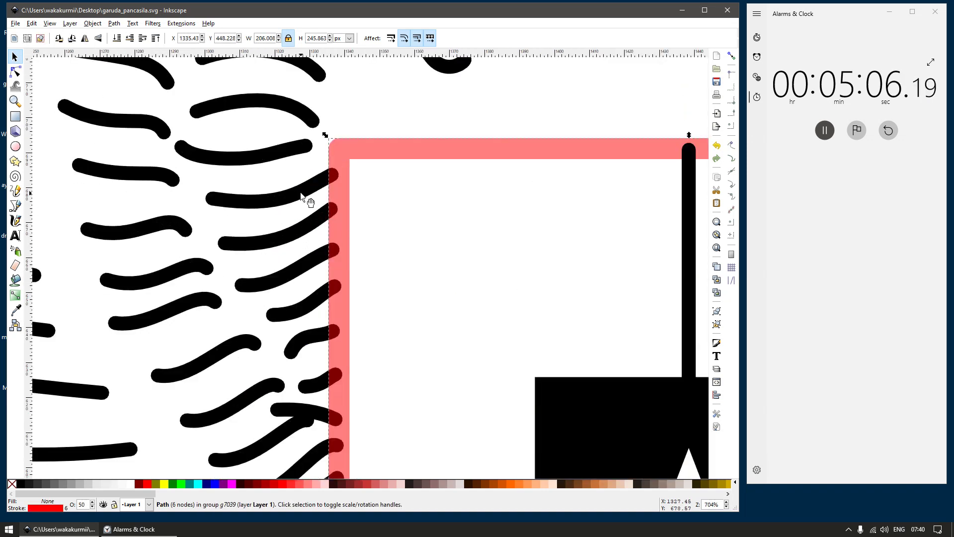
ctrl+scroll(322, 441, up, 2)
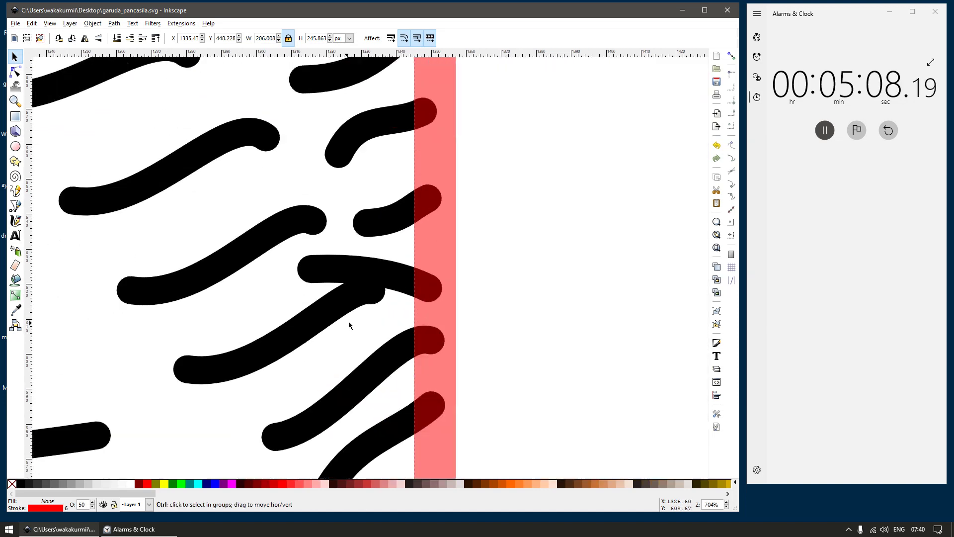
click(368, 303)
double_click(368, 303)
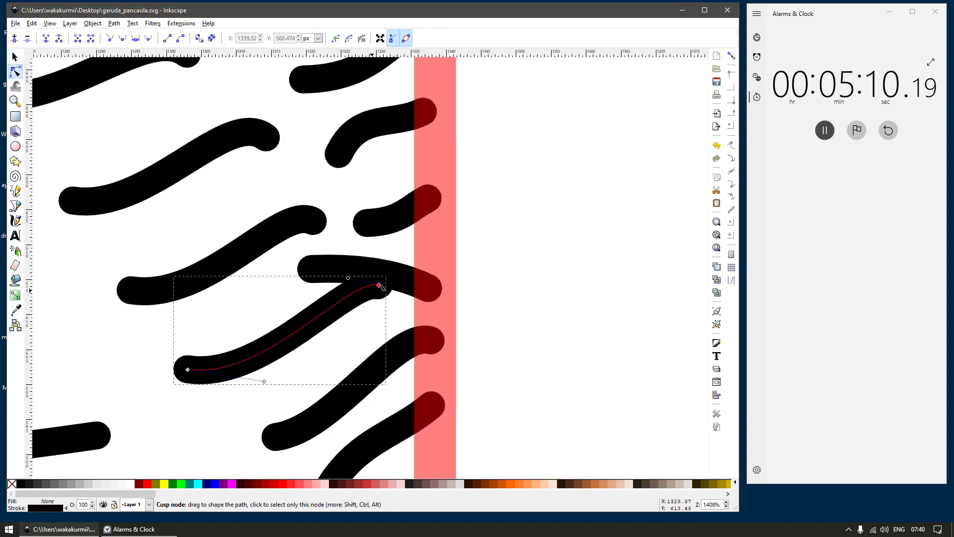
drag(376, 288, 395, 278)
ctrl+scroll(351, 298, down, 3)
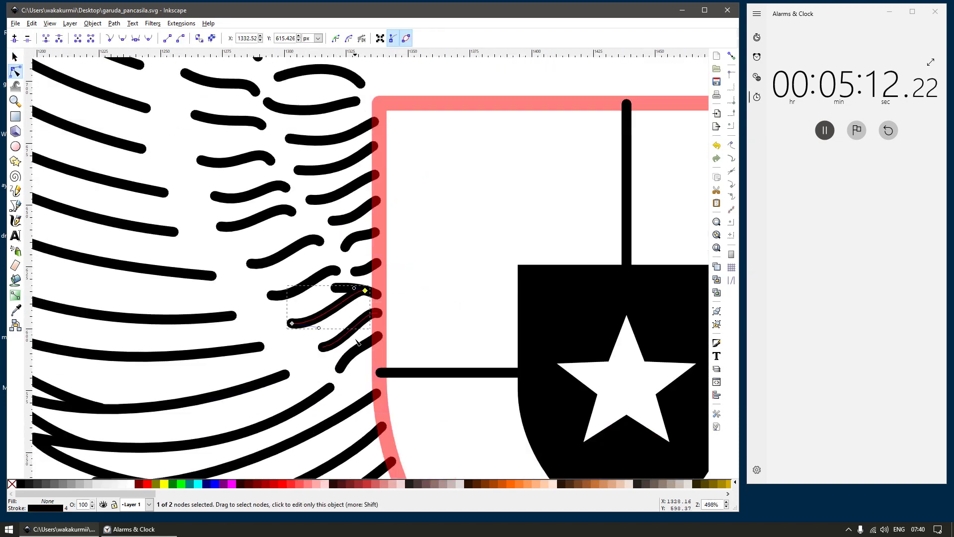
Step: Extend the inner end nodes of the top two short feathers touching the shield to the middle of its red outline
key(s)
ctrl+scroll(305, 277, down, 3)
ctrl+scroll(318, 235, up, 7)
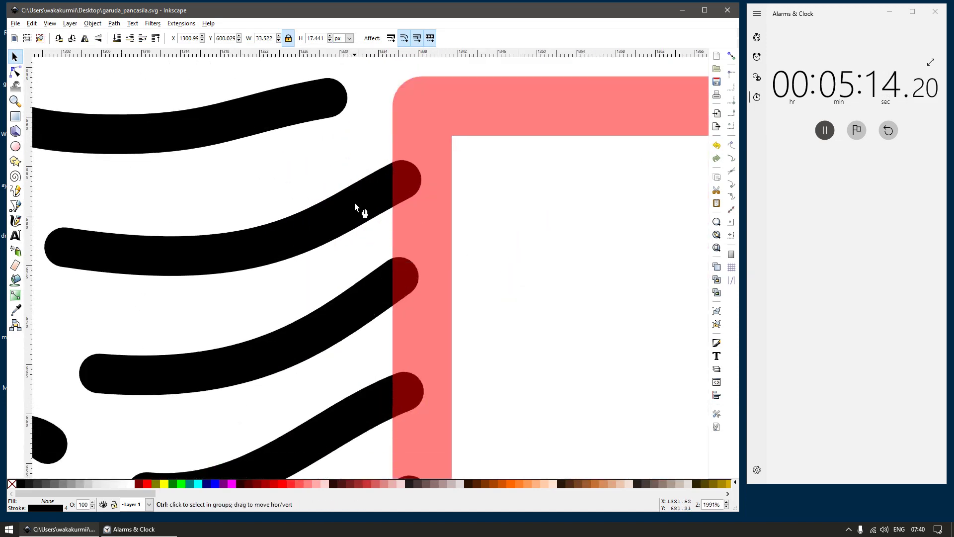
click(376, 198)
double_click(402, 187)
drag(401, 184, 420, 169)
click(393, 278)
drag(401, 279, 423, 264)
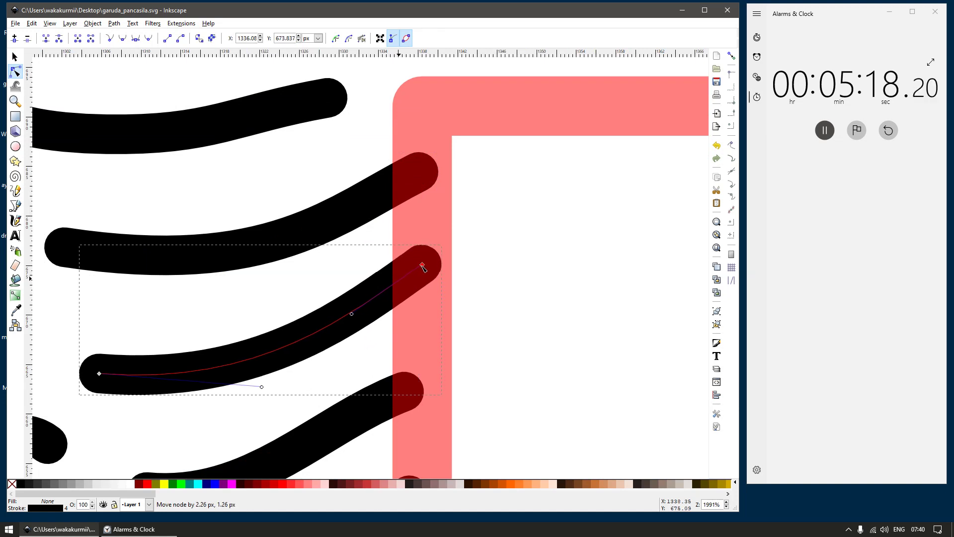
Step: Extend the inner end nodes of the third, fourth and fifth short feathers to the middle of the red shield outline
scroll(396, 322, down, 5)
click(396, 322)
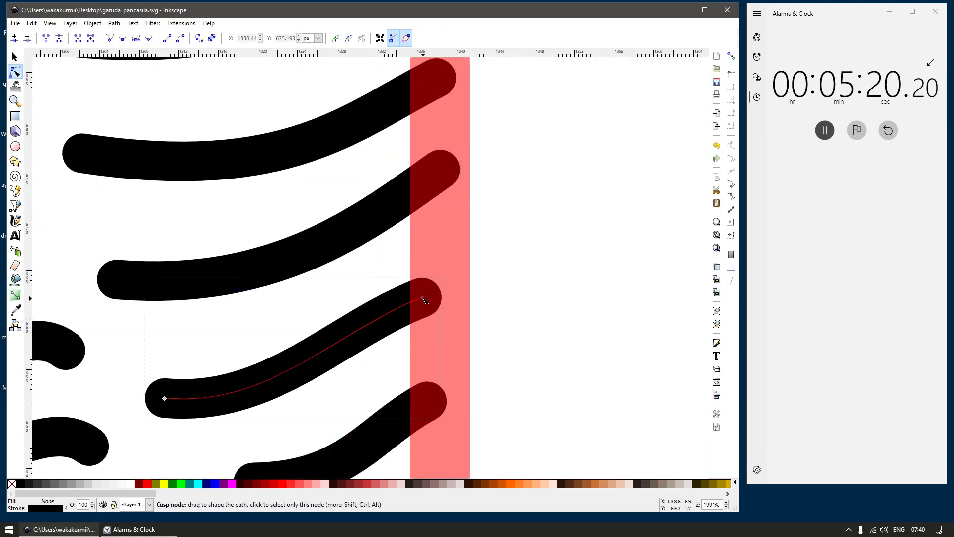
drag(423, 300, 439, 284)
scroll(396, 367, down, 3)
click(438, 353)
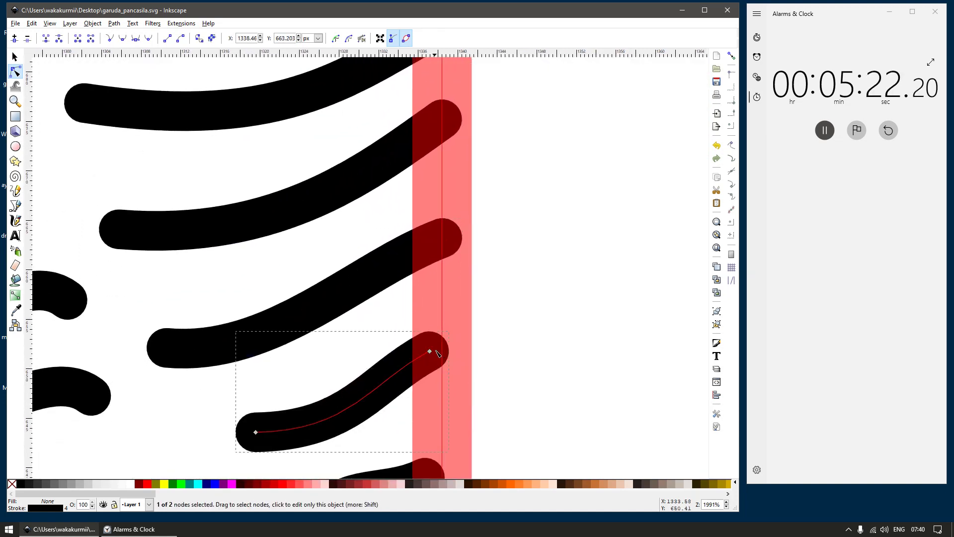
drag(438, 353, 443, 337)
scroll(427, 392, down, 5)
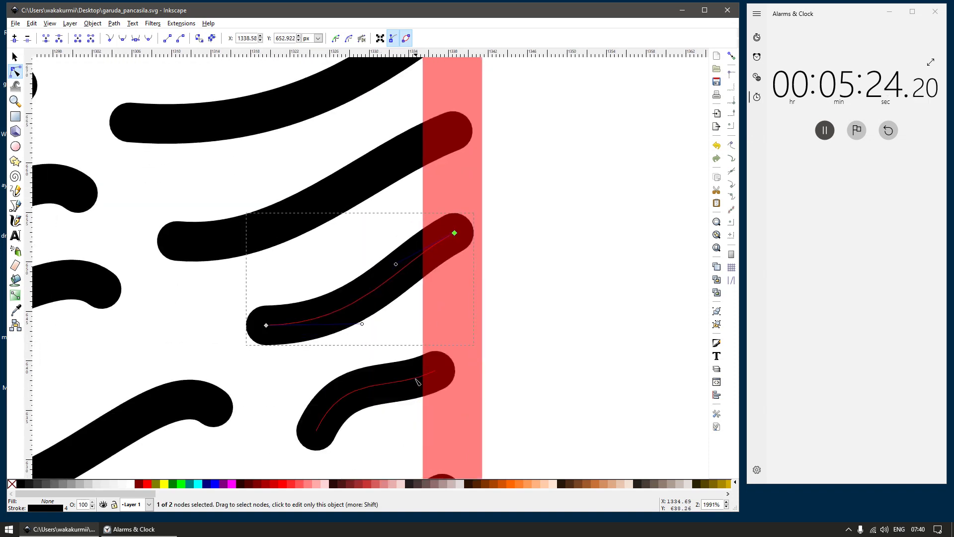
mouse_move(437, 376)
mouse_down()
mouse_move(449, 363)
mouse_move(460, 372)
mouse_up()
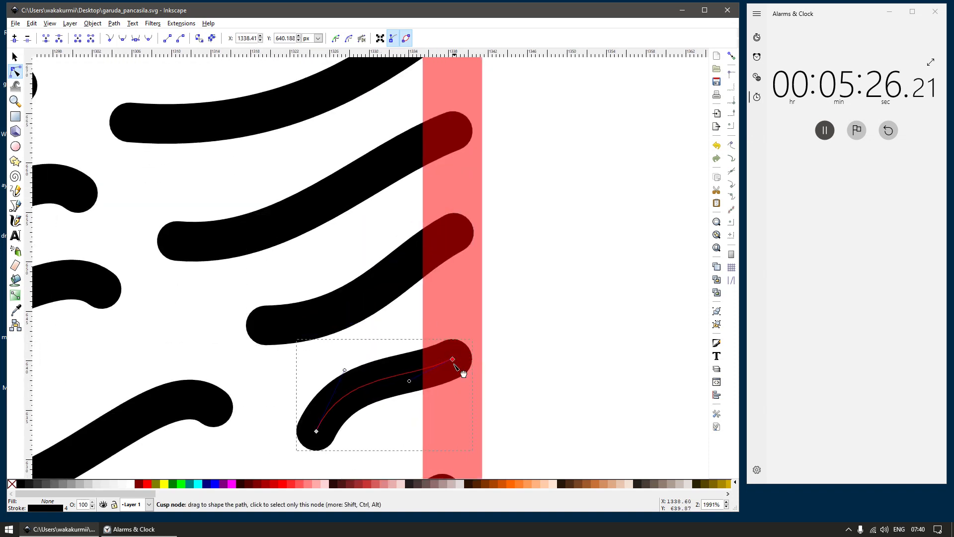
Step: Extend the inner end nodes of the sixth short feather and the arched stroke below it to the middle of the red shield outline
scroll(457, 386, down, 2)
scroll(458, 387, down, 2)
click(444, 353)
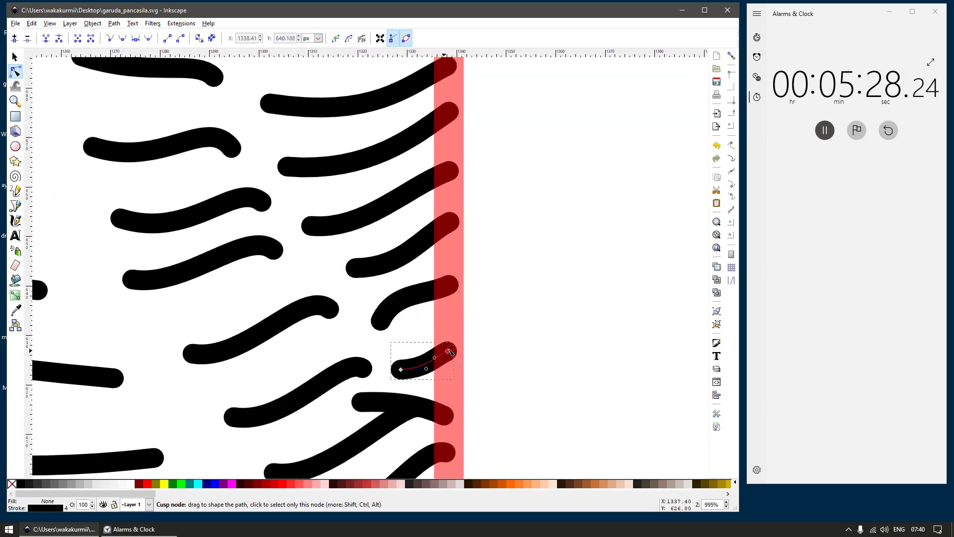
click(449, 351)
scroll(440, 423, down, 2)
scroll(443, 348, up, 2)
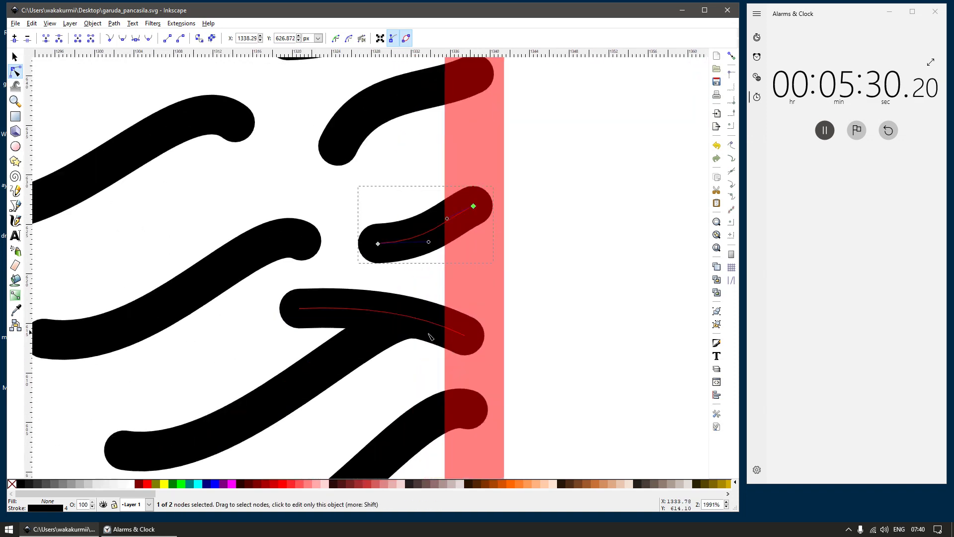
click(459, 334)
click(477, 340)
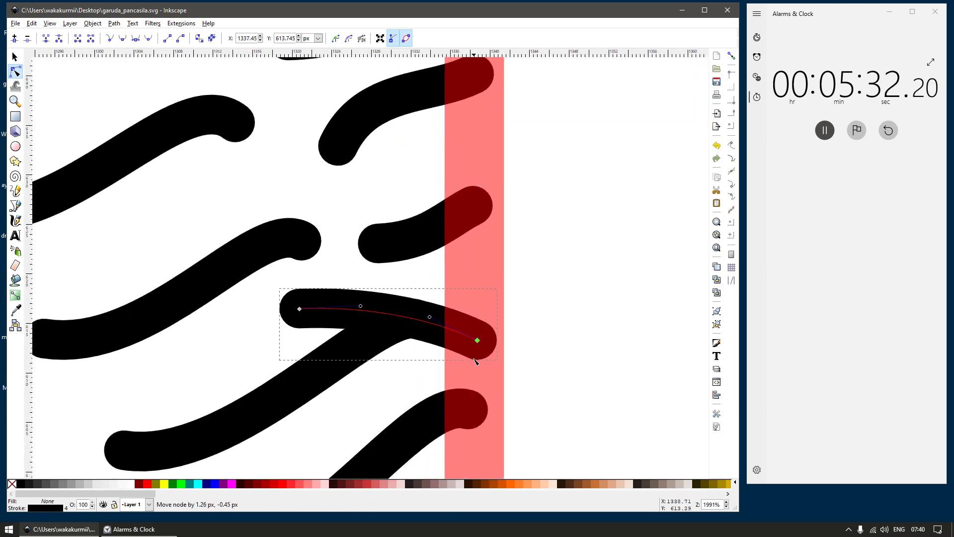
Step: Extend the inner end nodes of the two wavy feathers below the arched stroke to the middle of the red outline
scroll(417, 356, down, 2)
drag(458, 344, 467, 346)
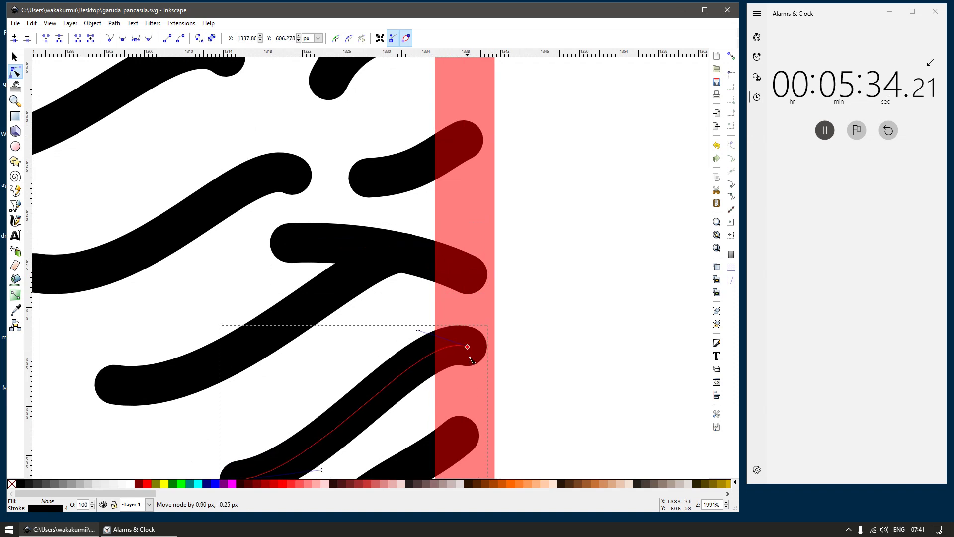
mouse_move(433, 449)
mouse_down()
mouse_move(420, 366)
mouse_move(452, 341)
mouse_up()
click(451, 356)
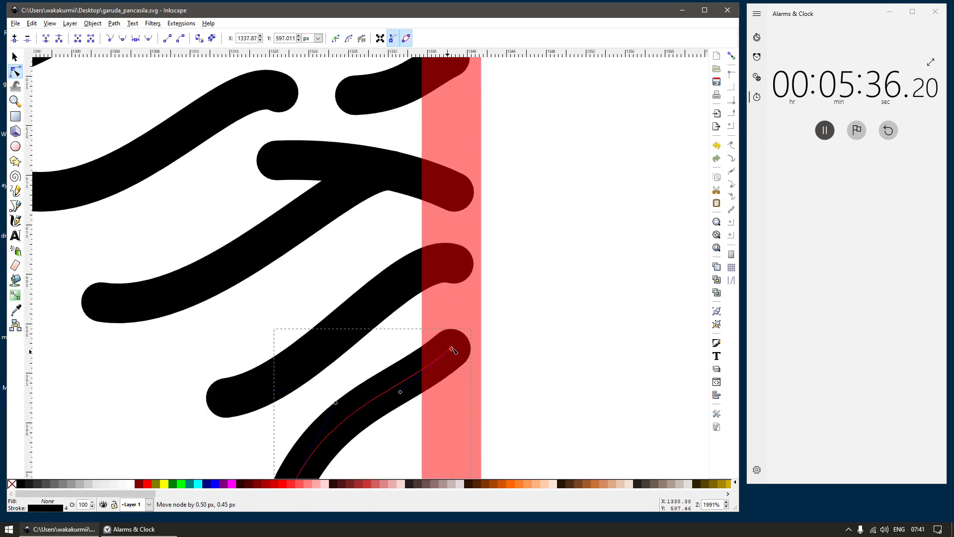
Step: Extend the inner end nodes of the first two long feathers below the shield's horizontal bar to the middle of the red outline
scroll(464, 398, down, 5)
scroll(478, 420, up, 3)
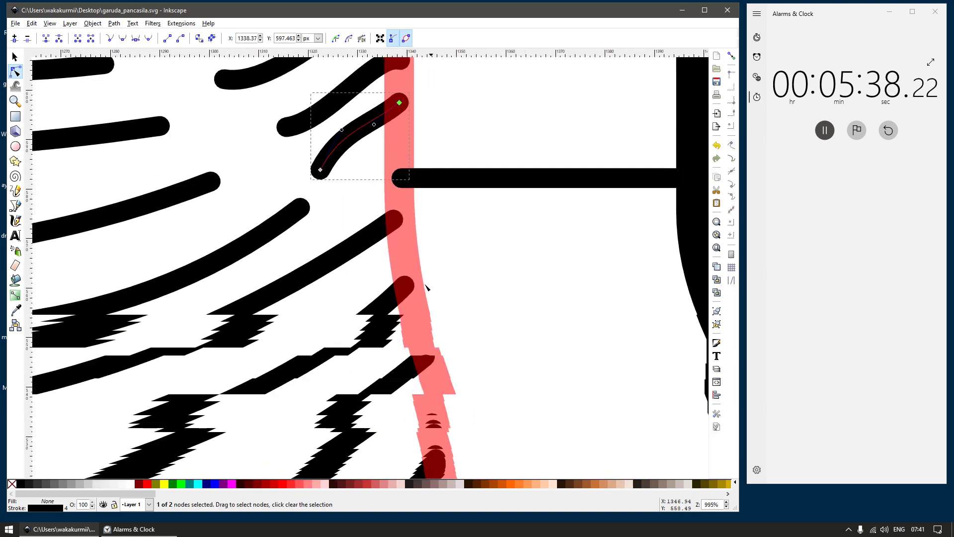
click(394, 221)
drag(394, 221, 402, 216)
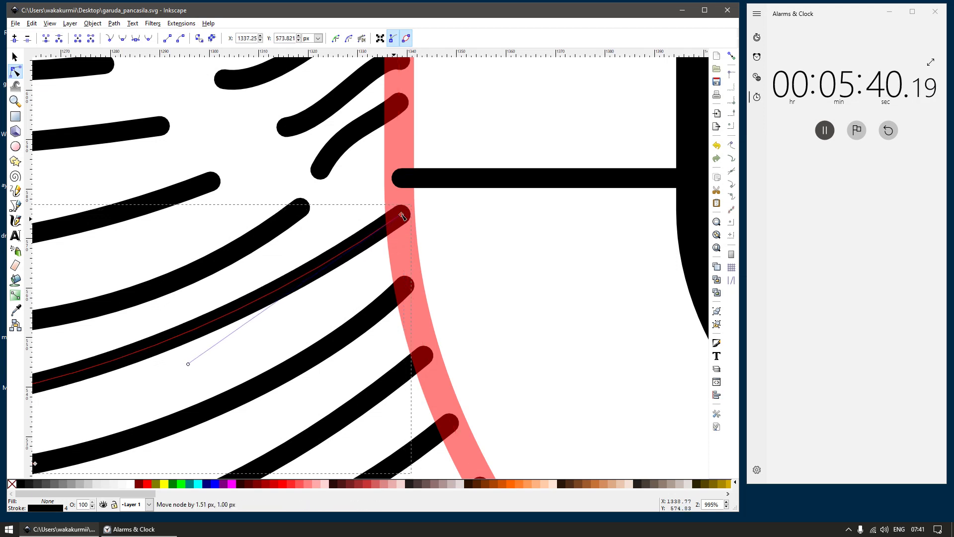
click(385, 309)
drag(404, 285, 409, 280)
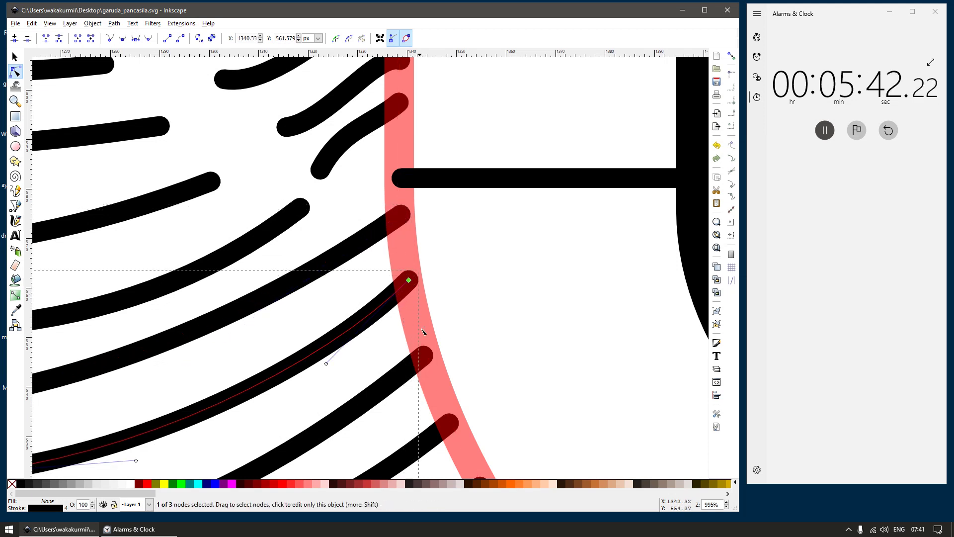
Step: Extend the inner end nodes of the third and fourth long feathers below the shield's horizontal bar to the middle of the red outline
mouse_move(407, 379)
mouse_down()
mouse_move(396, 324)
mouse_move(415, 299)
mouse_up()
click(404, 312)
drag(440, 368, 443, 367)
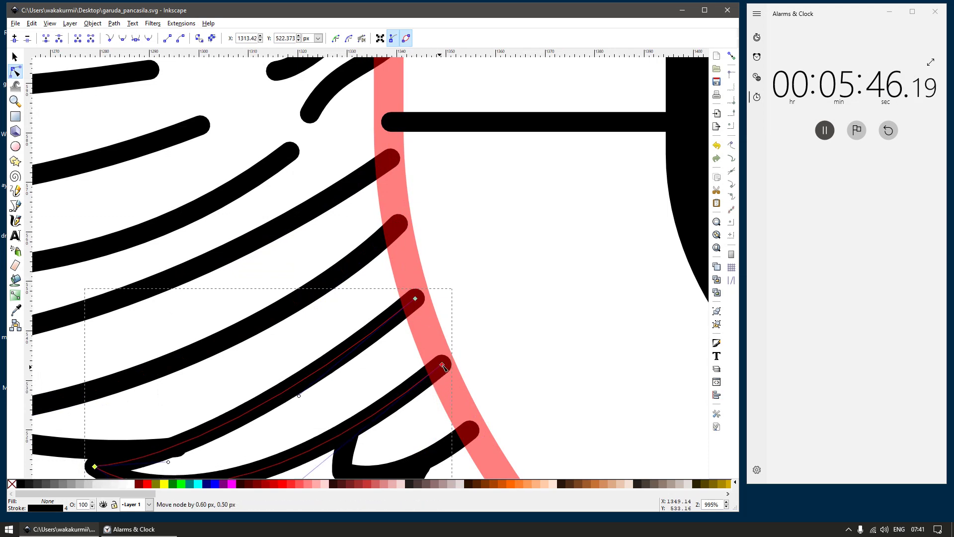
ctrl+scroll(270, 406, up, 2)
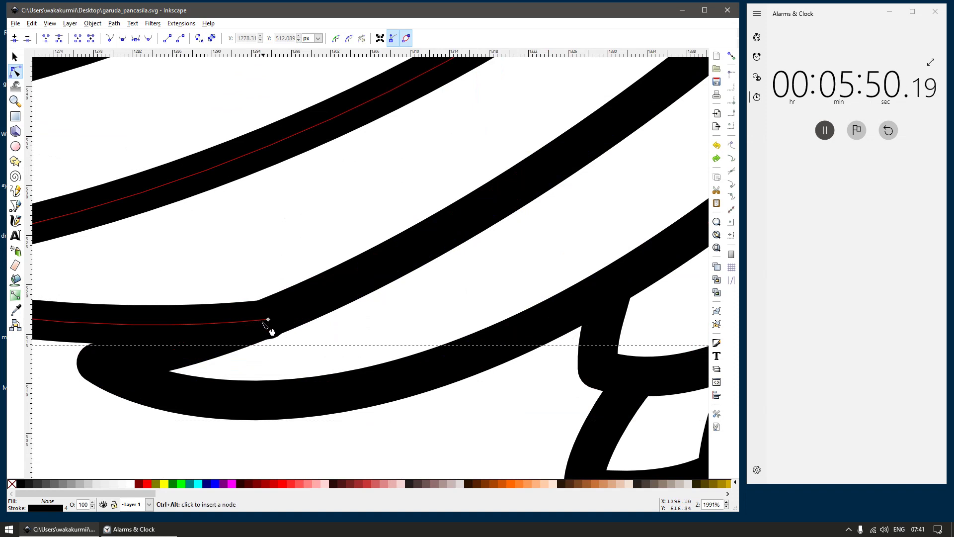
click(267, 320)
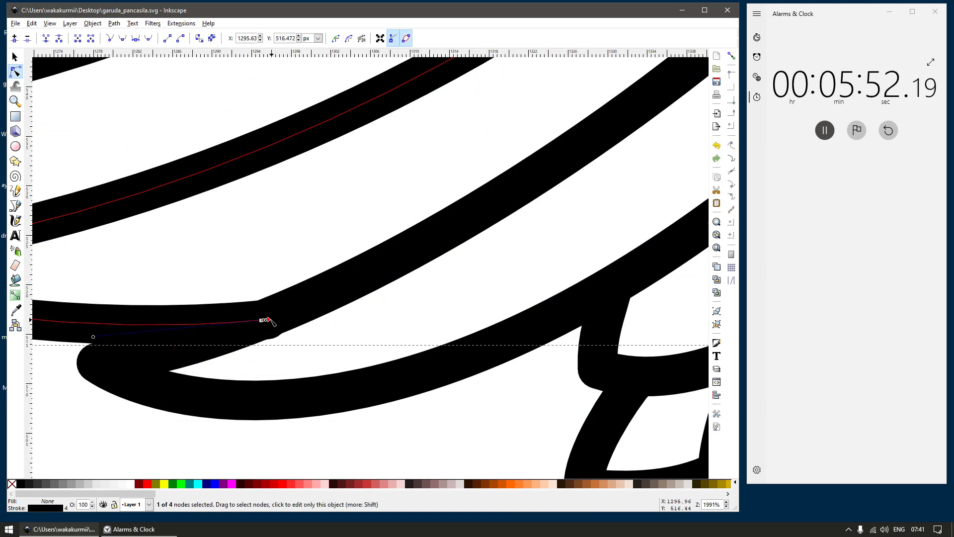
key(Delete)
Step: Remove the stray two-part path lying beside the tail, below the ribbon
scroll(289, 291, down, 5)
scroll(373, 366, down, 1)
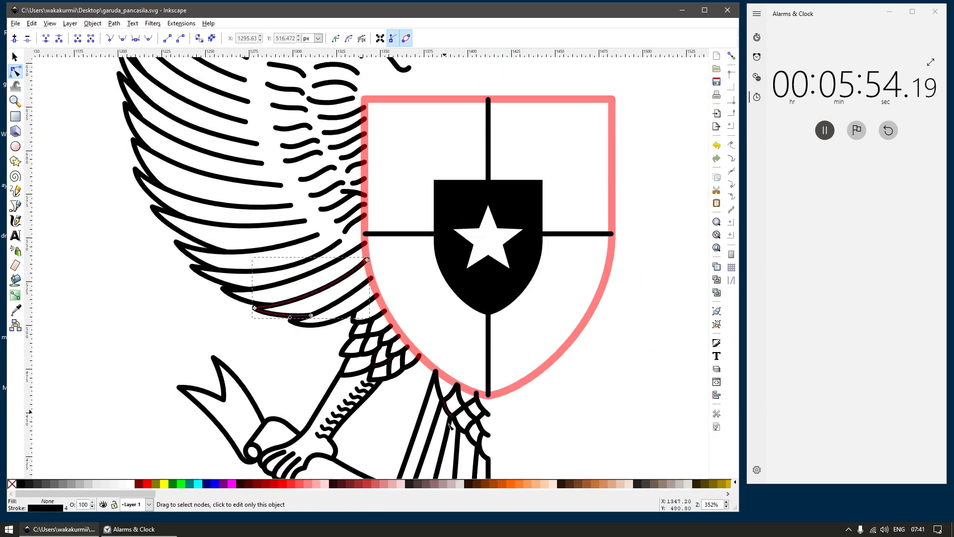
scroll(461, 356, up, 2)
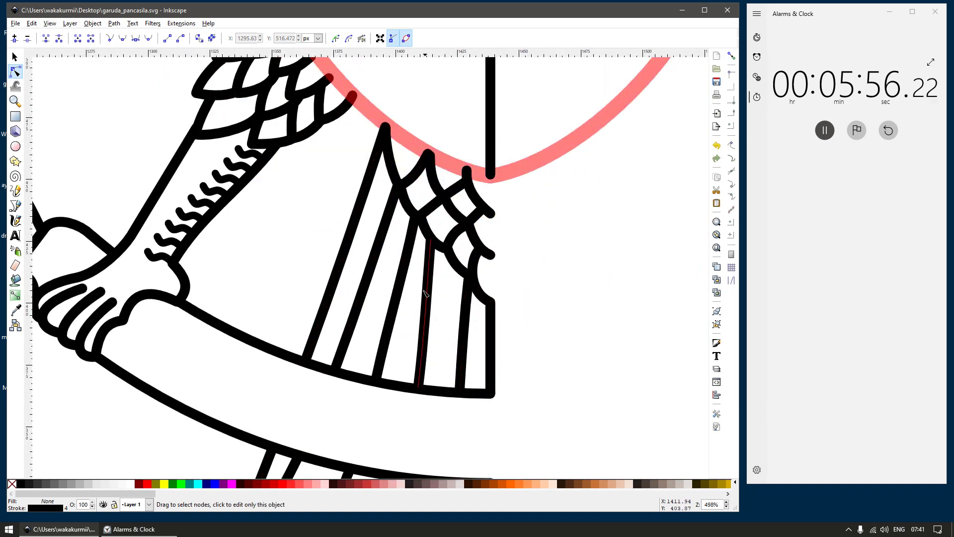
scroll(425, 294, down, 5)
key(s)
click(439, 341)
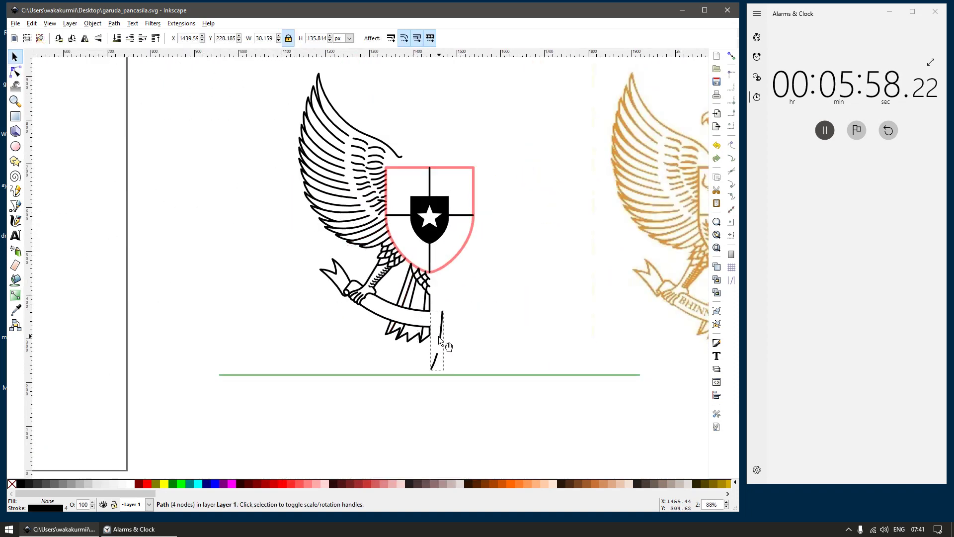
Step: Group all the black strokes of the emblem's left half, leaving out the shield
drag(272, 441, 440, 67)
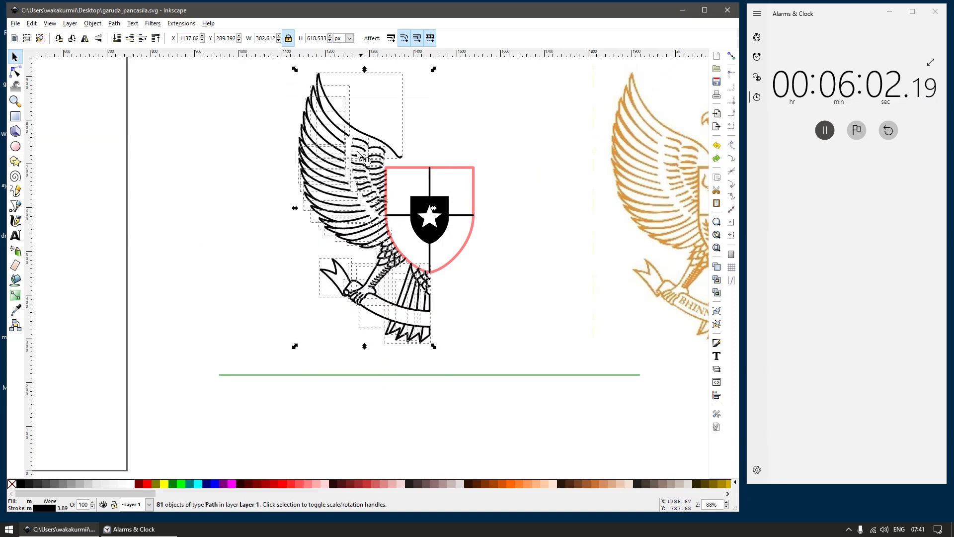
drag(356, 152, 388, 177)
key(ctrl+z)
key(ctrl+g)
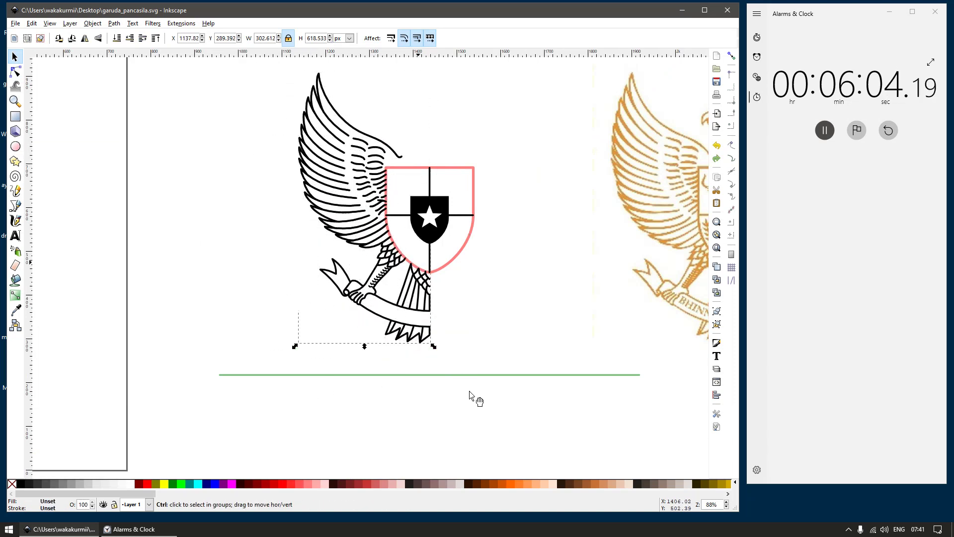
Step: Duplicate the left-half group together with the green guide line and flip the copy horizontally to form the emblem's right half
shift+click(502, 375)
key(ctrl+d)
key(h)
key(Escape)
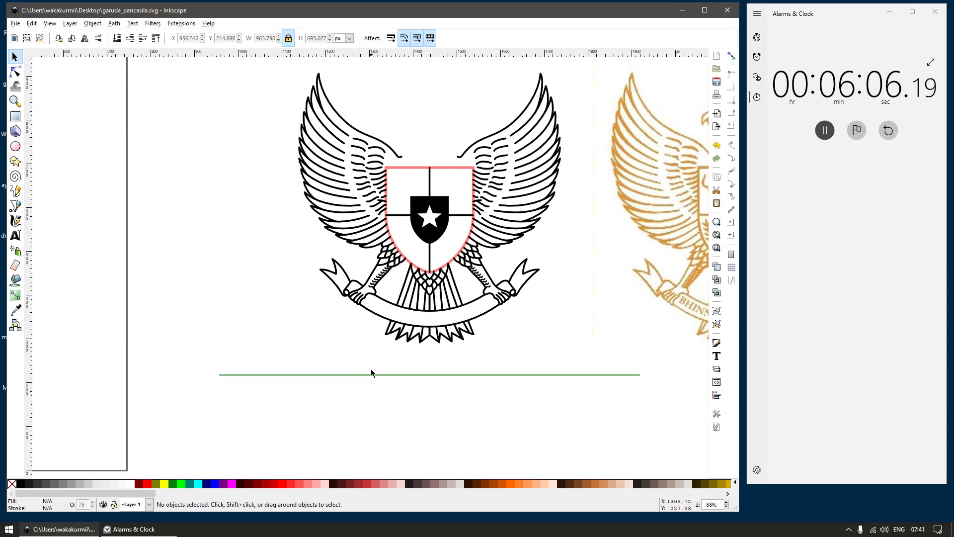
Step: Draw a straight line on the reference eagle's head from above the beak to the crest tip, about 88 px wide and 40 px high
scroll(371, 372, down, 2)
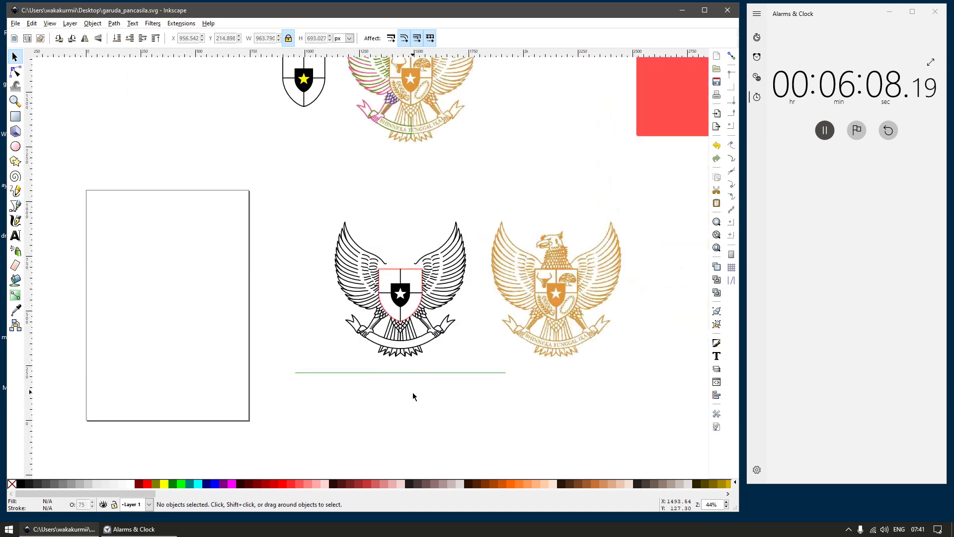
drag(500, 328, 375, 341)
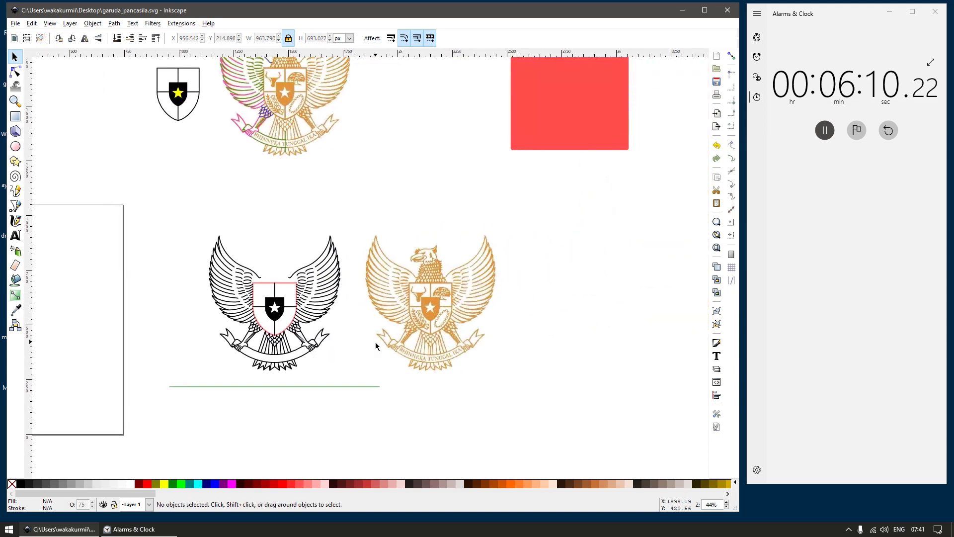
key(z)
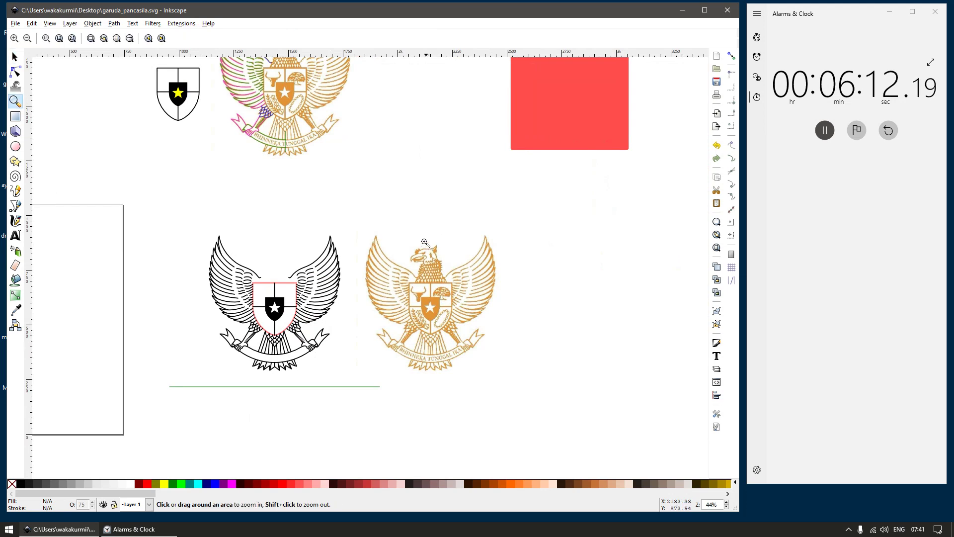
drag(469, 301, 469, 300)
drag(206, 154, 472, 433)
key(s)
drag(398, 240, 463, 377)
scroll(454, 276, up, 1)
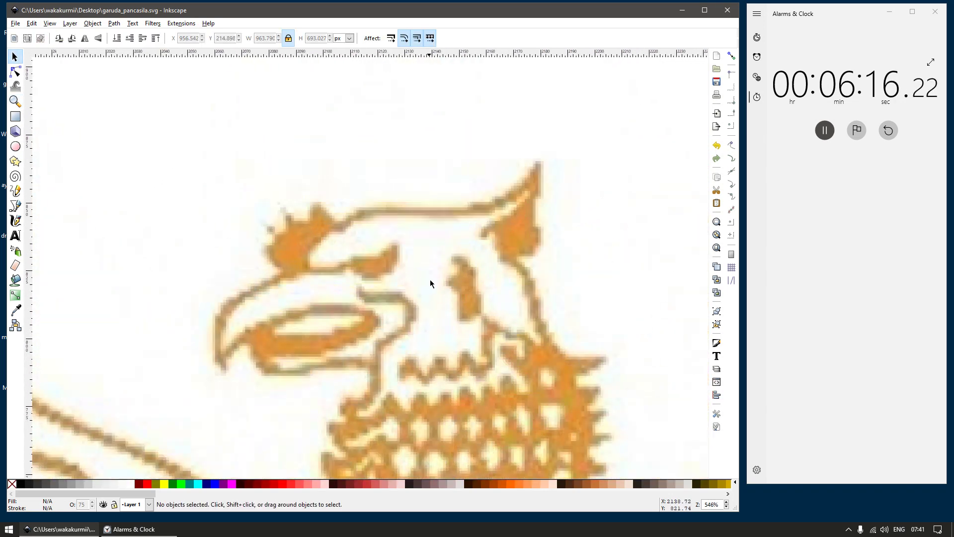
key(b)
click(303, 270)
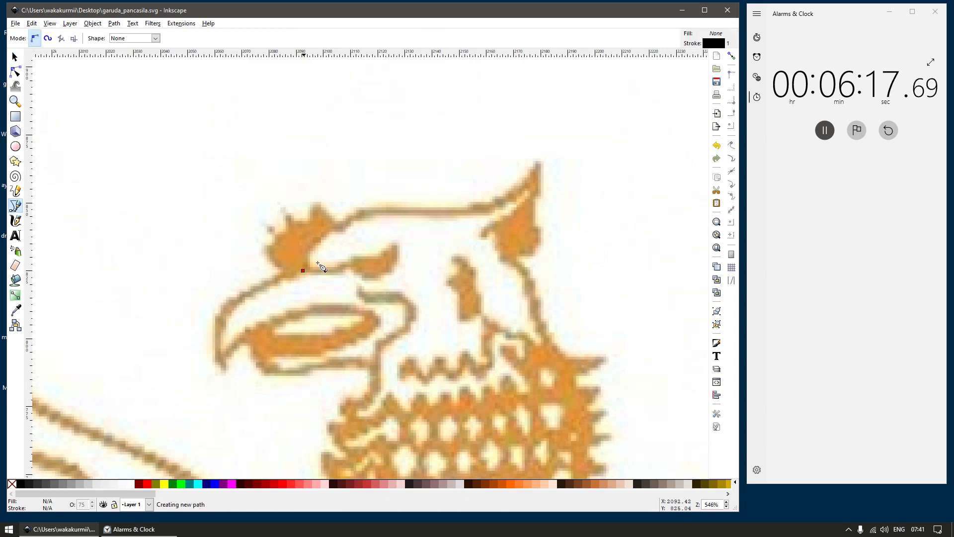
double_click(540, 164)
key(s)
Step: Copy the stroke style of the left wing's upper outline onto the new head line
scroll(519, 221, down, 4)
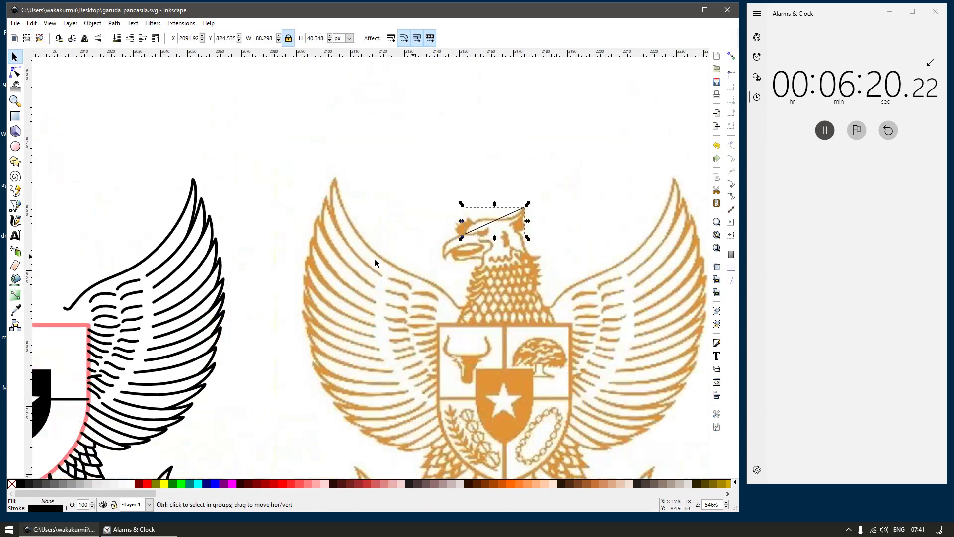
drag(256, 273, 416, 221)
ctrl+click(141, 254)
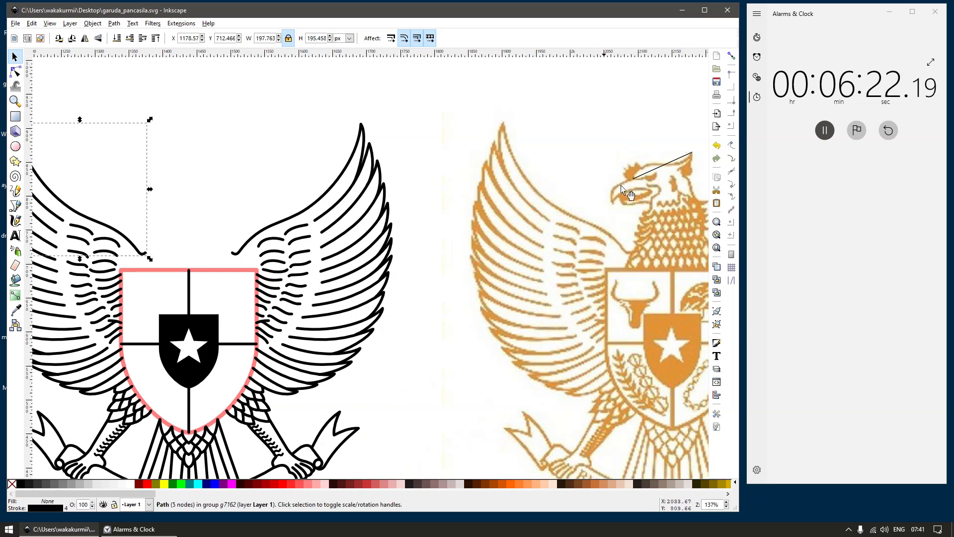
click(663, 166)
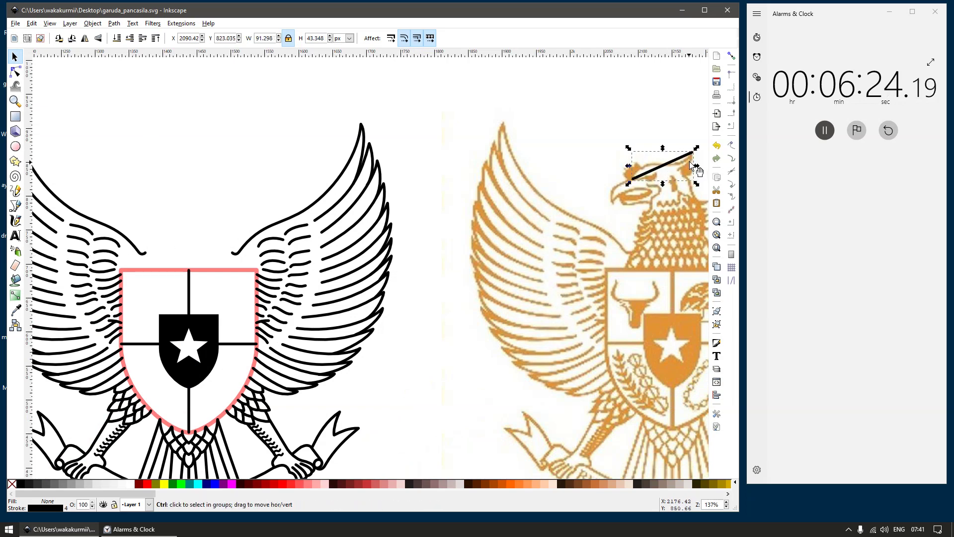
Step: Bend the head line along the reference's crown, adding a smooth node near the forehead and raising it onto the traced contour
scroll(666, 166, up, 2)
scroll(595, 205, up, 2)
key(n)
drag(470, 222, 452, 211)
drag(618, 157, 616, 179)
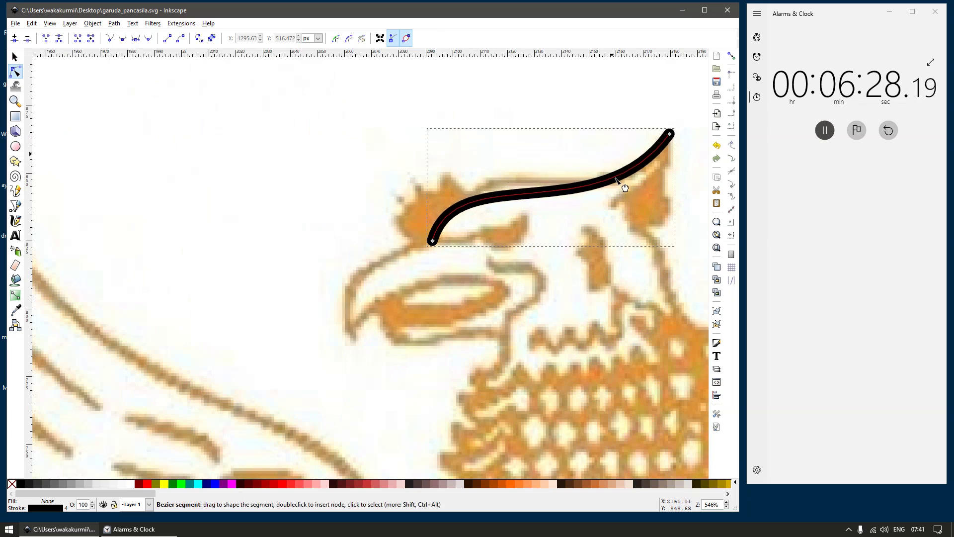
double_click(485, 199)
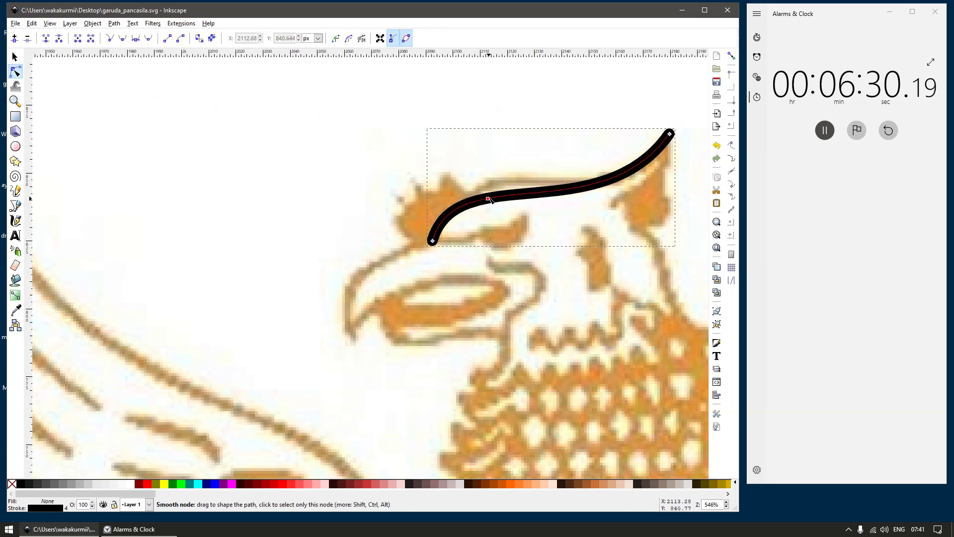
drag(486, 198, 491, 187)
scroll(571, 191, down, 2)
scroll(641, 193, up, 2)
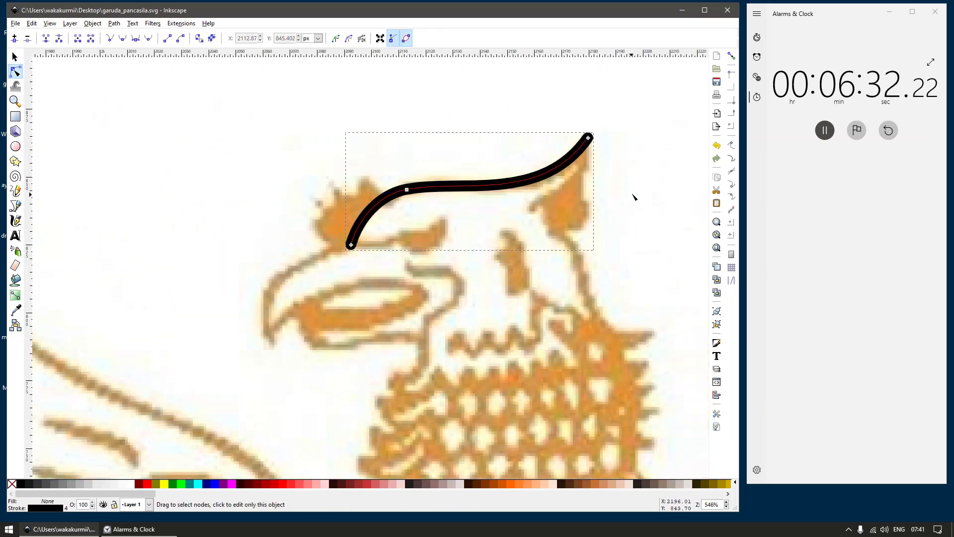
Step: Continue the head path with a straight segment from the crest tip down to the inner corner of the rear tuft
key(b)
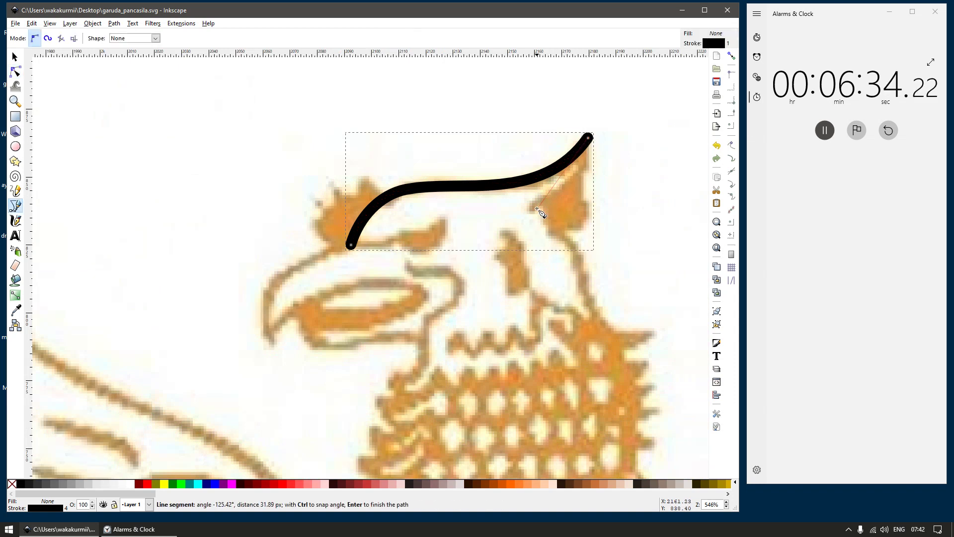
double_click(530, 215)
key(n)
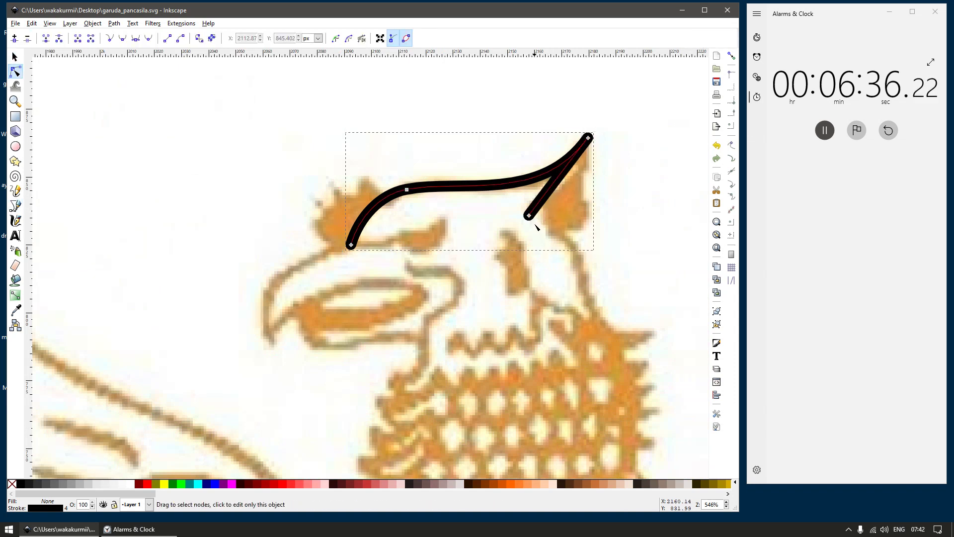
Step: Curve the rear tuft segment into an S-shape and adjust its lower end node to follow the reference
drag(530, 216, 530, 199)
key(Escape)
scroll(543, 216, up, 2)
scroll(566, 177, down, 2)
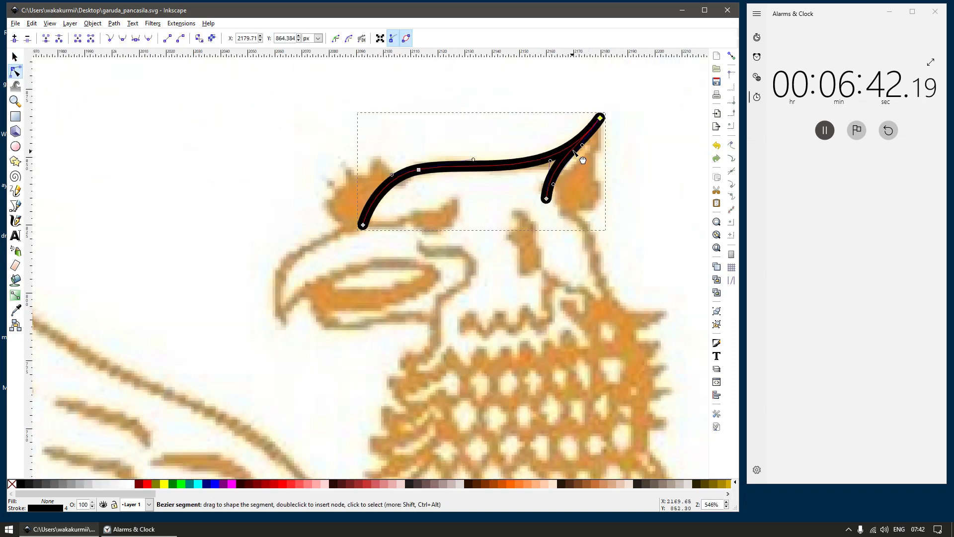
drag(582, 145, 597, 176)
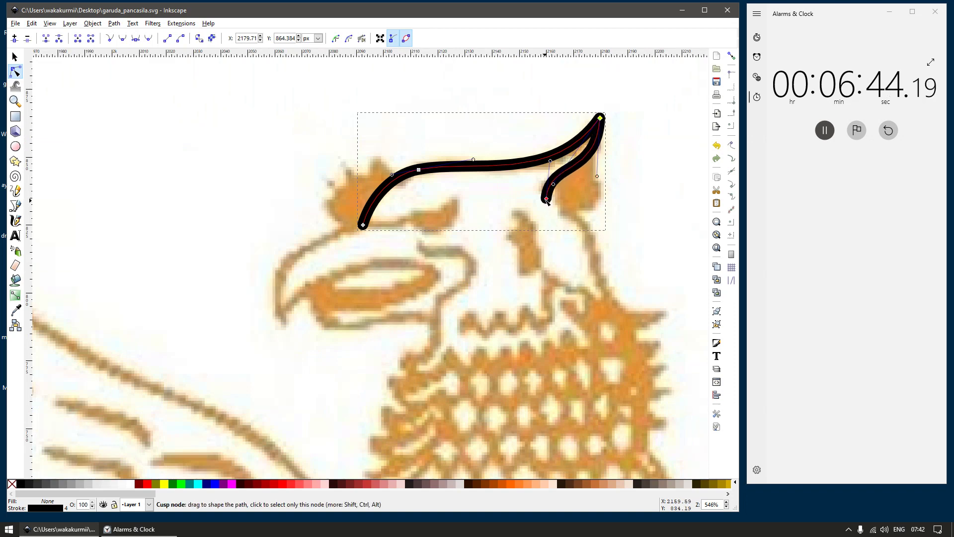
drag(546, 198, 543, 194)
Step: Draw the forehead crest's spiky outline as a zigzag path with four points, ending at the base of the beak
scroll(542, 198, down, 2)
scroll(447, 212, up, 2)
key(b)
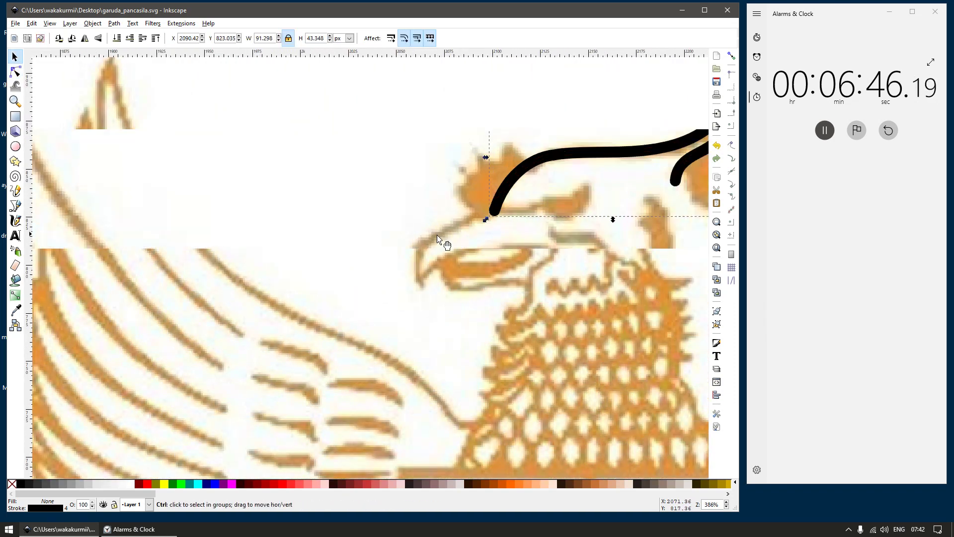
click(521, 167)
scroll(522, 167, up, 1)
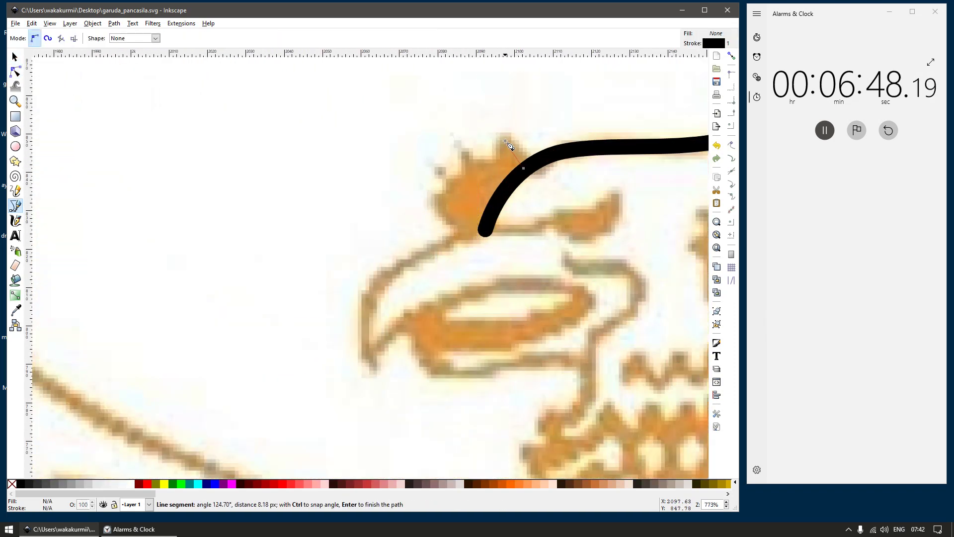
click(468, 180)
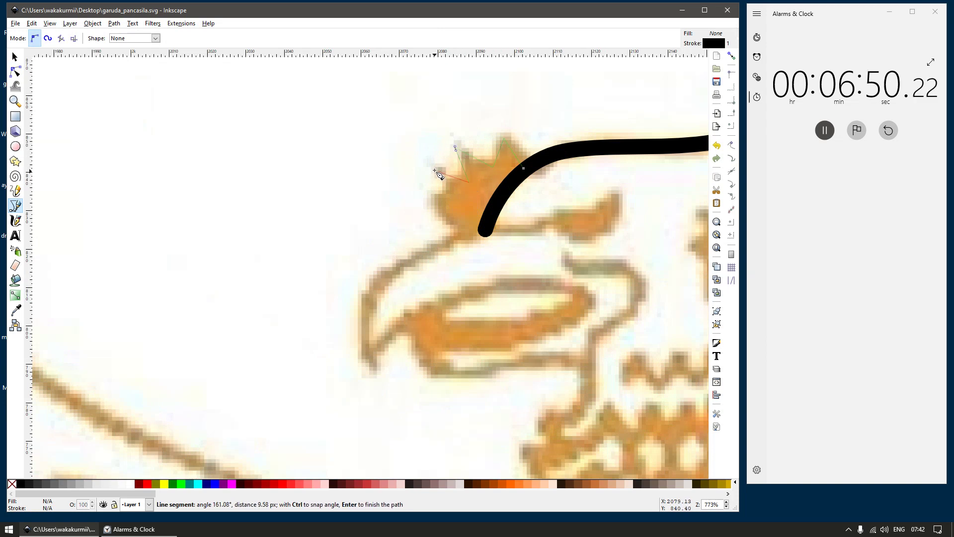
double_click(462, 237)
key(space)
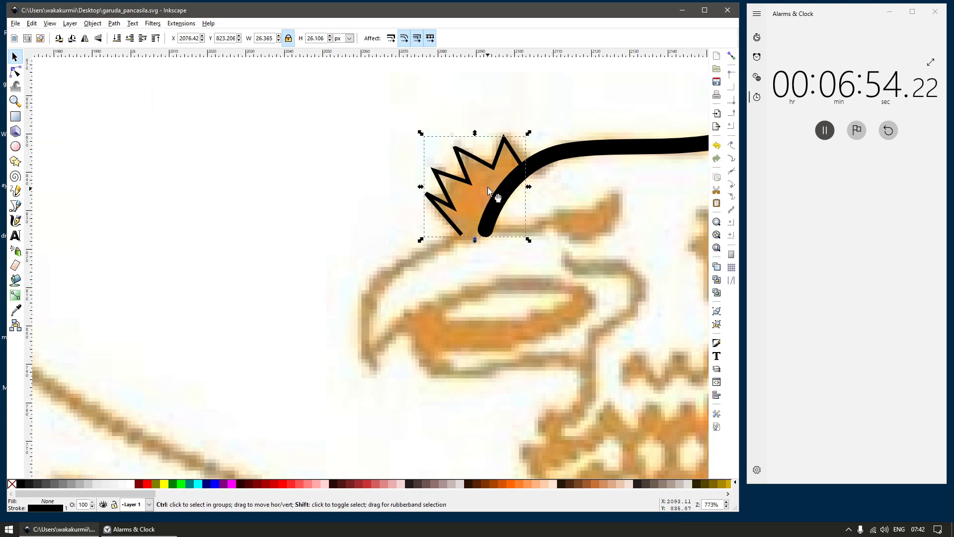
Step: Close the crest outline into a shape with its lower corner above the beak, and shorten the head line to start at the crest's rear corner
scroll(496, 179, up, 2)
key(n)
drag(549, 165, 548, 165)
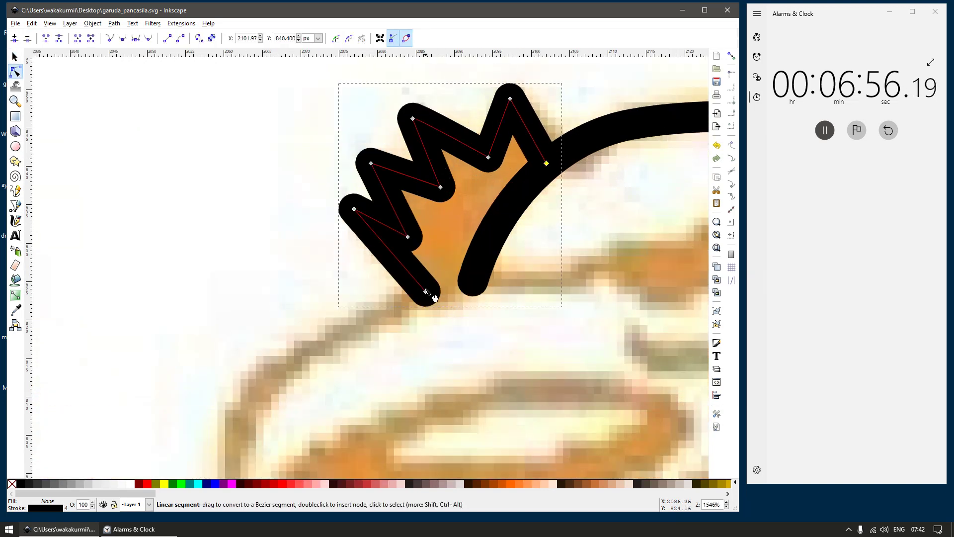
drag(426, 292, 458, 284)
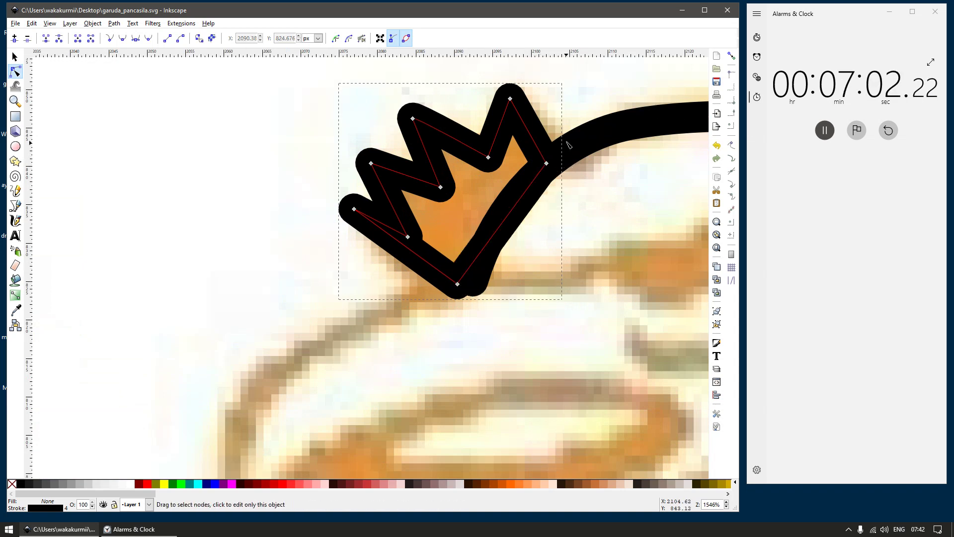
click(549, 164)
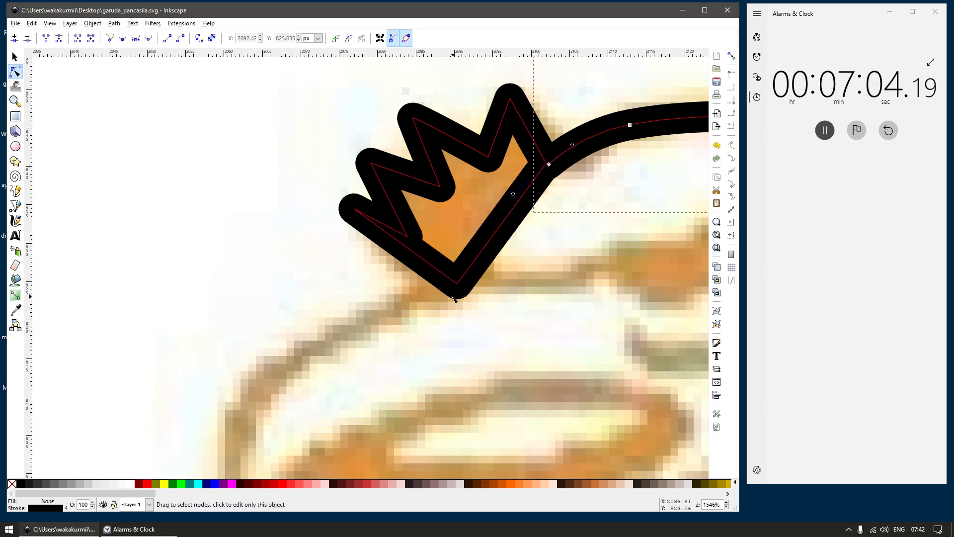
click(466, 290)
drag(474, 281, 481, 280)
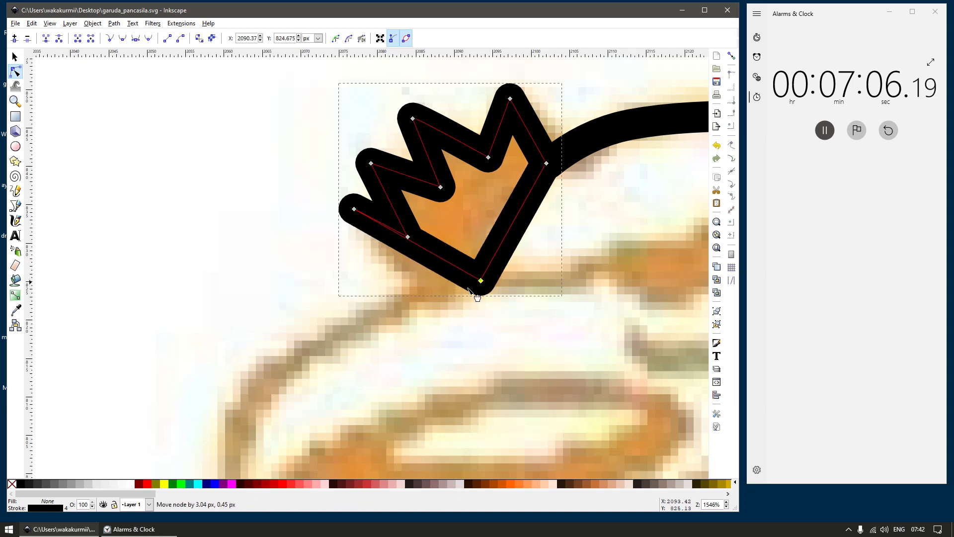
Step: Fill the forehead crest with black and remove its stroke
key(s)
click(20, 483)
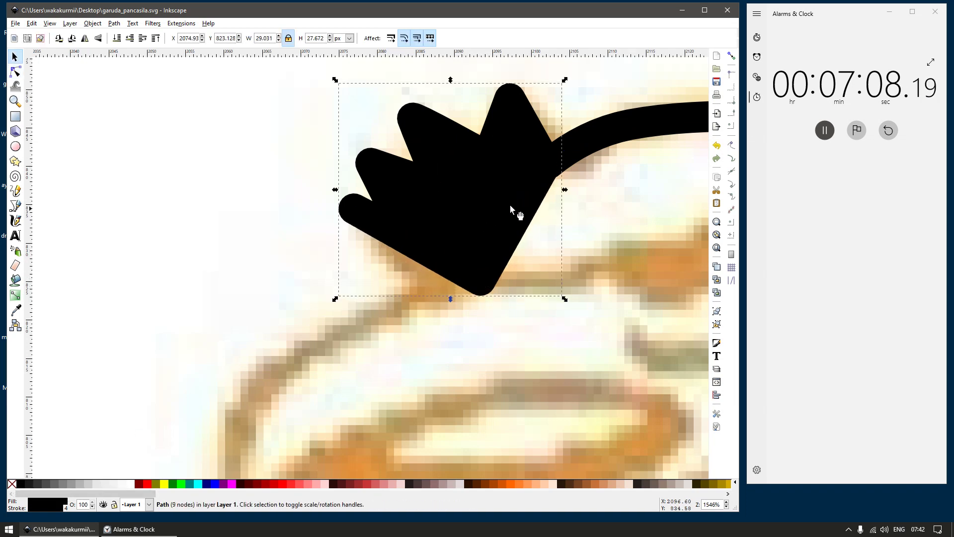
shift+click(11, 485)
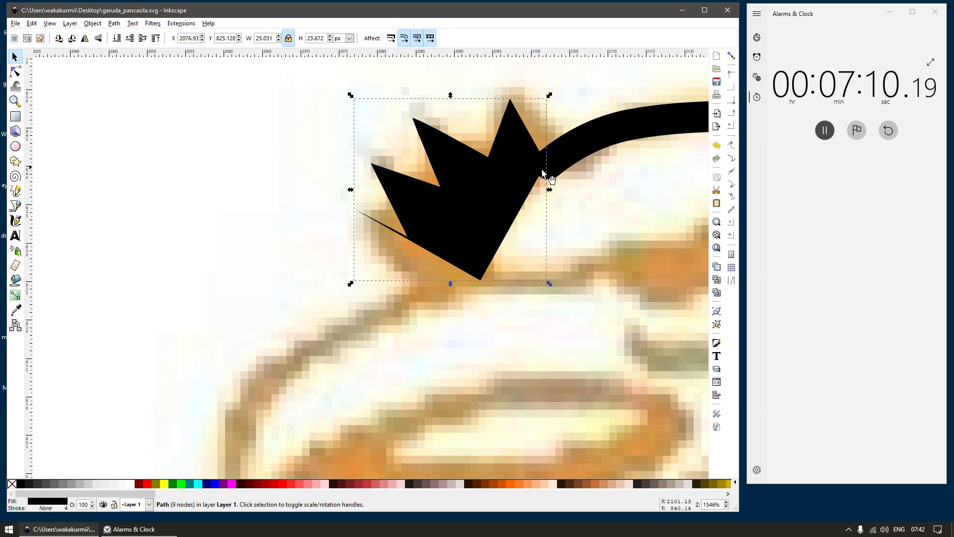
Step: Bow the crest's lower edge outward along the reference and set the shape's opacity to 50
key(n)
drag(440, 257, 423, 278)
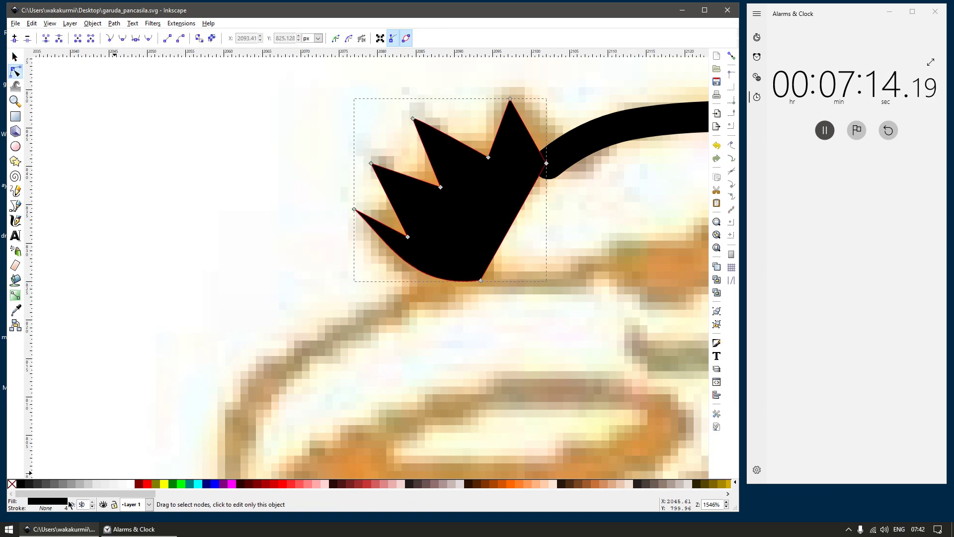
key(Return)
Step: Move the crest's rear corner and tallest tip outward onto the reference, and curve the edges of that spike
drag(546, 164, 558, 169)
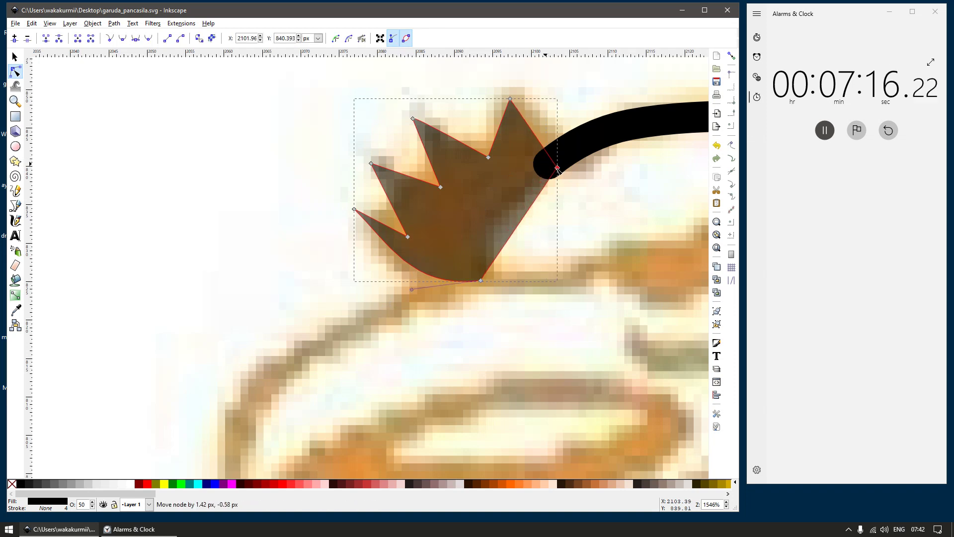
drag(510, 99, 511, 87)
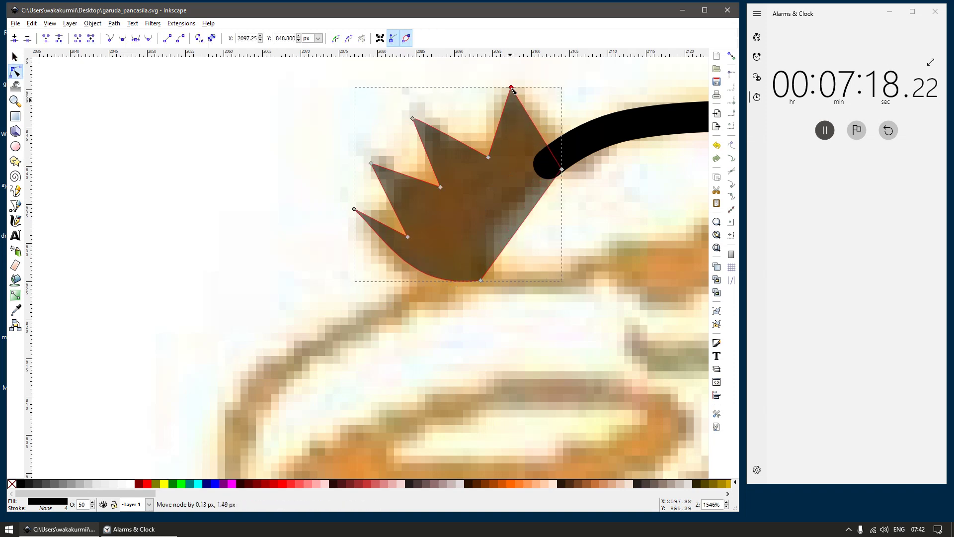
key(s)
key(n)
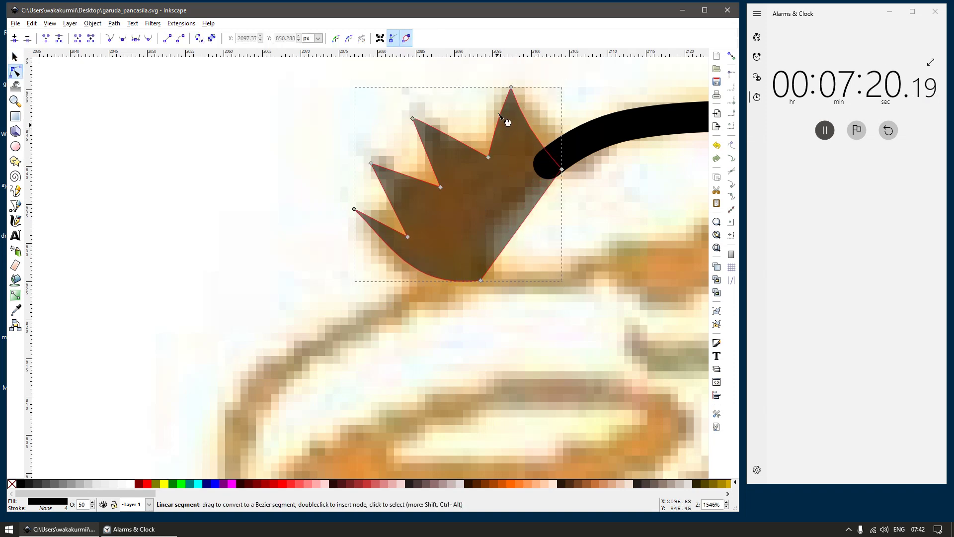
drag(414, 120, 435, 148)
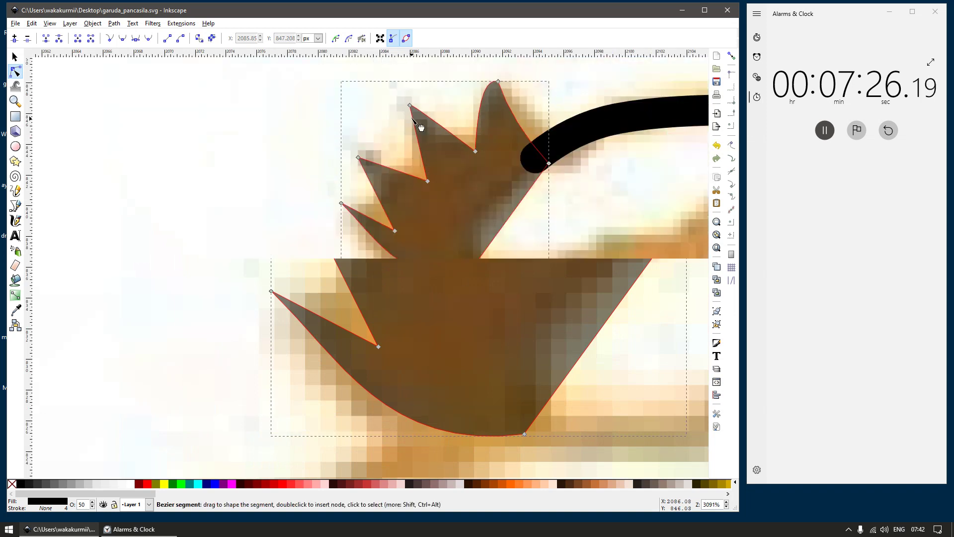
Step: Trim the crest's second spike by subtracting a rectangle over its tip, and adjust the cut nodes into a rounded point
key(r)
drag(382, 83, 460, 110)
key(s)
shift+click(443, 143)
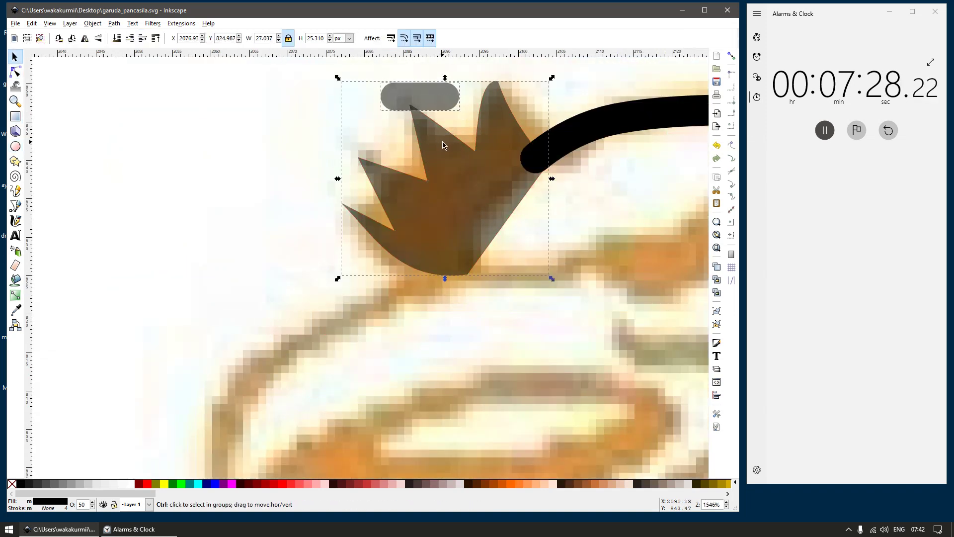
key(ctrl+minus)
key(n)
click(411, 109)
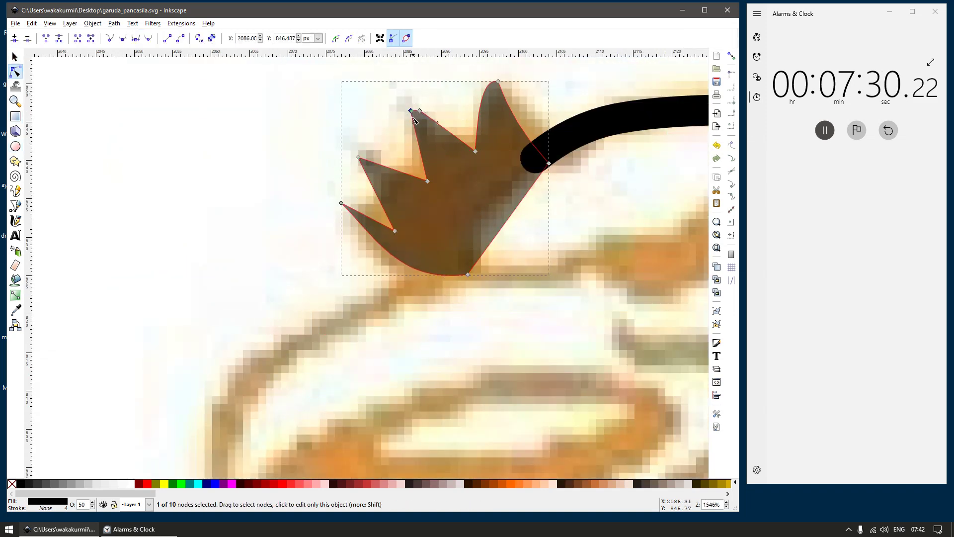
Step: Trim the tip of the crest's third spike with a subtracted rectangle and curve its lower edge
key(r)
drag(318, 135, 384, 208)
key(s)
shift+click(383, 178)
key(ctrl+minus)
key(n)
scroll(354, 194, up, 1)
scroll(356, 195, up, 1)
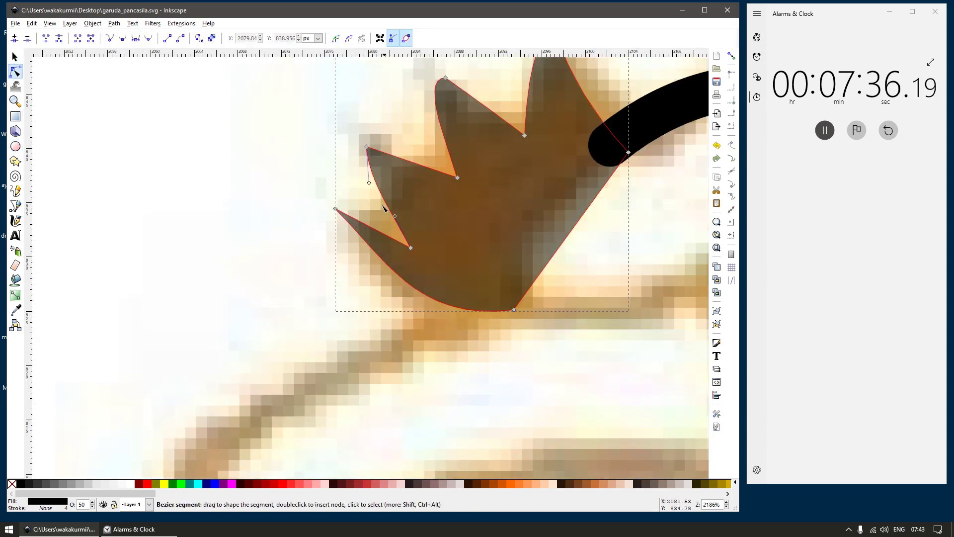
Step: Trim the lowest spike with a subtracted rectangle, delete the surplus cut node, and curve the crest's underside along the reference
key(r)
drag(313, 181, 354, 261)
key(s)
shift+click(395, 263)
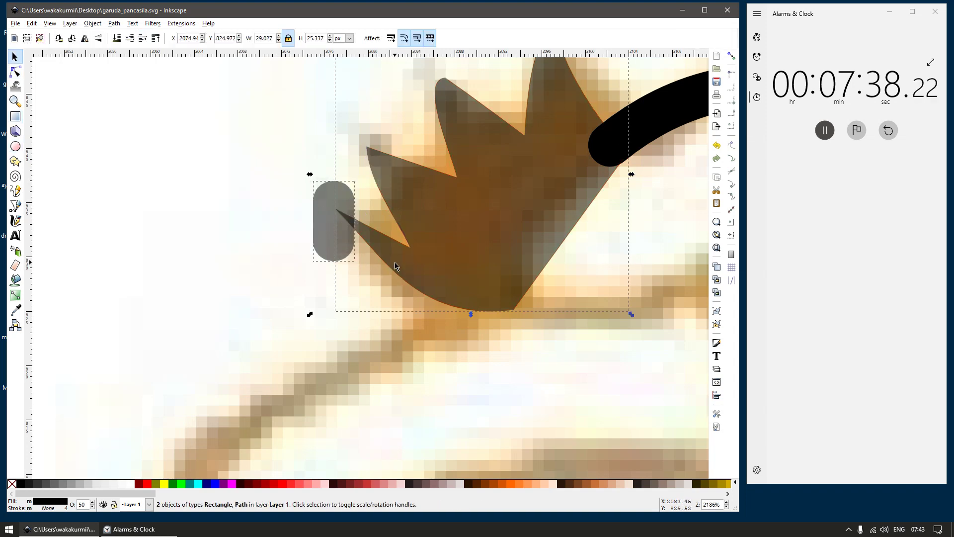
key(ctrl+minus)
key(n)
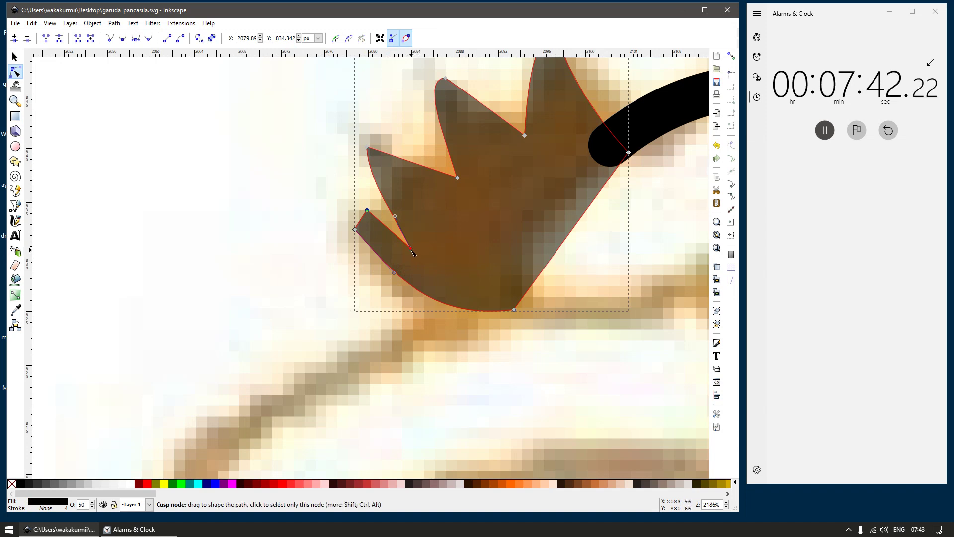
key(Delete)
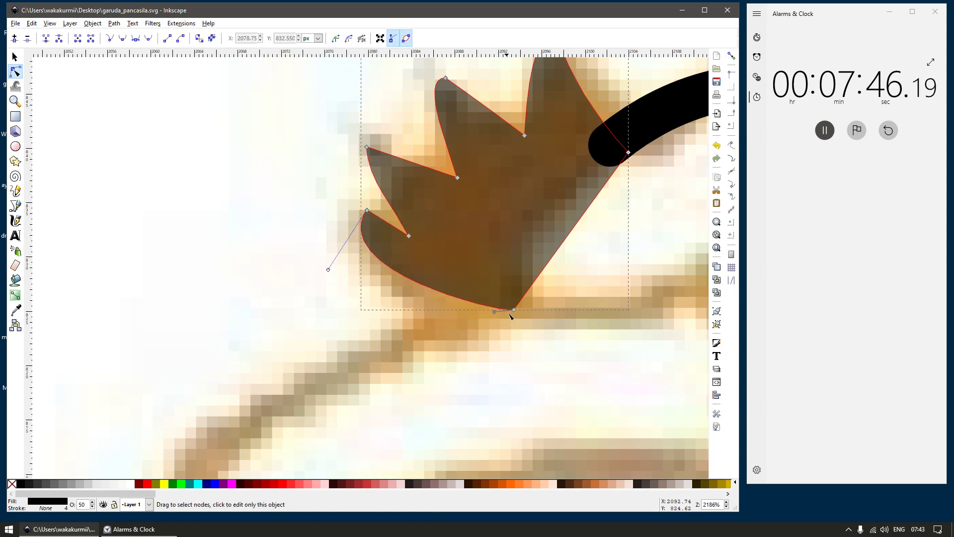
drag(472, 321, 464, 326)
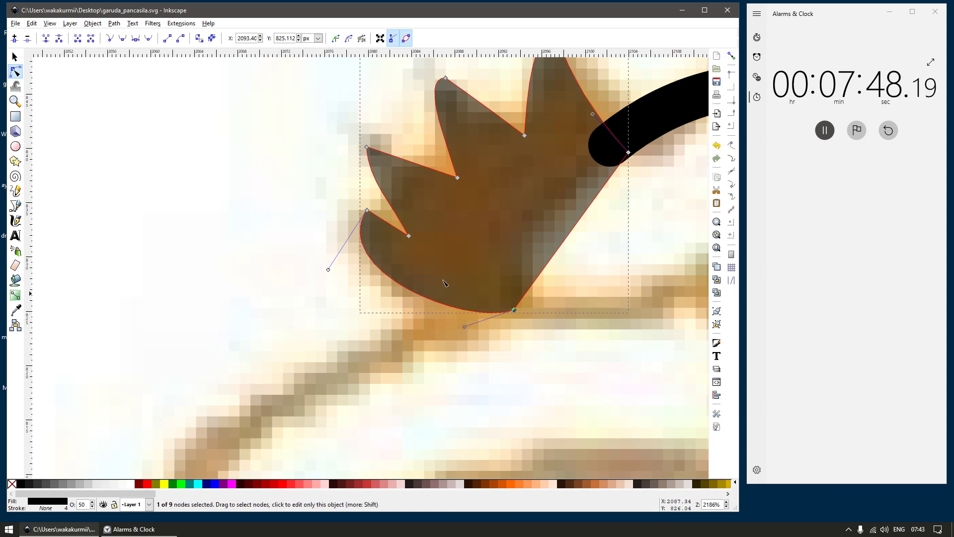
Step: Shift the third spike's tip inward and adjust its handle so the outer edge bulges along the reference
scroll(436, 248, down, 3)
scroll(444, 230, up, 3)
click(423, 218)
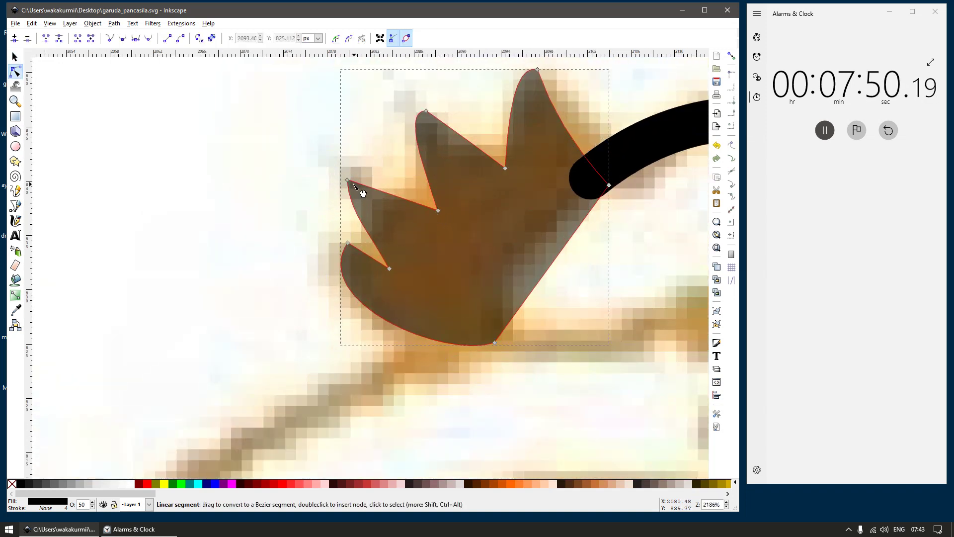
drag(346, 180, 359, 175)
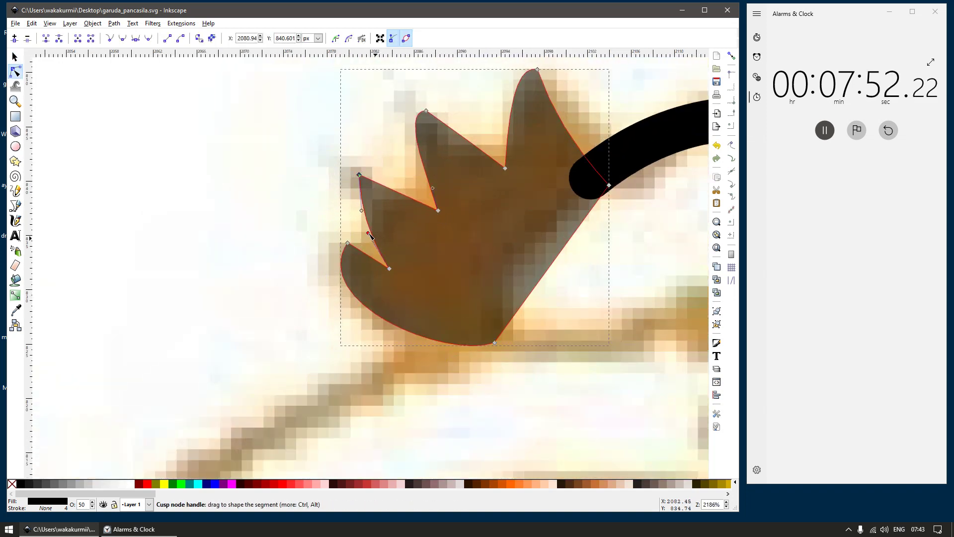
scroll(435, 168, down, 4)
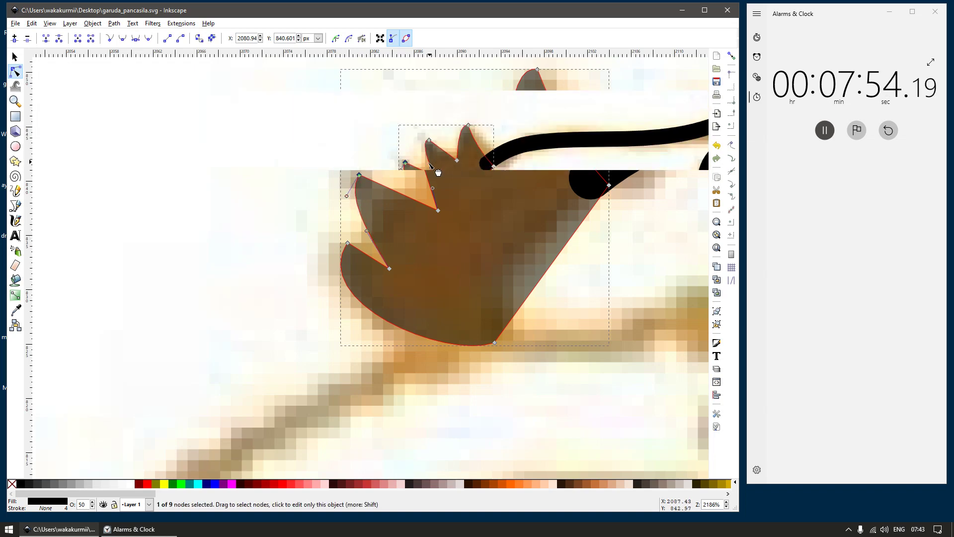
key(s)
Step: Draw a straight line from the beak's hooked tip toward the brow, and place its upper end at the eyebrow's inner corner
scroll(406, 179, down, 2)
scroll(577, 184, up, 3)
scroll(527, 213, down, 3)
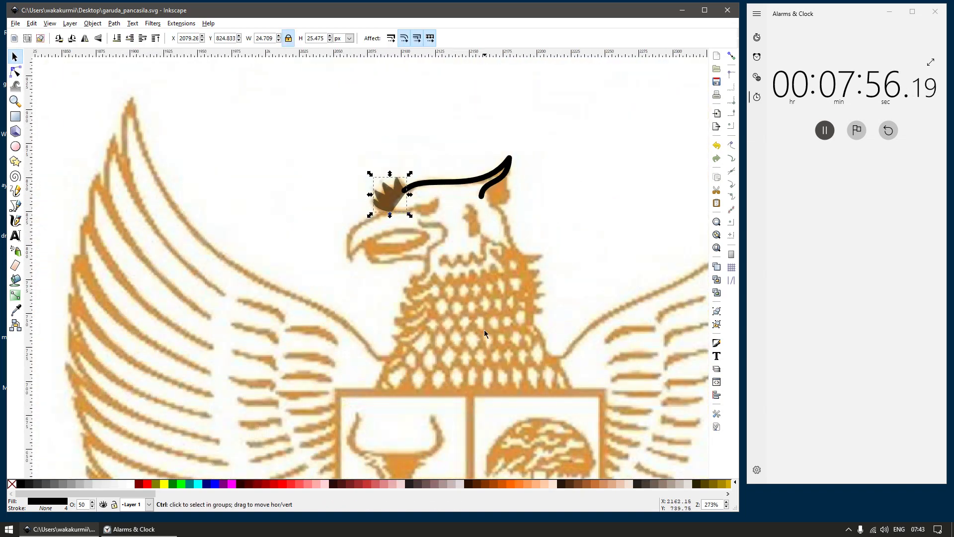
scroll(484, 329, up, 2)
scroll(369, 241, down, 3)
key(z)
drag(255, 154, 436, 238)
key(n)
key(Escape)
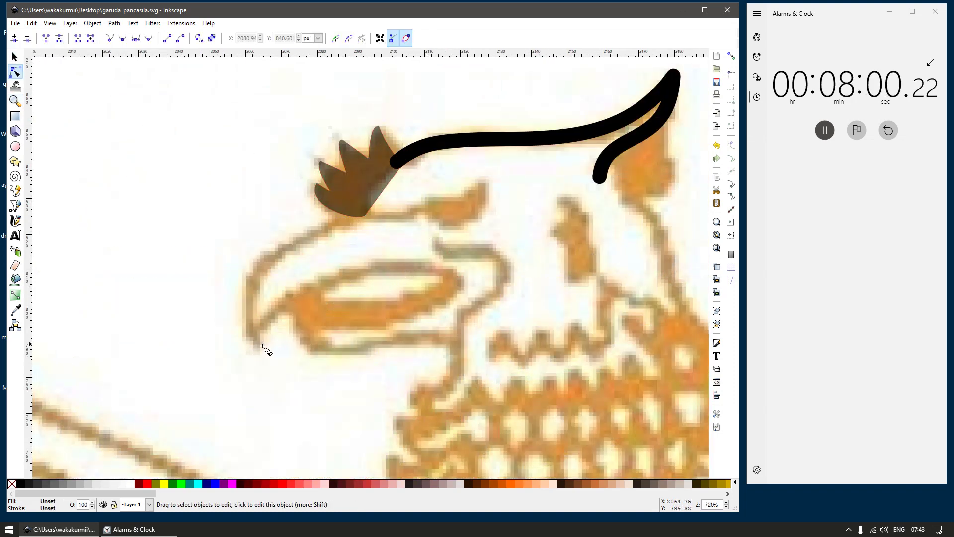
key(b)
click(258, 352)
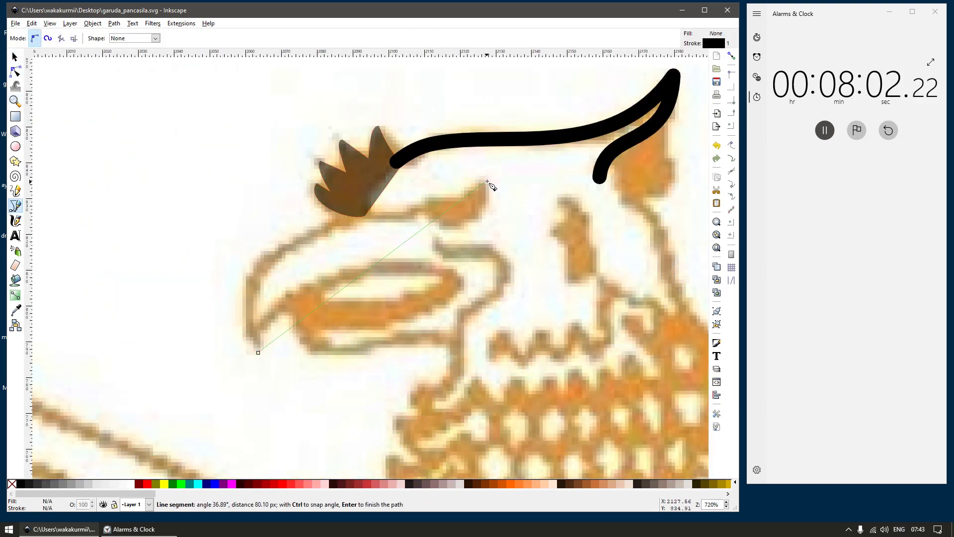
double_click(487, 182)
key(n)
drag(488, 183, 432, 206)
Step: Copy the head line's stroke style onto the new beak line
key(s)
click(424, 152)
click(419, 218)
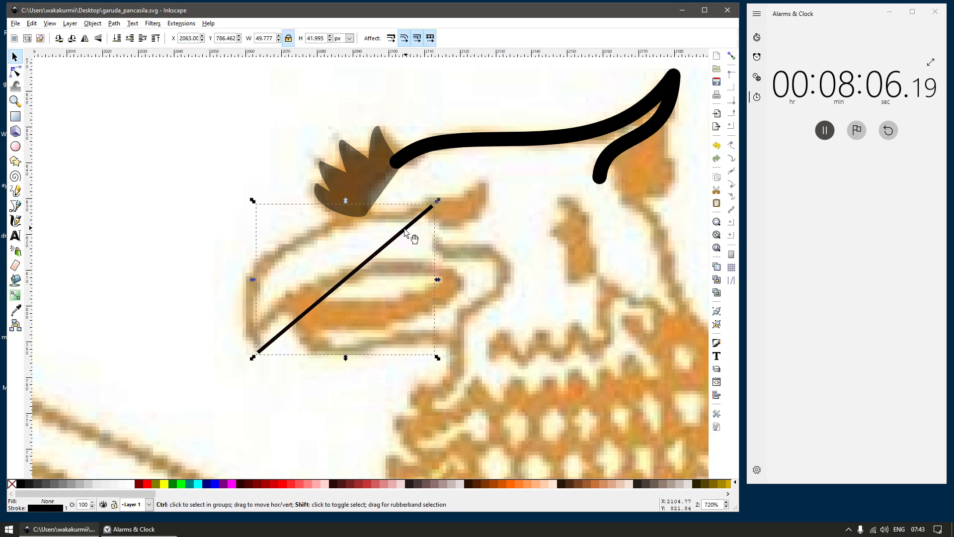
key(ctrl+shift+v)
Step: Recolour the forehead crest's fill to magenta
key(n)
click(344, 209)
key(s)
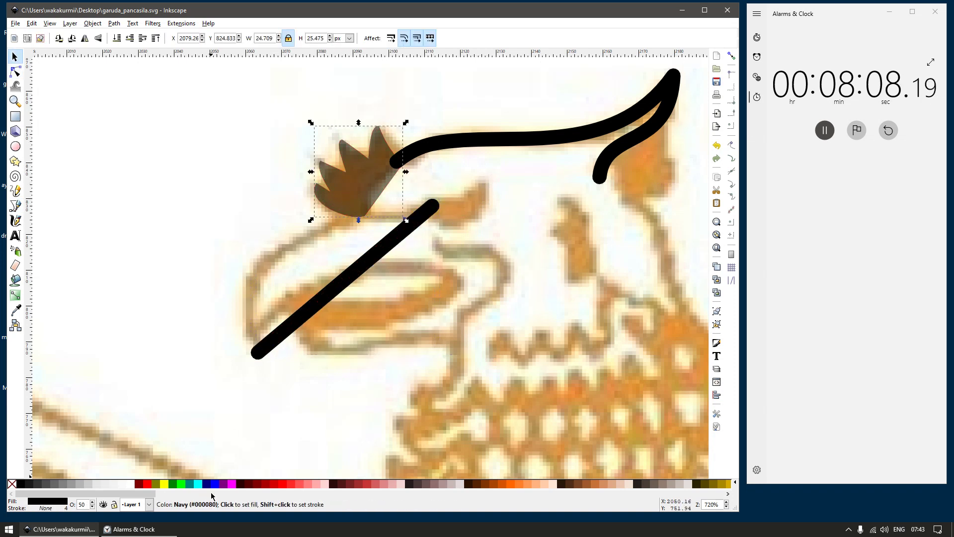
click(232, 483)
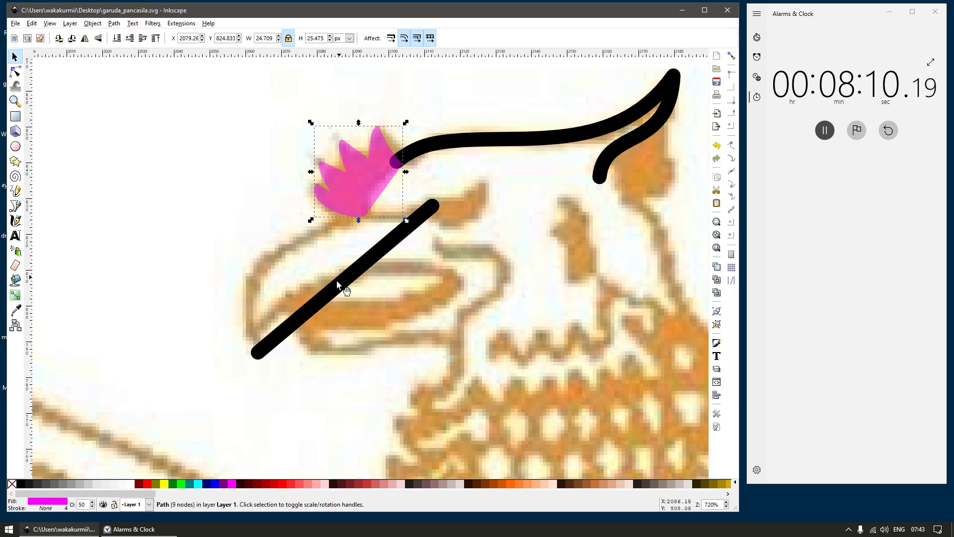
Step: Bend the beak line along the upper beak's contour and raise its lower end node onto the beak's tip
click(337, 283)
key(n)
drag(337, 283, 273, 287)
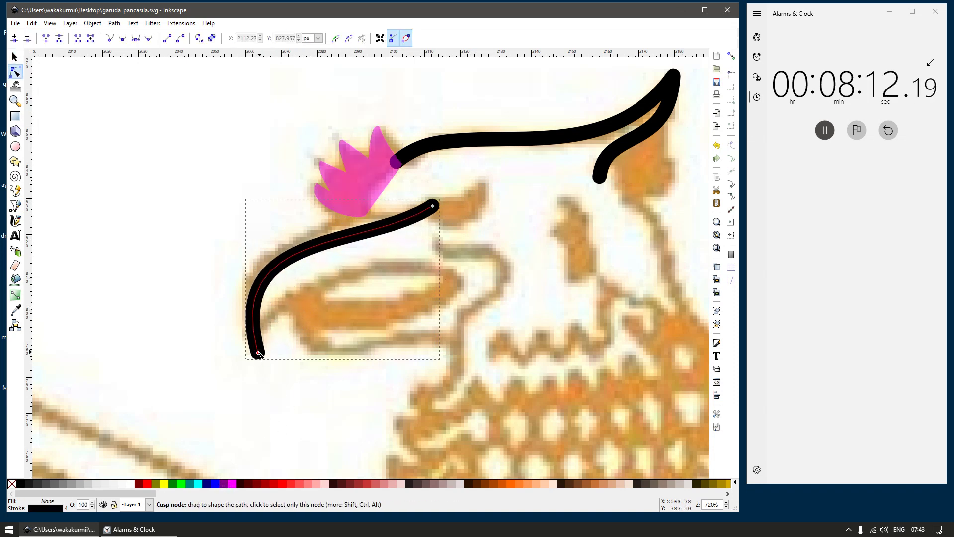
mouse_move(258, 353)
mouse_down()
mouse_move(246, 330)
mouse_move(255, 340)
mouse_up()
drag(368, 230, 394, 222)
key(s)
scroll(445, 219, up, 1)
key(Escape)
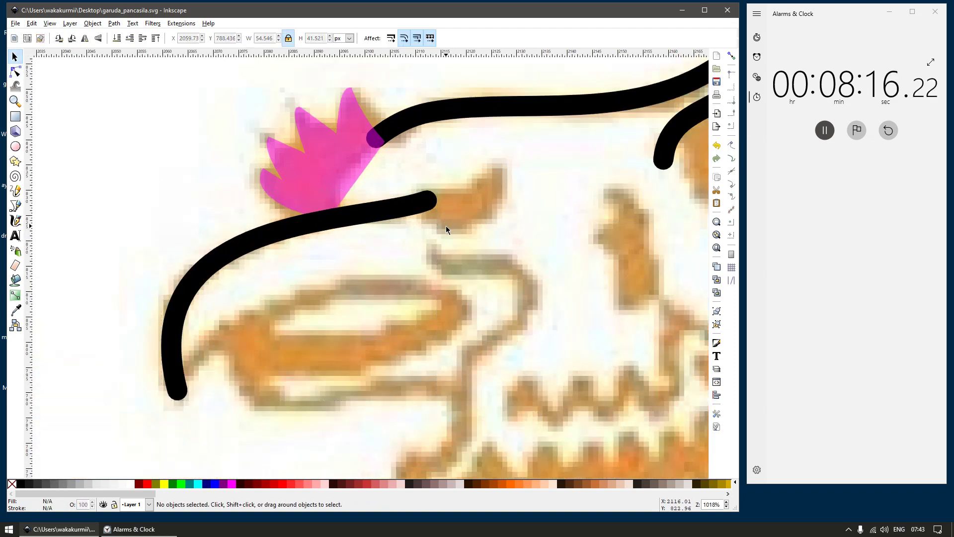
Step: Draw an angular straight-segment outline around the reference eyebrow, starting at the upper end of the beak line
key(b)
click(421, 196)
click(497, 166)
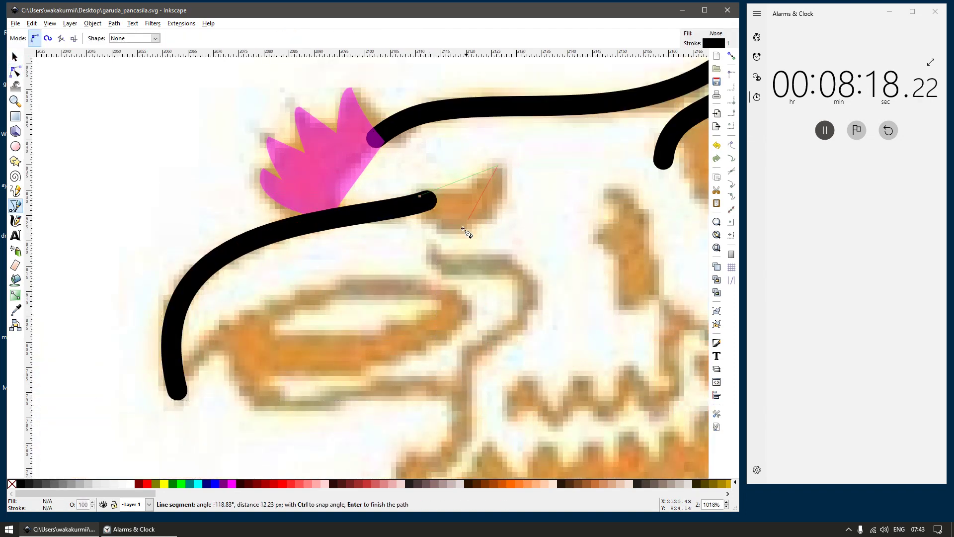
click(457, 233)
key(ctrl+plus)
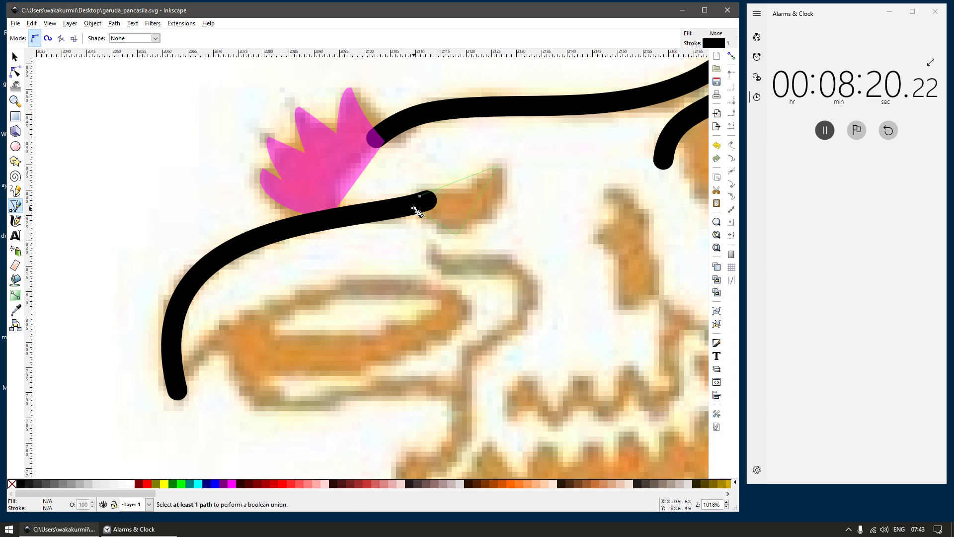
key(plus)
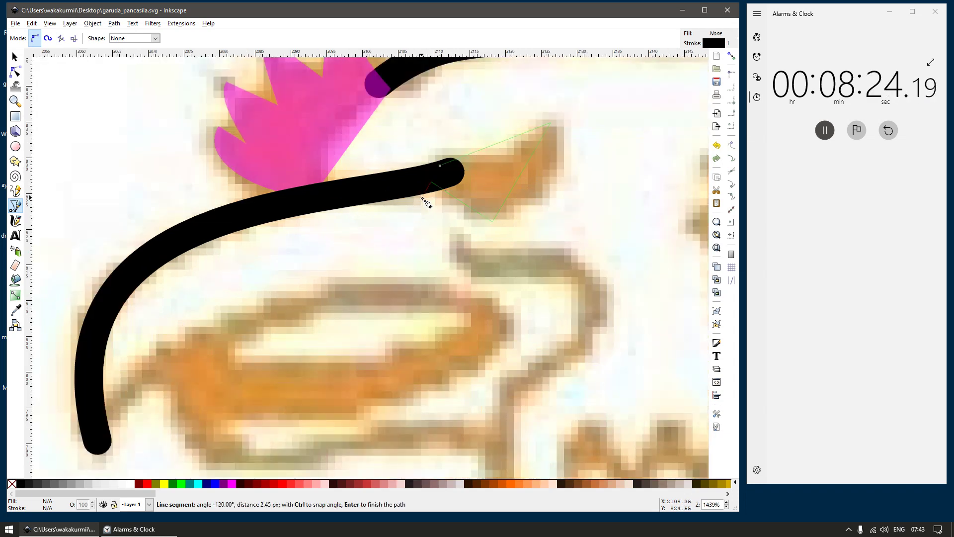
key(ctrl+plus)
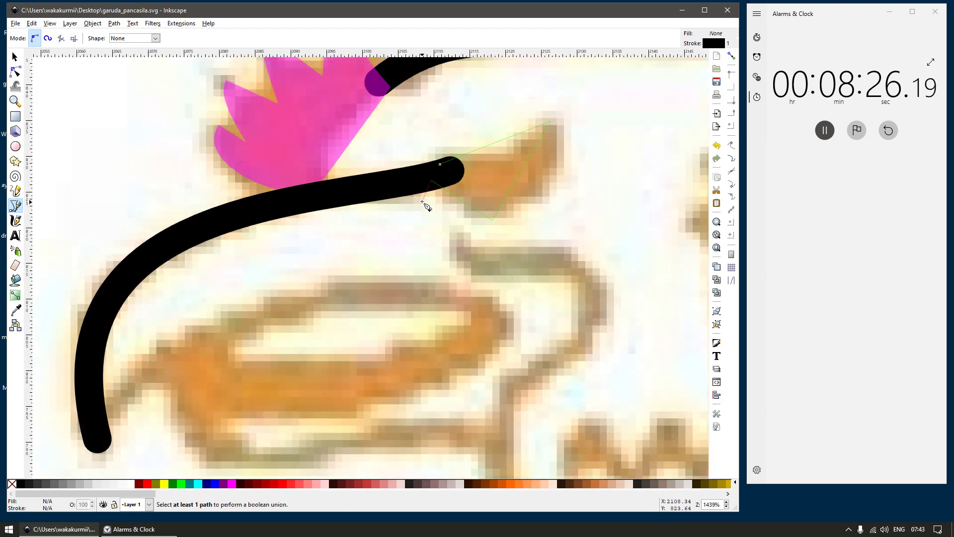
scroll(422, 201, up, 1)
scroll(434, 206, down, 2)
double_click(449, 217)
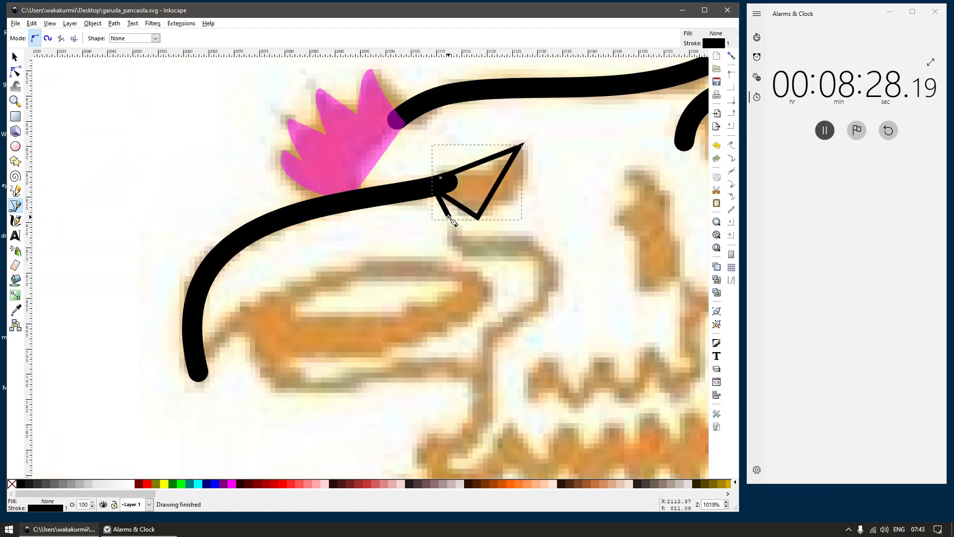
Step: Delete the stray end node sticking out below the eyebrow outline
key(n)
drag(456, 210, 452, 221)
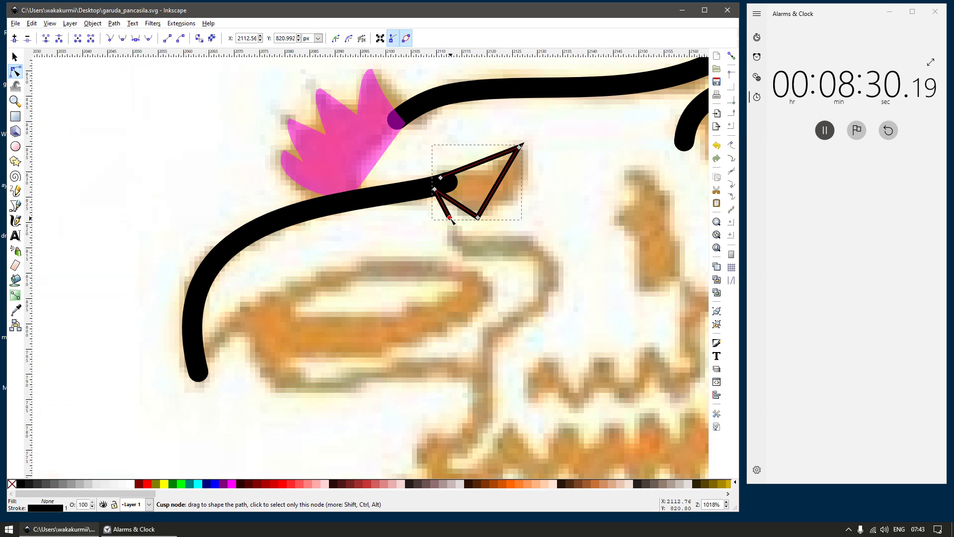
key(Delete)
Step: Copy the forehead crest's magenta fill style onto the eyebrow outline
key(s)
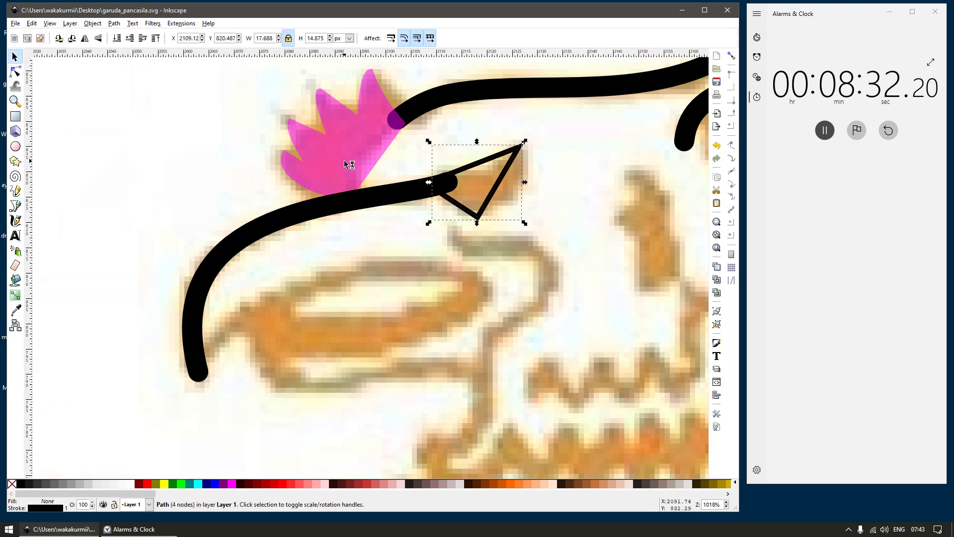
click(345, 161)
key(ctrl+c)
click(474, 165)
key(ctrl+shift+v)
Step: Curve the eyebrow's edges along the reference, and move its outer tip and upper inner corner nodes to match
key(n)
drag(465, 234, 485, 214)
key(shift+s)
scroll(493, 208, up, 1)
key(s)
key(n)
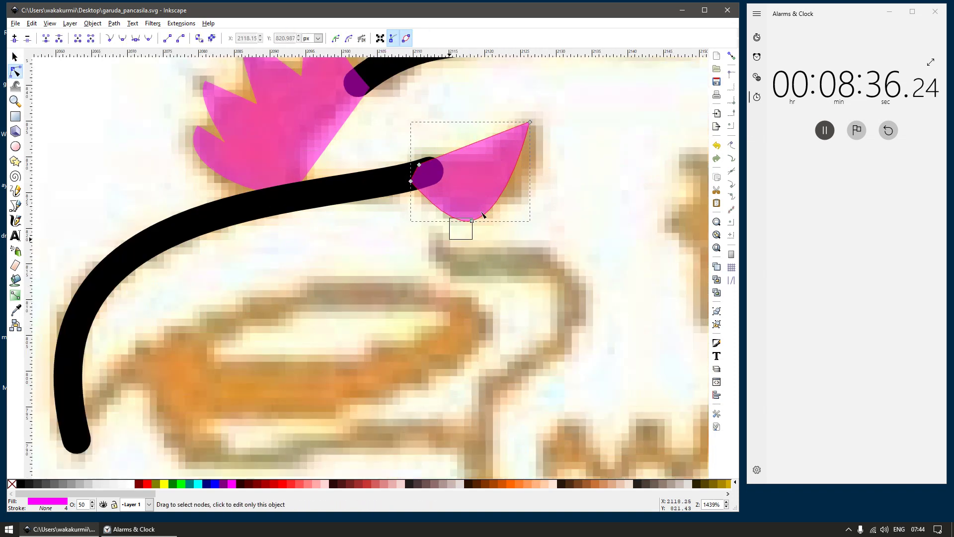
click(471, 220)
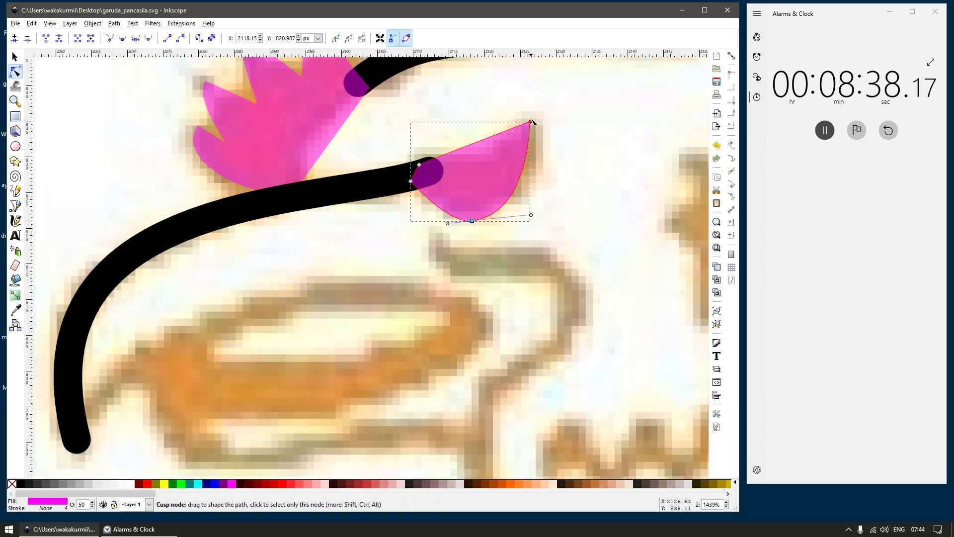
mouse_move(534, 125)
mouse_down()
mouse_move(549, 131)
mouse_move(540, 130)
mouse_up()
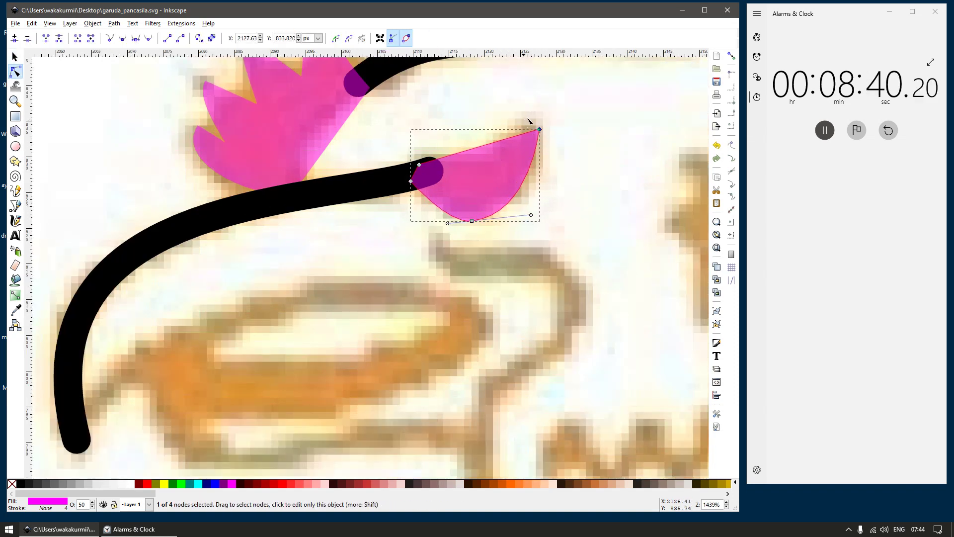
ctrl+scroll(430, 173, up, 1)
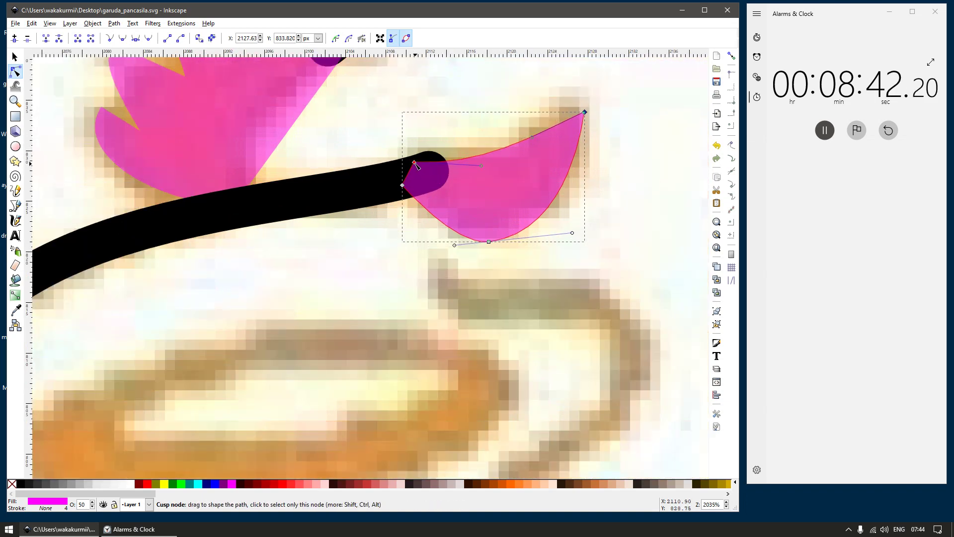
drag(414, 161, 428, 150)
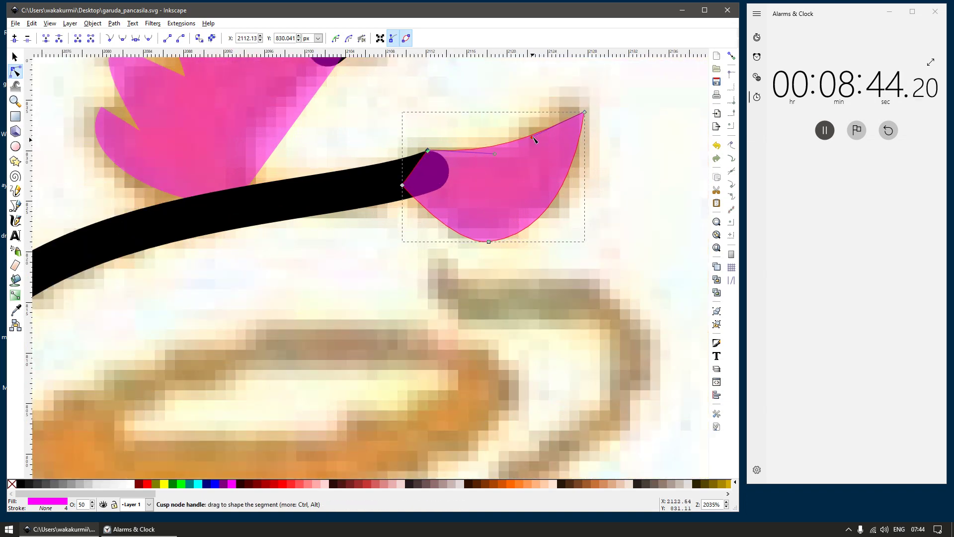
Step: Extend the beak line from its hooked tip with straight segments to the mouth corner, the lower beak's front and its rear end
ctrl+scroll(517, 211, down, 3)
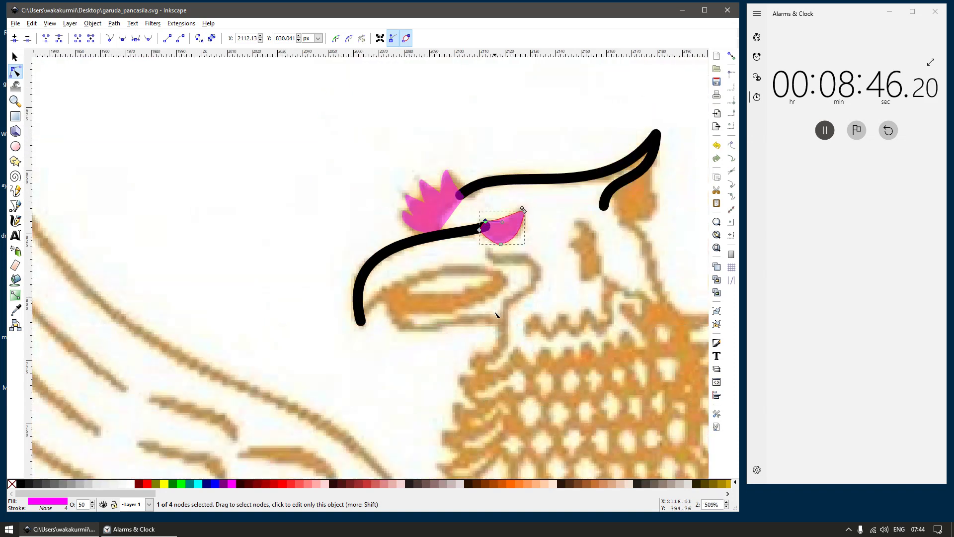
key(b)
key(n)
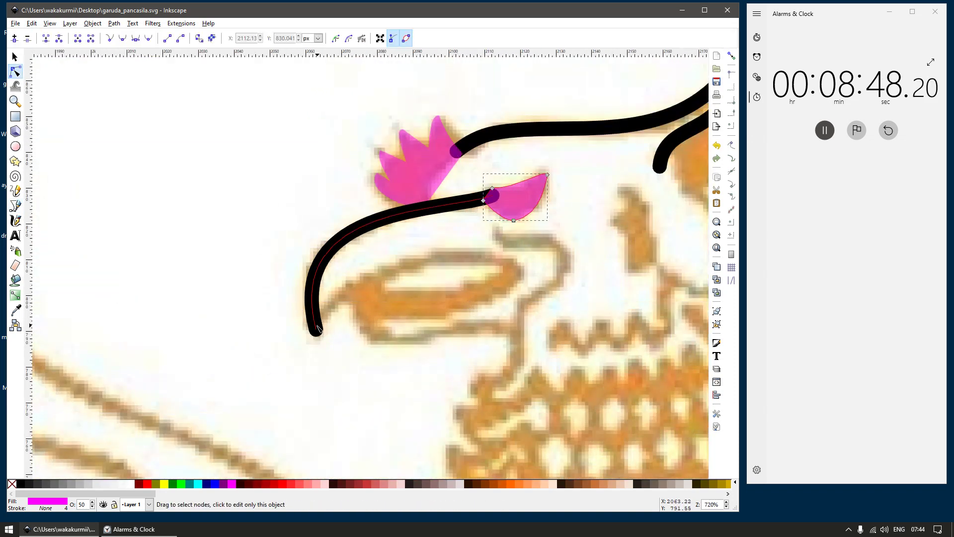
click(316, 329)
key(b)
click(318, 332)
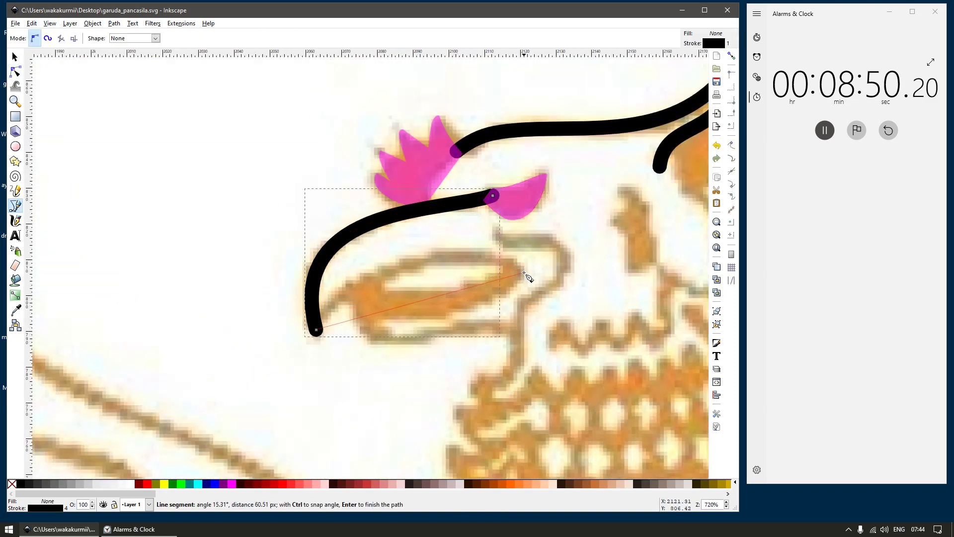
click(371, 330)
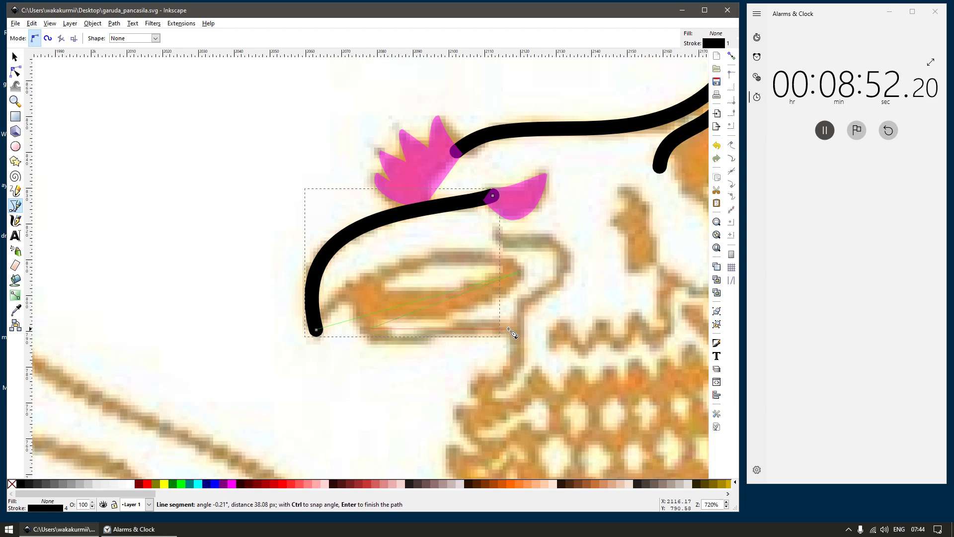
click(511, 329)
key(Return)
key(n)
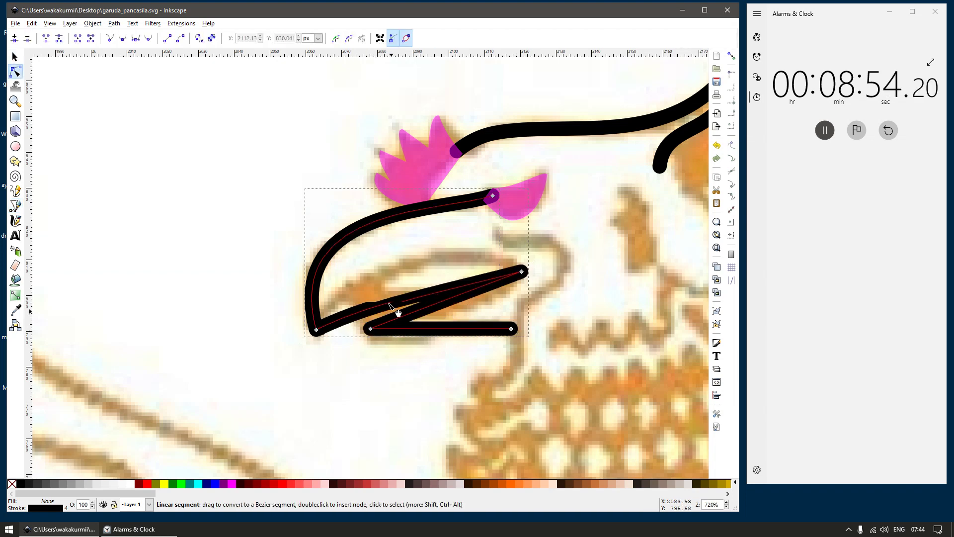
Step: Bend the segment between the beak tip and the mouth corner into an arch along the upper beak's lower edge
drag(380, 311, 379, 283)
click(521, 271)
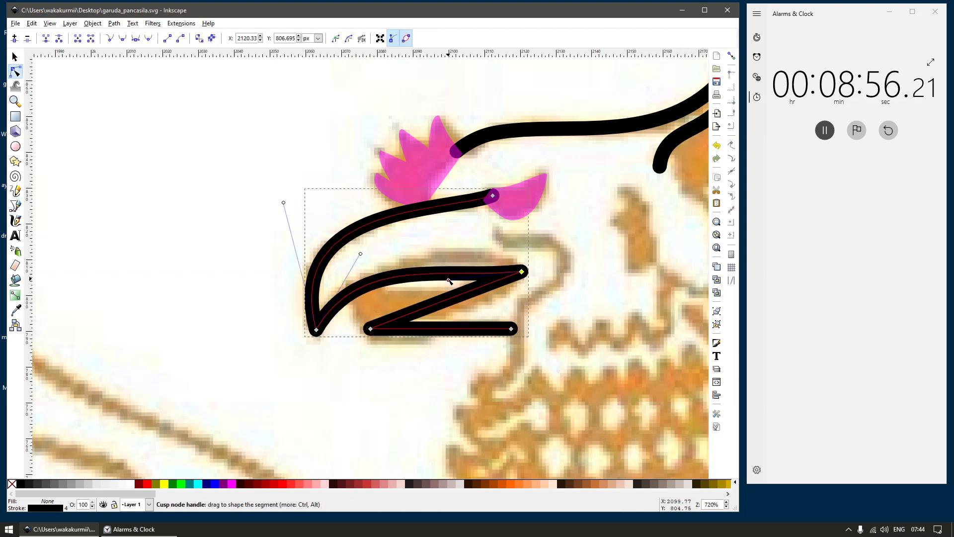
drag(473, 267, 491, 244)
key(s)
key(n)
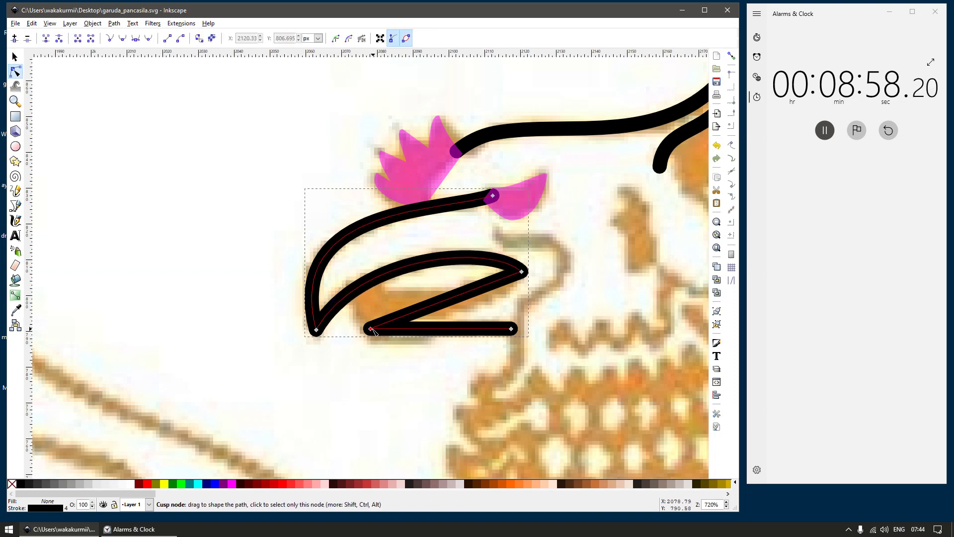
Step: Raise the lower beak's front node and curve both segments meeting there along the lower beak's contour
mouse_move(371, 329)
mouse_down()
mouse_move(440, 344)
mouse_move(368, 321)
mouse_up()
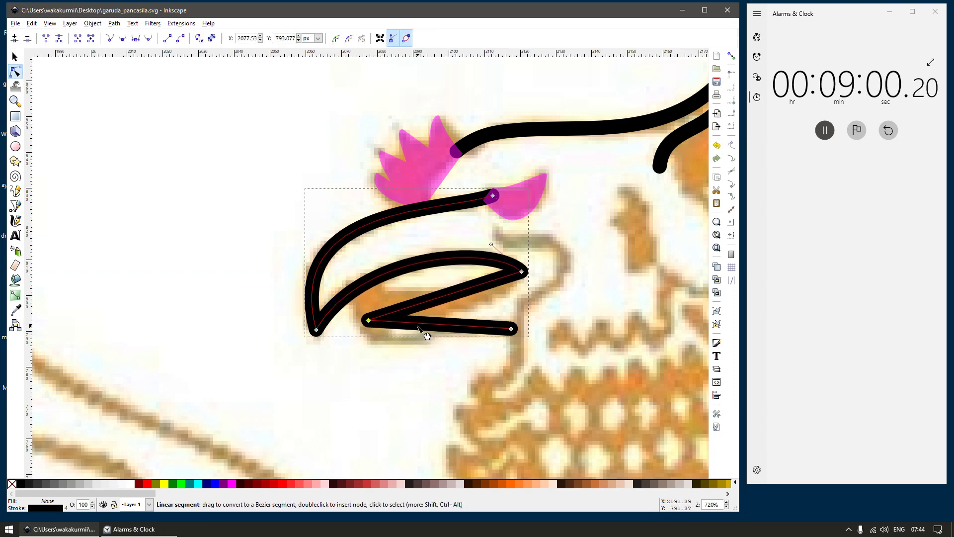
drag(426, 333, 413, 352)
drag(468, 291, 435, 301)
scroll(390, 332, up, 2)
drag(346, 308, 338, 294)
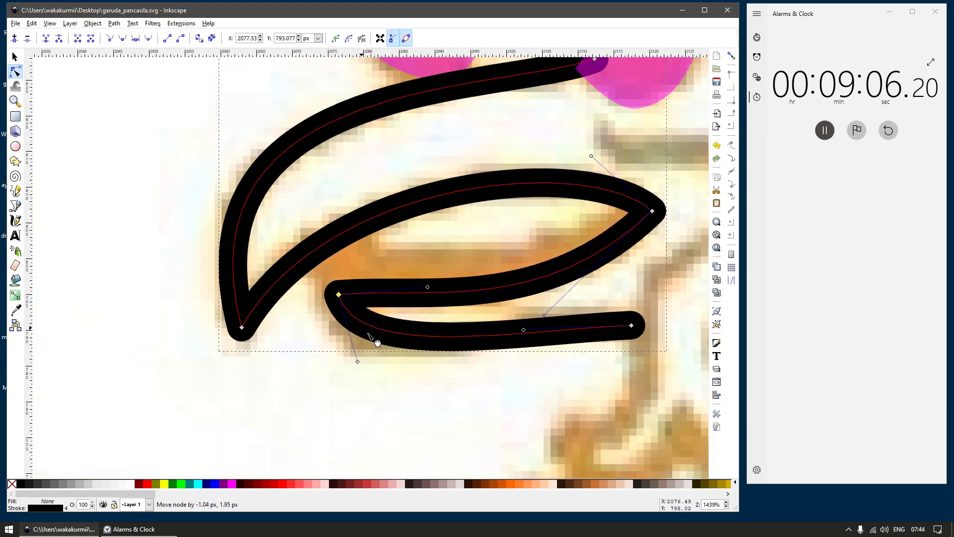
drag(377, 329, 390, 359)
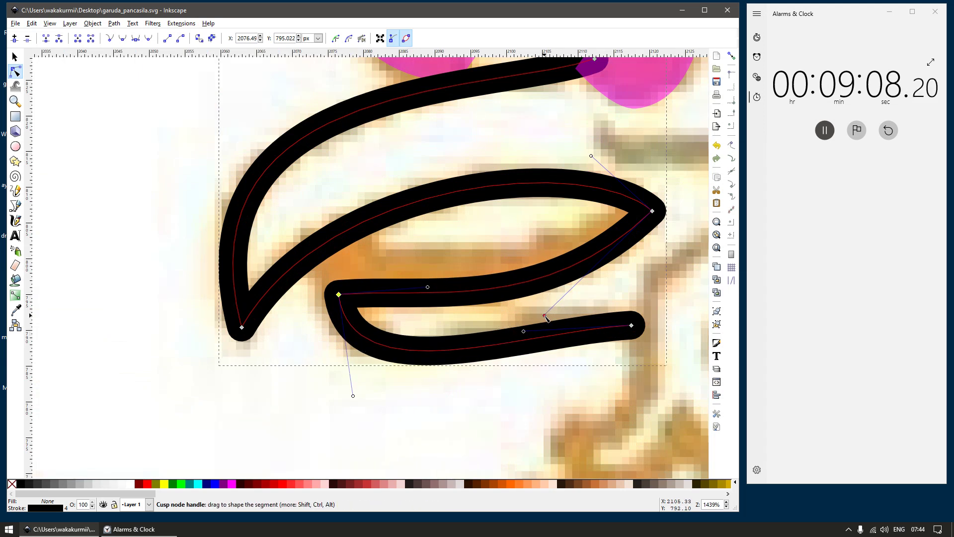
drag(546, 315, 554, 293)
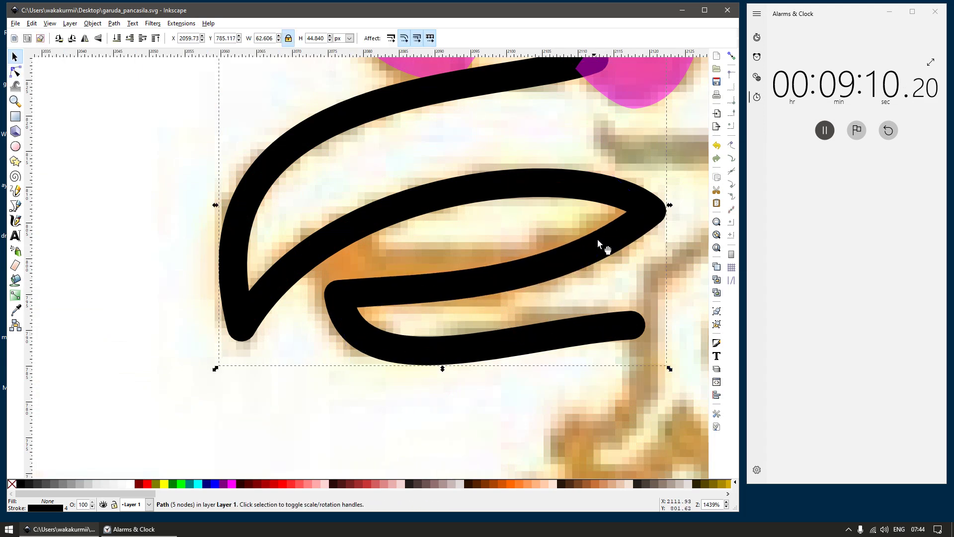
Step: Draw a straight-segment tongue outline inside the open beak, from the mouth corner to the front and back along the lower beak
key(b)
click(627, 214)
click(336, 241)
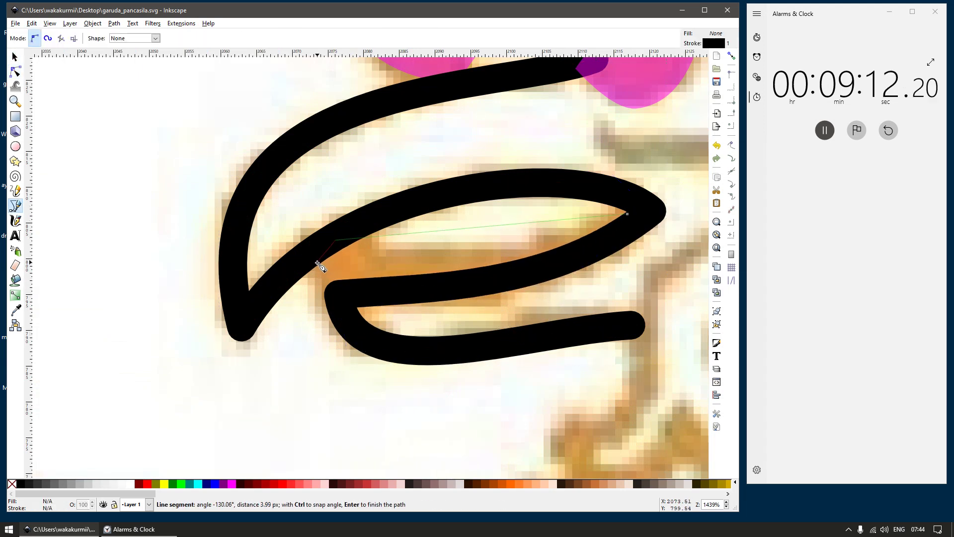
click(319, 261)
click(343, 315)
click(481, 282)
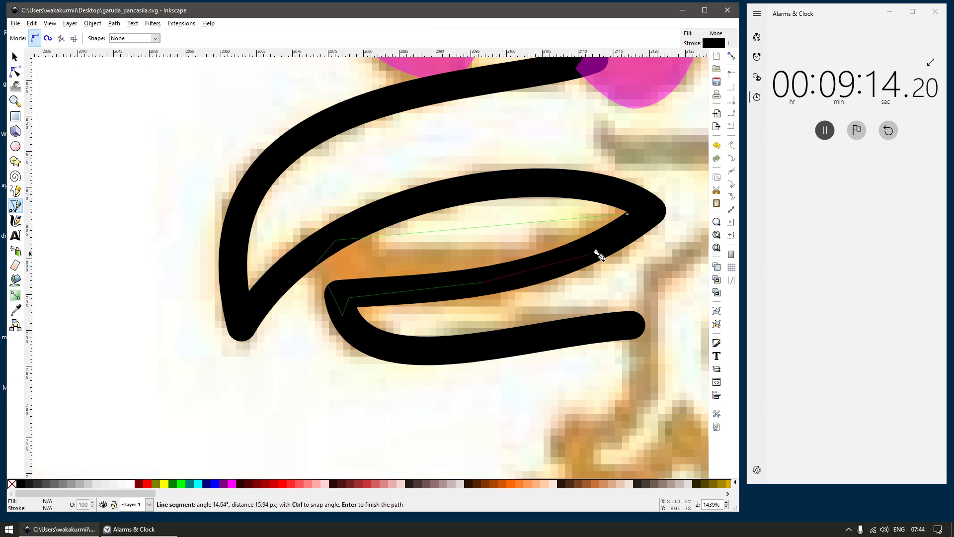
double_click(595, 247)
scroll(581, 224, down, 1)
Step: Copy the eyebrow's magenta fill style onto the tongue outline
key(s)
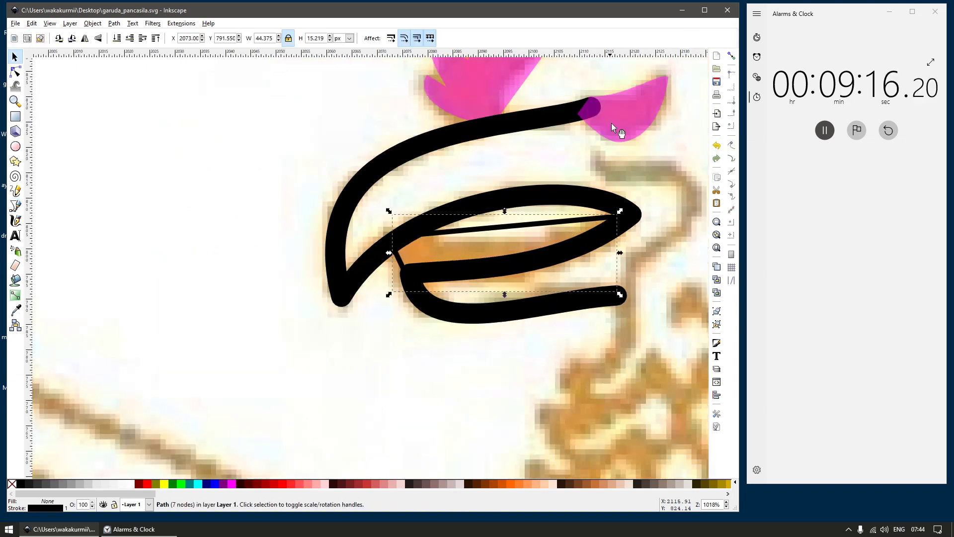
click(613, 123)
key(ctrl+c)
click(582, 220)
key(ctrl+shift+v)
Step: Curve the tongue's upper edge, lower its bottom front node, and bend its front edge around the lower beak's corner
key(n)
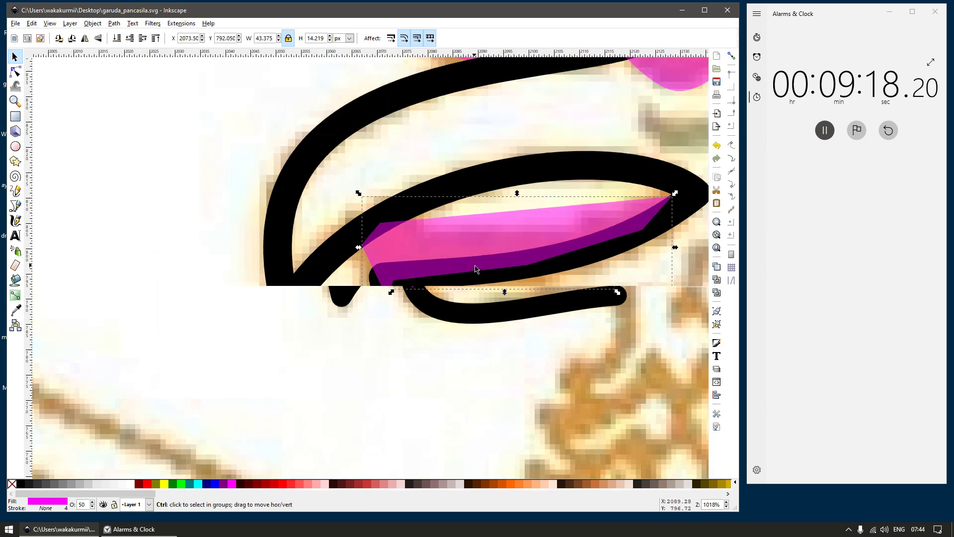
scroll(472, 265, up, 2)
drag(540, 214, 544, 200)
scroll(423, 219, down, 3)
scroll(390, 240, down, 1)
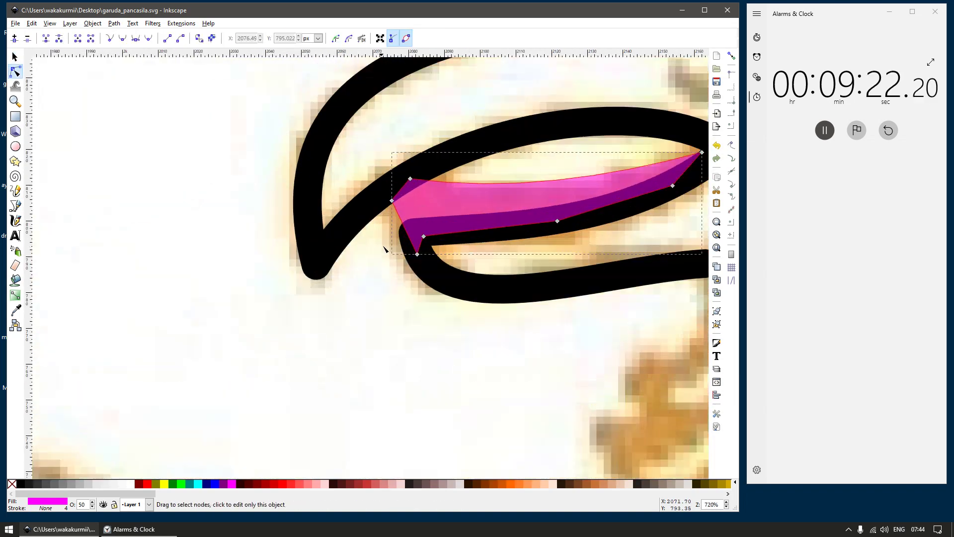
scroll(394, 181, up, 3)
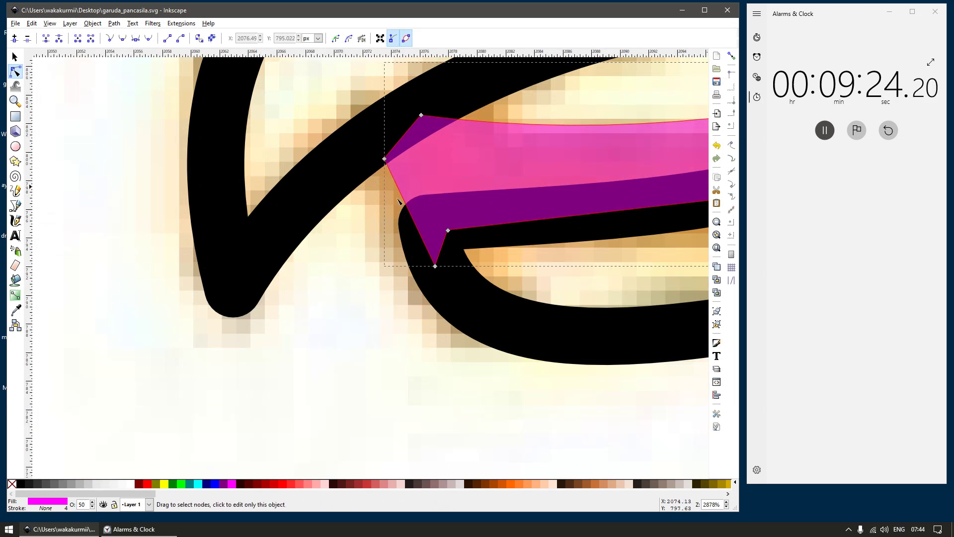
drag(435, 267, 434, 283)
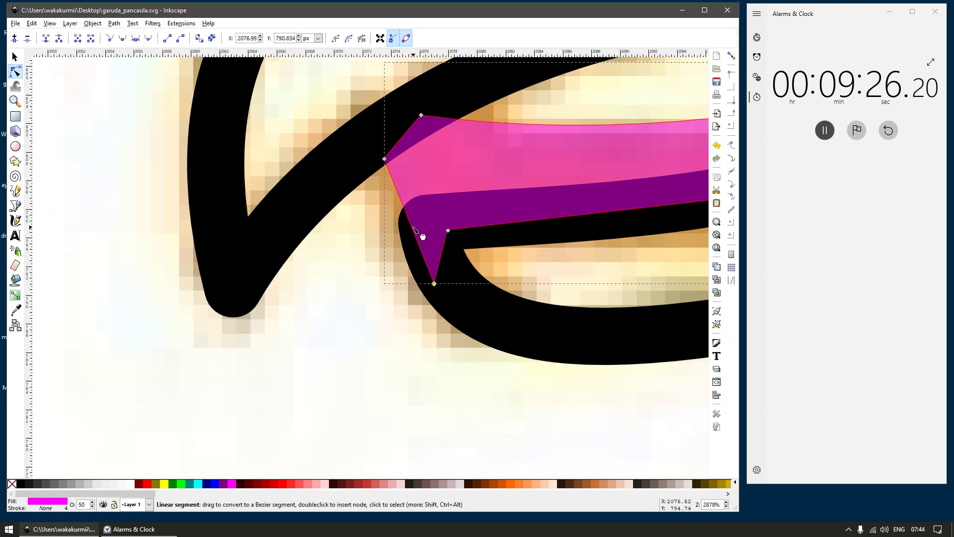
drag(412, 230, 405, 241)
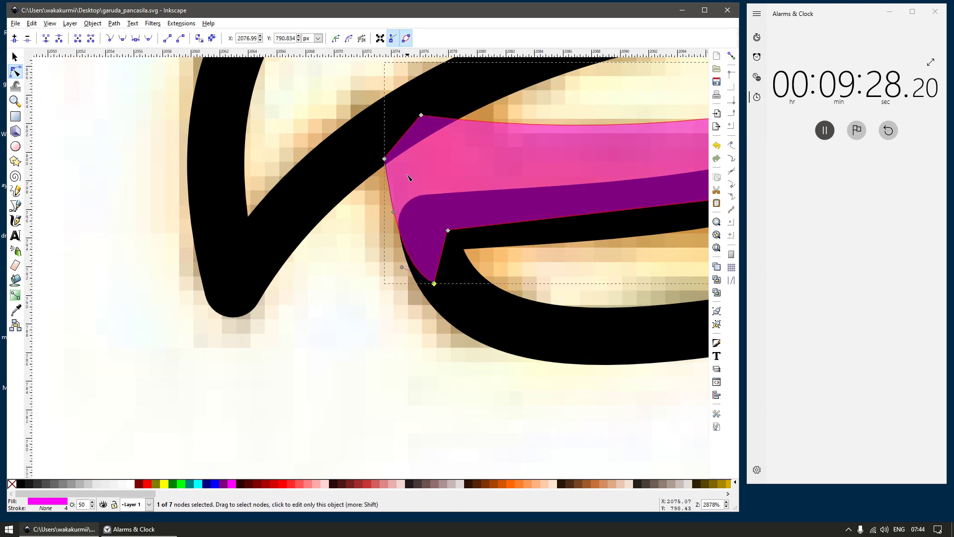
scroll(437, 197, down, 5)
key(s)
Step: Start a straight-segment path below the eyebrow, running around the cheek bend and down to the throat's front tip
scroll(538, 201, down, 2)
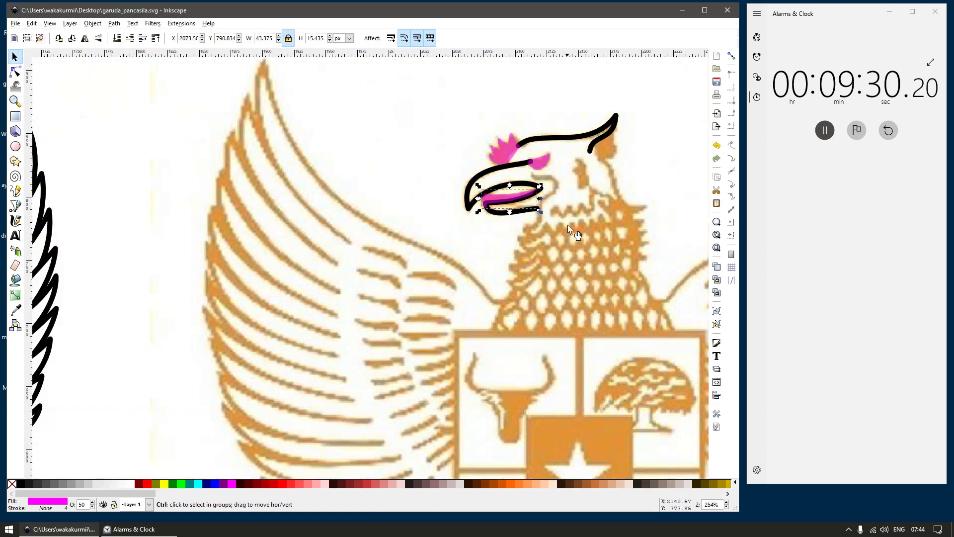
drag(550, 238, 469, 215)
scroll(474, 217, up, 2)
click(478, 220)
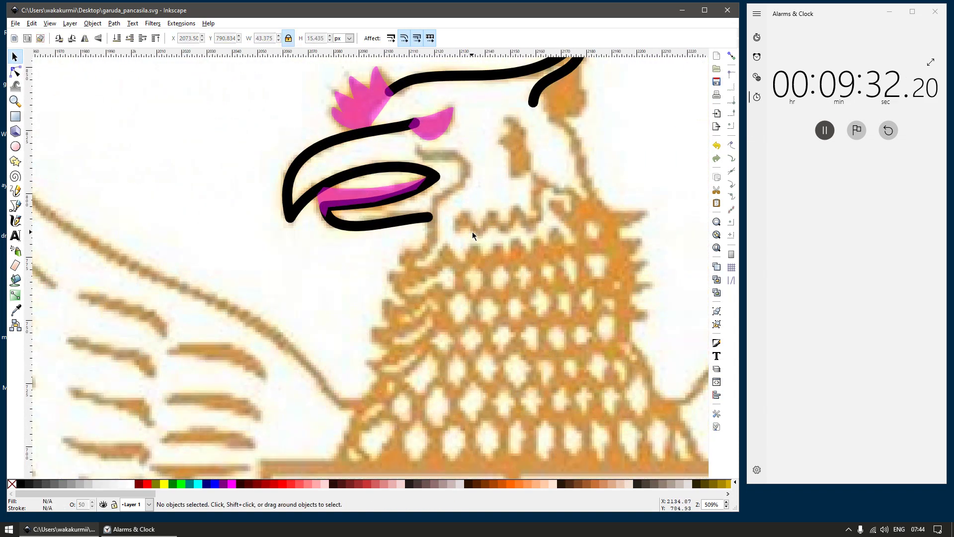
key(b)
click(417, 146)
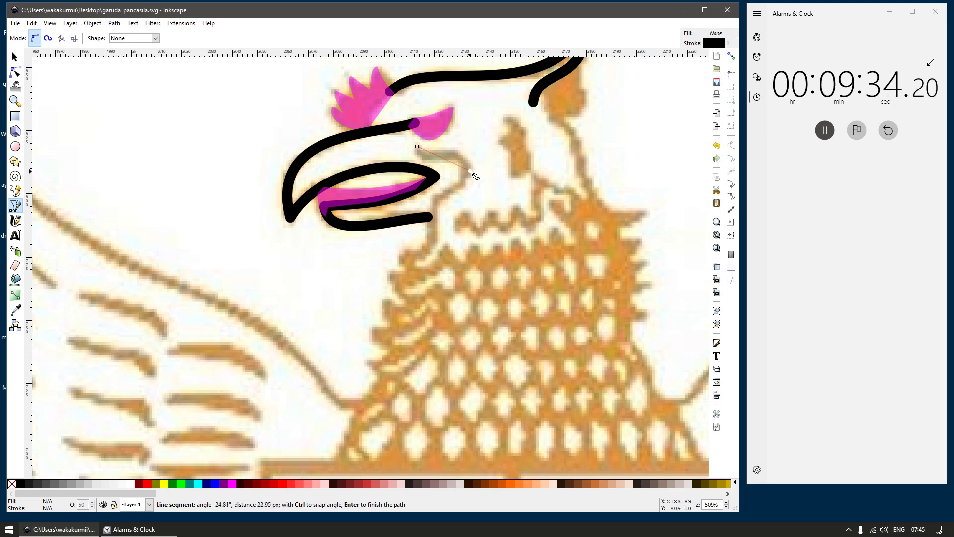
click(469, 171)
click(405, 266)
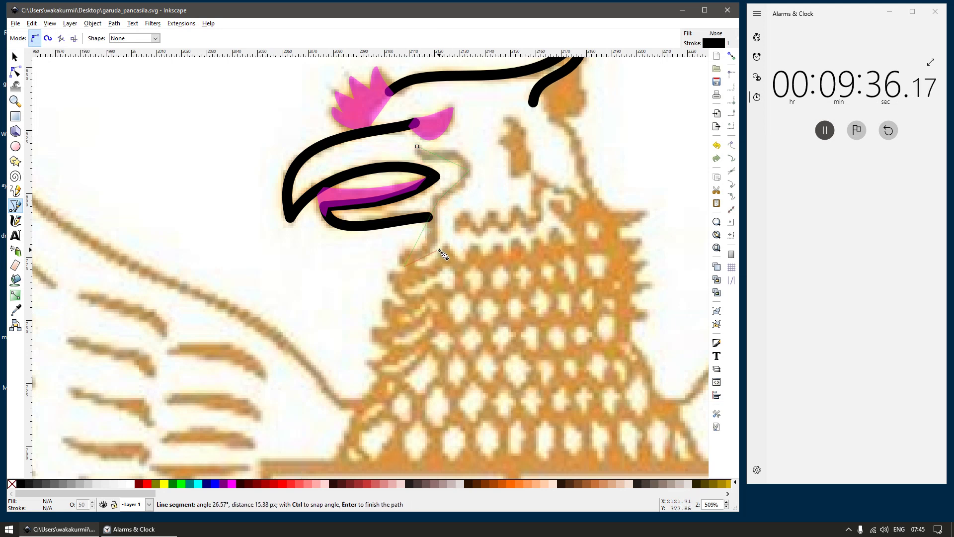
Step: Continue the path as a zigzag along the upper edge of the neck feathers and finish it at the back of the neck
click(456, 265)
click(471, 247)
click(485, 271)
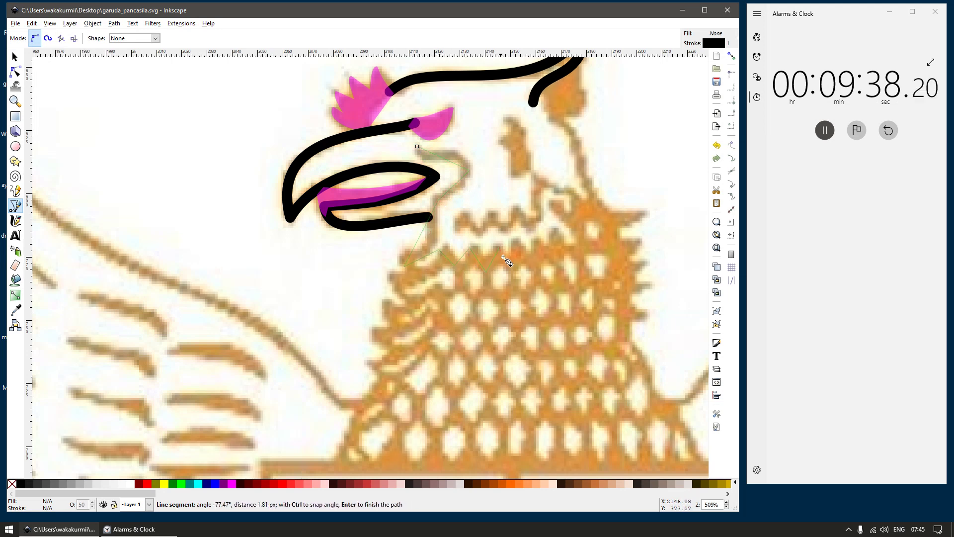
click(502, 253)
click(517, 242)
click(535, 268)
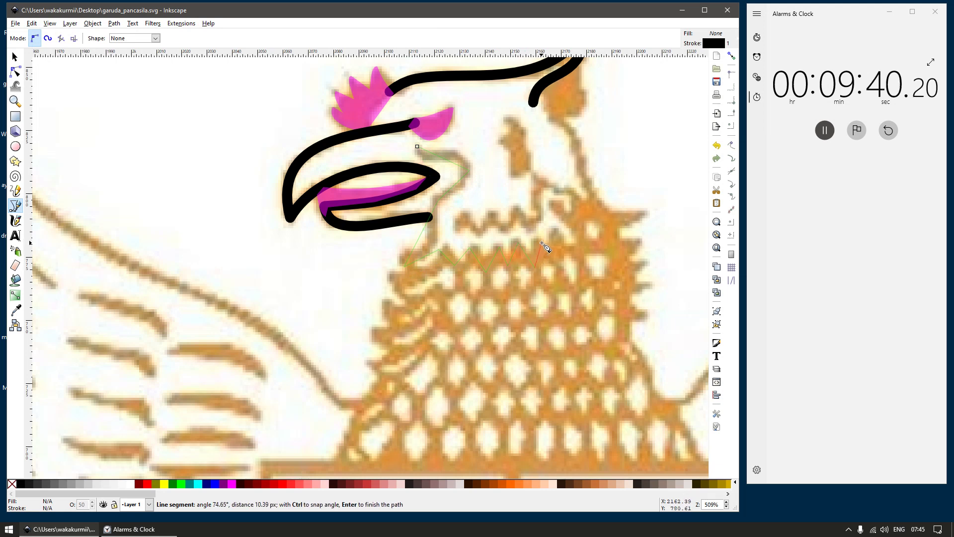
drag(540, 239, 543, 246)
click(554, 258)
click(557, 232)
click(576, 251)
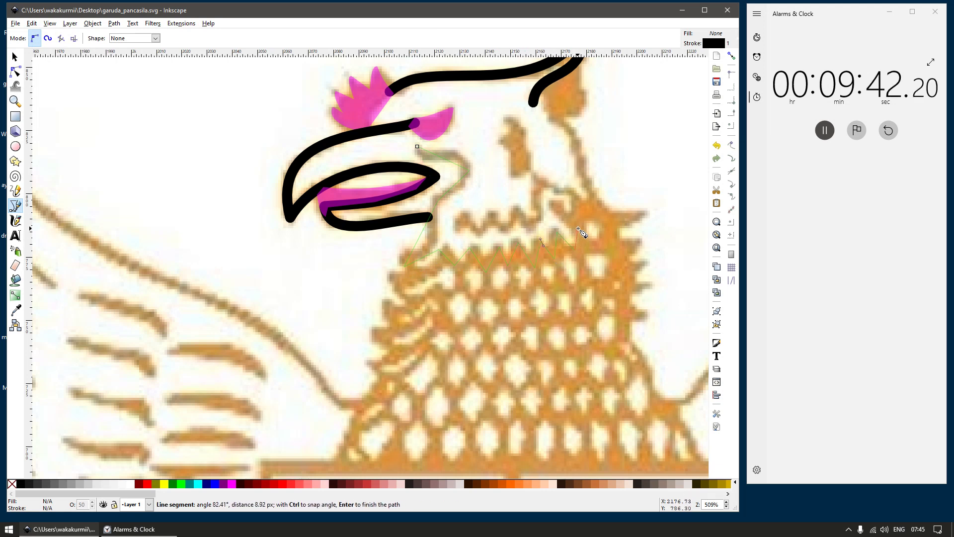
click(578, 228)
click(608, 248)
double_click(613, 228)
key(s)
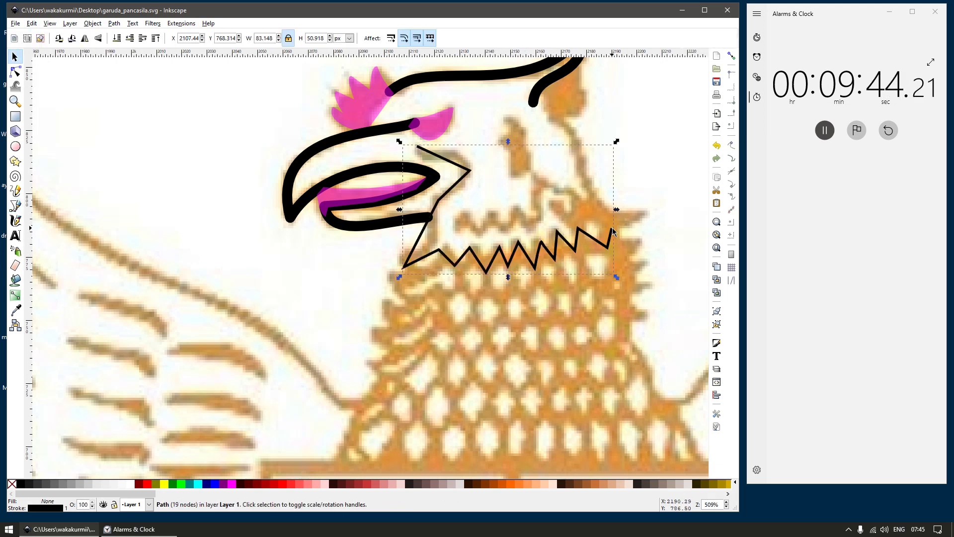
Step: Make the cheek path's rearmost bend node smooth so the line rounds behind the mouth corner
scroll(470, 178, up, 1)
key(n)
drag(489, 145, 459, 197)
key(shift+s)
key(s)
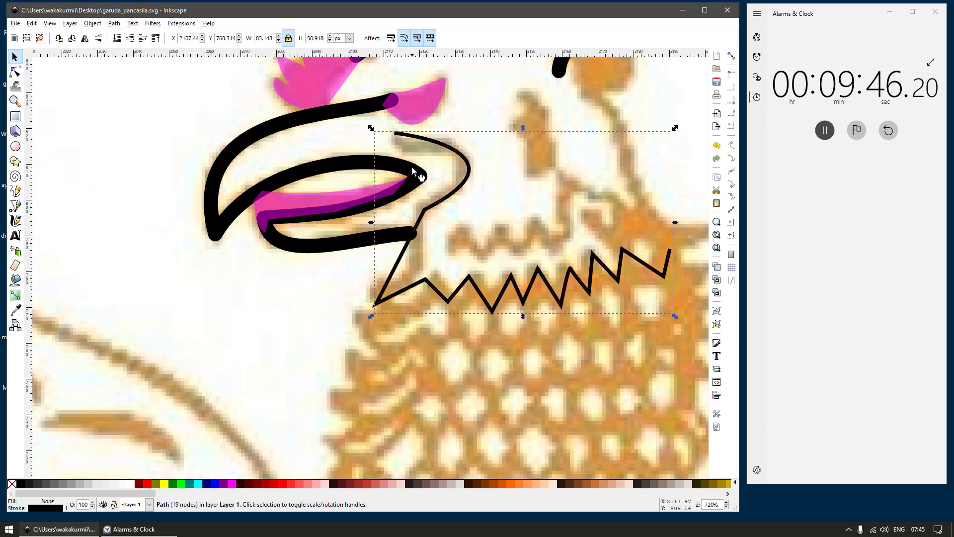
Step: Copy the beak's thick black stroke style onto the cheek and neck-feather path
click(412, 166)
click(450, 150)
key(ctrl+shift+v)
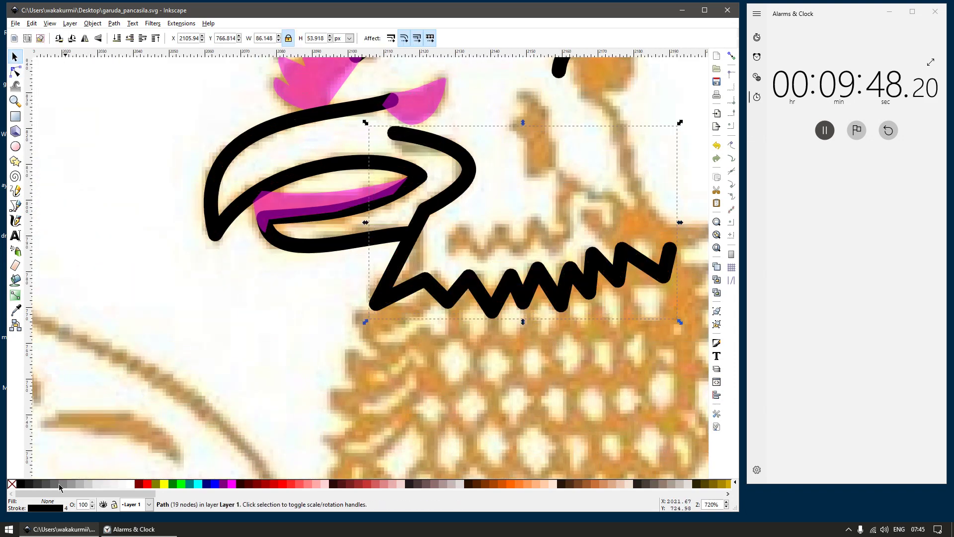
Step: Set the cheek and neck-feather path's opacity to 50 and its stroke colour to red
text(50)
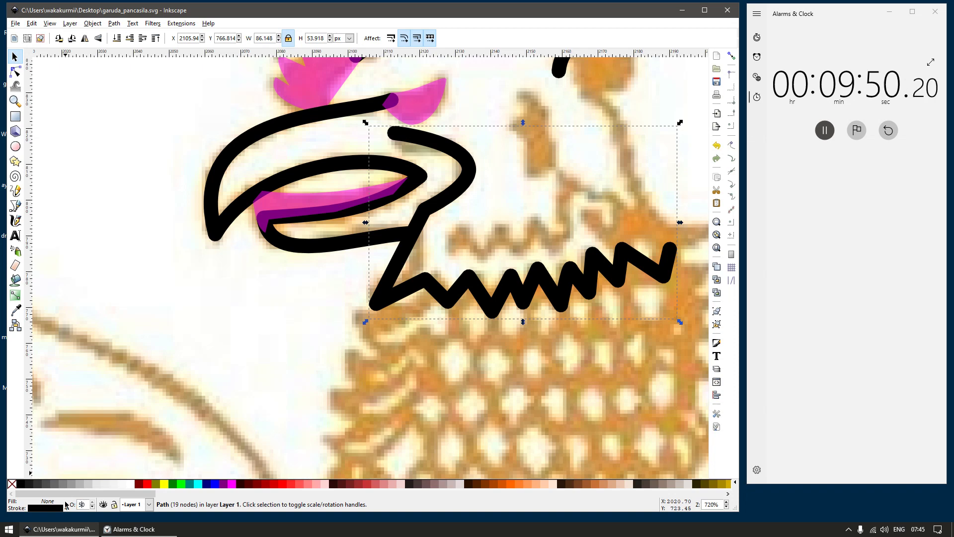
key(Return)
shift+click(147, 483)
scroll(448, 164, up, 1)
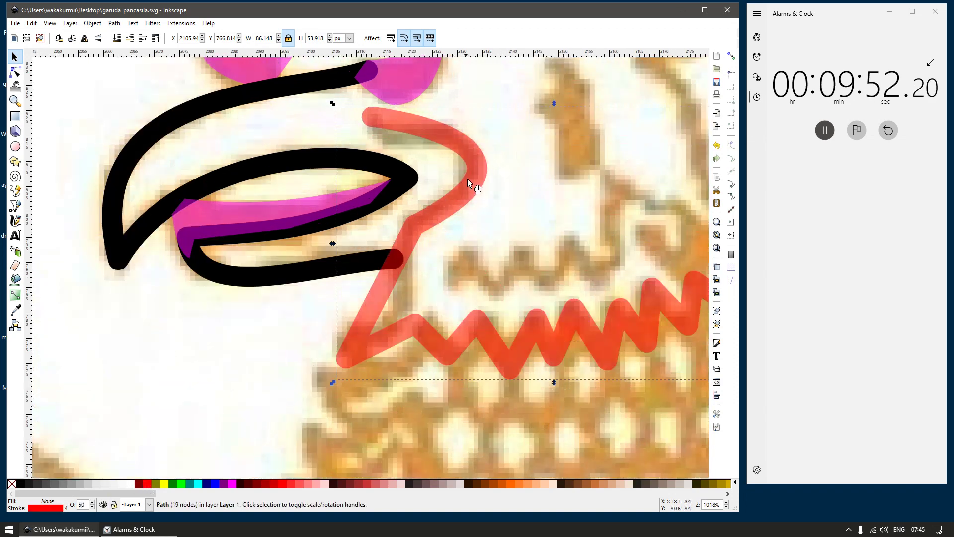
Step: Fit the cheek's bend and start nodes to the reference, then add a node between them and pull it down
key(n)
drag(477, 155, 470, 160)
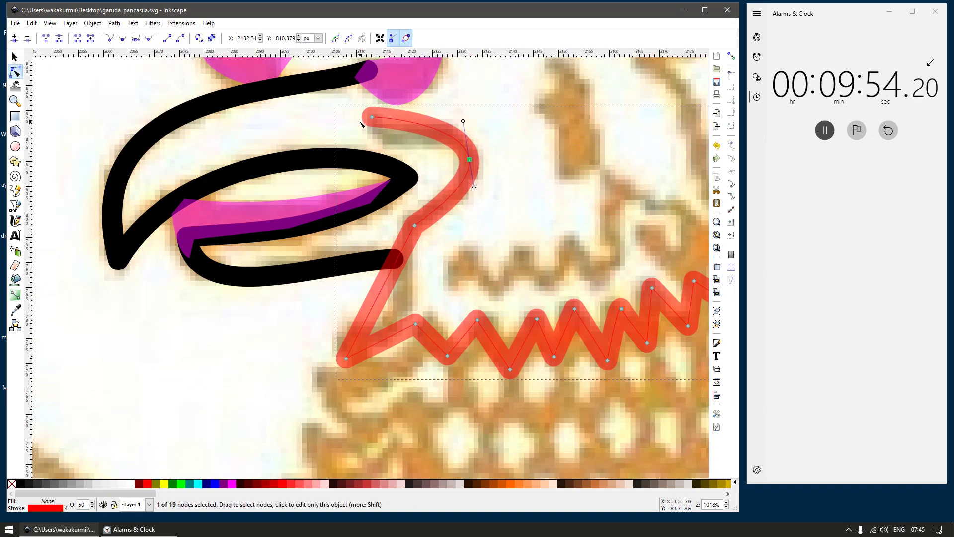
drag(372, 117, 376, 122)
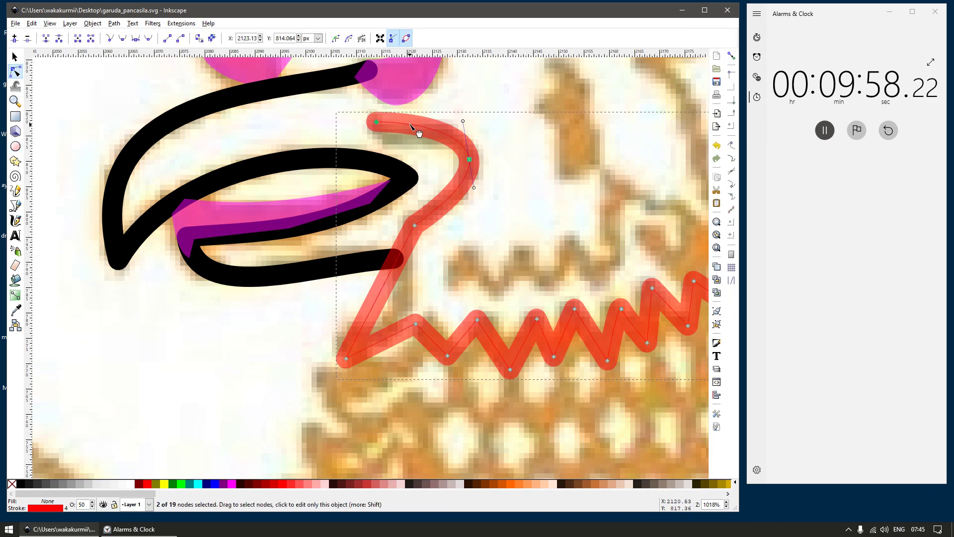
double_click(412, 125)
drag(413, 125, 407, 135)
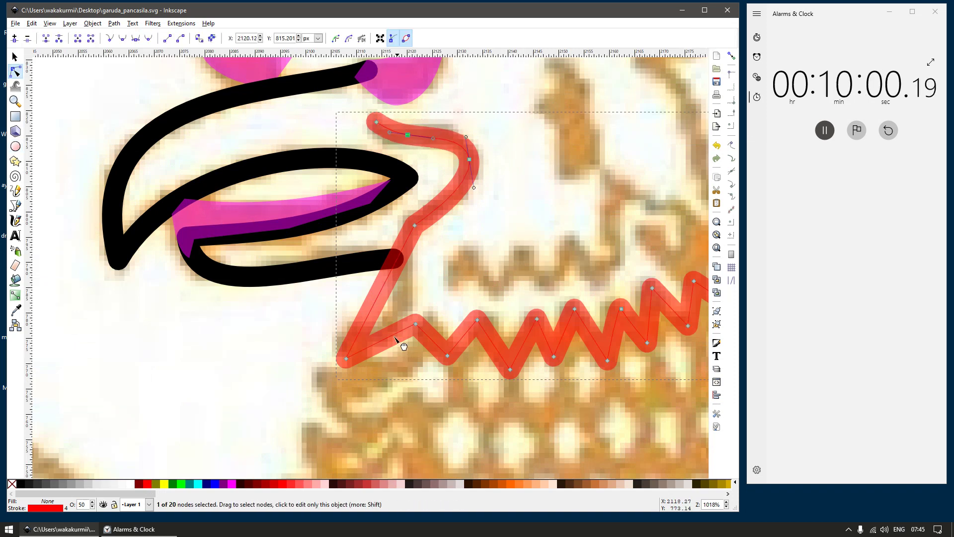
click(377, 301)
double_click(376, 300)
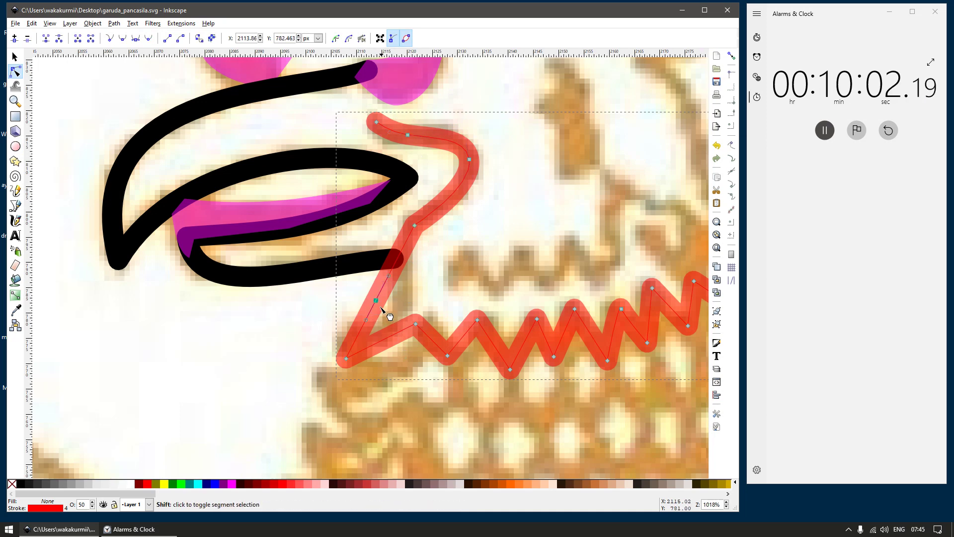
key(ctrl+z)
Step: Bend the throat segment and the segment from the throat tip to the first feather peak along the reference contour
drag(376, 300, 427, 251)
scroll(410, 256, up, 1)
mouse_move(366, 277)
mouse_down()
mouse_move(376, 286)
mouse_move(368, 288)
mouse_up()
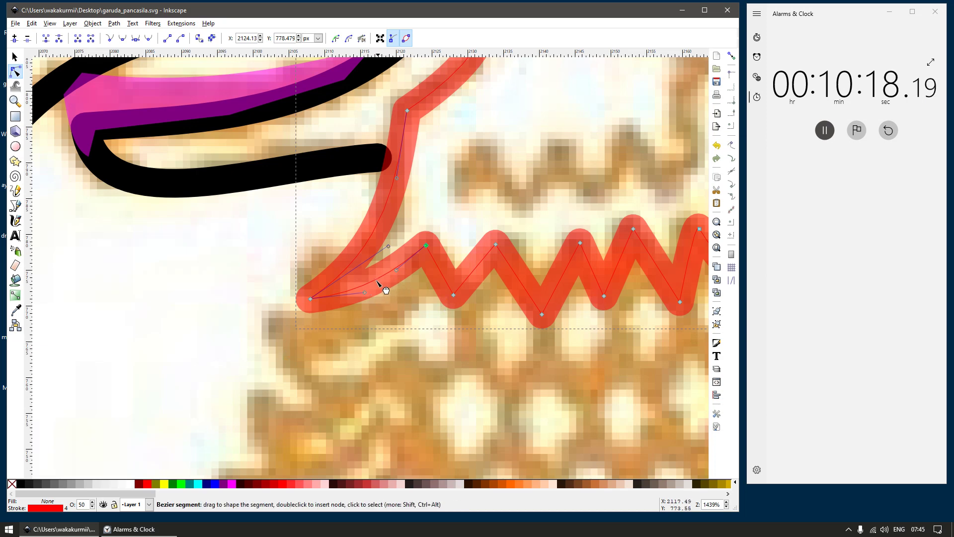
drag(379, 284, 388, 296)
Step: Reposition the rear trough and end node of the zigzag, and curve its rearmost feather segments to match the reference
scroll(390, 302, down, 2)
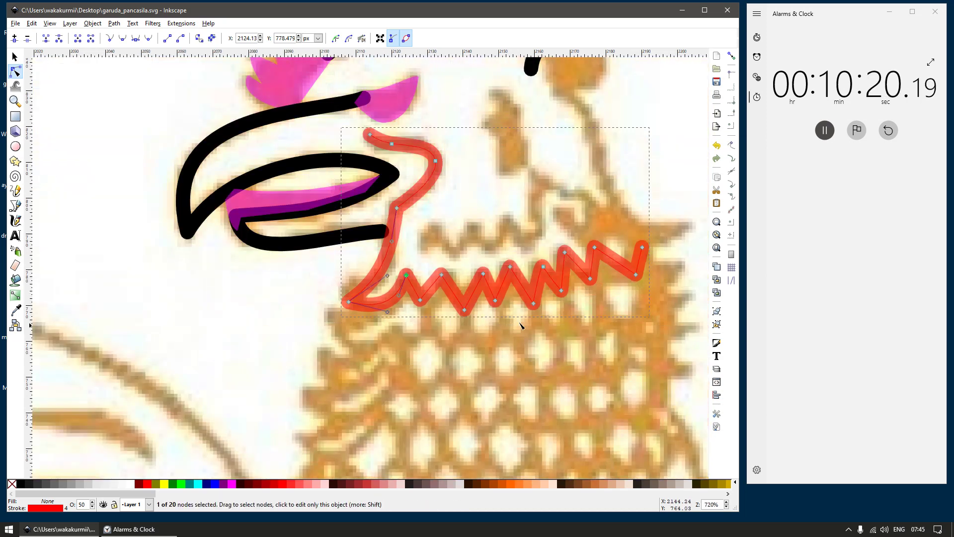
drag(644, 285, 563, 277)
scroll(563, 276, up, 1)
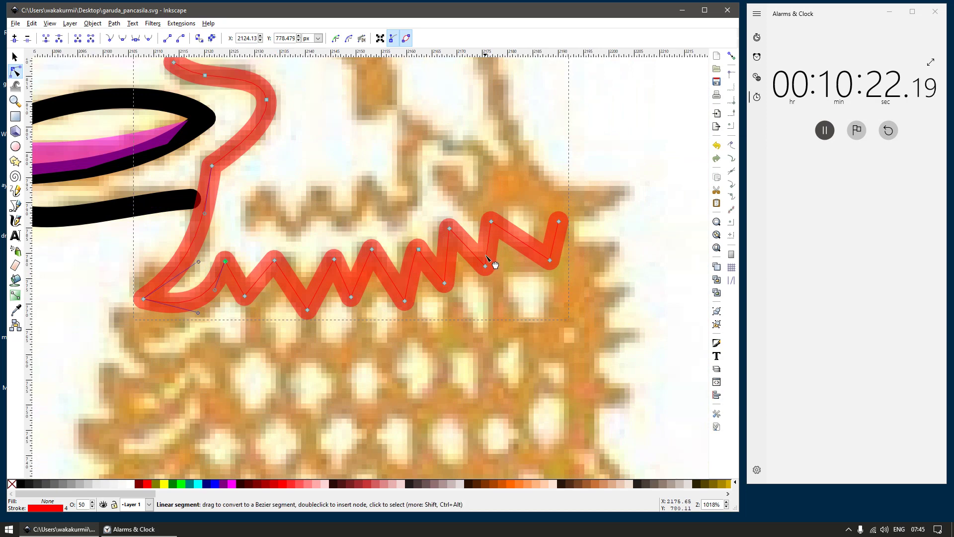
scroll(486, 268, up, 1)
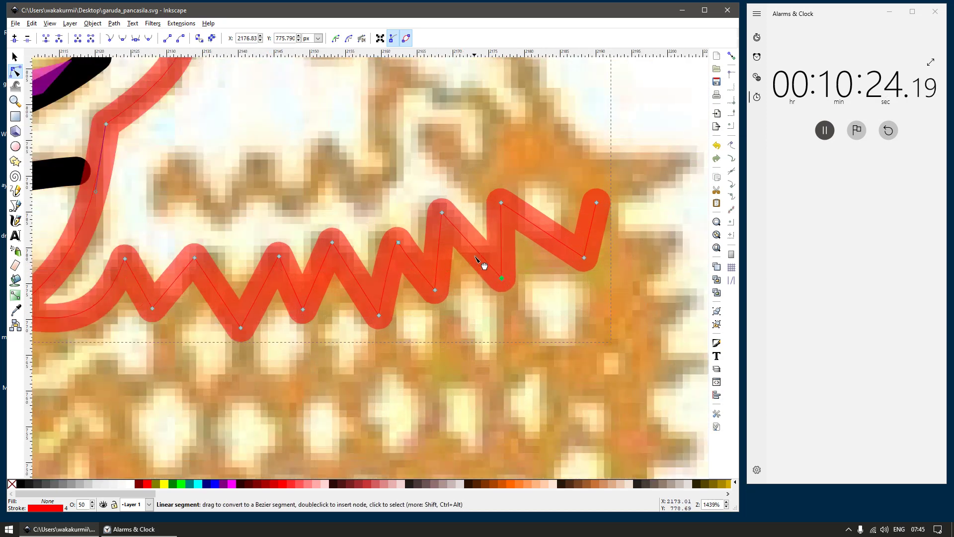
drag(476, 247, 548, 249)
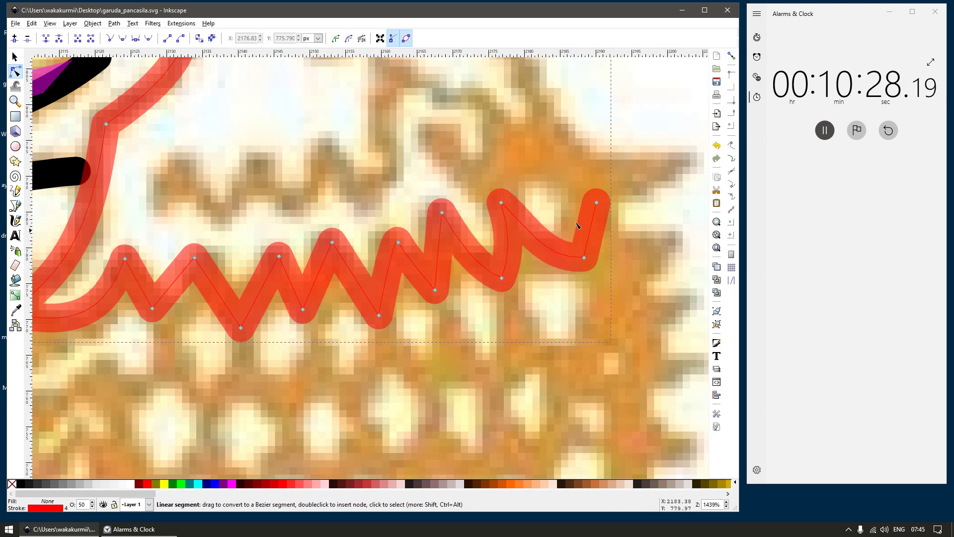
drag(596, 203, 585, 187)
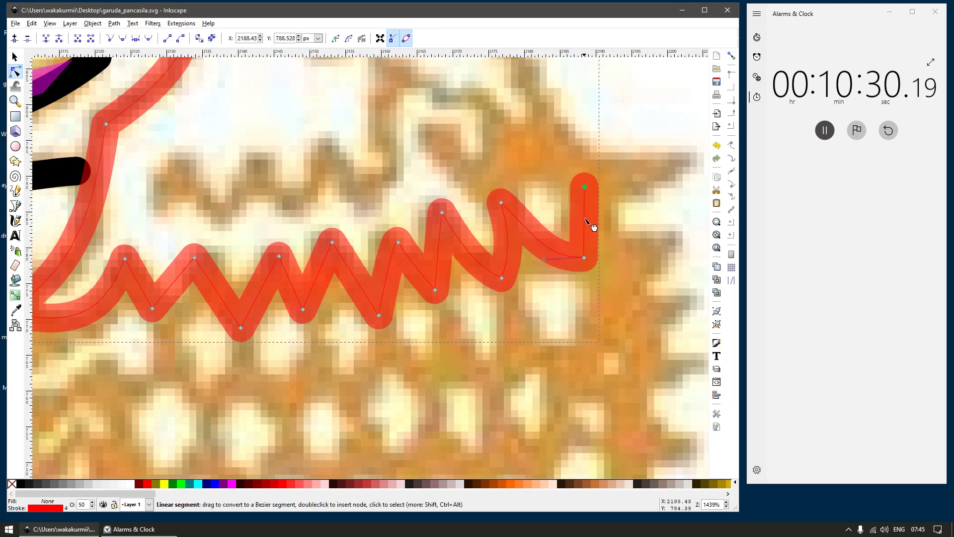
drag(586, 224, 591, 222)
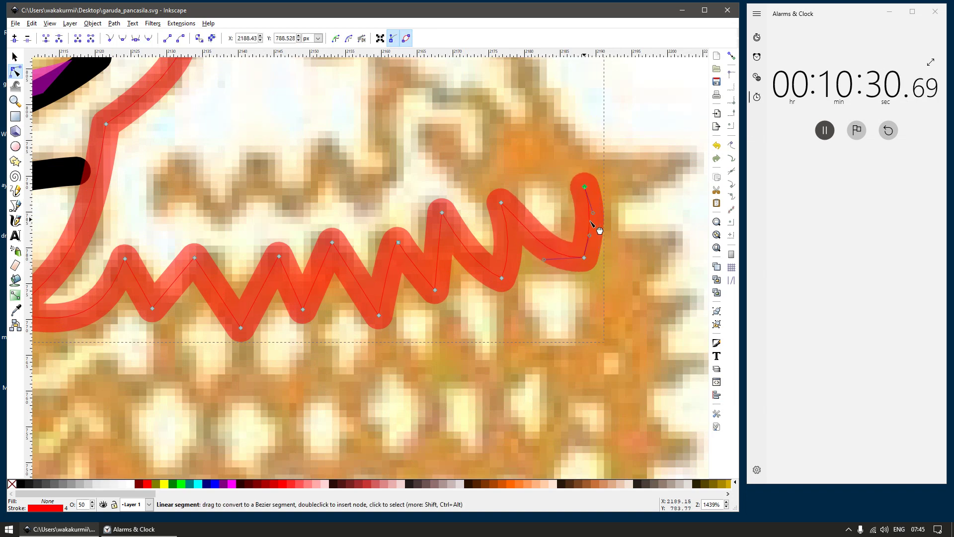
Step: Shift the middle feather peak slightly forward and curve the descending segments on both sides of it
click(398, 242)
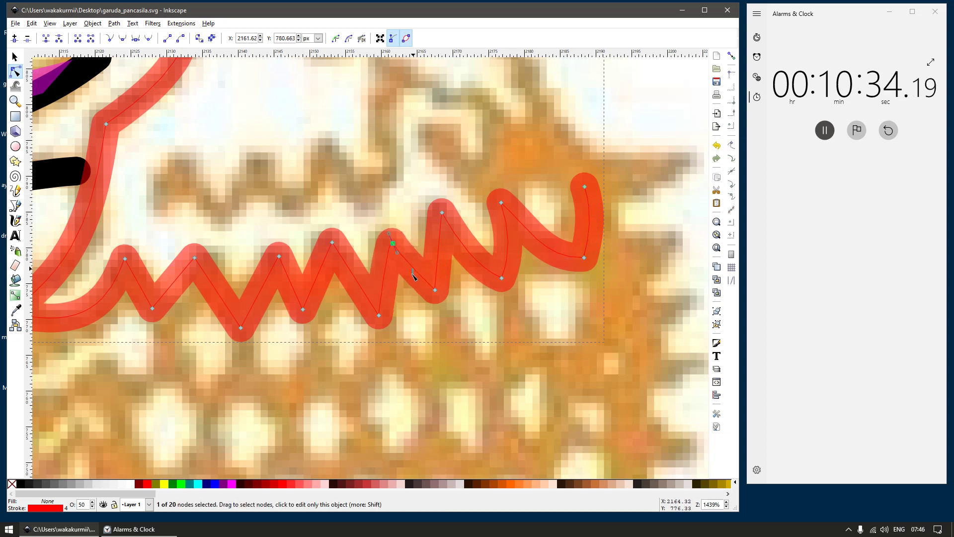
key(Escape)
mouse_move(430, 269)
mouse_down()
mouse_move(454, 273)
mouse_move(446, 271)
mouse_up()
drag(358, 282, 359, 295)
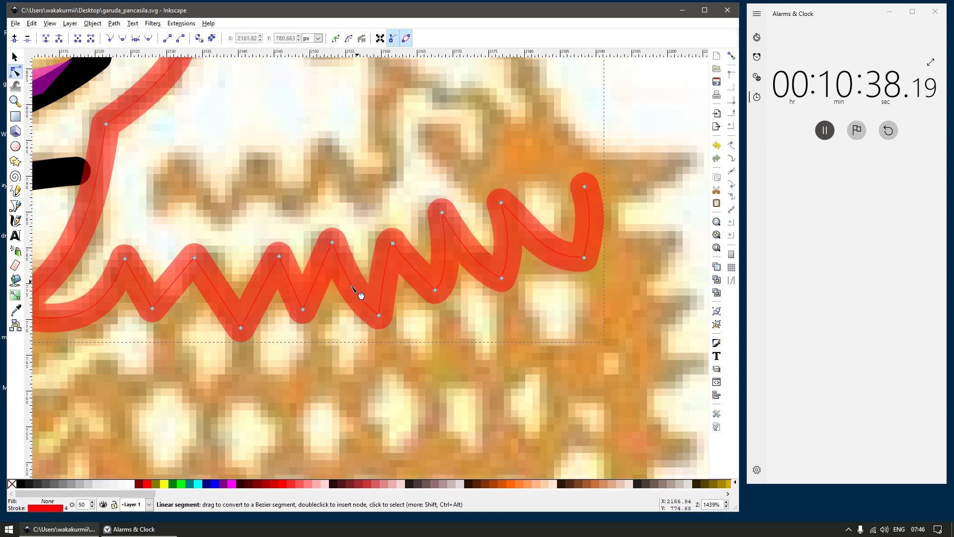
Step: Move the three front trough nodes of the zigzag onto the reference and curve the segments between them
drag(303, 309, 314, 322)
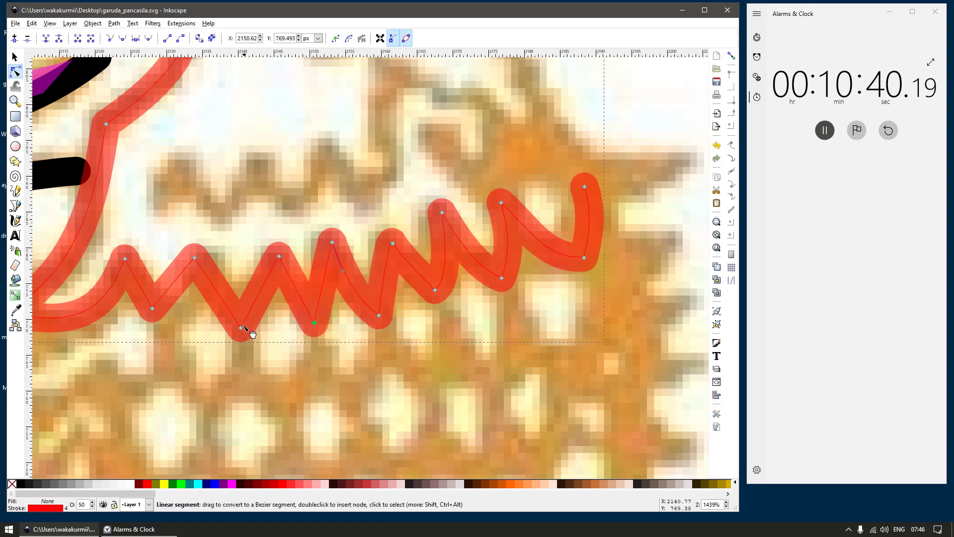
drag(241, 330, 241, 325)
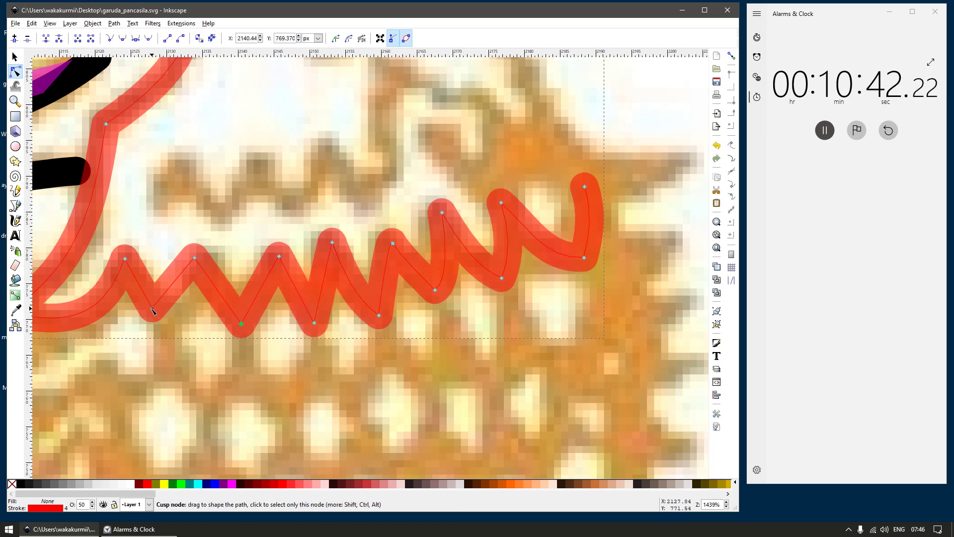
drag(153, 309, 164, 319)
click(164, 319)
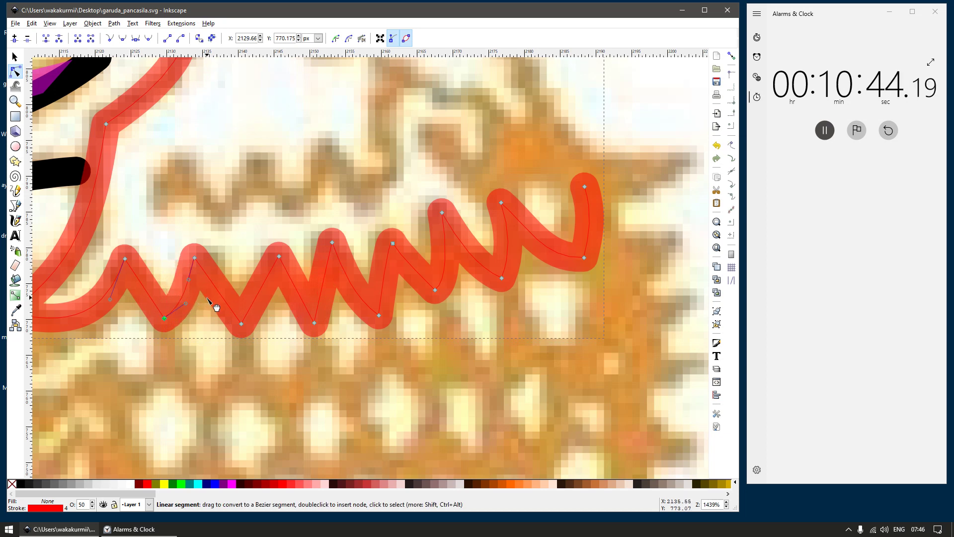
drag(219, 304, 242, 298)
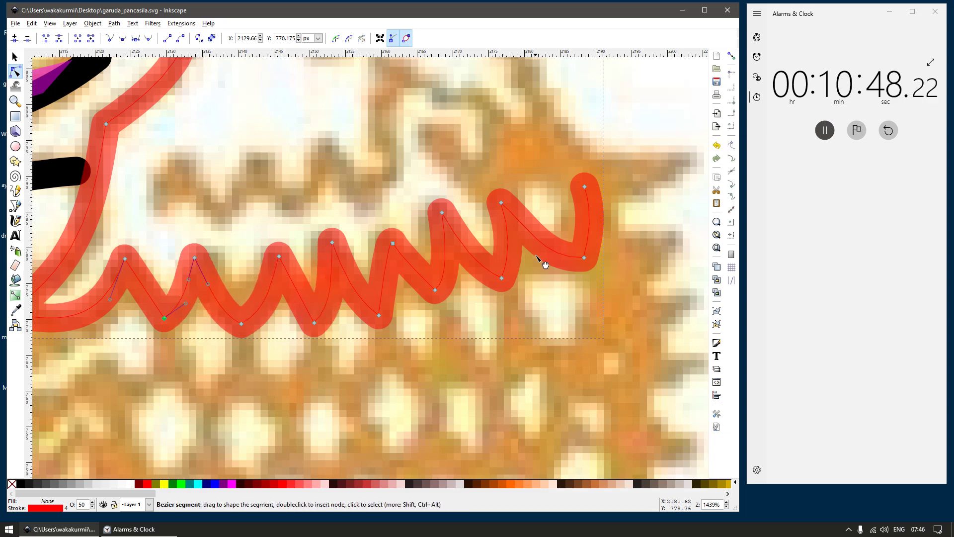
Step: Draw a straight line from below the back of the crest to the tip of the top rear neck feather
scroll(537, 260, down, 2)
scroll(446, 226, down, 2)
scroll(450, 177, up, 2)
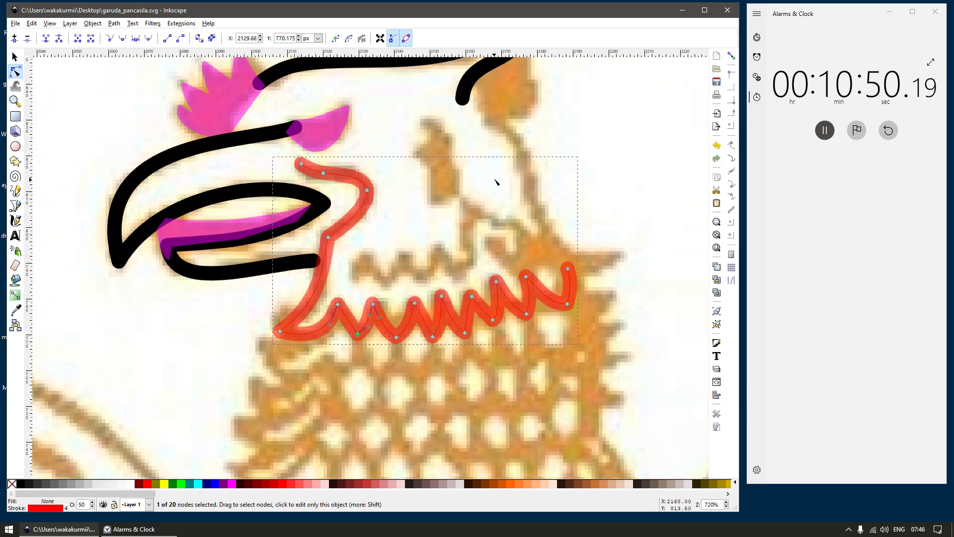
key(b)
click(494, 116)
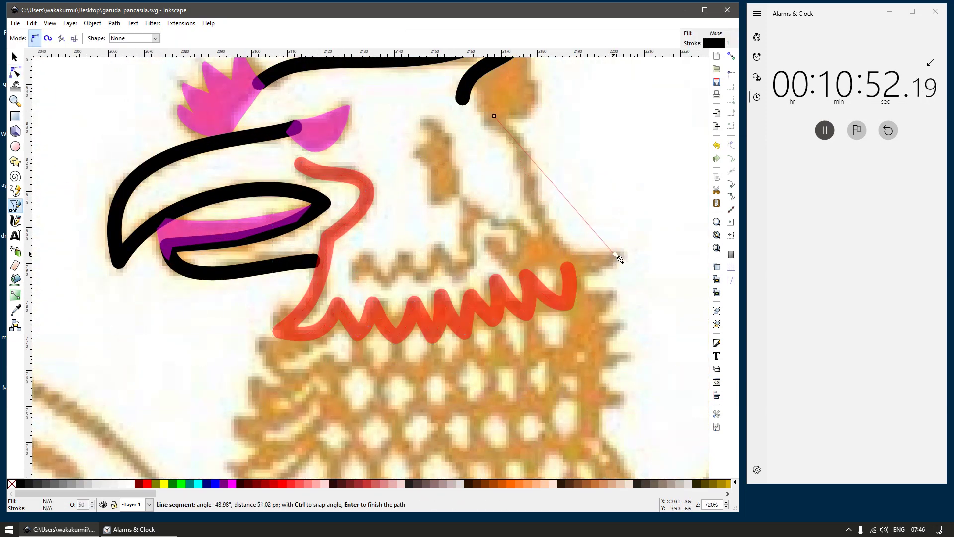
double_click(620, 254)
key(s)
Step: Copy the neck-feather path's semi-transparent red stroke style onto the new nape line
click(575, 280)
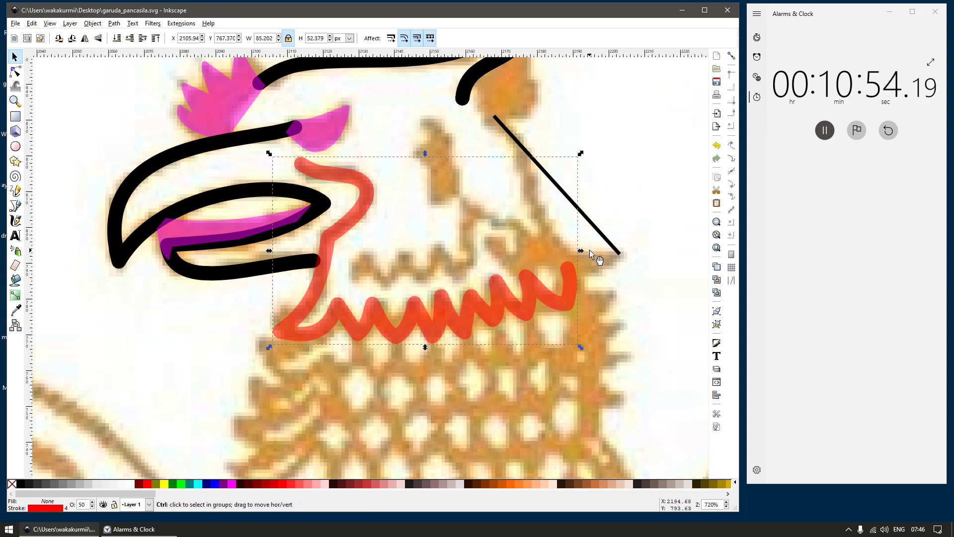
key(ctrl+c)
click(607, 242)
key(ctrl+shift+v)
Step: Curve the nape line along the back of the neck, adding a node near the feather's base and adjusting the upper curve
key(n)
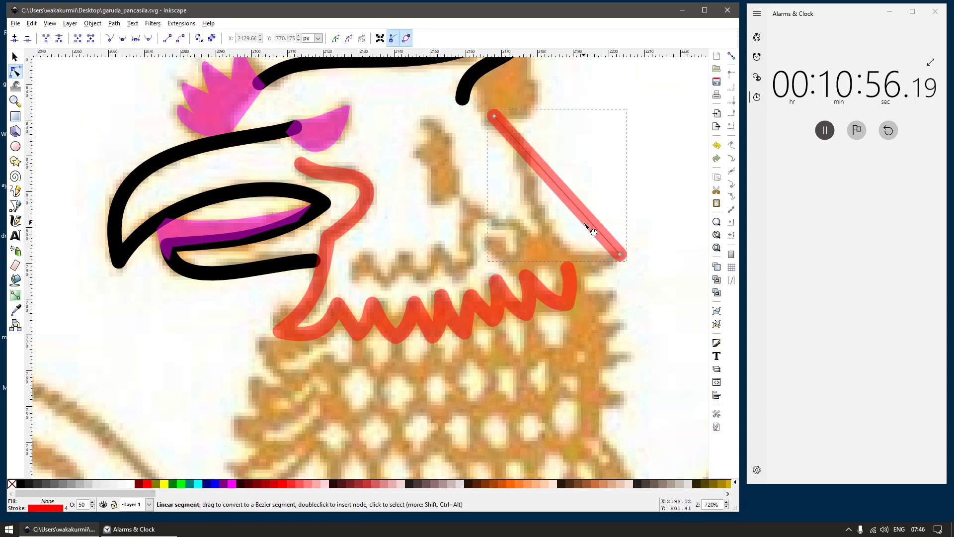
drag(585, 221, 571, 269)
double_click(565, 256)
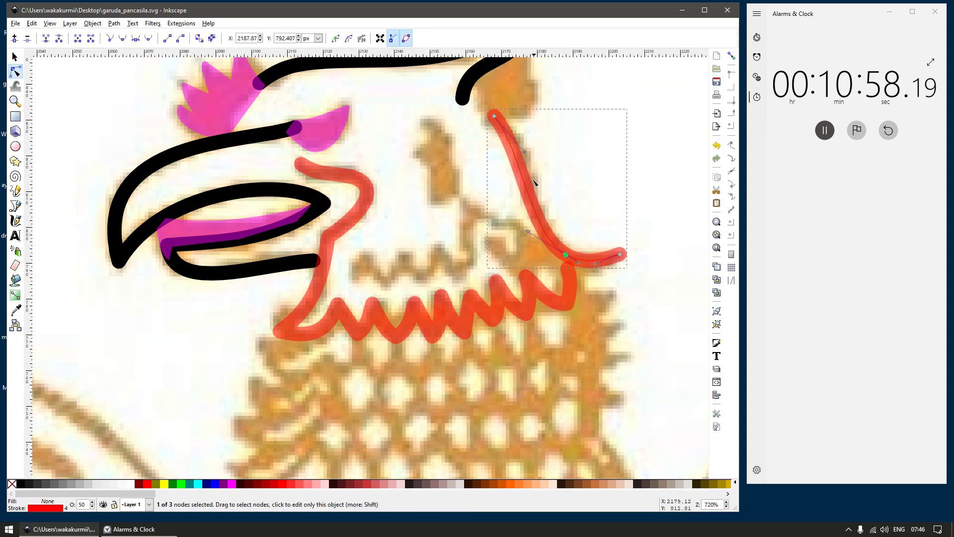
drag(526, 151, 544, 157)
key(space)
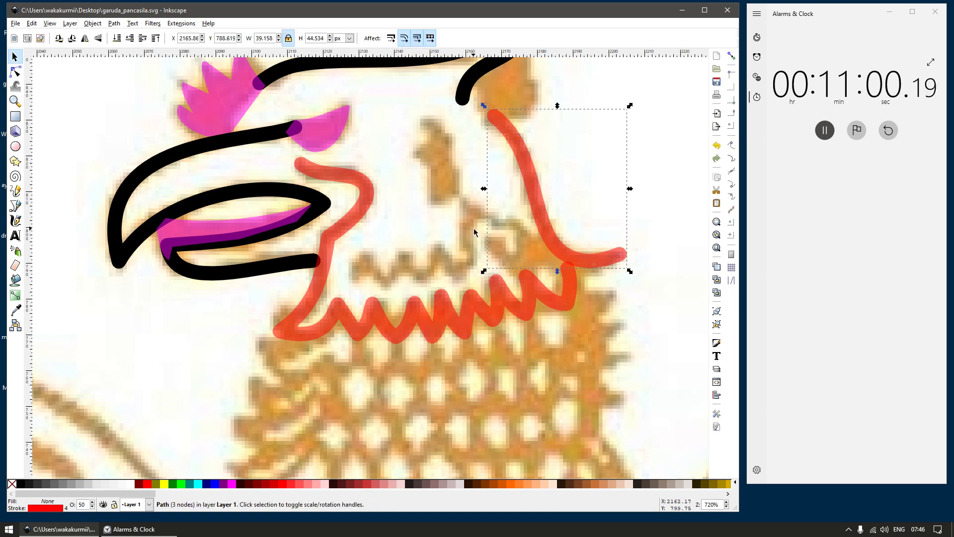
Step: Draw an open straight-segment zigzag over the inner feather edge behind the cheek, ending in a hook near the nape line
key(space)
key(Escape)
key(b)
click(353, 281)
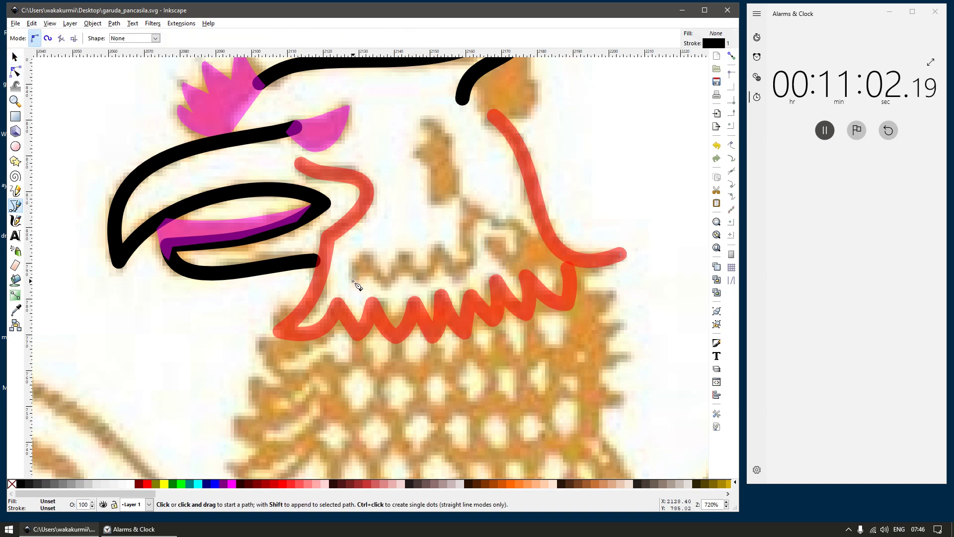
click(367, 253)
click(388, 283)
click(399, 254)
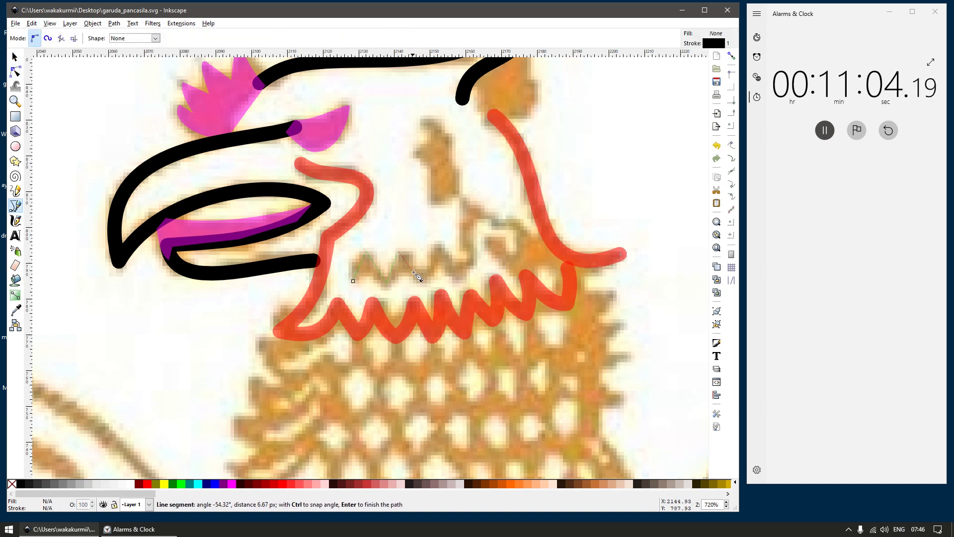
click(427, 278)
click(437, 251)
click(454, 274)
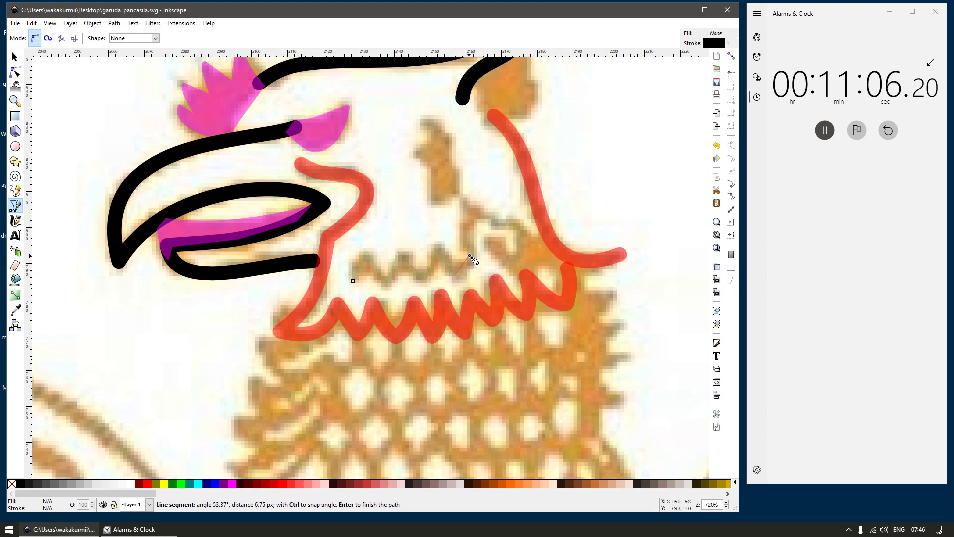
click(469, 256)
click(459, 243)
click(472, 211)
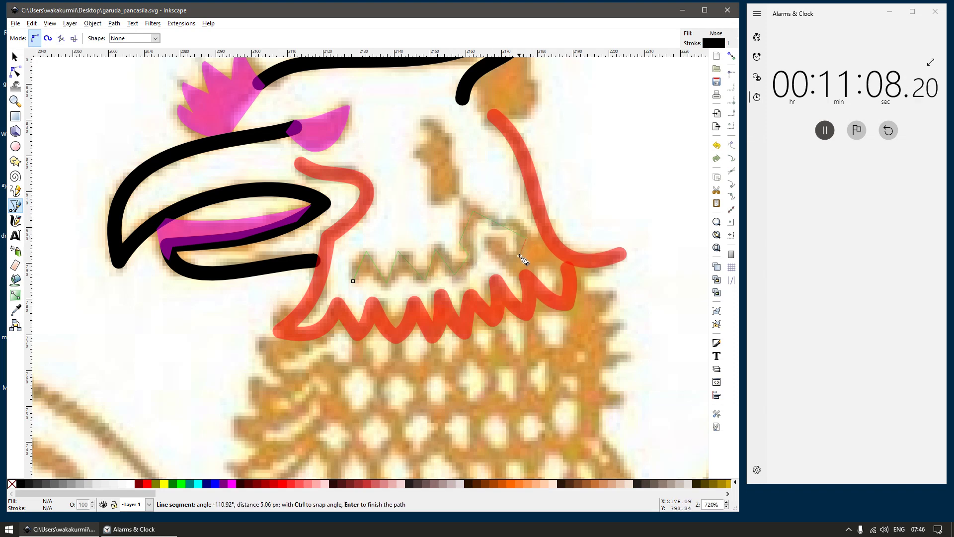
click(516, 266)
double_click(497, 245)
Step: Apply the semi-transparent red stroke style to the inner zigzag and curve the segments between its front points
key(s)
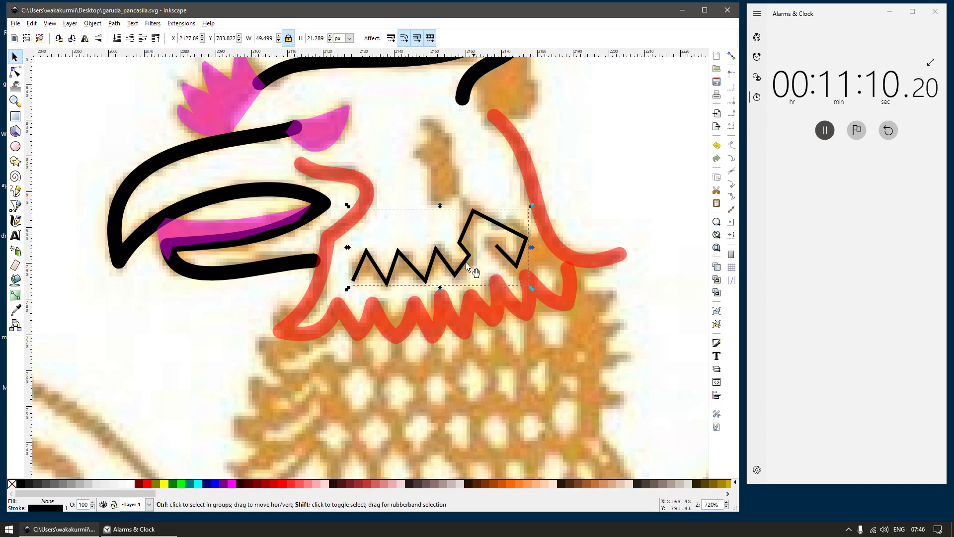
key(ctrl+shift+v)
scroll(410, 300, up, 1)
key(n)
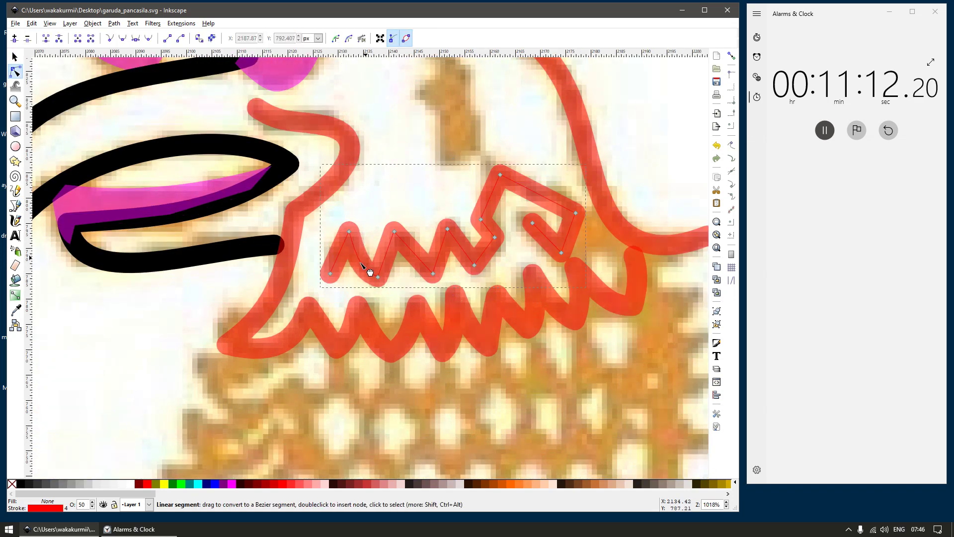
drag(383, 259, 495, 252)
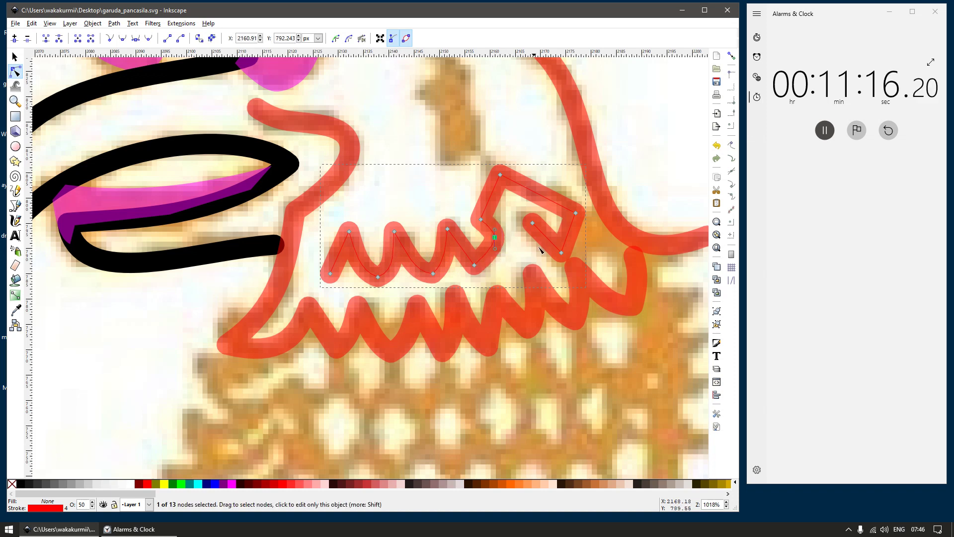
Step: Add a smooth node on the hook's upper edge, round the hook, and move its lower corner onto the neck-feather edge
drag(585, 193, 536, 195)
key(shift+s)
double_click(542, 201)
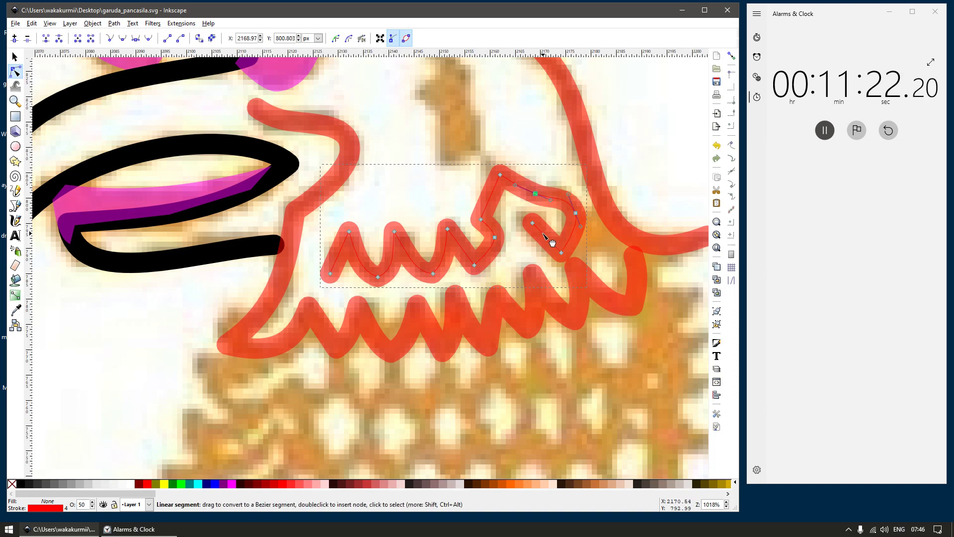
drag(561, 252, 571, 264)
Step: Draw a closed six-node outline around the solid feather tuft behind the crest, above the nape line
scroll(544, 233, down, 3)
key(s)
scroll(527, 173, up, 2)
drag(530, 171, 516, 241)
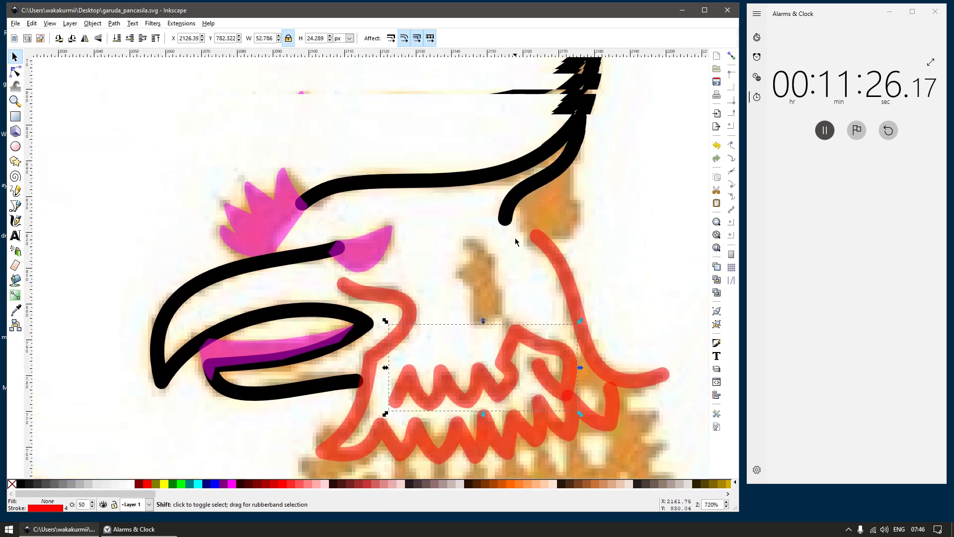
scroll(520, 235, up, 1)
key(b)
click(526, 174)
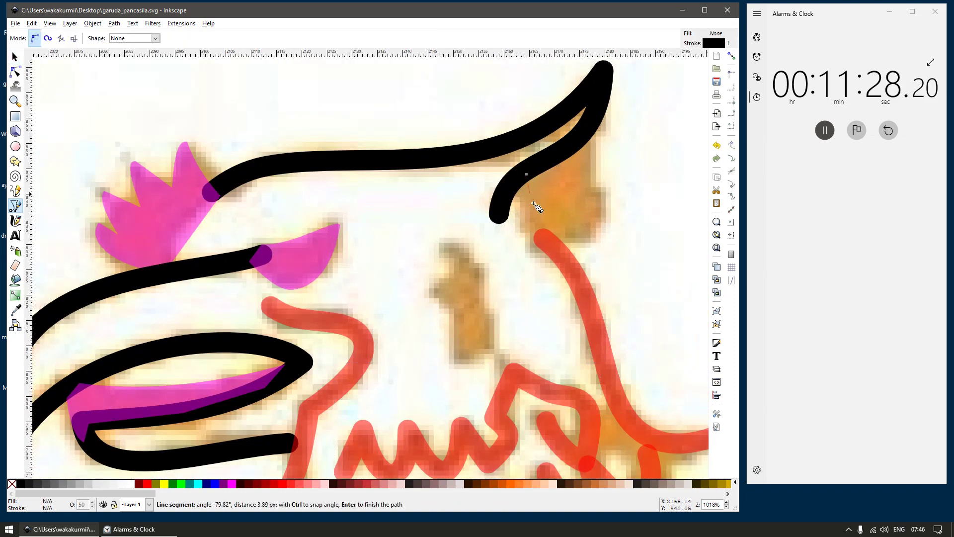
click(534, 253)
click(587, 186)
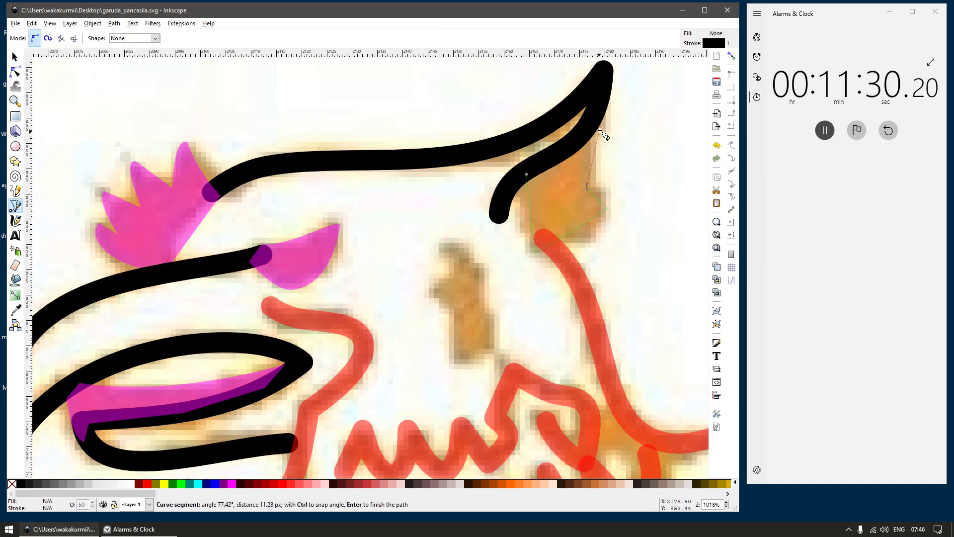
double_click(597, 124)
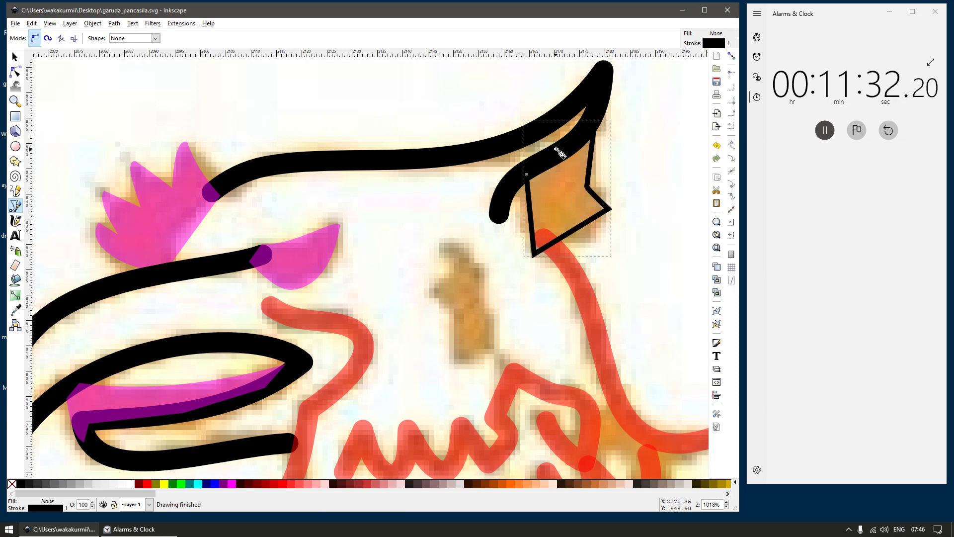
Step: Copy the eye patch's semi-transparent magenta fill style onto the new tuft shape
key(s)
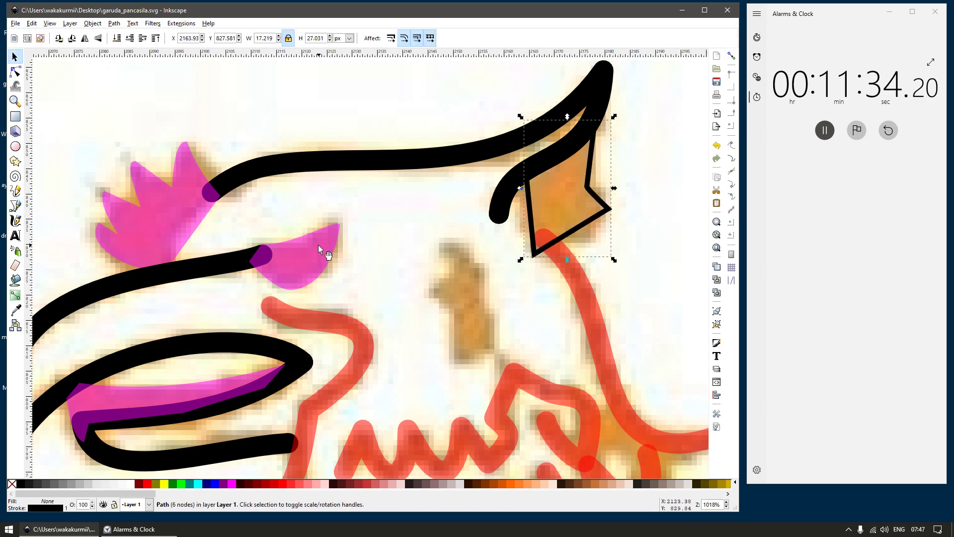
click(318, 245)
click(532, 257)
key(ctrl+shift+v)
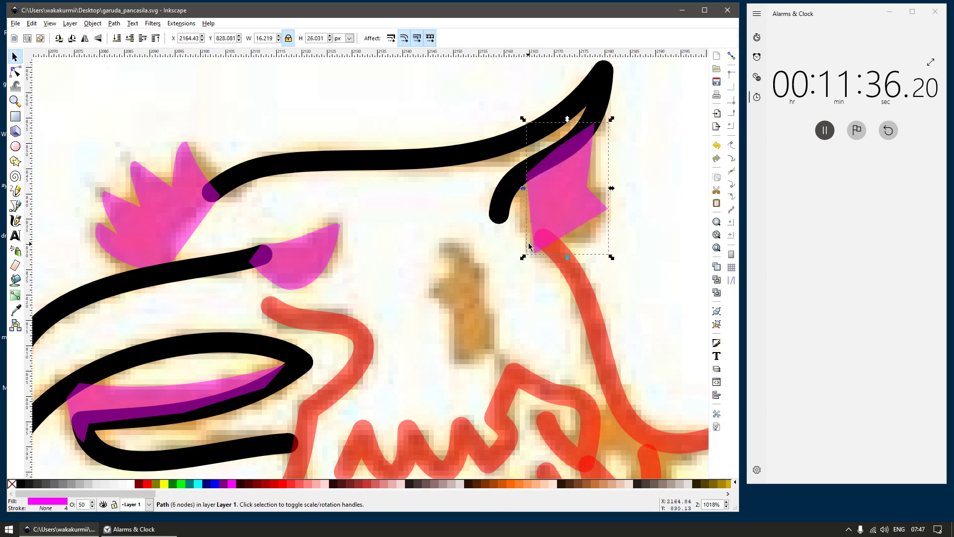
Step: Fit the tuft shape to the reference by moving its lower nodes, smoothing the rear tip and rounding its edges
key(n)
mouse_move(535, 256)
mouse_down()
mouse_move(545, 250)
mouse_move(522, 224)
mouse_up()
drag(616, 187, 589, 230)
key(shift+s)
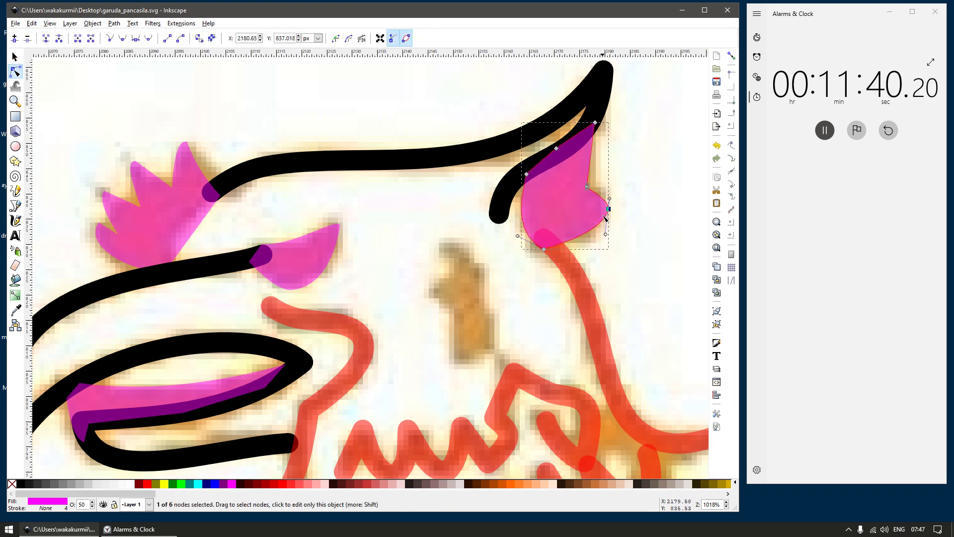
drag(588, 183, 591, 157)
drag(609, 208, 606, 200)
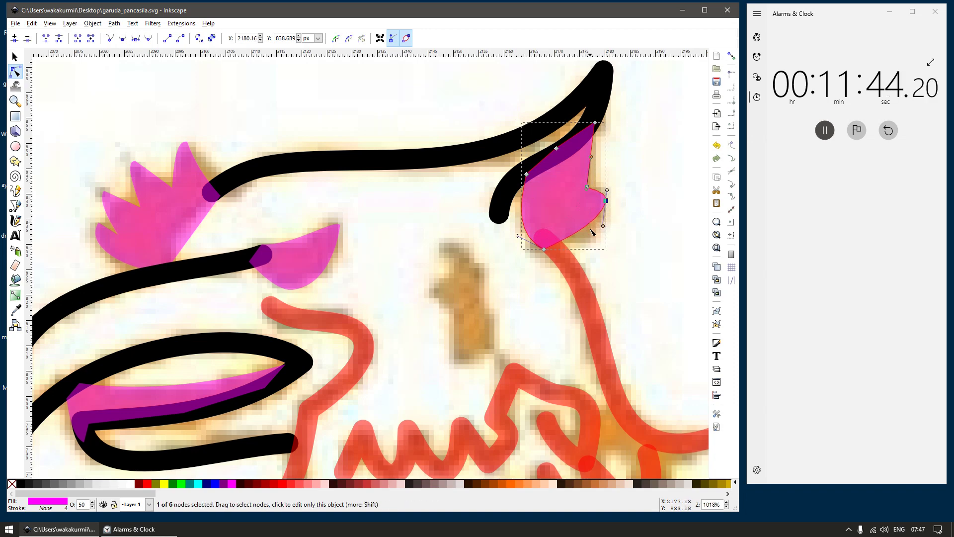
key(space)
scroll(602, 214, up, 1)
key(space)
mouse_move(596, 238)
mouse_down()
mouse_move(617, 212)
mouse_move(575, 233)
mouse_move(602, 280)
mouse_up()
scroll(528, 263, down, 4)
key(space)
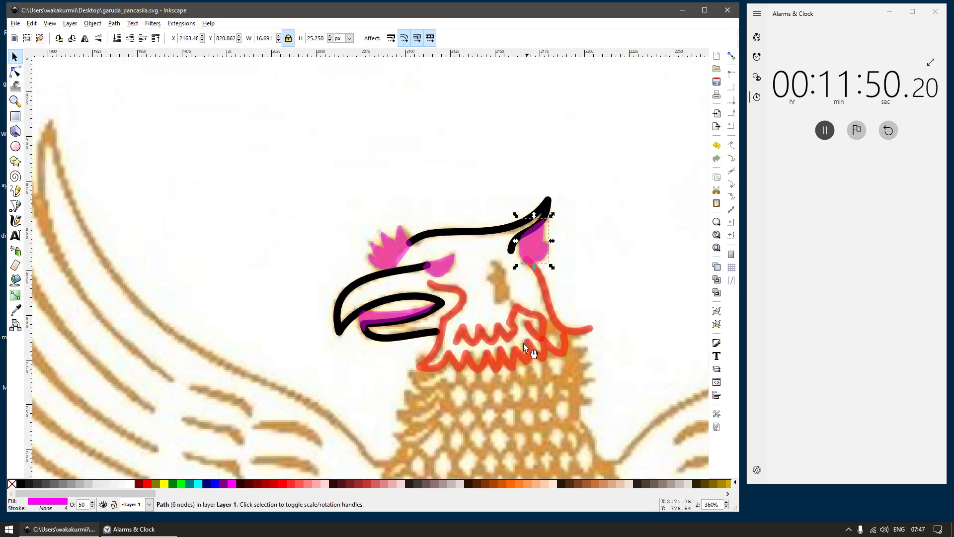
Step: Draw a closed ten-node jagged outline around the solid ear patch in the middle of the head
scroll(522, 338, down, 3)
scroll(523, 396, up, 3)
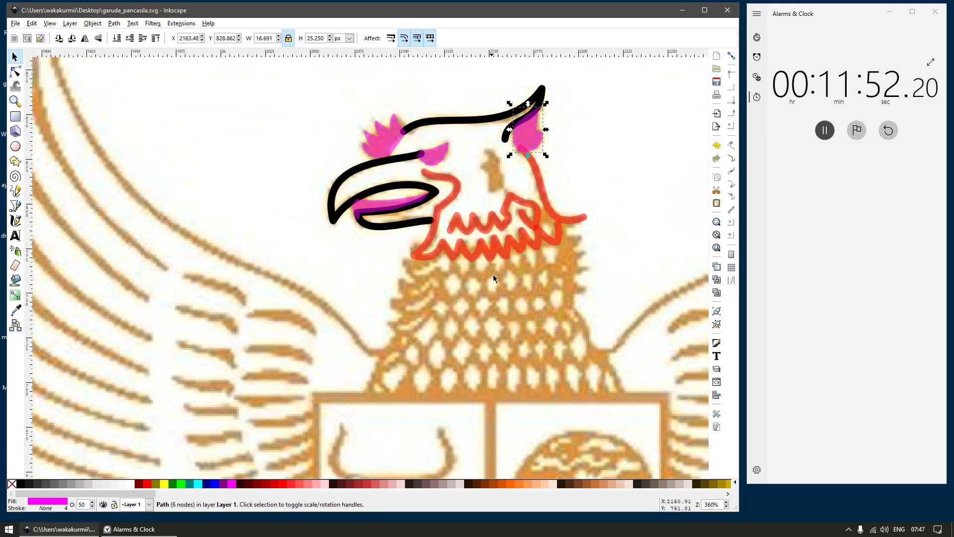
scroll(512, 159, up, 3)
key(b)
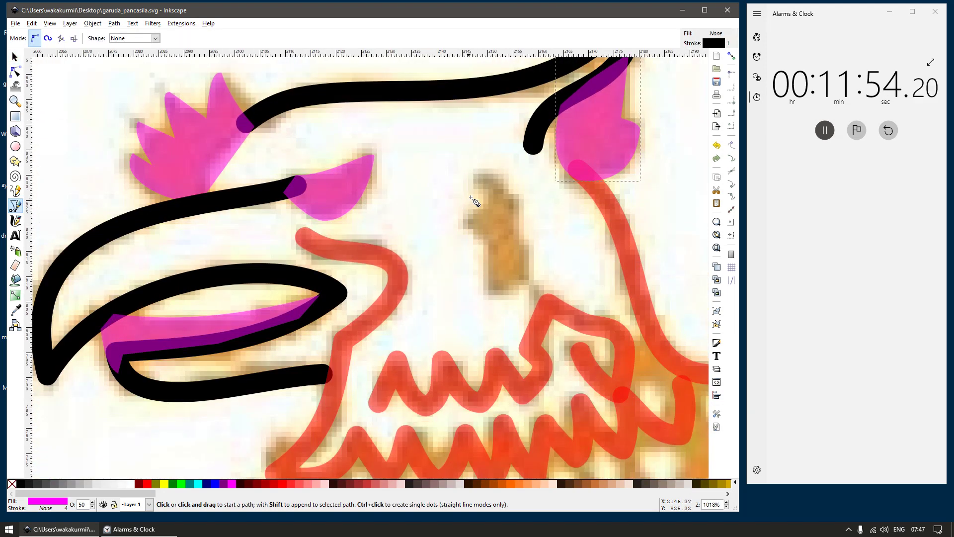
click(477, 177)
click(517, 234)
click(534, 259)
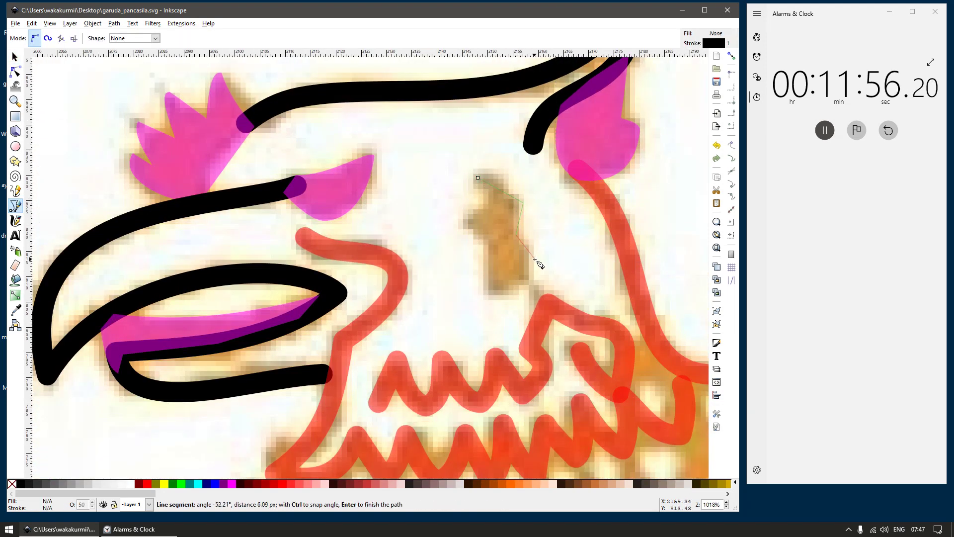
click(528, 284)
click(481, 300)
click(484, 244)
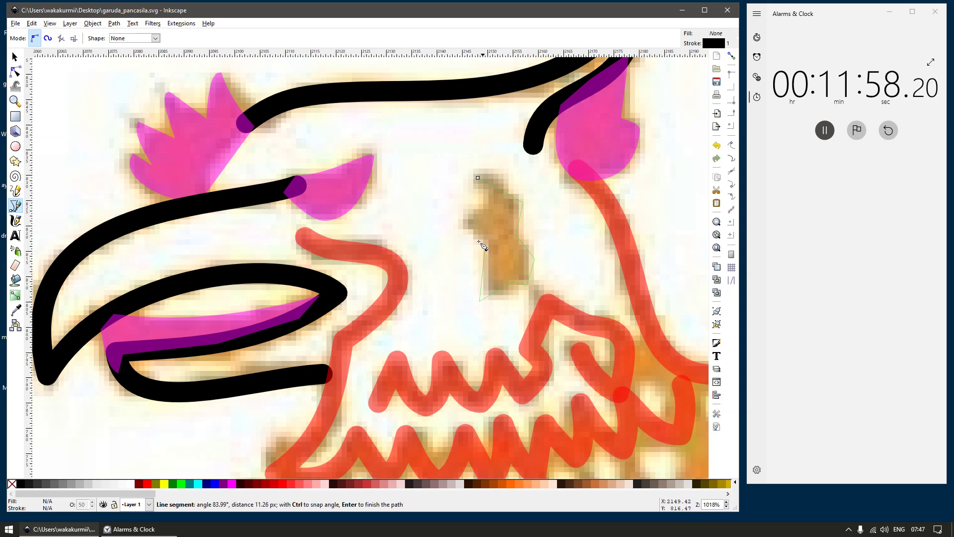
click(466, 222)
click(478, 178)
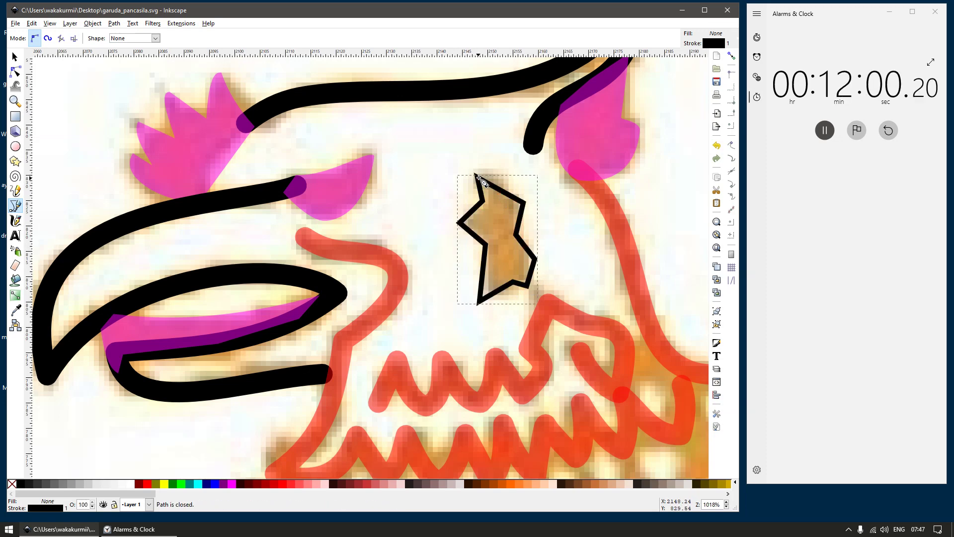
Step: Copy the eye patch's semi-transparent magenta fill style onto the ear patch outline
key(s)
click(365, 194)
click(516, 199)
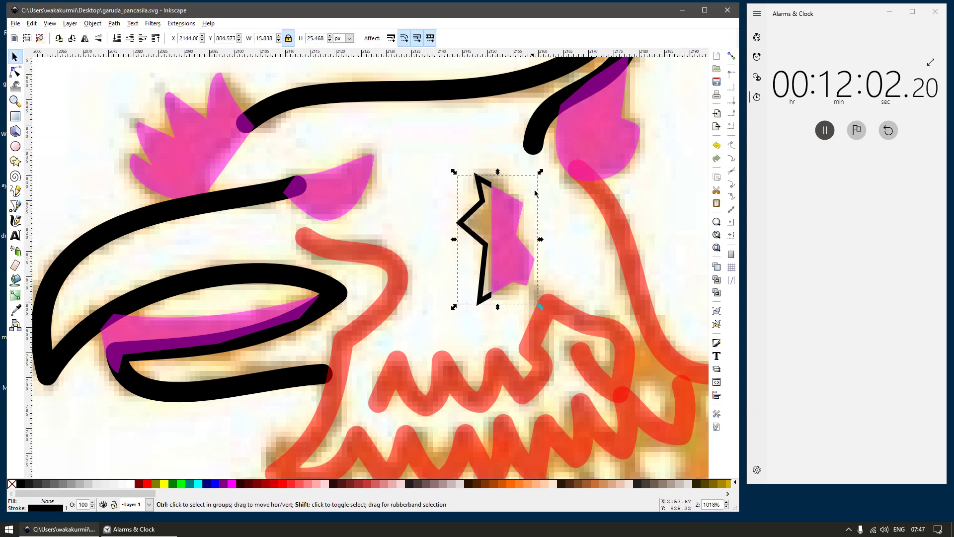
key(ctrl+shift+v)
Step: Curve the ear patch's edges between its nodes to match the reference
alt+click(512, 215)
double_click(504, 209)
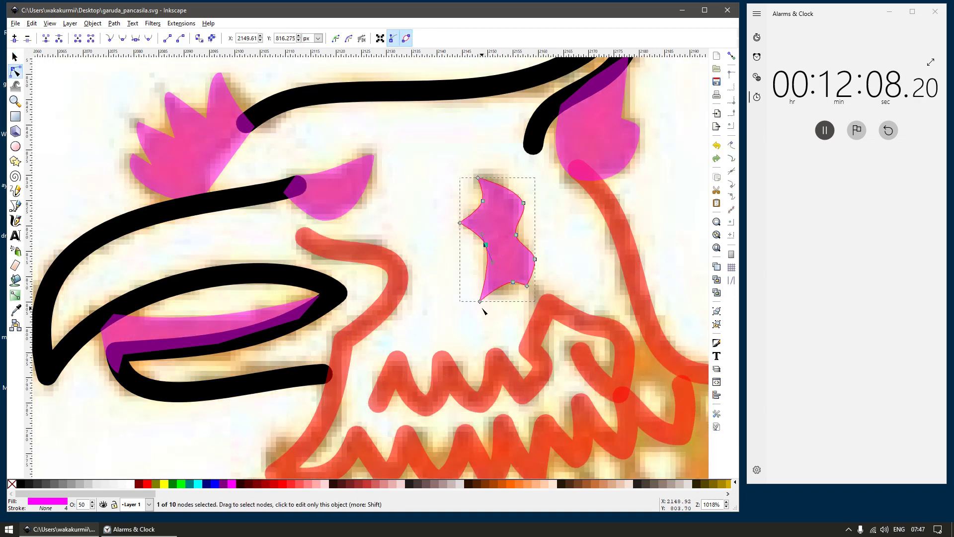
key(s)
Step: Draw an open 17-node zigzag along the next row of neck feathers, from the pointed front feather to the rear of the neck
scroll(534, 282, down, 3)
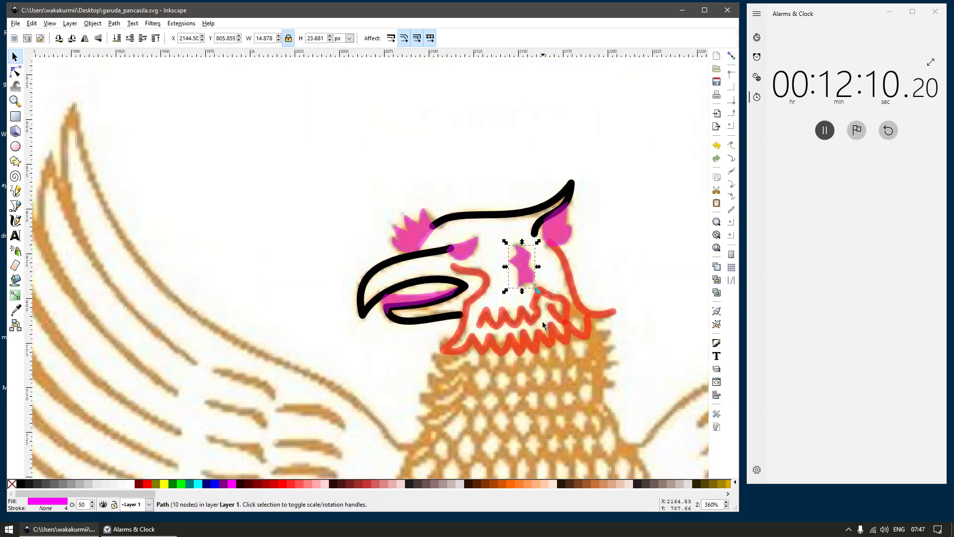
scroll(541, 321, down, 5)
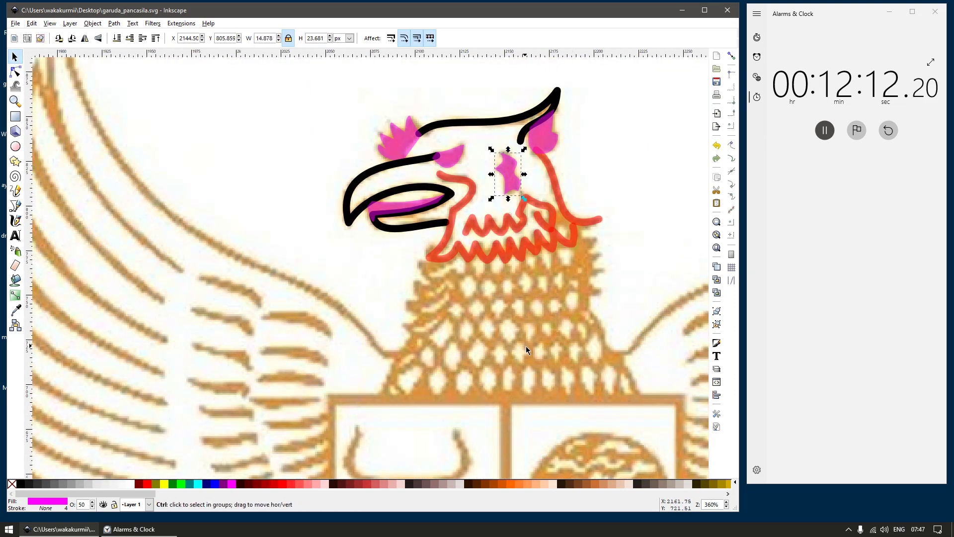
scroll(526, 346, up, 1)
key(b)
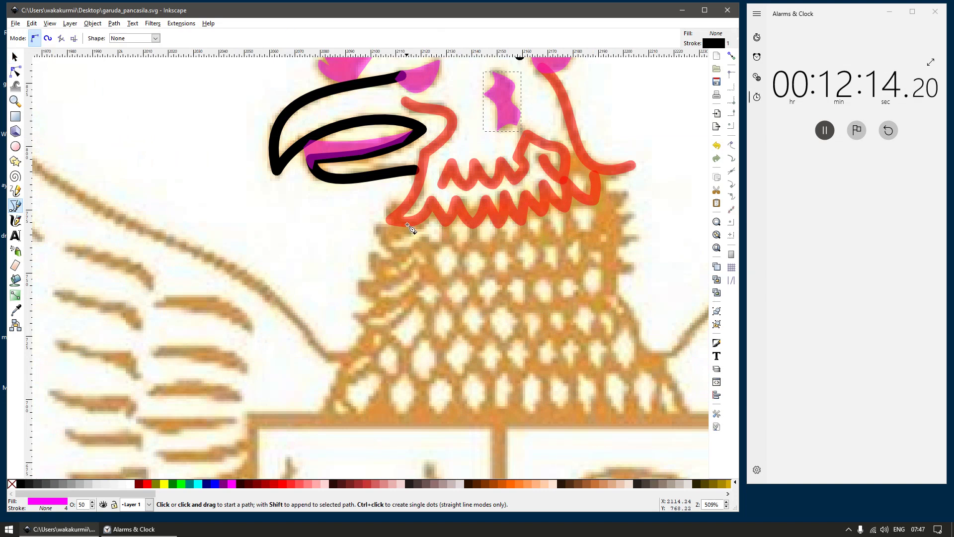
click(408, 222)
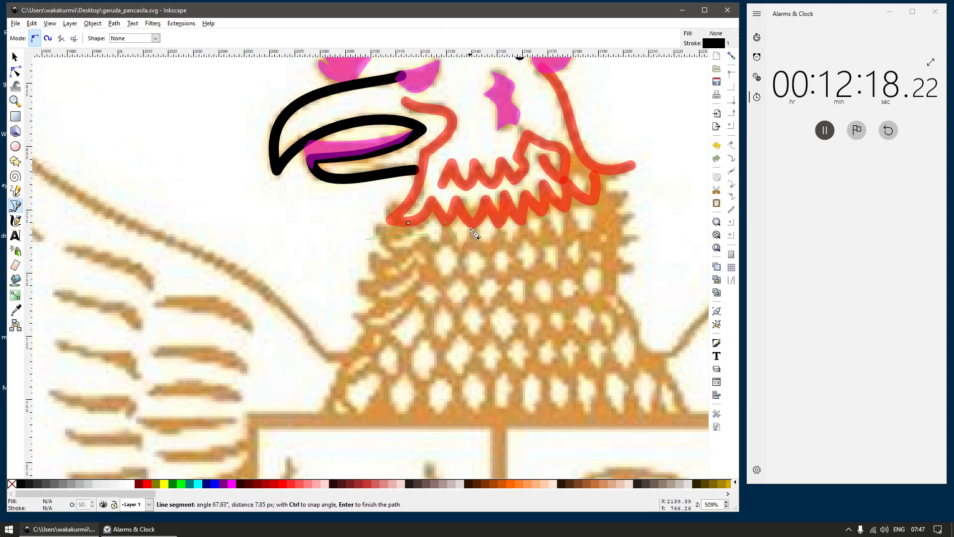
click(498, 225)
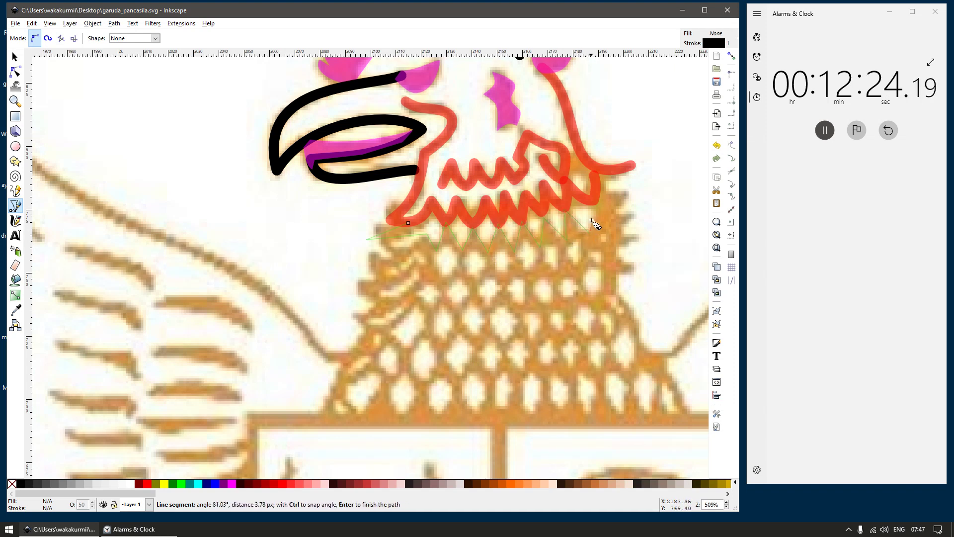
key(Return)
Step: Adjust the upper neck-feather edge's rear end at the nape line and copy its semi-transparent red stroke style onto the new zigzag
key(s)
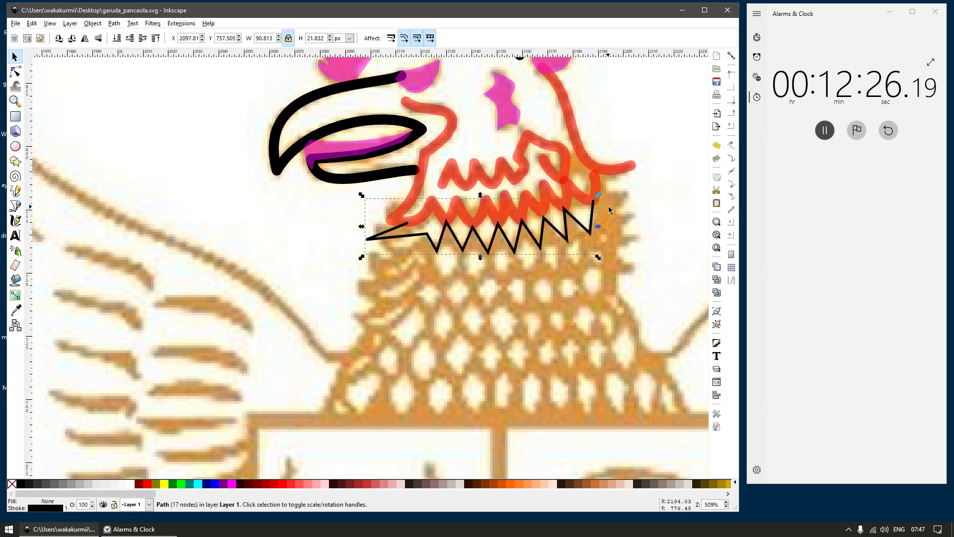
double_click(594, 175)
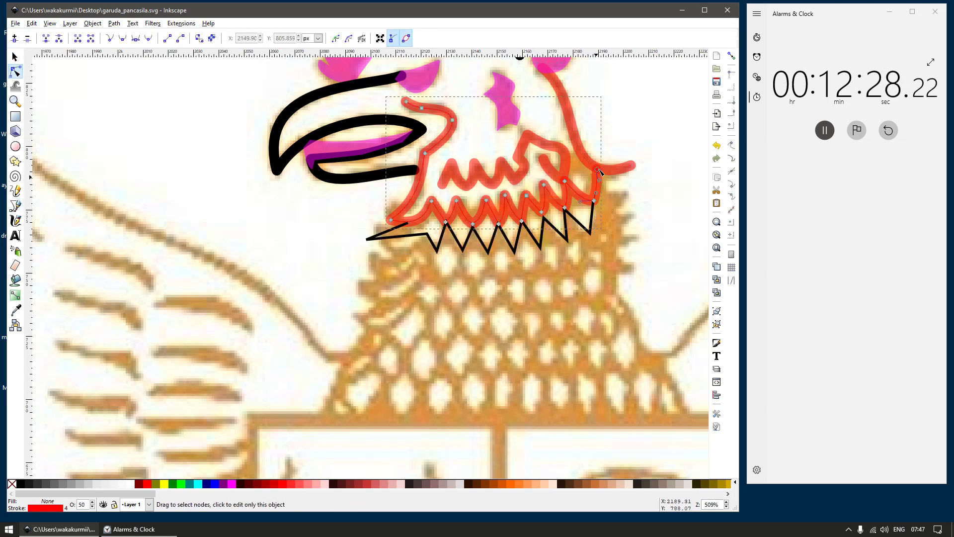
drag(595, 178, 596, 169)
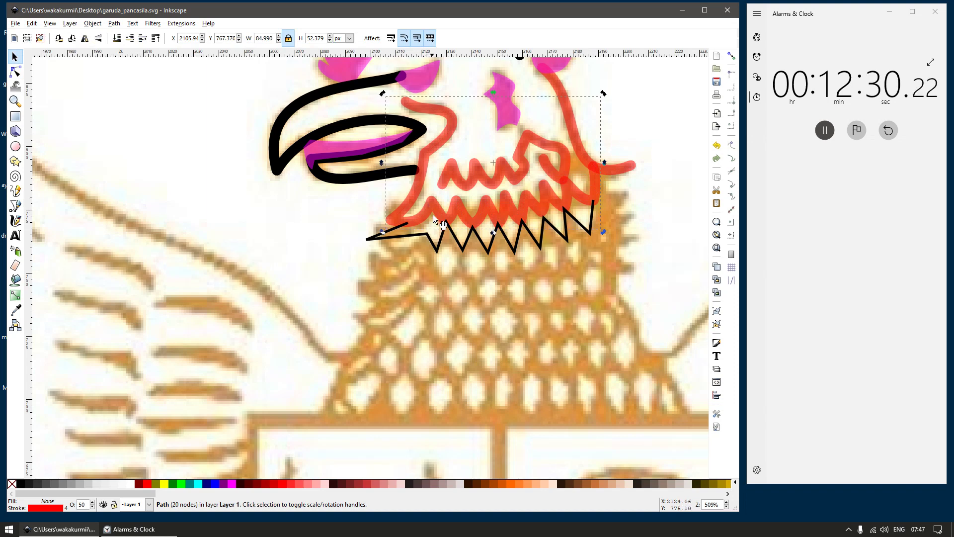
click(439, 250)
key(ctrl+shift+v)
Step: Curve the front feather of the new zigzag, moving its tip and start node onto the reference and bending the adjoining segments
scroll(438, 256, up, 2)
key(n)
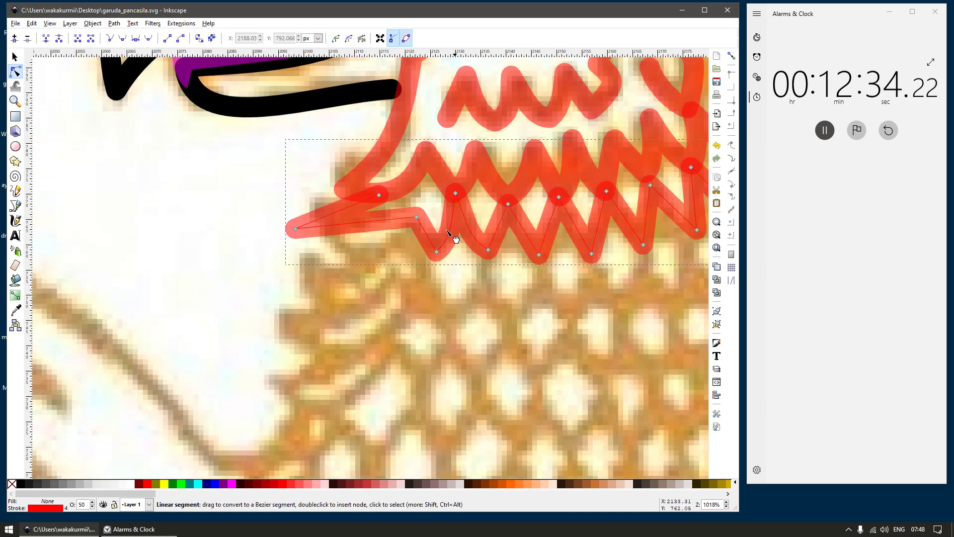
drag(304, 231, 364, 241)
scroll(381, 206, up, 2)
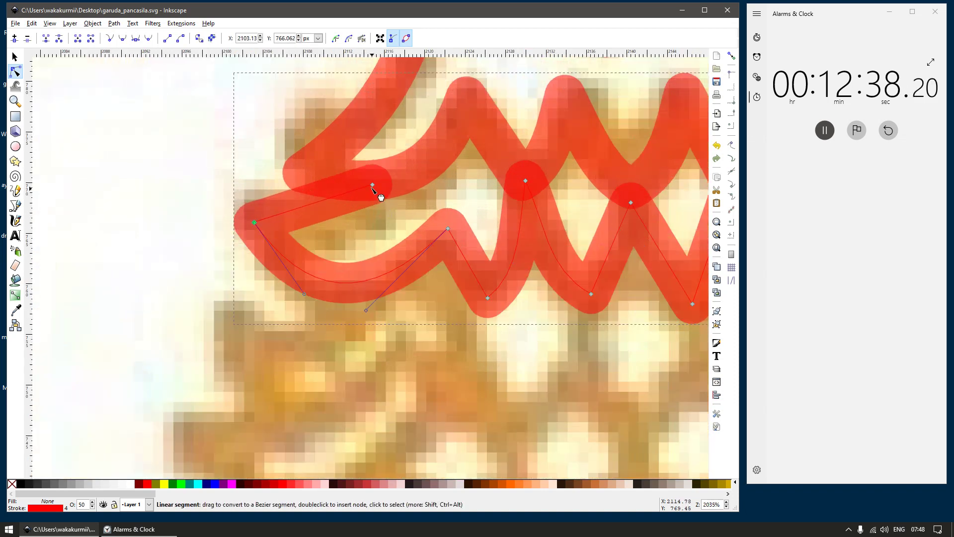
drag(387, 177, 392, 176)
drag(331, 200, 339, 218)
drag(388, 178, 377, 185)
scroll(422, 217, down, 4)
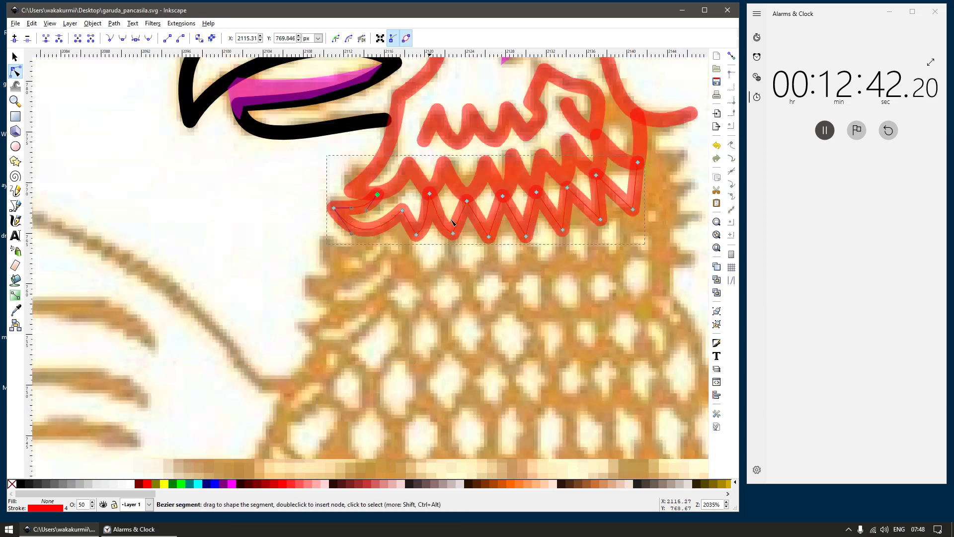
Step: Curve the middle feathers of the second zigzag, bending their straight edges and moving a peak node onto the row above
scroll(482, 232, up, 4)
click(434, 222)
drag(426, 208, 439, 217)
drag(449, 159, 449, 147)
drag(553, 213, 505, 234)
key(s)
key(n)
scroll(497, 253, right, 4)
scroll(496, 254, up, 1)
drag(472, 160, 470, 148)
drag(457, 236, 462, 235)
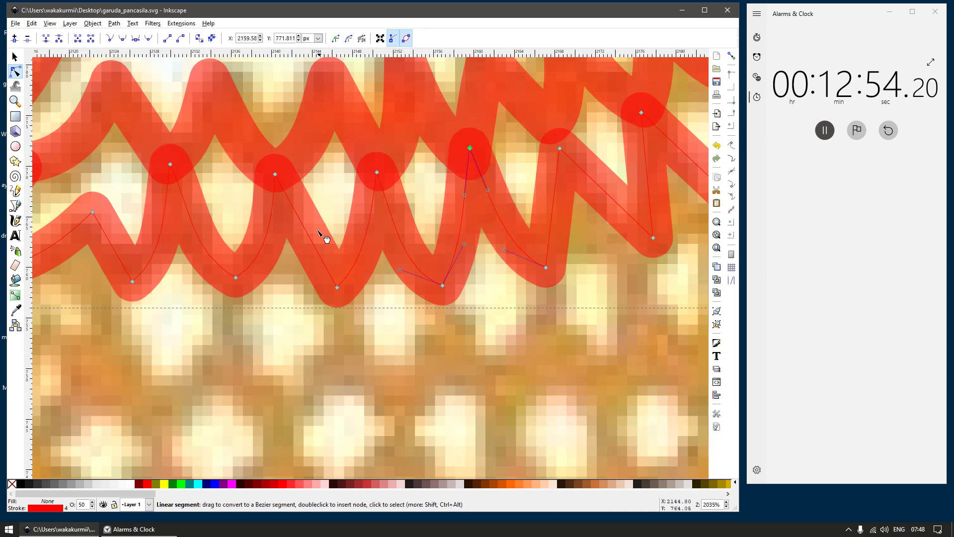
Step: Curve the rear feathers of the same zigzag, raising a peak node to meet the row above and bending the adjoining segments
drag(316, 246, 315, 255)
drag(470, 248, 333, 276)
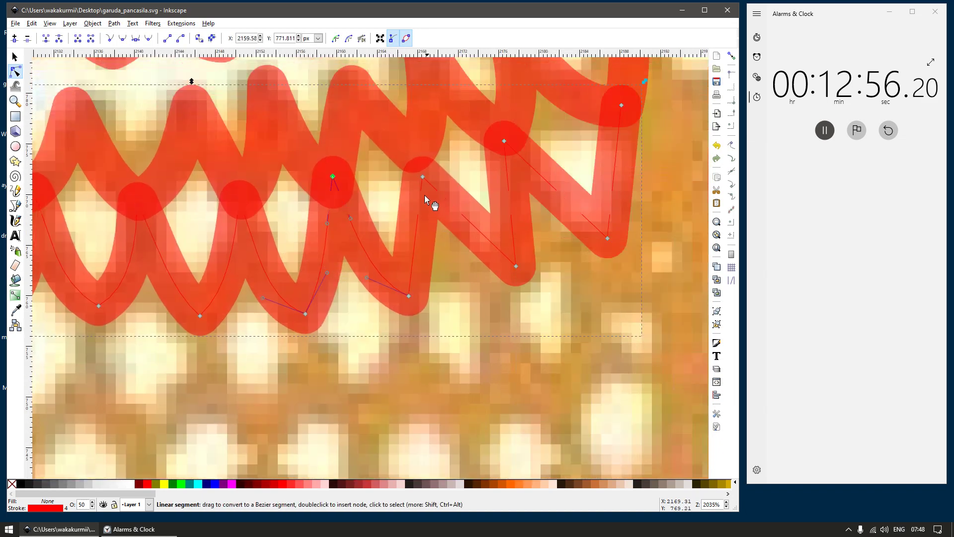
drag(421, 178, 415, 158)
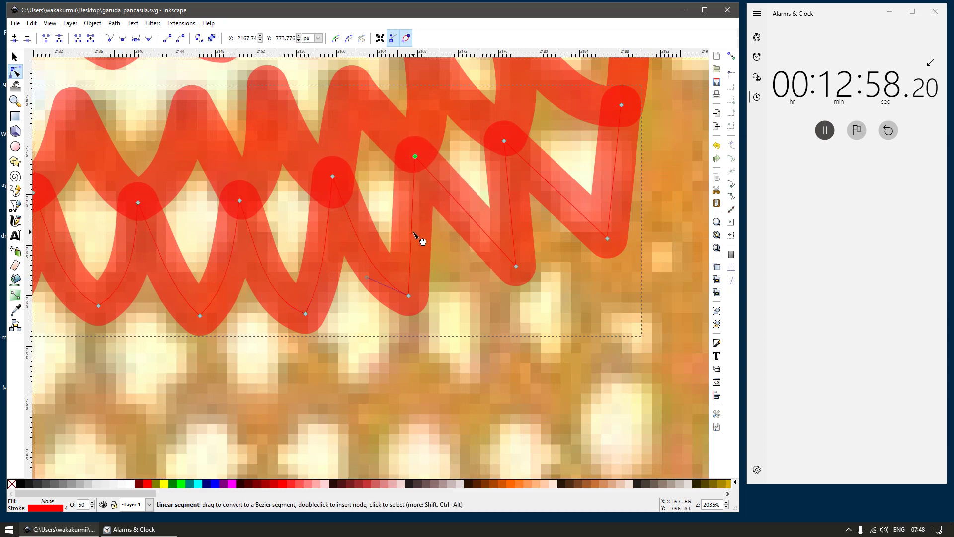
drag(422, 241, 424, 237)
drag(480, 229, 480, 257)
drag(513, 221, 521, 222)
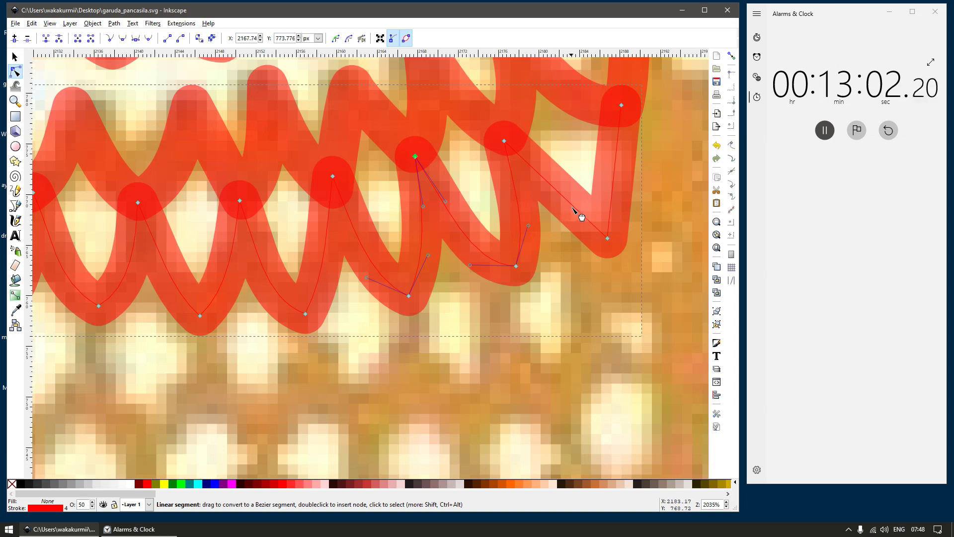
drag(573, 207, 567, 226)
scroll(519, 193, down, 2)
key(s)
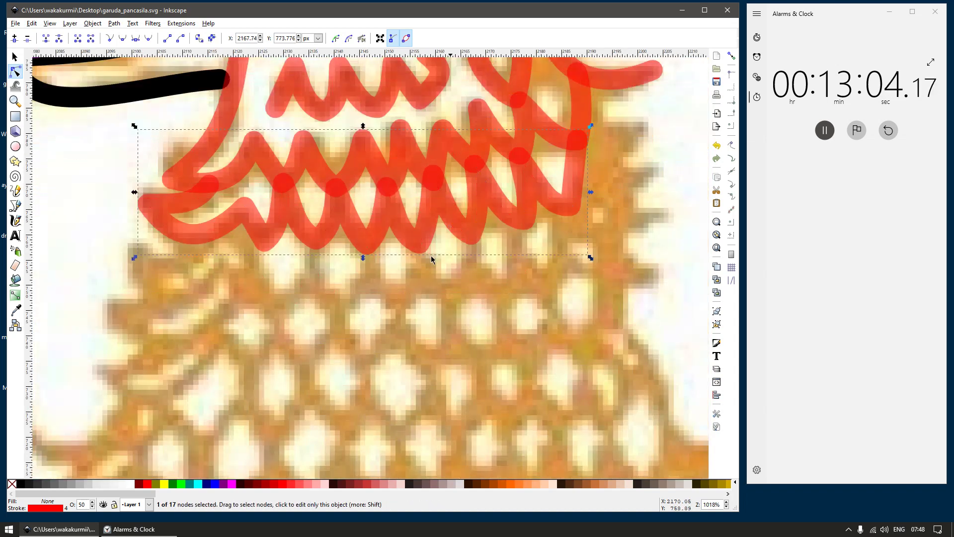
Step: Draw an open 17-node zigzag along the third row of neck feathers and paste the semi-transparent red stroke style onto it
scroll(355, 248, down, 5)
scroll(356, 307, up, 2)
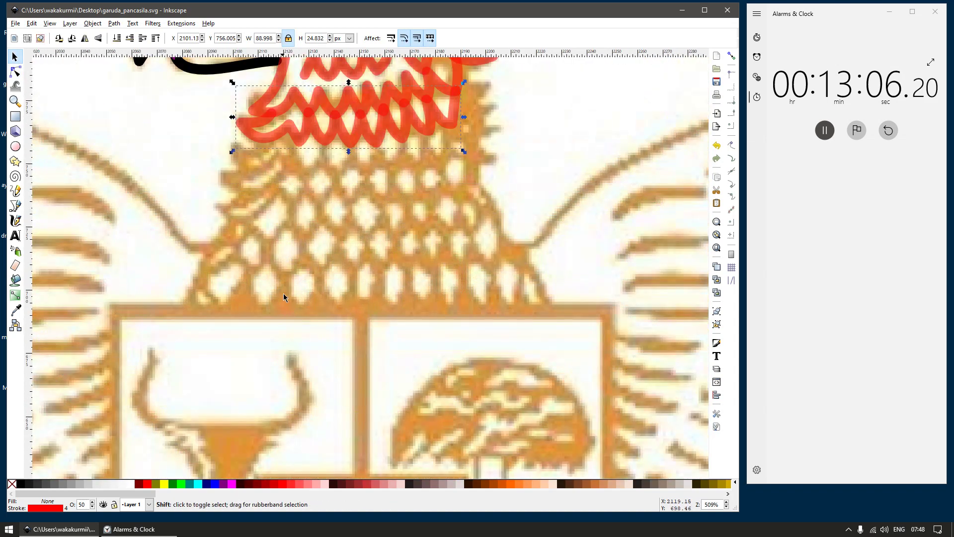
scroll(284, 293, up, 1)
key(b)
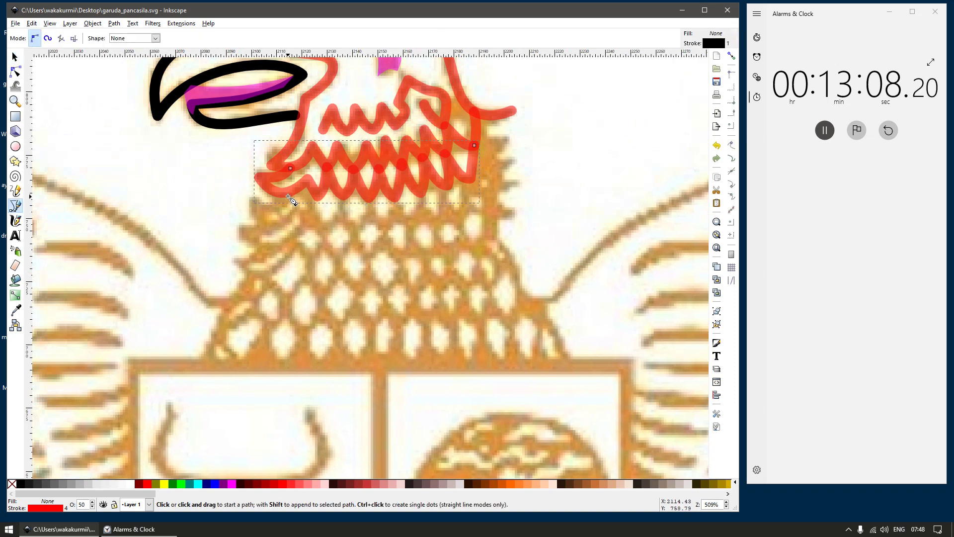
click(288, 196)
click(241, 216)
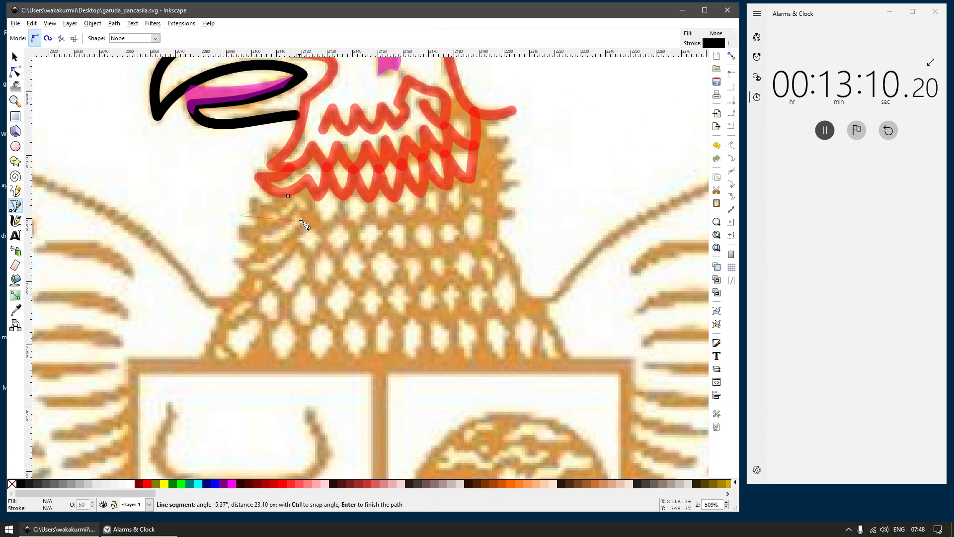
click(361, 232)
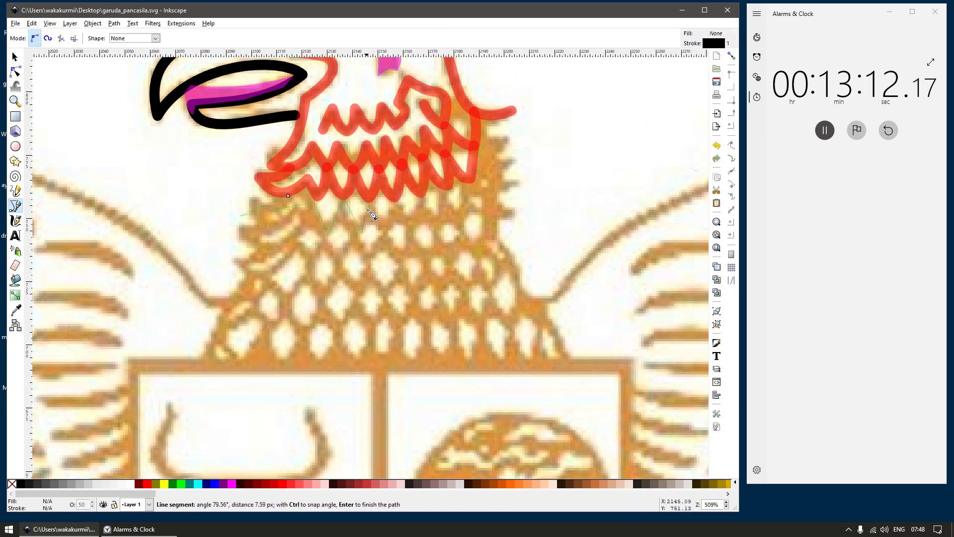
click(374, 202)
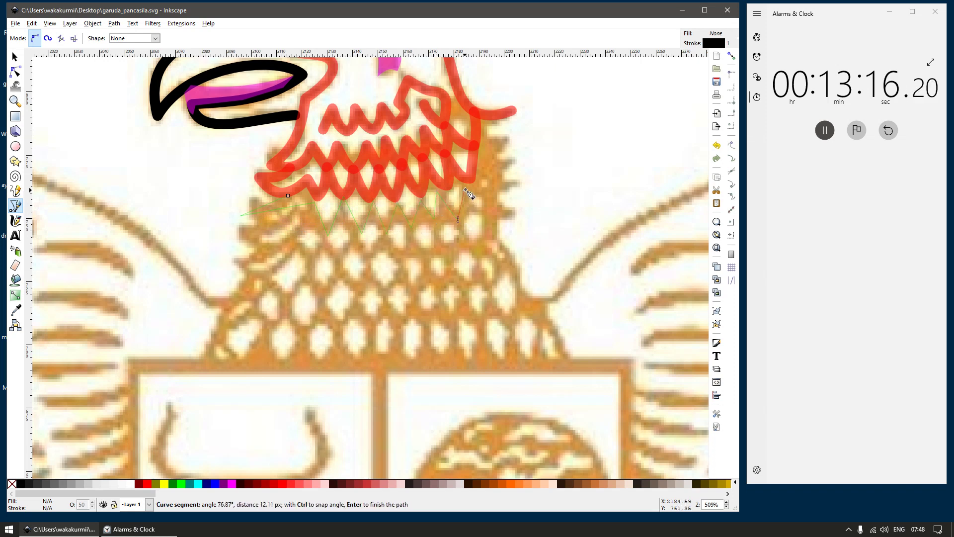
double_click(493, 194)
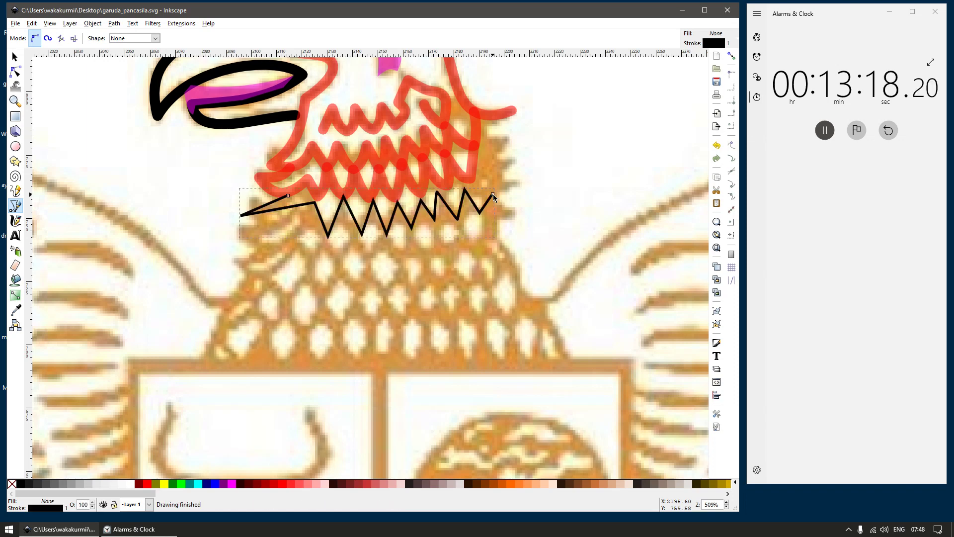
key(s)
key(ctrl+shift+v)
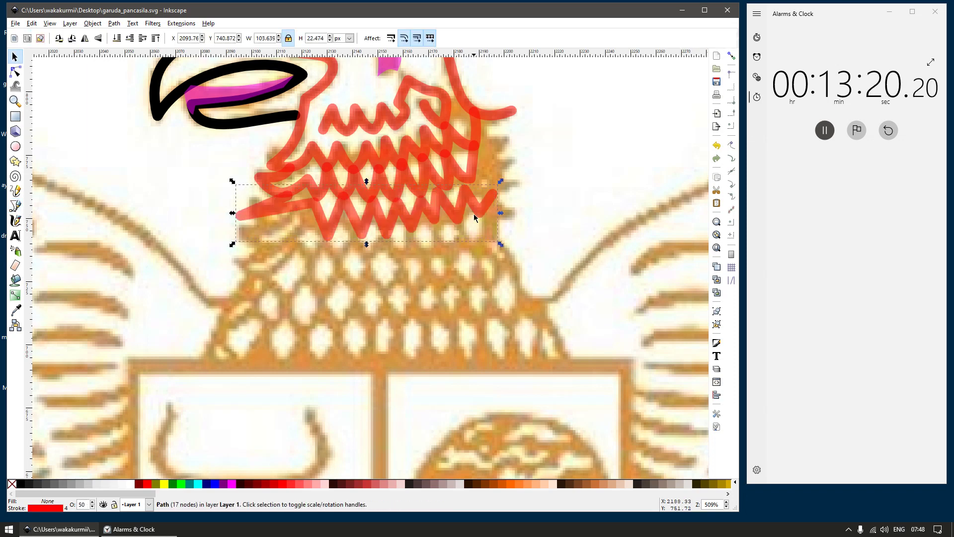
Step: Reposition the end, valley and peak nodes at the rear of the third zigzag to match the reference and curve its rear feathers
scroll(477, 216, up, 2)
key(n)
drag(465, 223, 464, 222)
key(s)
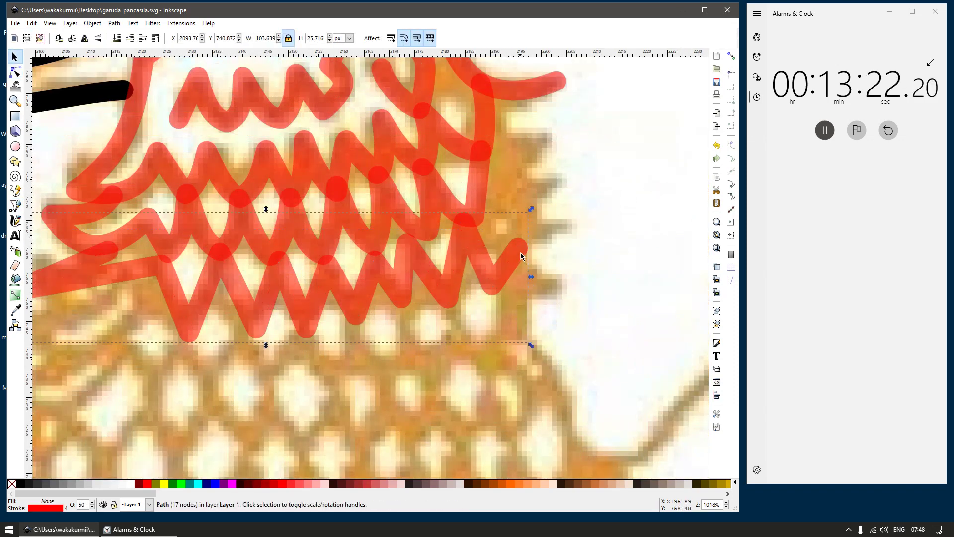
key(n)
drag(518, 248, 518, 236)
drag(491, 285, 508, 279)
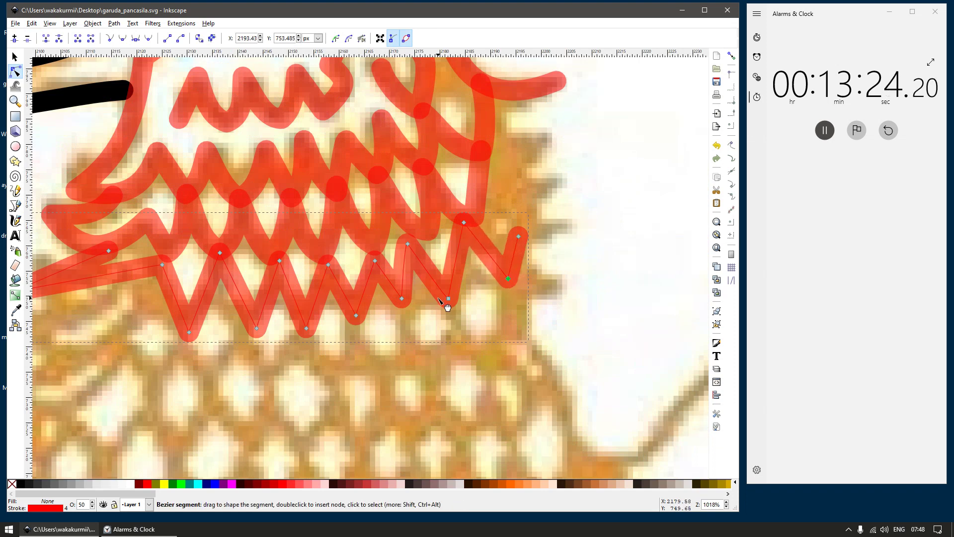
drag(450, 300, 454, 299)
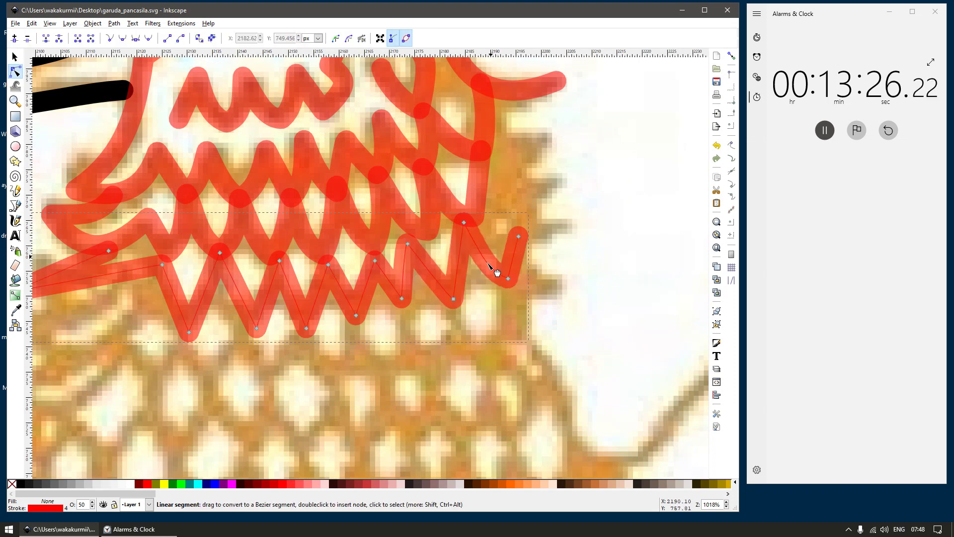
drag(408, 243, 422, 238)
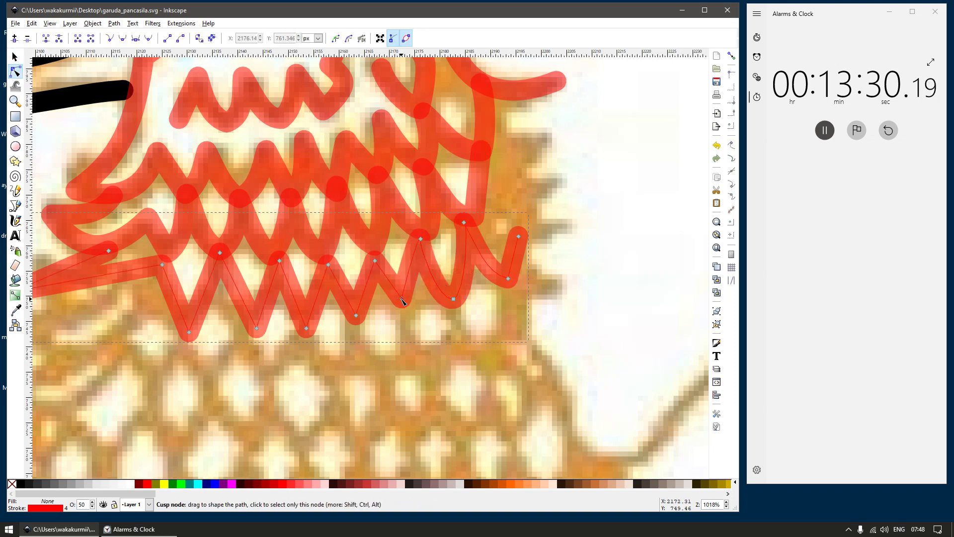
drag(401, 298, 407, 308)
key(Escape)
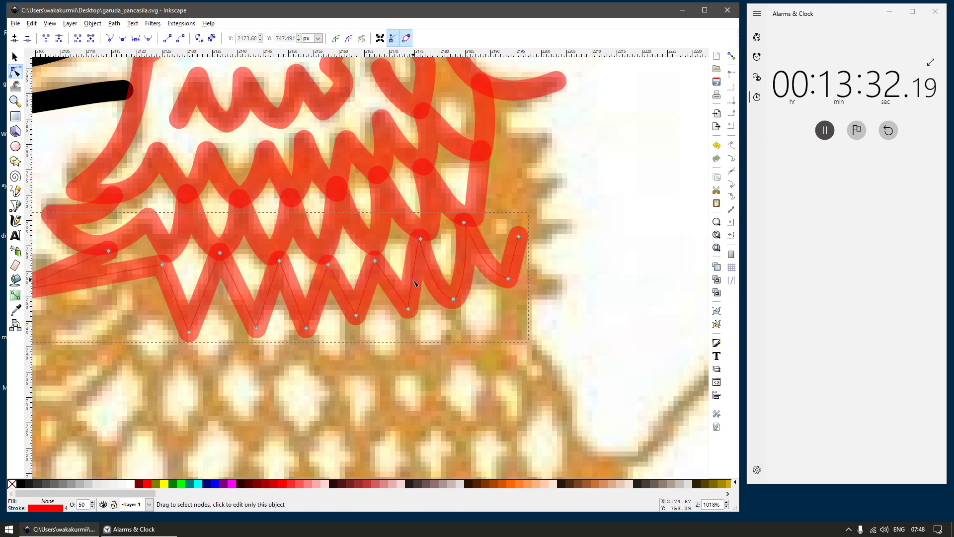
Step: Move two peak nodes toward the rear of the third zigzag onto the row above and curve the feather edges beside them
ctrl+scroll(418, 284, up, 2)
drag(428, 198, 432, 224)
drag(428, 179, 429, 239)
drag(337, 242, 332, 219)
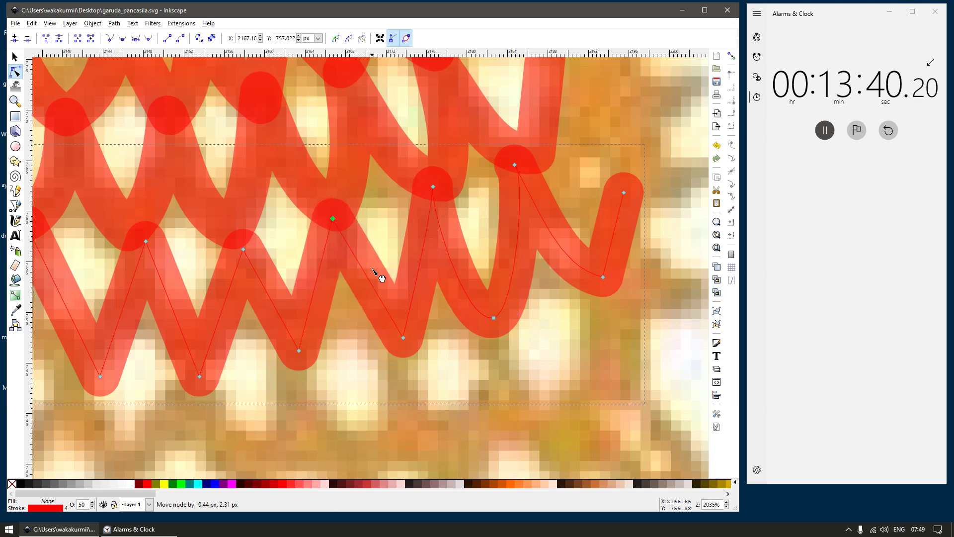
key(space)
key(space)
drag(368, 282, 326, 313)
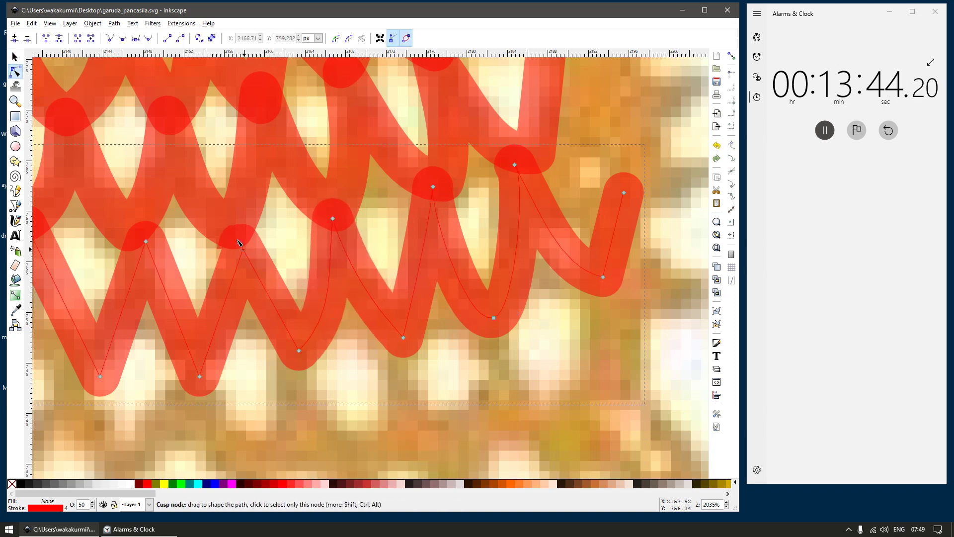
drag(238, 242, 228, 226)
drag(274, 300, 264, 309)
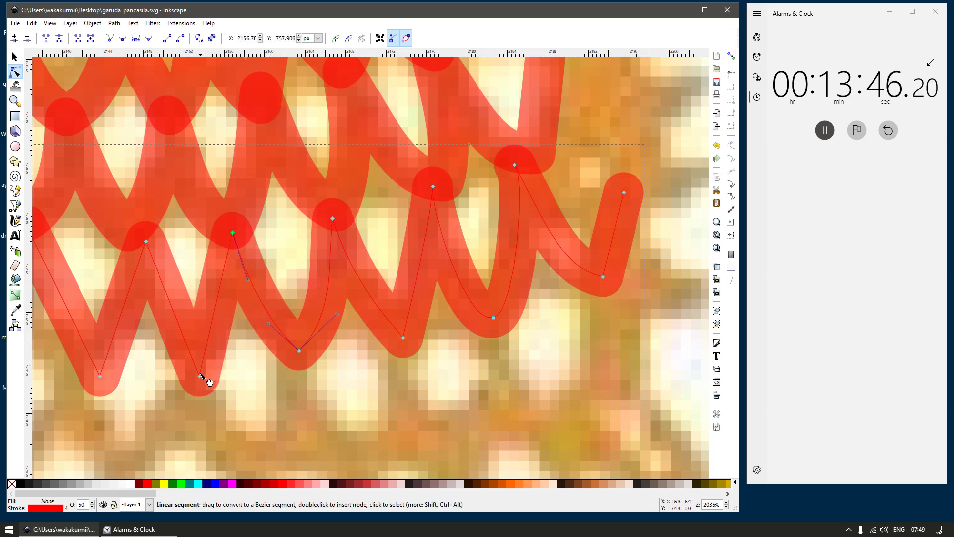
Step: Adjust the valley and peak nodes of the third zigzag's middle feathers and bend their straight edges into curves
drag(200, 376, 198, 366)
drag(213, 309, 170, 323)
drag(146, 241, 130, 236)
drag(163, 269, 325, 227)
click(276, 342)
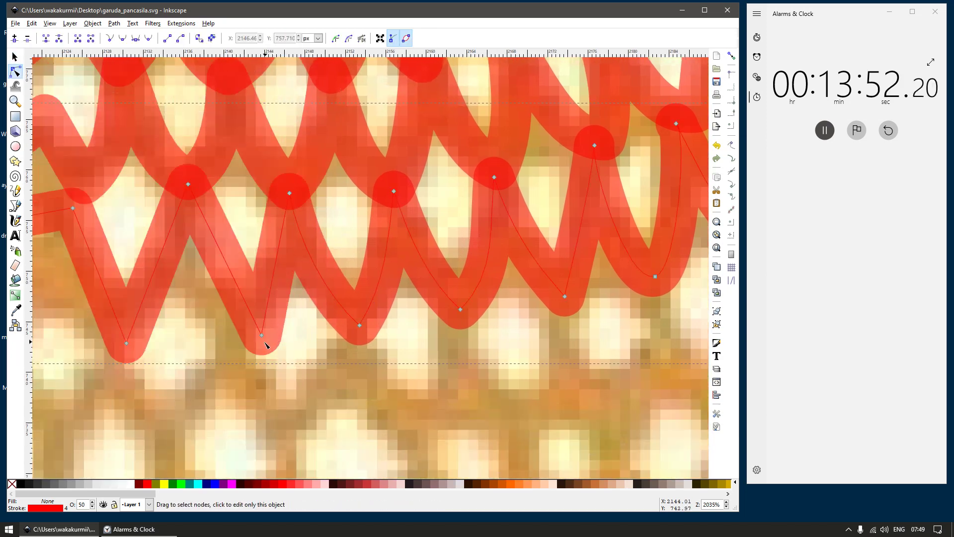
drag(262, 338, 237, 327)
drag(262, 276, 270, 281)
drag(214, 262, 203, 272)
Step: Curve both edges of the V-shaped feather behind the front feather, aligning its valley and front peak nodes with the reference
drag(190, 292, 358, 255)
click(284, 332)
drag(294, 312, 284, 308)
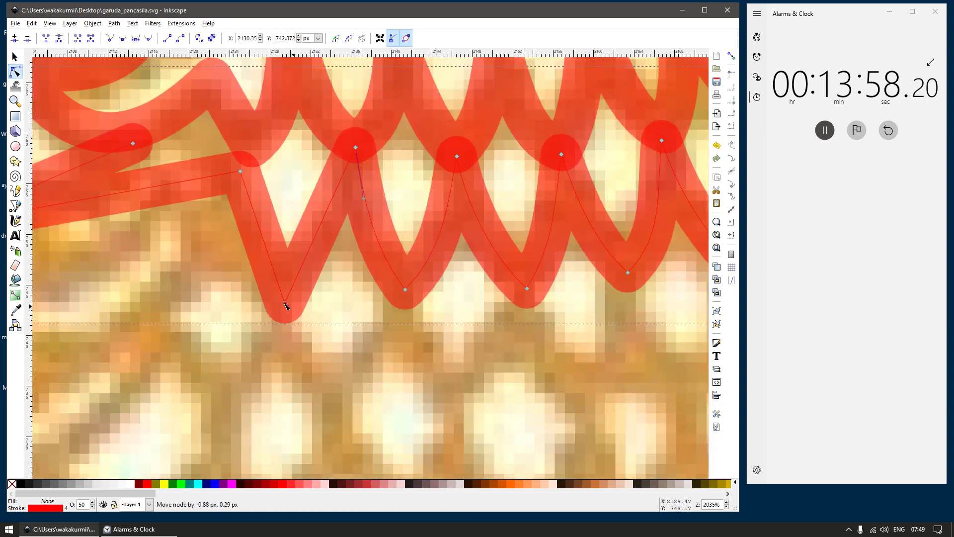
drag(323, 228, 326, 235)
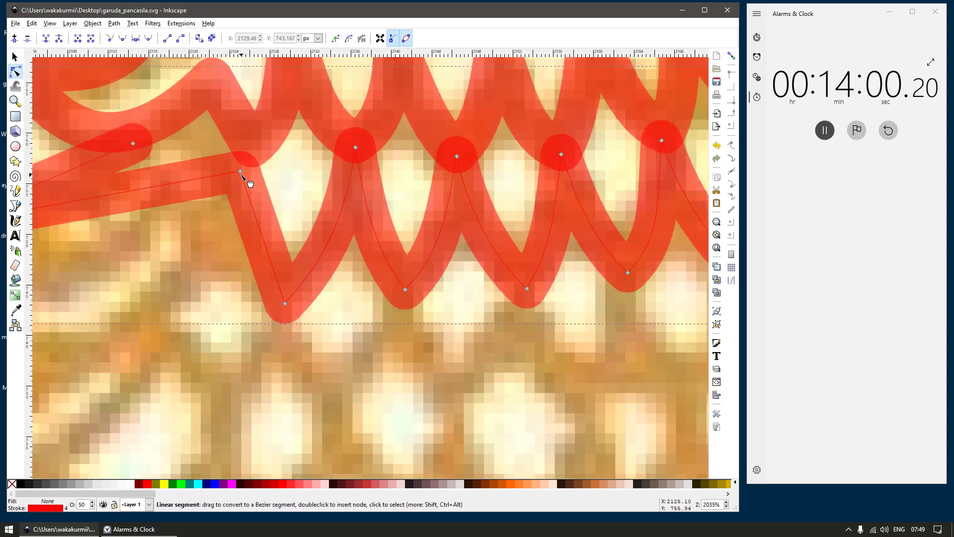
drag(241, 172, 243, 157)
drag(263, 230, 246, 239)
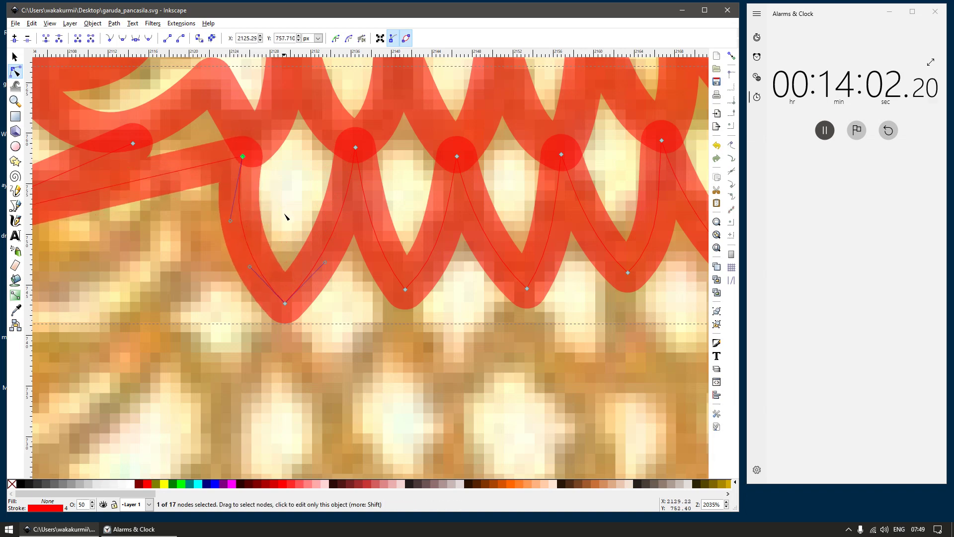
Step: Move the tip of the third row's front feather onto the reference and bow its upper and lower edges downward
scroll(285, 221, down, 3)
scroll(221, 229, up, 1)
click(226, 229)
scroll(225, 204, up, 2)
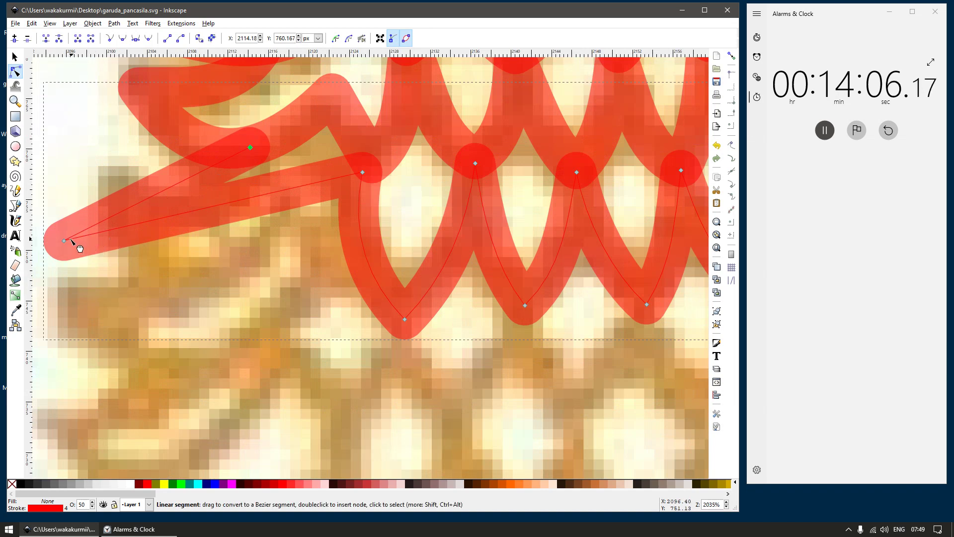
drag(65, 240, 118, 194)
key(space)
key(space)
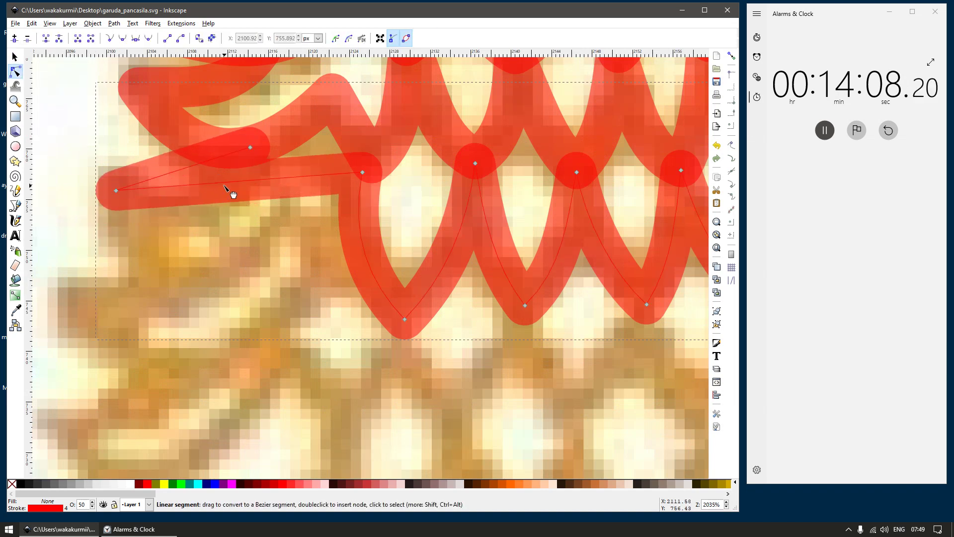
drag(225, 187, 188, 278)
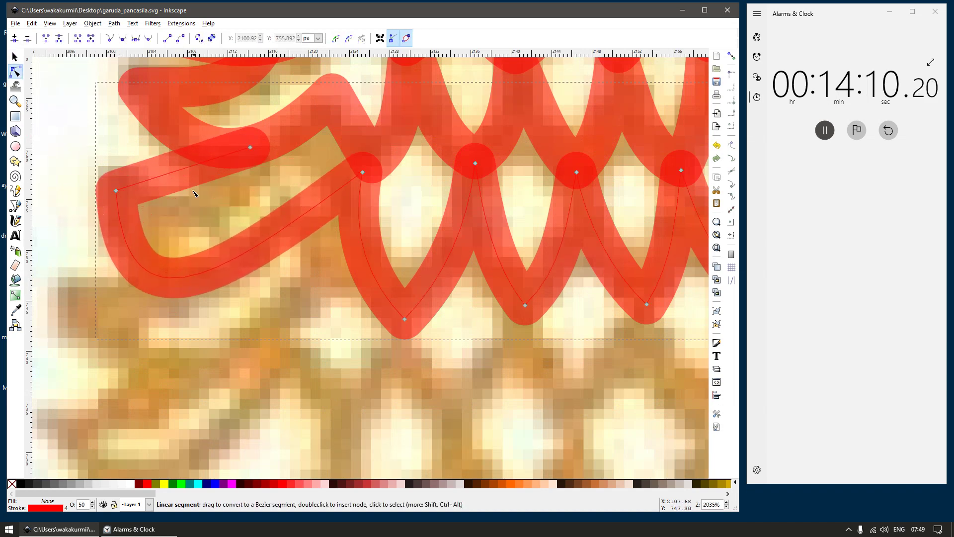
drag(182, 171, 202, 208)
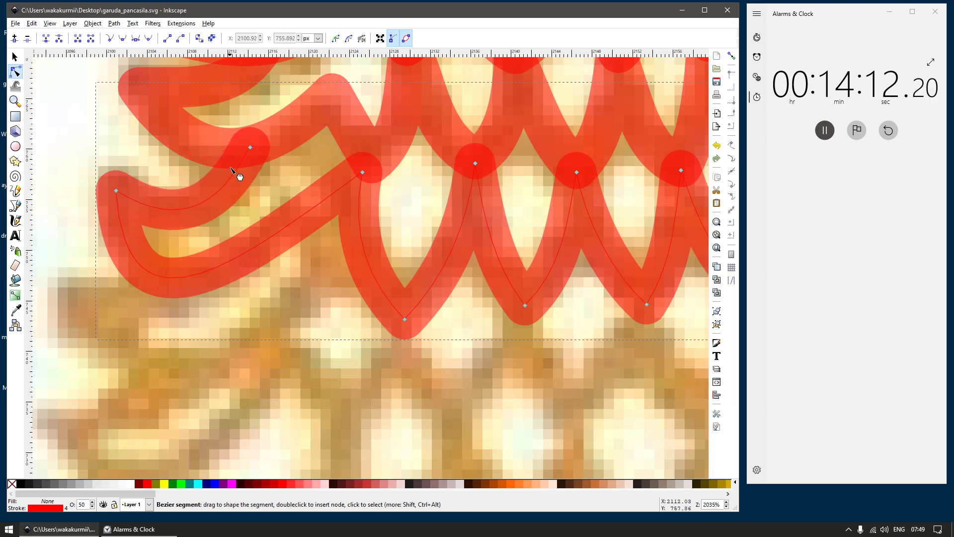
Step: Add a node on the front feather's lower edge and delete the segment linking it to the first V-shaped feather
scroll(268, 159, down, 3)
key(space)
scroll(275, 195, up, 2)
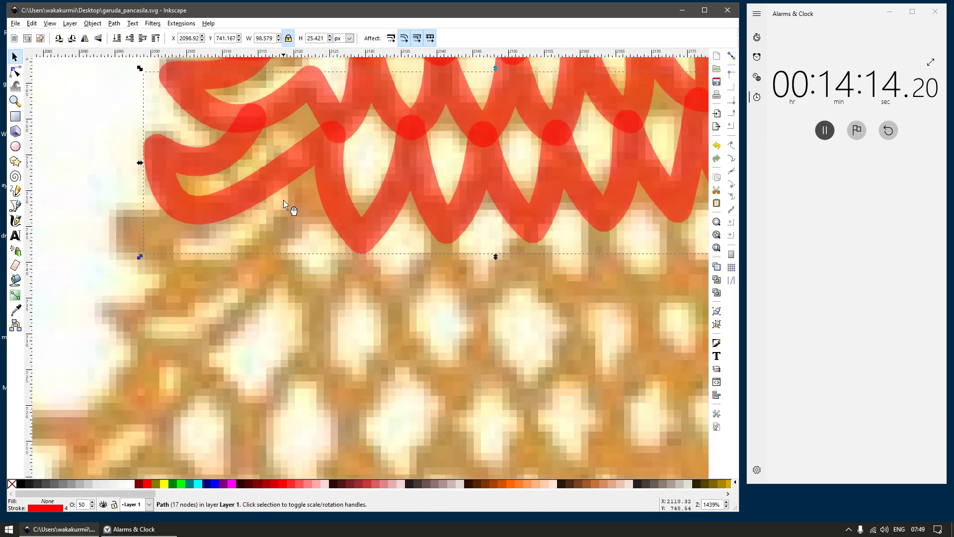
scroll(288, 198, down, 4)
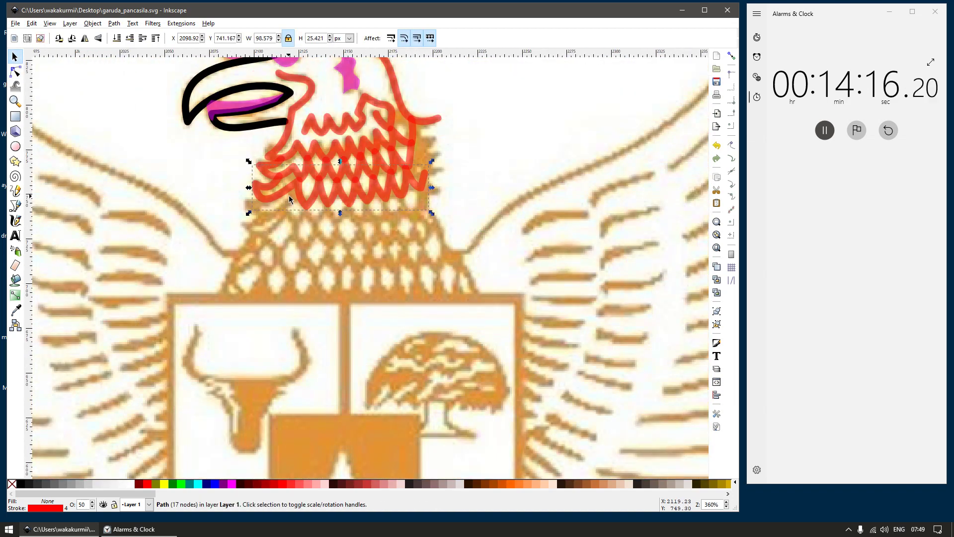
drag(288, 197, 308, 261)
key(ctrl+z)
scroll(294, 212, up, 2)
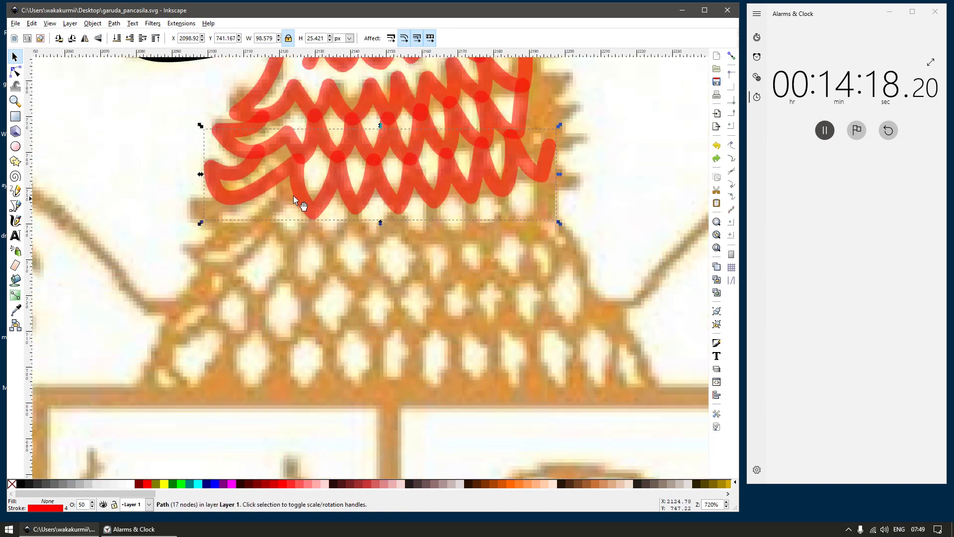
key(n)
double_click(276, 184)
drag(277, 185, 263, 198)
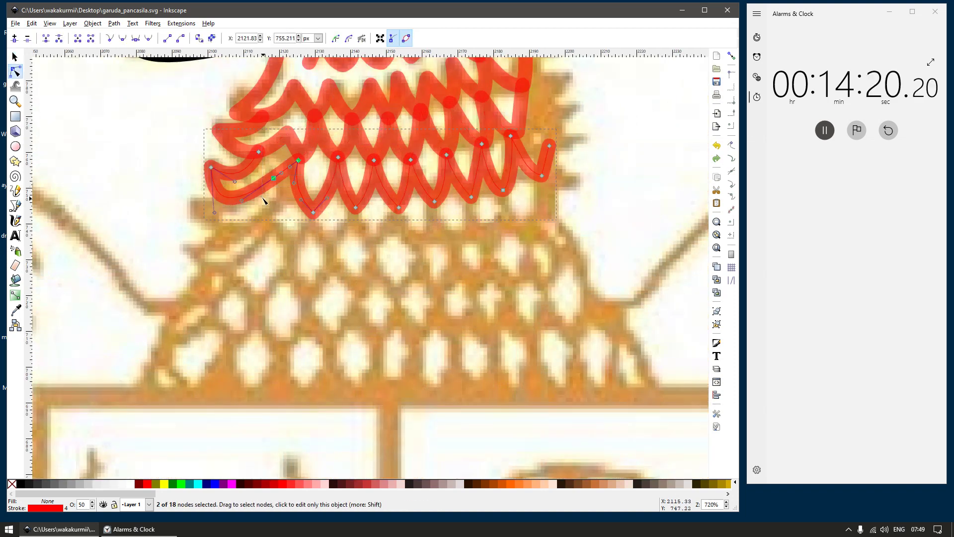
key(alt+Delete)
Step: Draw a straight-segment zigzag about 78 px wide along the fourth row of neck feathers and give it a navy blue stroke
key(s)
scroll(397, 164, down, 3)
scroll(457, 240, up, 2)
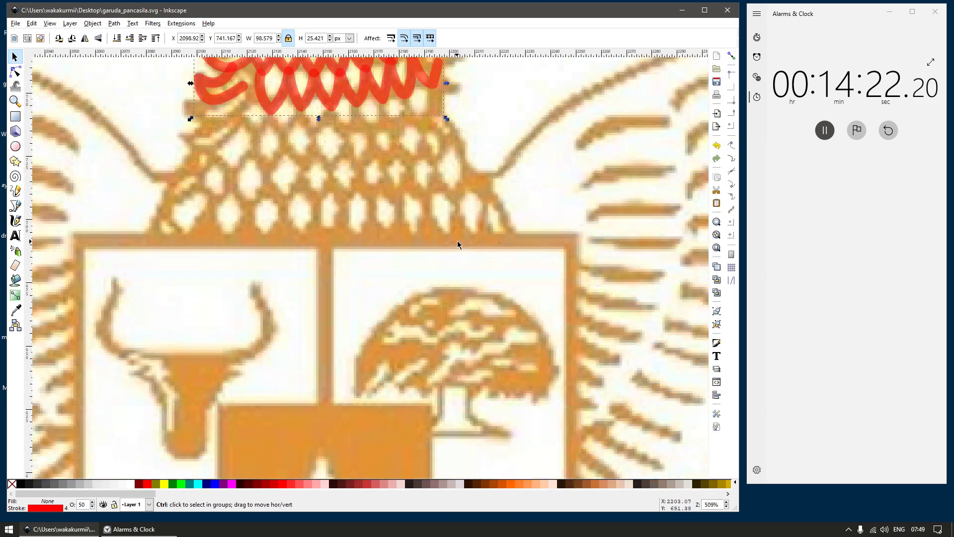
drag(295, 254, 382, 302)
scroll(336, 244, up, 1)
drag(361, 203, 390, 251)
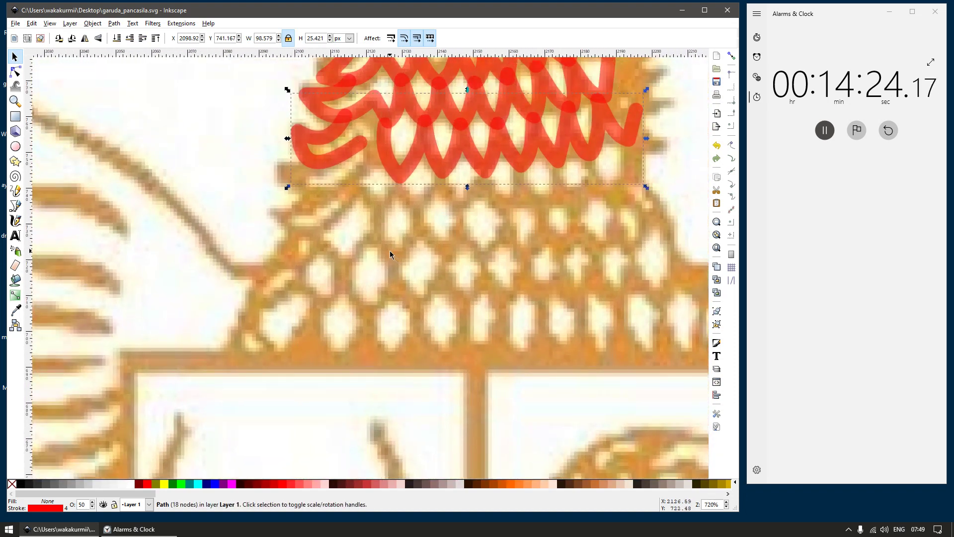
key(Escape)
drag(592, 199, 526, 215)
key(b)
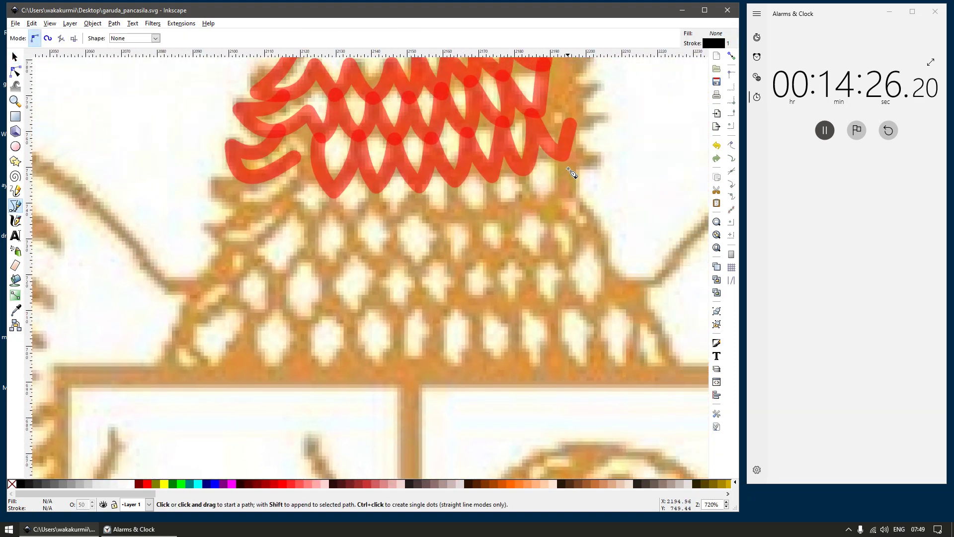
click(568, 168)
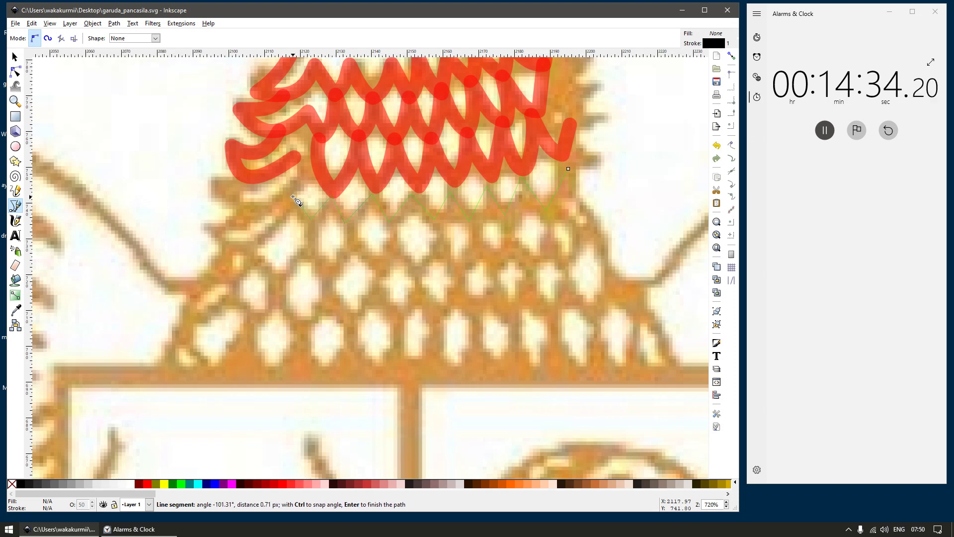
click(293, 196)
key(s)
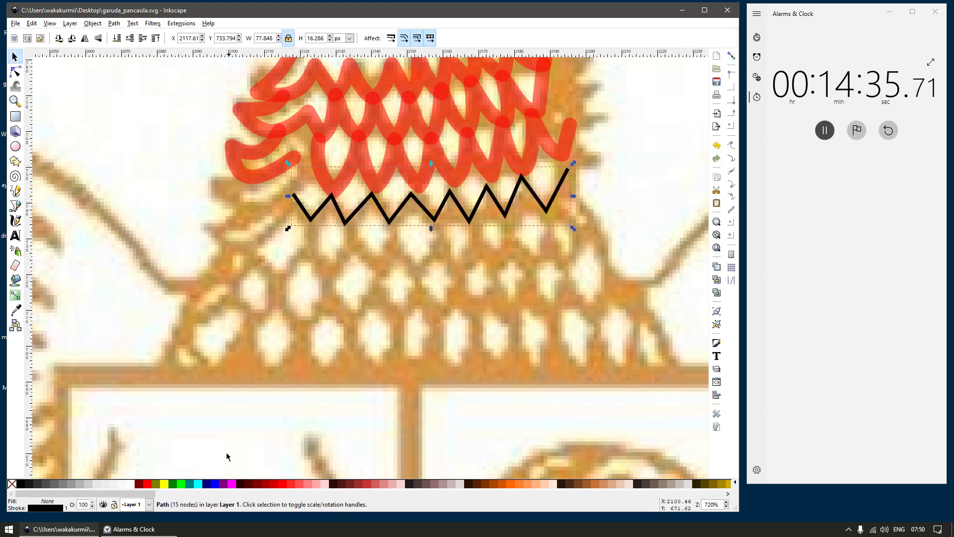
shift+click(205, 486)
Step: Draw another straight-segment zigzag from back to front along the fifth row of neck feathers, just below the navy one
key(b)
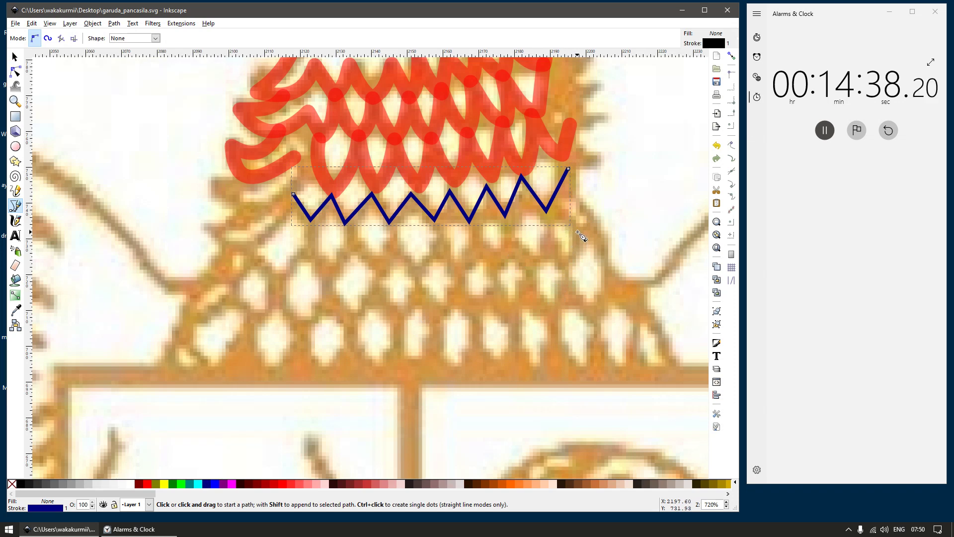
click(577, 232)
click(531, 263)
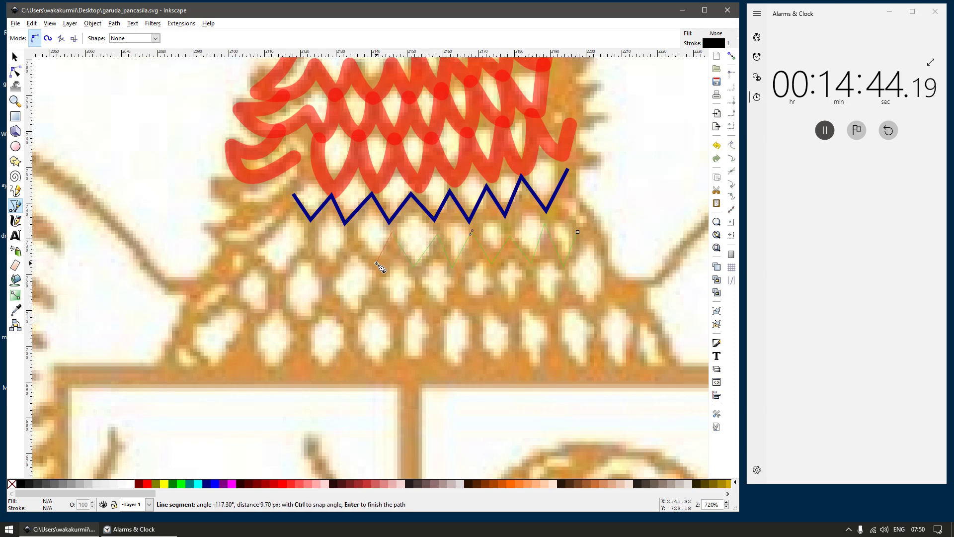
click(325, 277)
click(309, 238)
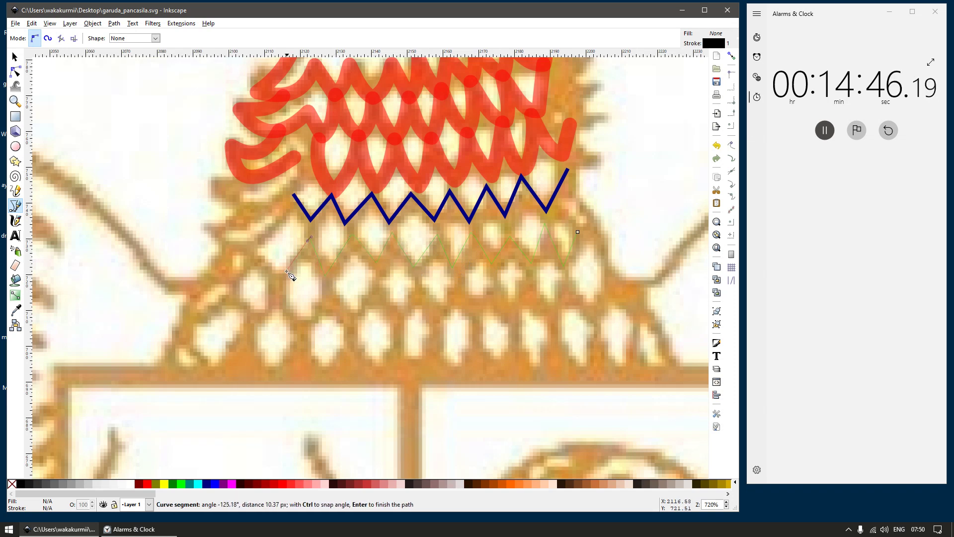
click(284, 273)
click(258, 256)
key(Return)
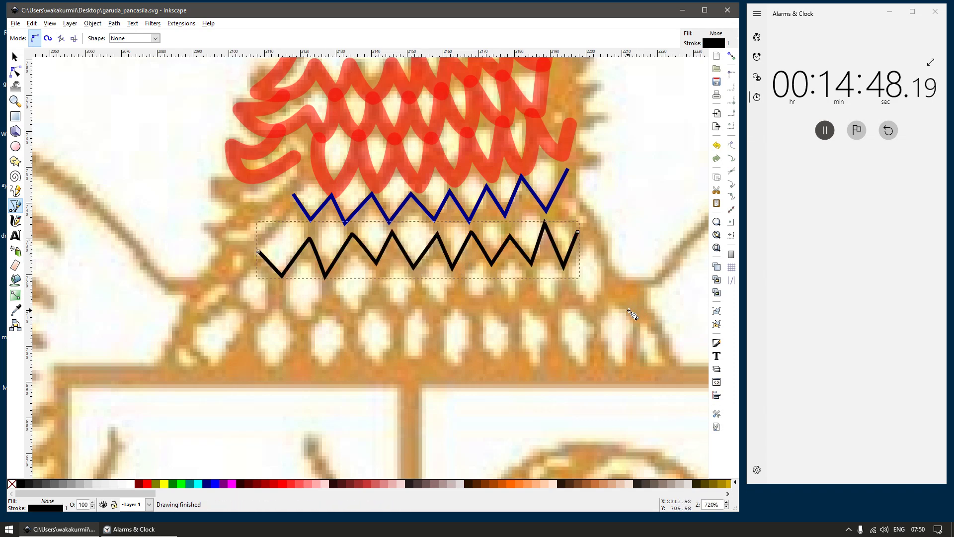
Step: Draw an open zigzag path from right to left along the neck feather row just below the black zigzag, with a green stroke
click(609, 280)
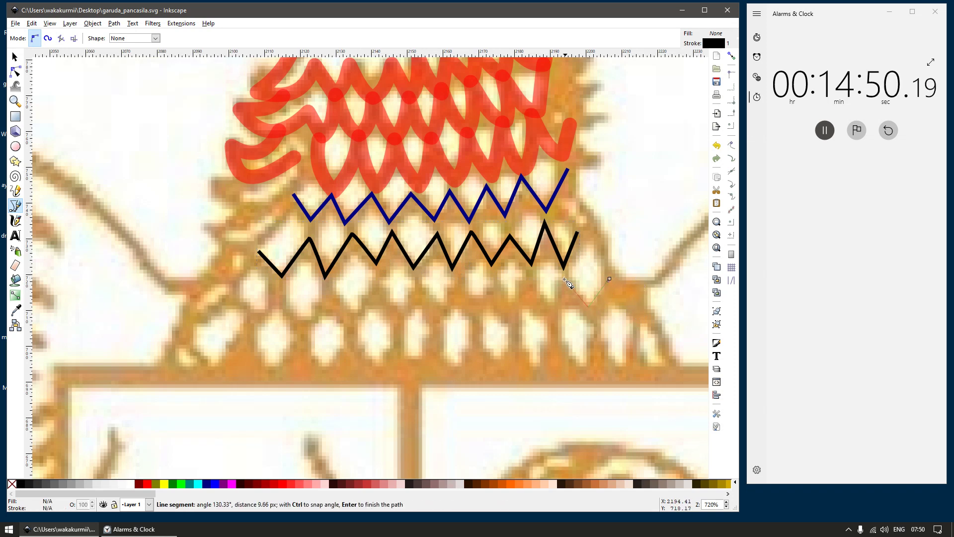
click(542, 312)
click(507, 312)
click(491, 277)
click(466, 310)
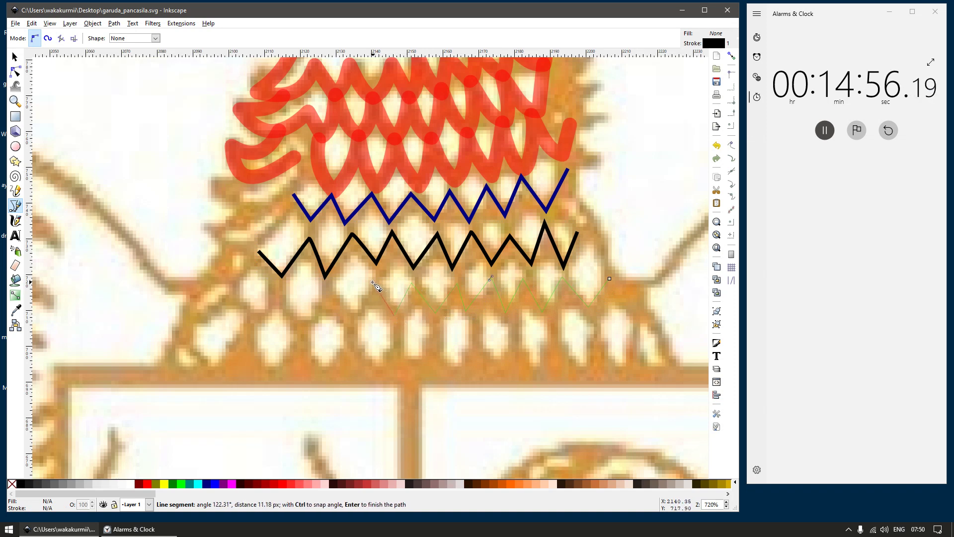
click(293, 325)
drag(277, 293, 273, 295)
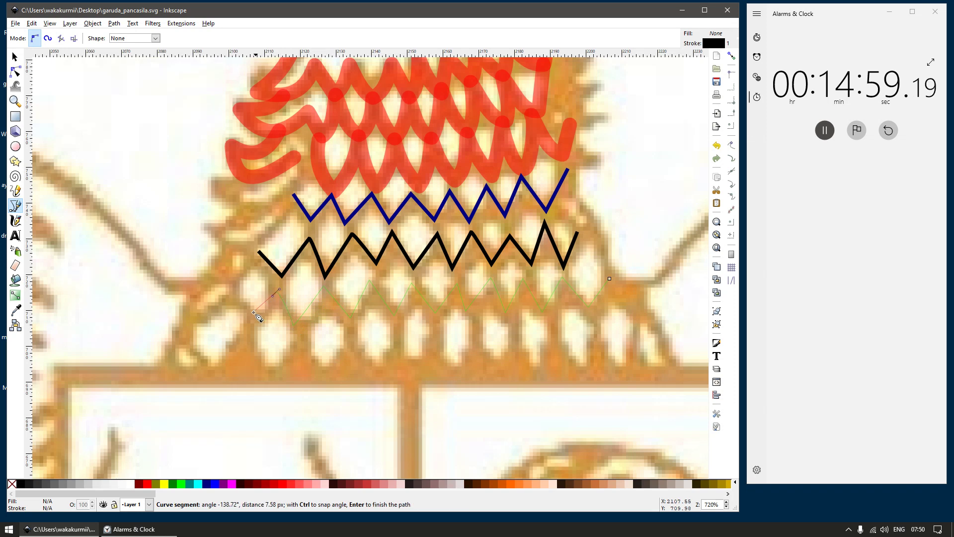
double_click(237, 291)
shift+click(179, 484)
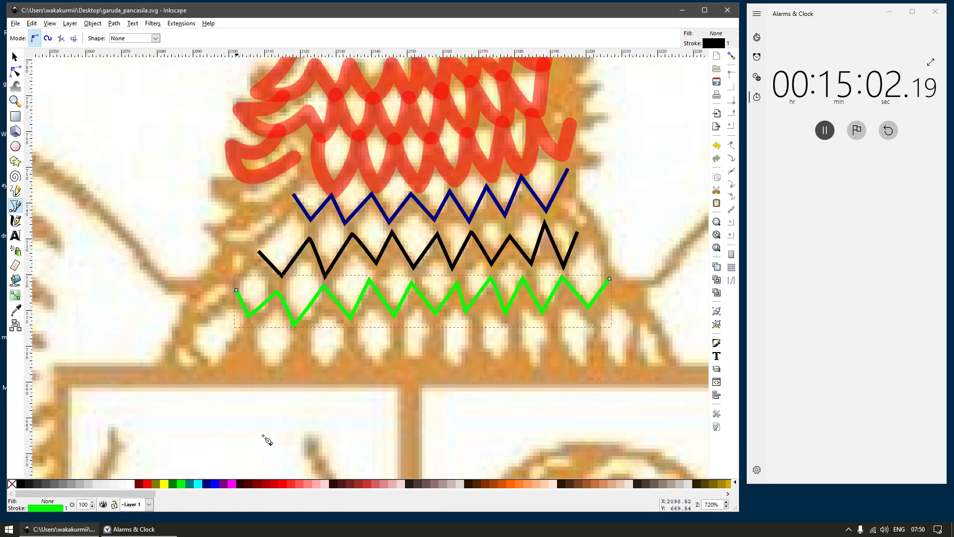
Step: Draw a taller open zigzag path from right to left along the lowest neck feather row, its points reaching below the shield's upper edge
key(s)
key(b)
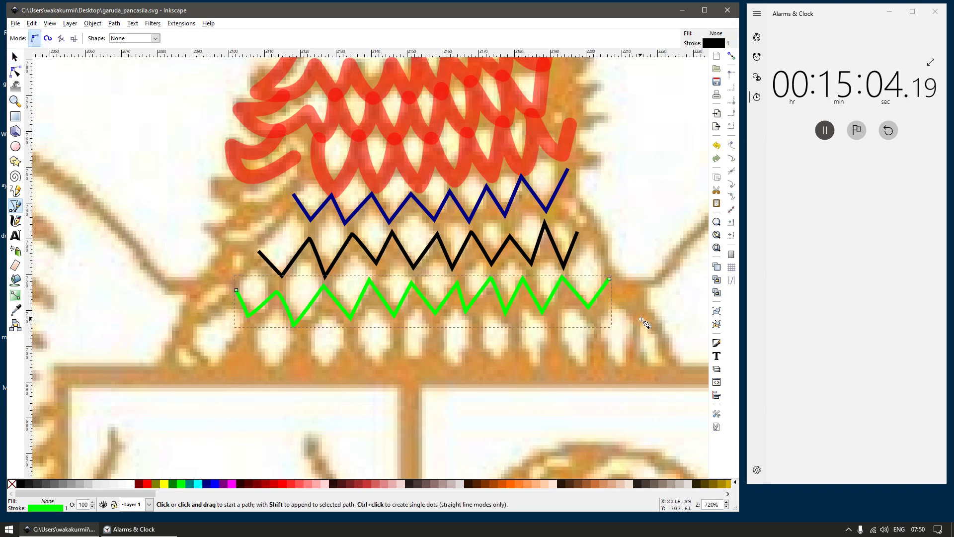
click(641, 319)
click(621, 394)
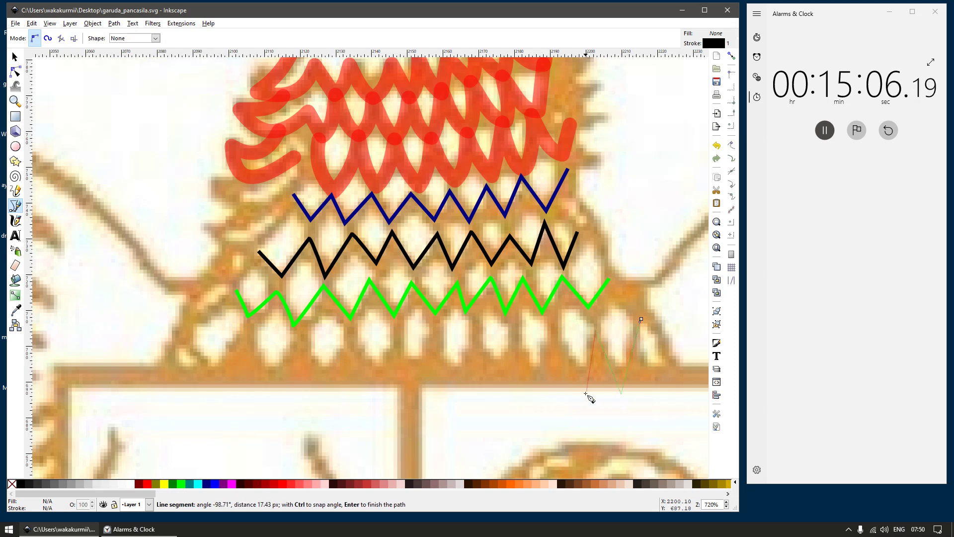
click(556, 334)
click(536, 398)
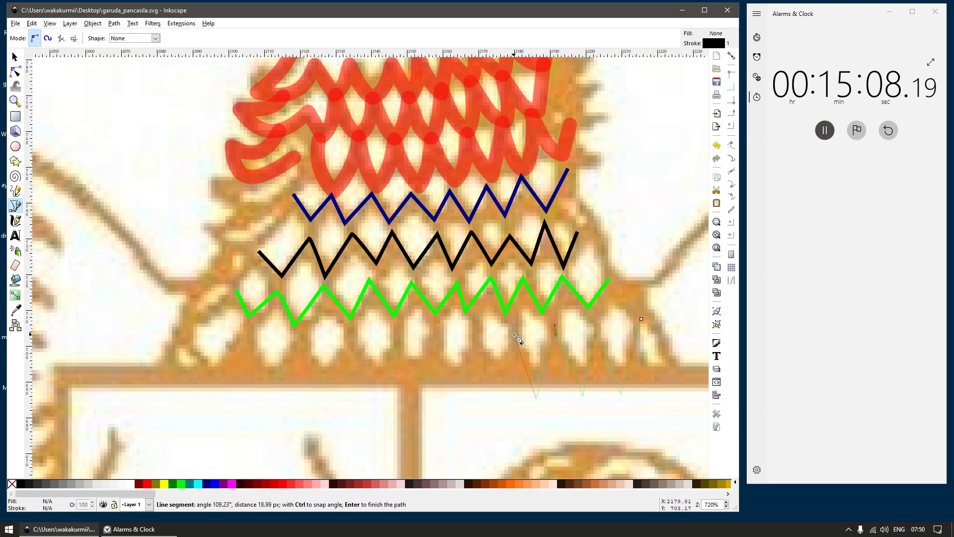
click(514, 333)
click(492, 399)
click(477, 333)
click(452, 401)
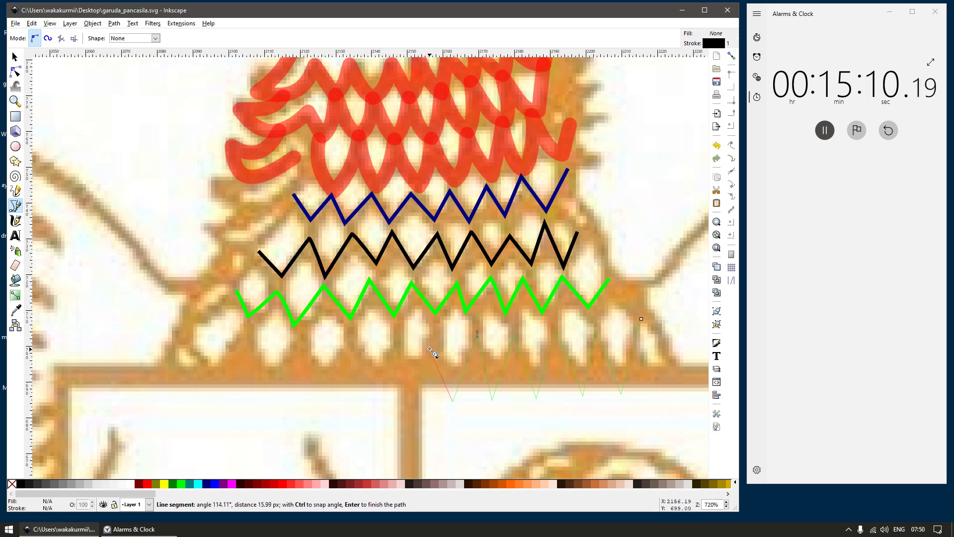
click(412, 397)
click(370, 397)
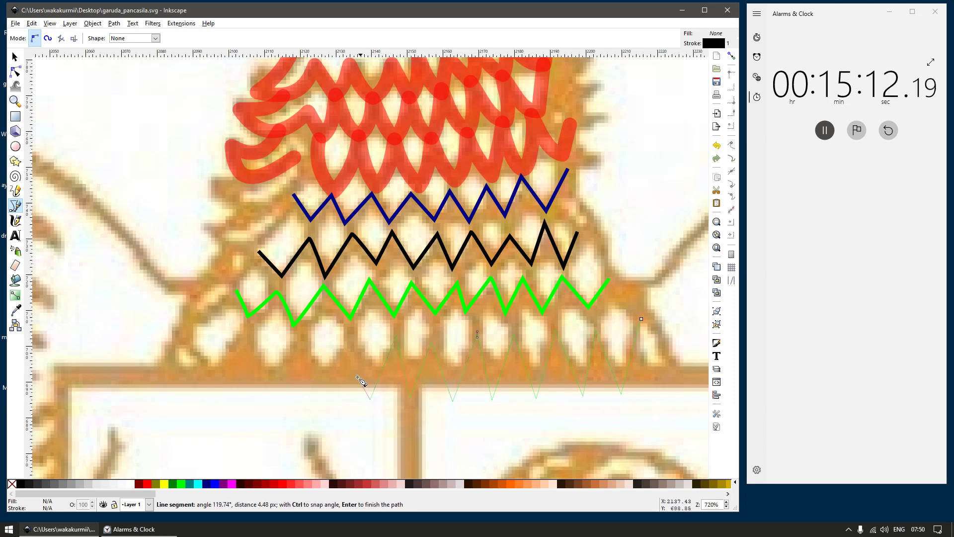
click(326, 393)
click(301, 339)
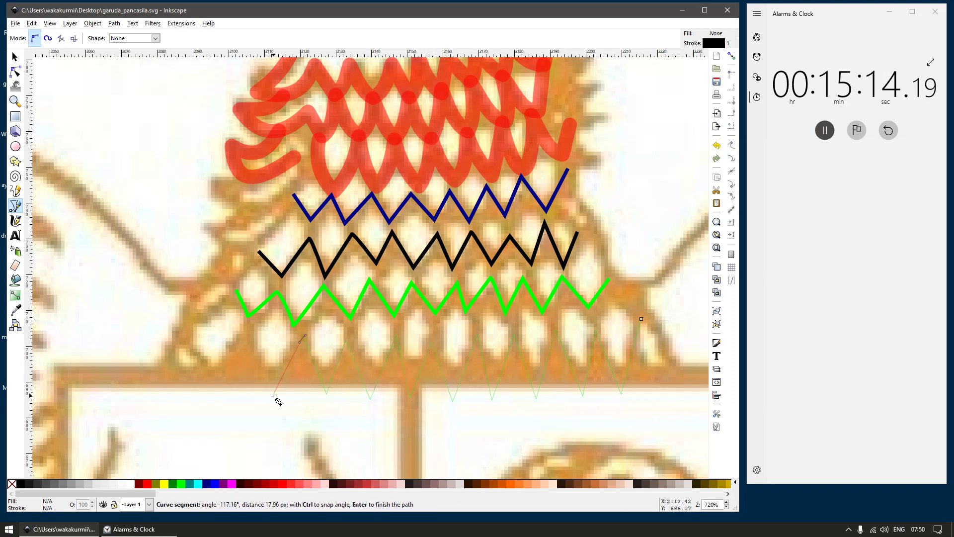
click(273, 395)
double_click(215, 390)
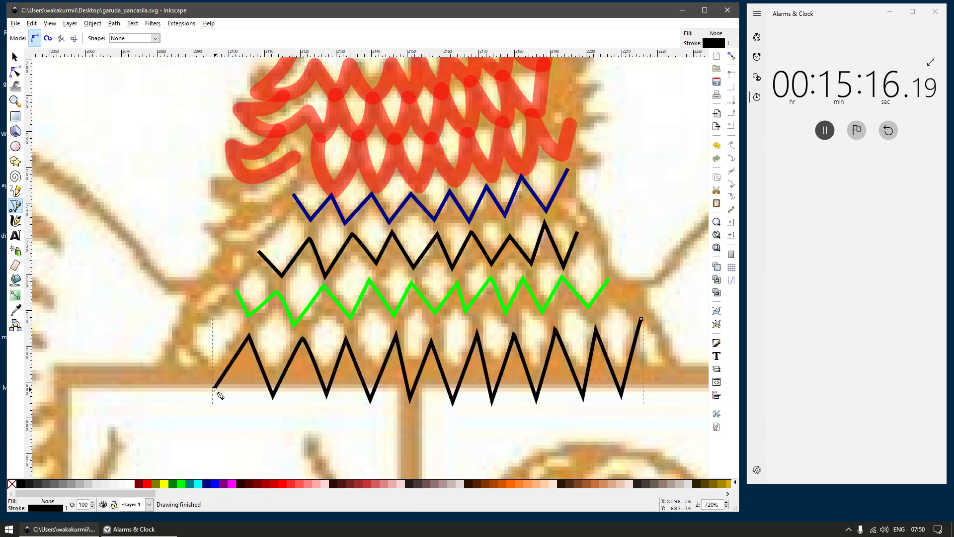
Step: Copy the style of the lowest red feather path and apply it to all four new zigzags below it
key(s)
scroll(407, 277, down, 2)
click(466, 213)
scroll(467, 212, down, 1)
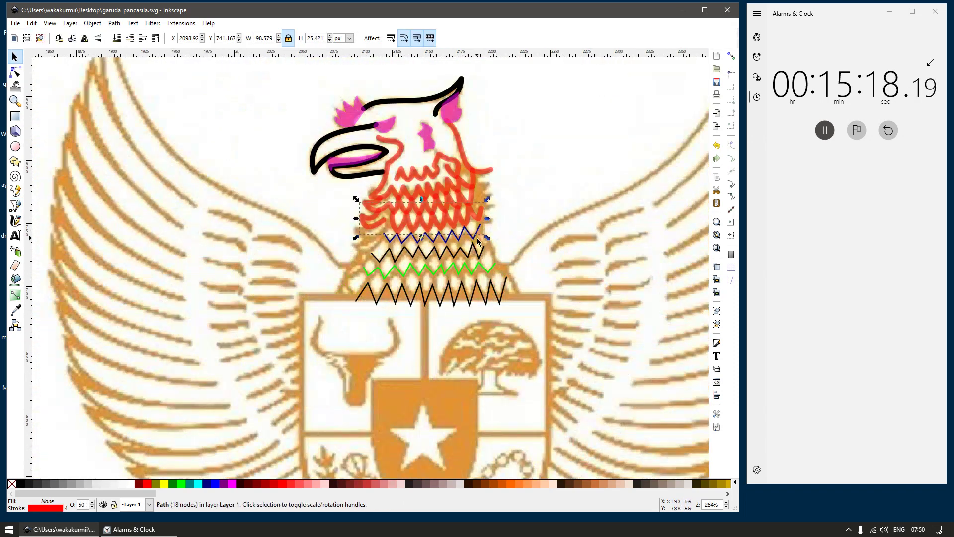
scroll(489, 303, up, 4)
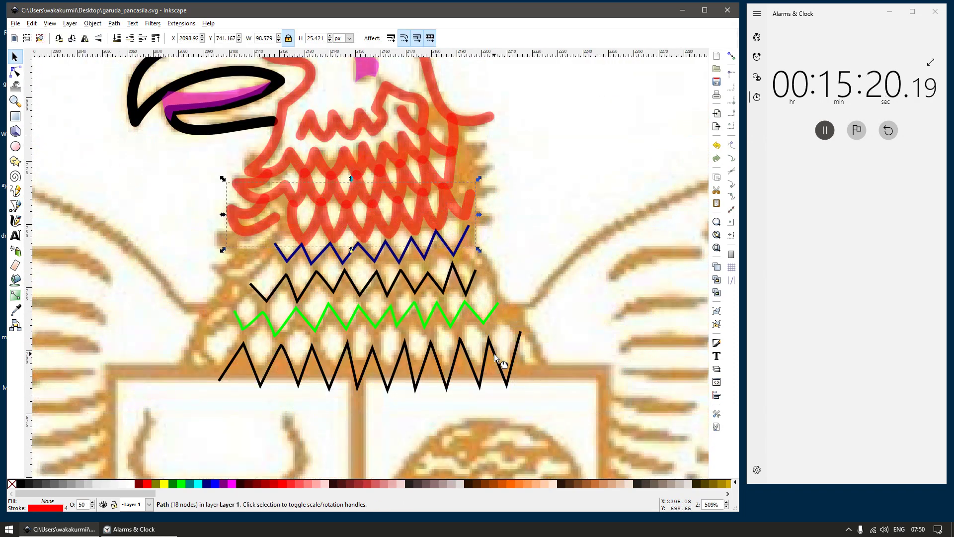
click(494, 351)
key(ctrl+shift+v)
click(468, 307)
key(ctrl+shift+v)
click(461, 288)
key(ctrl+shift+v)
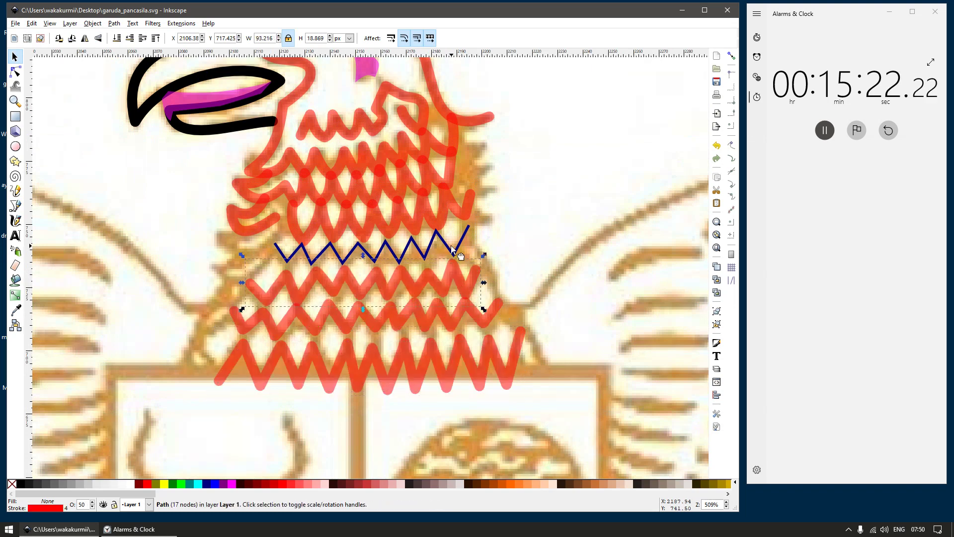
click(455, 251)
key(ctrl+shift+v)
Step: Move the upper nodes on the right half of the second new zigzag to meet the lower points of the row above
key(n)
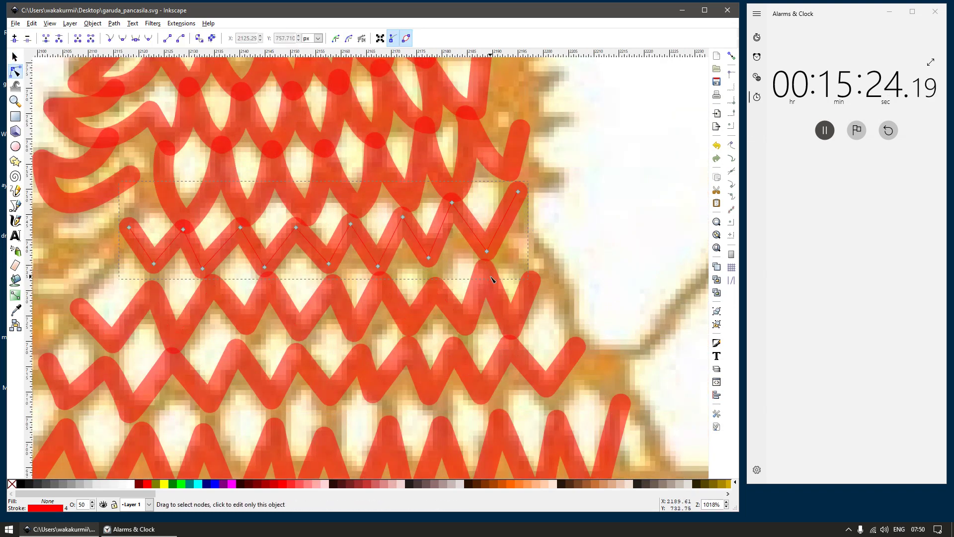
click(492, 279)
drag(532, 282, 487, 251)
click(433, 256)
drag(428, 258, 431, 271)
click(435, 286)
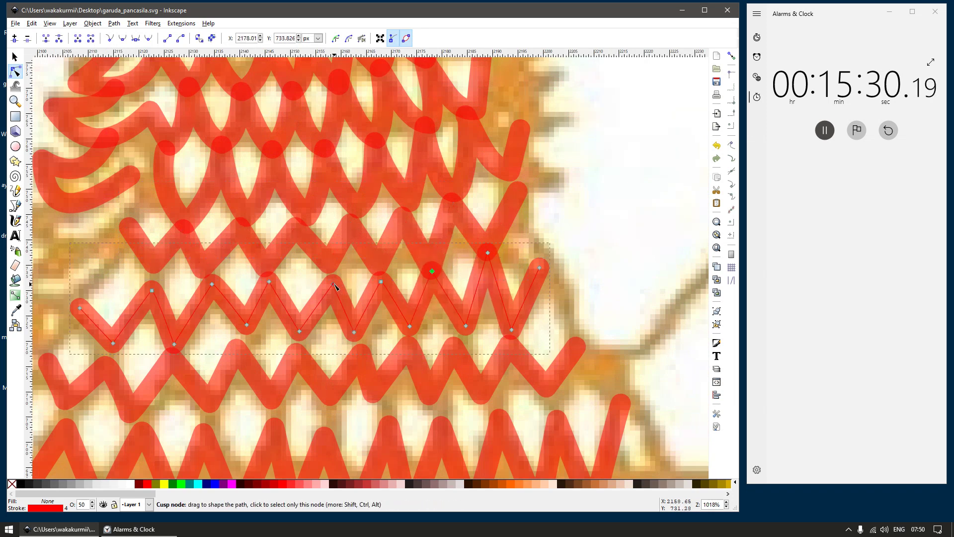
drag(335, 287, 332, 268)
Step: Move four upper nodes of the first new zigzag up to meet the lower tips of the red feather row above
click(404, 224)
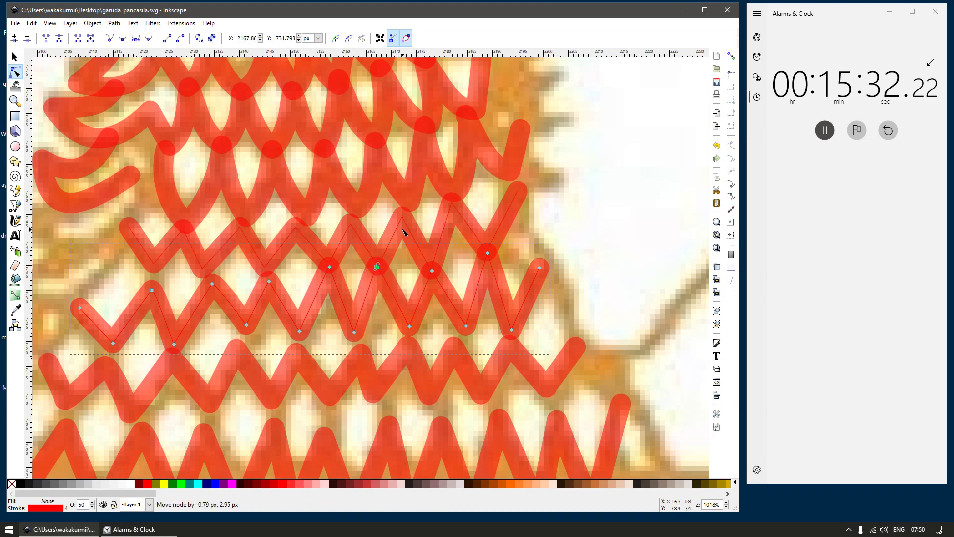
drag(407, 219, 453, 194)
drag(352, 226, 360, 214)
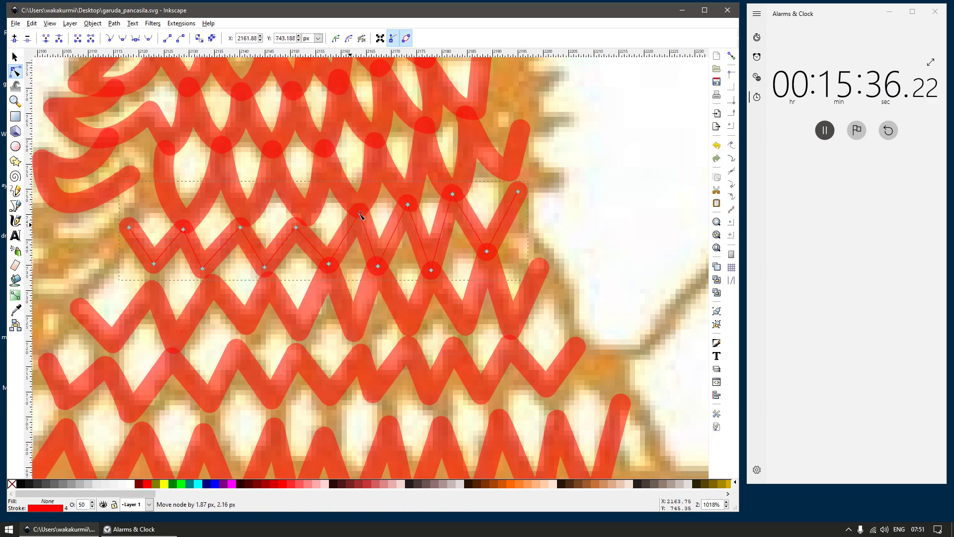
drag(297, 228, 305, 218)
drag(254, 234, 373, 208)
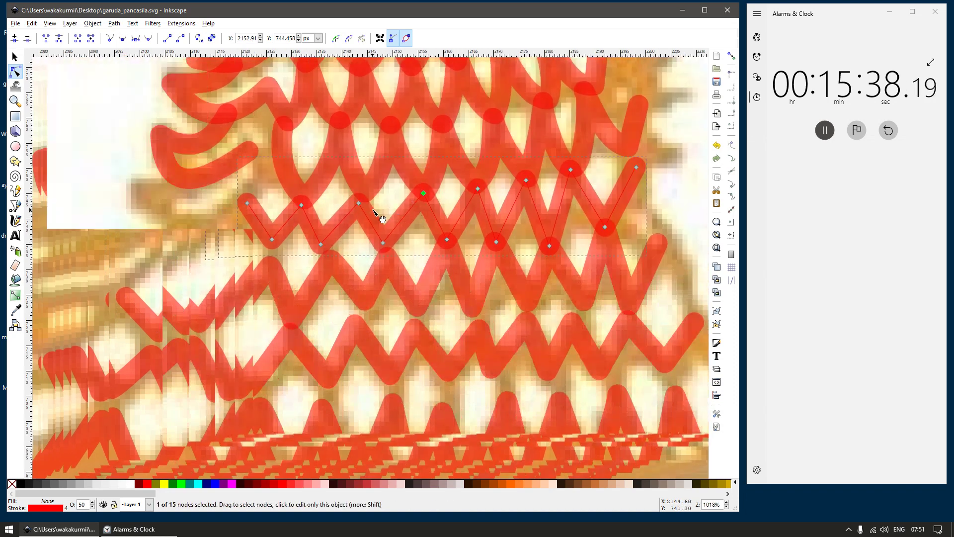
Step: Raise the two leftmost peaks of the second new zigzag to meet the lower points of the row above
click(273, 269)
drag(272, 267, 272, 240)
drag(331, 258, 321, 247)
Step: Bend the right-hand sides of two middle V shapes in the second new zigzag outward into curves
key(space)
key(space)
drag(423, 318, 401, 279)
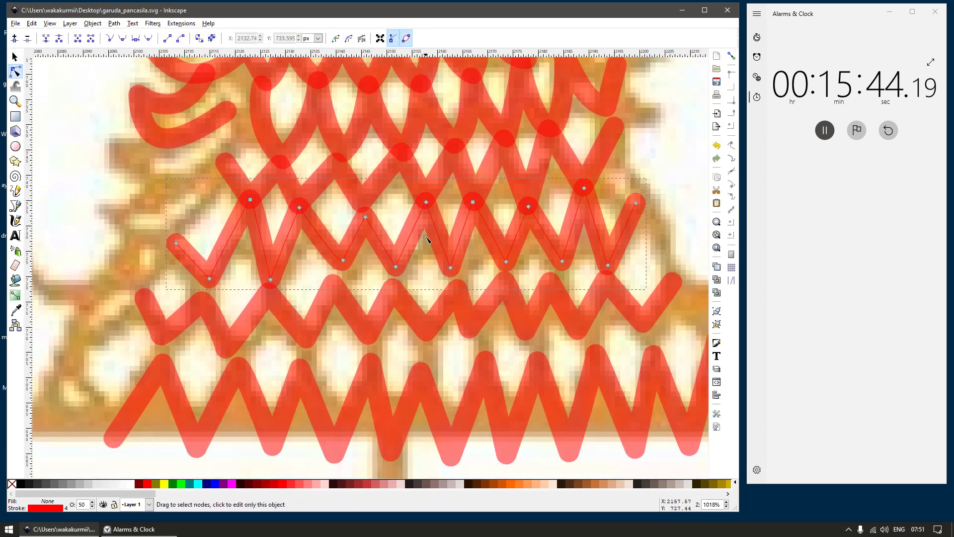
key(space)
key(space)
drag(462, 239, 467, 243)
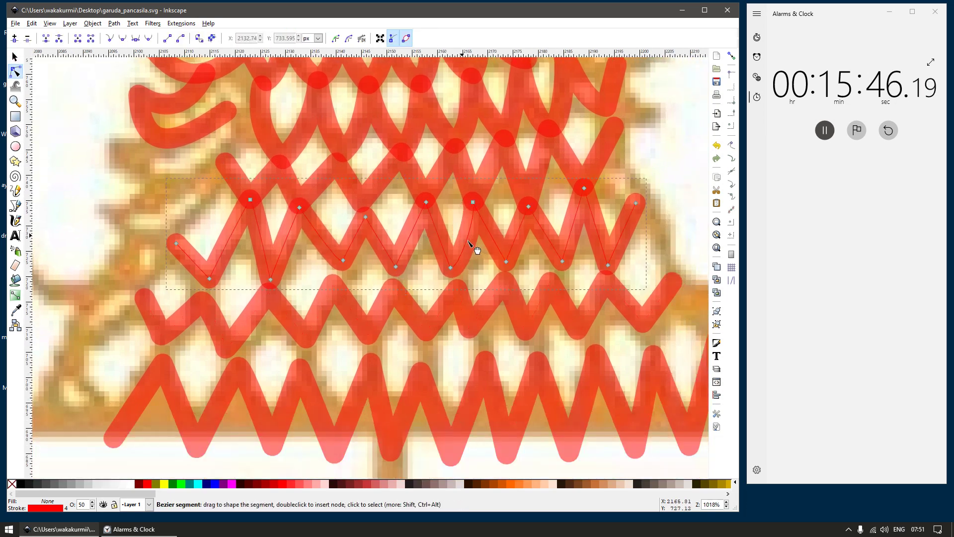
drag(407, 242, 418, 245)
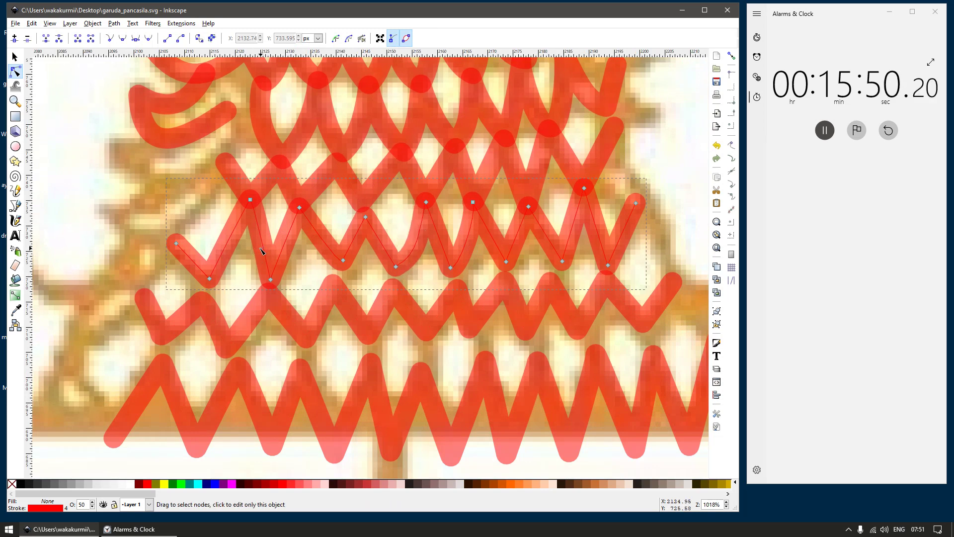
Step: Shape the second valley from the left in the second new zigzag into a narrow curved feather tip by adjusting both node handles
scroll(262, 251, up, 2)
click(279, 293)
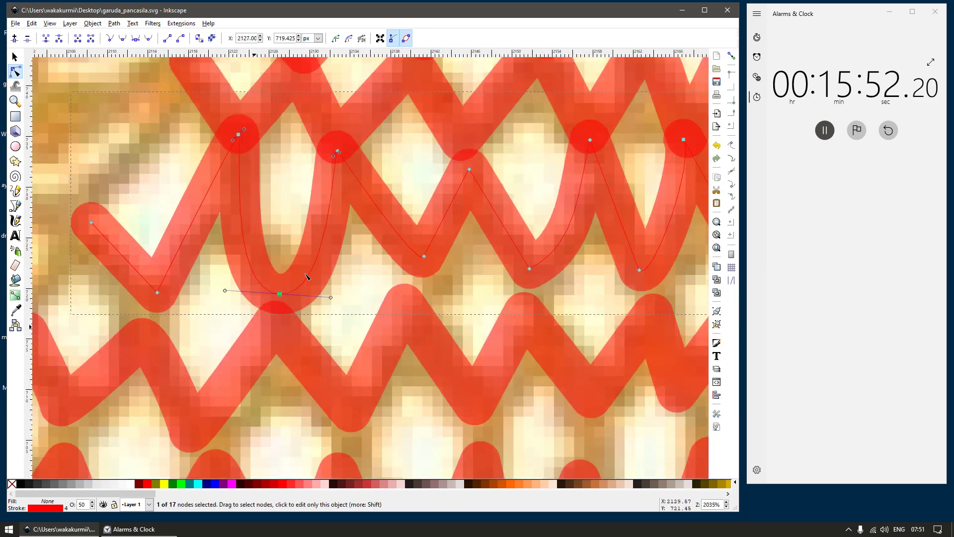
drag(226, 292, 248, 252)
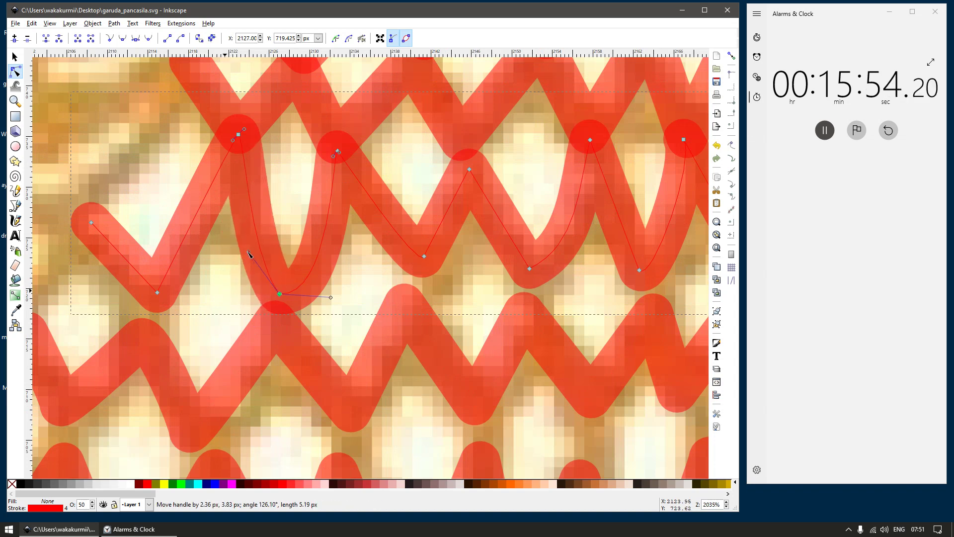
drag(331, 297, 313, 271)
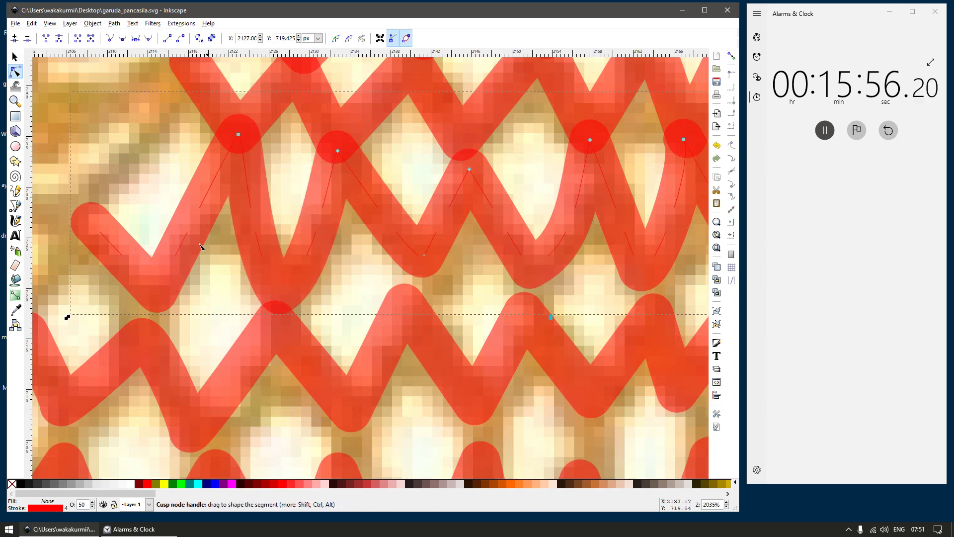
Step: Curve the leftmost valley of the second new zigzag by smoothing its node, making it a cusp and adjusting its right handle
click(65, 315)
drag(132, 316, 190, 263)
key(shift+s)
key(shift+c)
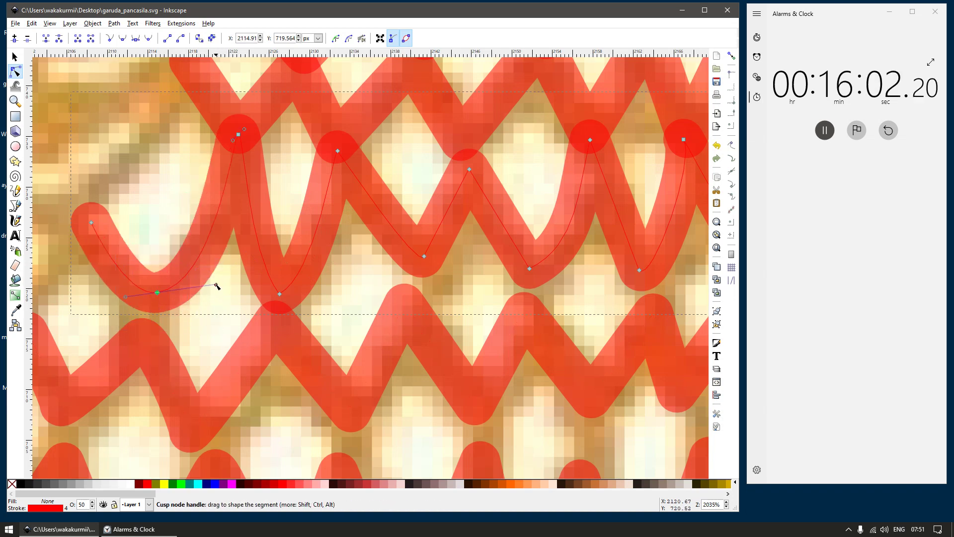
drag(215, 285, 197, 272)
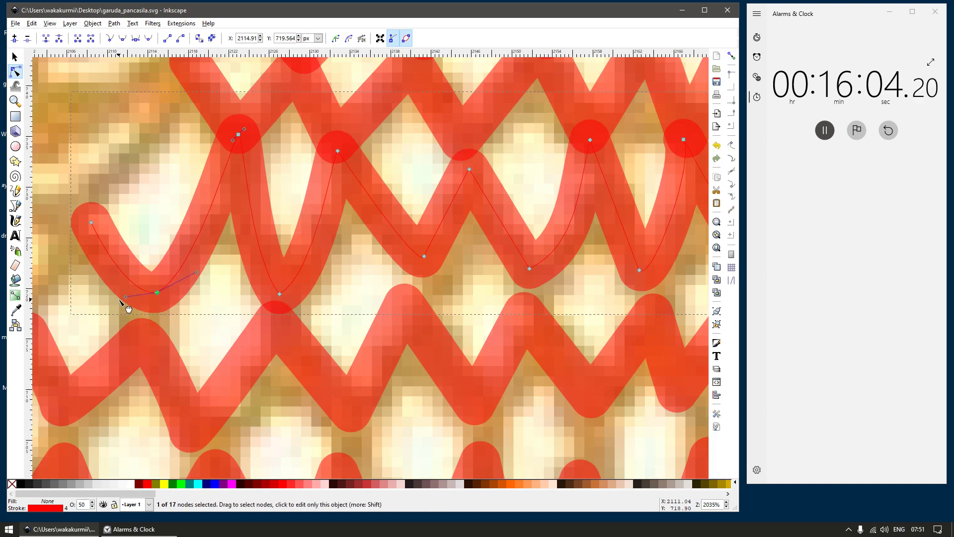
Step: Move the right-half nodes of the third new zigzag so its valleys meet the peaks below and its peaks meet the row above
scroll(120, 271, down, 2)
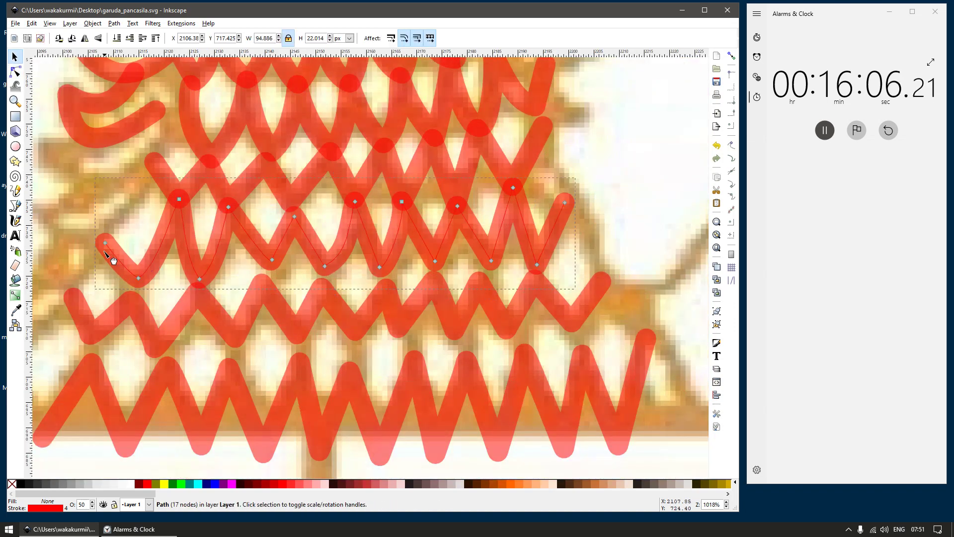
scroll(281, 252, down, 2)
scroll(358, 306, up, 1)
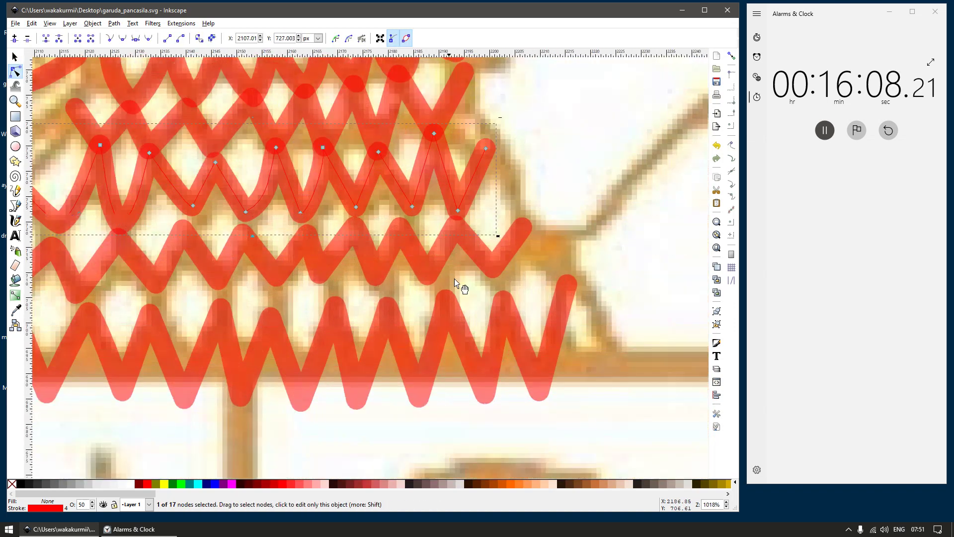
drag(503, 300, 502, 297)
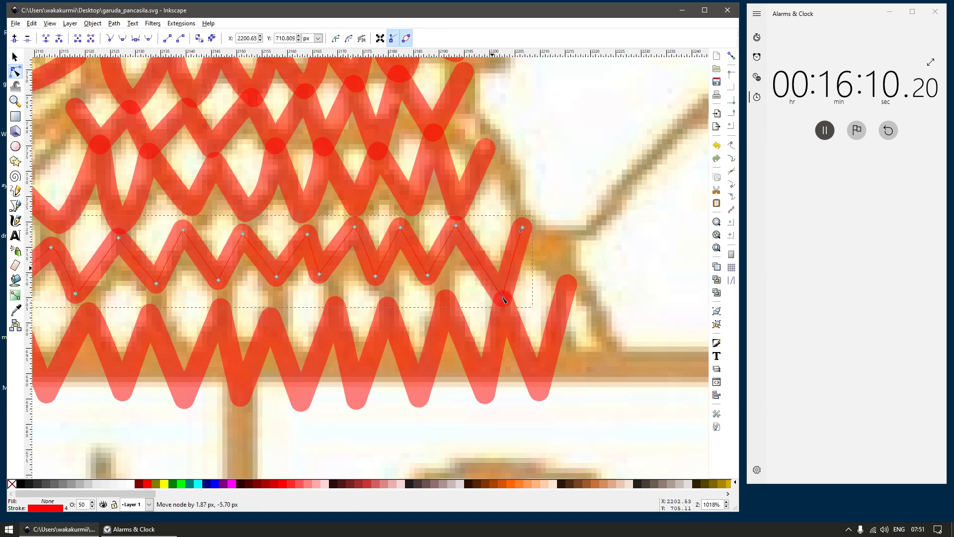
drag(428, 277, 440, 298)
click(372, 269)
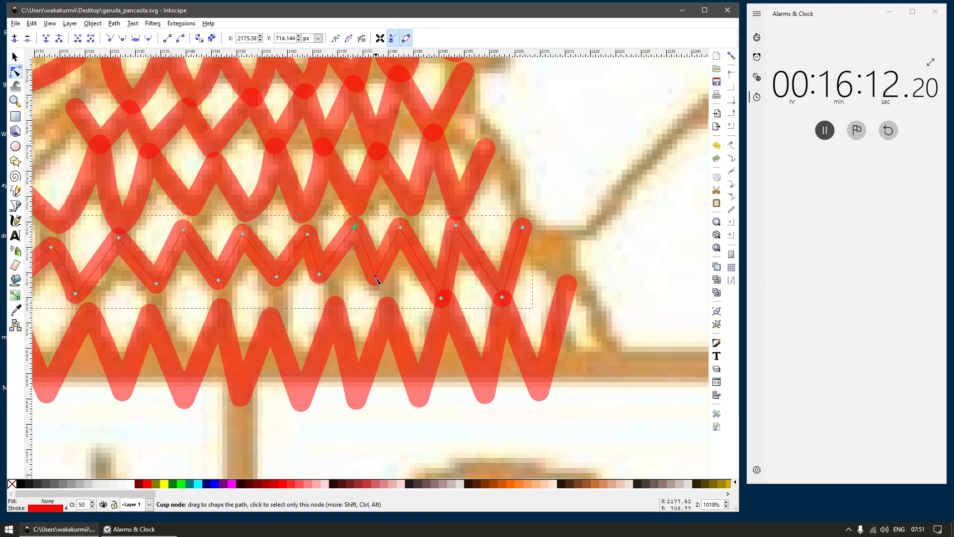
drag(375, 277, 385, 296)
drag(365, 247, 411, 211)
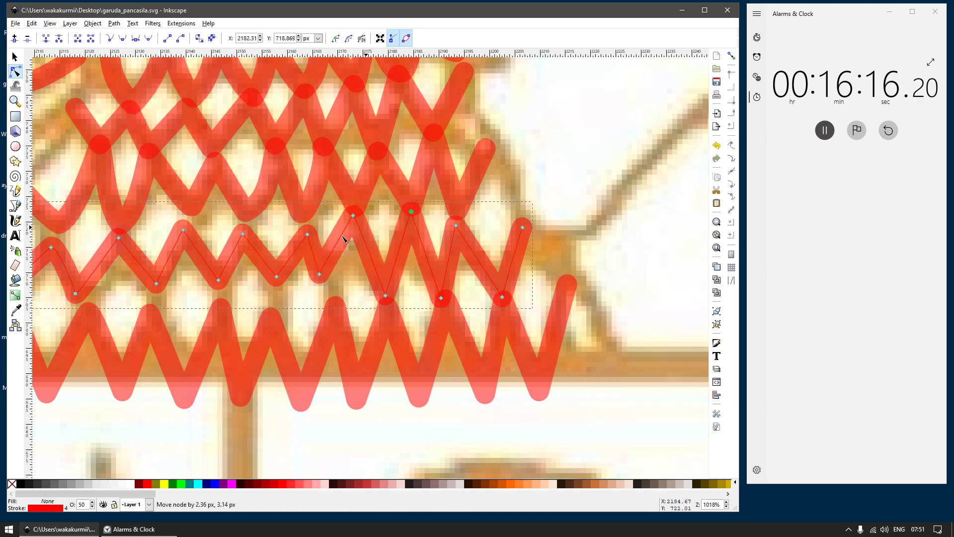
drag(308, 235, 301, 219)
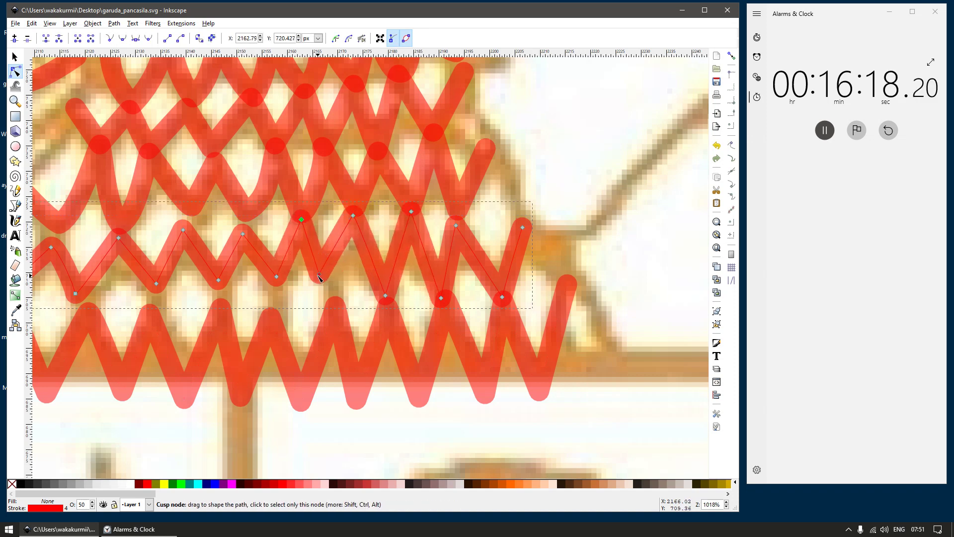
drag(319, 274, 335, 291)
Step: Raise the middle peak of the lowest zigzag to meet the row above and give the path a green stroke
click(337, 307)
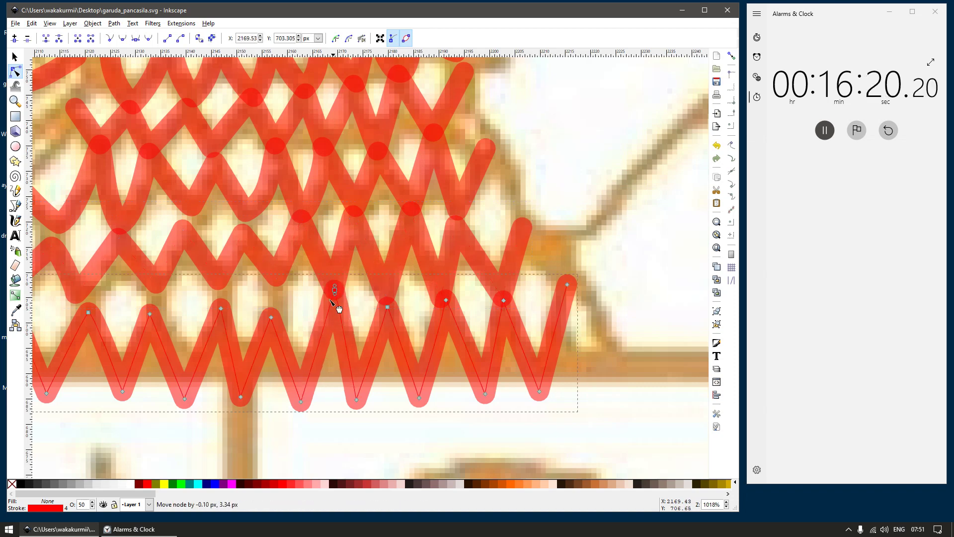
key(s)
shift+click(184, 484)
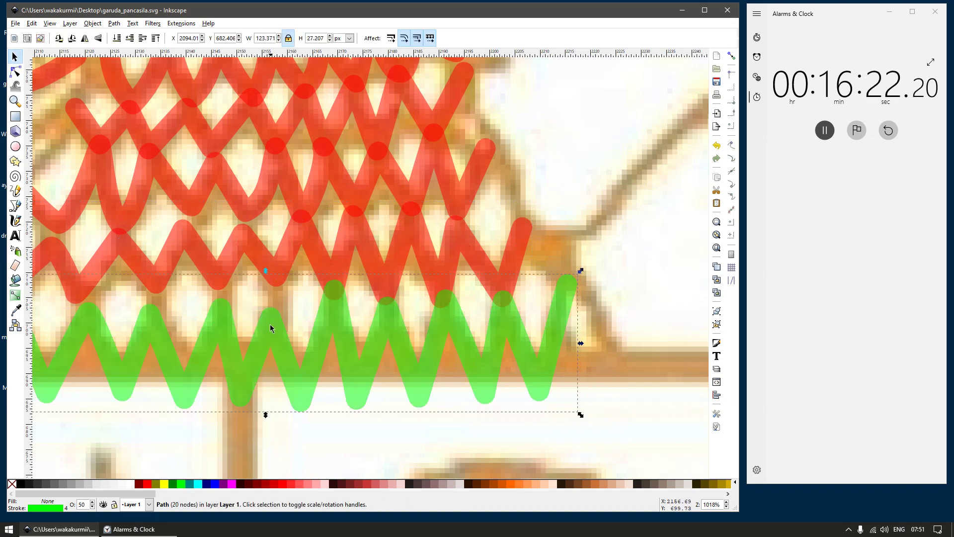
Step: Raise the left-half peaks of the green zigzag, apart from the leftmost one, to meet the valleys of the red row above
key(n)
drag(271, 313, 274, 284)
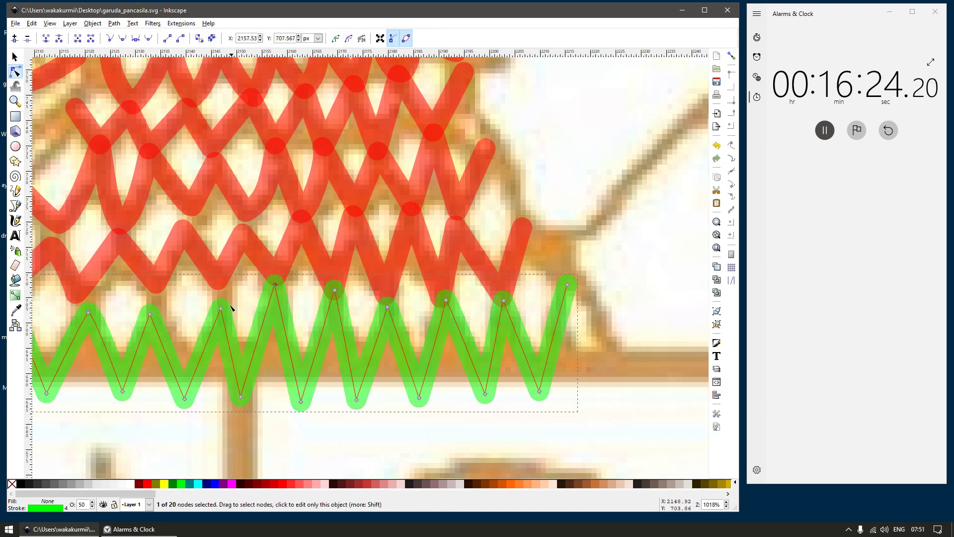
drag(224, 306, 223, 288)
drag(150, 314, 155, 290)
drag(161, 312, 320, 301)
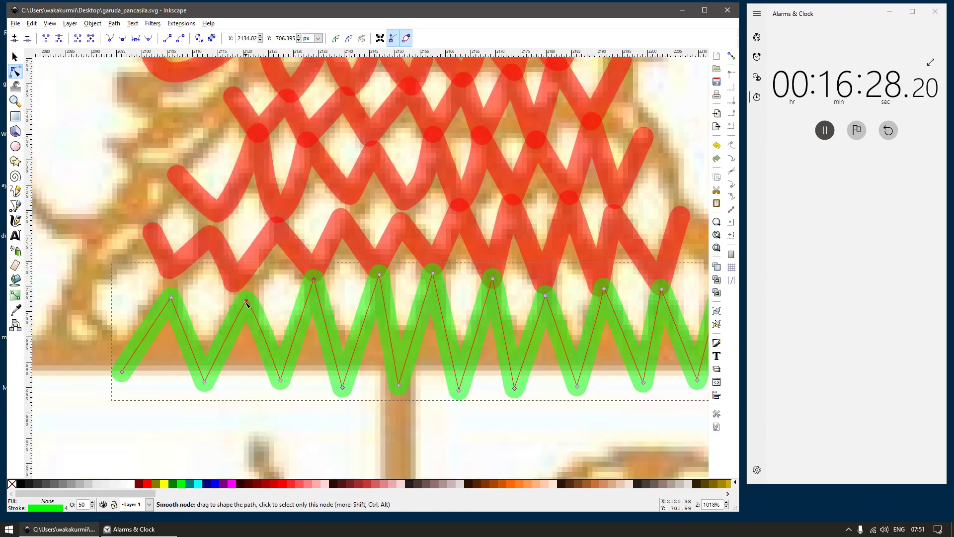
drag(247, 302, 233, 284)
Step: Move the leftmost valley of the second-lowest red zigzag down to meet a peak of the lowest red zigzag, aligning that peak with it
scroll(260, 303, down, 1)
scroll(196, 288, up, 1)
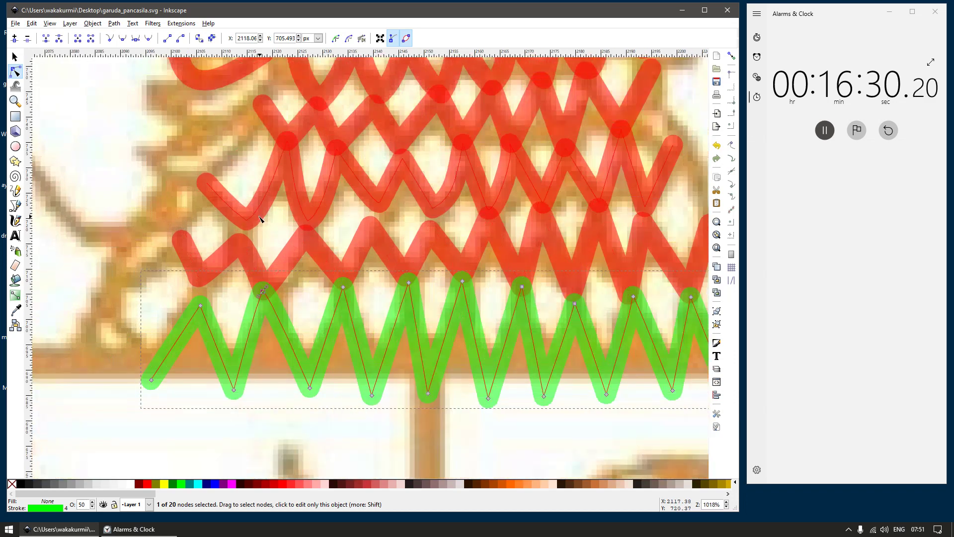
click(251, 223)
click(243, 237)
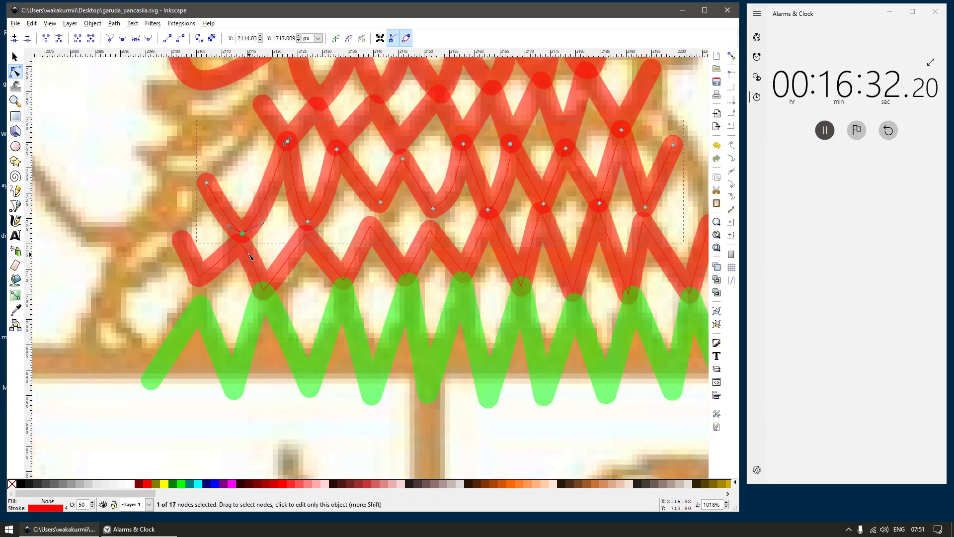
drag(239, 247, 241, 236)
Step: Curve the segment rising from the lowest red zigzag's second valley from the left and raise the adjoining peak to the valley above
scroll(260, 290, up, 1)
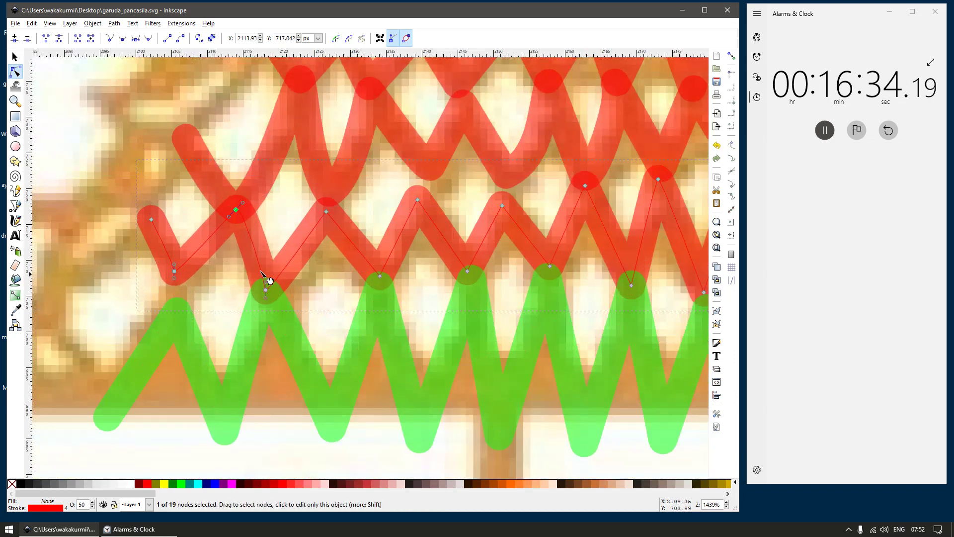
drag(299, 260, 318, 263)
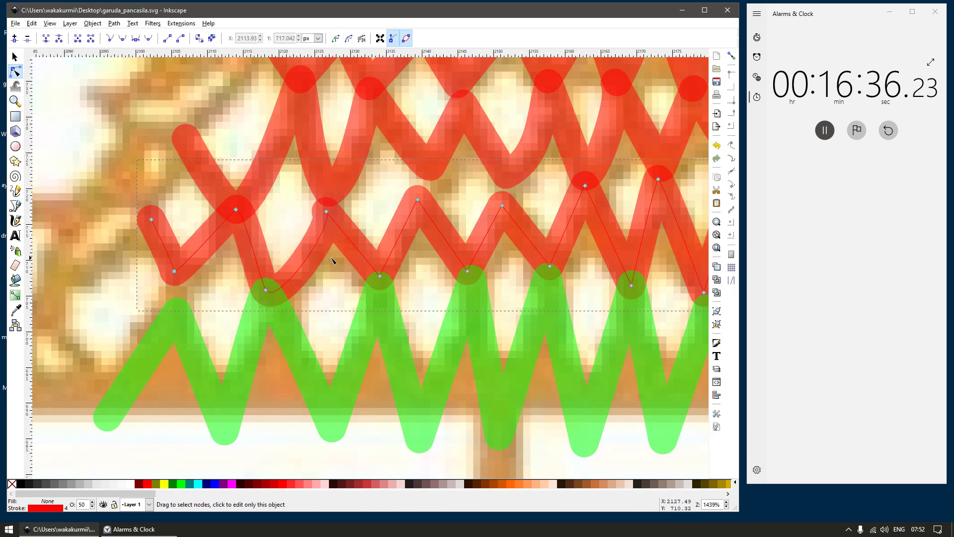
scroll(299, 234, right, 1)
drag(298, 216, 302, 204)
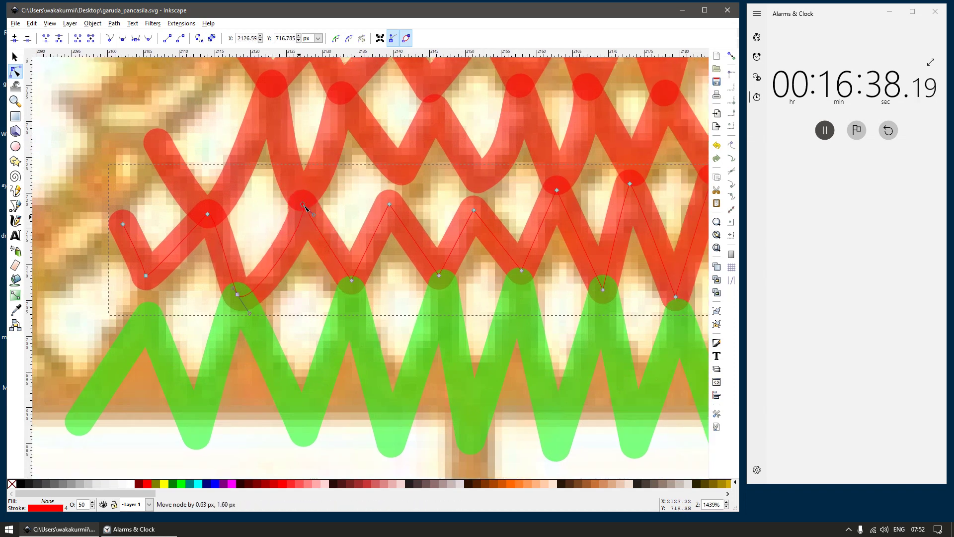
key(space)
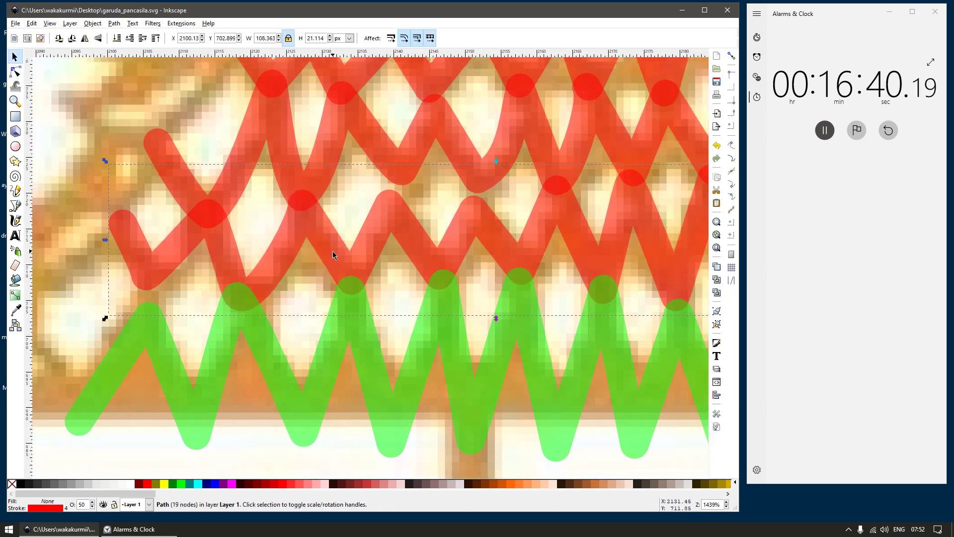
key(space)
Step: Round the third valley from the left in the lowest red zigzag and raise the next two peaks to meet the row above
drag(362, 261, 383, 258)
scroll(415, 273, right, 1)
scroll(412, 271, right, 2)
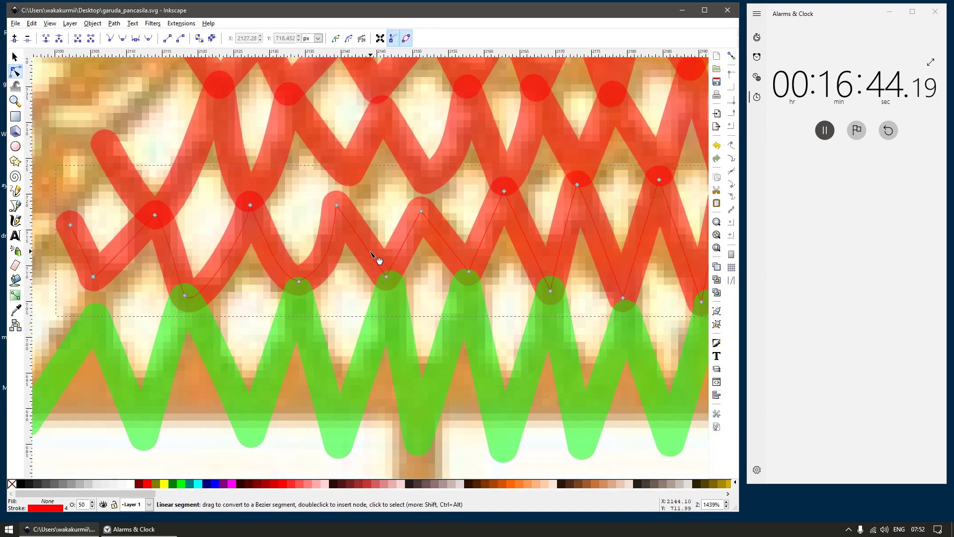
drag(421, 212, 426, 191)
click(349, 181)
mouse_move(350, 172)
mouse_down()
mouse_move(347, 194)
mouse_move(349, 185)
mouse_up()
click(338, 207)
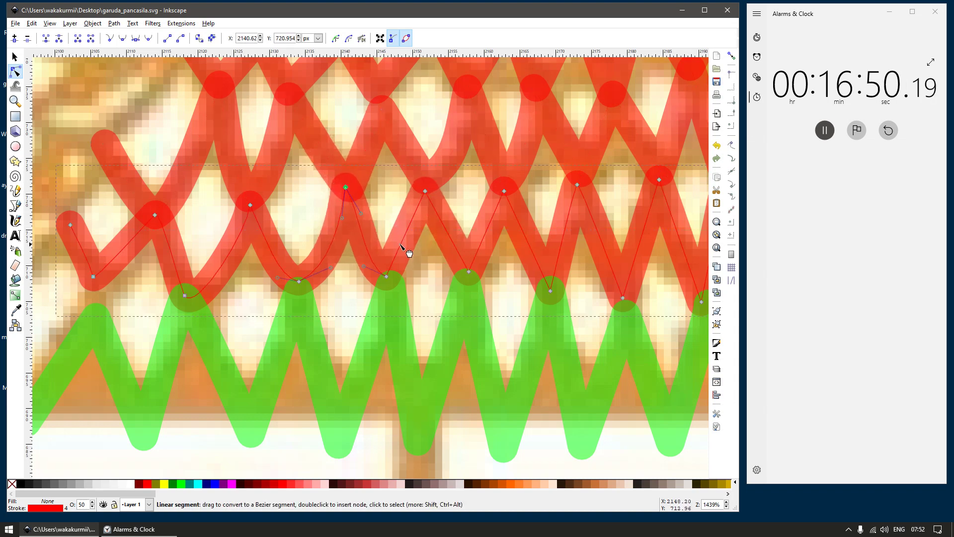
Step: Curve the fourth and fifth valleys of the lowest red zigzag and raise its sixth peak to meet the row above
click(420, 279)
drag(442, 257, 405, 289)
key(ctrl+z)
click(408, 270)
drag(419, 254, 381, 235)
drag(445, 197, 447, 187)
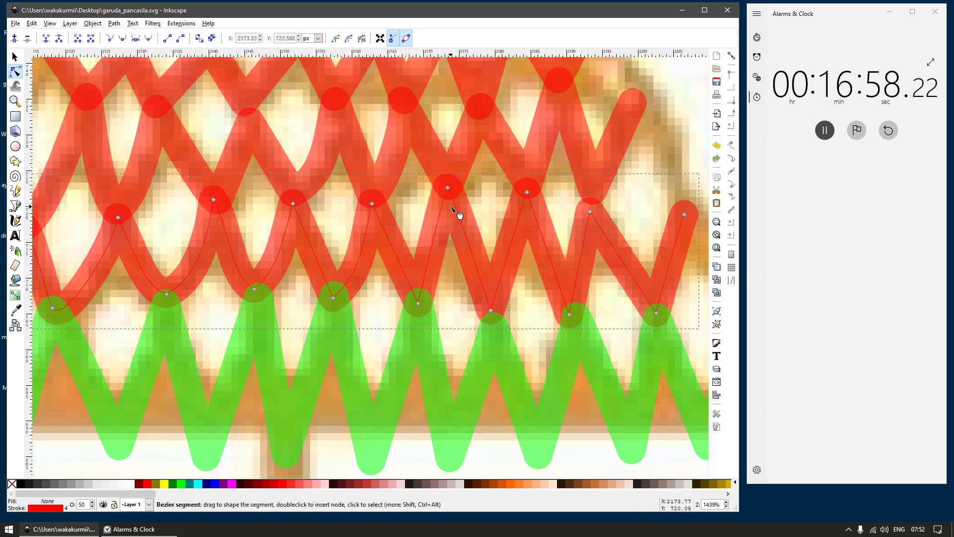
Step: Curve the segments toward the right end of the lowest red zigzag and raise its rightmost inner peak to the valley above
scroll(477, 230, up, 2)
key(space)
key(space)
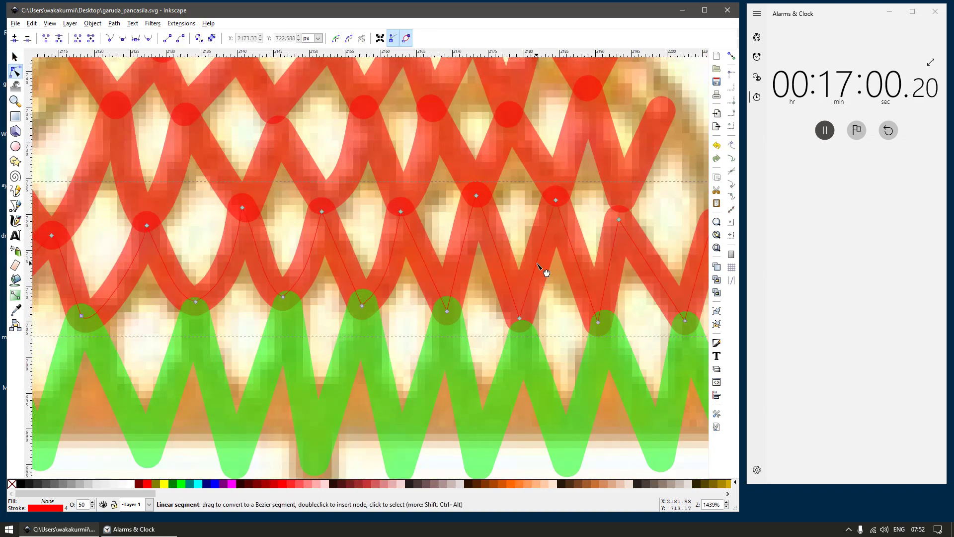
click(556, 200)
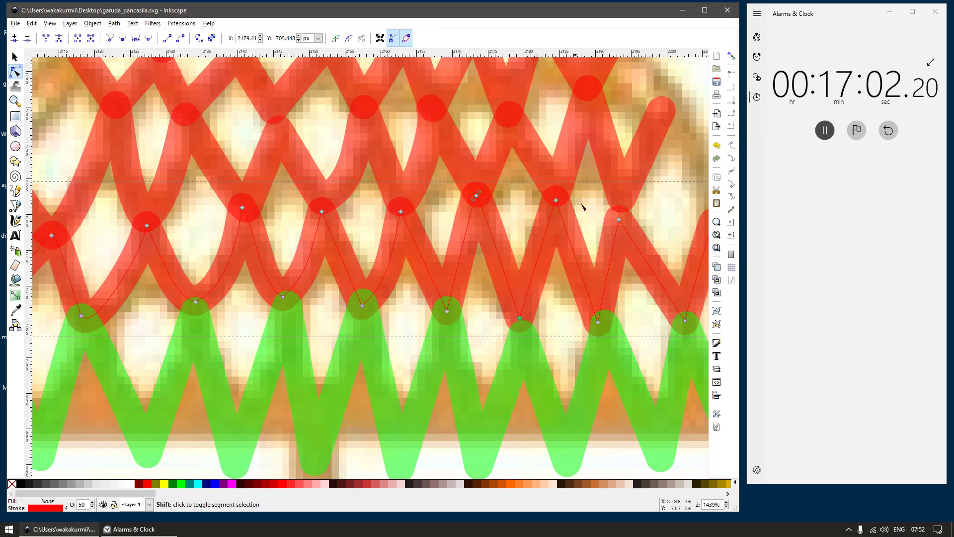
key(Escape)
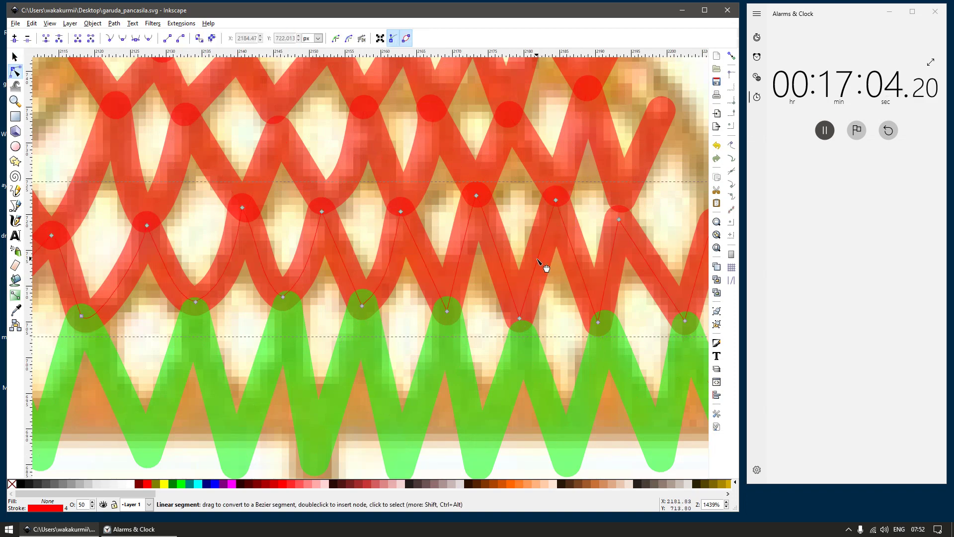
drag(578, 269, 571, 274)
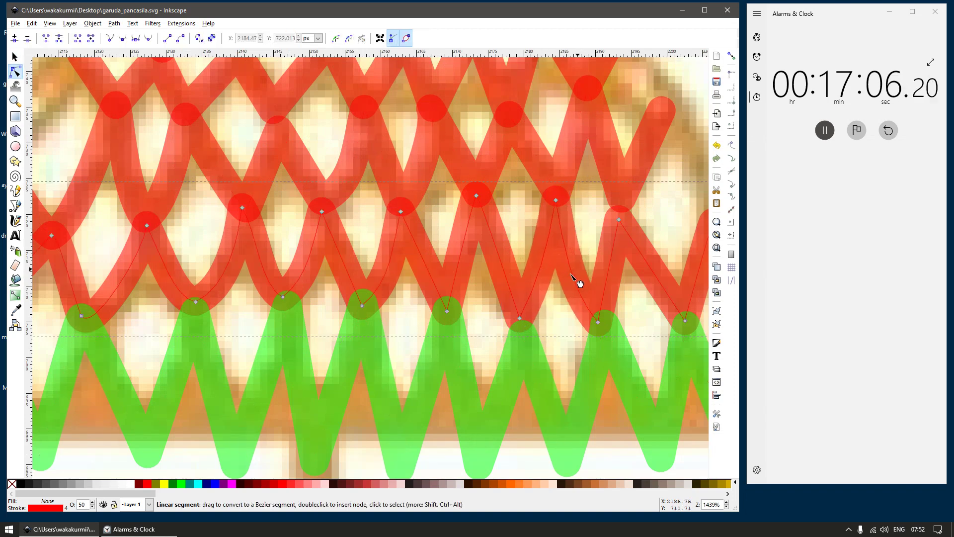
drag(618, 219, 621, 208)
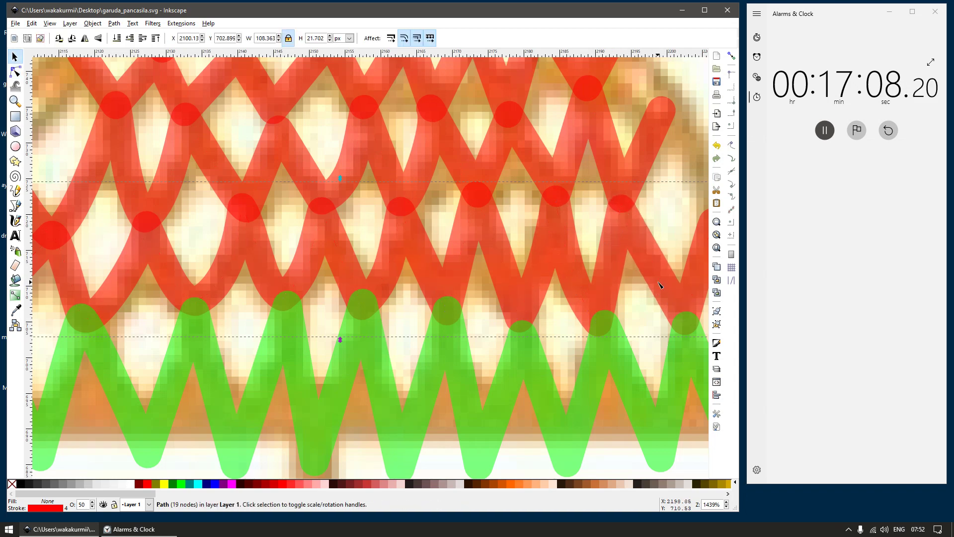
Step: Bend the segments near the right end of the second-lowest red zigzag into feather curves
scroll(647, 283, down, 2)
scroll(589, 197, up, 2)
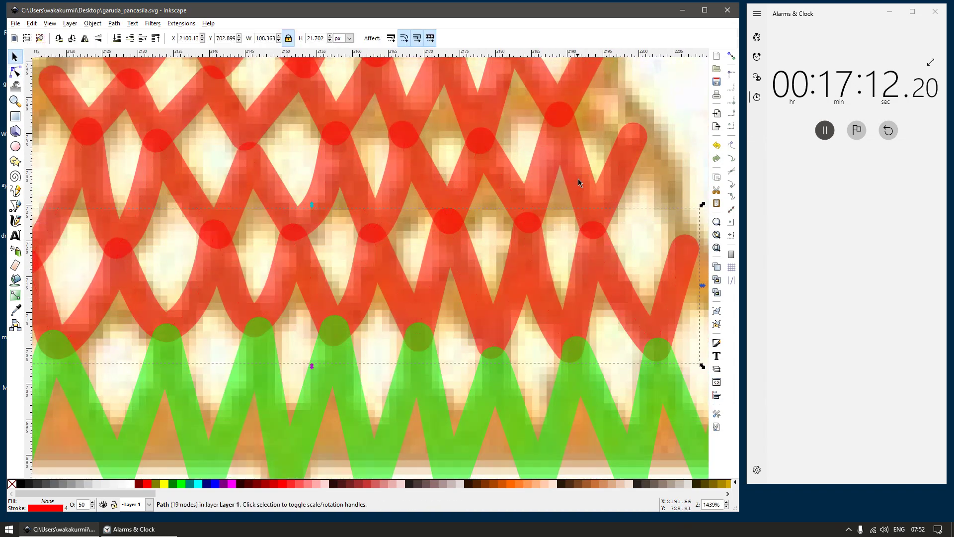
click(578, 180)
drag(579, 177, 552, 184)
scroll(475, 212, down, 3)
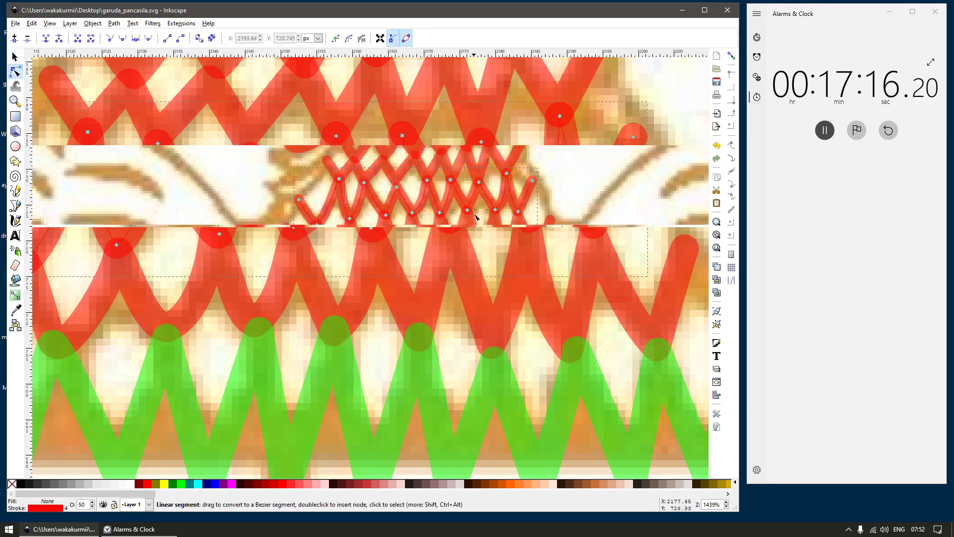
Step: Curve the segments of the green zigzag and raise its leftmost peak to meet the red row above
scroll(401, 261, down, 2)
click(404, 267)
ctrl+scroll(404, 266, up, 3)
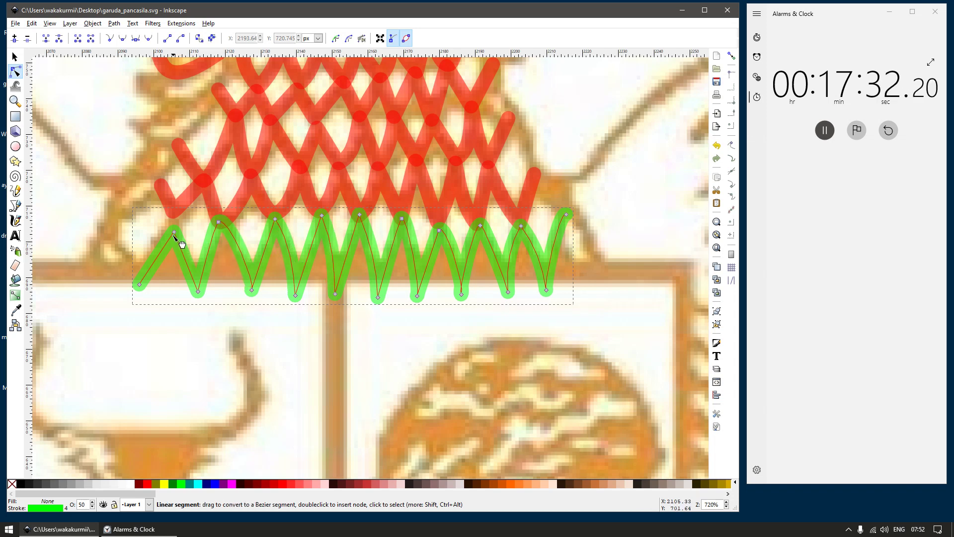
mouse_move(174, 231)
mouse_down()
mouse_move(175, 213)
mouse_move(177, 223)
mouse_up()
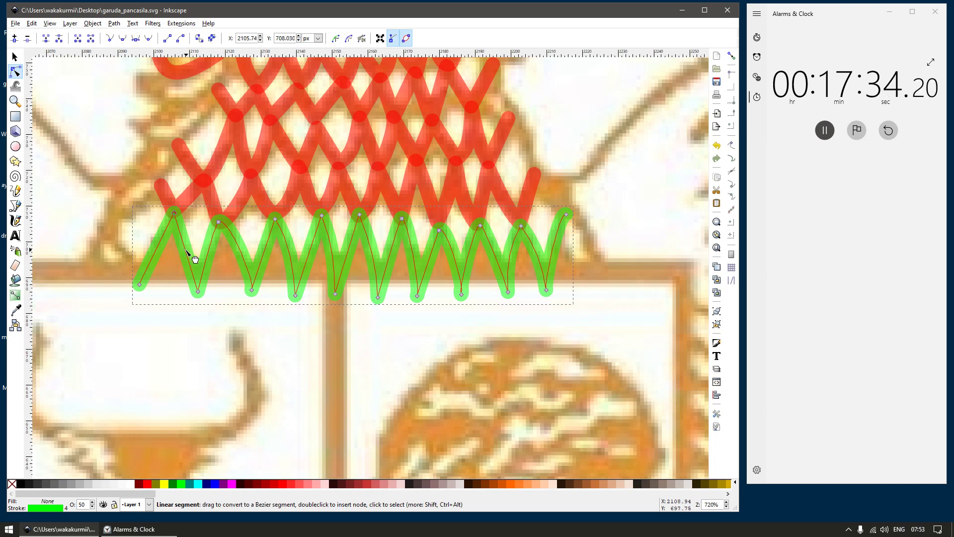
scroll(342, 245, down, 2)
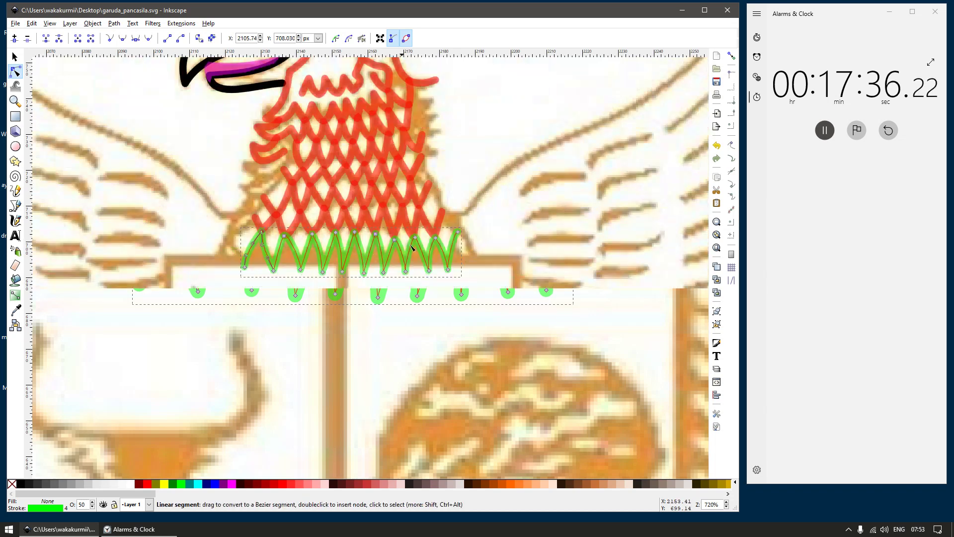
Step: Shorten the outward-pointing tip of the red line at the back of the head by moving its end node inward
key(s)
drag(446, 147, 443, 195)
scroll(445, 192, up, 1)
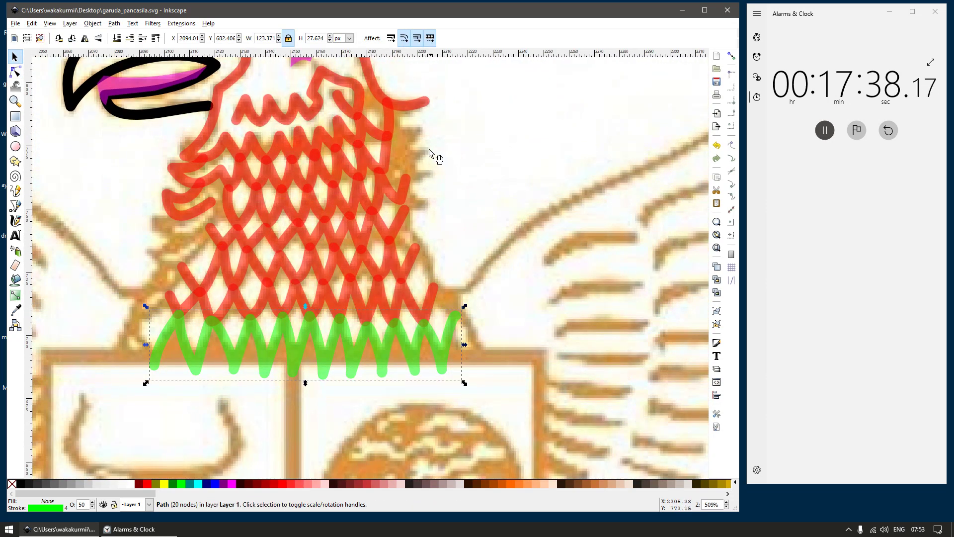
double_click(409, 114)
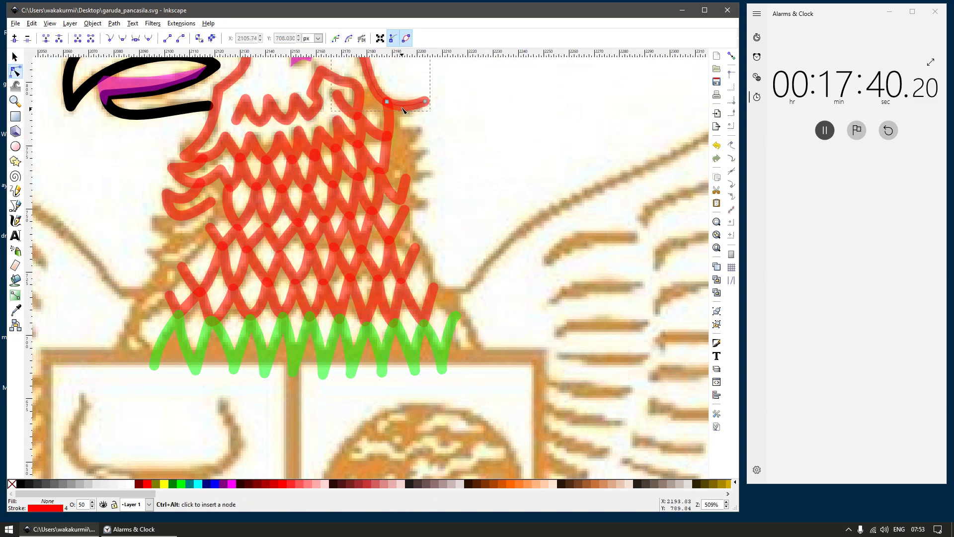
drag(443, 87, 415, 123)
key(Escape)
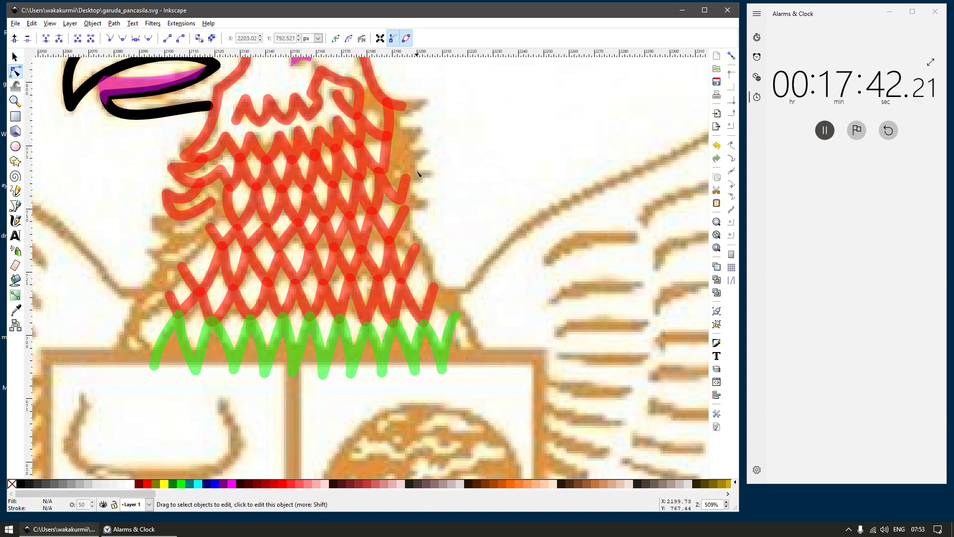
Step: Draw a closed outline around the spiky feathers at the back of the neck, down to the shield's top edge and back up
scroll(417, 171, down, 2)
scroll(428, 173, up, 3)
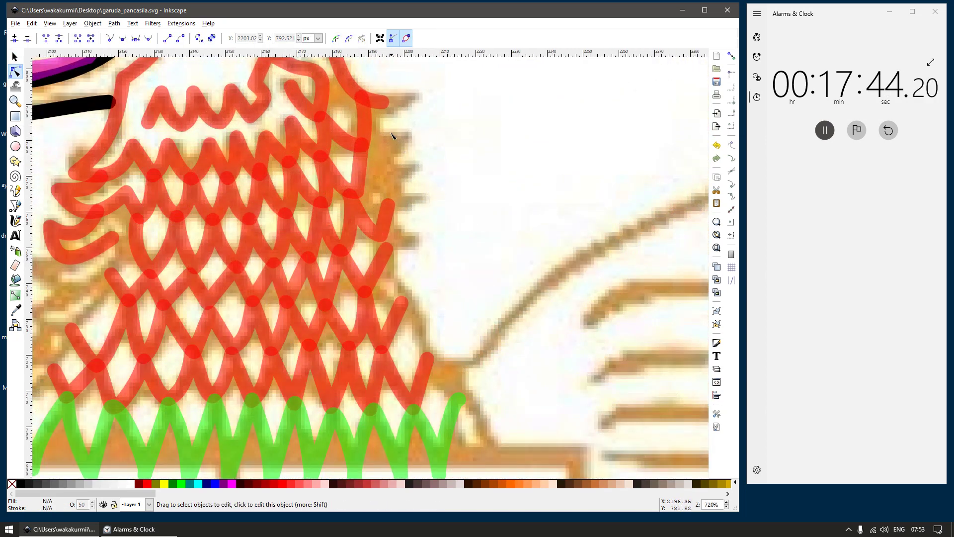
key(b)
click(368, 99)
click(417, 100)
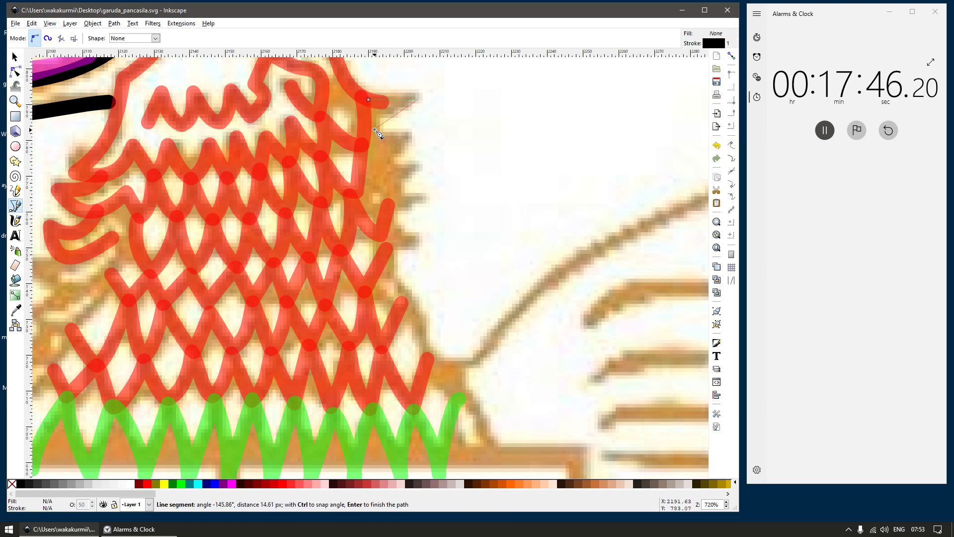
click(421, 167)
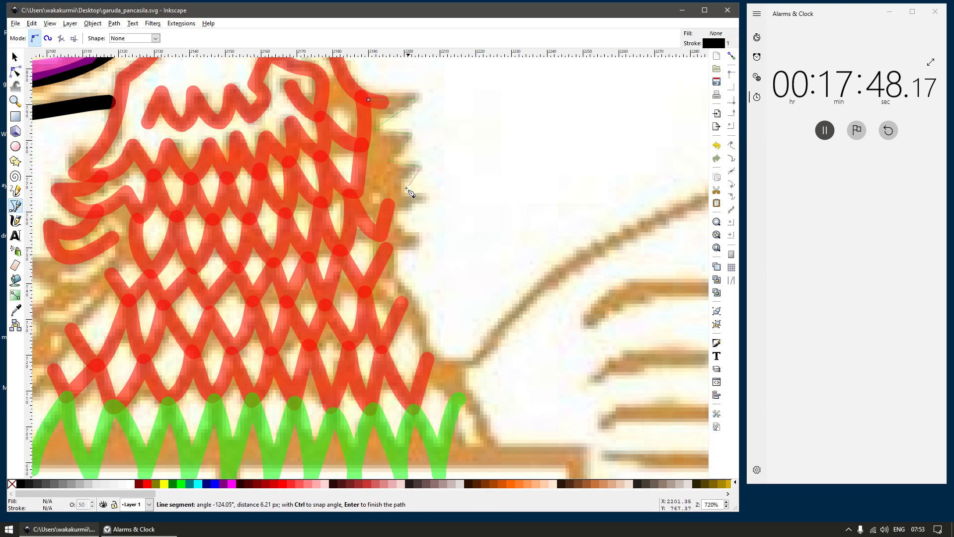
click(427, 201)
click(395, 221)
click(424, 241)
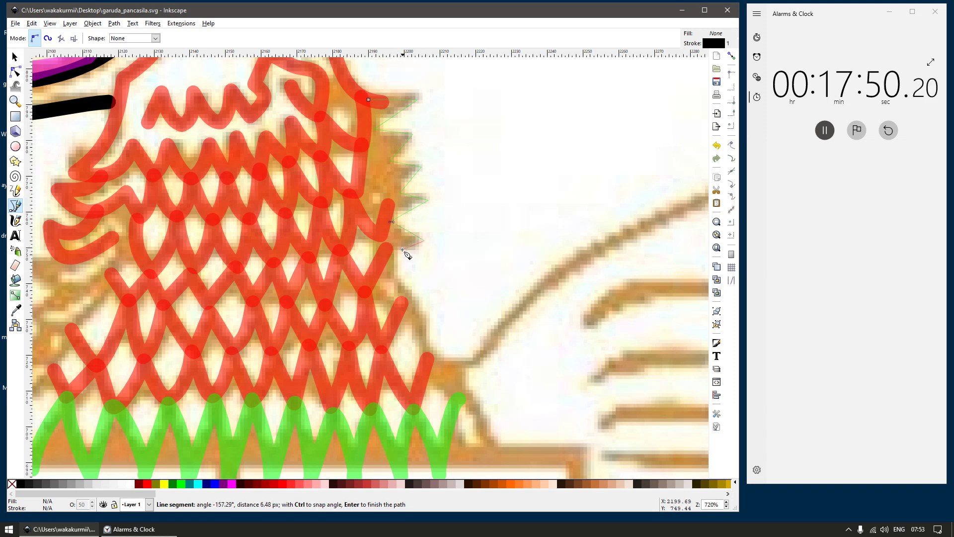
click(394, 250)
click(401, 287)
click(423, 343)
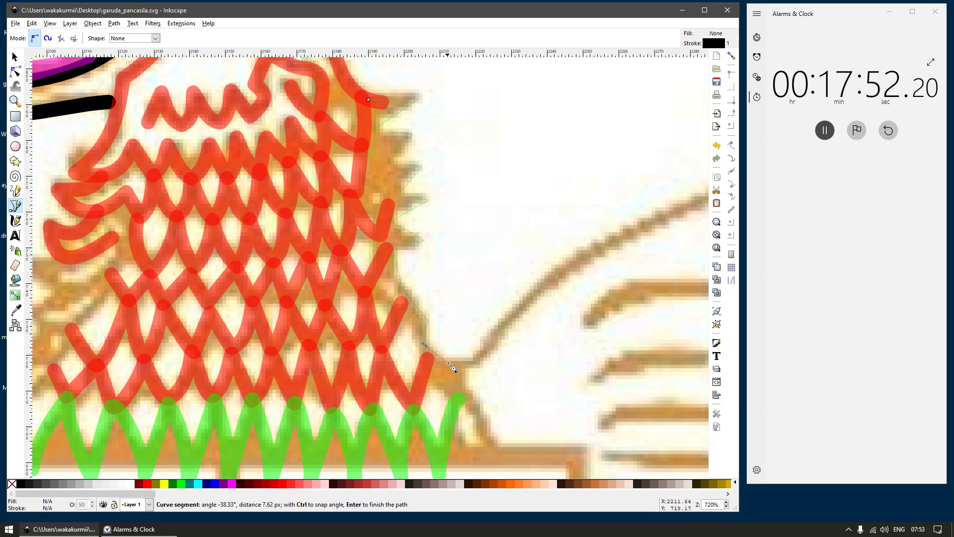
click(462, 365)
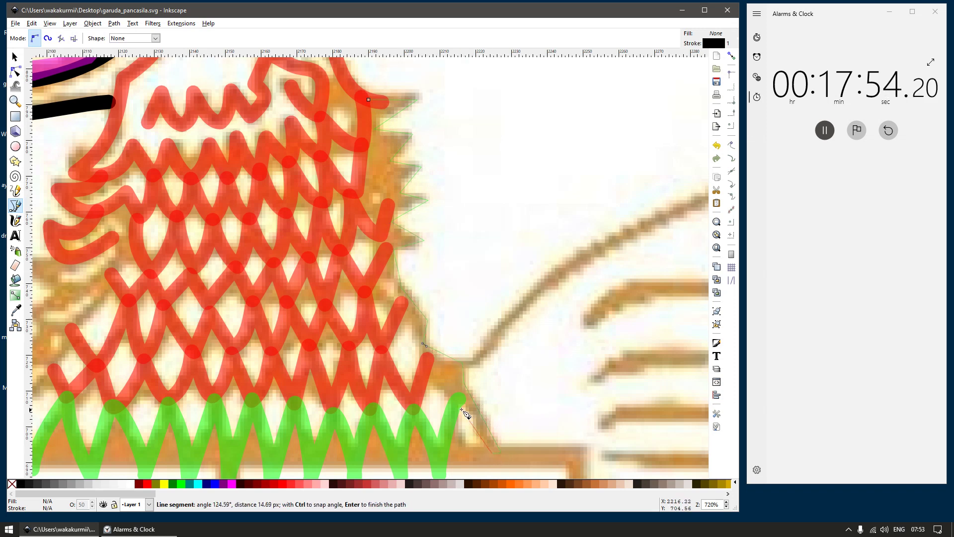
click(422, 375)
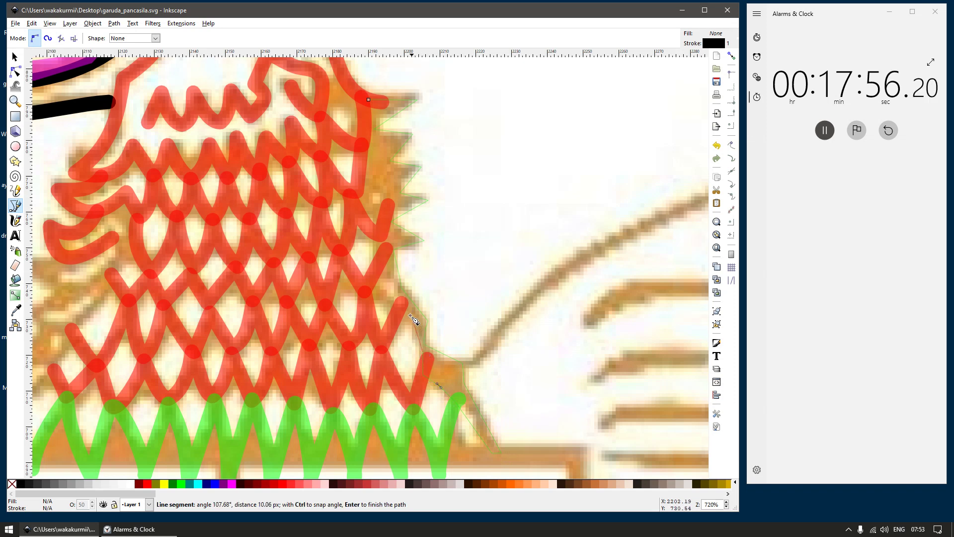
click(380, 266)
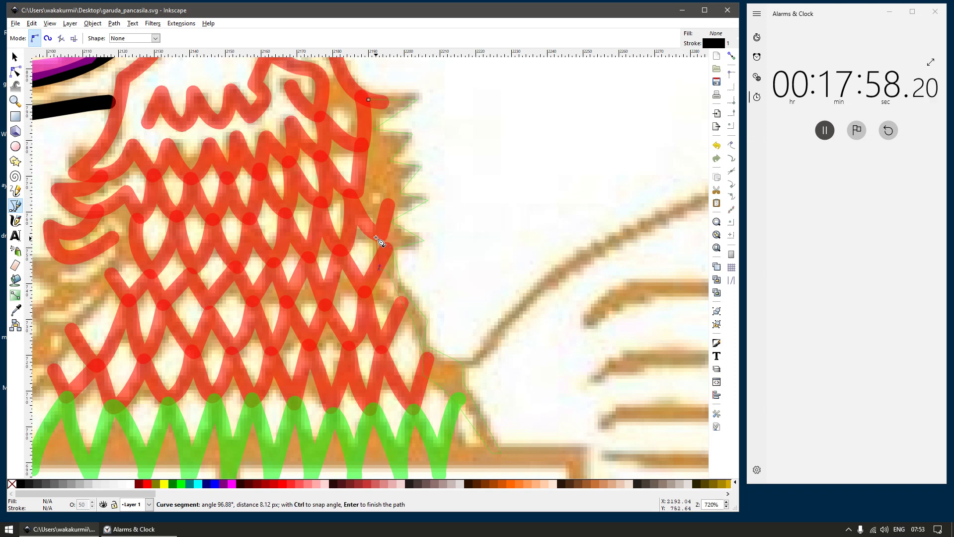
click(368, 127)
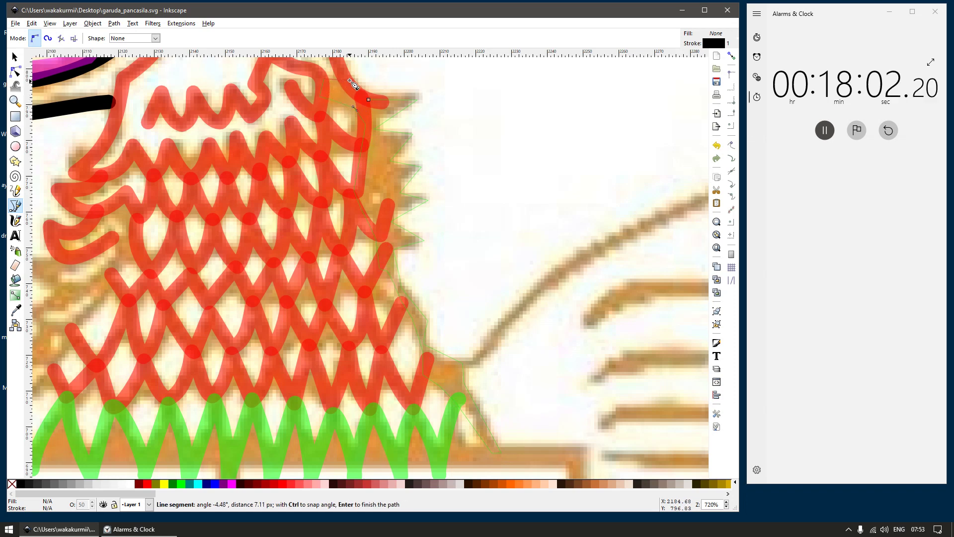
double_click(350, 81)
Step: Give the new neck-feather shape the magenta fill style at 50% opacity by pasting the style copied from the mouth shape
key(s)
scroll(353, 85, down, 2)
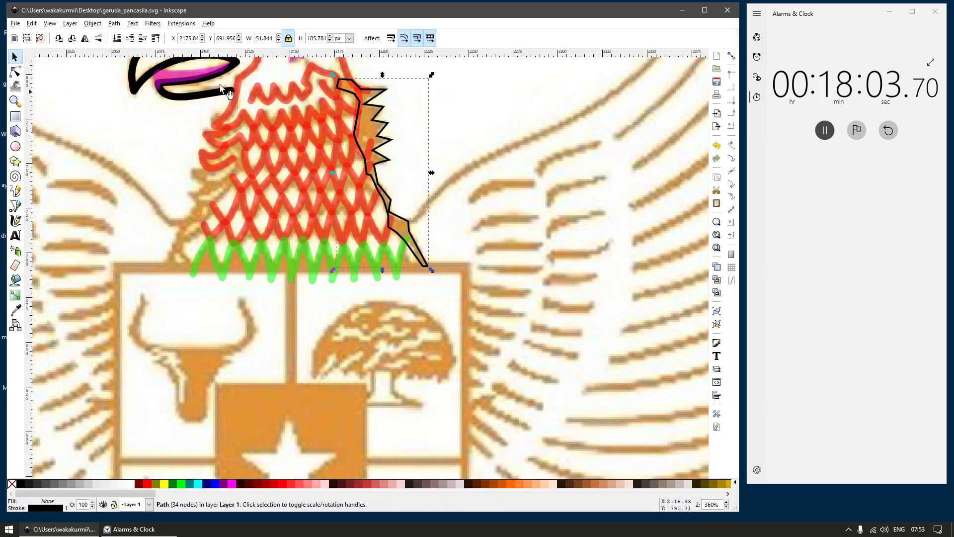
click(180, 75)
click(382, 90)
key(ctrl+shift+v)
scroll(372, 106, up, 2)
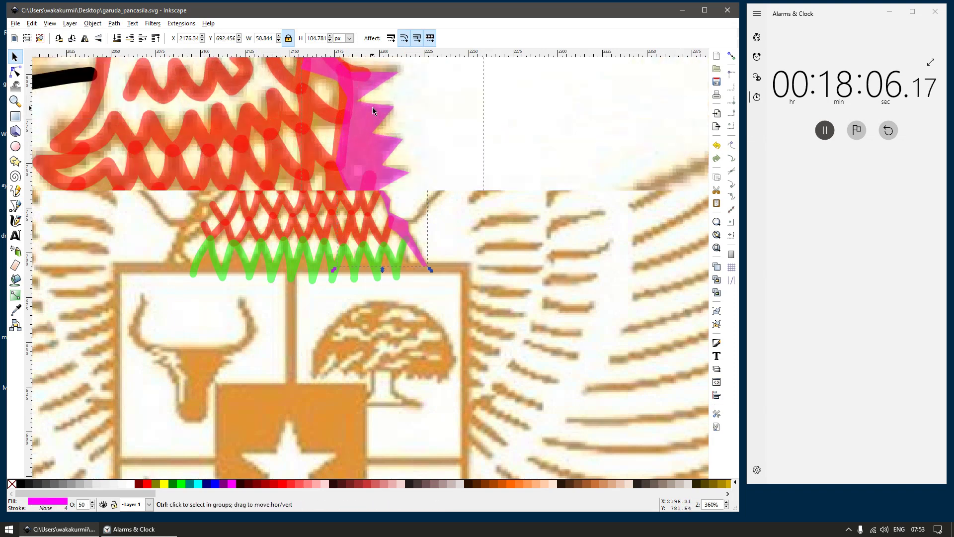
Step: Curve the edges of the magenta shape's spikes, raise the two lowest tips, and add a node on the fourth spike's lower edge, pulled inward
key(n)
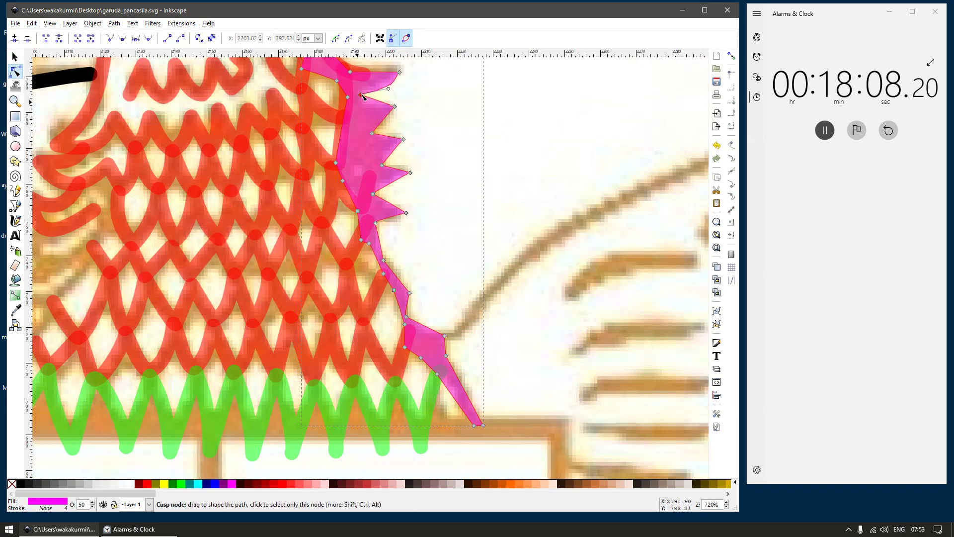
scroll(381, 98, up, 1)
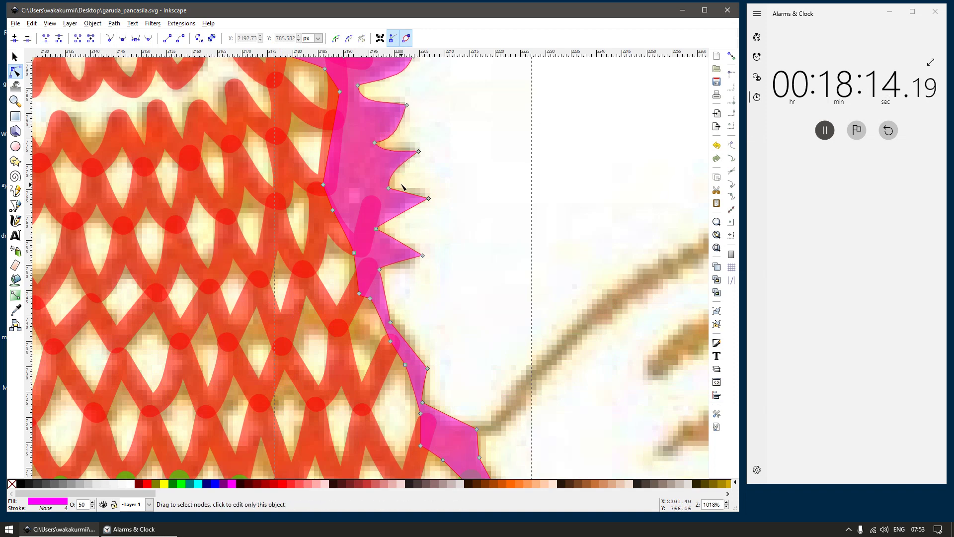
drag(429, 199, 426, 191)
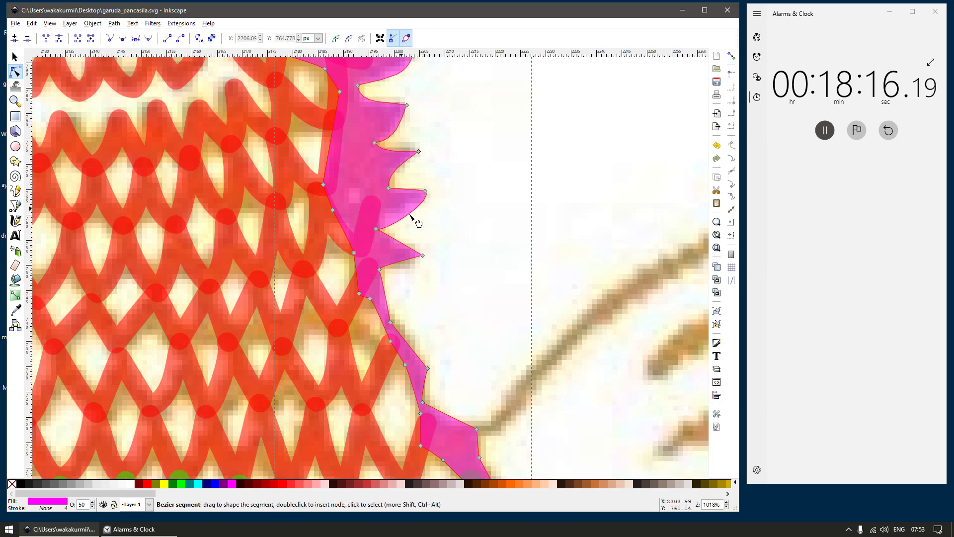
ctrl+scroll(374, 241, up, 1)
double_click(408, 220)
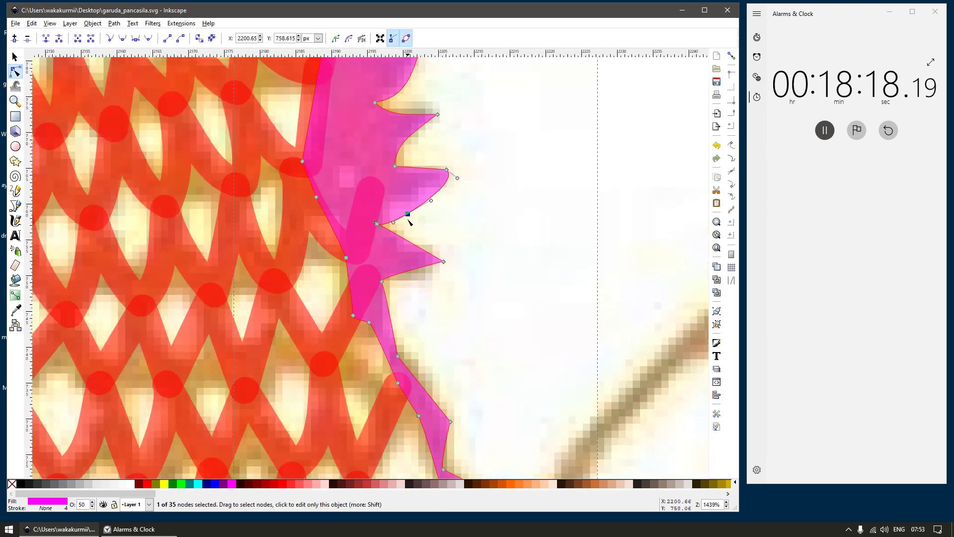
drag(408, 219, 401, 211)
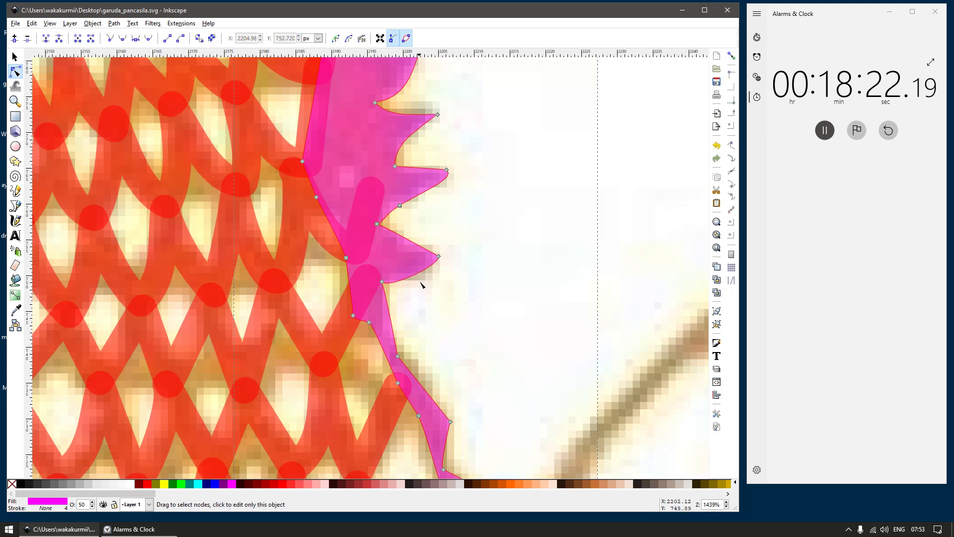
Step: Smooth the outer bulge node below the magenta spikes and curve the adjoining edges down to the widened part above the shield
scroll(421, 283, down, 2)
ctrl+scroll(438, 355, down, 1)
ctrl+scroll(447, 365, up, 3)
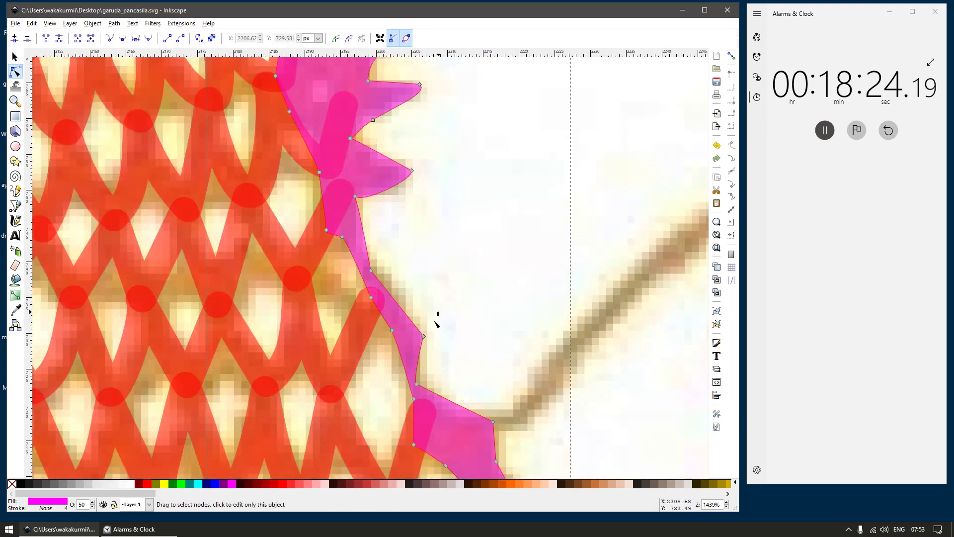
click(424, 335)
key(shift+s)
key(space)
drag(455, 345, 422, 249)
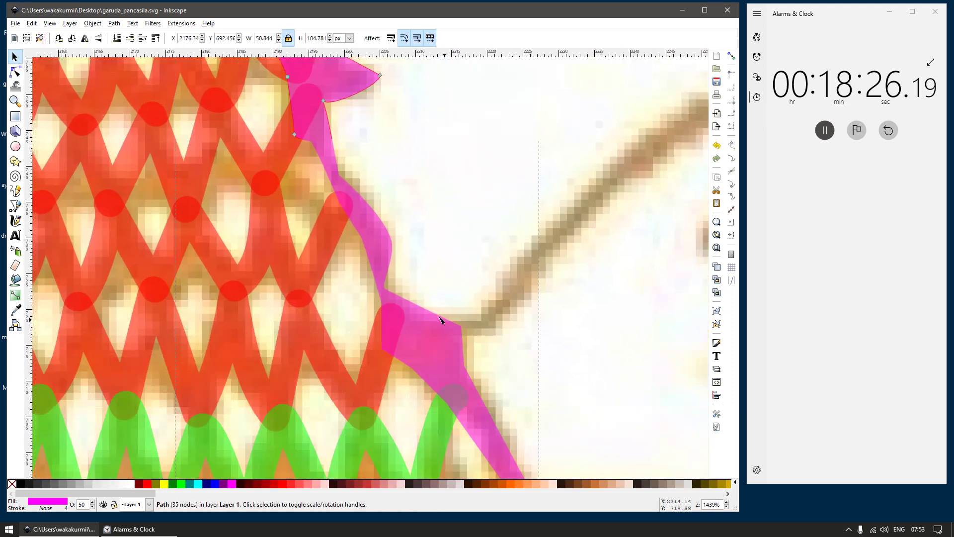
key(space)
scroll(423, 320, down, 3)
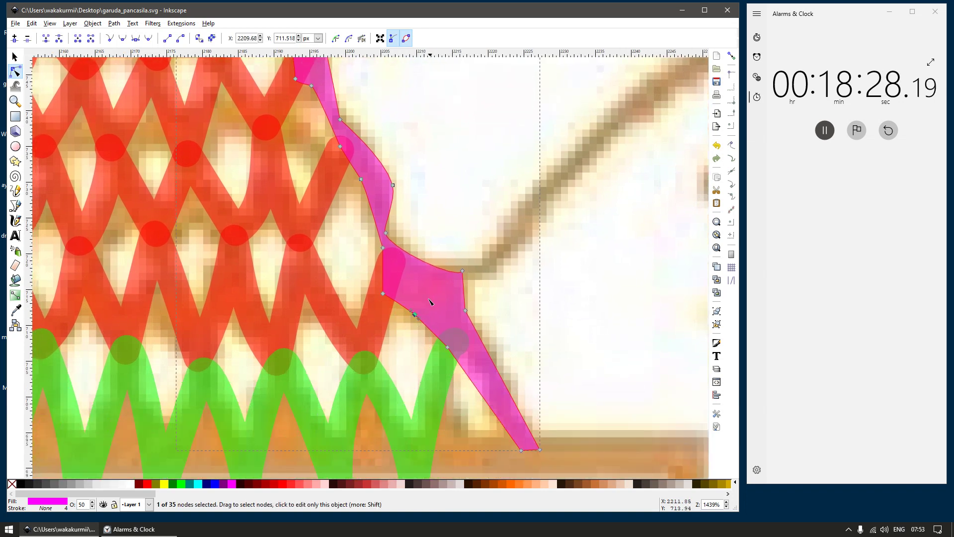
Step: Delete the surplus node on the magenta tail's inner edge, then widen its tip at the shield and curve its sides
key(Delete)
drag(403, 343, 439, 307)
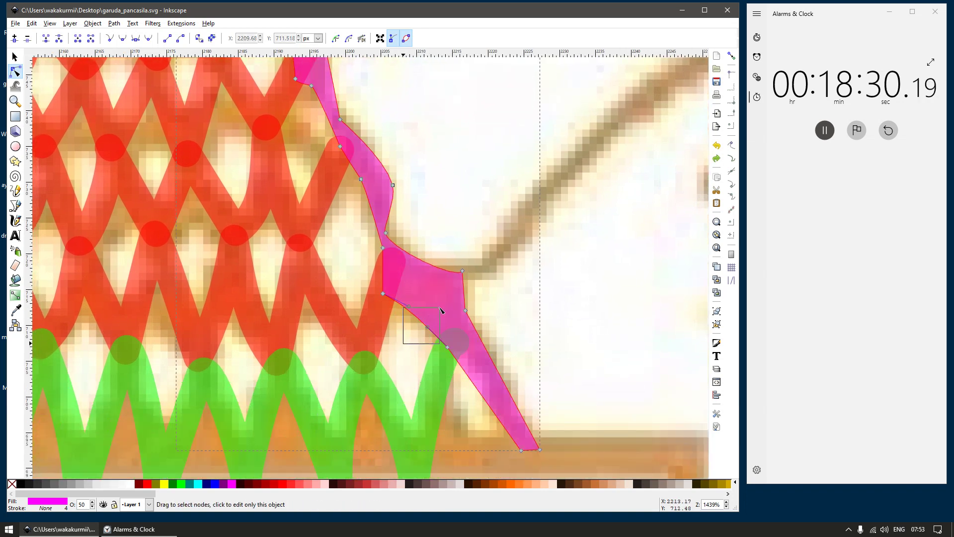
key(space)
key(space)
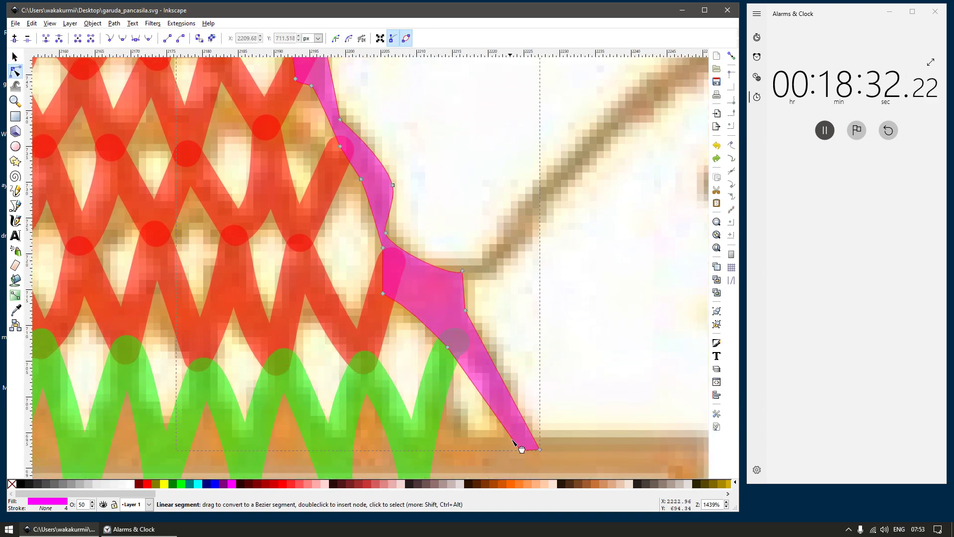
drag(521, 451, 515, 454)
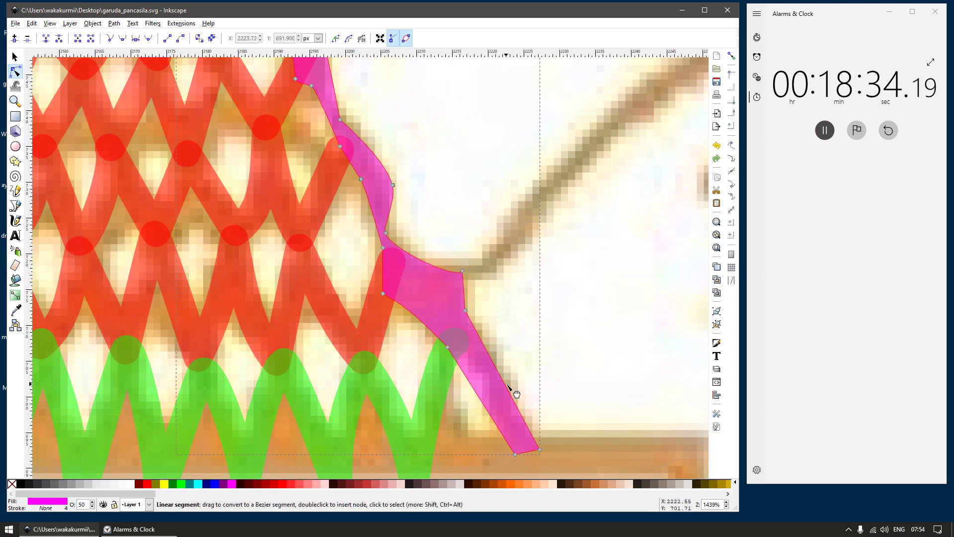
scroll(397, 256, down, 1)
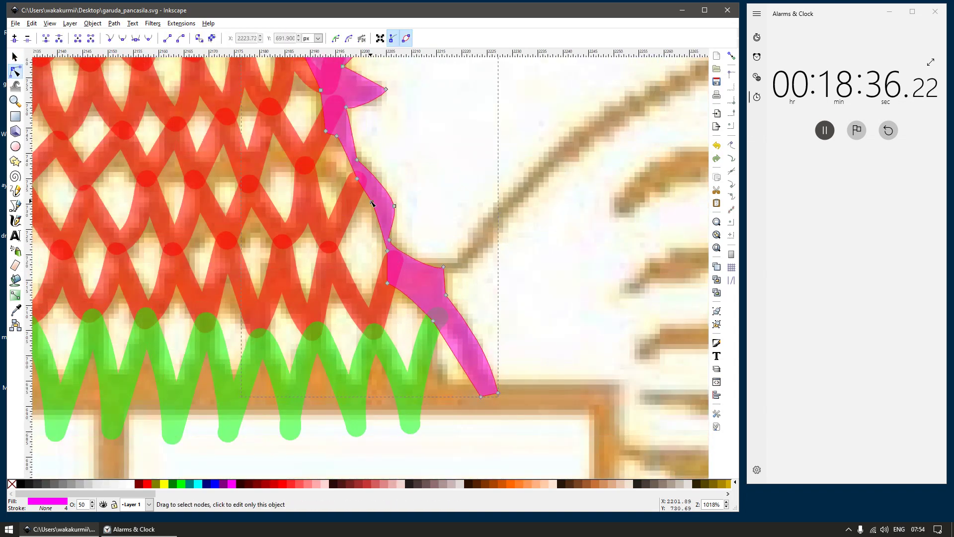
Step: Draw three separate open V-shaped strokes over the untraced feather tips at the front of the neck, below the red ones
drag(370, 199, 421, 260)
key(space)
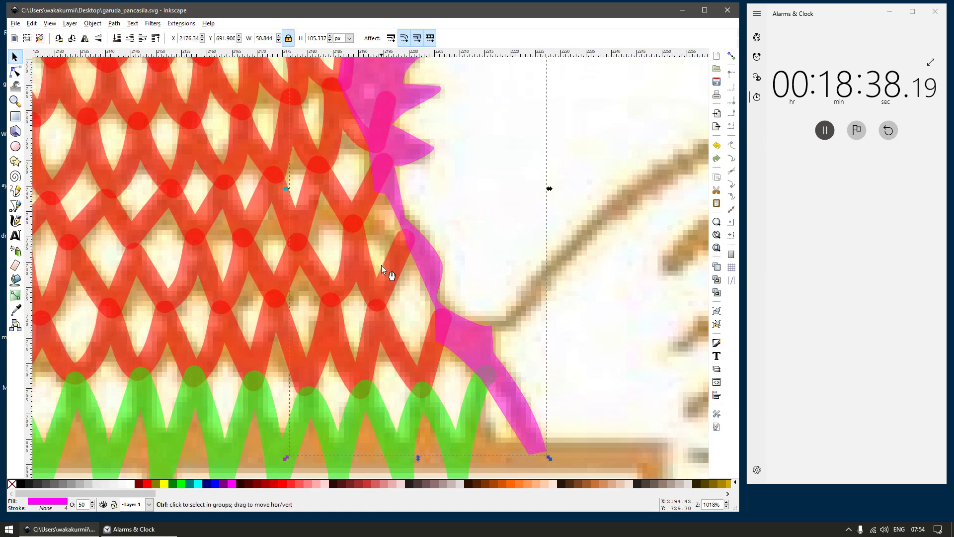
scroll(382, 267, down, 2)
scroll(343, 248, down, 1)
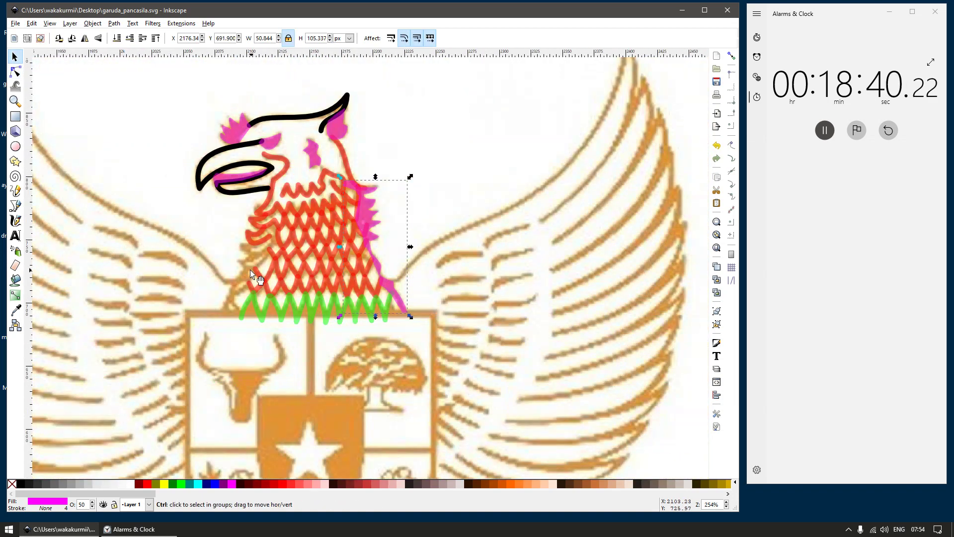
scroll(249, 278, up, 1)
drag(293, 260, 427, 267)
scroll(387, 252, up, 1)
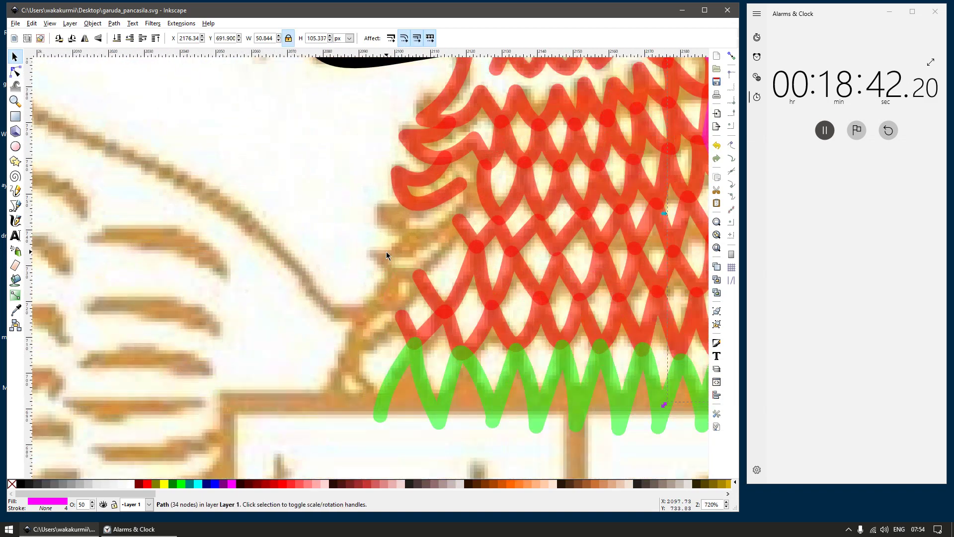
key(b)
click(414, 207)
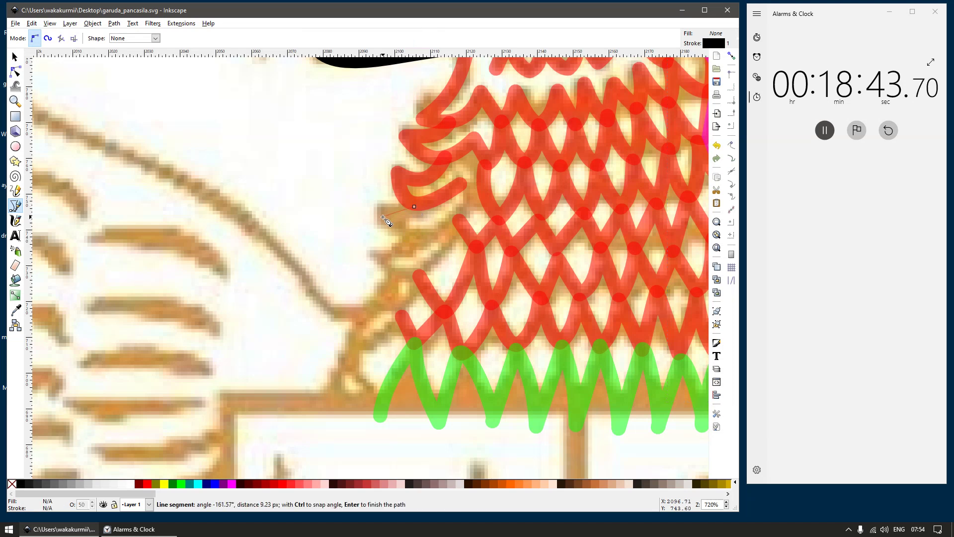
double_click(471, 213)
click(417, 232)
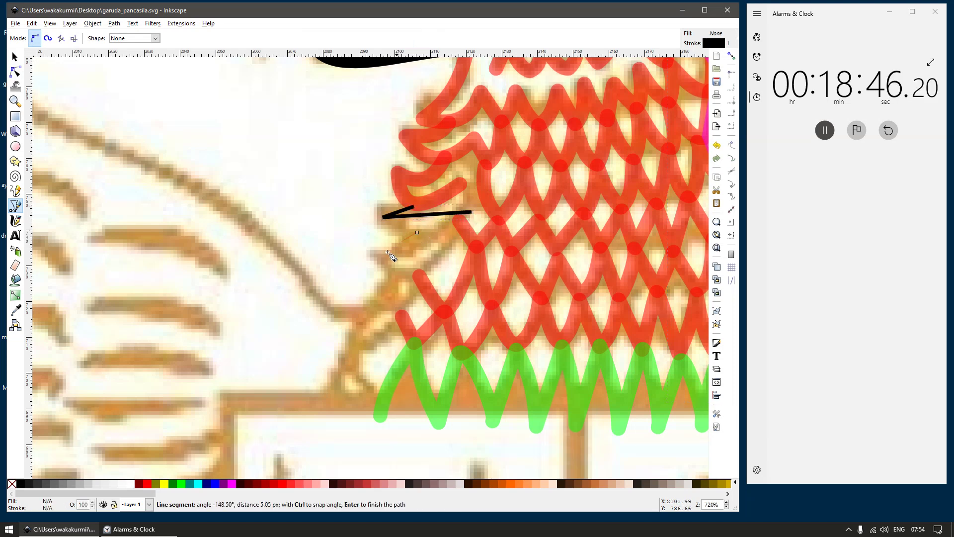
double_click(466, 238)
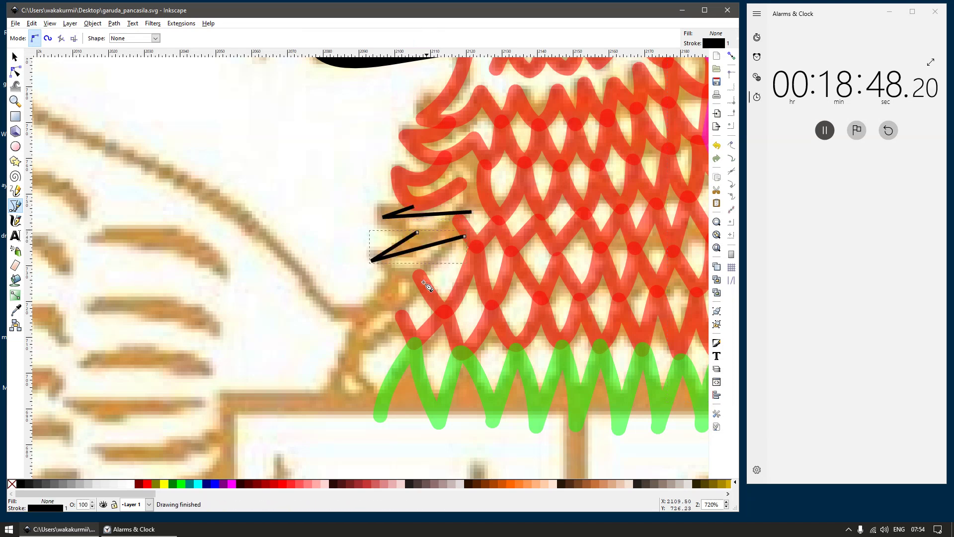
click(390, 276)
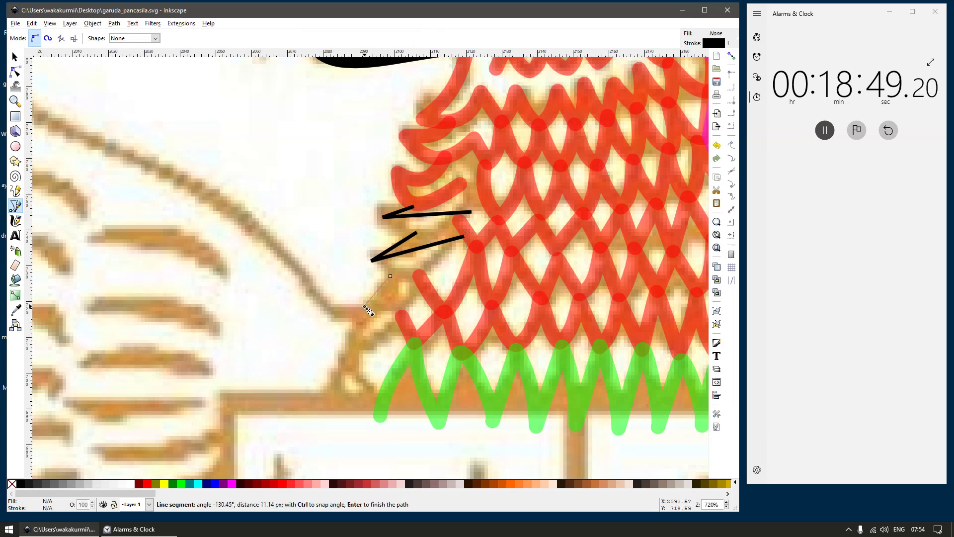
double_click(425, 292)
Step: Draw a straight stroke down the lower front neck edge to the shield, plus an open V stroke beside it ending near the red row
drag(367, 315, 361, 323)
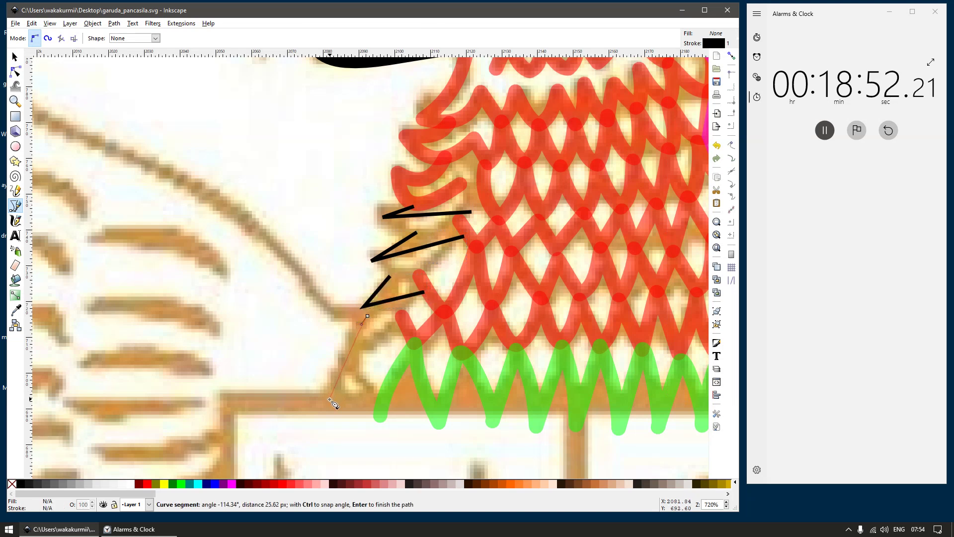
double_click(330, 395)
click(376, 404)
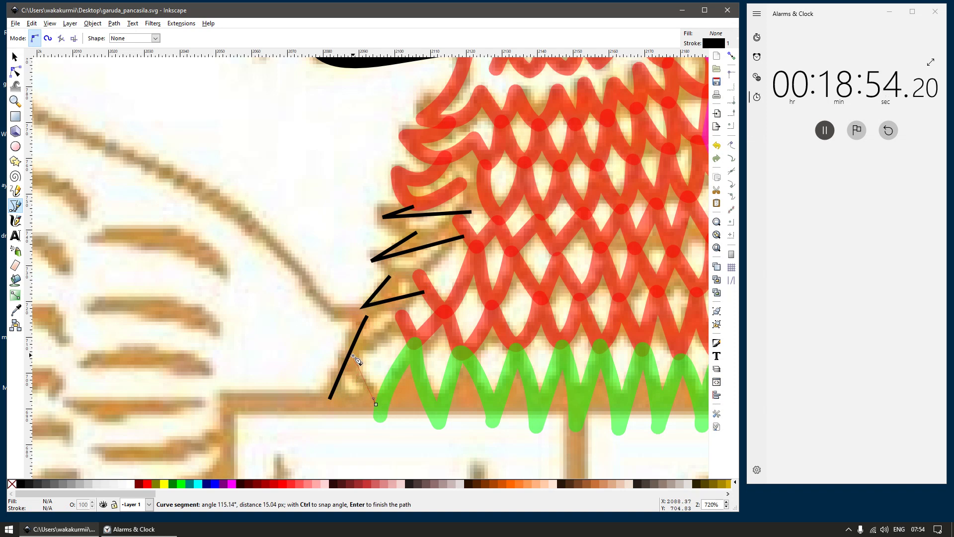
click(356, 358)
double_click(398, 320)
key(space)
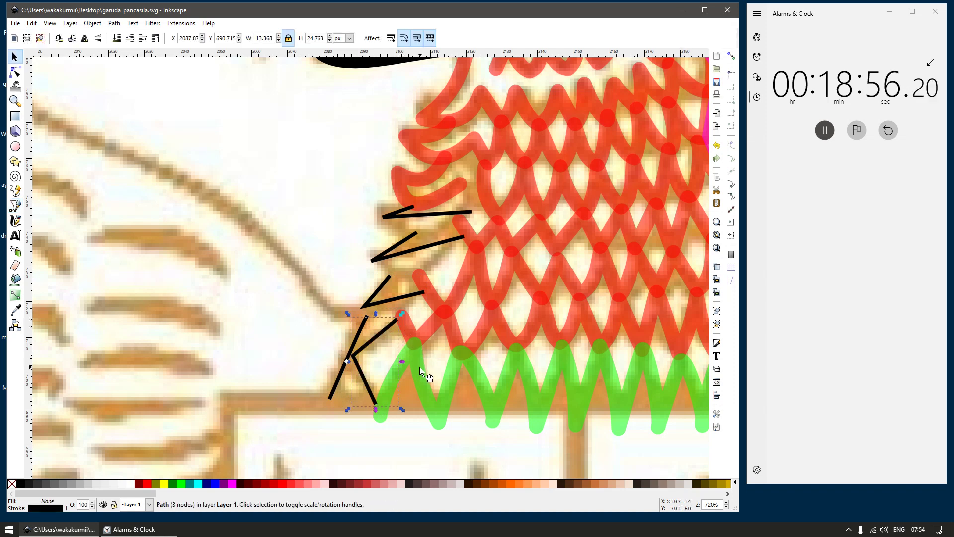
Step: Paste the green zigzag's stroke style at 50% opacity onto all five new front-neck strokes
click(419, 366)
key(ctrl+c)
click(378, 335)
key(ctrl+shift+v)
click(362, 329)
key(ctrl+shift+v)
click(377, 301)
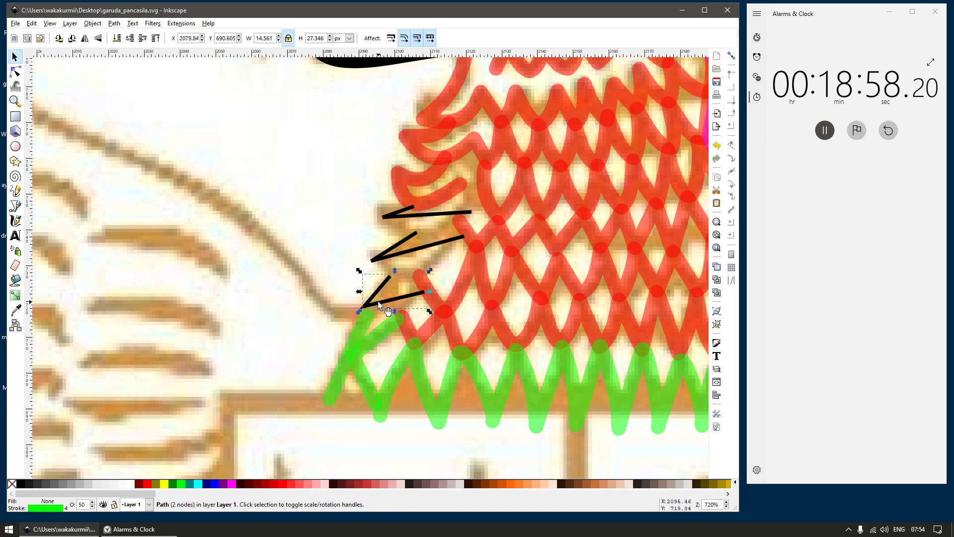
key(ctrl+shift+v)
click(397, 253)
key(ctrl+shift+v)
click(450, 215)
key(ctrl+shift+v)
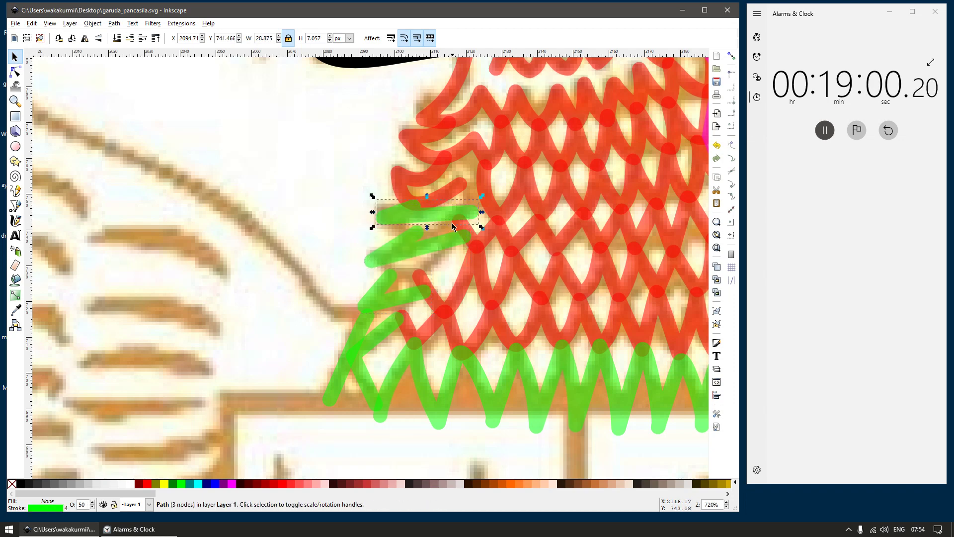
Step: Reshape the topmost green feather stroke by raising its pointed tip, extending its inner end to the red row and curving its segments
double_click(450, 222)
scroll(450, 223, up, 1)
drag(483, 208, 499, 191)
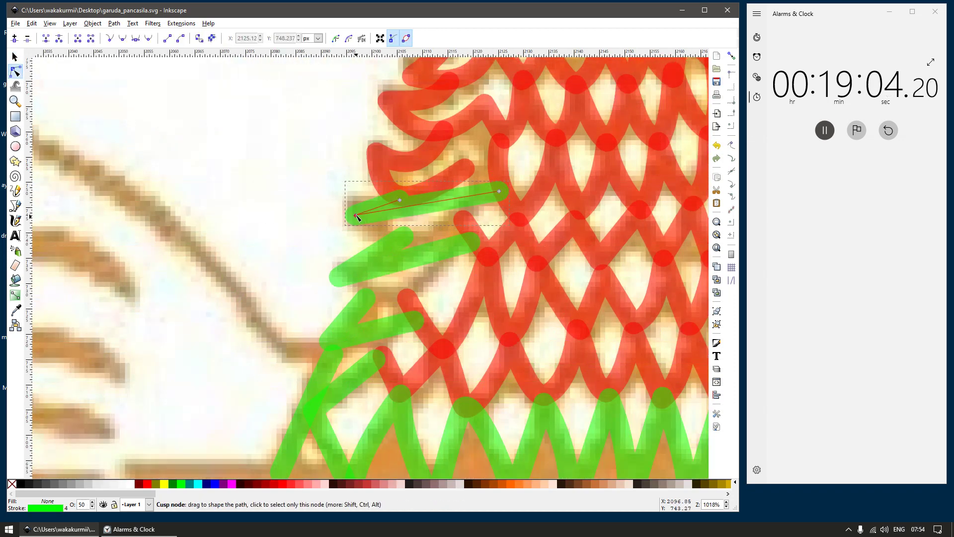
drag(356, 216, 357, 204)
drag(419, 198, 415, 232)
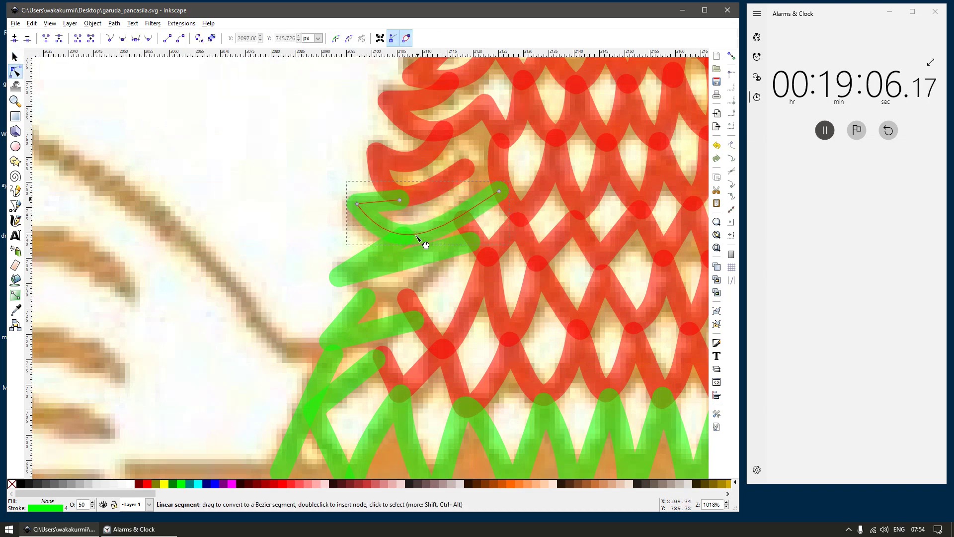
scroll(394, 213, up, 2)
drag(405, 186, 397, 175)
Step: Reshape the second green feather stroke by pulling its tip inward, adjusting its inner end and curving both segments
scroll(435, 194, down, 3)
click(366, 224)
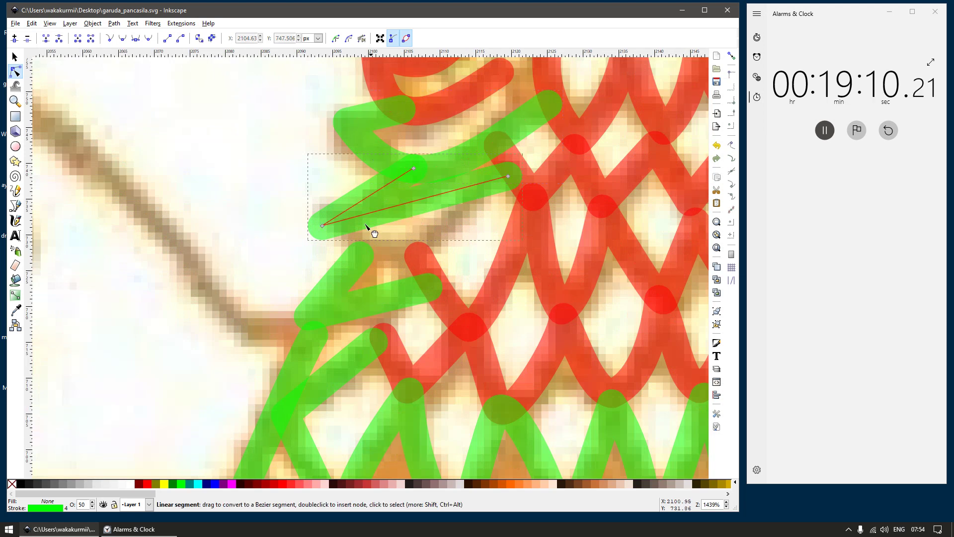
drag(322, 224, 334, 213)
drag(393, 203, 404, 256)
drag(508, 176, 513, 174)
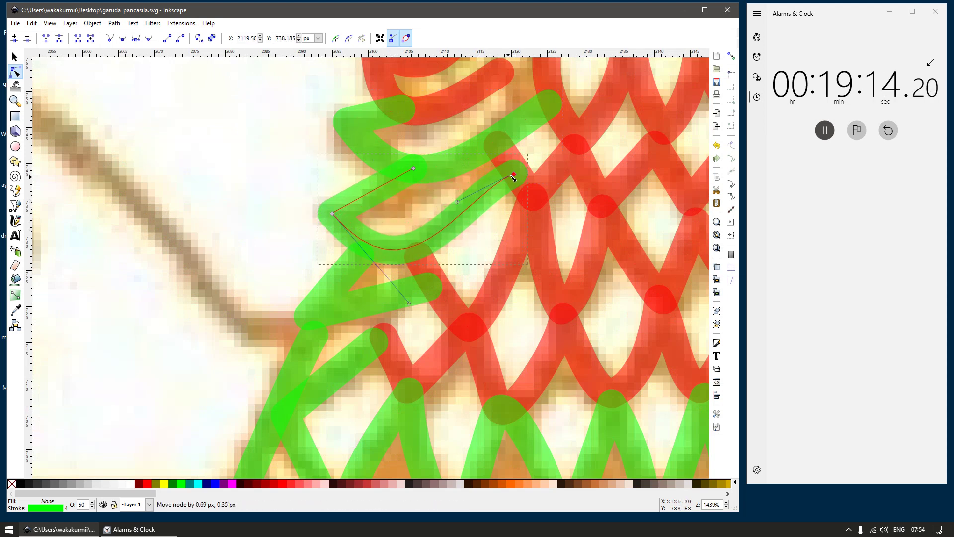
drag(377, 190, 385, 196)
Step: Curve the lower segment of the third green feather stroke and move its two end nodes to meet the neighbouring strokes
scroll(385, 242, down, 2)
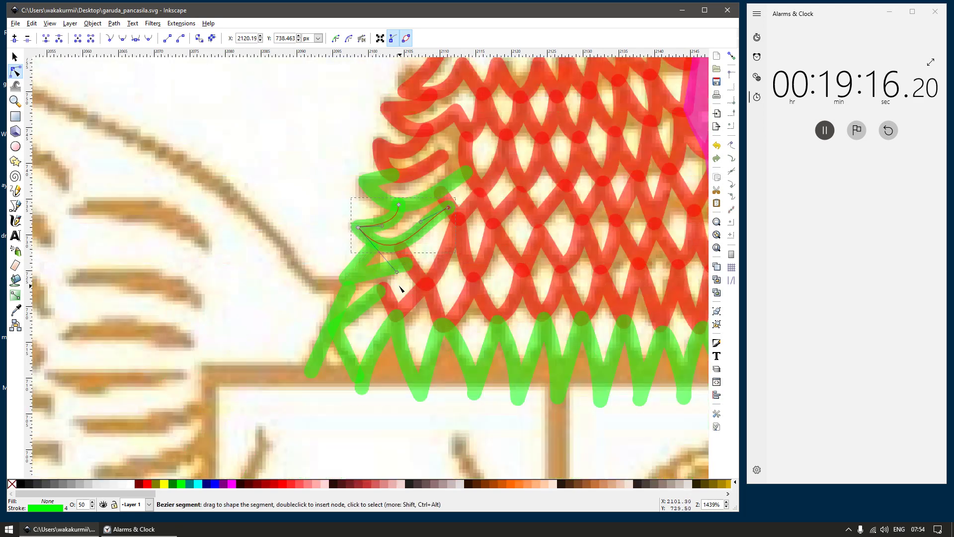
scroll(399, 286, up, 2)
click(400, 261)
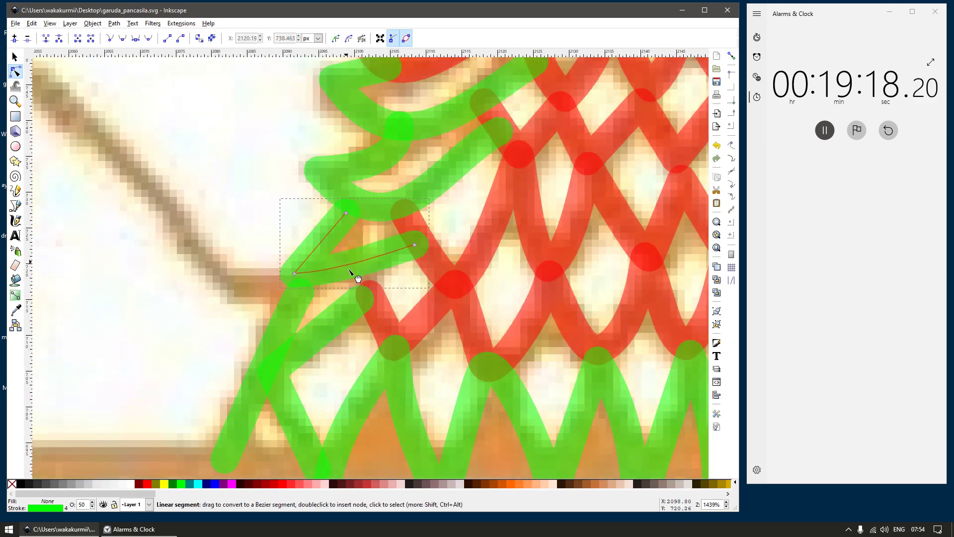
drag(349, 269, 358, 280)
drag(415, 245, 418, 243)
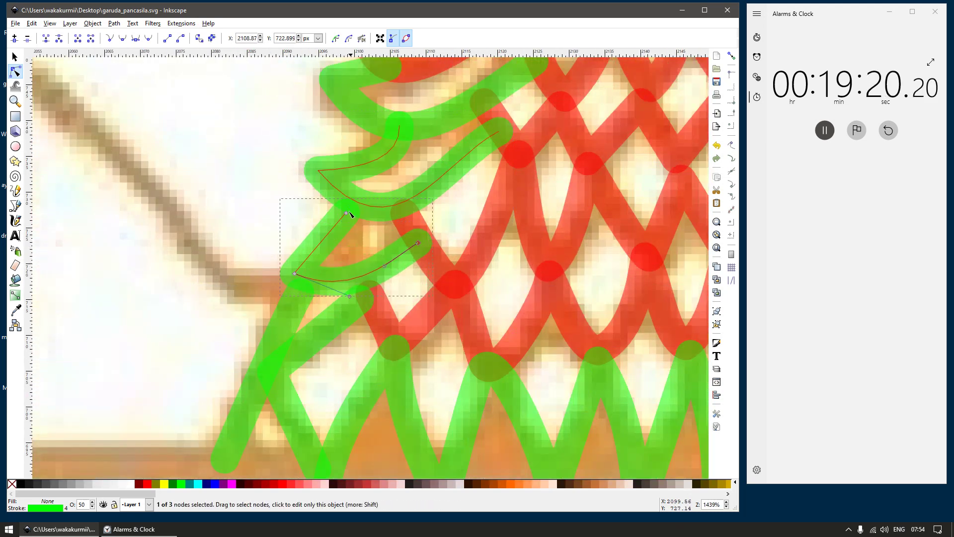
drag(346, 212, 354, 207)
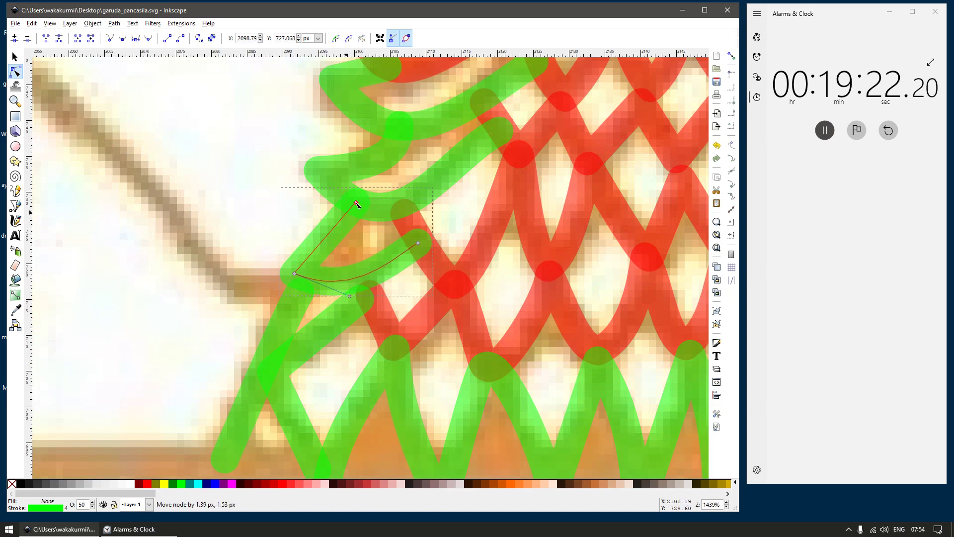
Step: Bend the long outer green stroke at the base of the front neck into a slight outward curve
scroll(327, 246, down, 4)
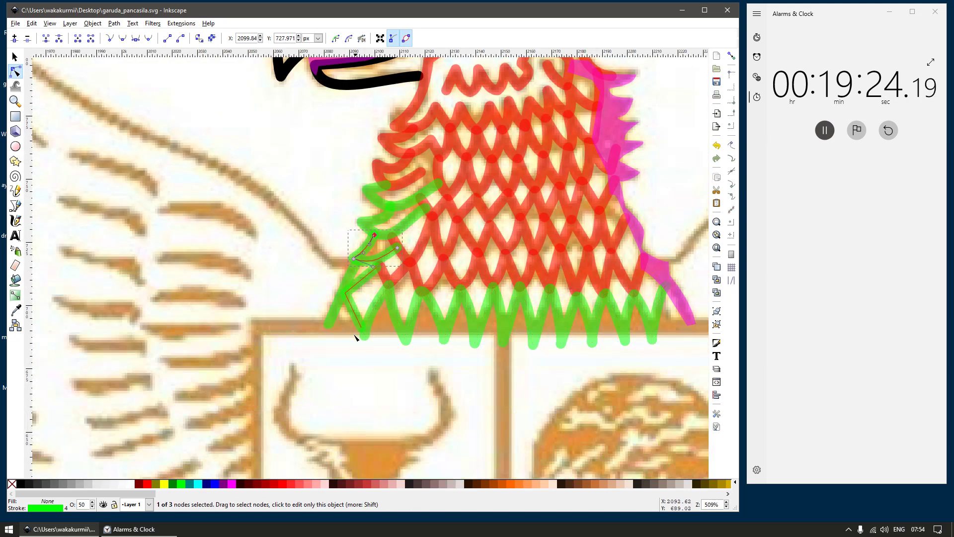
scroll(350, 300, up, 3)
click(313, 302)
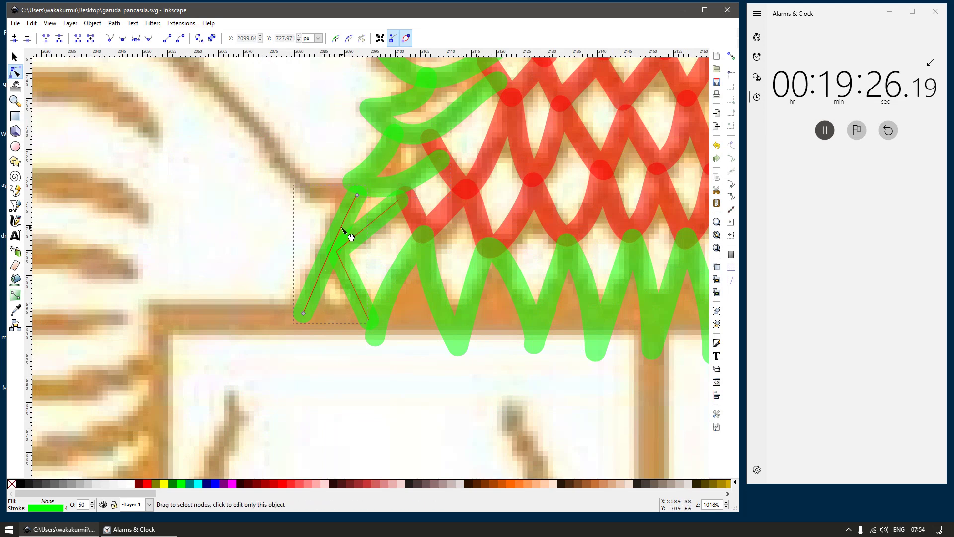
drag(333, 240, 329, 239)
click(350, 285)
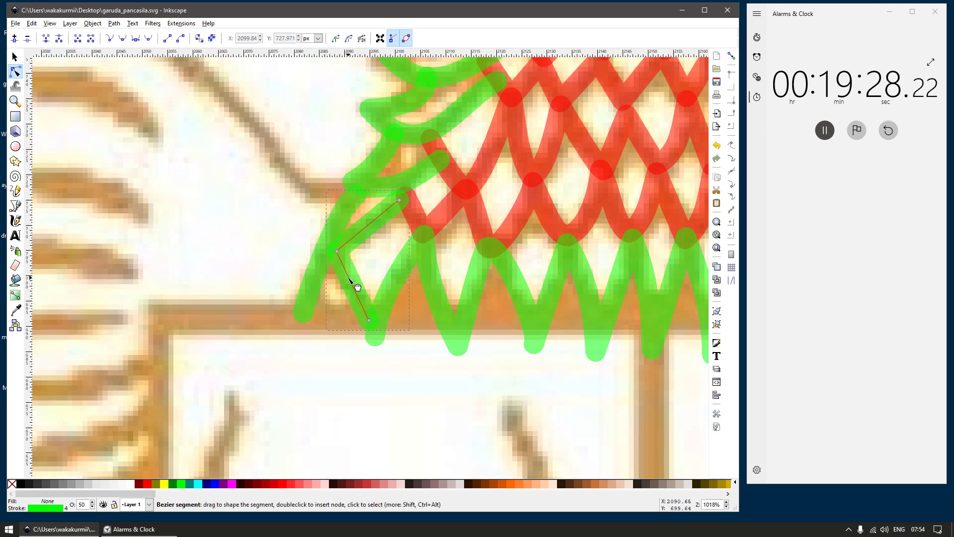
scroll(471, 230, down, 5)
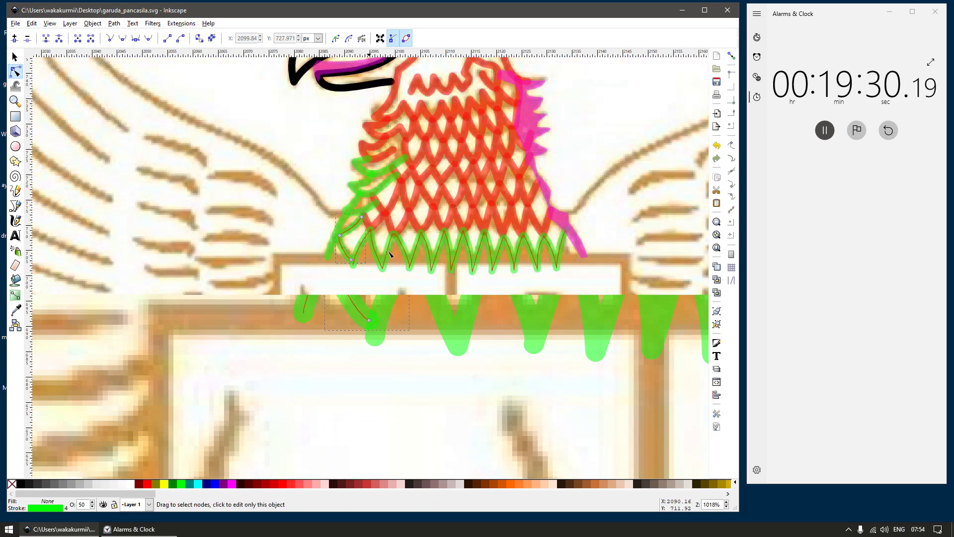
scroll(501, 238, down, 2)
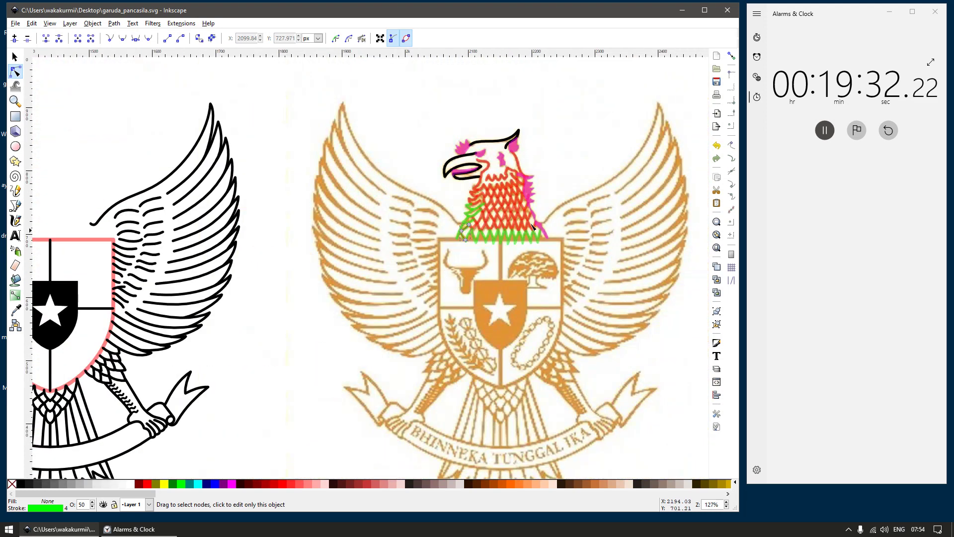
Step: Draw a small four-point wedge with the Pen tool over the peak of the red collar line, just below the magenta cheek mark
scroll(531, 201, up, 2)
scroll(497, 173, up, 7)
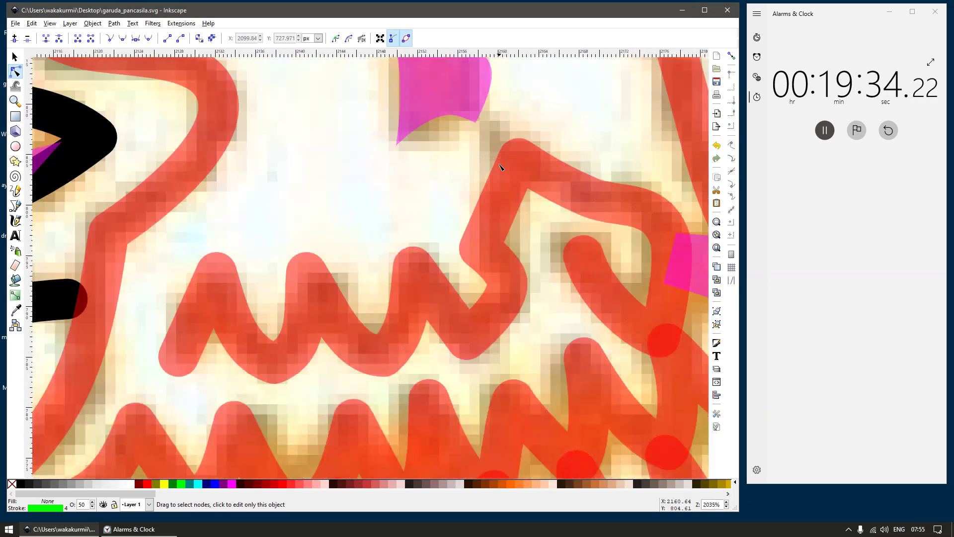
key(b)
click(487, 199)
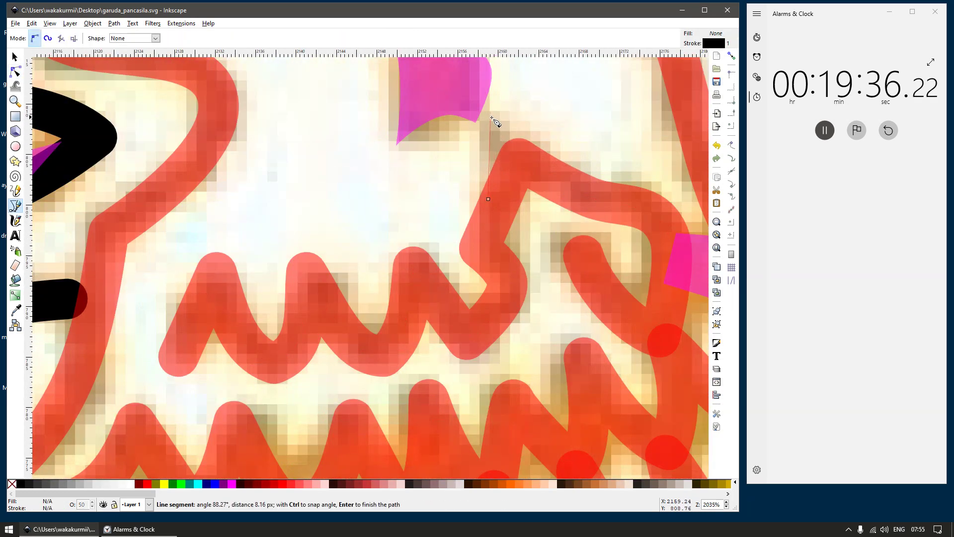
click(486, 108)
click(561, 163)
double_click(508, 174)
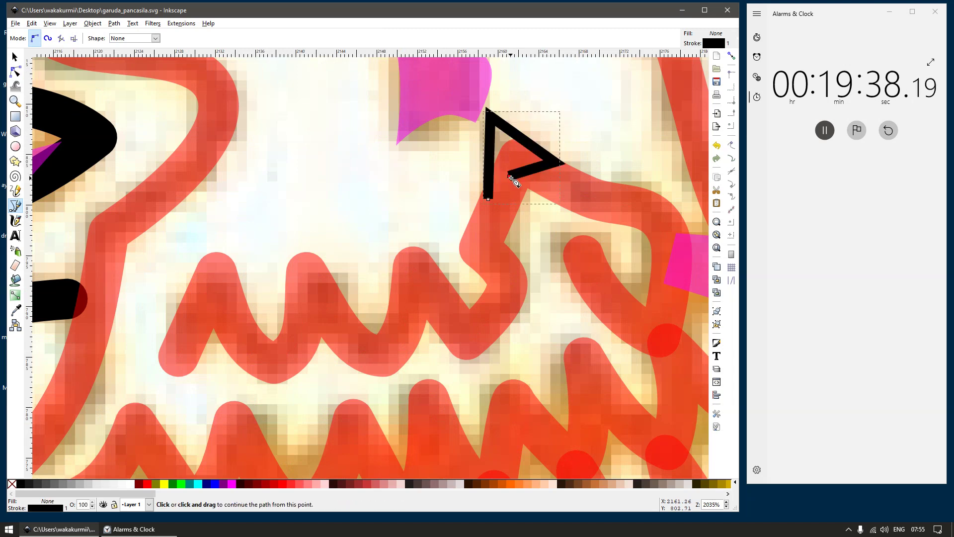
Step: Paste the magenta cheek mark's style onto the new wedge and adjust its right corner node
key(s)
click(458, 105)
key(ctrl+c)
click(527, 144)
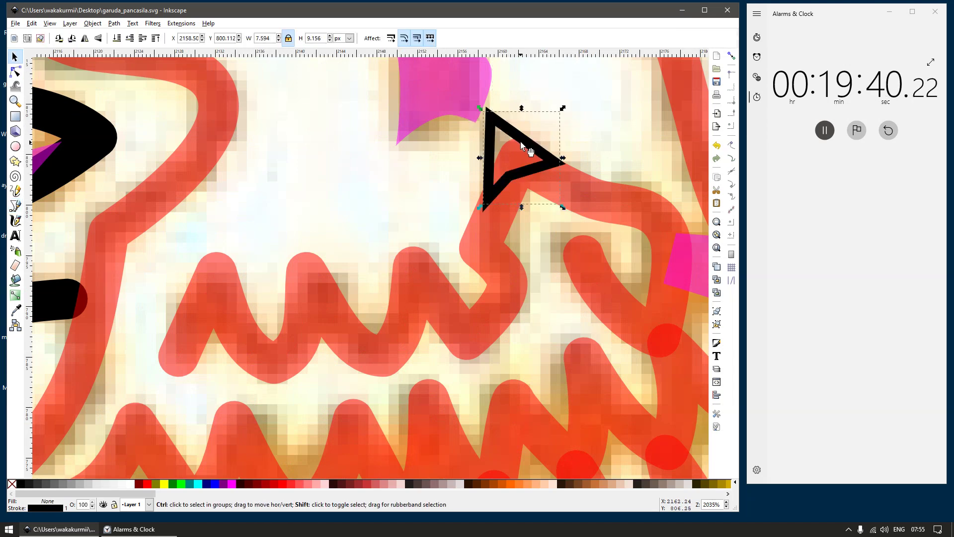
key(ctrl+shift+v)
double_click(537, 157)
drag(556, 162, 559, 163)
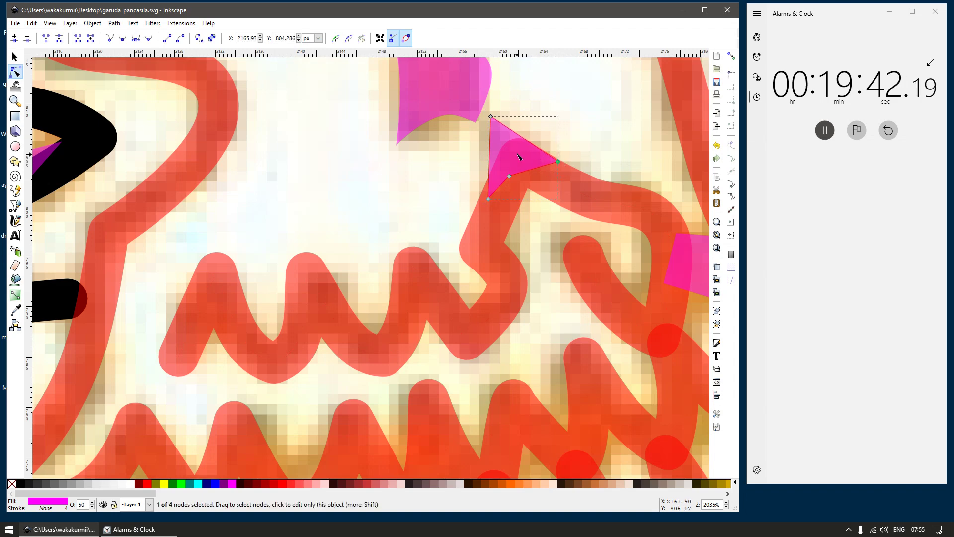
Step: Select all the traced head and neck paths and move them off the reference to the empty area left of the black emblem
scroll(508, 158, down, 4)
scroll(555, 201, down, 6)
key(s)
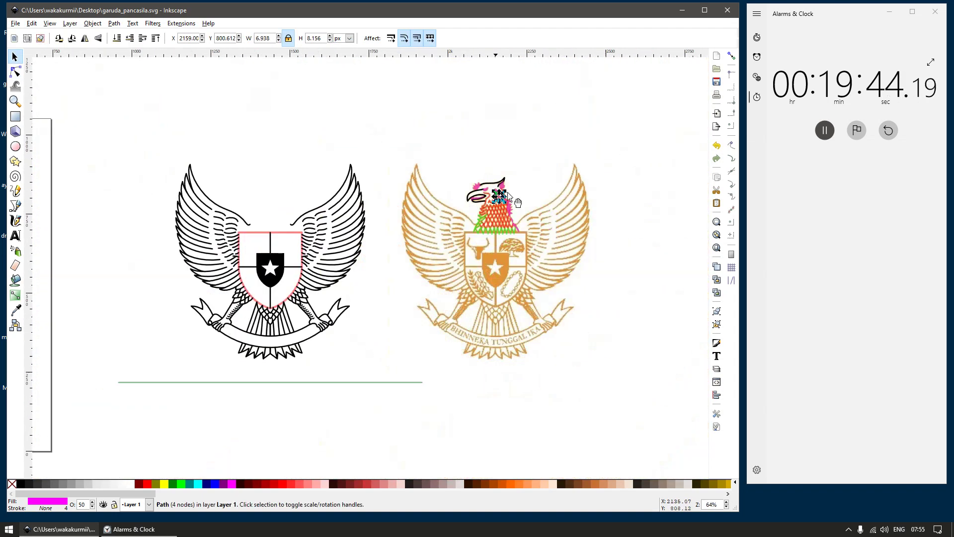
click(626, 169)
drag(635, 124, 453, 252)
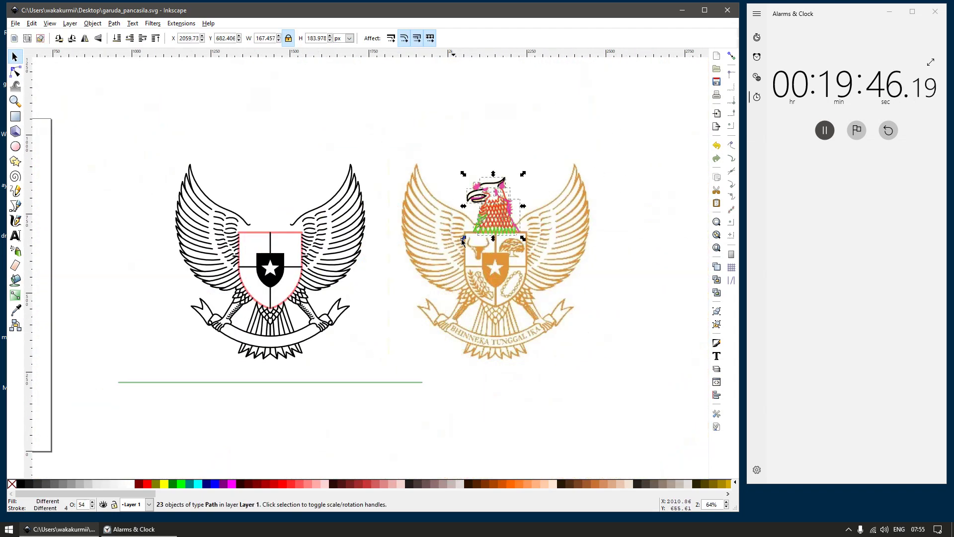
drag(504, 213, 121, 213)
click(121, 270)
drag(121, 270, 337, 280)
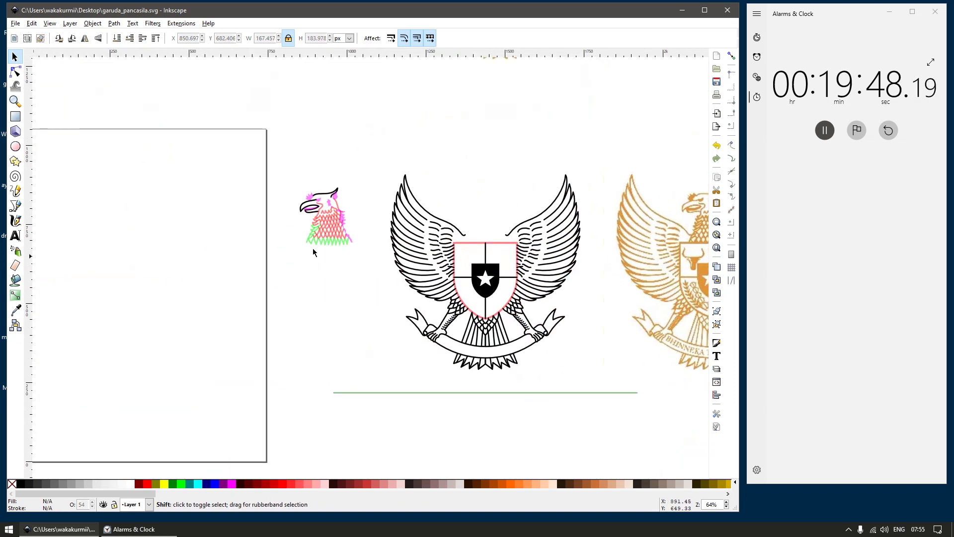
Step: Combine the magenta back-feather, ear, cheek, eye, forehead and mouth shapes into one path
scroll(315, 239, up, 4)
drag(410, 195, 426, 212)
key(ctrl+z)
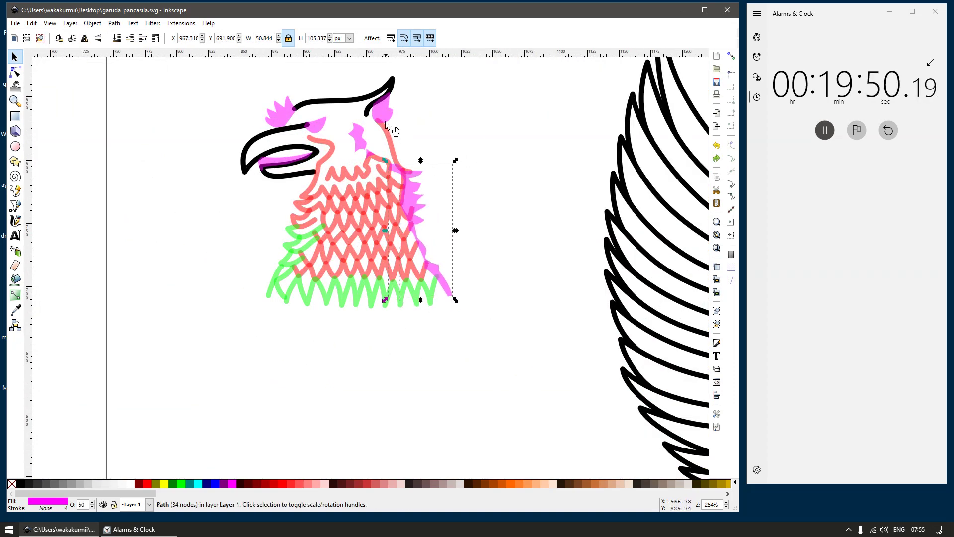
shift+click(384, 115)
shift+click(358, 138)
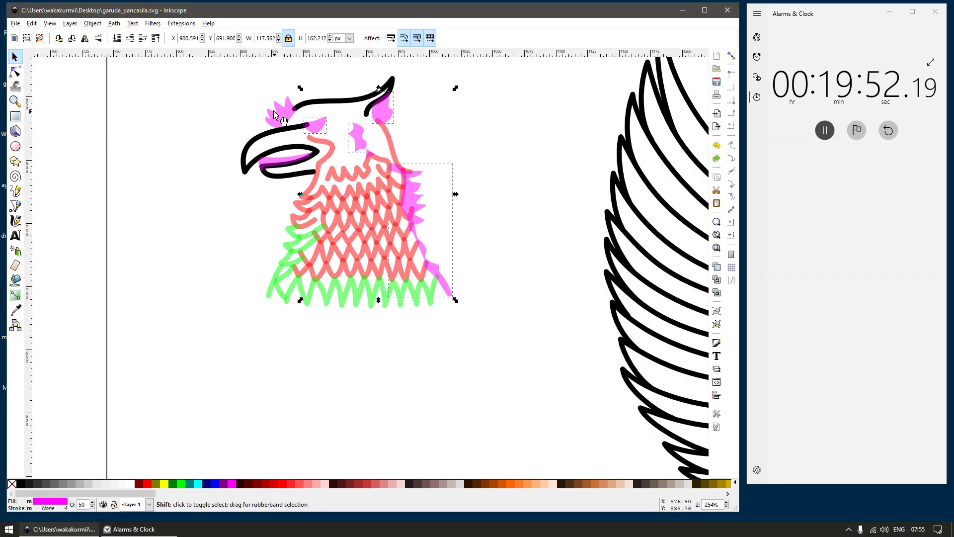
shift+click(269, 158)
key(ctrl+k)
Step: Give all head paths except the combined magenta shape a black stroke and 100% opacity
scroll(293, 171, down, 2)
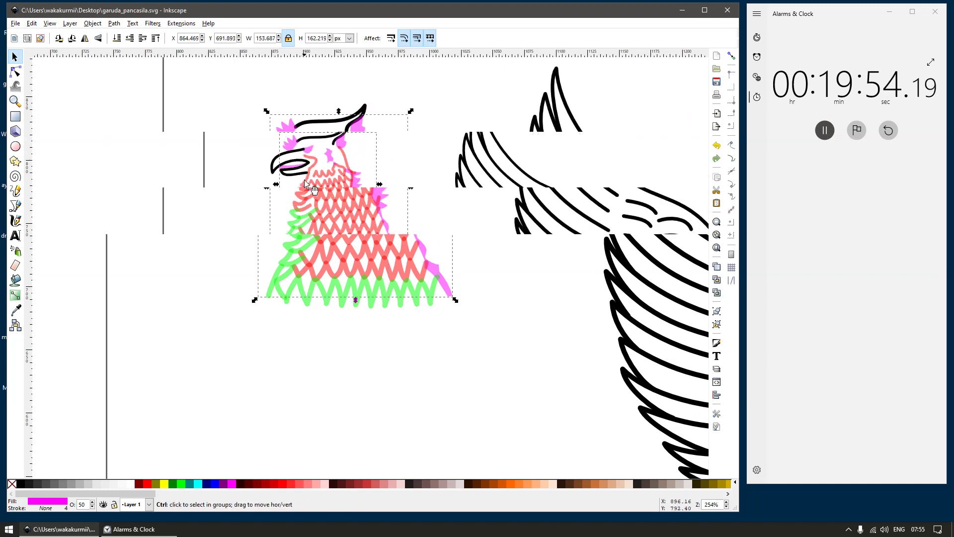
drag(205, 293, 386, 110)
scroll(351, 196, up, 3)
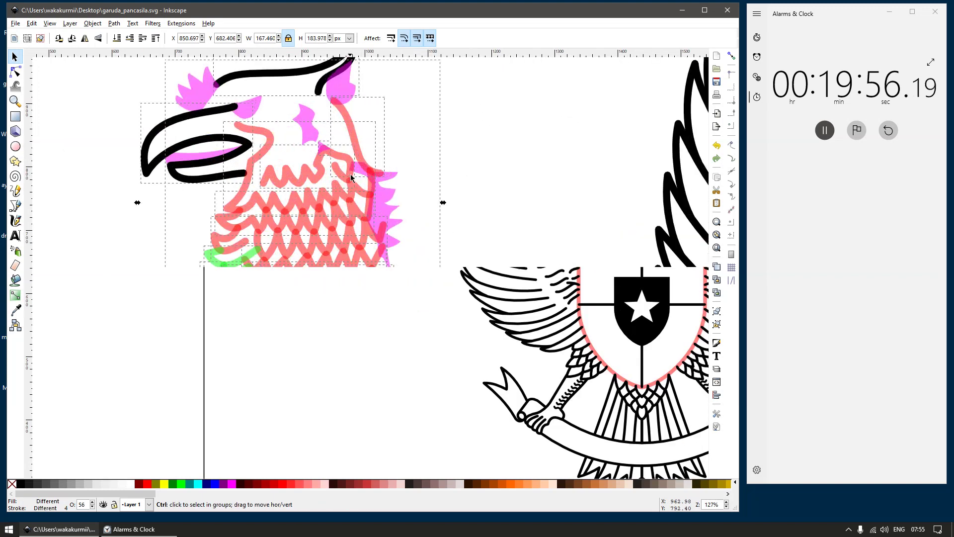
shift+click(379, 198)
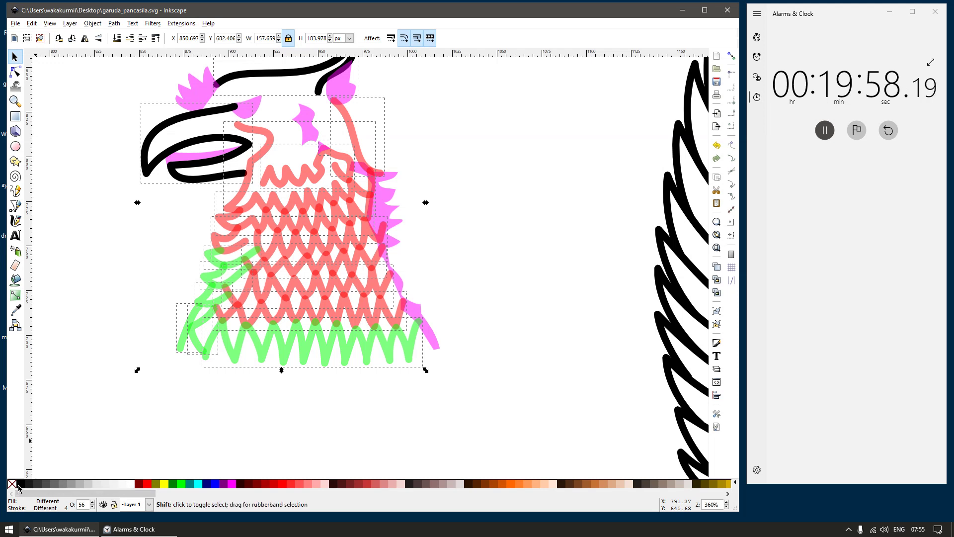
shift+click(75, 483)
scroll(84, 504, up, 10)
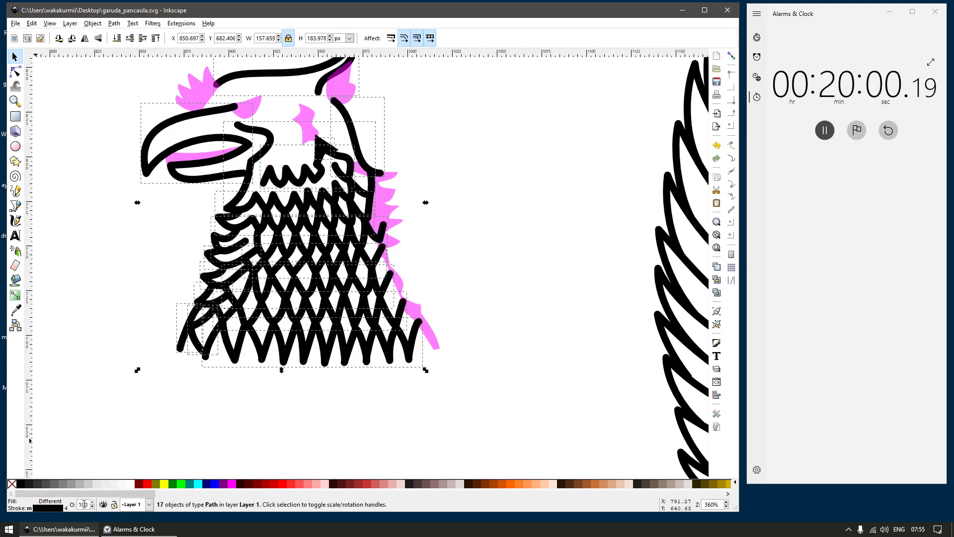
Step: Fill the combined magenta path with black and raise its opacity to 100%
click(377, 202)
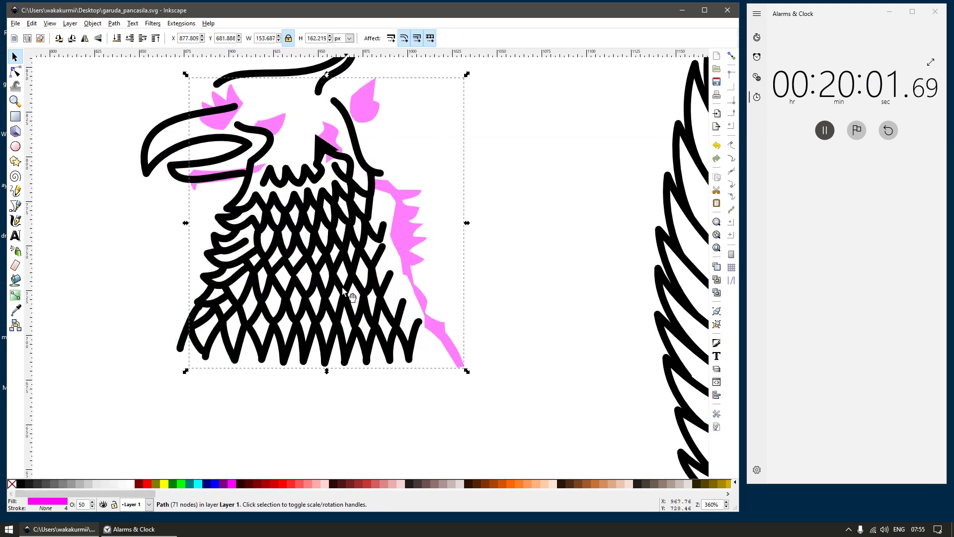
click(20, 484)
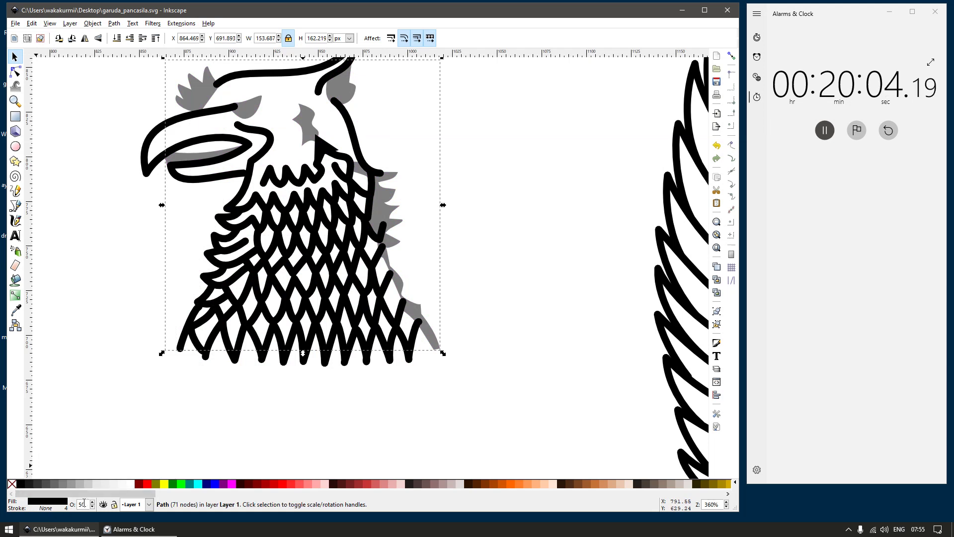
scroll(83, 503, up, 10)
Step: Select all the black head and neck paths and group them
scroll(203, 248, down, 3)
click(190, 322)
scroll(167, 333, down, 2)
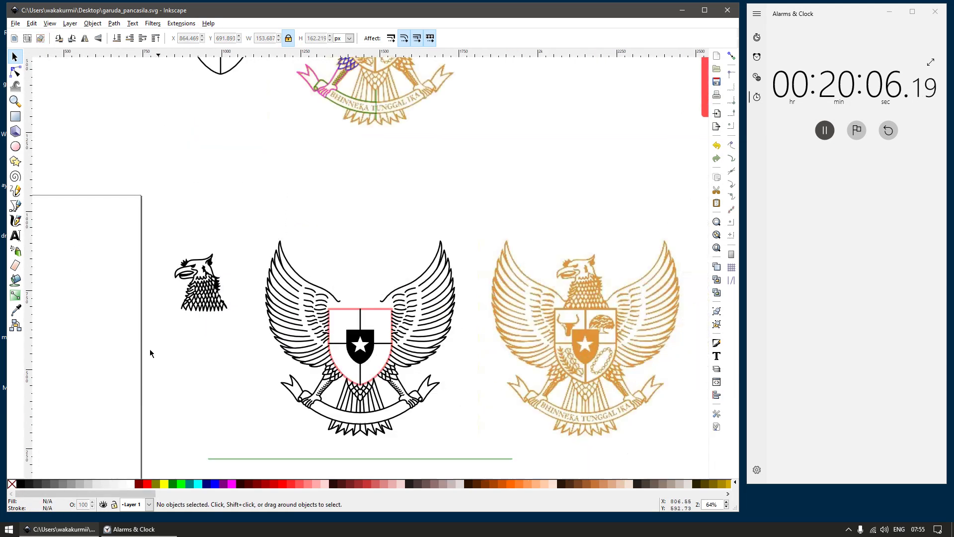
drag(249, 216, 245, 213)
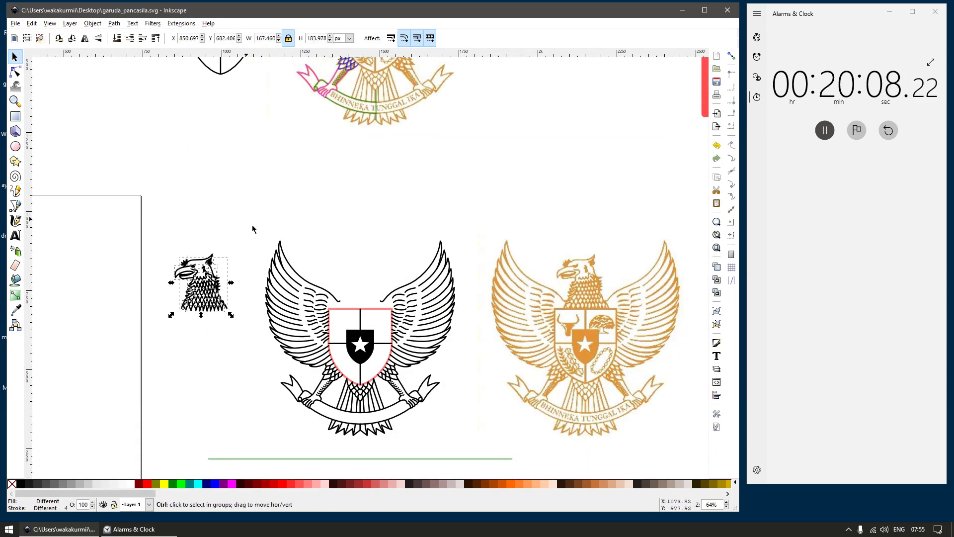
scroll(517, 285, up, 3)
scroll(475, 291, up, 2)
key(r)
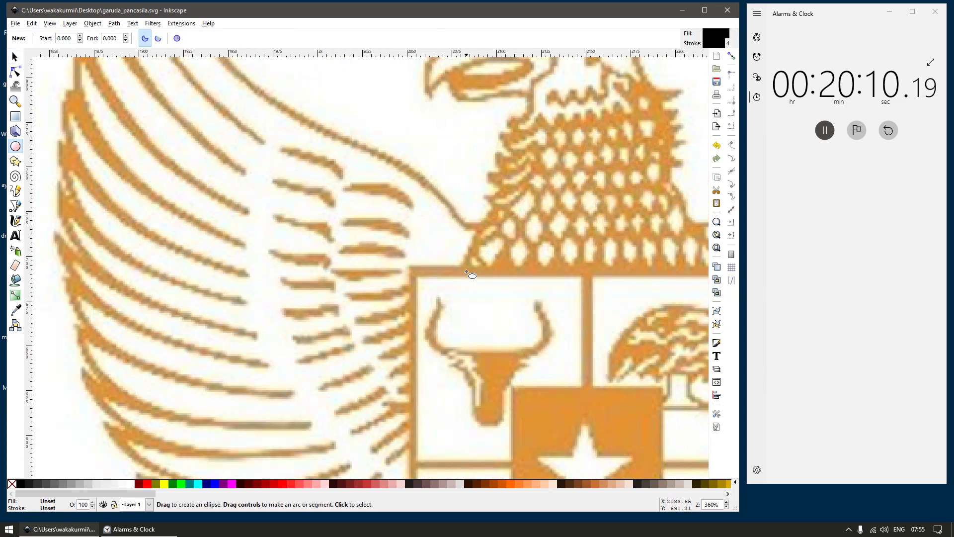
scroll(444, 271, down, 2)
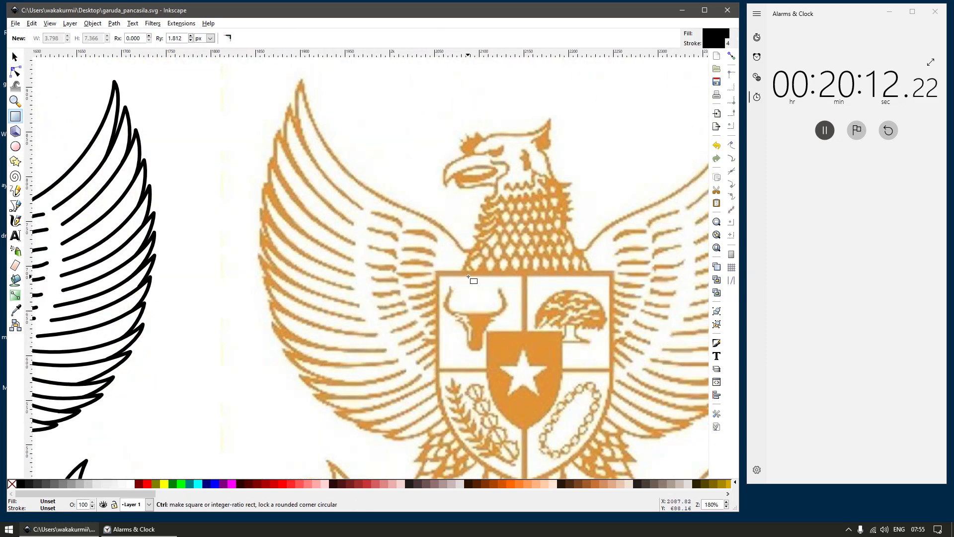
scroll(438, 270, down, 3)
Step: Move the head group horizontally onto the black emblem, between the wings and above the shield
key(s)
drag(102, 251, 260, 256)
scroll(236, 282, up, 3)
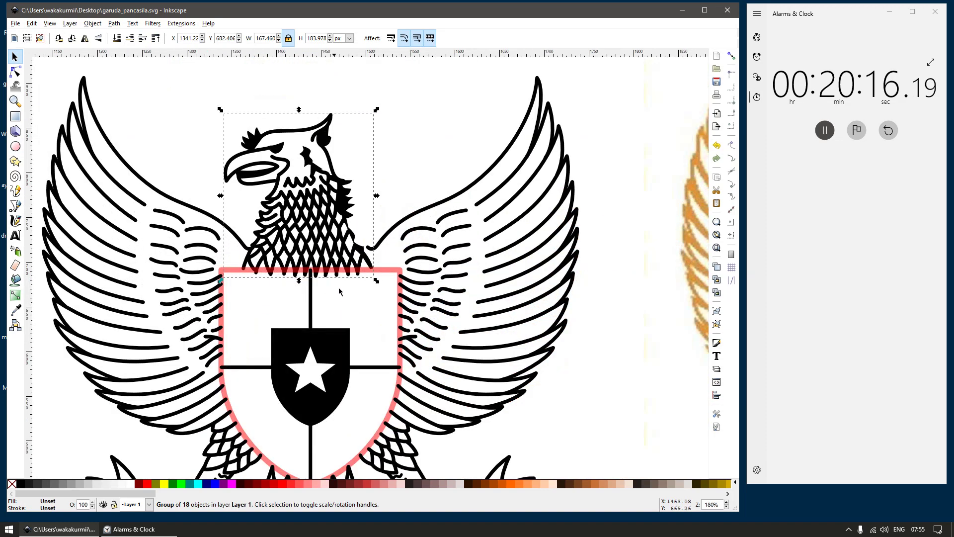
Step: Give the large shield outline a yellow fill, a black stroke and 100% opacity
click(340, 288)
ctrl+click(388, 272)
click(166, 485)
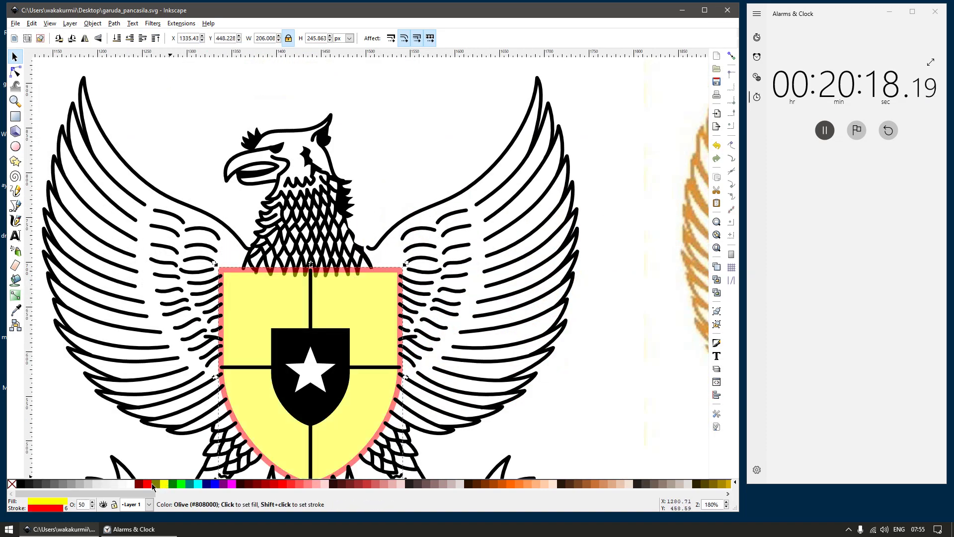
shift+click(27, 483)
scroll(298, 265, up, 2)
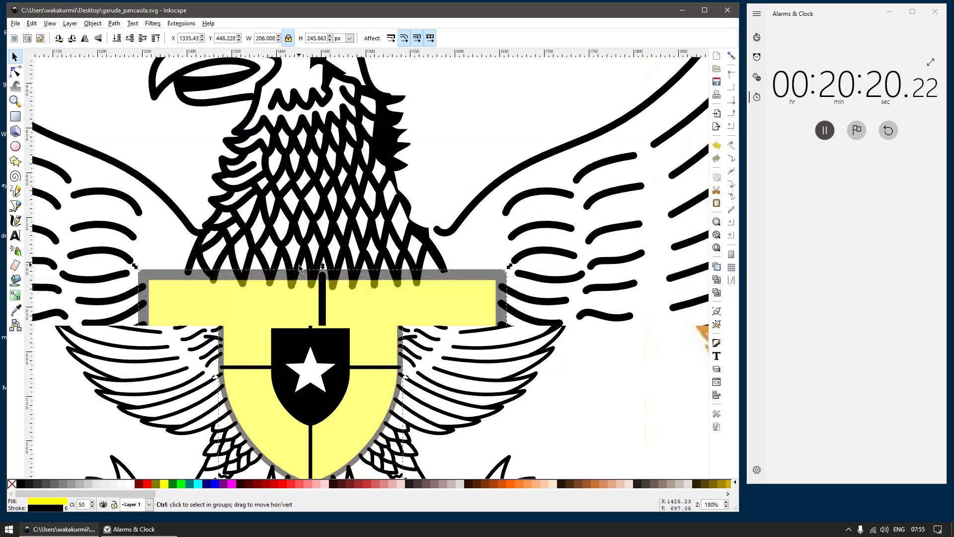
text(100)
key(Return)
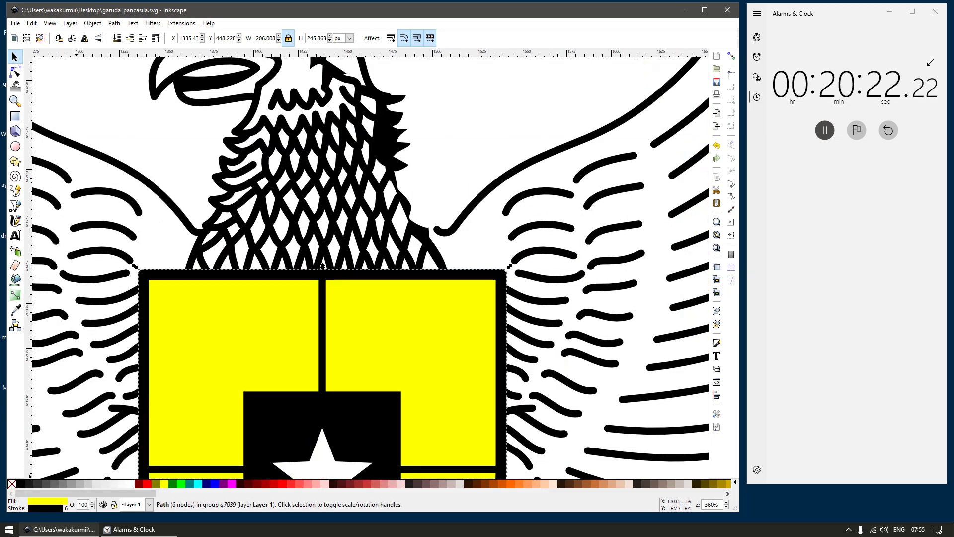
Step: Shift the head group slightly right and stretch the neck outline's side corner, with an extra node, onto the right wing's line
drag(415, 245, 422, 244)
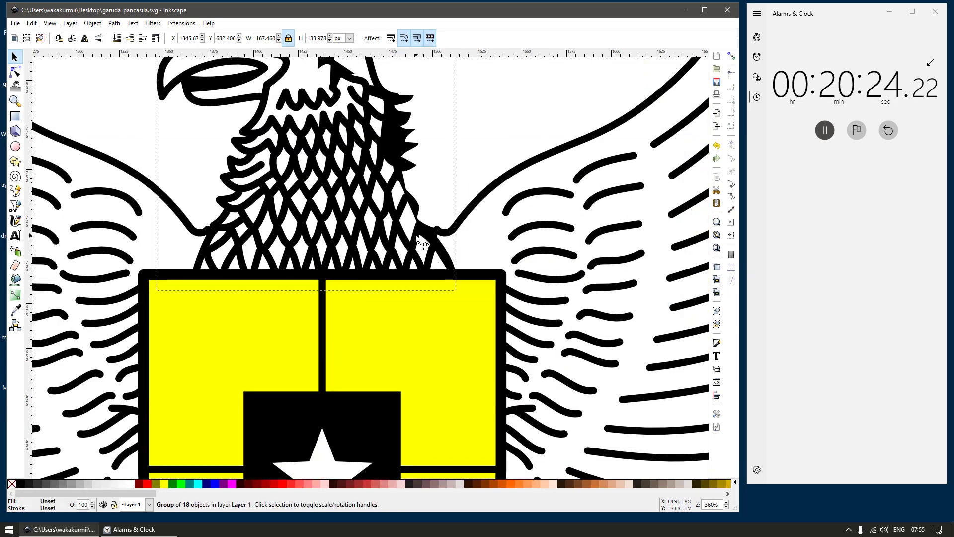
scroll(433, 234, up, 5)
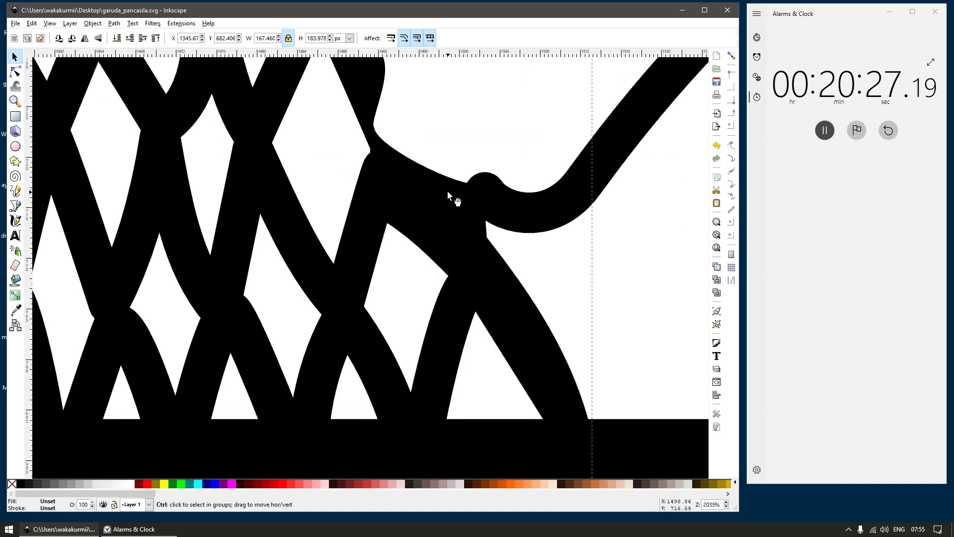
double_click(468, 199)
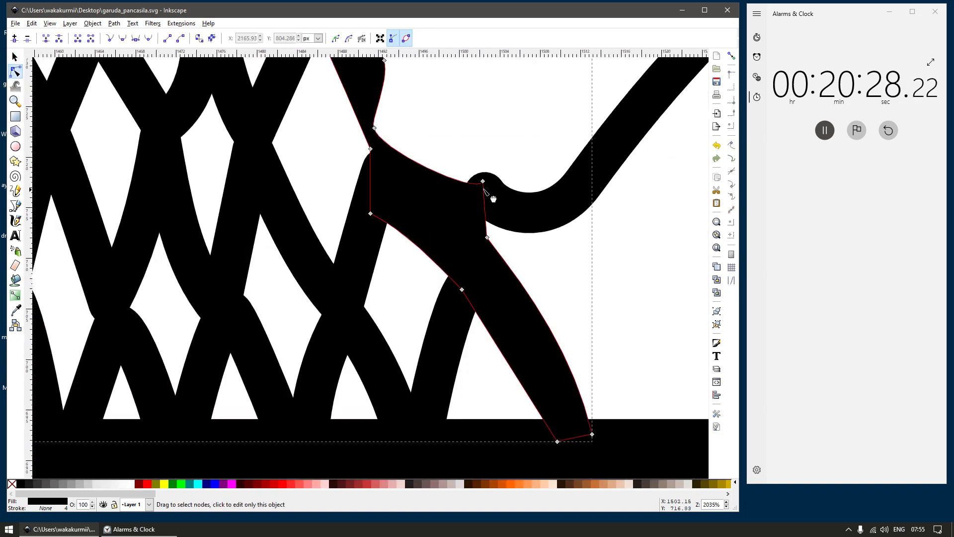
drag(483, 181, 466, 156)
ctrl+alt+click(459, 177)
click(516, 172)
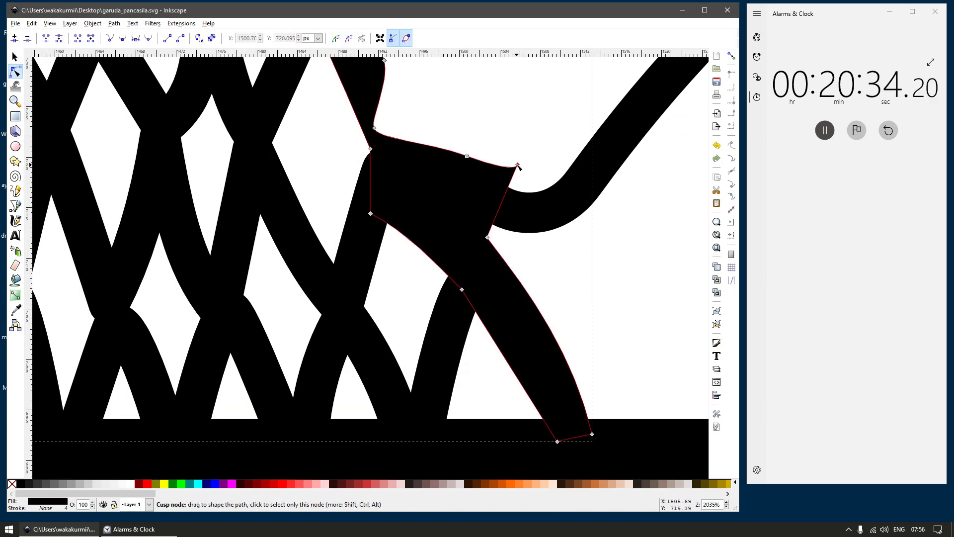
drag(512, 188, 517, 195)
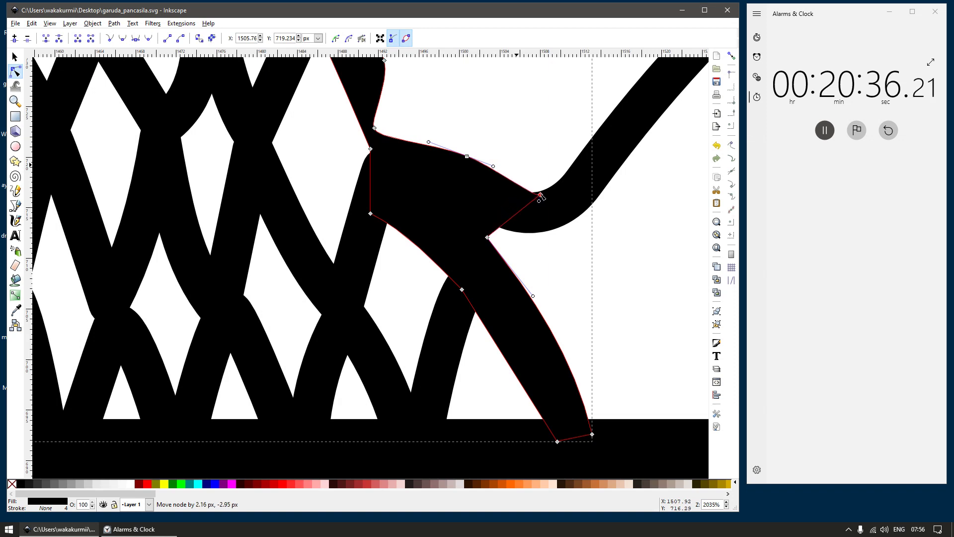
Step: Add a node to the neck's lower joining edge and curve that edge along the underside of the right wing's line
scroll(495, 244, up, 2)
click(498, 231)
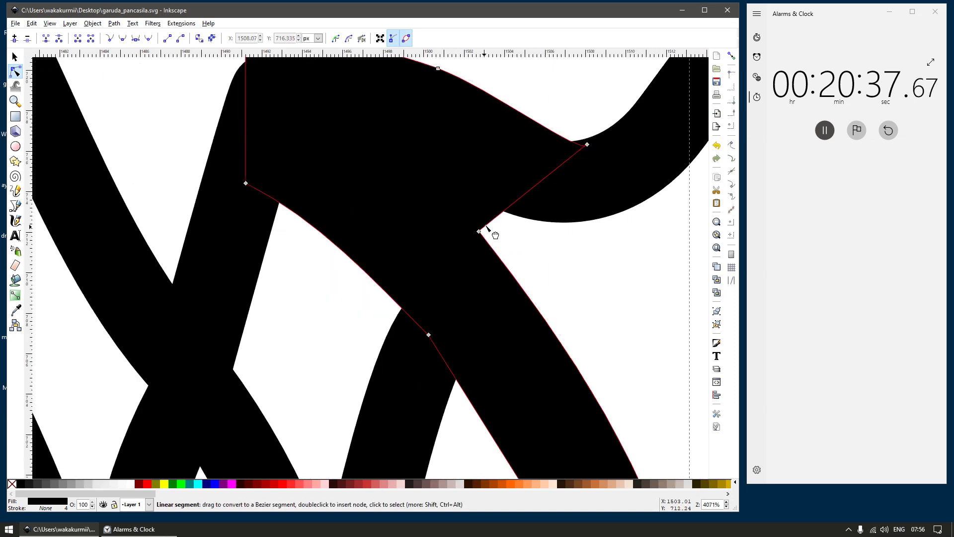
ctrl+alt+click(529, 190)
key(Escape)
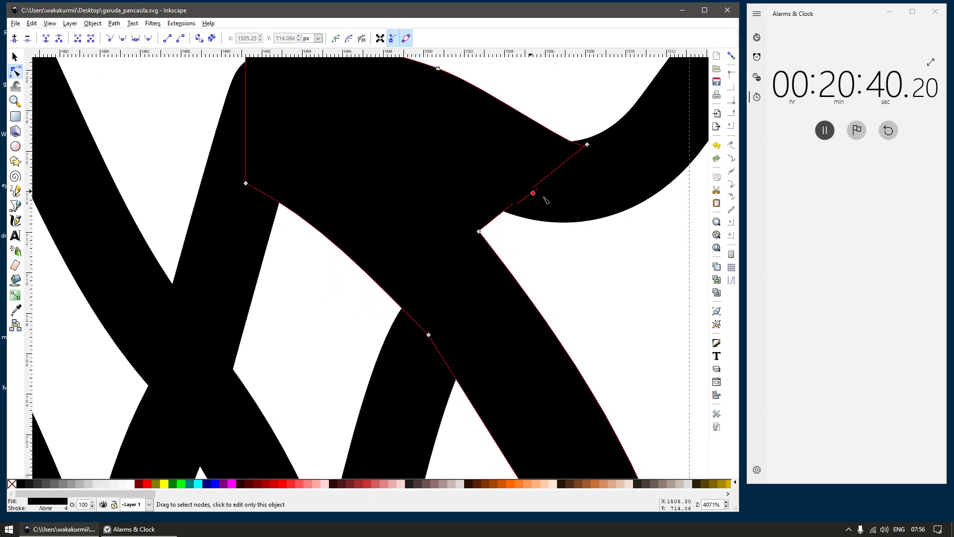
drag(530, 191, 617, 209)
key(Escape)
drag(546, 219, 552, 224)
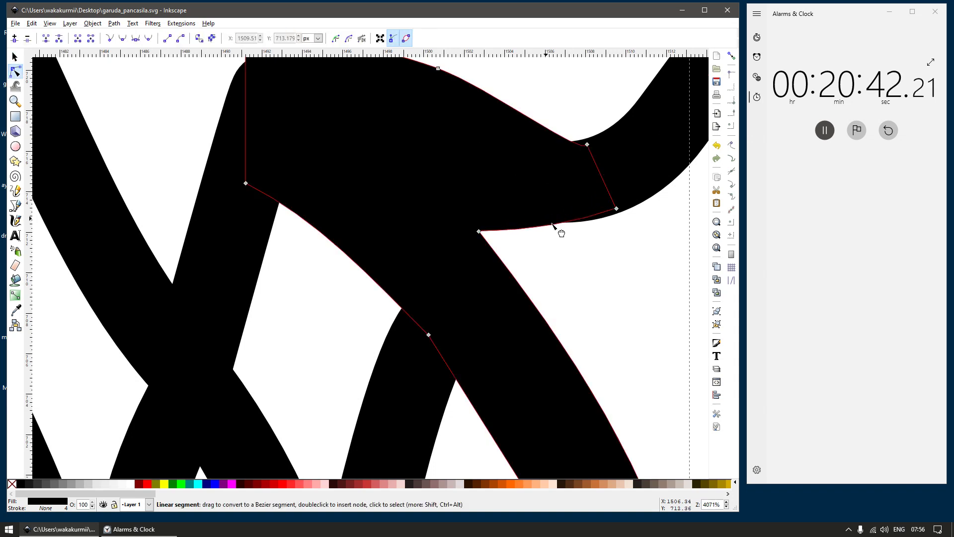
drag(617, 211, 620, 214)
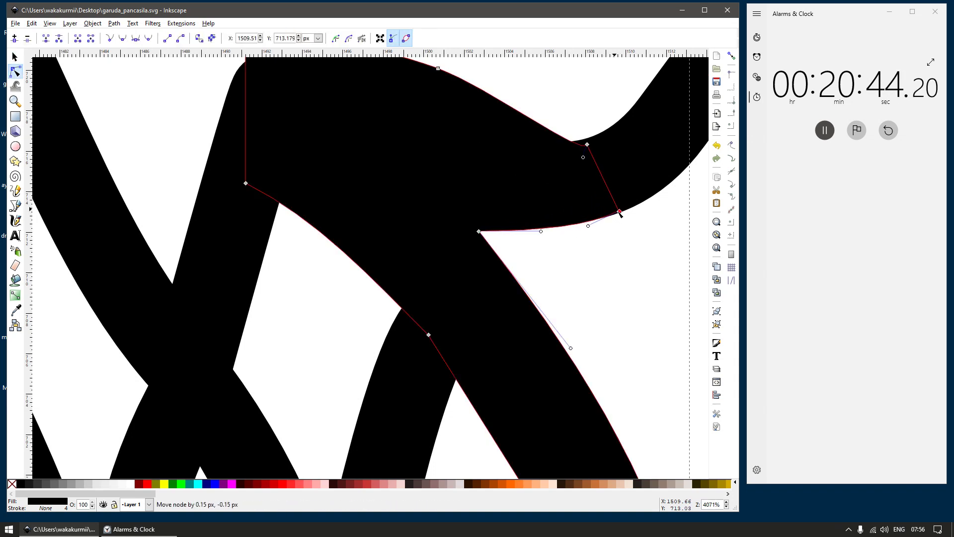
Step: Lower the middle node of the neck's upper joining edge toward the right wing's line
scroll(549, 184, down, 6)
key(s)
scroll(485, 217, down, 3)
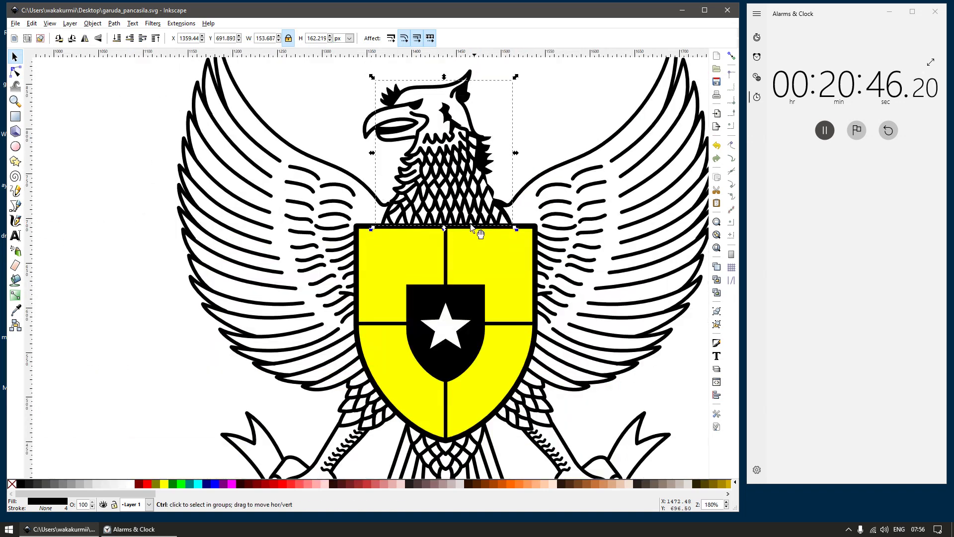
scroll(342, 217, down, 3)
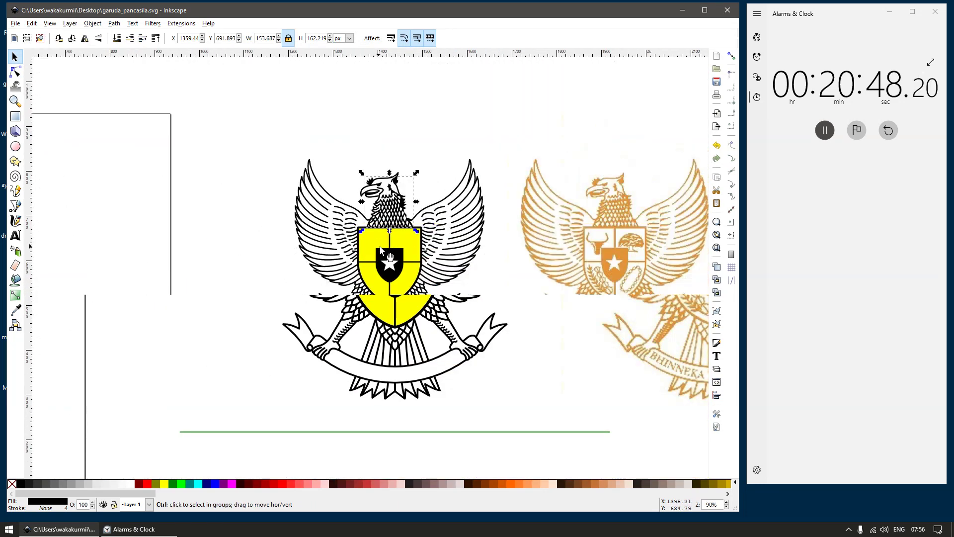
scroll(335, 184, up, 7)
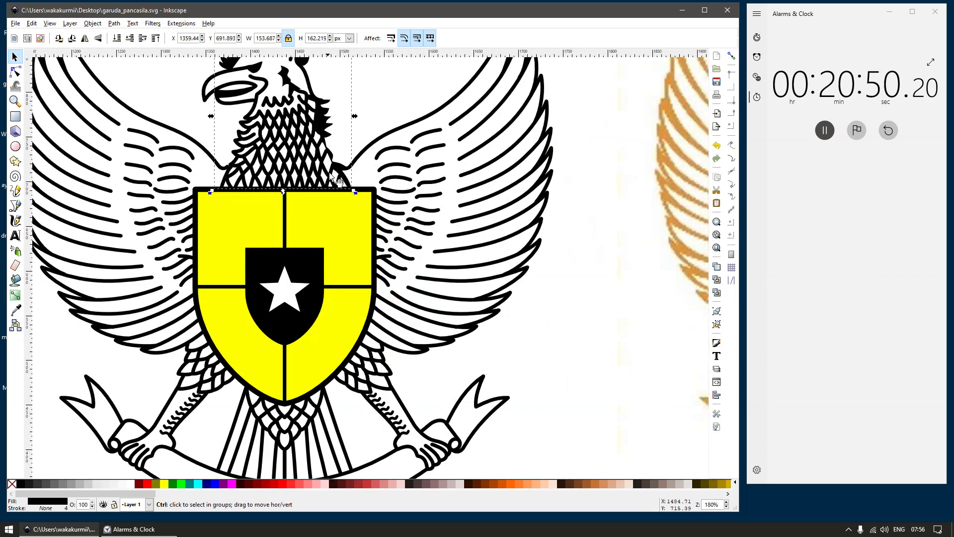
scroll(335, 184, up, 2)
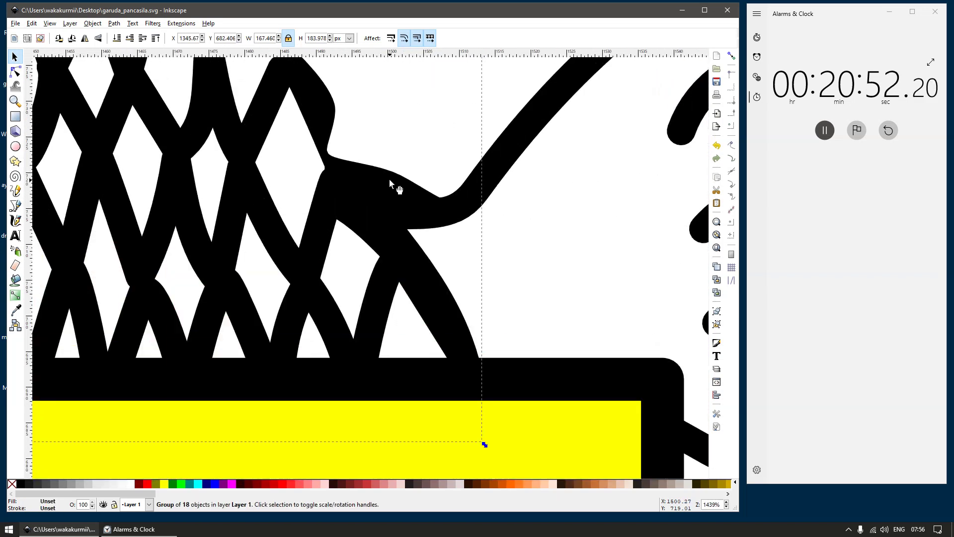
key(n)
drag(390, 173, 393, 194)
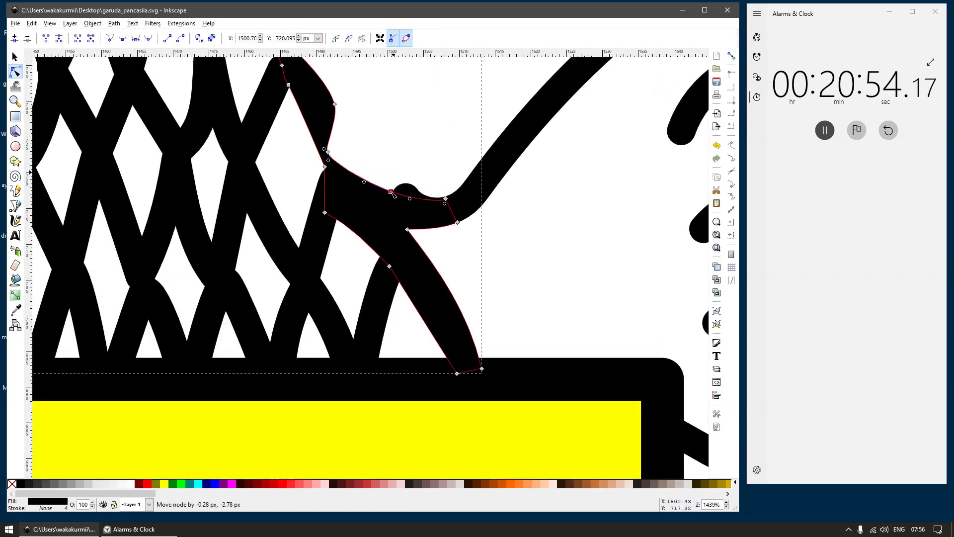
Step: Add a node to the right wing line's curved end and move the neck's upper end corner onto the line's upper edge
scroll(463, 195, up, 1)
click(439, 230)
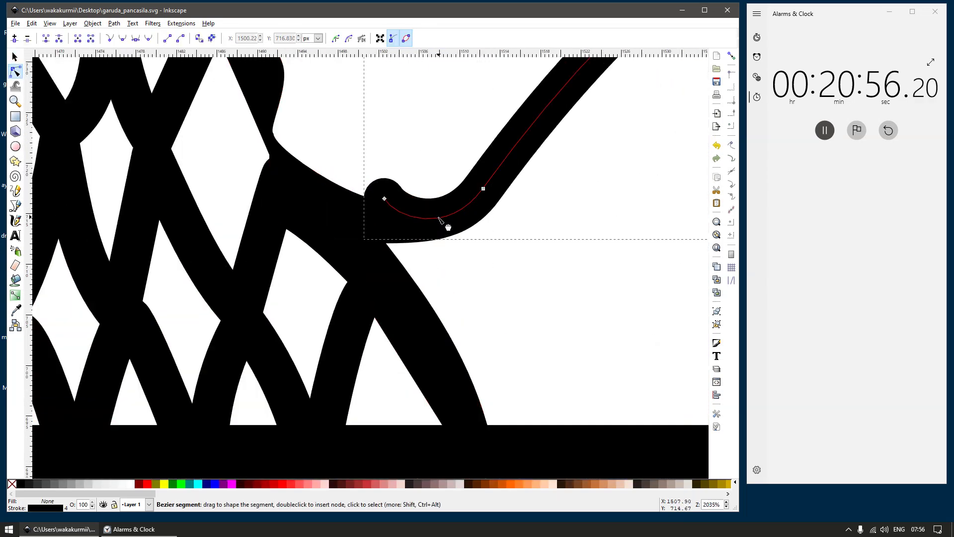
double_click(438, 218)
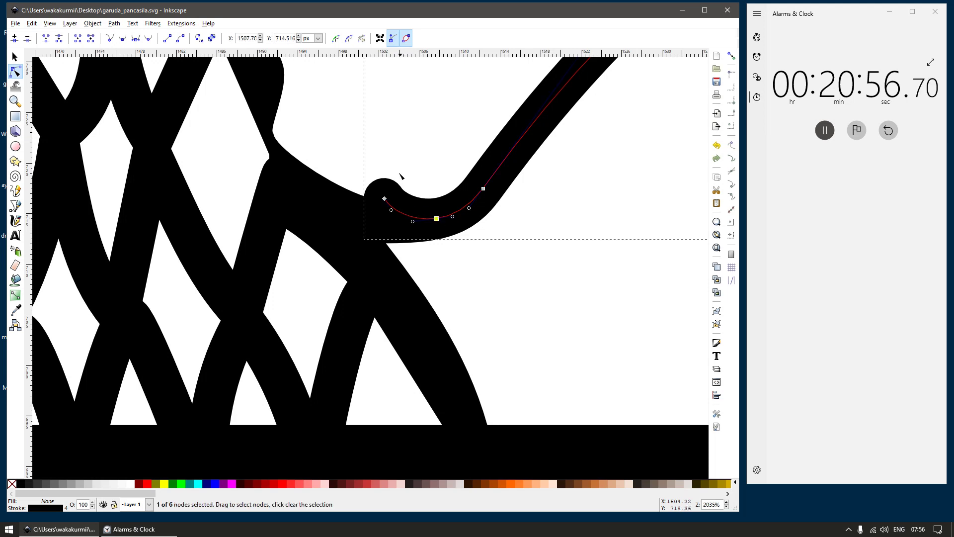
click(383, 221)
drag(440, 201, 452, 196)
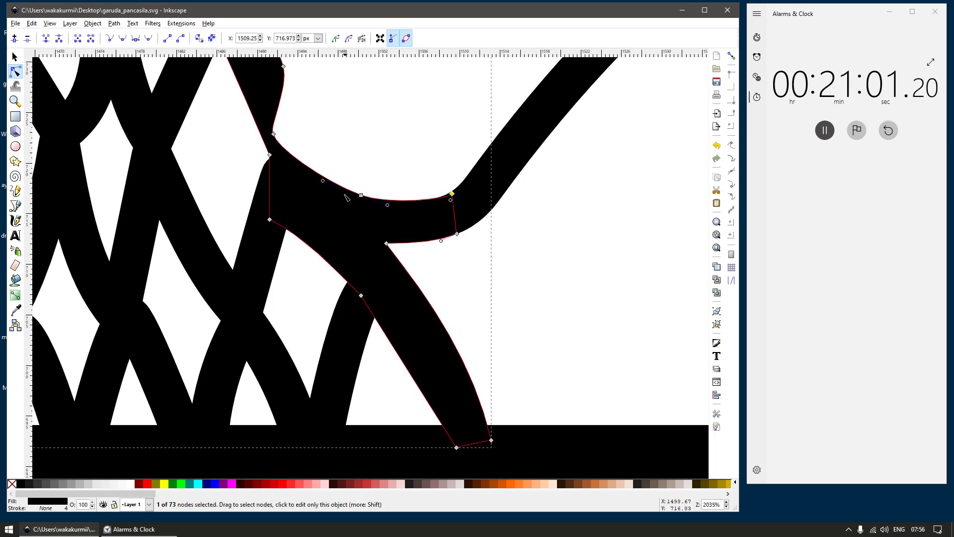
Step: Add a node just above the neck's side corner, and delete the corner node and the joining edge's middle node
click(280, 133)
drag(294, 121, 271, 139)
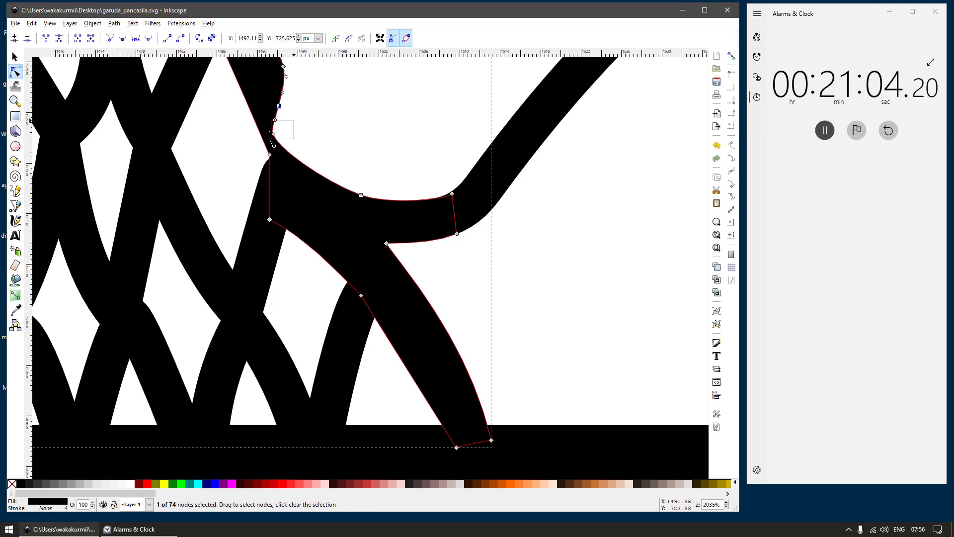
key(Delete)
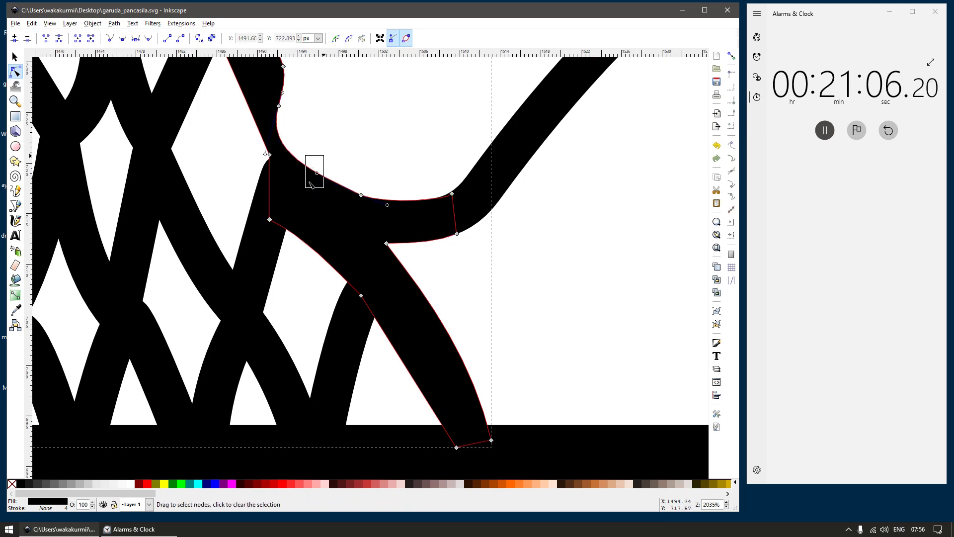
drag(375, 208, 376, 210)
key(Delete)
Step: Adjust the handle of the neck-to-wing curve and delete the node just above it to smooth the join
click(279, 106)
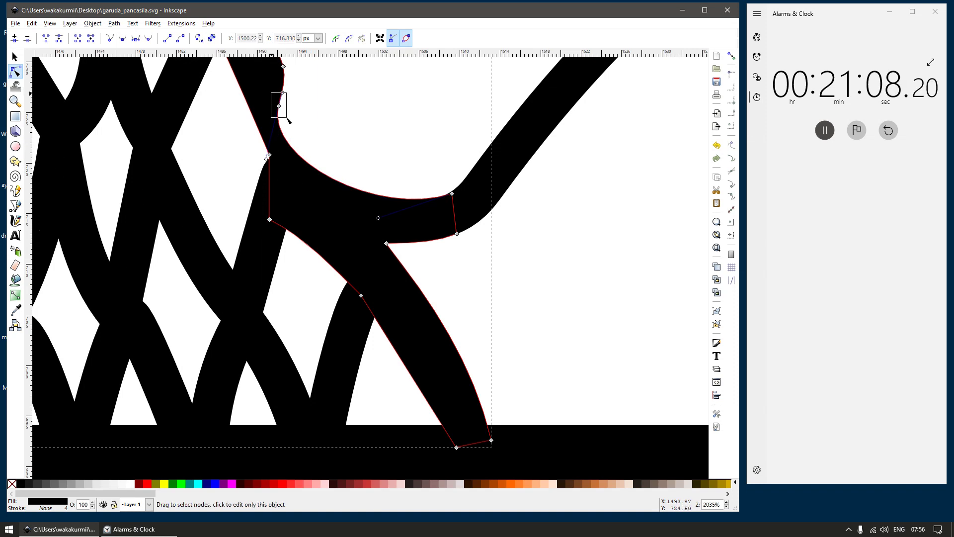
drag(287, 161, 321, 170)
drag(296, 94, 288, 114)
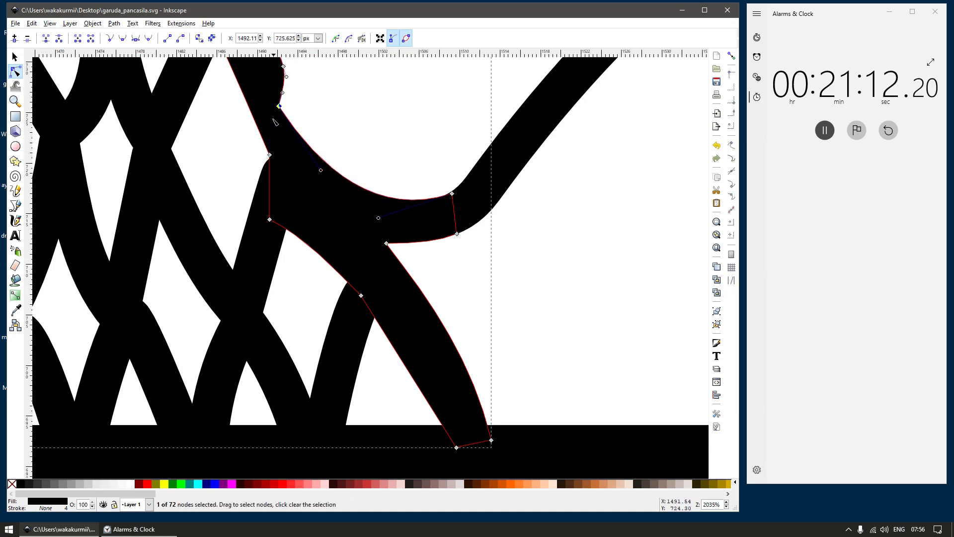
key(Delete)
scroll(341, 137, down, 1)
key(s)
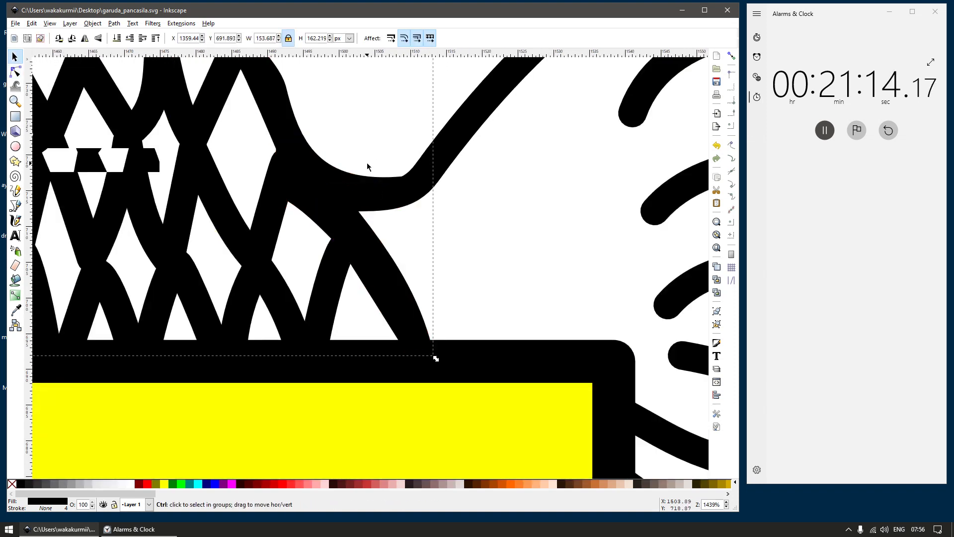
Step: Delete the notch node higher on the neck's right edge and bend the remaining segment with its handle into a smooth curve
scroll(368, 169, down, 5)
scroll(358, 180, up, 7)
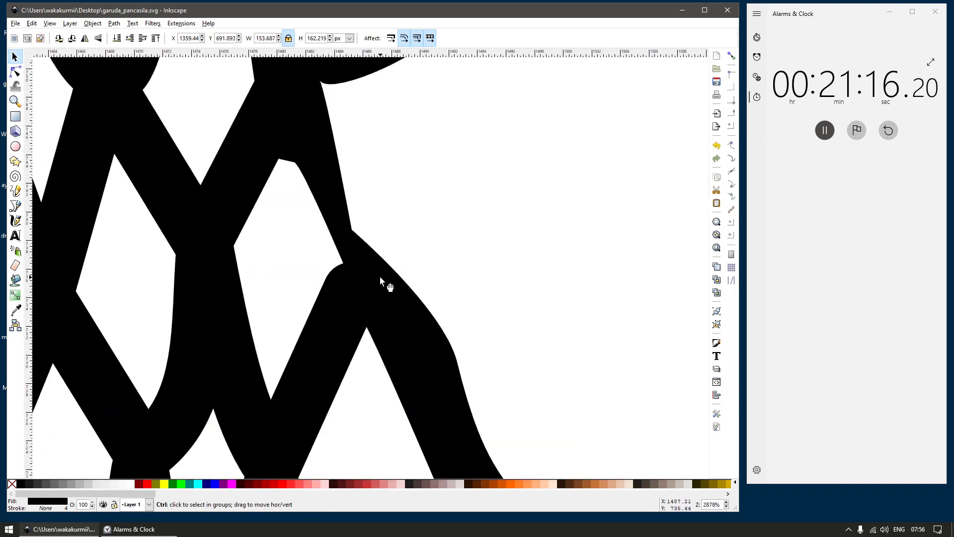
key(n)
click(390, 266)
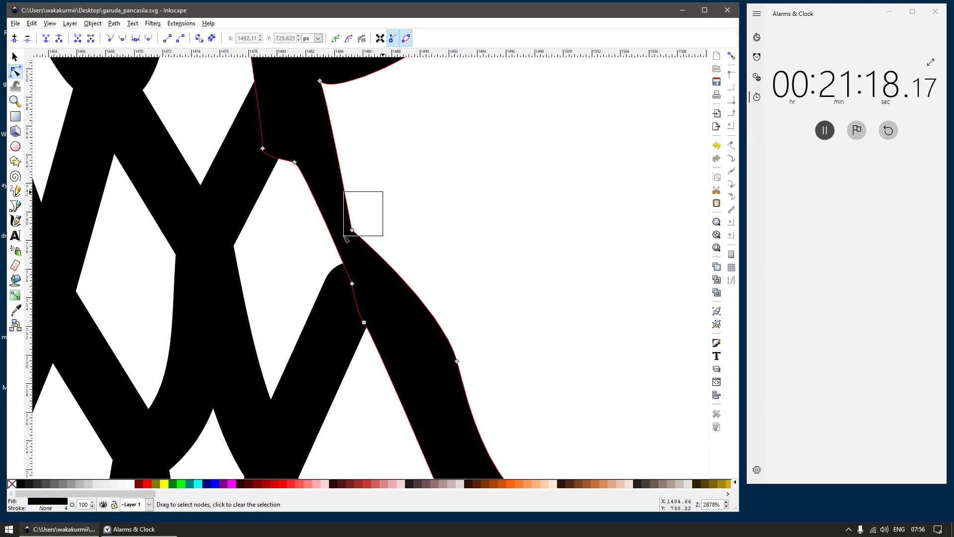
drag(344, 237, 345, 239)
key(Delete)
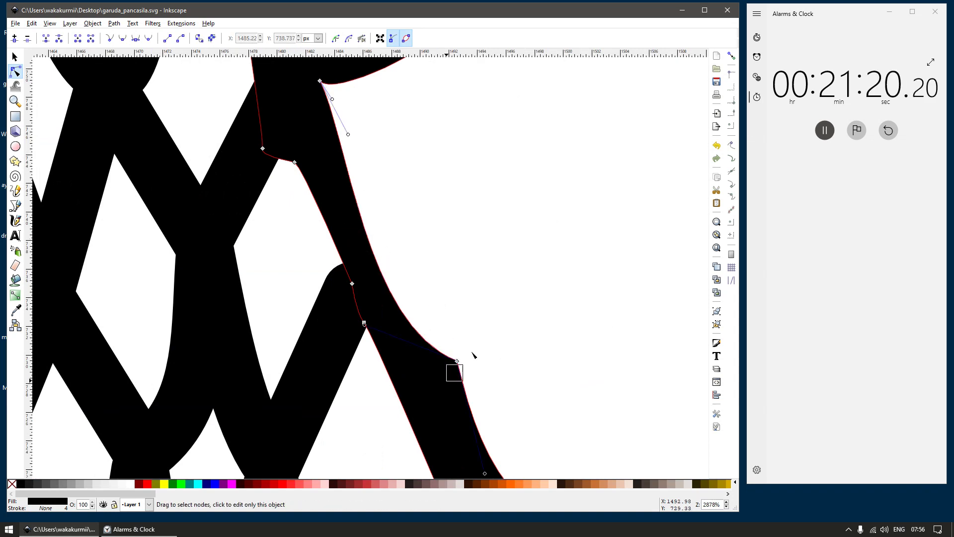
click(456, 361)
drag(364, 323, 409, 278)
scroll(459, 210, down, 8)
key(s)
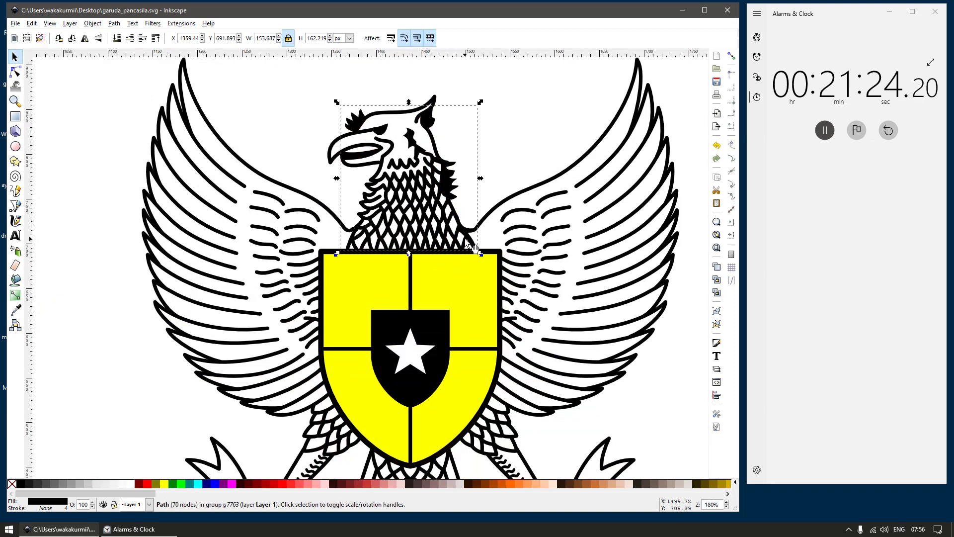
Step: Extend the end node of the left wing's upper line into the neck's lower left feathers
key(ctrl)
scroll(356, 240, down, 2)
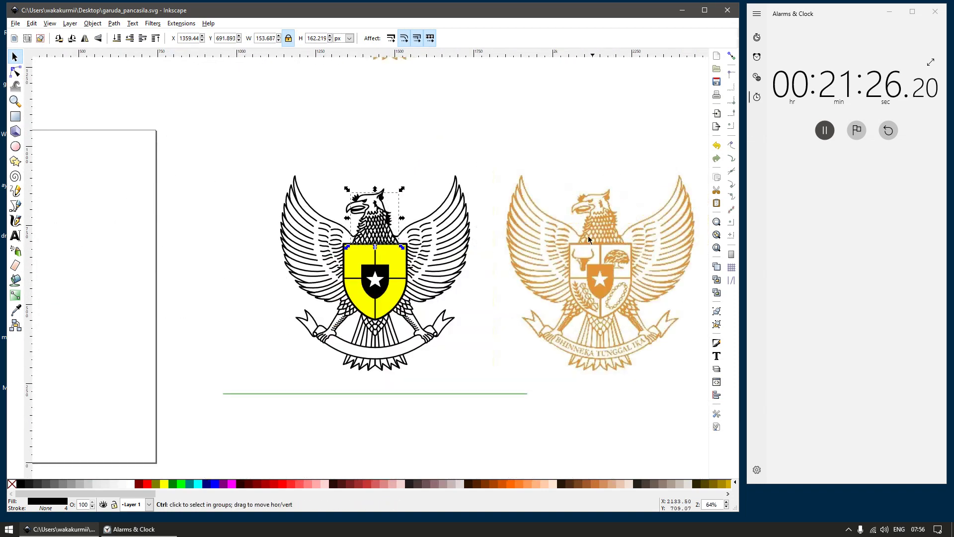
scroll(588, 249, up, 1)
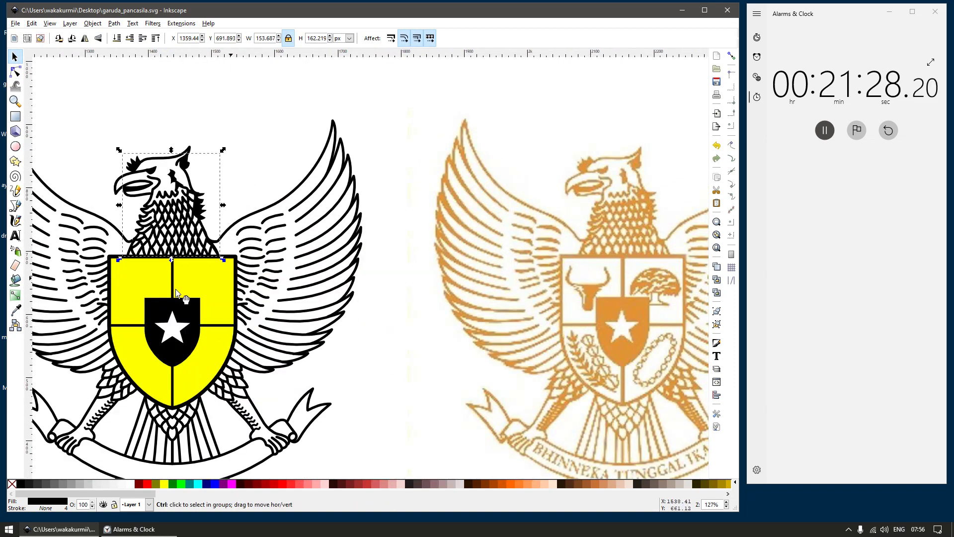
scroll(176, 293, up, 6)
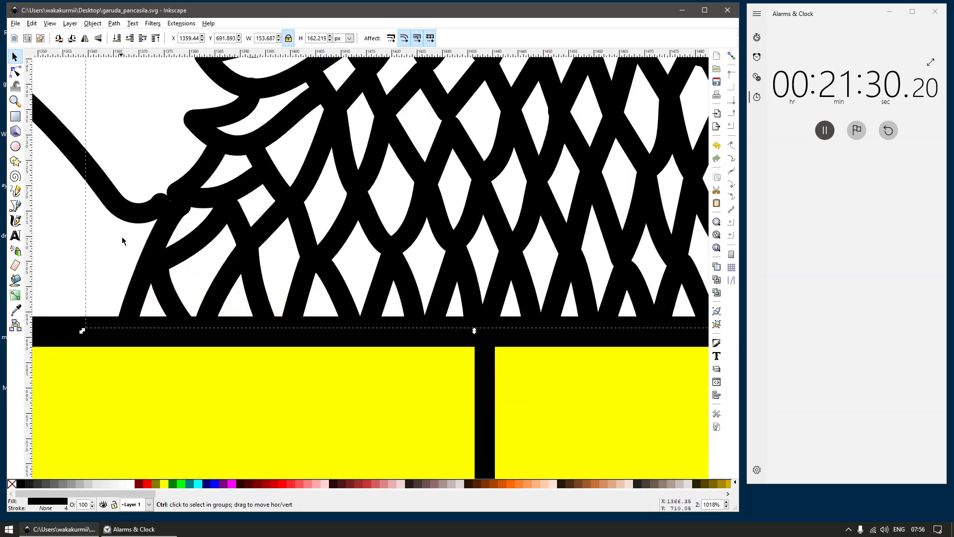
scroll(276, 228, down, 1)
scroll(293, 219, up, 3)
key(n)
click(329, 187)
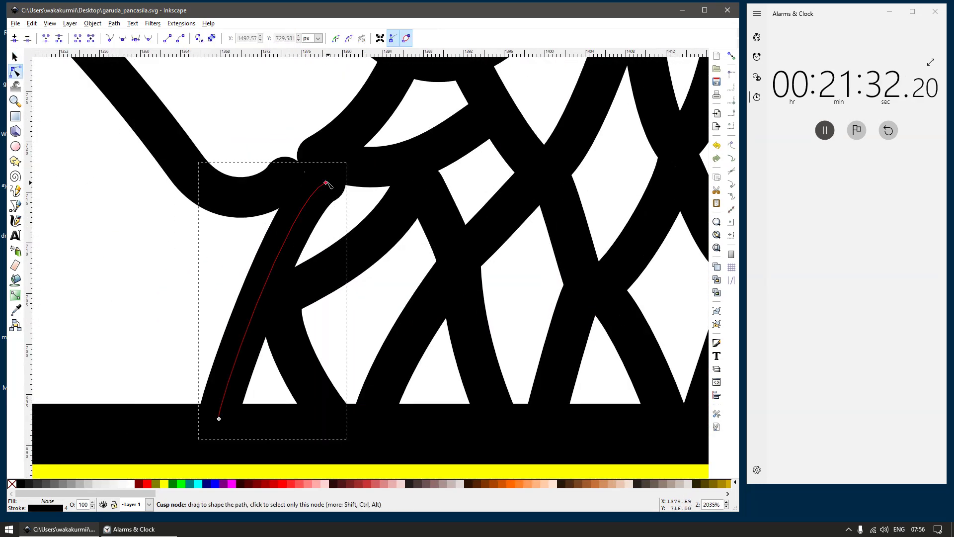
click(330, 165)
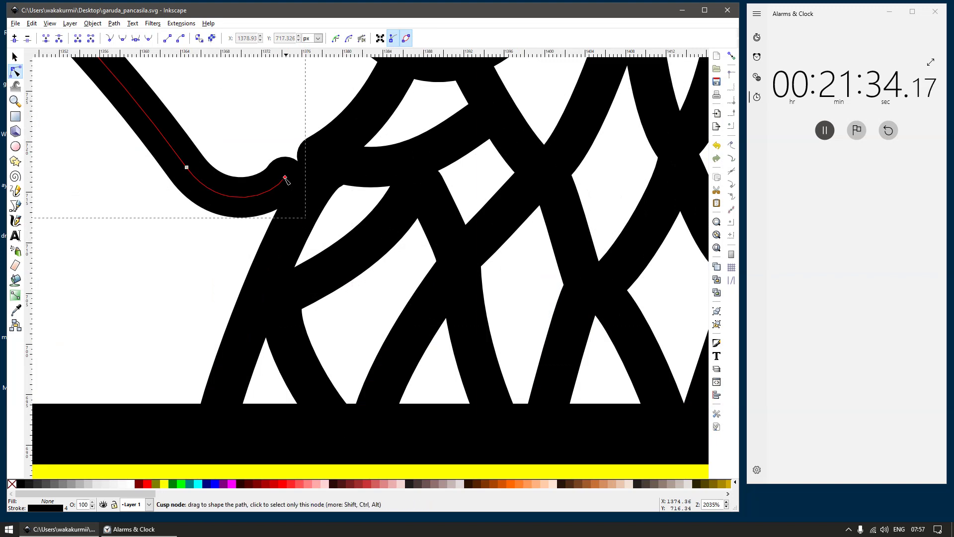
drag(287, 176, 308, 163)
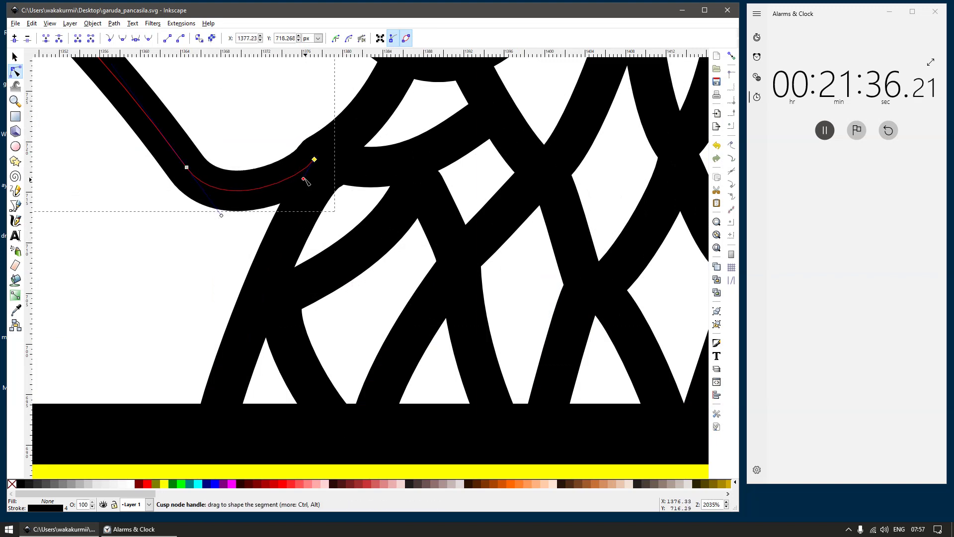
scroll(219, 213, down, 7)
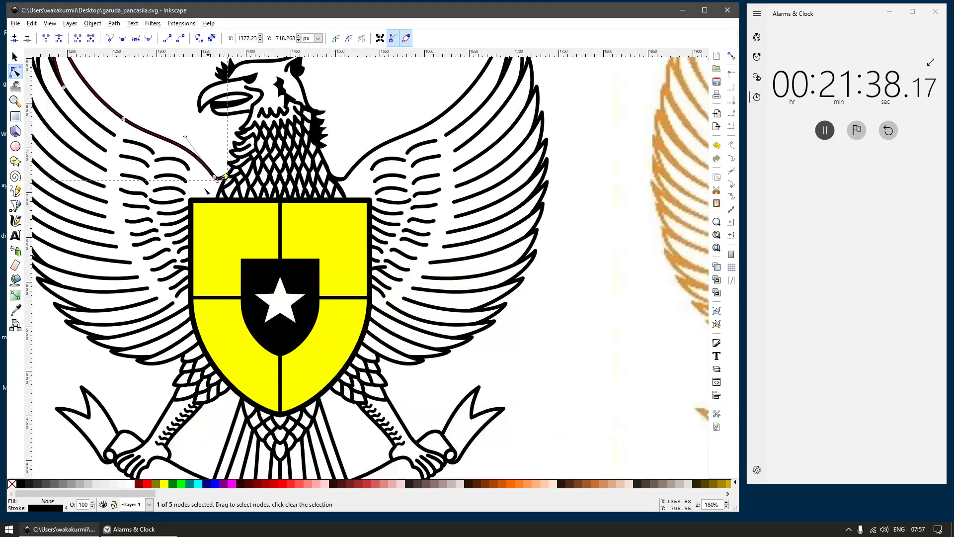
key(s)
scroll(190, 189, down, 3)
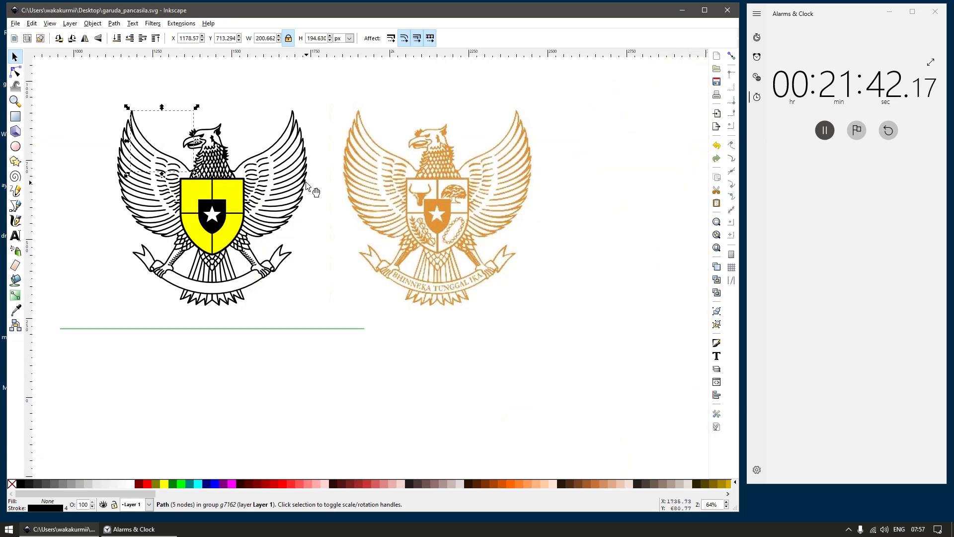
click(215, 238)
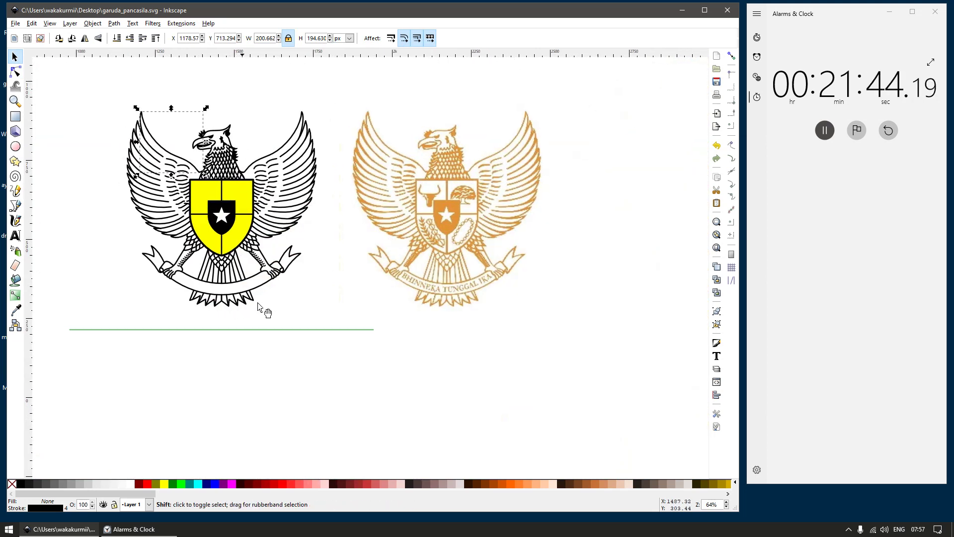
Step: Change the shield's yellow fill to white
scroll(215, 237, up, 2)
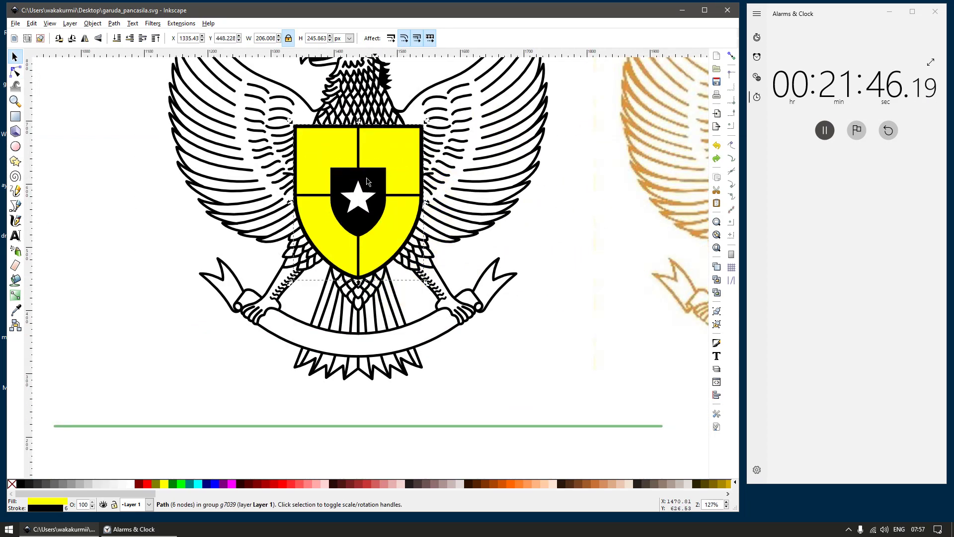
click(133, 488)
scroll(315, 386, down, 2)
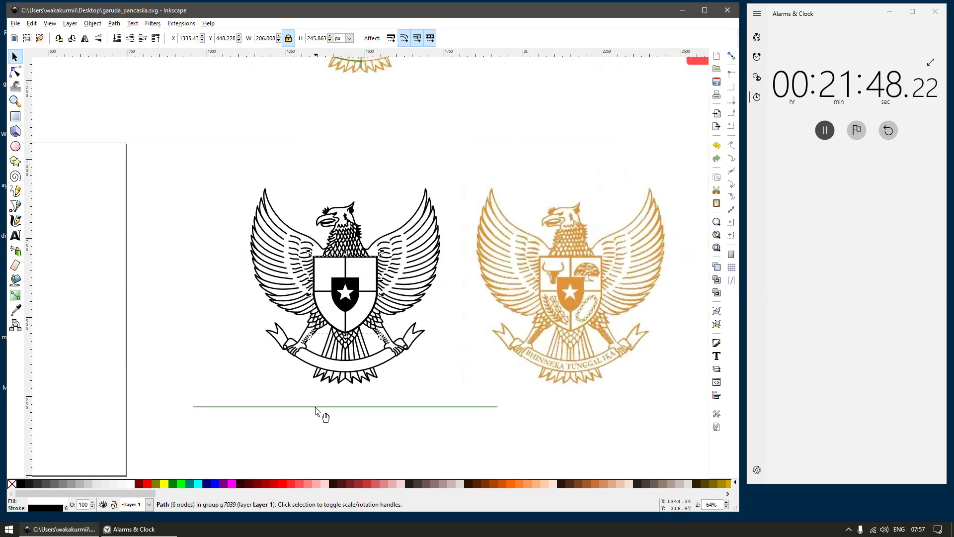
Step: Draw an ellipse about 373 px wide and 275 px high over the lower half of the orange reference emblem
scroll(469, 345, right, 2)
scroll(470, 346, up, 2)
key(r)
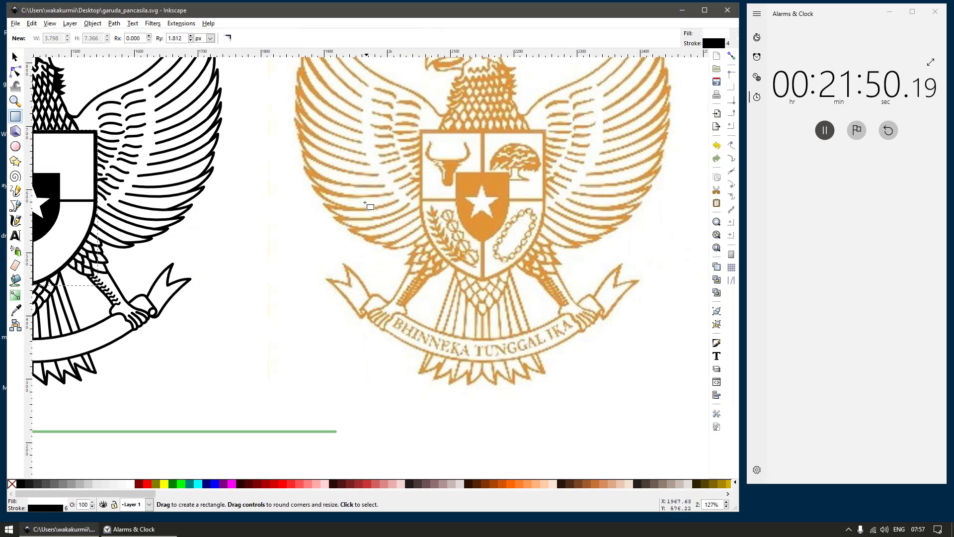
key(e)
drag(365, 184, 603, 359)
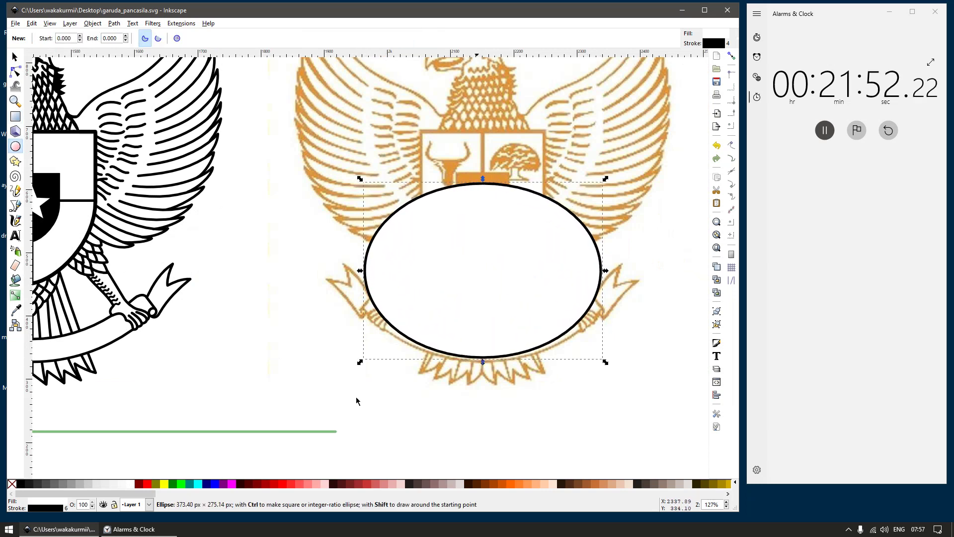
Step: Remove the ellipse's outline, fill it with red and set its opacity to 50%
key(s)
shift+click(11, 483)
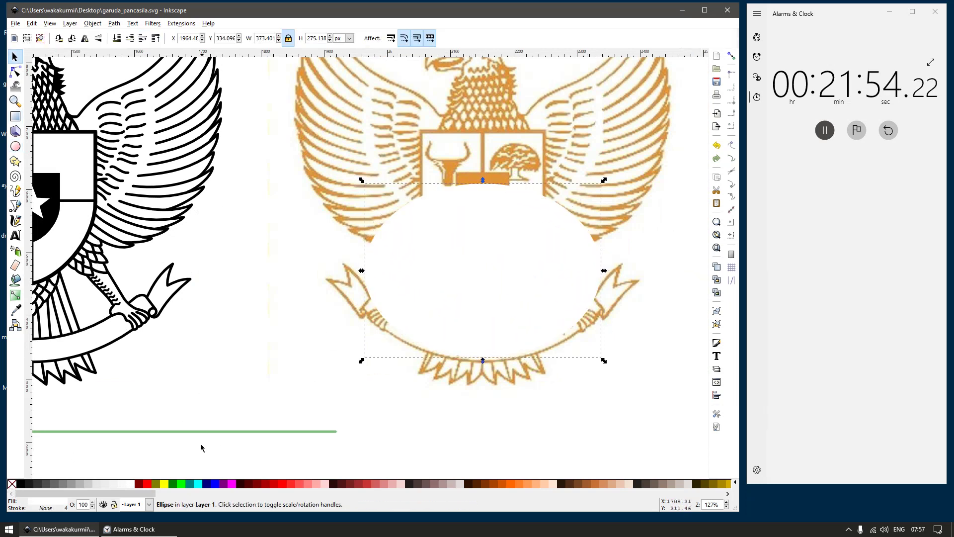
click(146, 484)
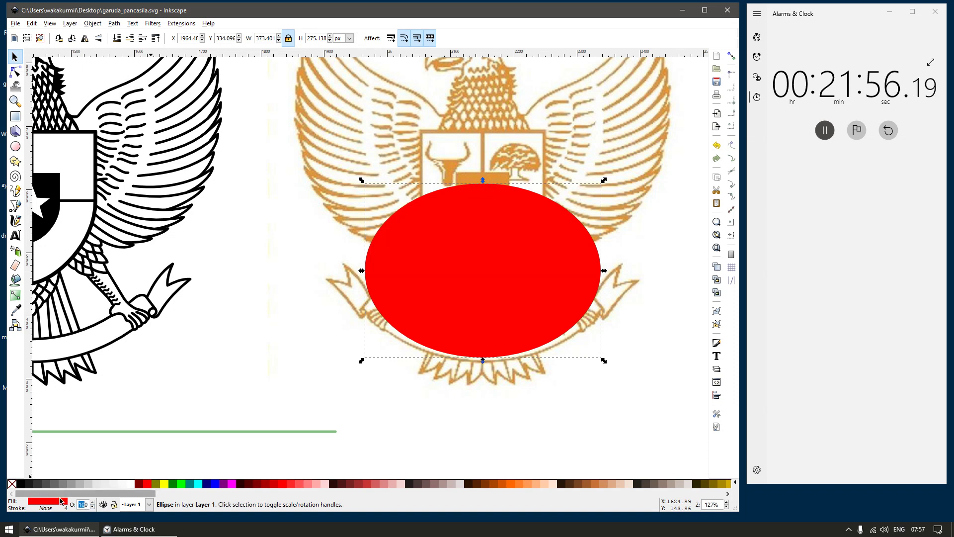
key(Return)
Step: Add the text "BHINNEKA TUNGGAL IKA" below the reference emblem
key(t)
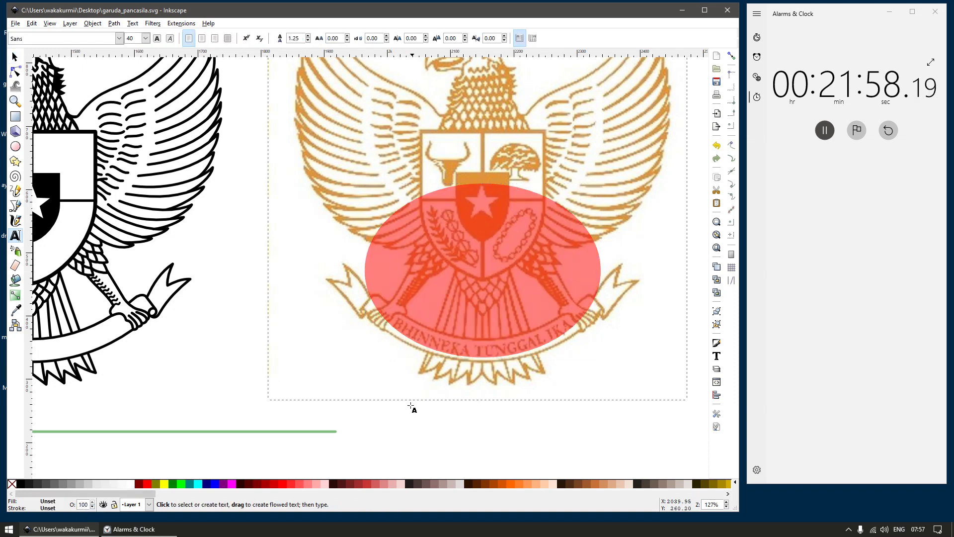
click(410, 406)
text(BHINNEKA)
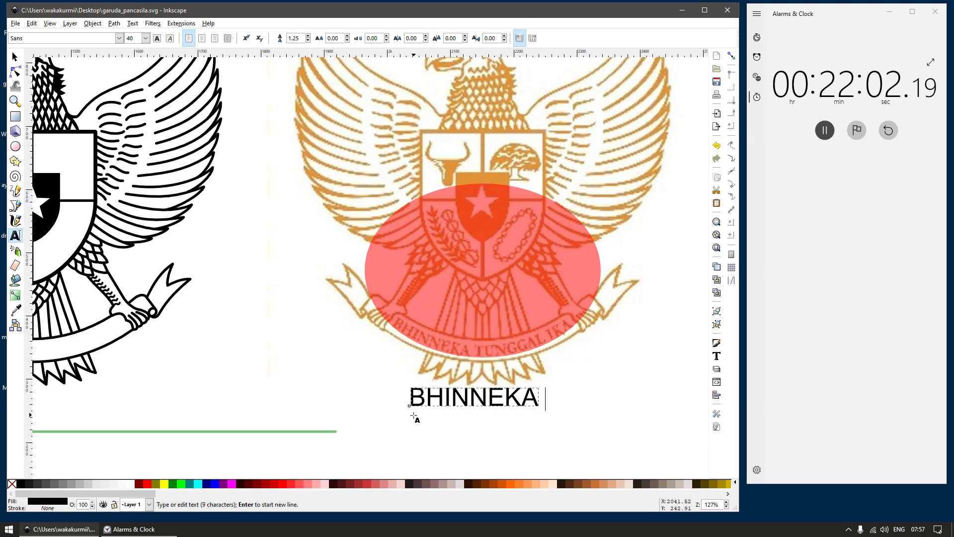
text( TUNGGAL IKA)
Step: Set the whole motto text to Times New Roman Bold
key(ctrl+a)
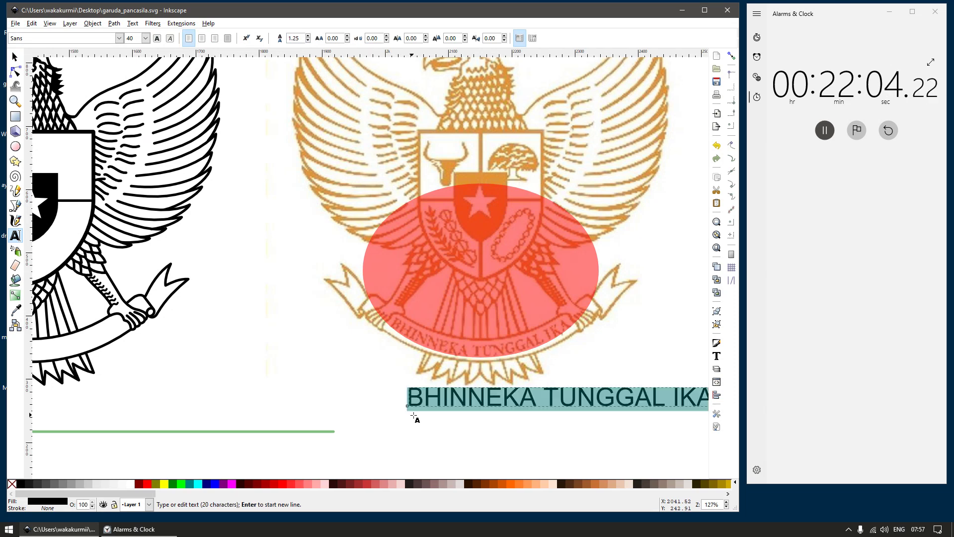
key(ctrl+shift+t)
click(360, 292)
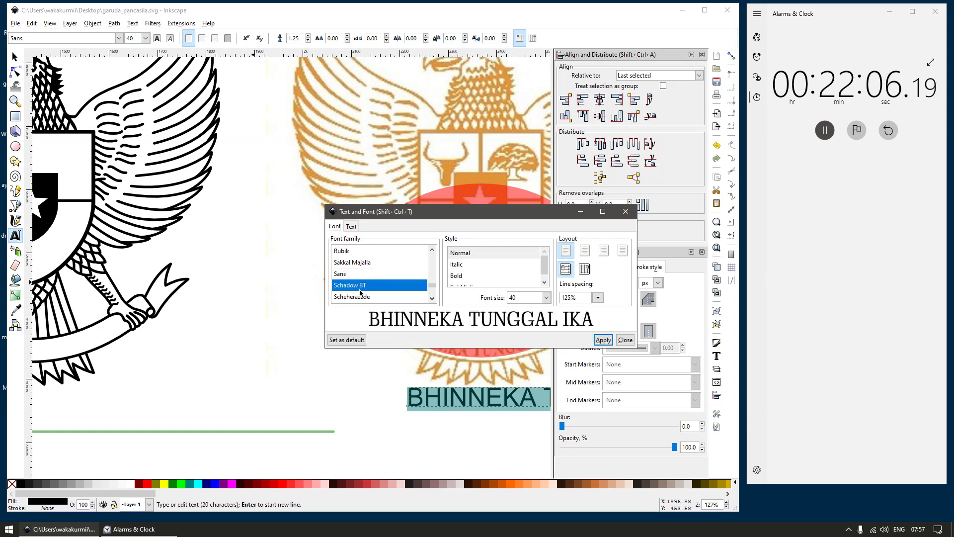
text(tim)
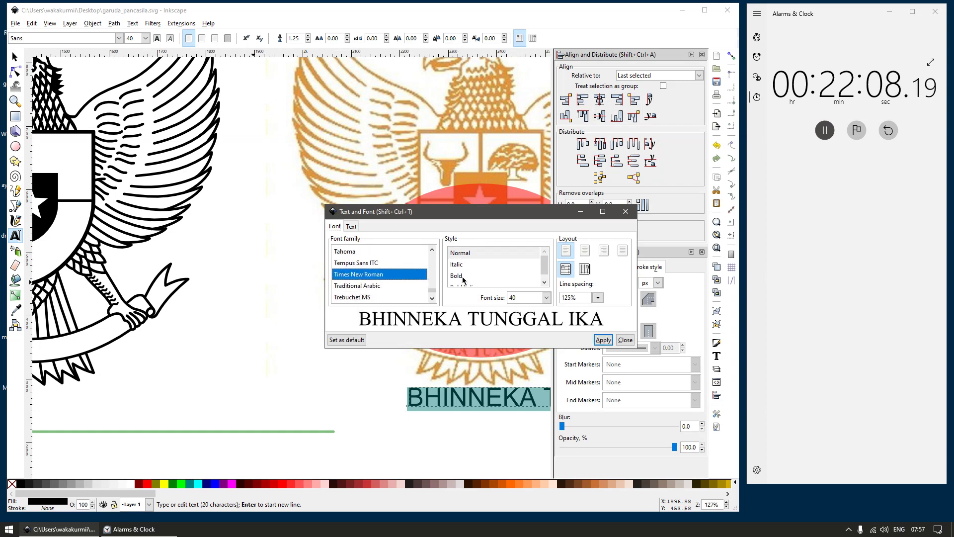
click(463, 276)
click(608, 342)
click(621, 340)
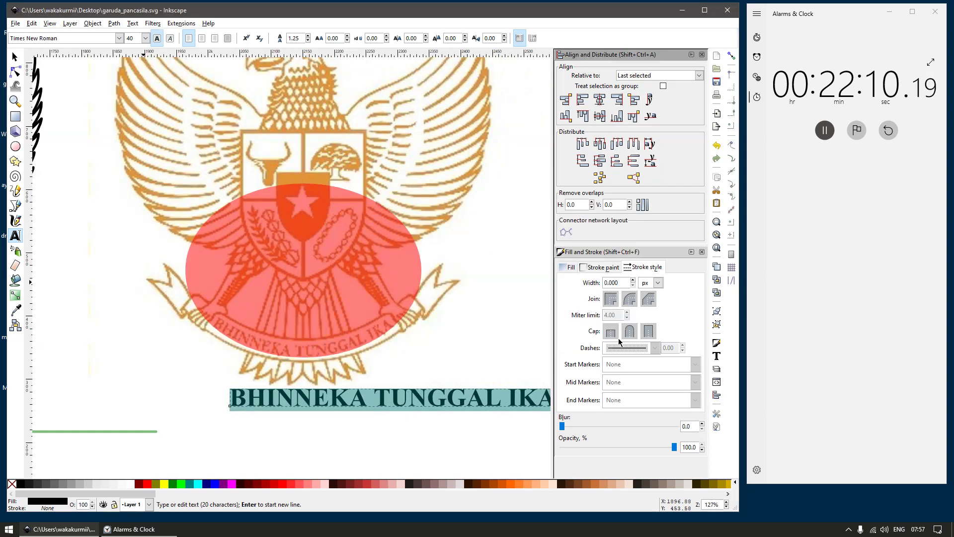
Step: Set the motto text's font to Garamond Bold
key(ctrl+shift+t)
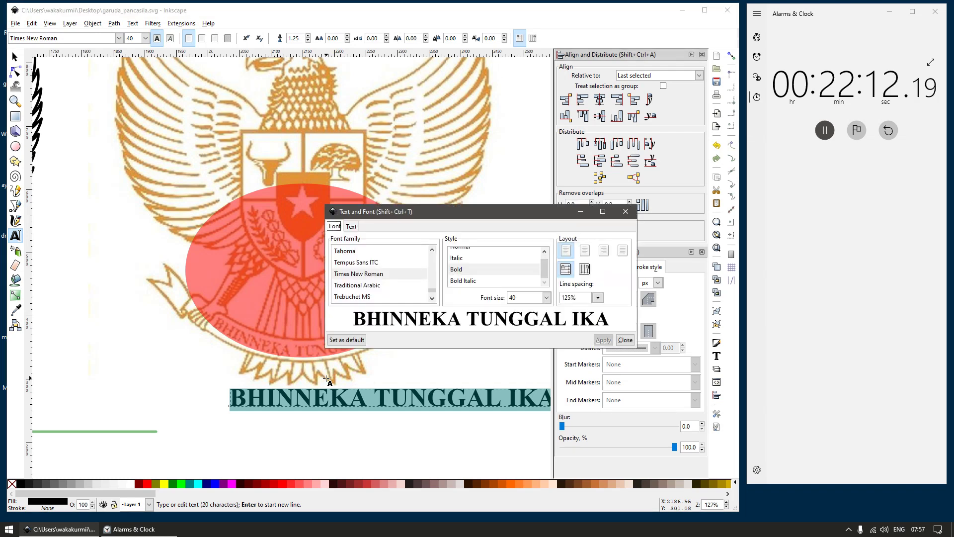
click(357, 281)
text(gar)
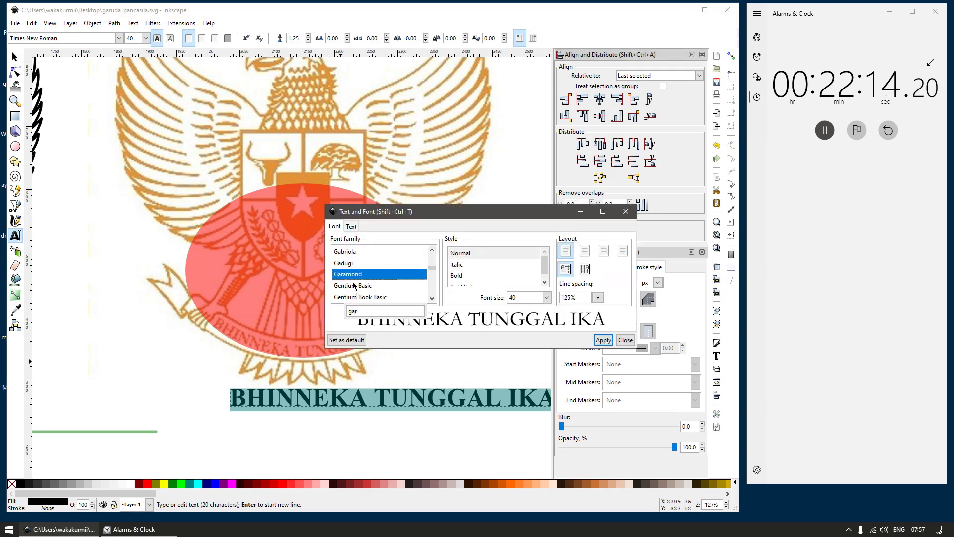
click(456, 276)
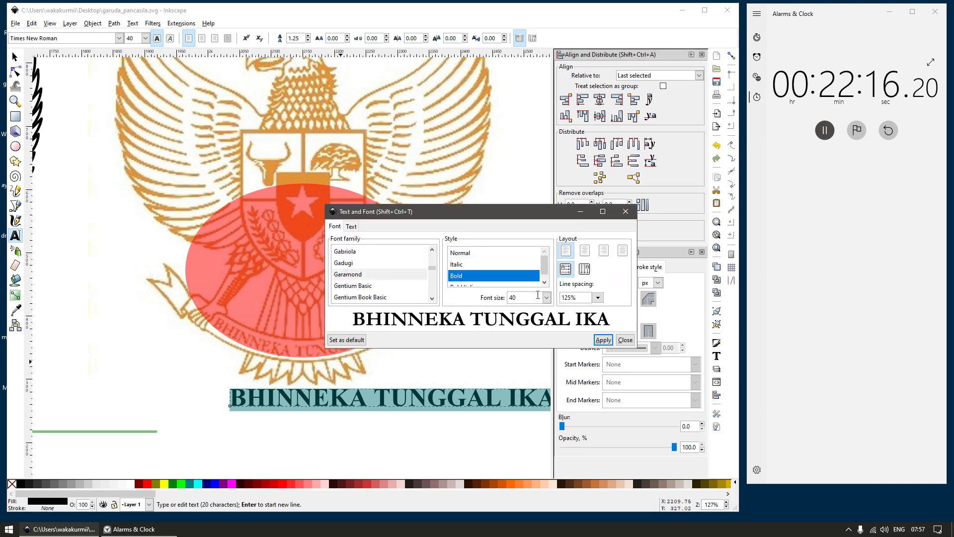
click(603, 340)
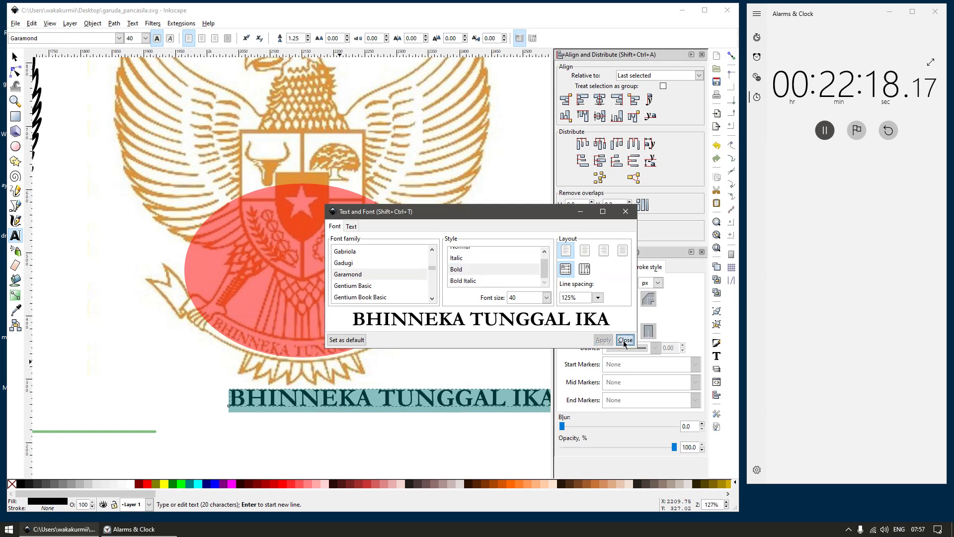
click(625, 340)
Step: Move the motto over the reference emblem's ribbon lettering and scale it proportionally to about 330 px wide
key(F12)
key(F1)
drag(331, 409, 282, 366)
drag(507, 369, 398, 383)
scroll(399, 383, up, 3)
drag(314, 323, 364, 311)
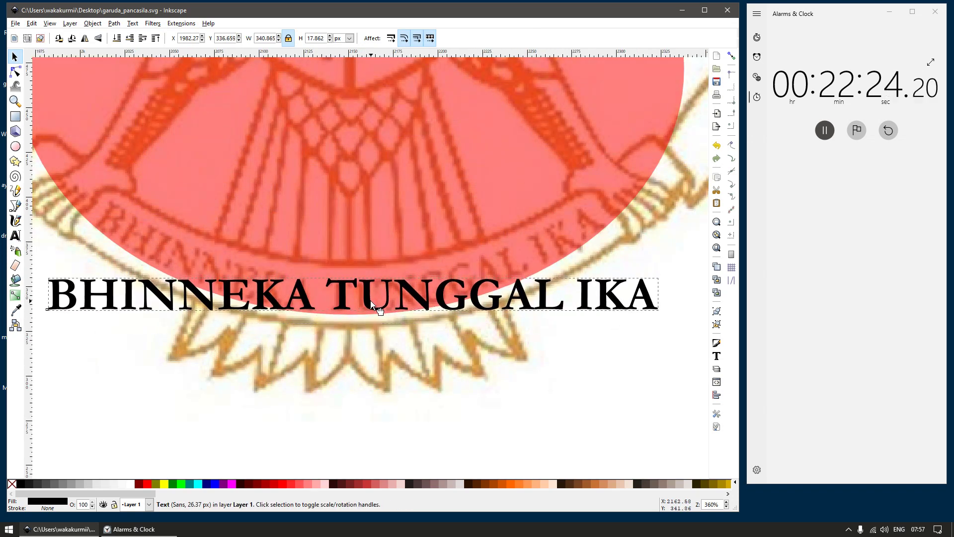
drag(664, 318, 651, 313)
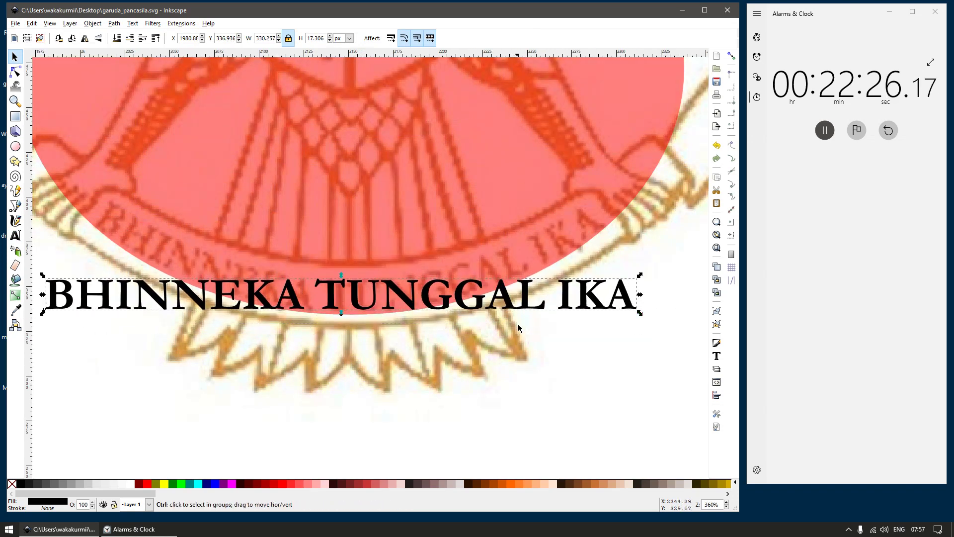
Step: Move the motto from the reference emblem onto the ribbon of the traced black emblem
scroll(517, 324, down, 6)
scroll(454, 345, up, 2)
mouse_move(497, 324)
mouse_down()
mouse_move(183, 321)
mouse_move(506, 324)
mouse_up()
drag(500, 328, 184, 326)
drag(230, 350, 355, 347)
Step: Draw a rectangle about 48 px wide and 31 px high across the middle of the traced ribbon
scroll(350, 338, up, 1)
scroll(349, 338, up, 4)
key(r)
drag(292, 254, 378, 308)
key(s)
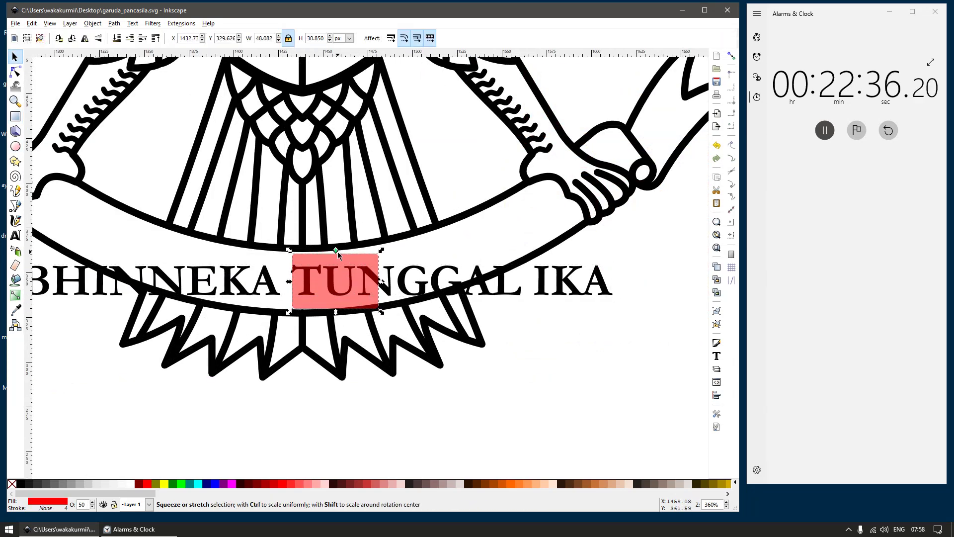
click(336, 251)
Step: Draw a circle about 704 px in diameter over the traced emblem and fill it with yellow
scroll(379, 277, down, 2)
scroll(471, 341, down, 5)
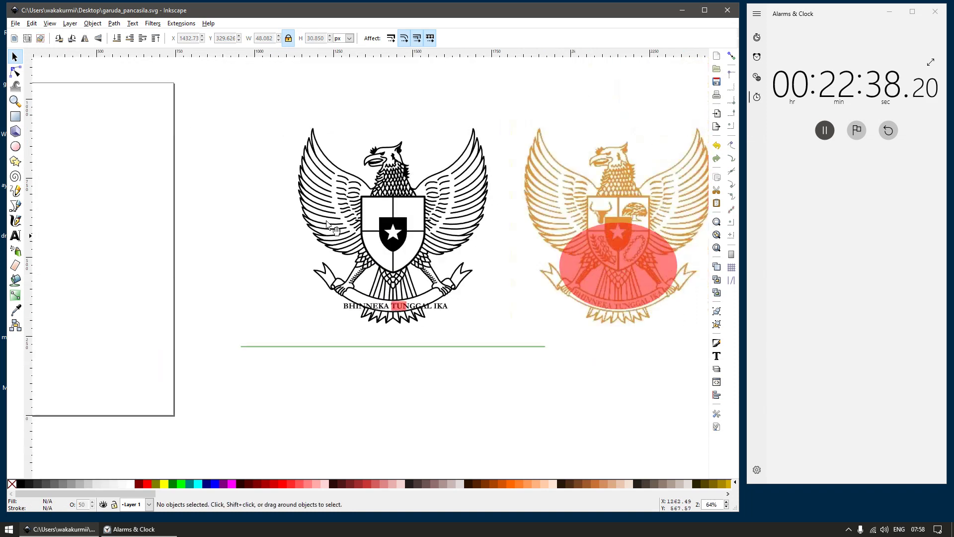
key(e)
drag(271, 82, 493, 305)
key(s)
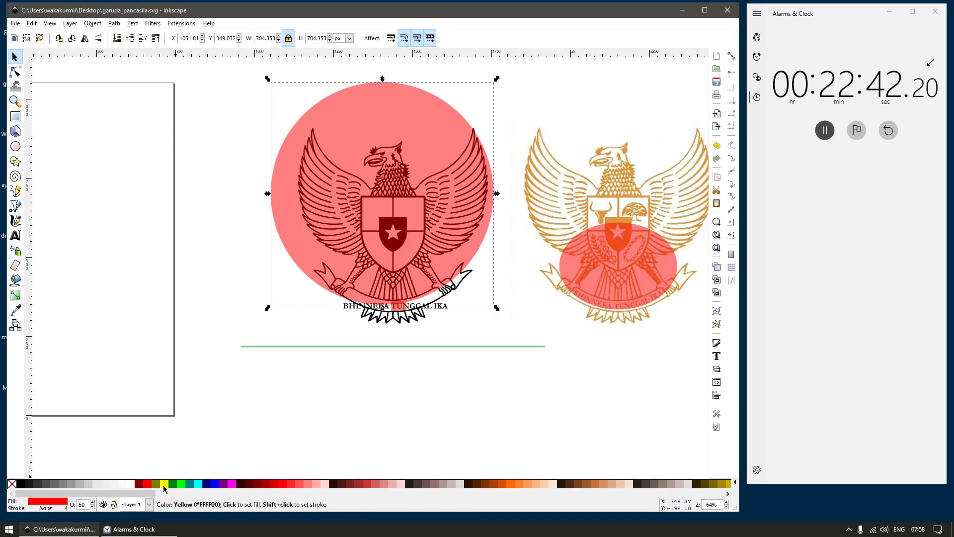
click(165, 483)
Step: Centre the yellow circle on the emblem's axis and scale it to about 613 px in diameter
scroll(362, 324, up, 2)
drag(423, 248, 446, 241)
scroll(446, 241, down, 2)
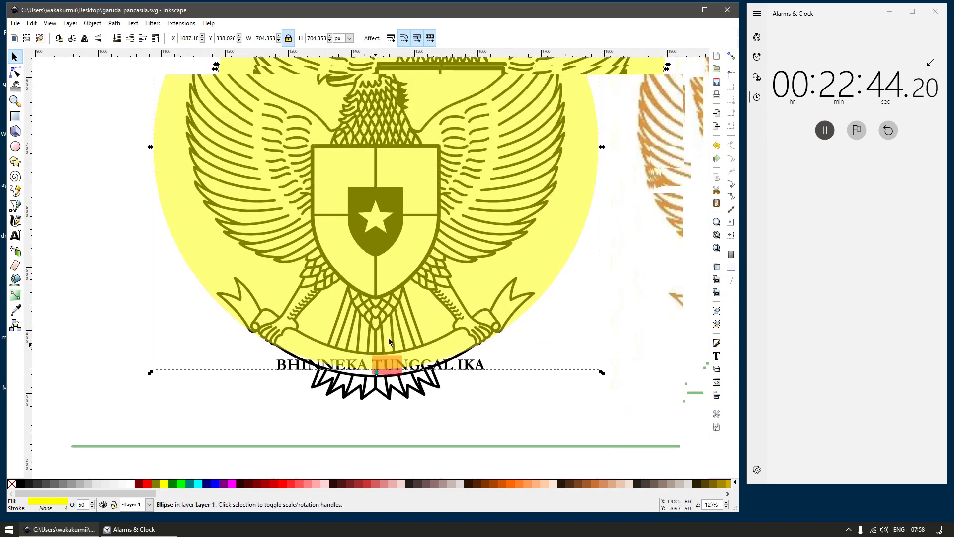
Step: Duplicate the motto text and place one copy in the empty area to the left of the emblem
click(410, 352)
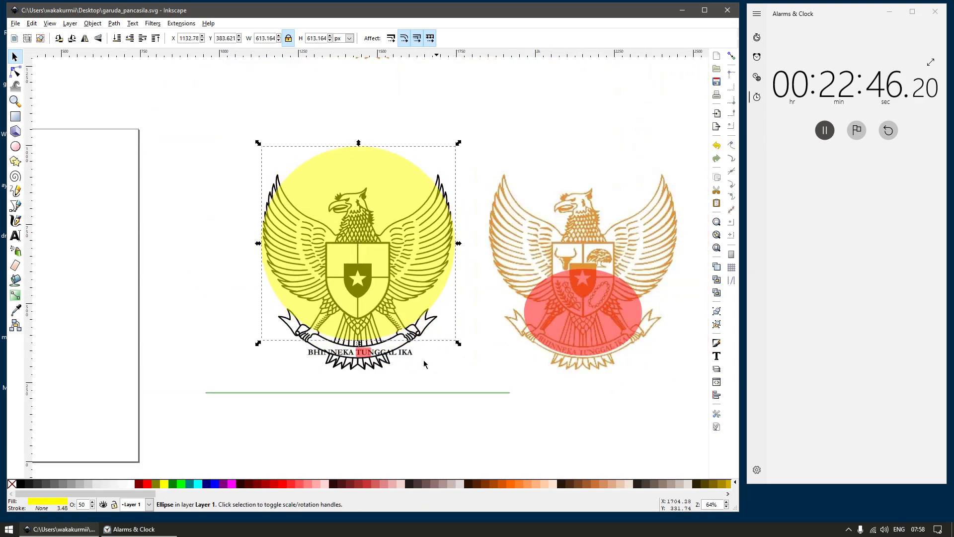
scroll(412, 353, up, 1)
key(ctrl+d)
drag(412, 352, 124, 229)
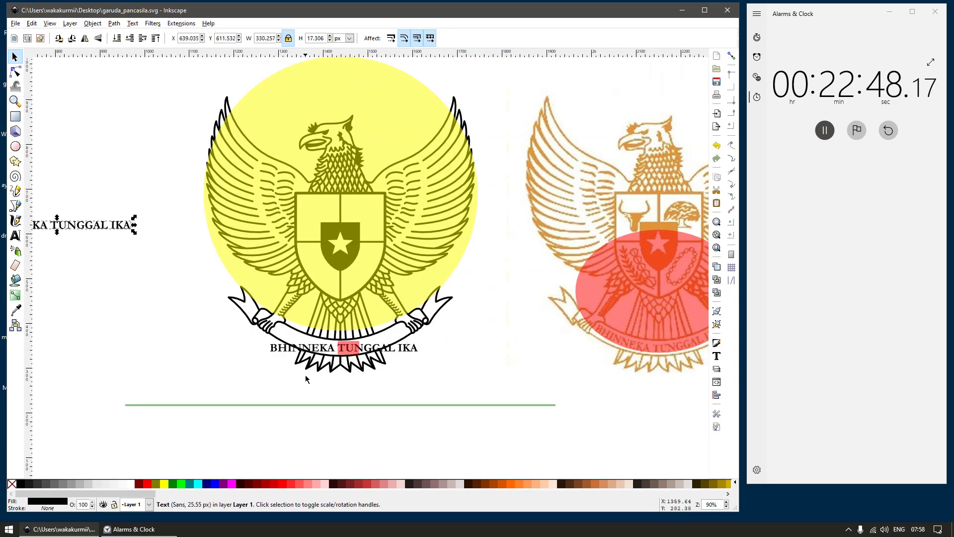
Step: Put the motto on the yellow circle as its path and flip the circle horizontally
click(279, 346)
shift+click(315, 231)
key(alt+t)
key(p)
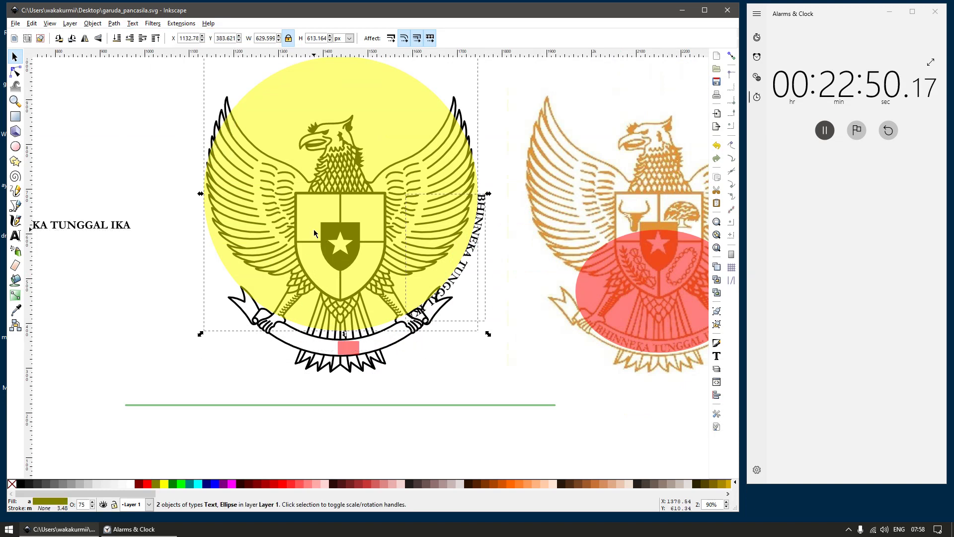
key(Escape)
click(382, 135)
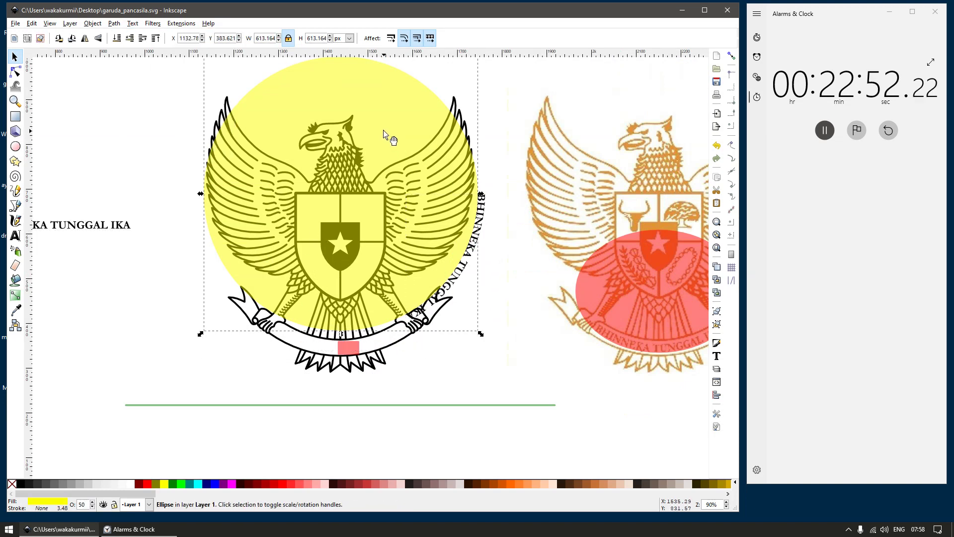
key(h)
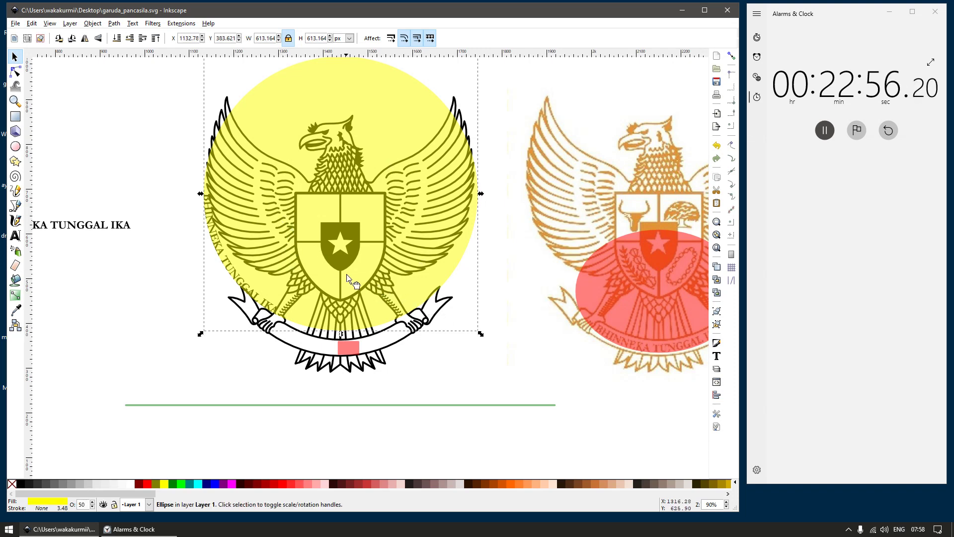
Step: Rotate the circle to bring the motto to its lowest part, and move it down onto the ribbon
drag(346, 274, 346, 276)
key(ctrl+z)
drag(338, 313, 354, 318)
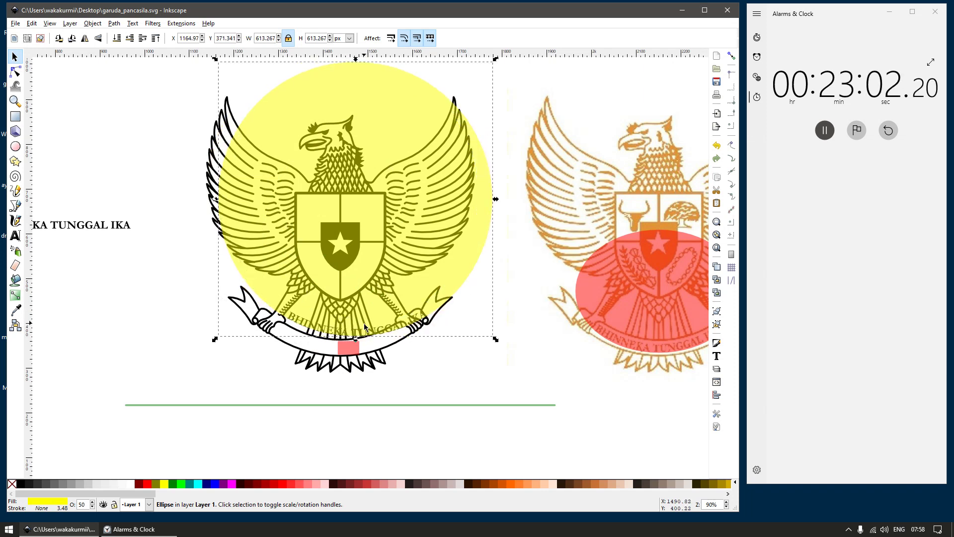
drag(417, 287, 404, 309)
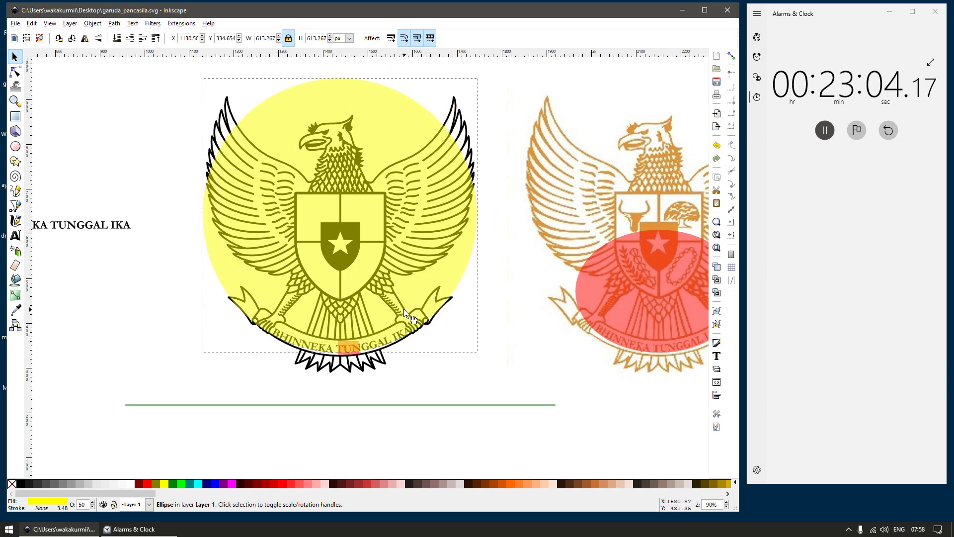
Step: Narrow the yellow circle to an ellipse about 531 px wide and nudge it to centre the motto within the ribbon
drag(477, 215, 455, 217)
drag(429, 293, 426, 295)
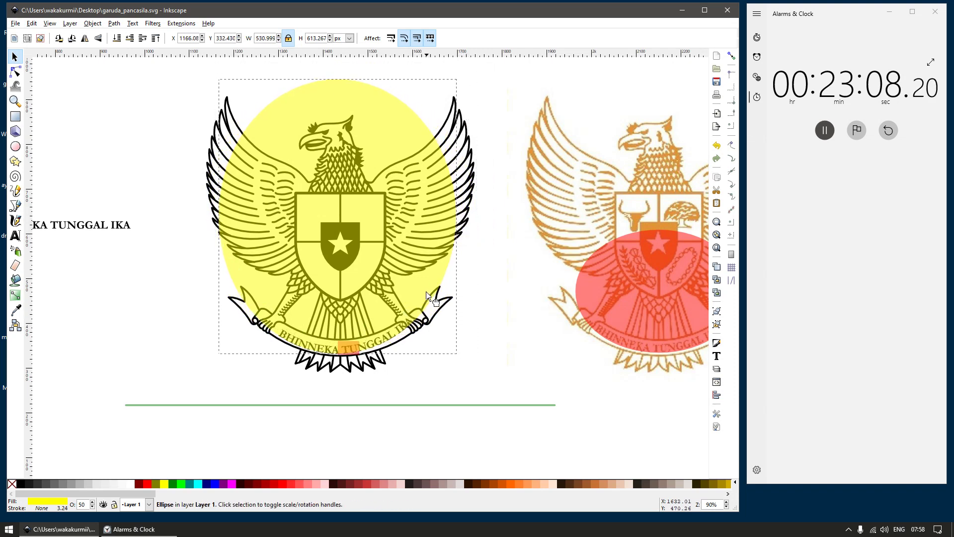
key(Up)
key(Up)
scroll(347, 349, up, 2)
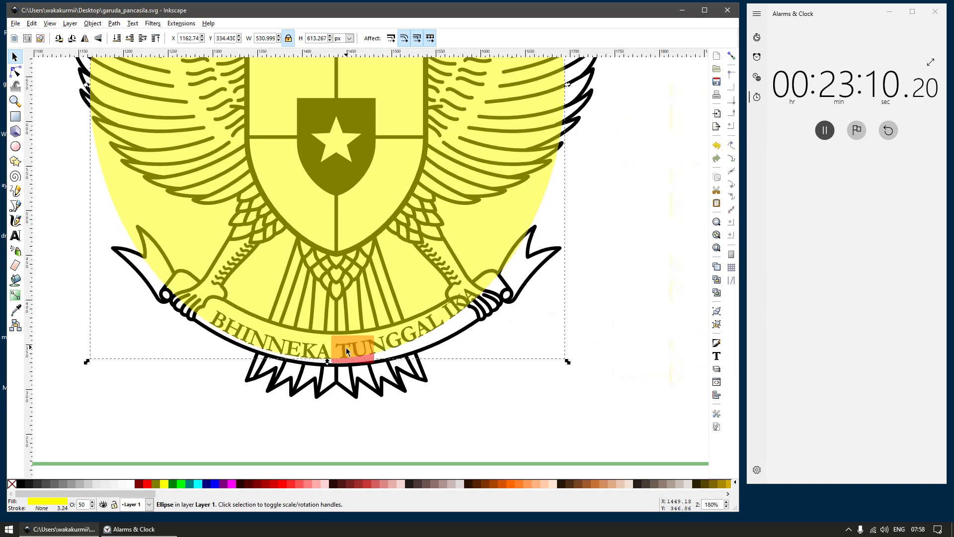
scroll(385, 365, down, 2)
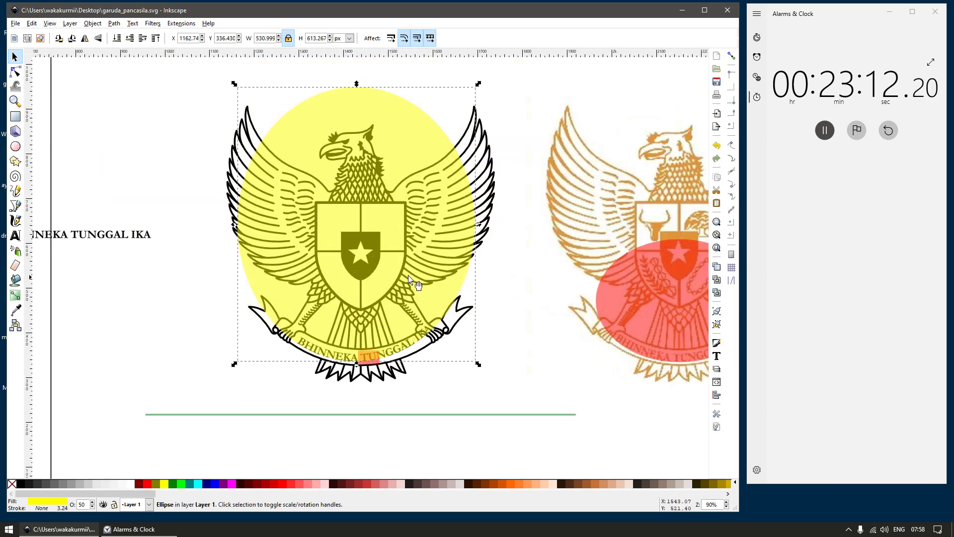
Step: Move the yellow ellipse with its curved motto away to the left of the emblem
drag(392, 264, 476, 313)
key(ctrl+z)
drag(381, 222, 217, 204)
Step: Select only the curved motto and raise it above the yellow ellipse
scroll(210, 271, down, 1)
scroll(211, 270, up, 2)
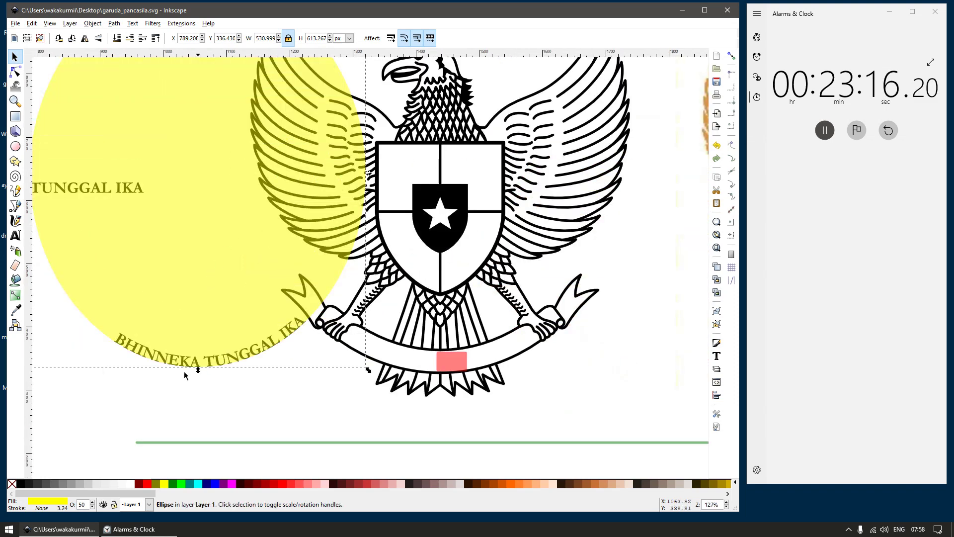
click(62, 415)
drag(62, 415, 333, 294)
key(Page_Up)
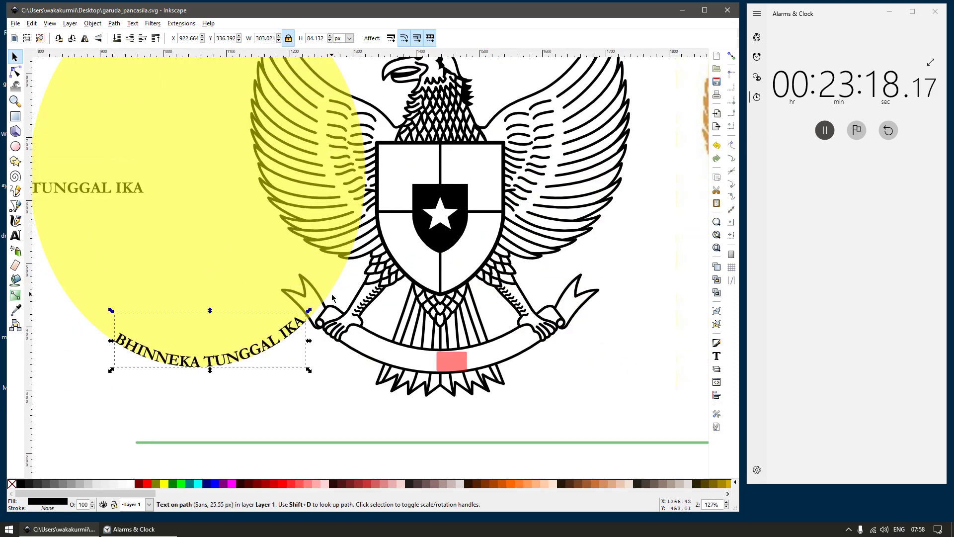
Step: Try to move the yellow ellipse on its own beneath the curved motto
click(242, 413)
drag(183, 297, 244, 321)
key(ctrl+z)
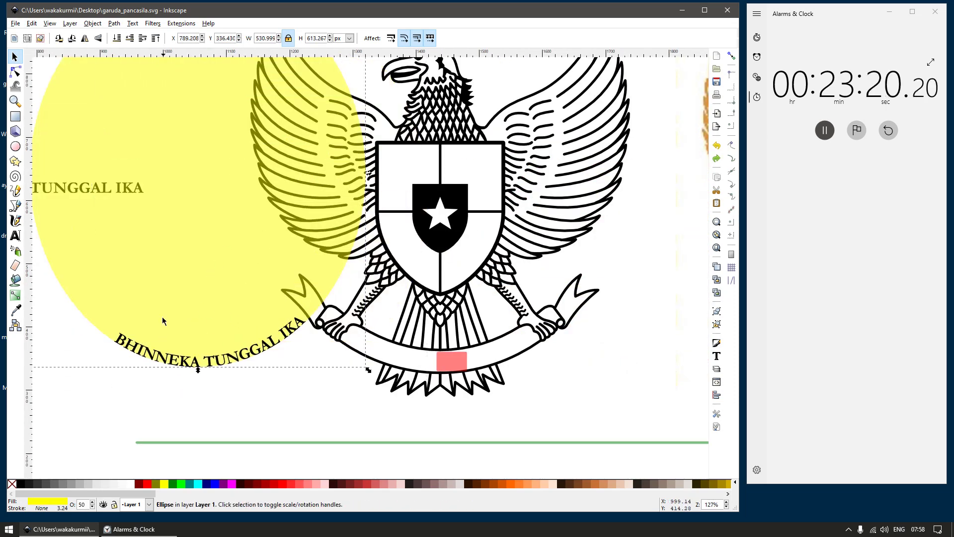
Step: Move the yellow ellipse back over the emblem, widen it to about 555 px, and shift it slightly left
drag(162, 319, 403, 294)
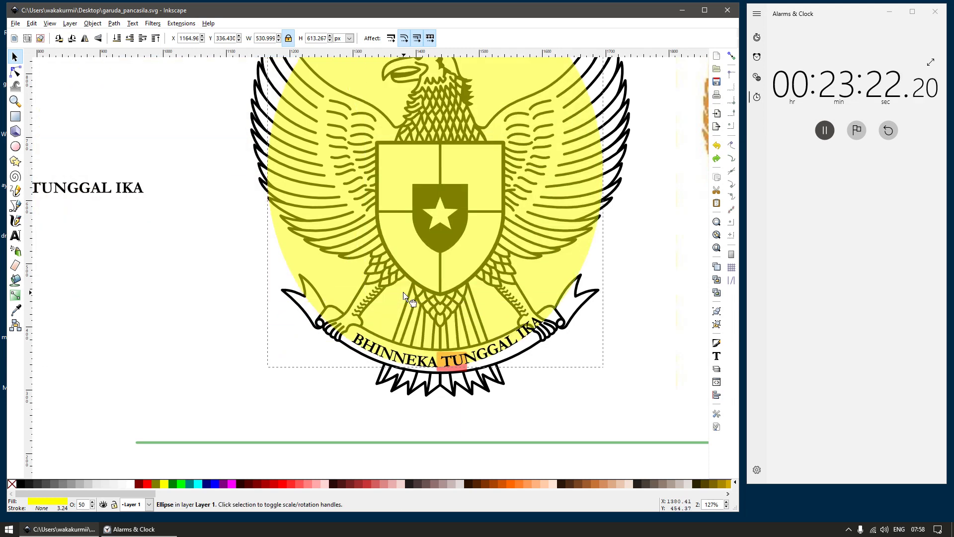
ctrl+scroll(379, 309, down, 2)
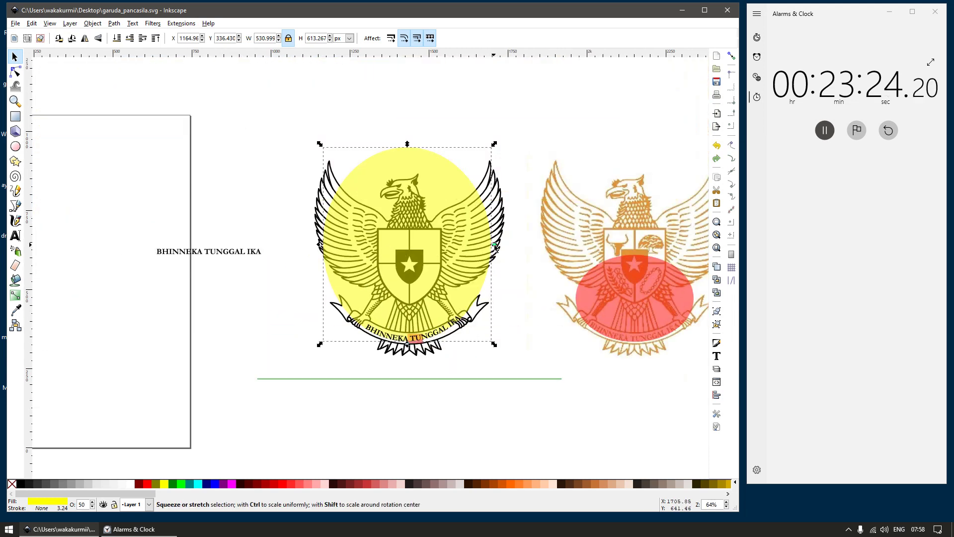
drag(495, 246, 503, 243)
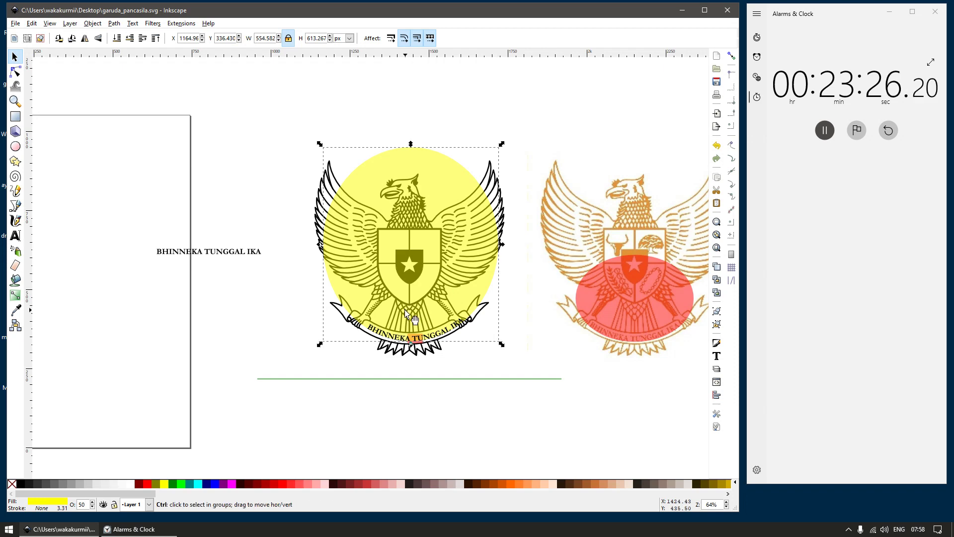
ctrl+scroll(405, 312, up, 1)
ctrl+drag(436, 314, 430, 314)
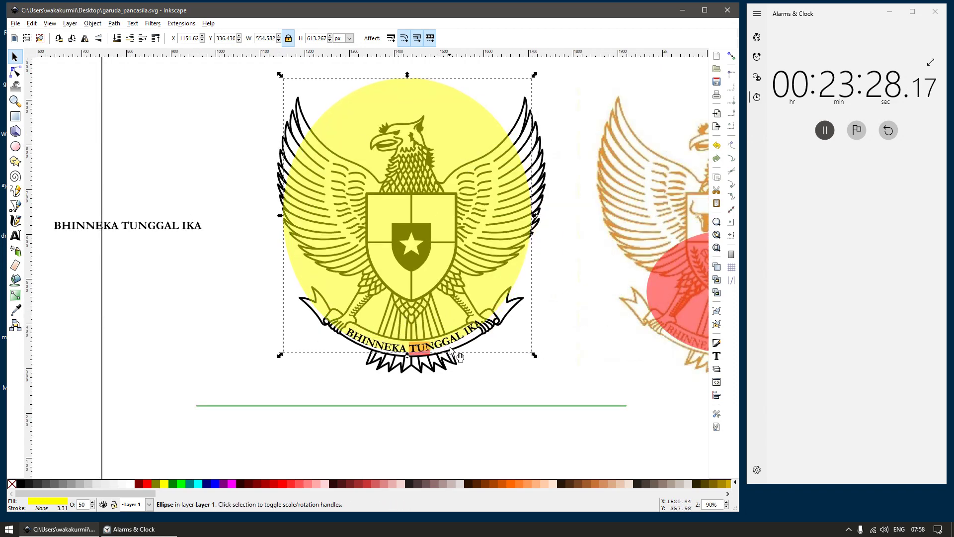
Step: Set the font size of the whole curved motto to 23
ctrl+scroll(451, 350, up, 1)
double_click(451, 335)
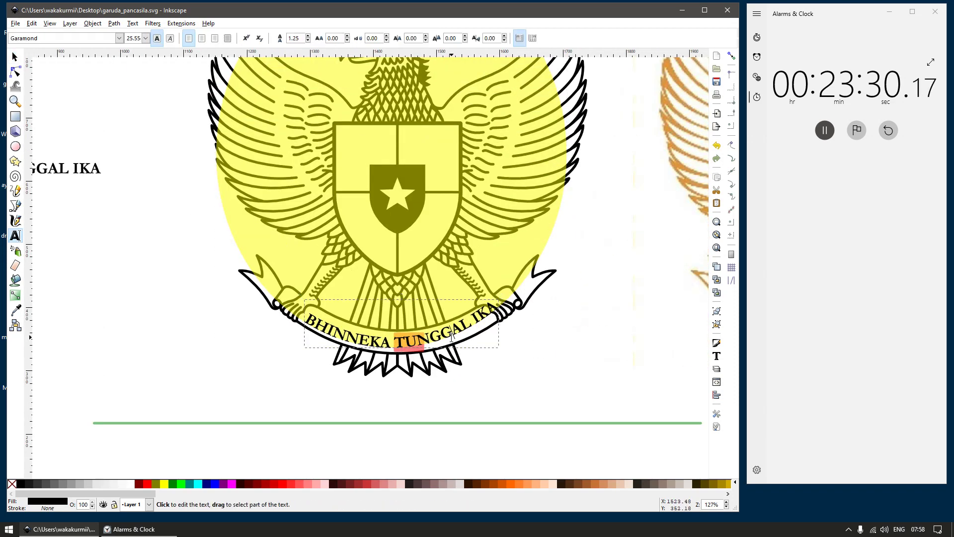
key(ctrl+a)
text(2)
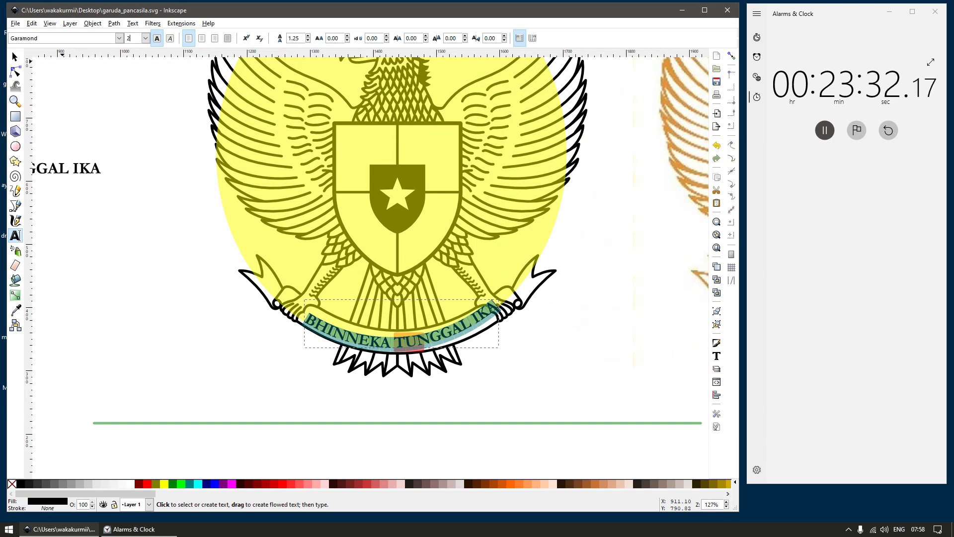
text(3)
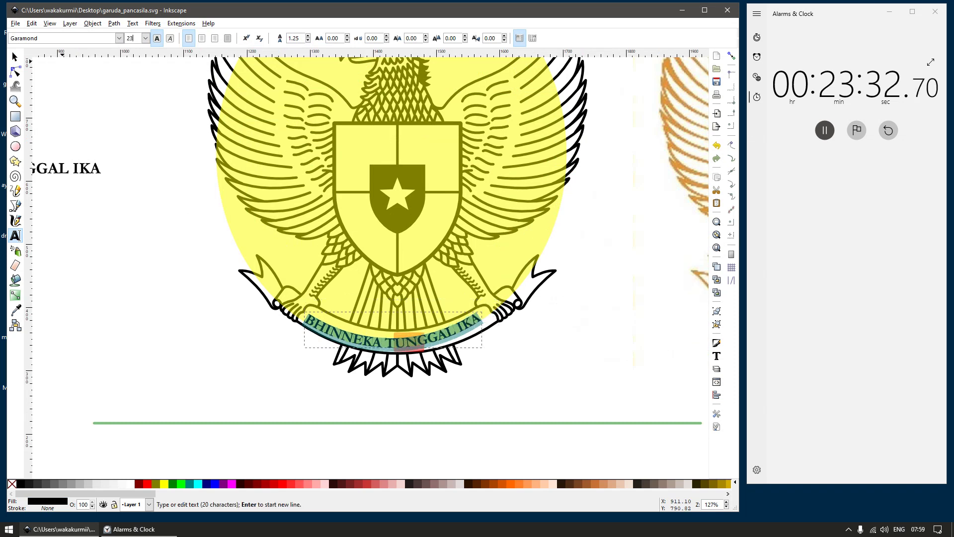
click(10, 58)
Step: Nudge the yellow ellipse slightly right and up so the smaller motto sits better within the ribbon
click(556, 380)
click(461, 290)
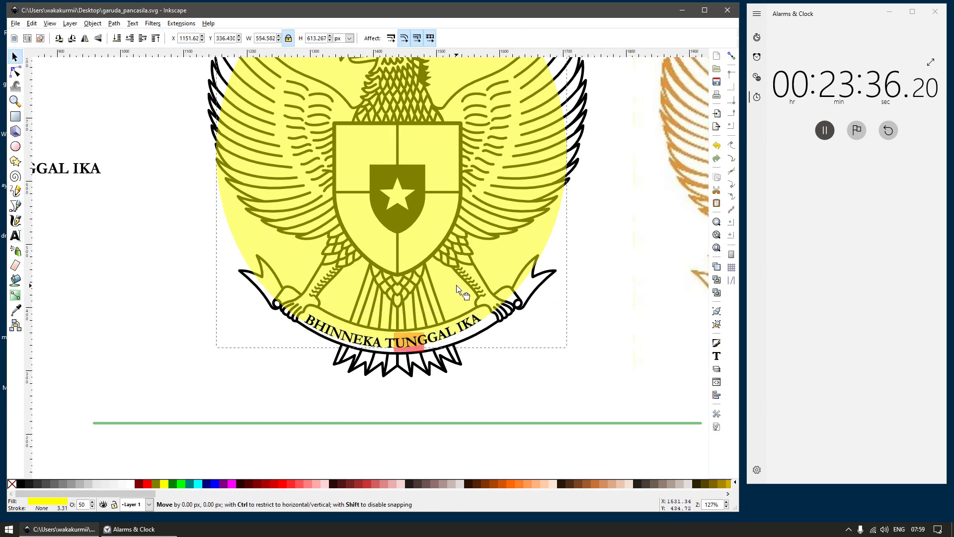
scroll(471, 319, down, 2)
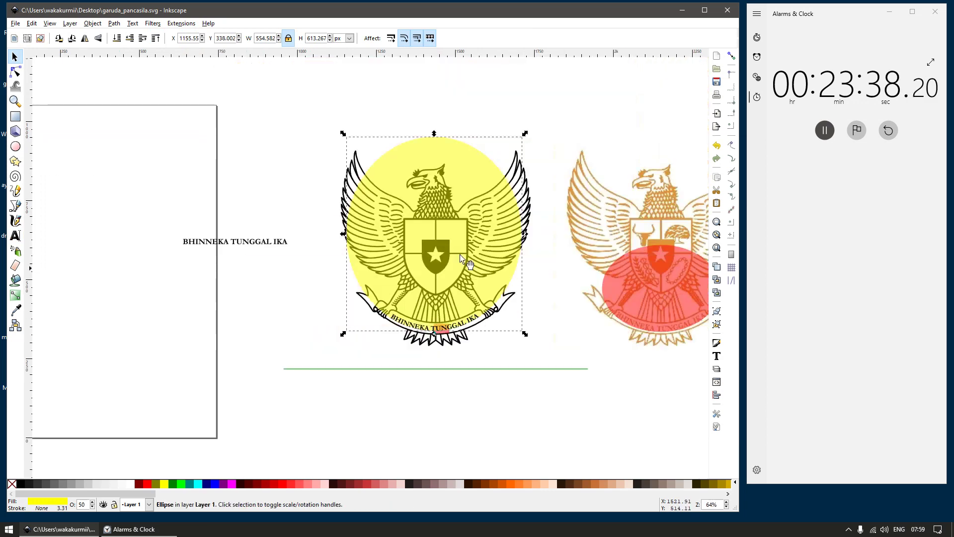
scroll(450, 169, up, 1)
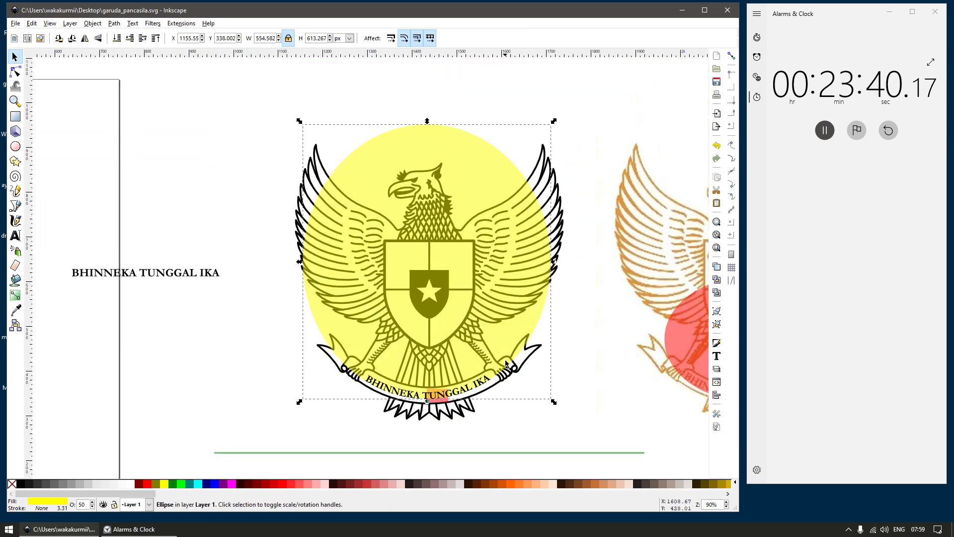
Step: Pull the yellow ellipse aside and centre it horizontally on the emblem group, relative to the last selected object
drag(415, 304, 559, 300)
shift+click(414, 273)
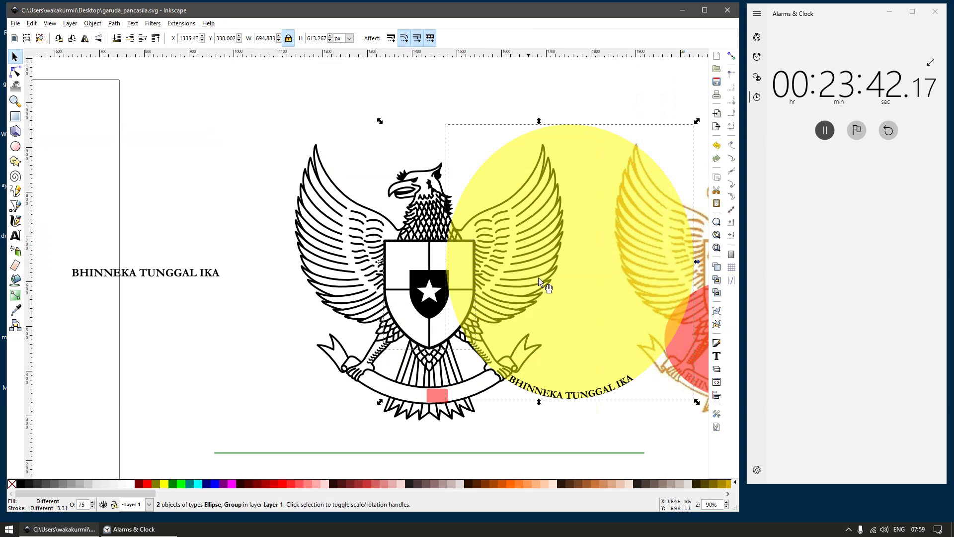
key(ctrl+shift+a)
click(598, 99)
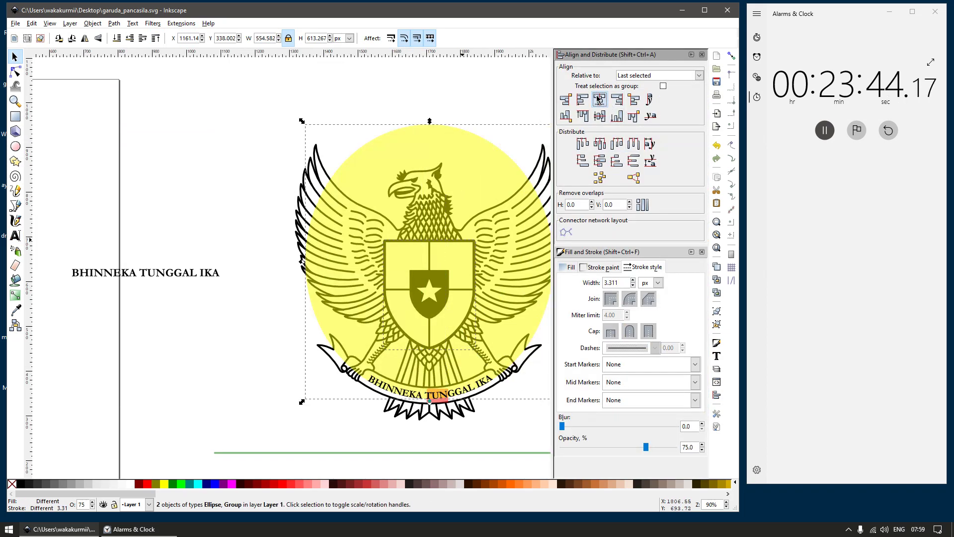
key(F12)
key(Escape)
Step: Examine how the curved motto fits between the ribbon's edges, especially around the word BHINNEKA
scroll(481, 461, up, 2)
scroll(398, 308, up, 4)
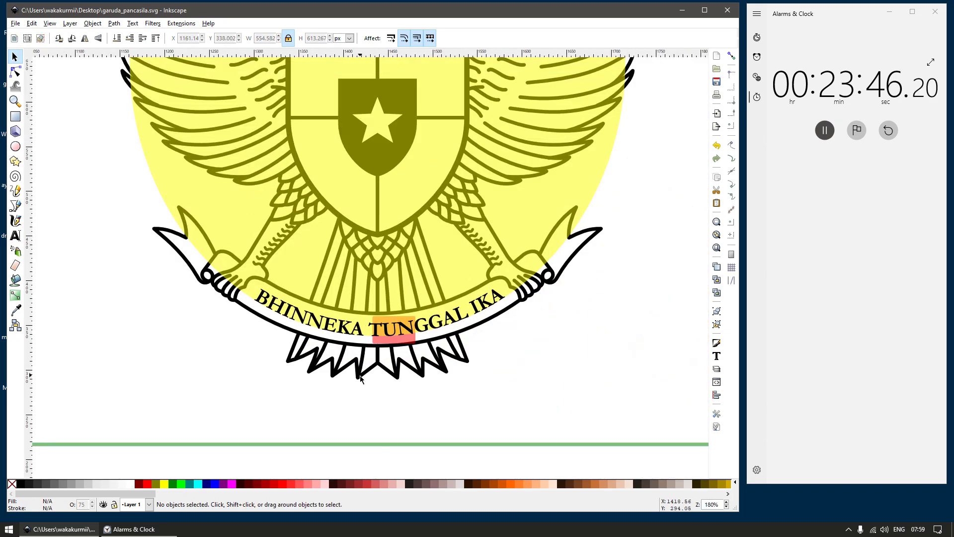
scroll(361, 290, down, 2)
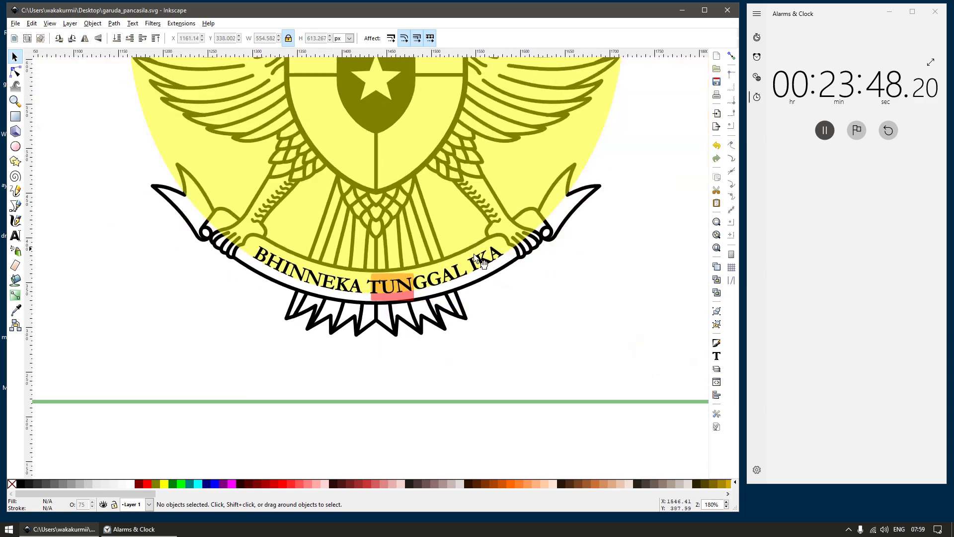
scroll(475, 255, up, 1)
click(467, 219)
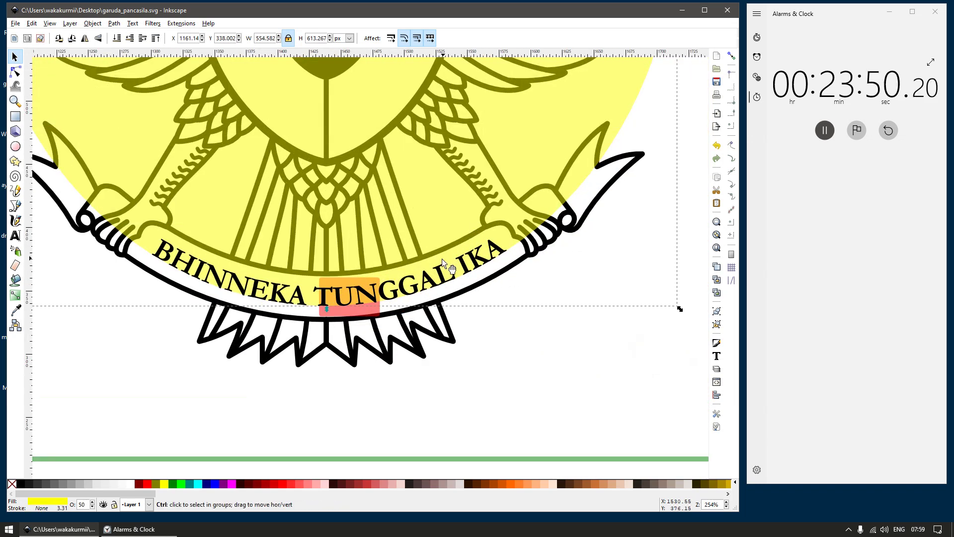
scroll(445, 262, down, 2)
scroll(318, 270, up, 3)
scroll(289, 240, up, 2)
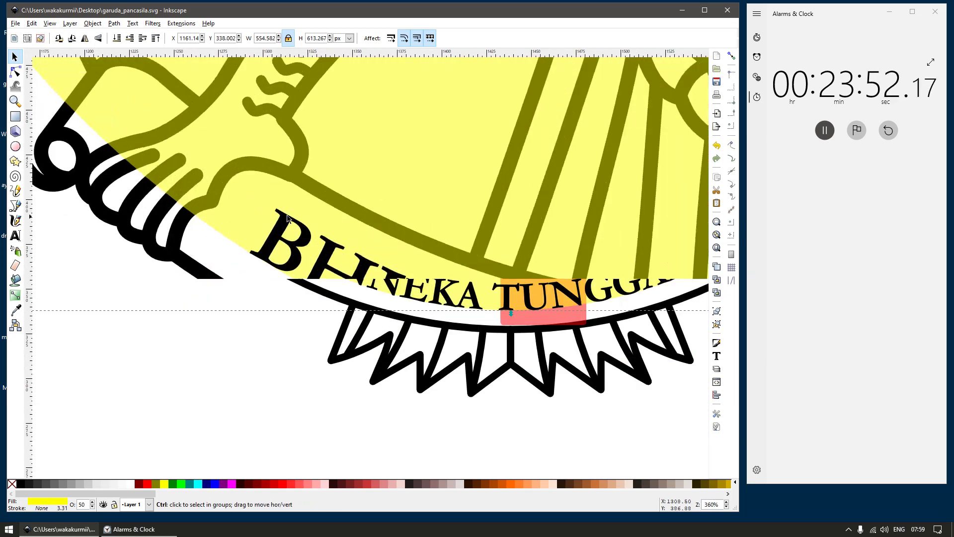
Step: Compare the gaps around the motto's first letter with two green circles about 8.8 px wide, and delete both
key(e)
drag(286, 190, 252, 280)
key(s)
click(180, 485)
key(ctrl+d)
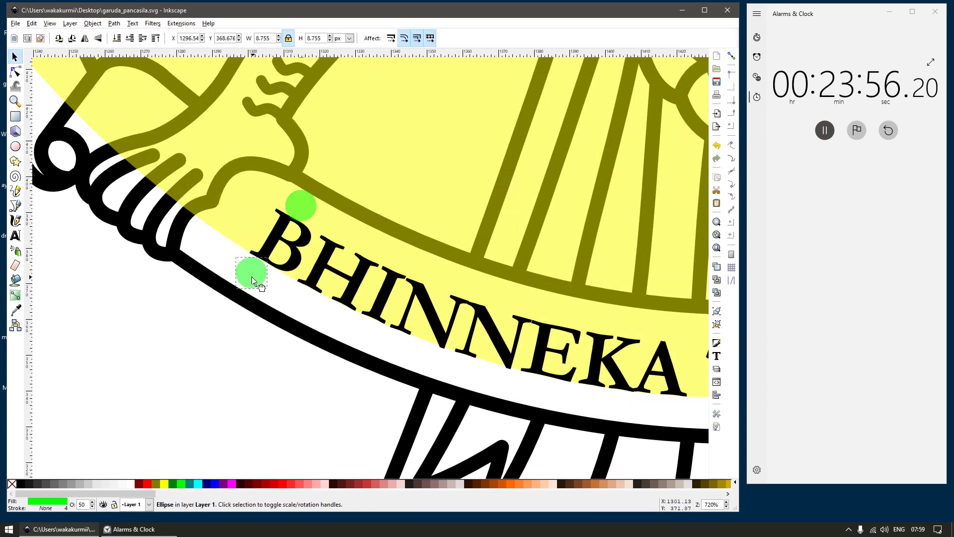
key(Delete)
scroll(302, 278, down, 1)
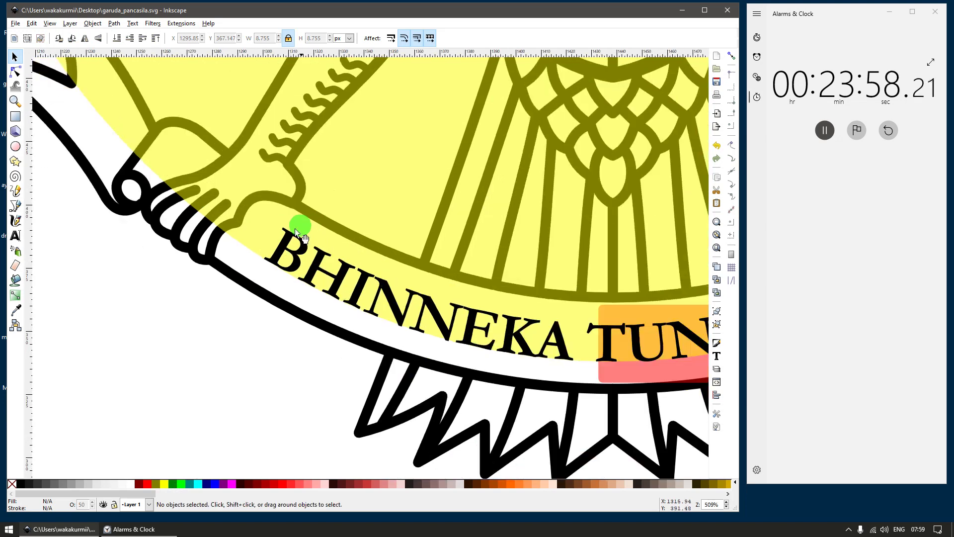
click(296, 236)
key(Delete)
scroll(297, 238, down, 3)
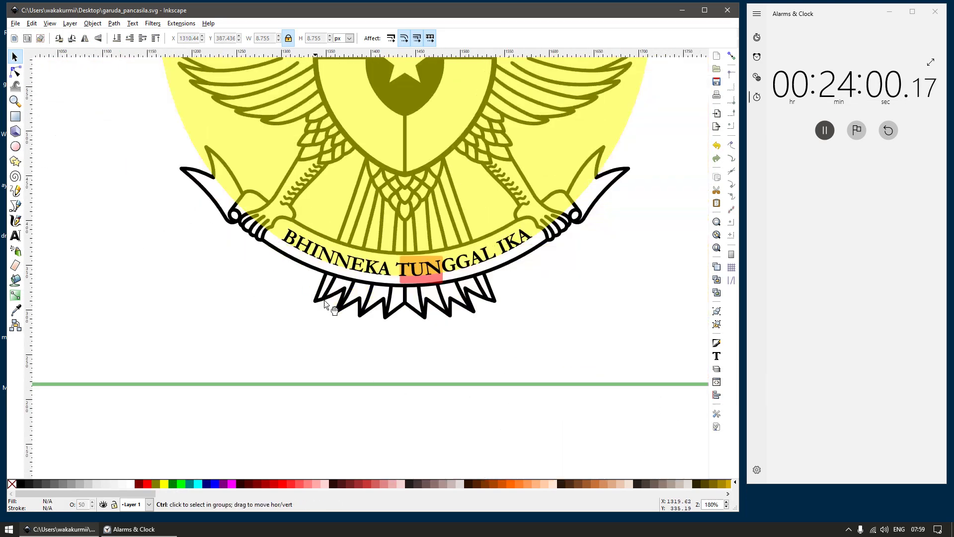
Step: Compare the spacing at both ends of the motto with two green rectangles about 13 by 53 px, and delete both
scroll(273, 244, up, 1)
key(r)
mouse_move(191, 203)
mouse_down()
mouse_move(209, 271)
mouse_move(281, 260)
mouse_move(582, 268)
mouse_move(568, 262)
mouse_up()
key(s)
key(ctrl+d)
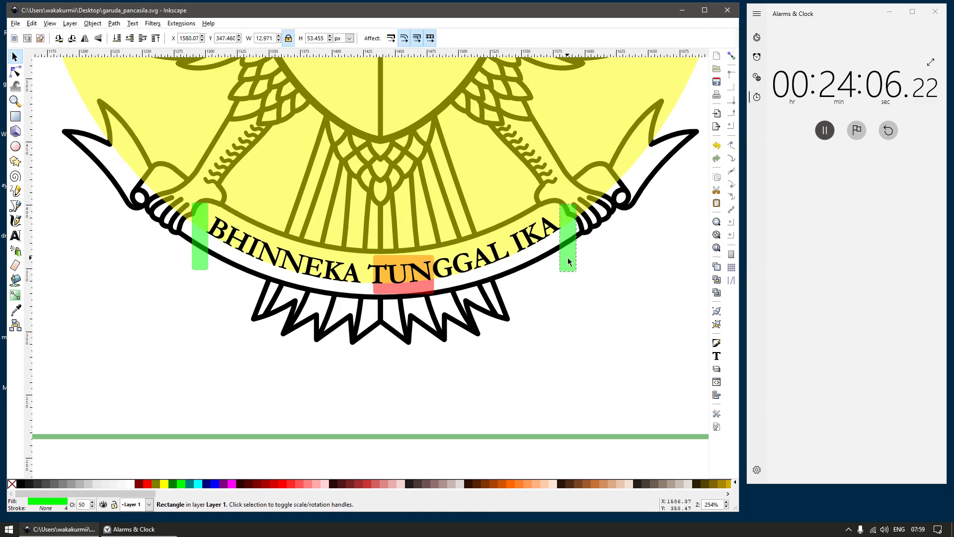
key(Delete)
click(196, 250)
key(Delete)
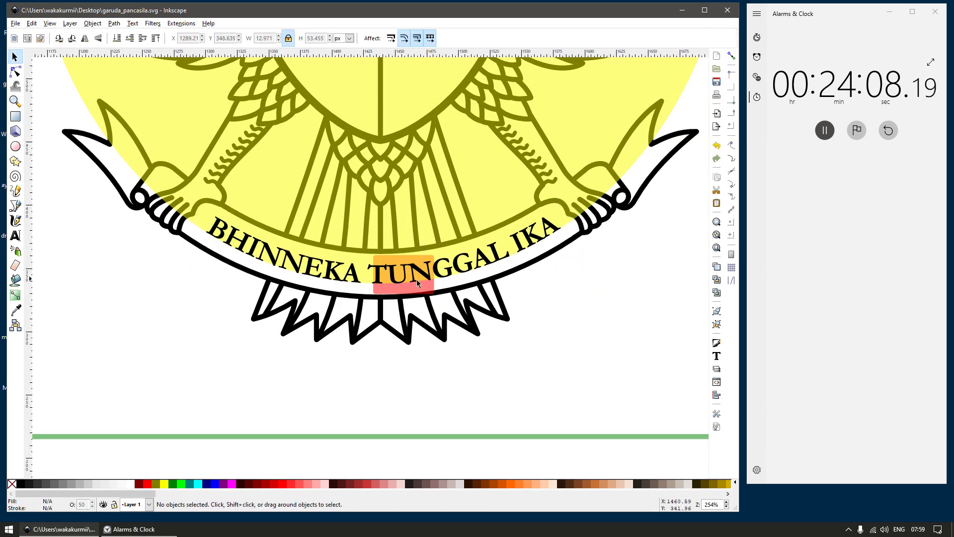
Step: Convert the curved motto to paths and delete the yellow guide ellipse
click(446, 282)
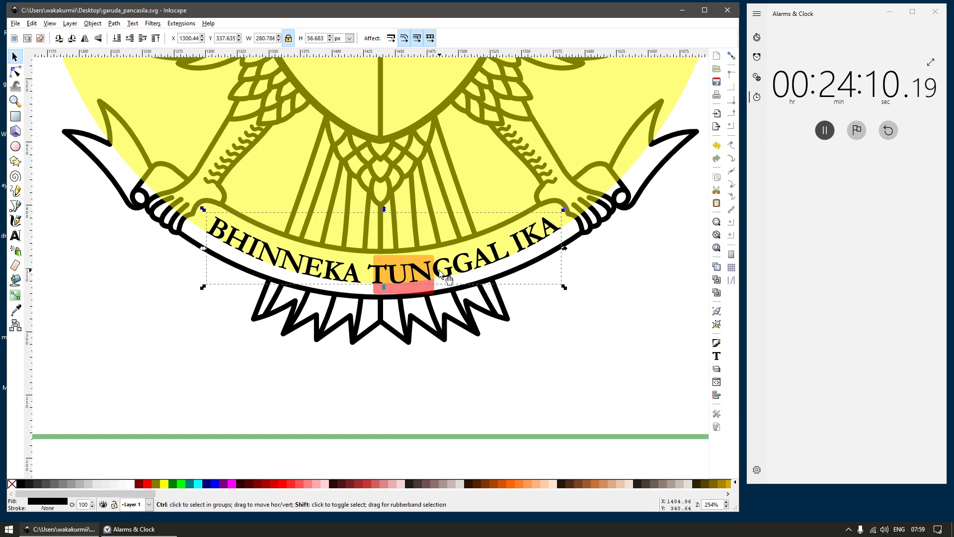
key(ctrl+shift+c)
click(555, 291)
click(516, 192)
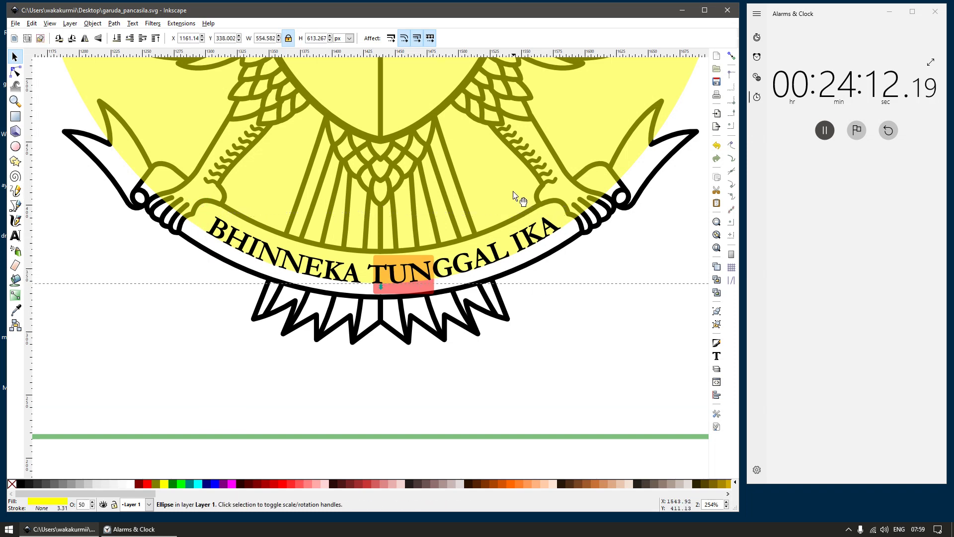
key(Delete)
Step: Squash the motto's letter group vertically to a height of about 51.4 px
click(489, 254)
scroll(371, 233, up, 1)
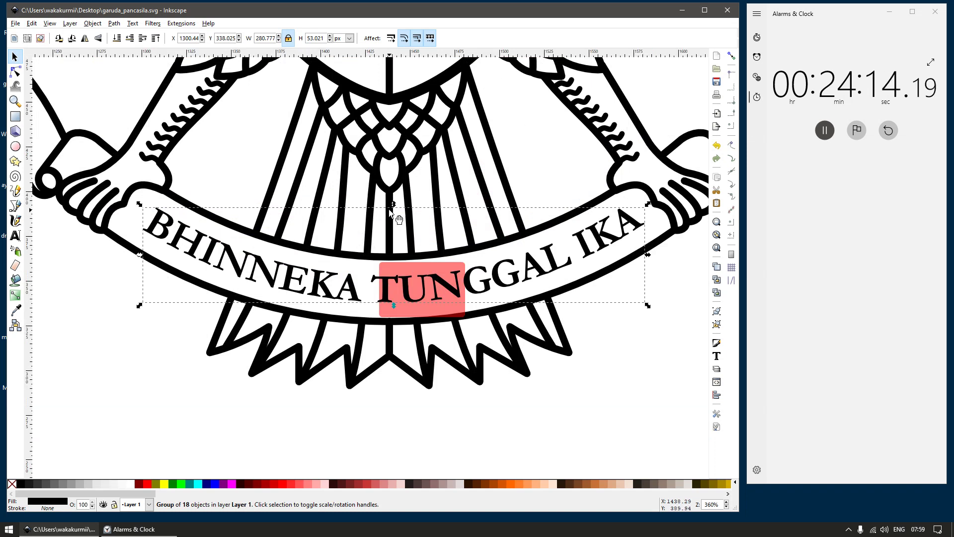
drag(393, 208, 394, 211)
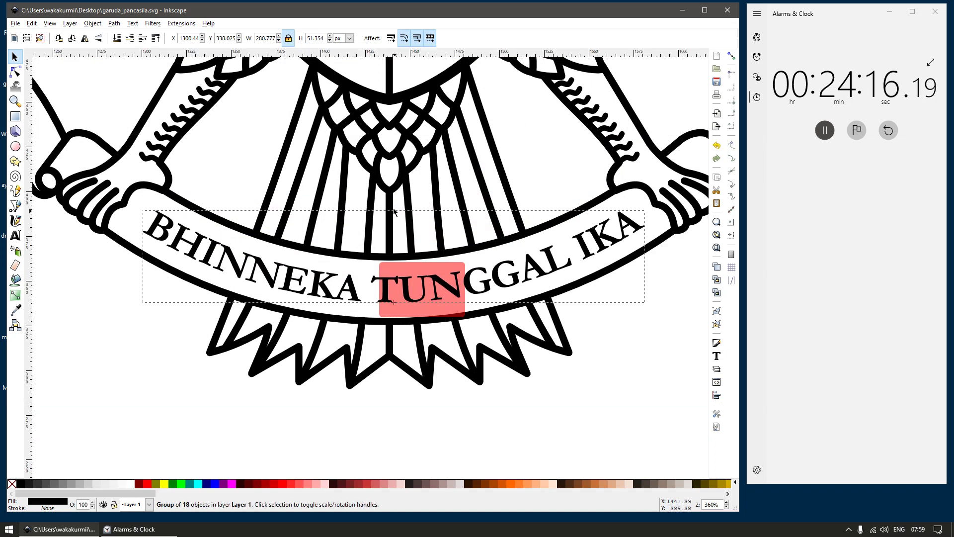
Step: Pull the red spacing rectangle out from behind the motto and delete it
scroll(412, 279, down, 2)
key(Escape)
drag(428, 295, 455, 319)
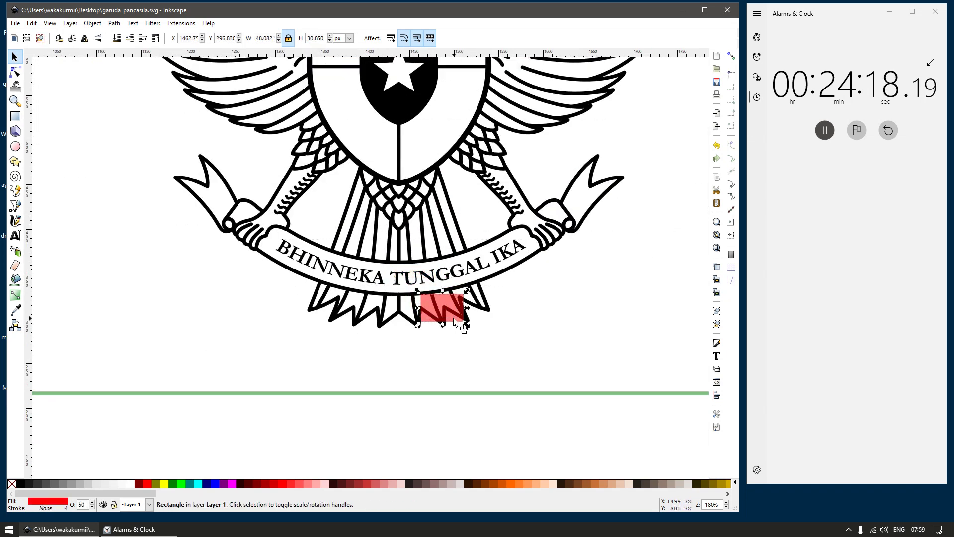
key(Delete)
Step: Enlarge the motto about its centre to about 292.6 px wide and nudge it slightly upward within the ribbon
scroll(402, 303, down, 2)
drag(485, 385, 387, 368)
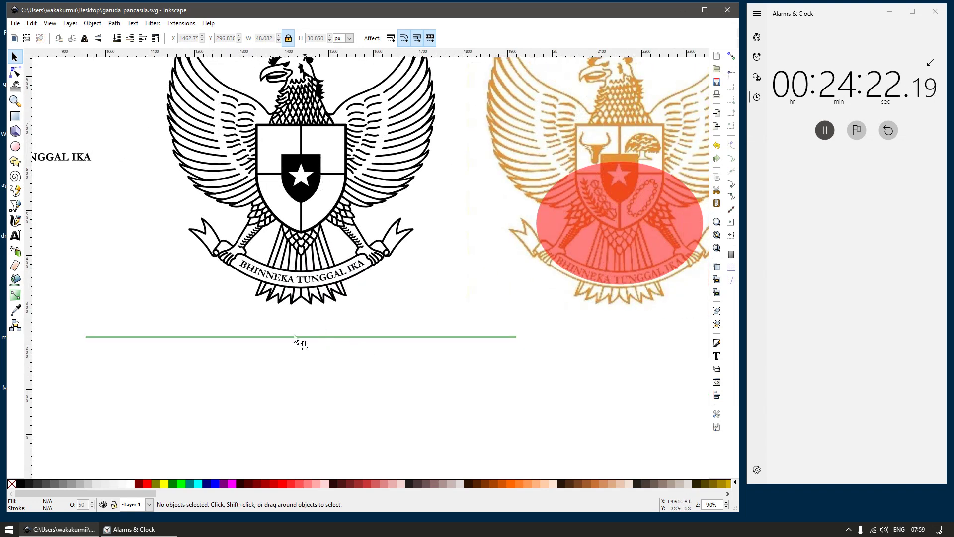
drag(293, 338, 450, 323)
scroll(449, 323, up, 3)
click(556, 242)
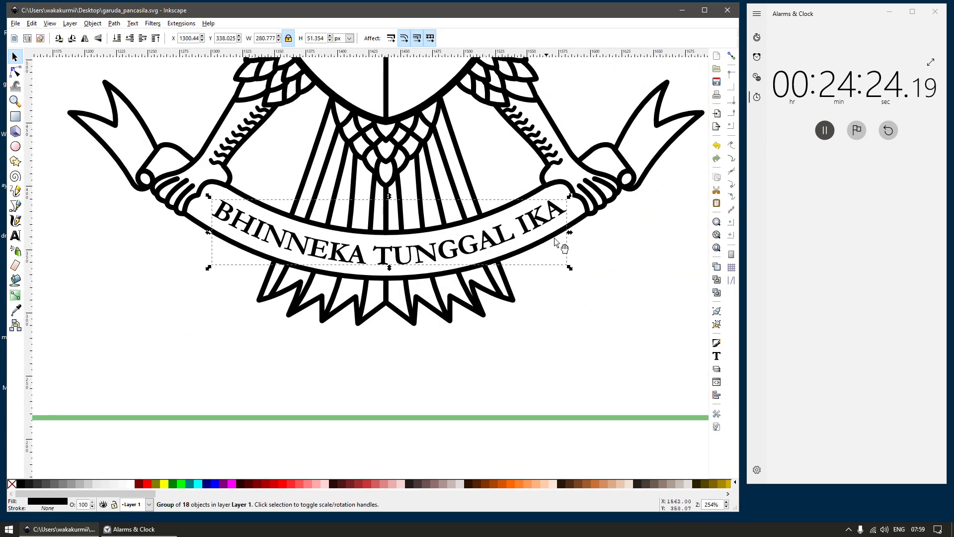
drag(570, 268, 577, 274)
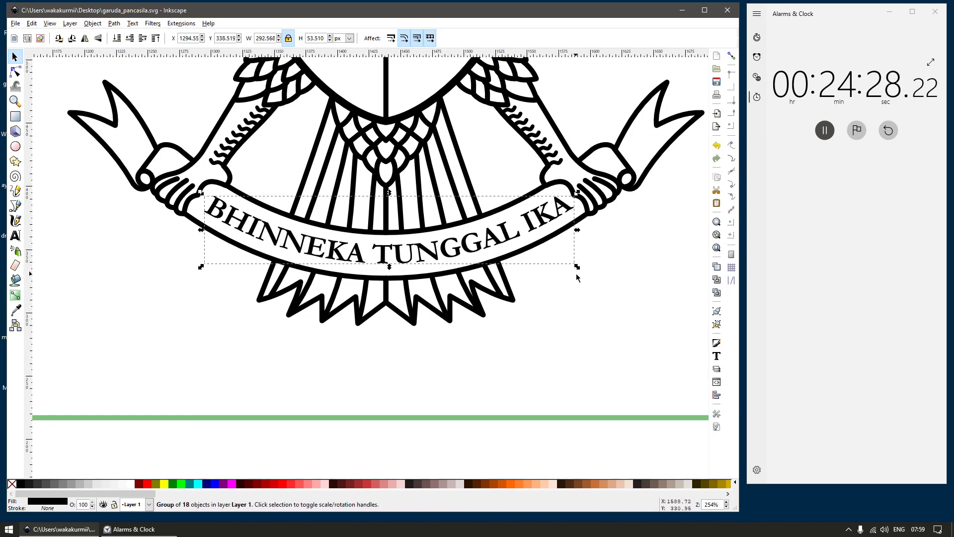
key(alt+Up)
key(alt+Up)
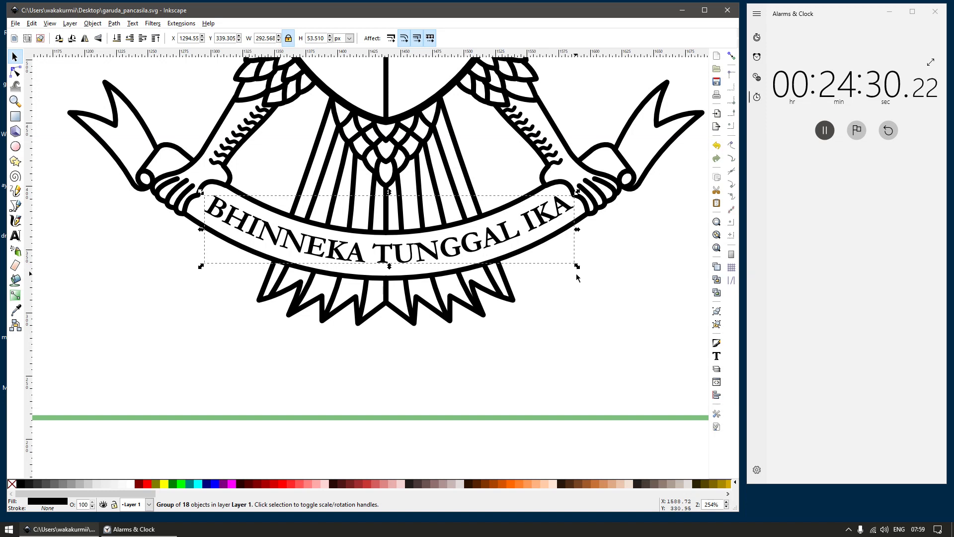
key(alt+Down)
key(Escape)
Step: Delete the green guide line below the emblem and the red ellipse covering the orange reference emblem
ctrl+scroll(522, 297, down, 4)
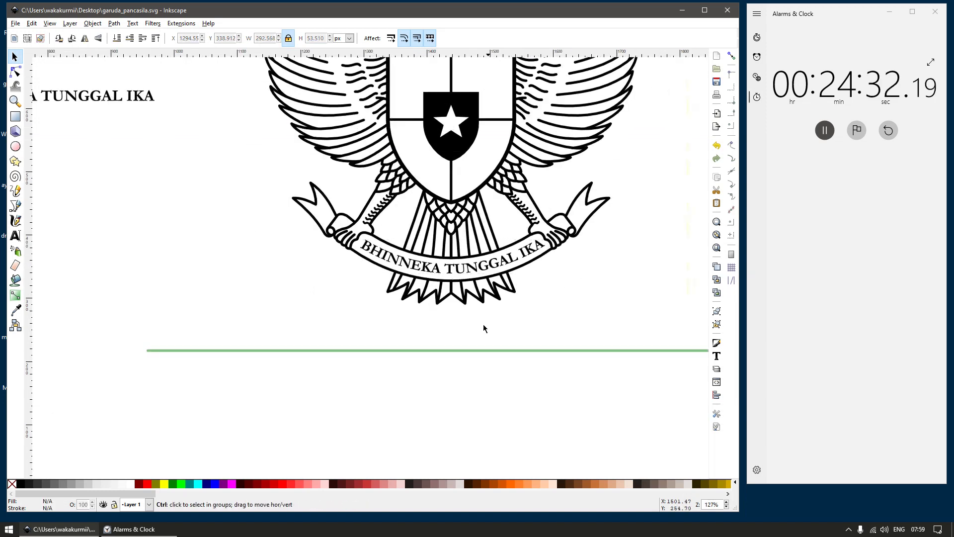
click(519, 338)
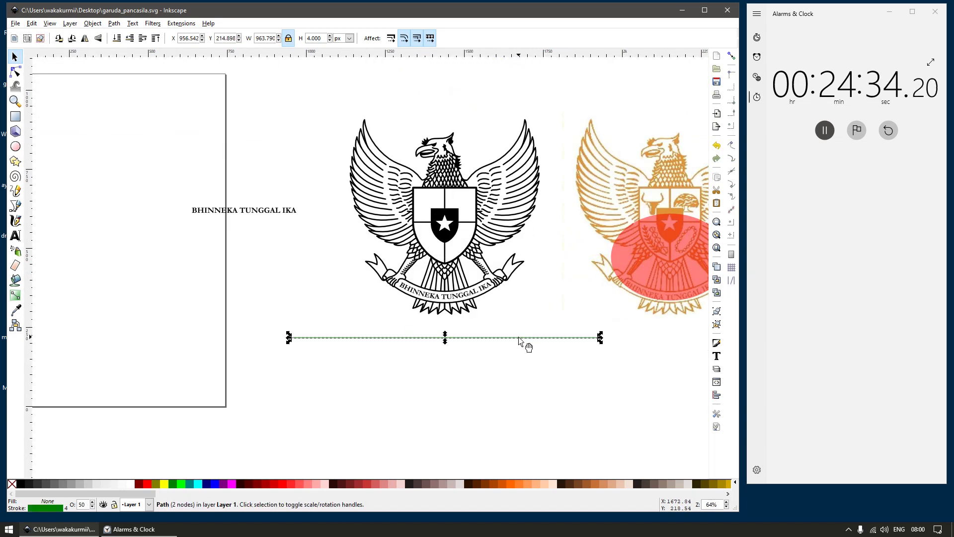
key(Delete)
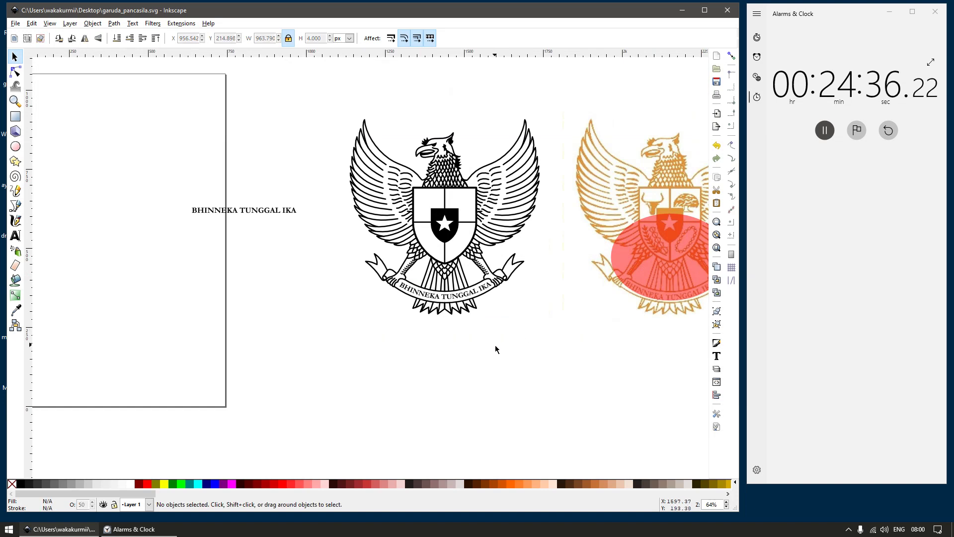
drag(528, 325, 428, 346)
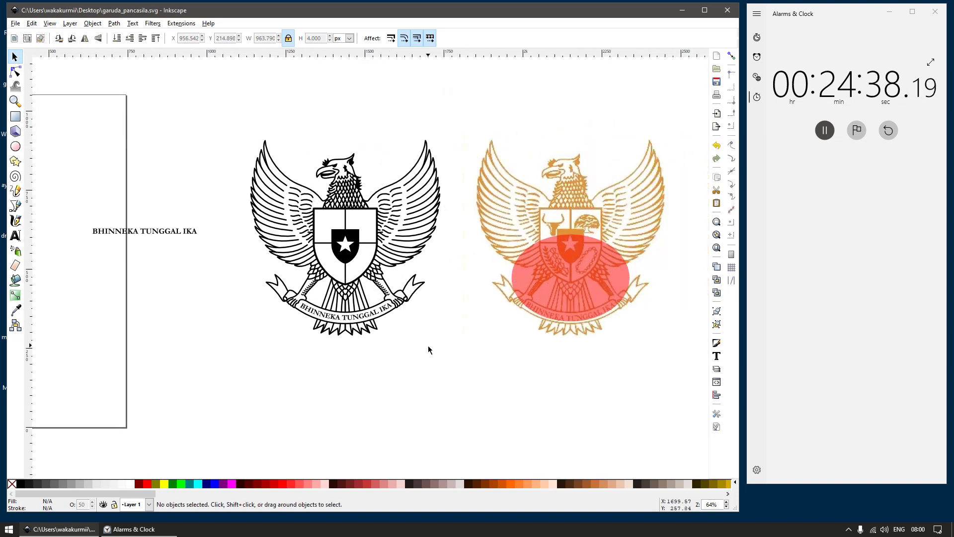
drag(585, 267, 609, 317)
key(Delete)
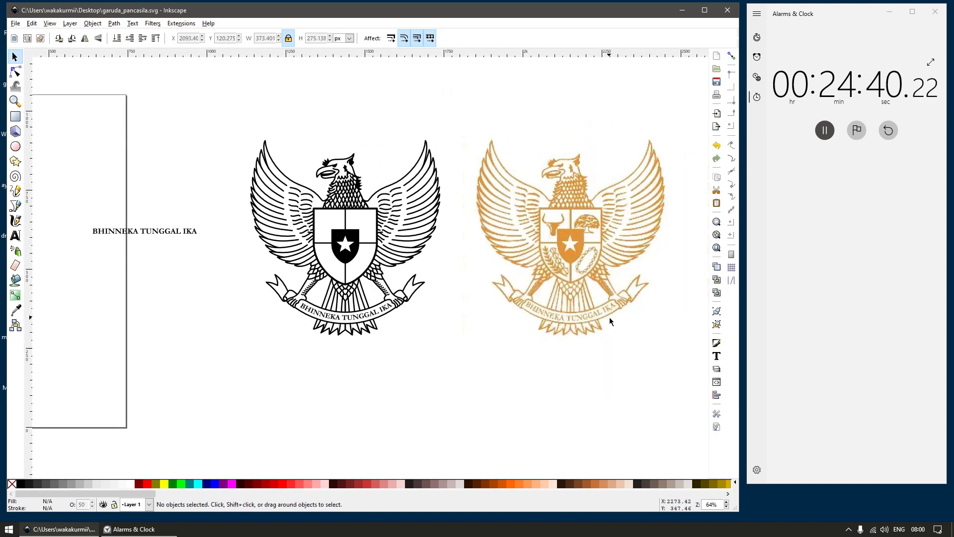
Step: Draw a green rectangle about 11.3 px wide and 42.5 px high over the reference bull's snout, with one side on the head's centre line
key(z)
drag(535, 195, 611, 279)
scroll(368, 188, up, 2)
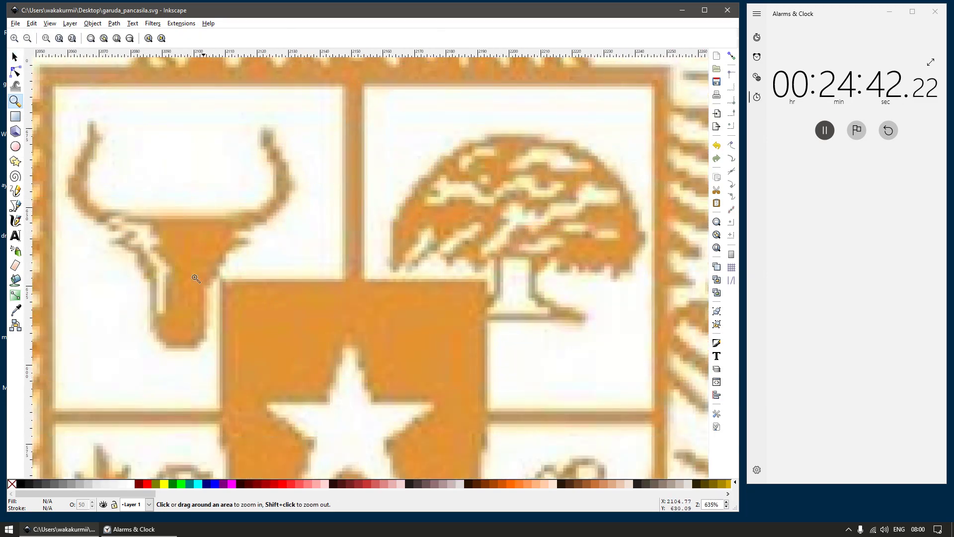
key(s)
drag(209, 279, 482, 287)
scroll(482, 287, up, 1)
scroll(482, 290, up, 1)
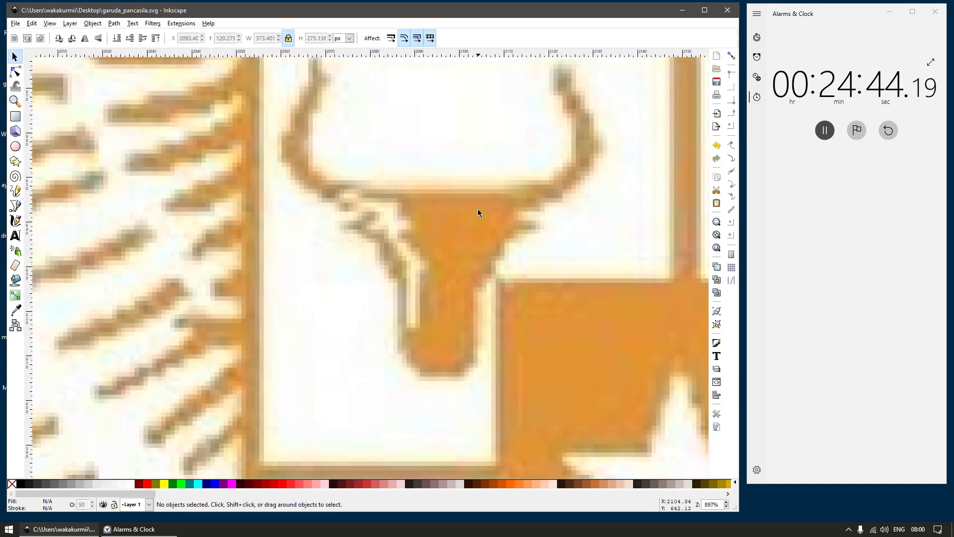
key(r)
drag(452, 196, 502, 385)
key(s)
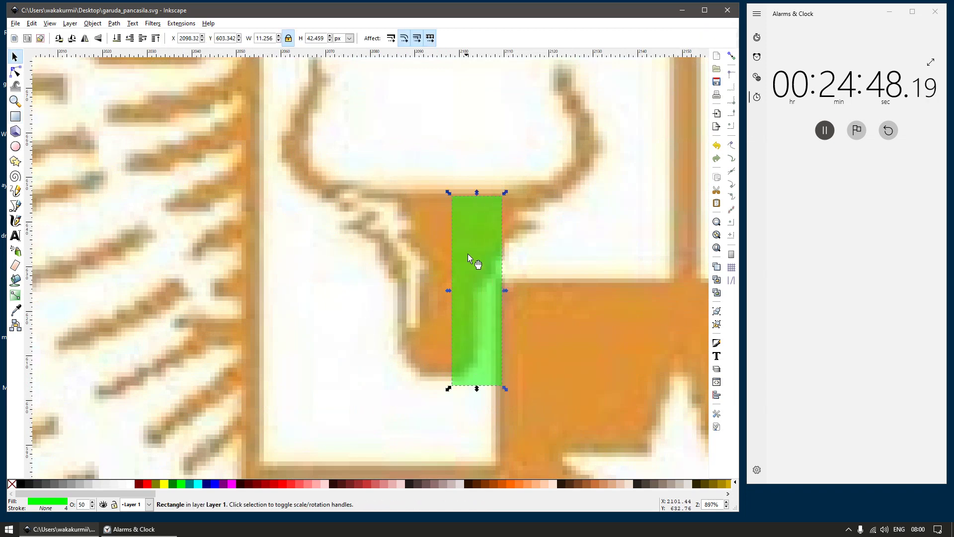
drag(468, 251, 457, 245)
Step: Convert the green rectangle to a path, add a node on its bottom edge and raise the outer corner to taper the snout
key(n)
key(ctrl+shift+c)
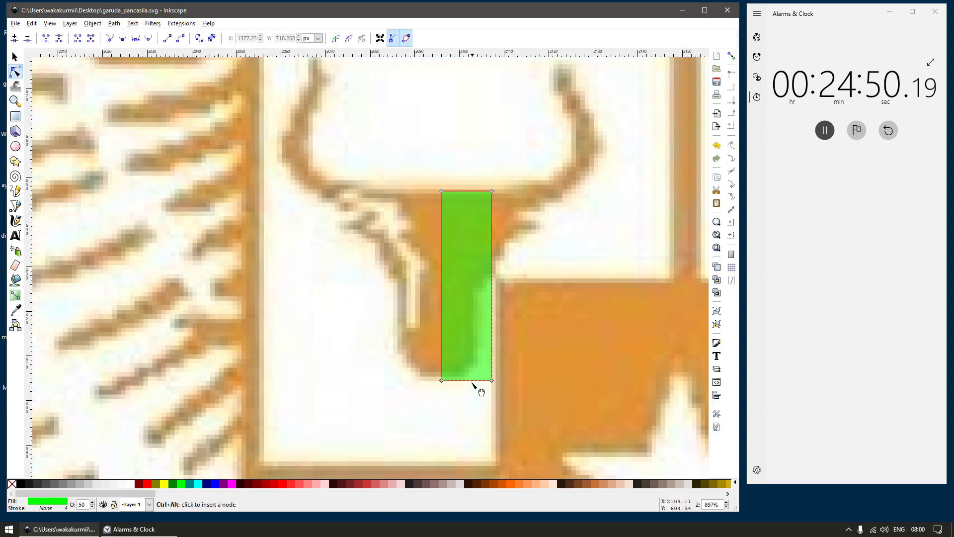
ctrl+alt+click(471, 381)
drag(491, 380, 480, 249)
scroll(498, 285, down, 1)
Step: Trace a rough straight-sided outline of the bull's right horn, ear and cheek, and unite it with the green snout shape
key(s)
key(b)
click(476, 226)
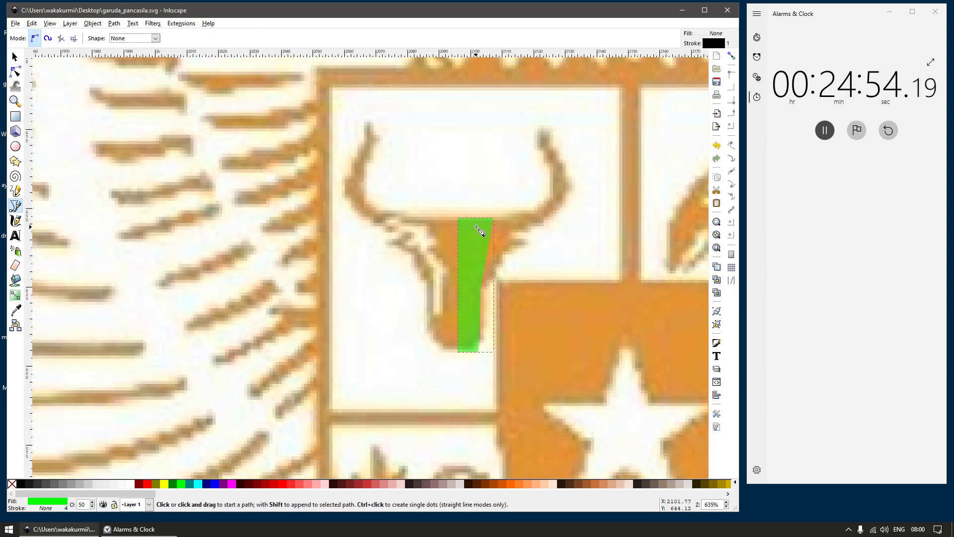
click(549, 179)
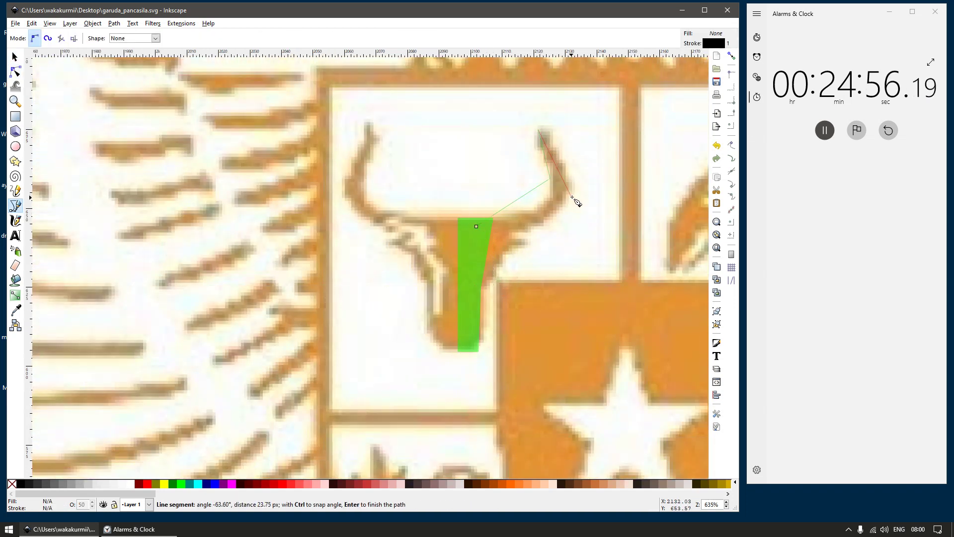
click(572, 196)
click(502, 237)
click(544, 243)
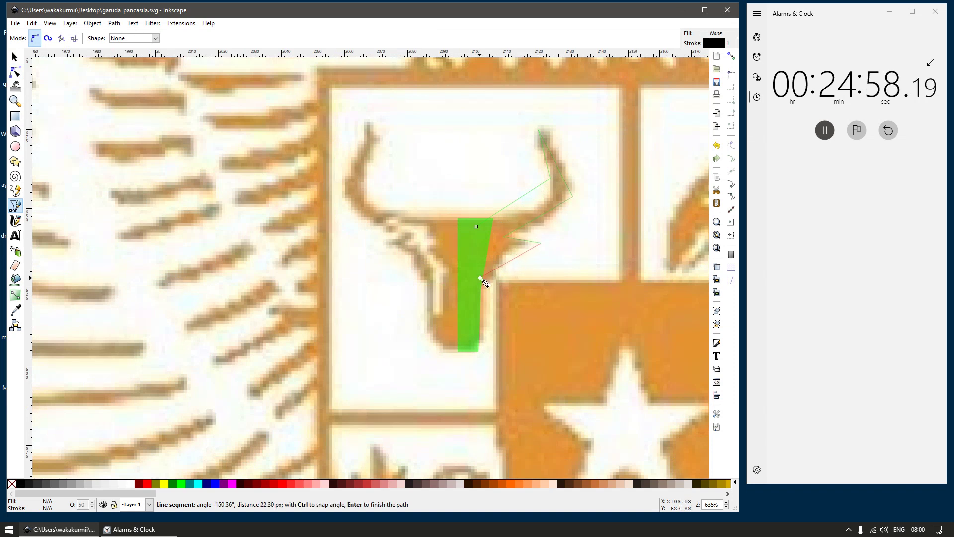
click(481, 274)
double_click(476, 312)
key(s)
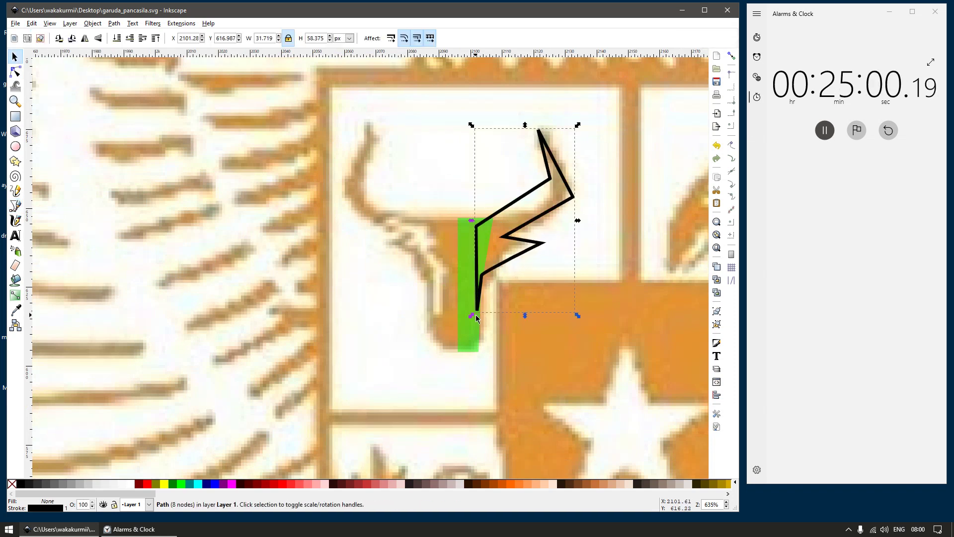
shift+click(471, 336)
key(ctrl+plus)
Step: Smooth the inner and outer bend nodes of the horn and reposition them to follow the reference's curve
key(n)
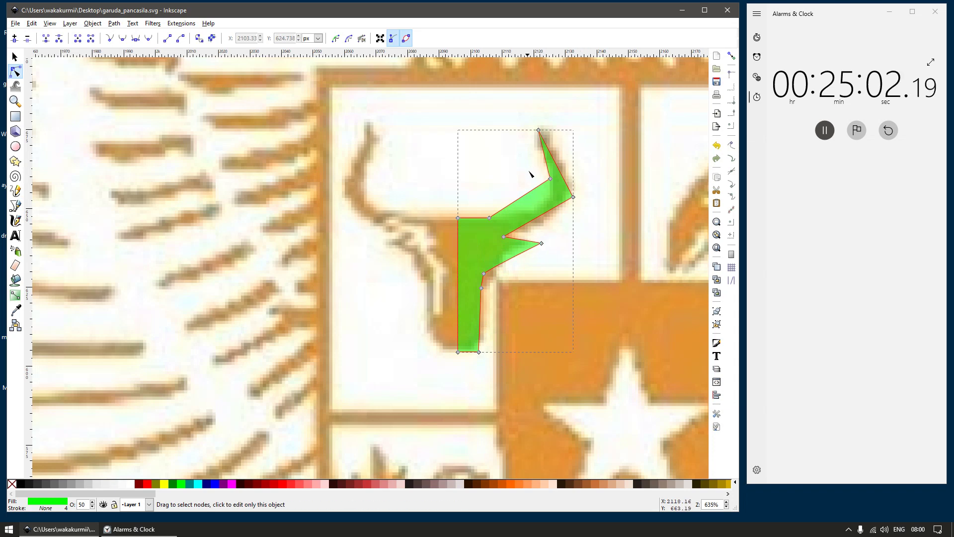
click(550, 179)
key(shift+s)
key(shift+s)
drag(573, 197, 554, 192)
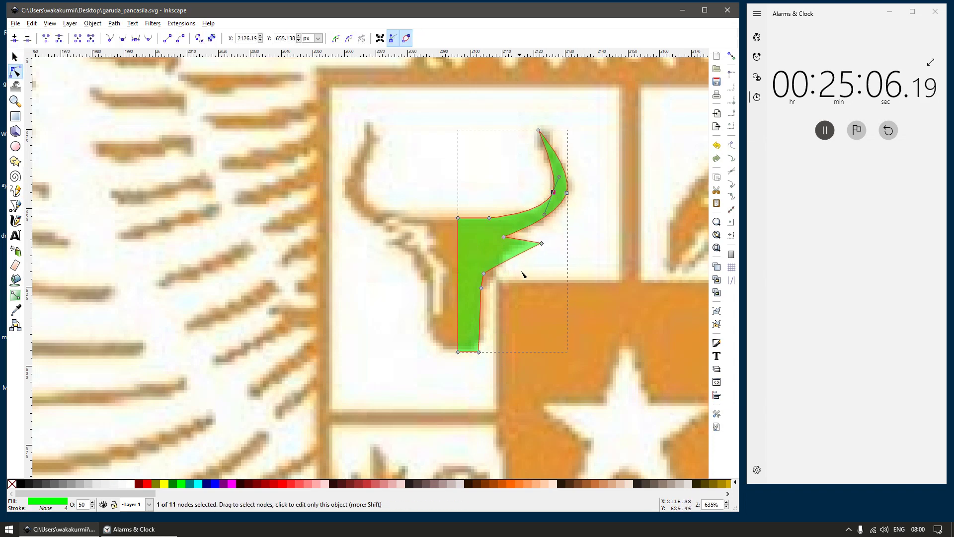
Step: Curve the ear and cheek edges of the half head and round off the lower end of the snout
ctrl+scroll(522, 272, up, 1)
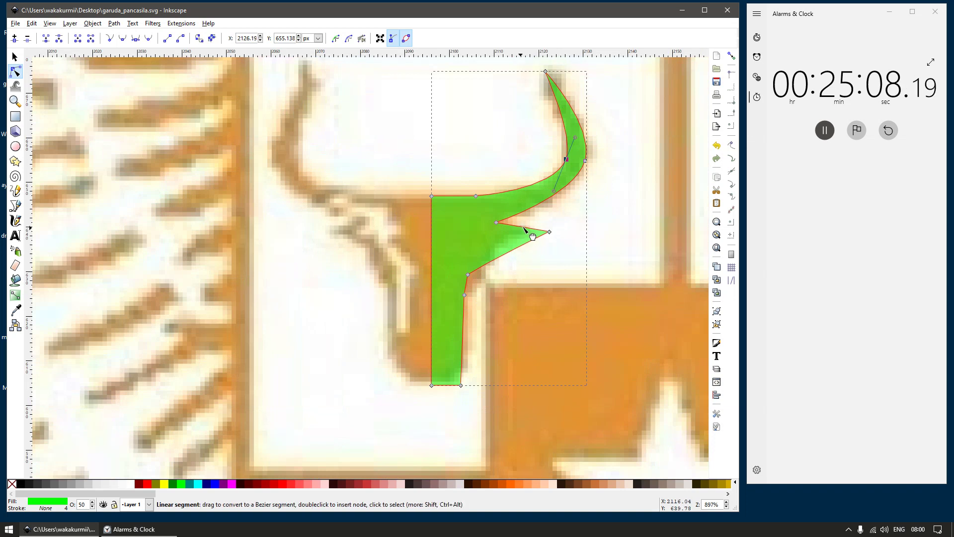
drag(523, 227, 514, 237)
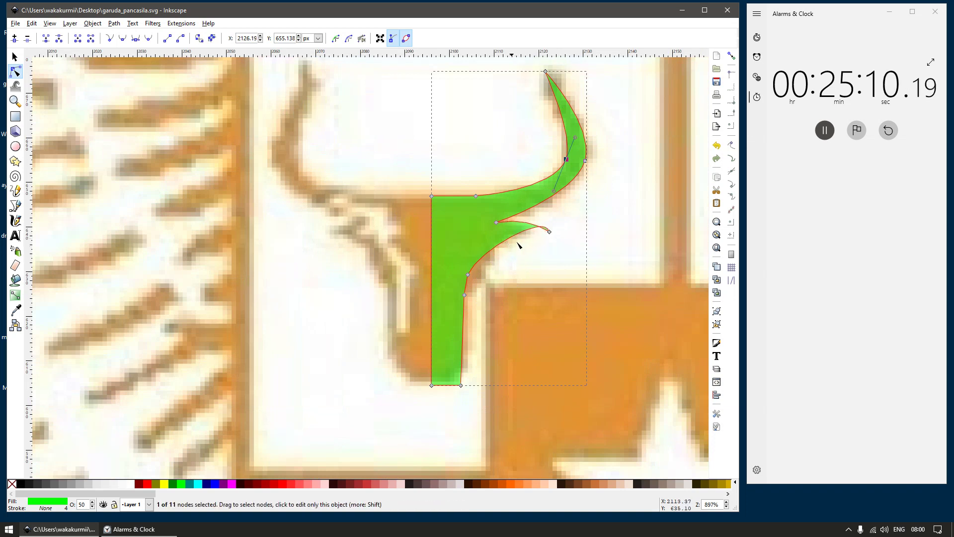
double_click(495, 249)
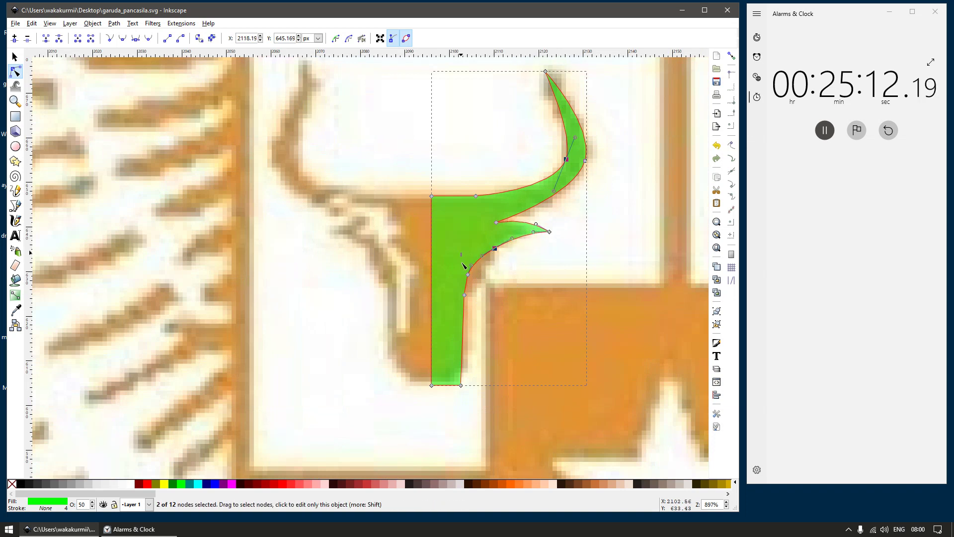
key(Delete)
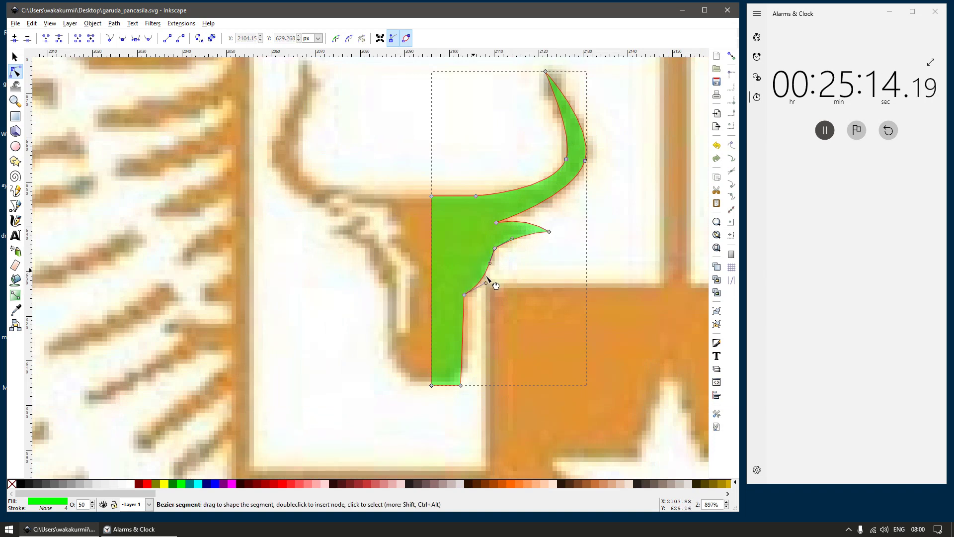
drag(486, 277, 490, 276)
mouse_move(461, 385)
mouse_down()
mouse_move(462, 361)
mouse_move(448, 390)
mouse_up()
key(space)
key(space)
Step: Draw a small rectangle over the tip of the horn and unite it with the half head
scroll(550, 252, down, 1)
scroll(561, 184, up, 3)
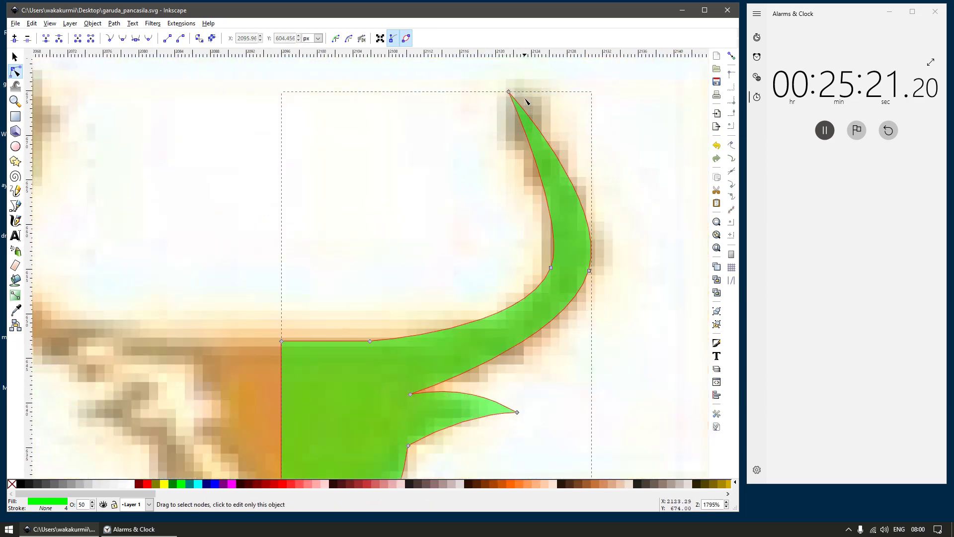
key(r)
drag(525, 87, 542, 135)
key(space)
shift+click(555, 168)
key(ctrl+plus)
key(n)
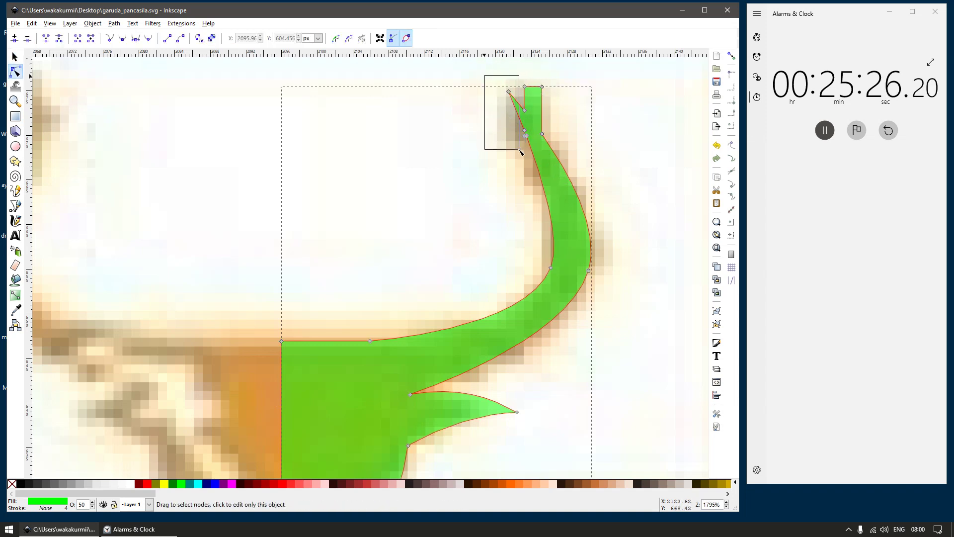
Step: Delete the surplus nodes at the horn tip and reshape it into a curved, narrowing end
drag(520, 152, 538, 78)
key(Delete)
drag(524, 114, 519, 151)
ctrl+alt+click(516, 121)
key(Delete)
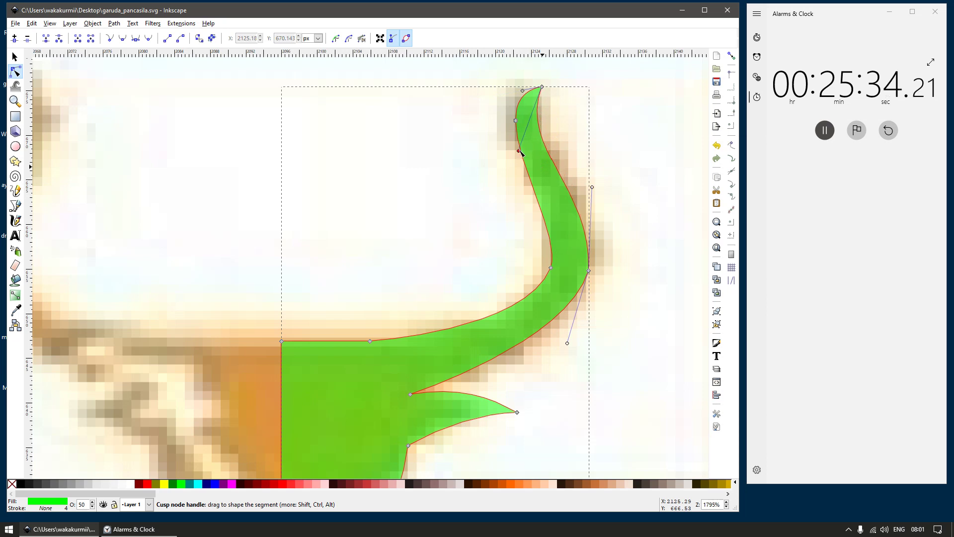
Step: Adjust the horn's outer bend by reshaping its curve and raising the bend node slightly
drag(580, 290, 581, 291)
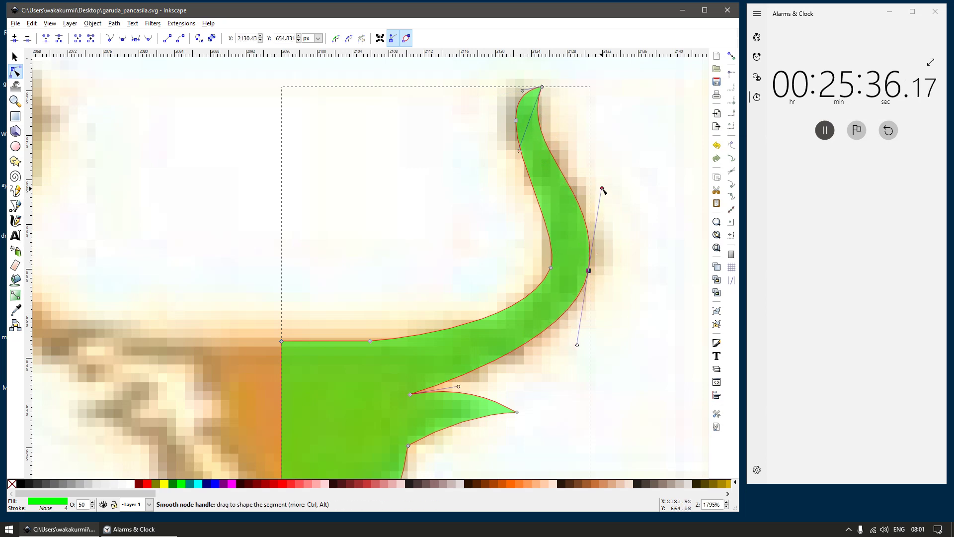
drag(592, 187, 591, 174)
drag(589, 270, 589, 262)
scroll(555, 238, down, 2)
key(s)
scroll(498, 304, down, 2)
scroll(492, 324, up, 2)
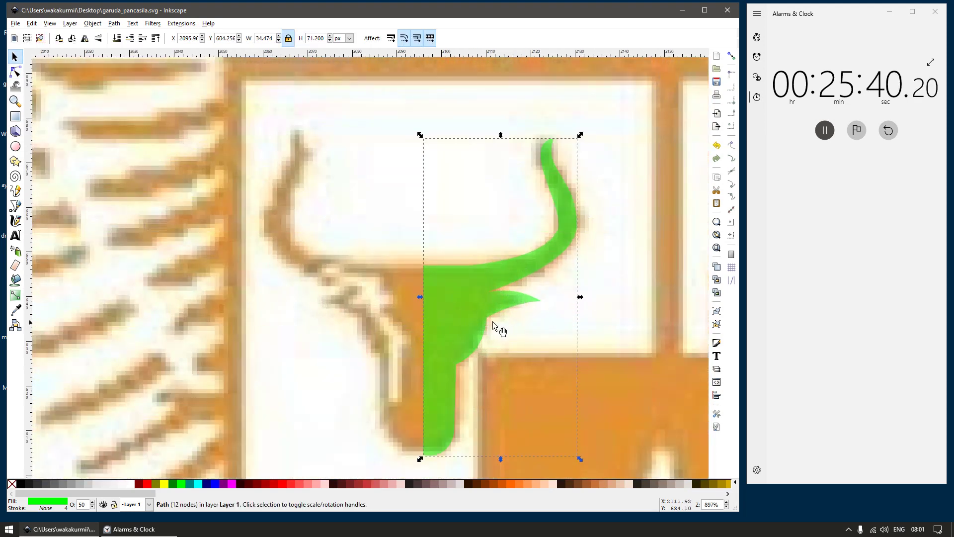
Step: Raise the side and centre nodes at the bottom of the snout so its rounded end matches the reference
key(n)
click(488, 291)
scroll(530, 288, down, 3)
key(s)
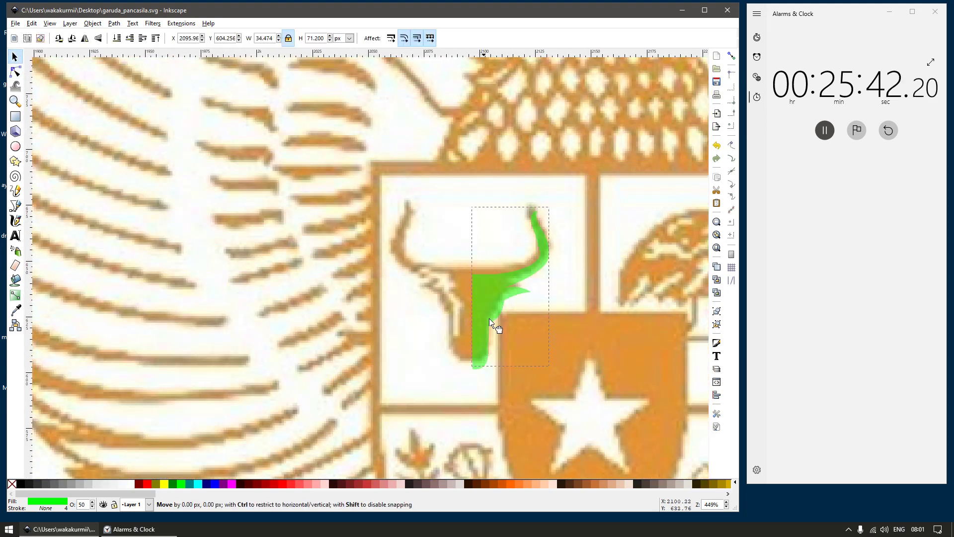
scroll(478, 377, up, 3)
key(n)
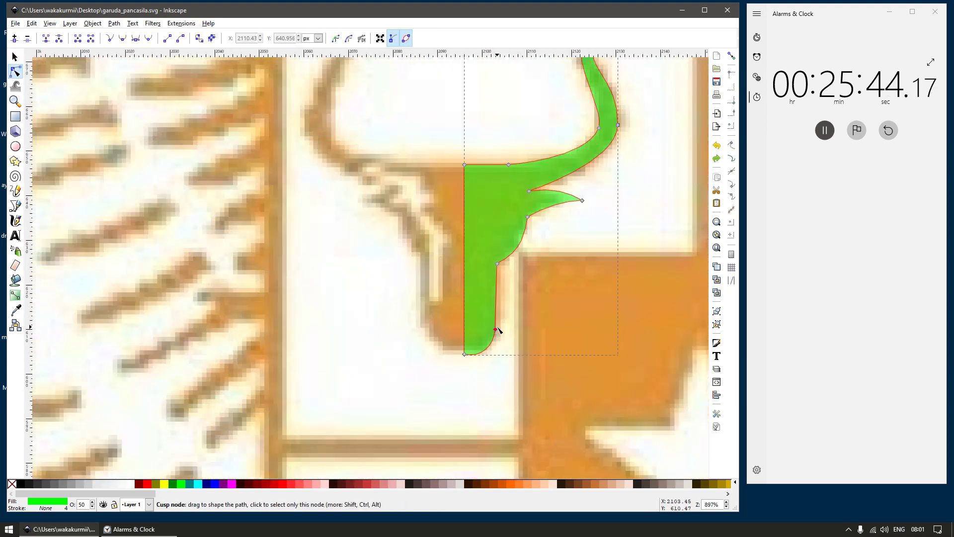
drag(496, 329, 496, 321)
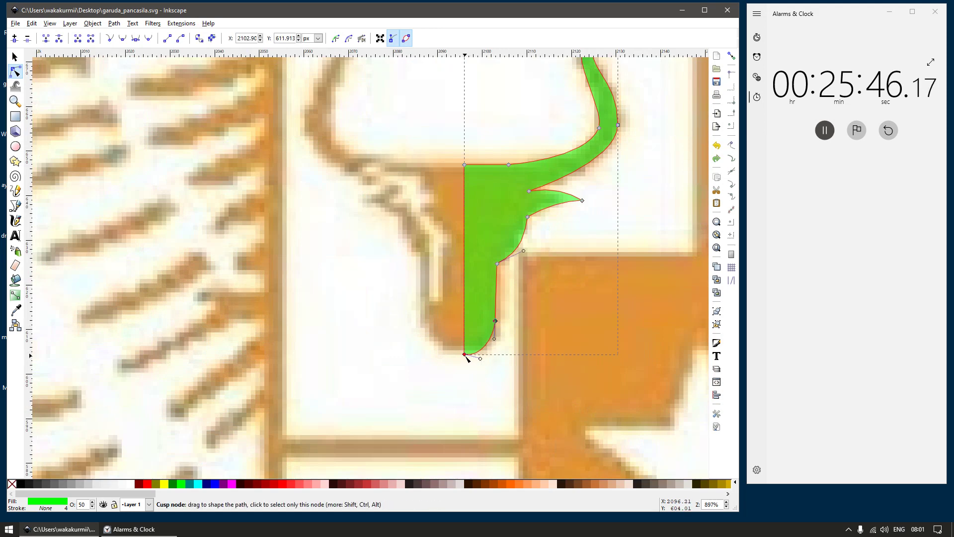
drag(465, 355, 466, 349)
Step: Duplicate the half head and mirror the copy across the centre line to complete the bull's head
scroll(527, 297, down, 2)
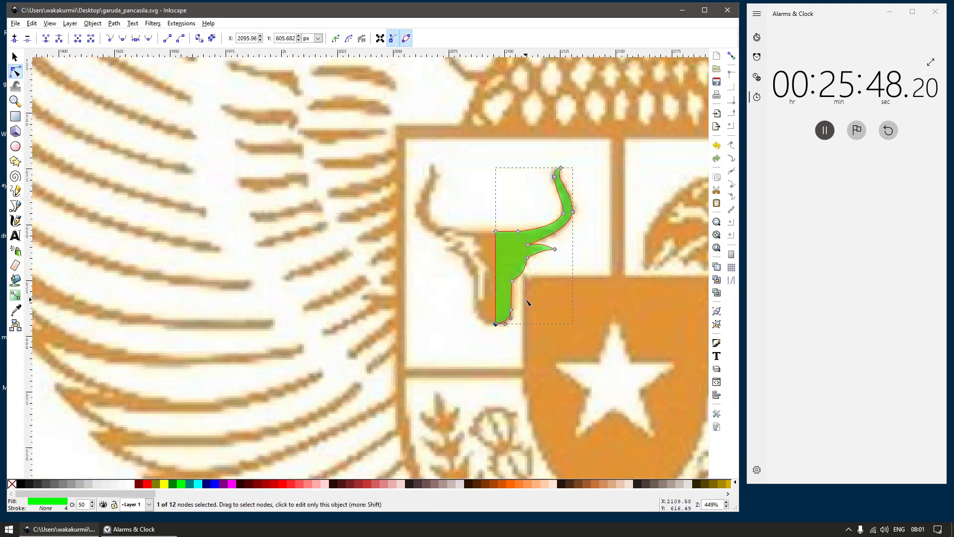
key(s)
drag(455, 252, 419, 254)
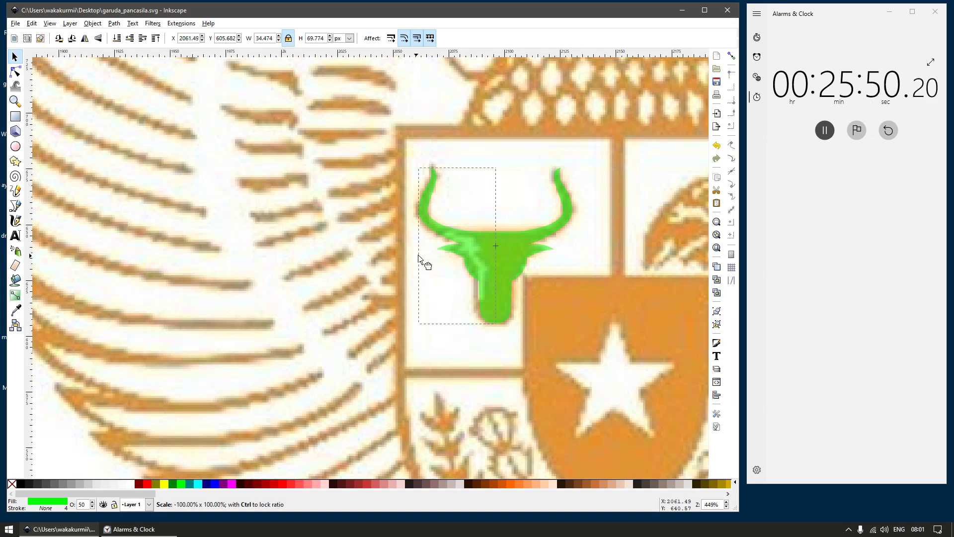
Step: Trace a closed jagged outline around the pale highlight running from the left horn base down the face to the snout
key(z)
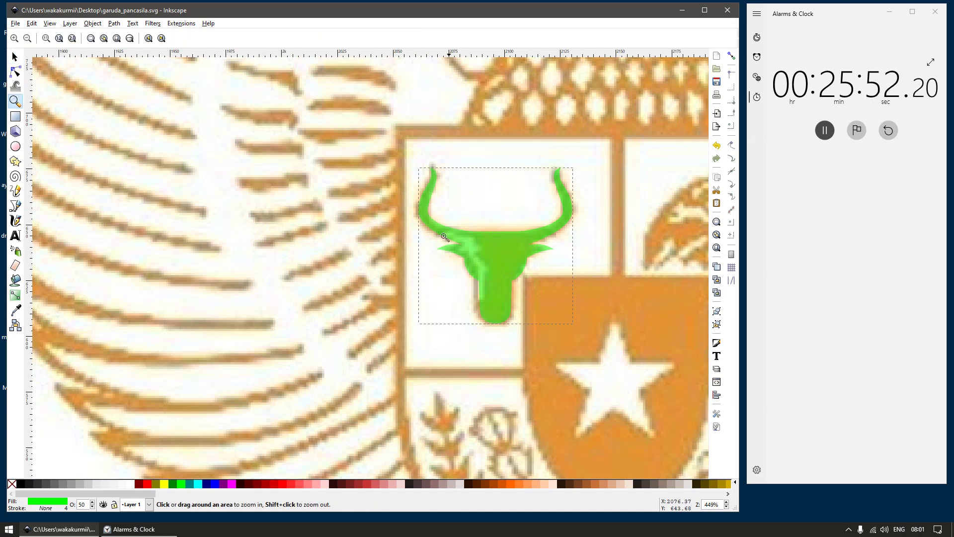
drag(405, 215, 525, 317)
key(b)
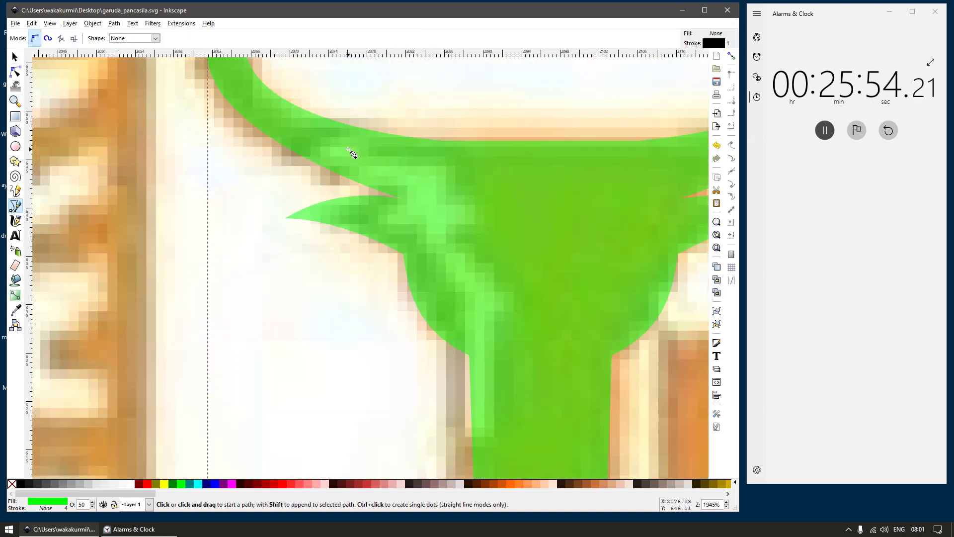
click(348, 149)
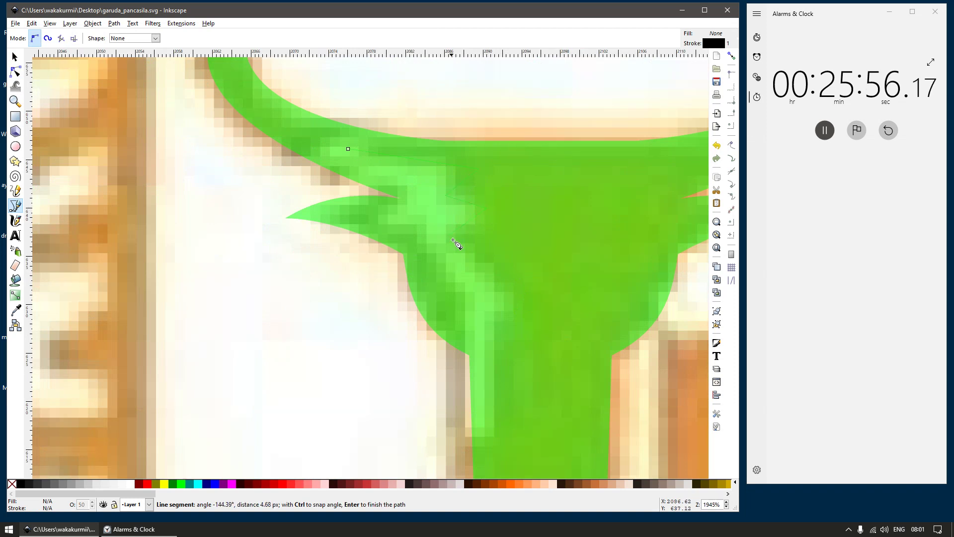
click(476, 296)
click(378, 217)
click(422, 197)
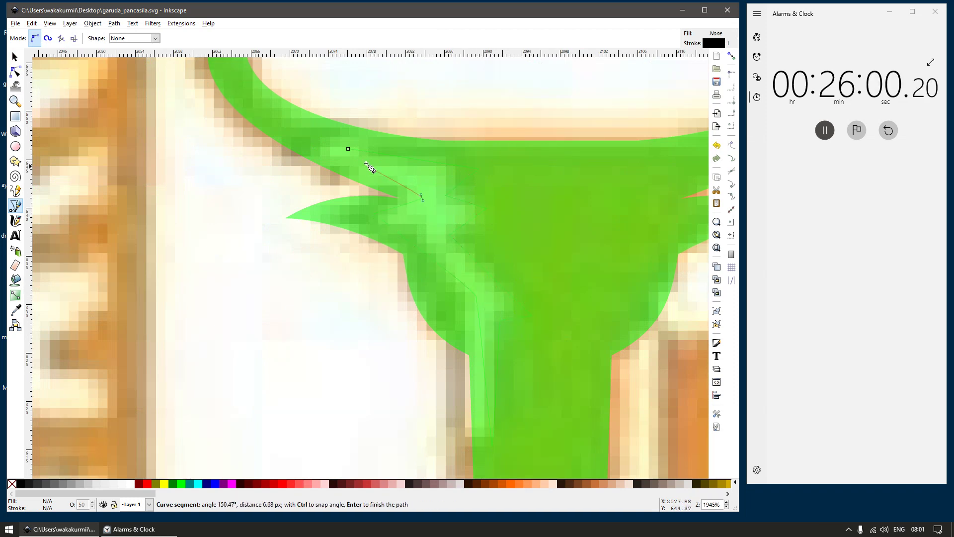
click(348, 149)
key(s)
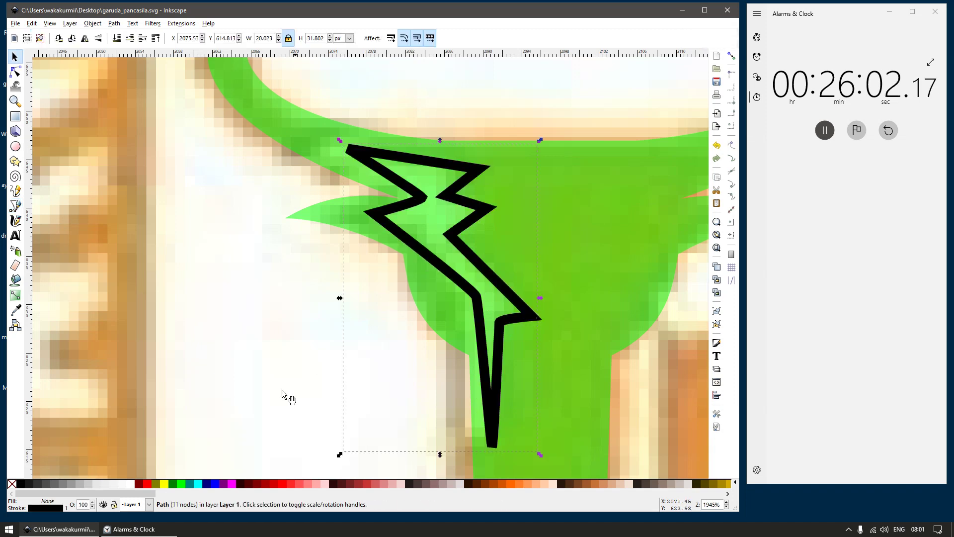
Step: Give the highlight shape a red fill, no stroke and 50% opacity
click(147, 482)
shift+click(12, 484)
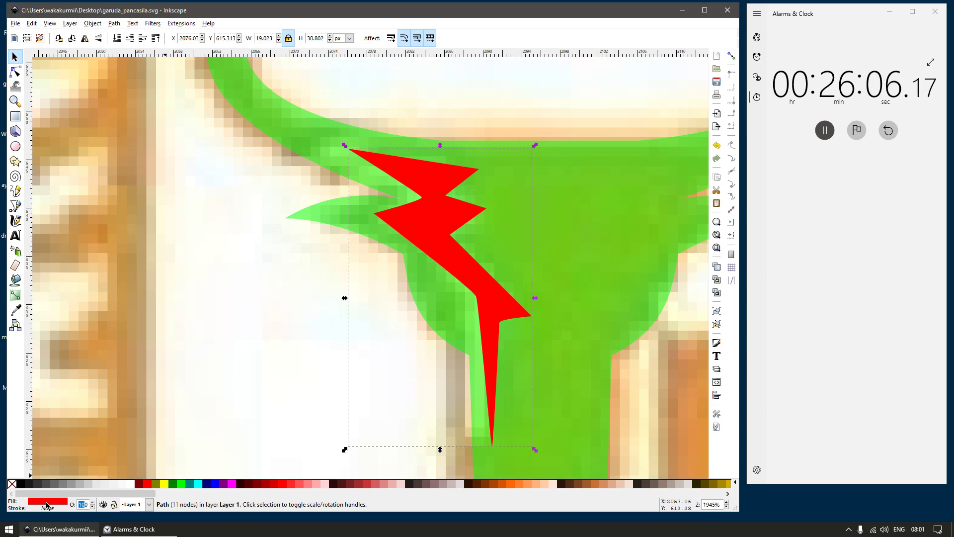
text(50)
key(Return)
Step: Bow the highlight's inner lower edge outward, raise the notch beneath it and remove the corner node on the outer edge
key(n)
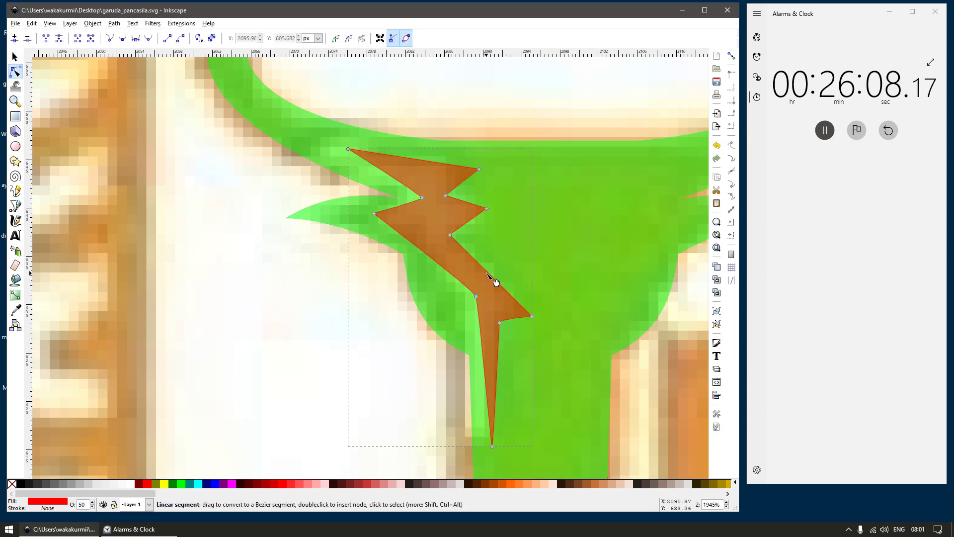
drag(493, 265, 499, 259)
drag(501, 323, 503, 312)
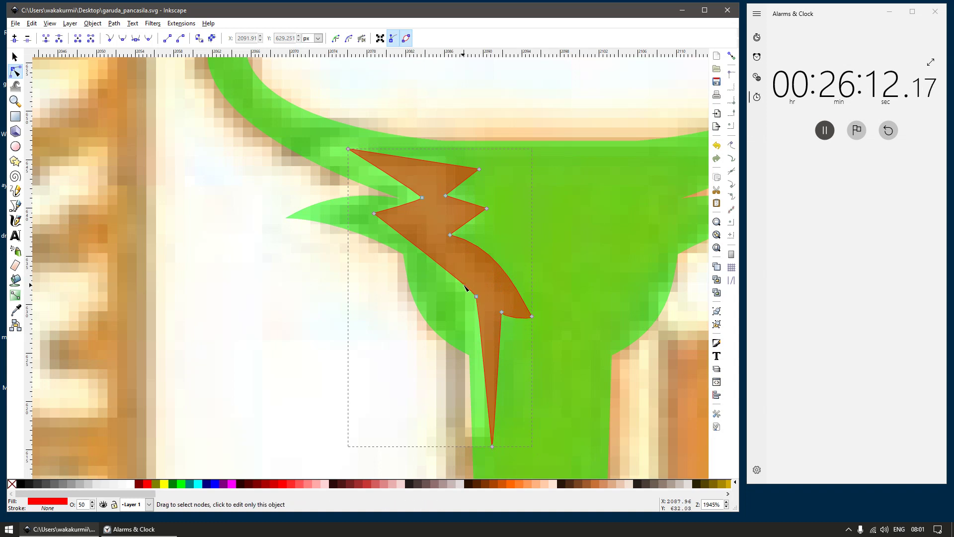
click(476, 297)
key(Delete)
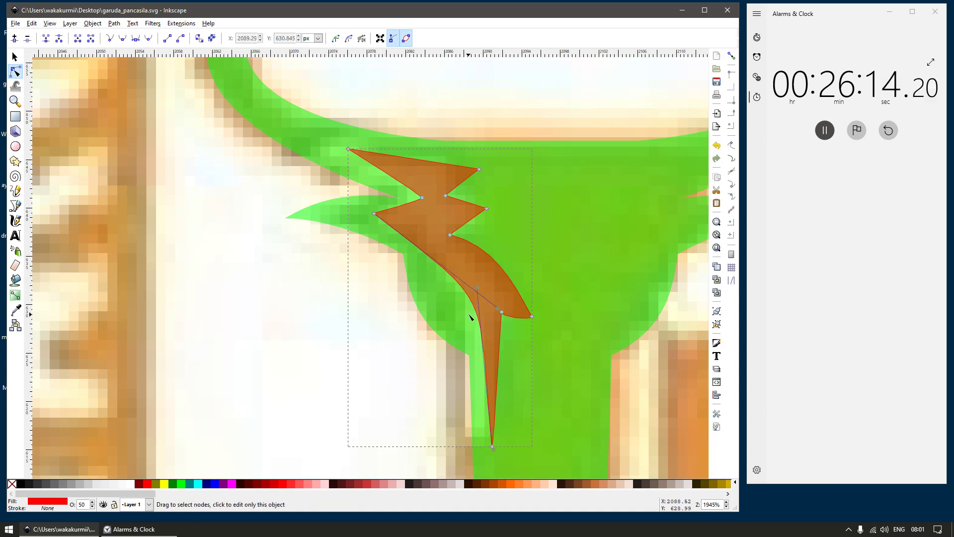
Step: Add a node on the highlight's outer edge, bow the segment above it inward and lower the notch node slightly
scroll(430, 235, up, 1)
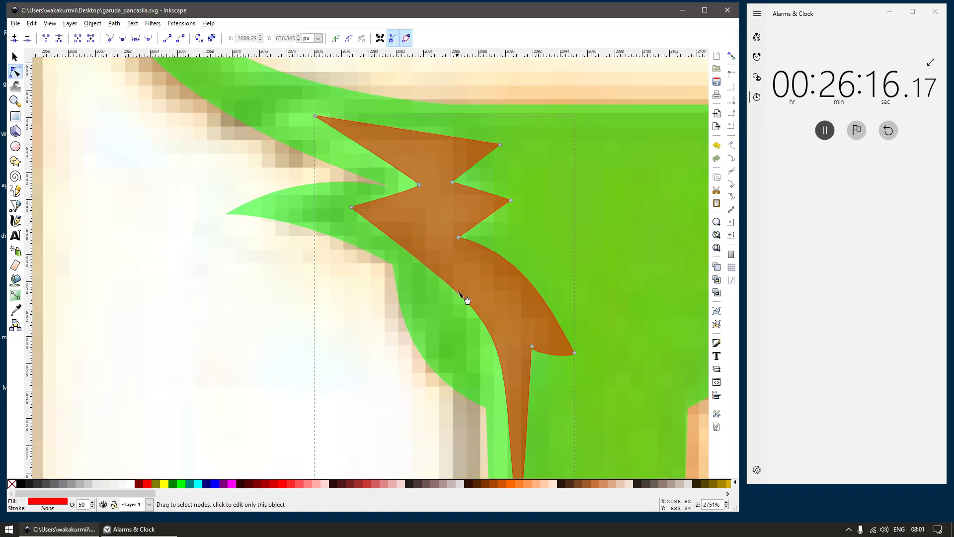
key(space)
key(space)
drag(421, 261, 426, 256)
key(space)
key(space)
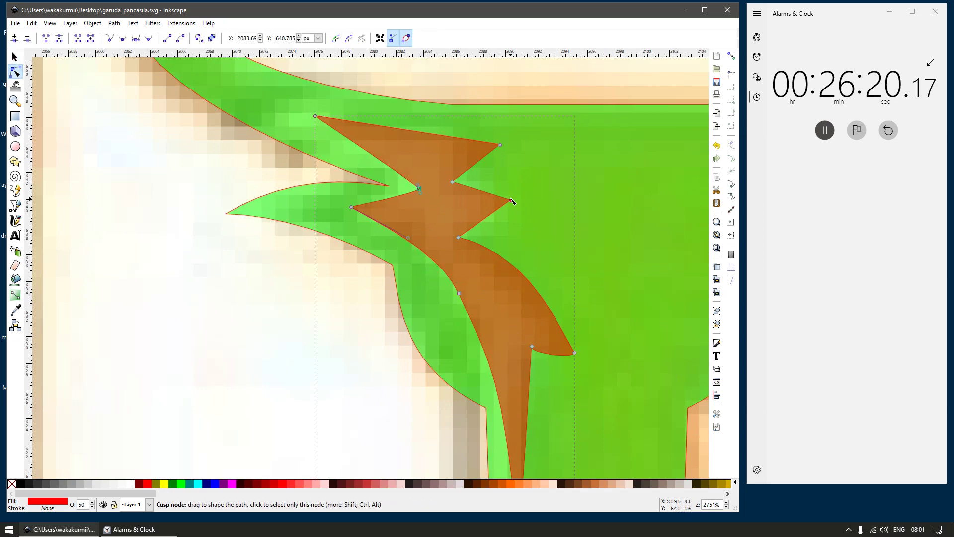
Step: Round the highlight's middle lobe on the inner side by smoothing its tip node and the notch node above it
drag(509, 209, 507, 213)
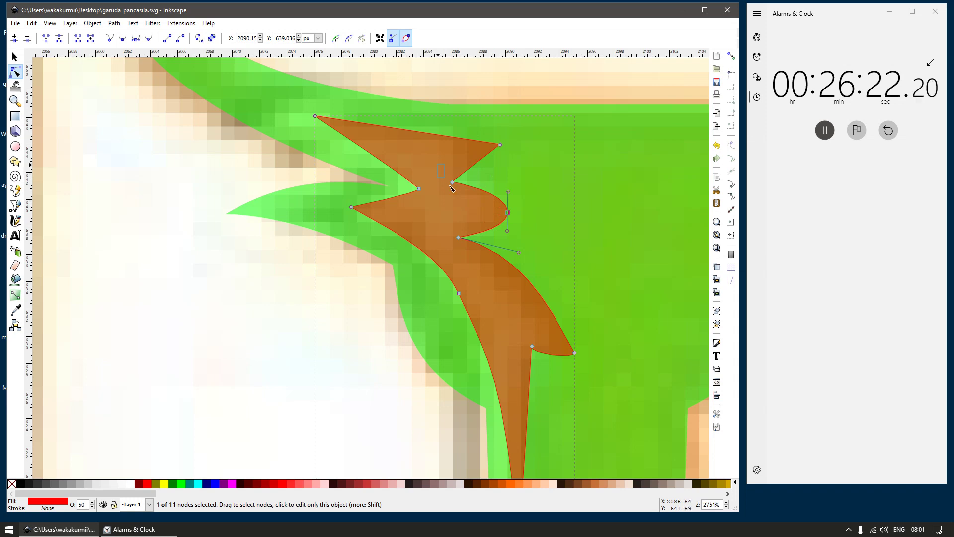
drag(452, 182, 459, 187)
key(space)
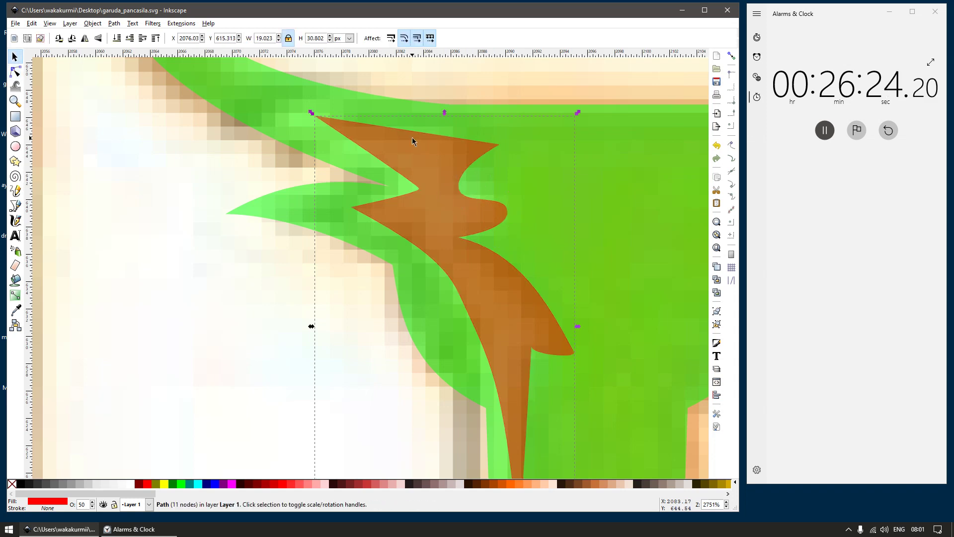
key(space)
scroll(510, 191, down, 3)
key(space)
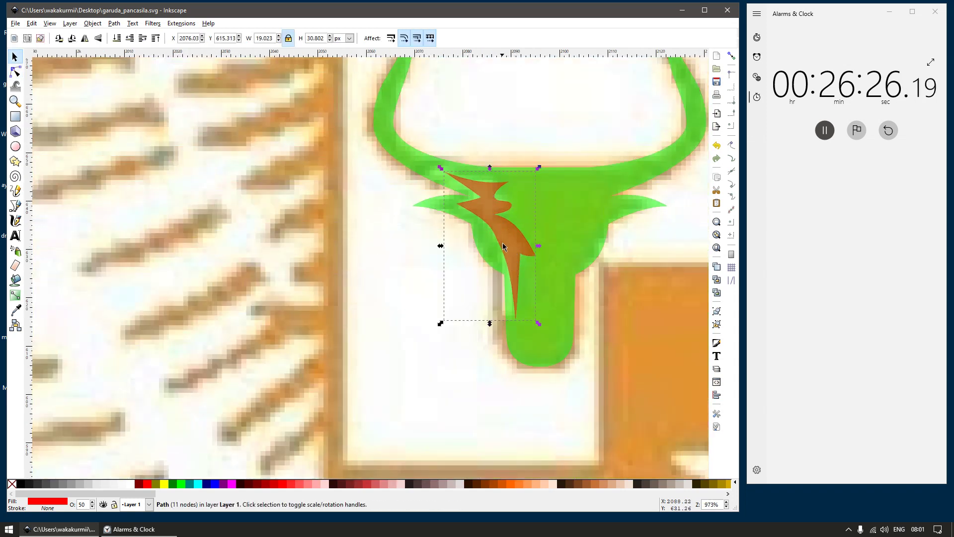
Step: Bow the highlight's top edge downward and curve the lower edge of its outer side tip outward
drag(510, 245, 590, 294)
key(space)
scroll(586, 294, up, 2)
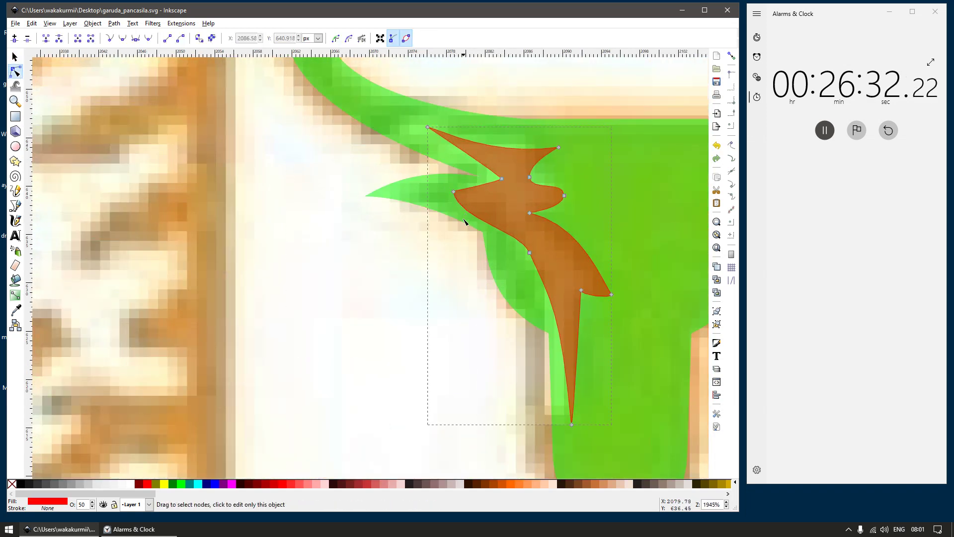
drag(442, 201, 467, 185)
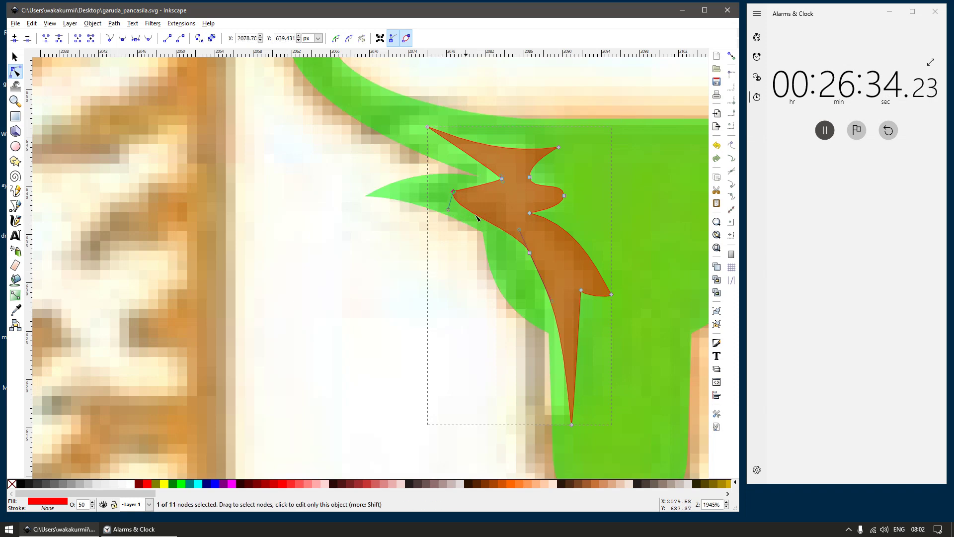
scroll(450, 147, up, 1)
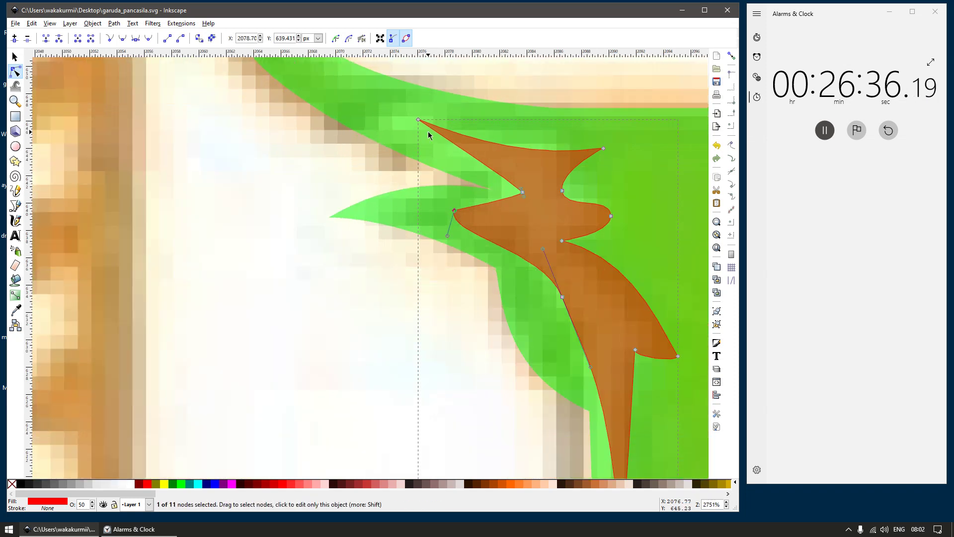
scroll(437, 151, down, 4)
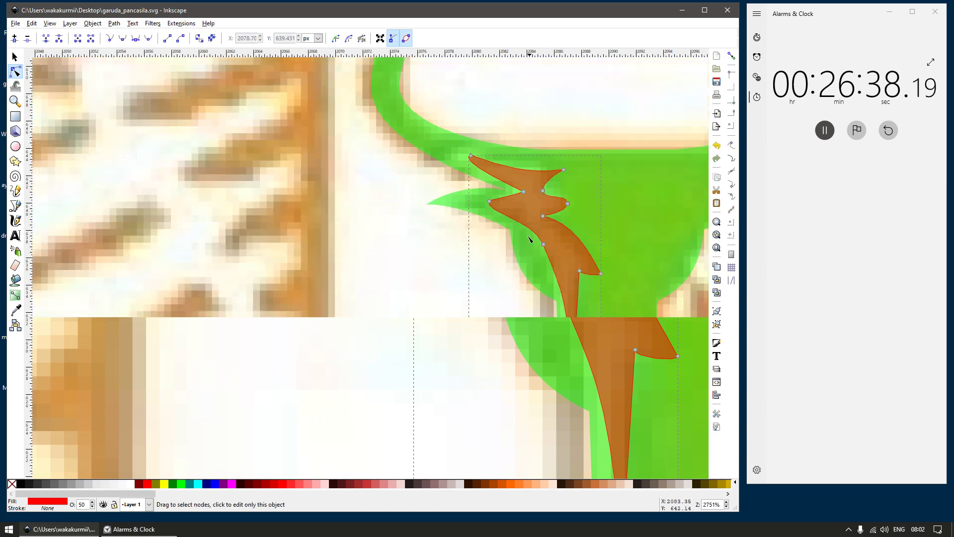
Step: Cut the highlight shape out of the bull head with a Difference operation
key(s)
click(565, 316)
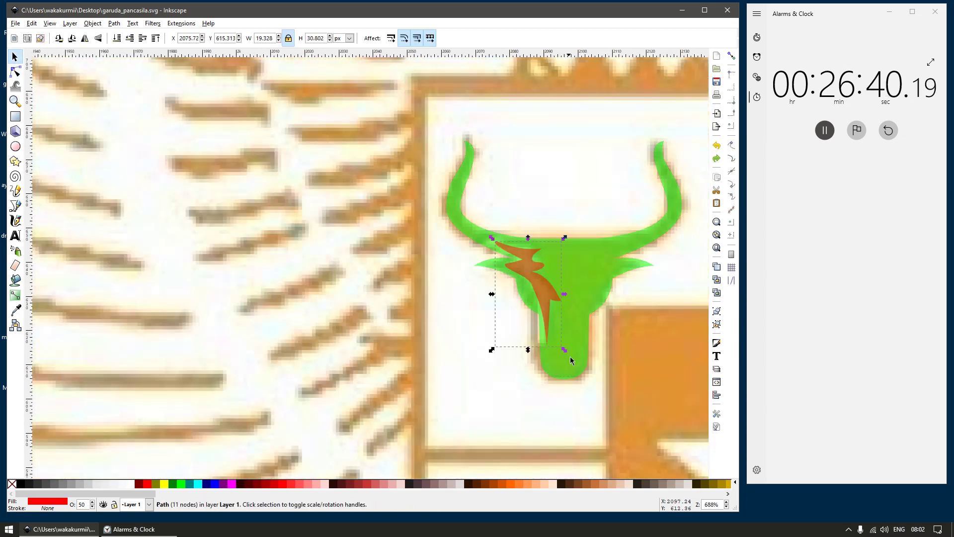
shift+click(571, 356)
key(ctrl+minus)
scroll(571, 356, down, 5)
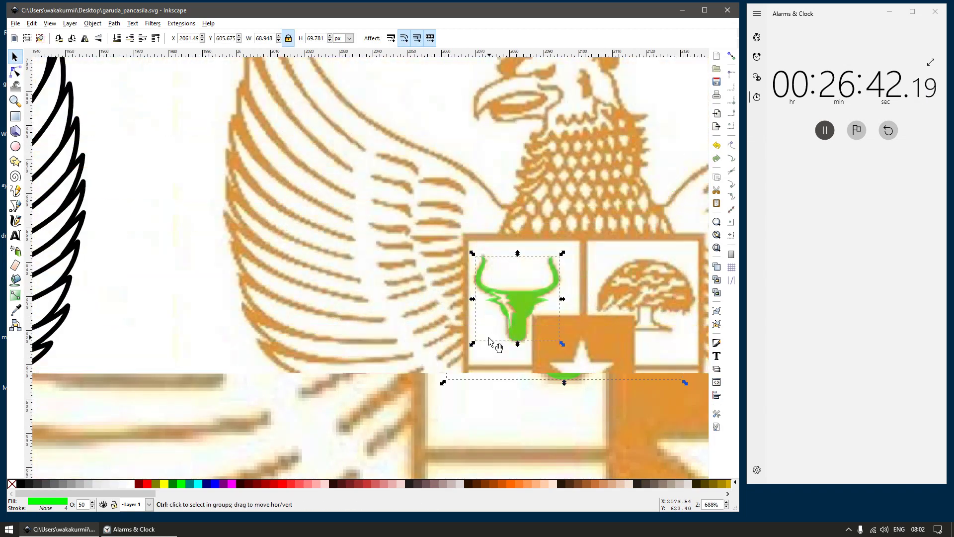
Step: Move the bull head into the traced shield's upper-left quarter and give it a black fill at 100% opacity
drag(610, 255, 179, 255)
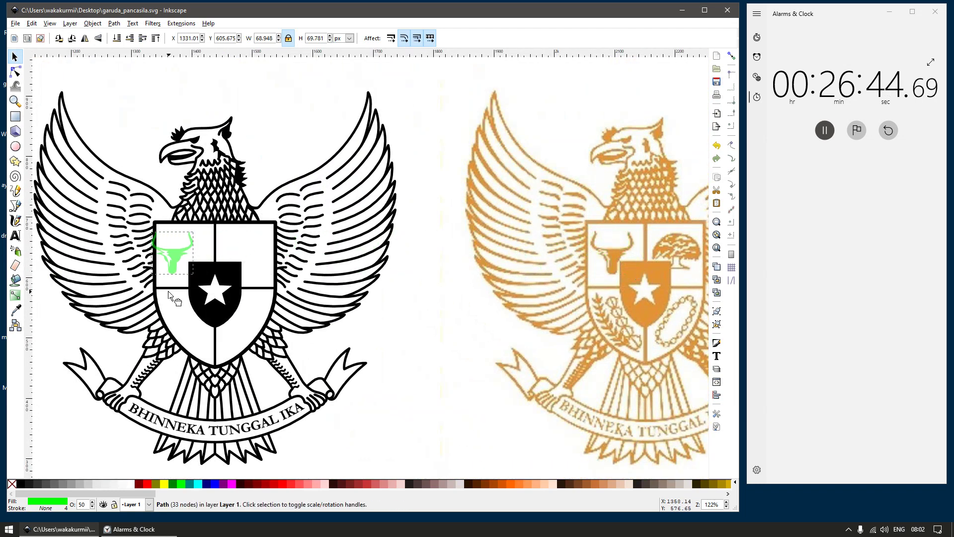
click(22, 483)
right_click(92, 501)
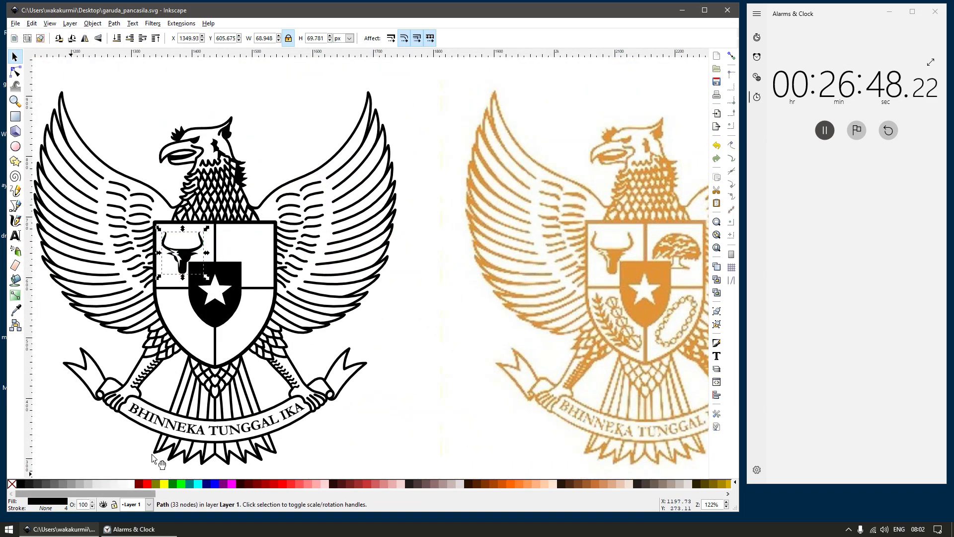
drag(191, 263, 339, 243)
scroll(373, 235, up, 1)
scroll(377, 233, up, 1)
scroll(304, 261, down, 2)
Step: Shift the bottom tip node of the bull head's cutout slightly inward, toward the middle of the snout
double_click(305, 266)
scroll(305, 266, up, 7)
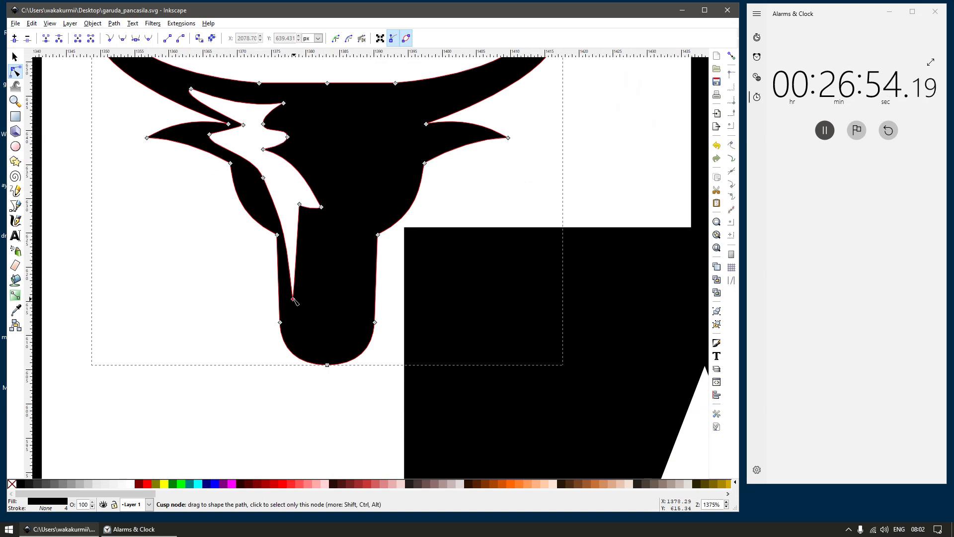
drag(293, 299, 304, 297)
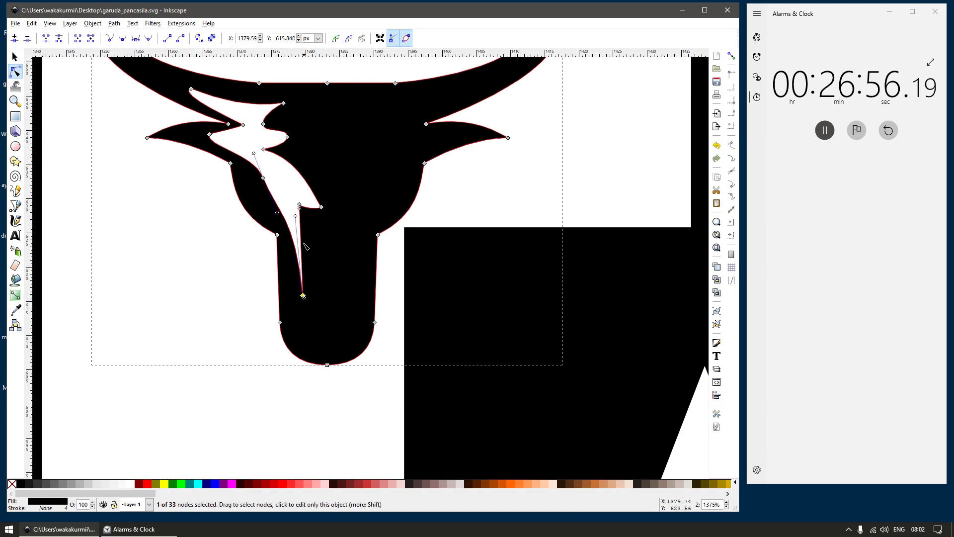
scroll(311, 255, down, 6)
key(s)
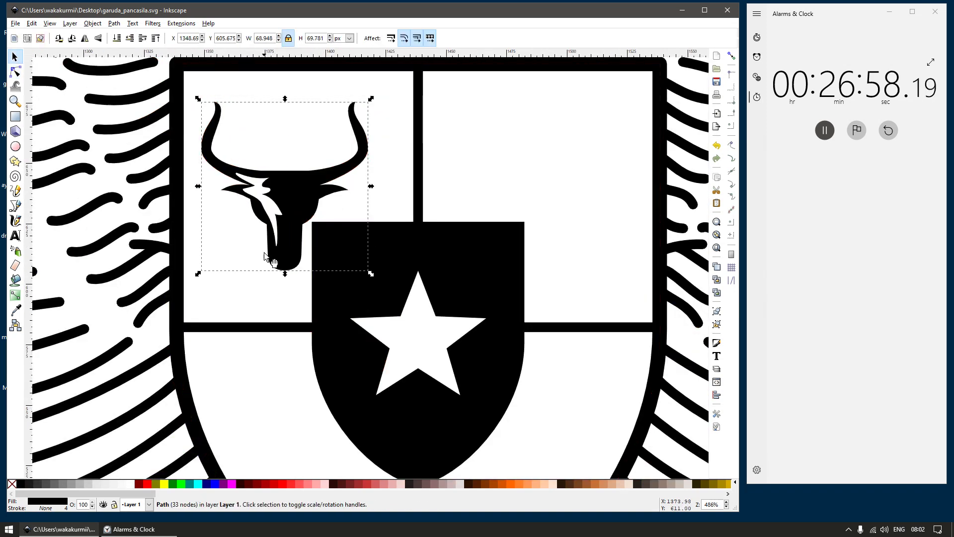
Step: Move the orange reference image farther away from the traced emblem, onto empty canvas
scroll(305, 227, right, 5)
scroll(352, 249, down, 3)
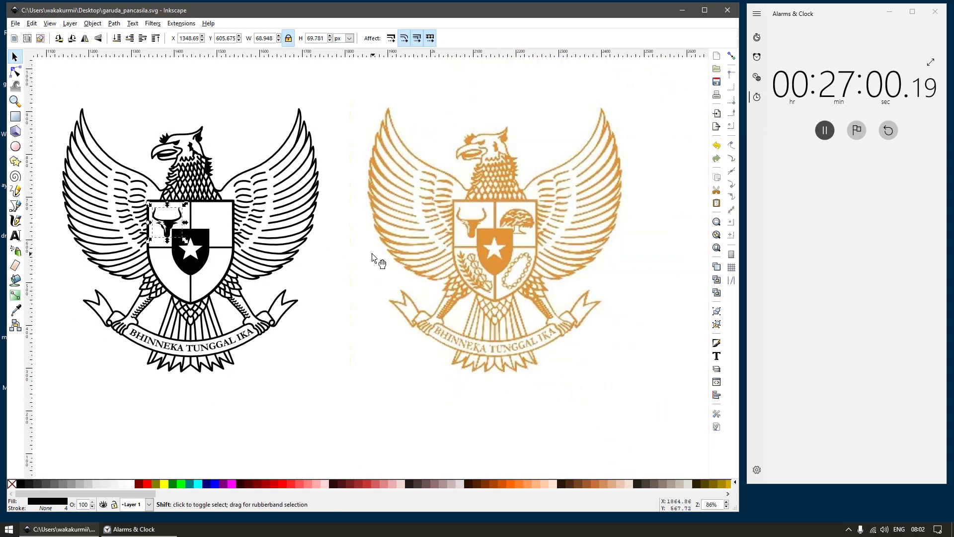
scroll(463, 219, up, 3)
scroll(380, 249, down, 6)
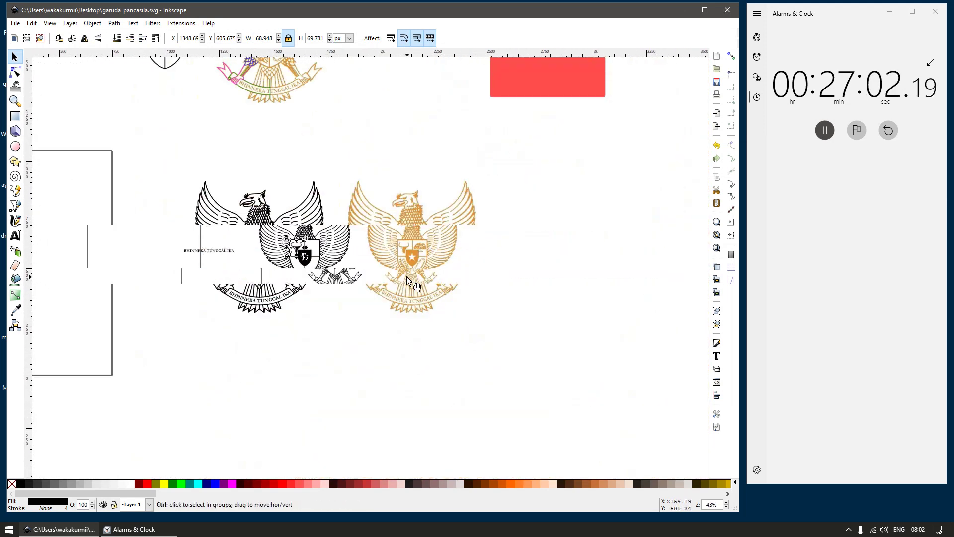
click(423, 257)
drag(422, 255, 530, 278)
Step: Rotate the reference image counterclockwise by about 30°, with fine adjustments, so the shield's chain symbol stands upright
key(z)
drag(481, 226, 565, 326)
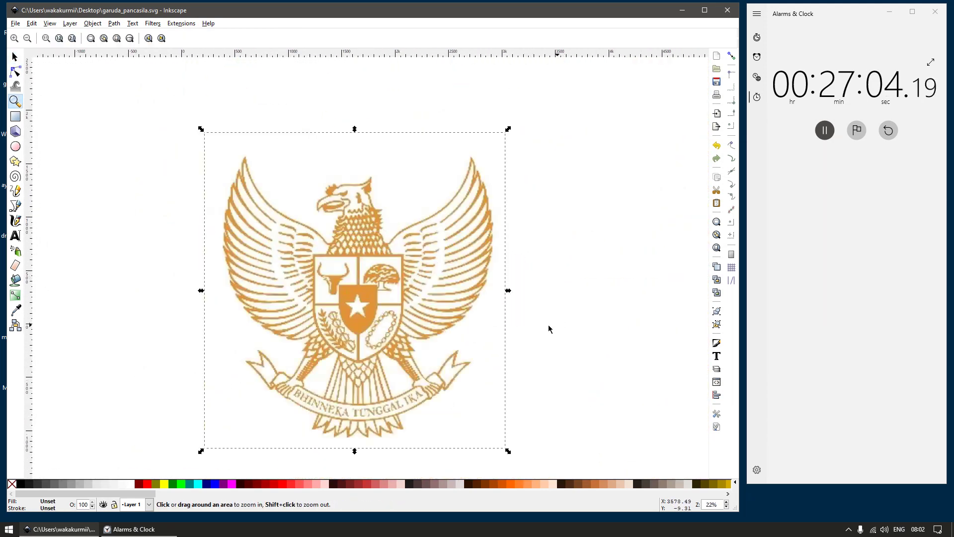
key(s)
key(bracketleft)
key(bracketleft)
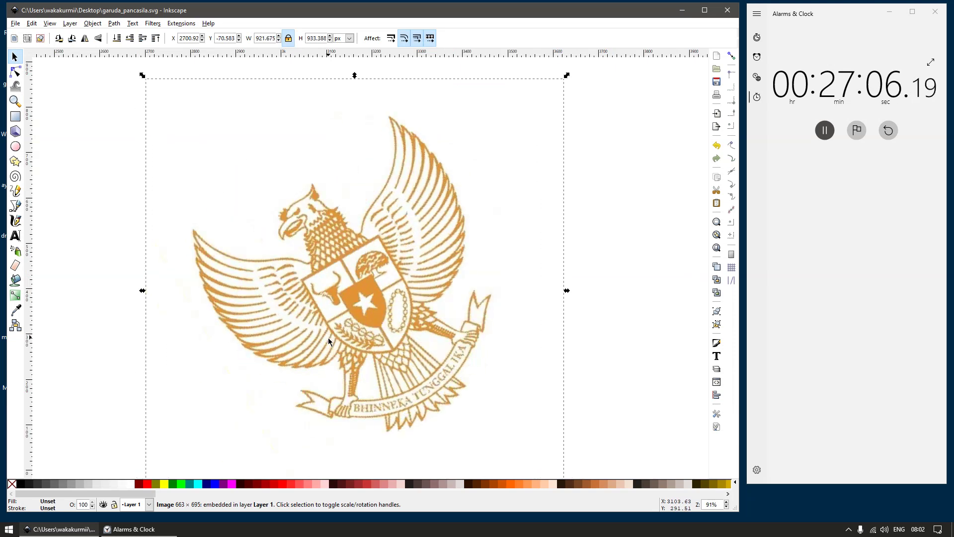
key(alt+bracketleft)
key(alt+bracketleft)
key(alt+bracketleft)
key(alt+bracketleft)
key(alt+bracketleft)
key(alt+bracketleft)
key(alt+bracketleft)
key(alt+bracketleft)
key(alt+bracketleft)
key(alt+bracketleft)
key(alt+bracketleft)
key(alt+bracketleft)
key(alt+bracketleft)
key(alt+bracketleft)
key(alt+bracketleft)
key(alt+bracketleft)
key(alt+bracketleft)
key(alt+bracketleft)
key(alt+bracketleft)
key(alt+bracketleft)
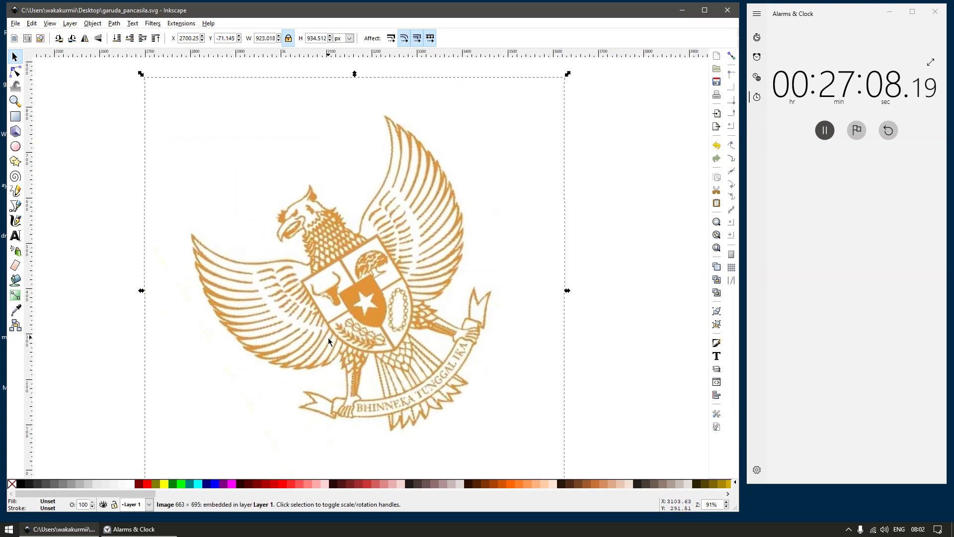
key(alt+bracketleft)
key(alt+bracketleft)
key(Escape)
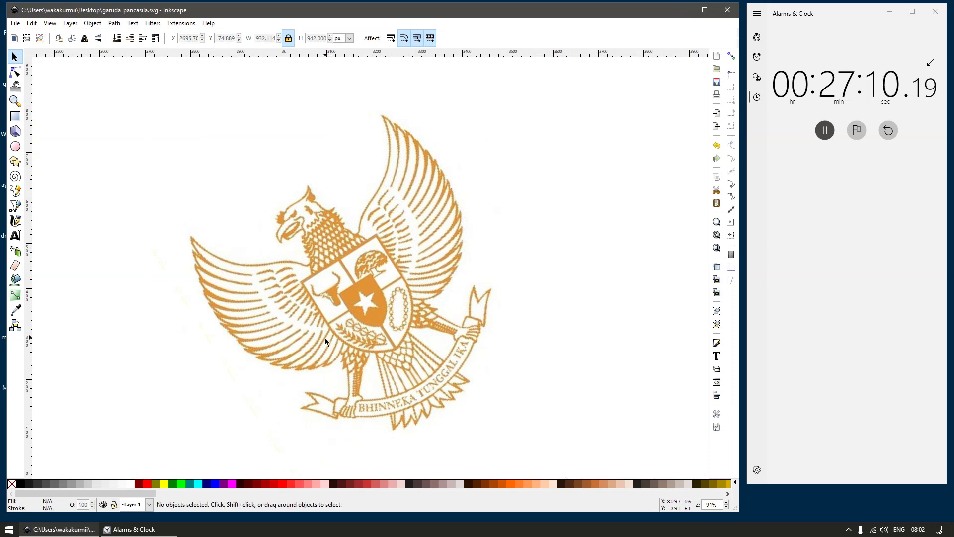
Step: Draw a rectangle about 8 by 11.6 px over a link on the chain's side nearest the star
key(z)
drag(365, 260, 478, 379)
ctrl+scroll(278, 219, up, 1)
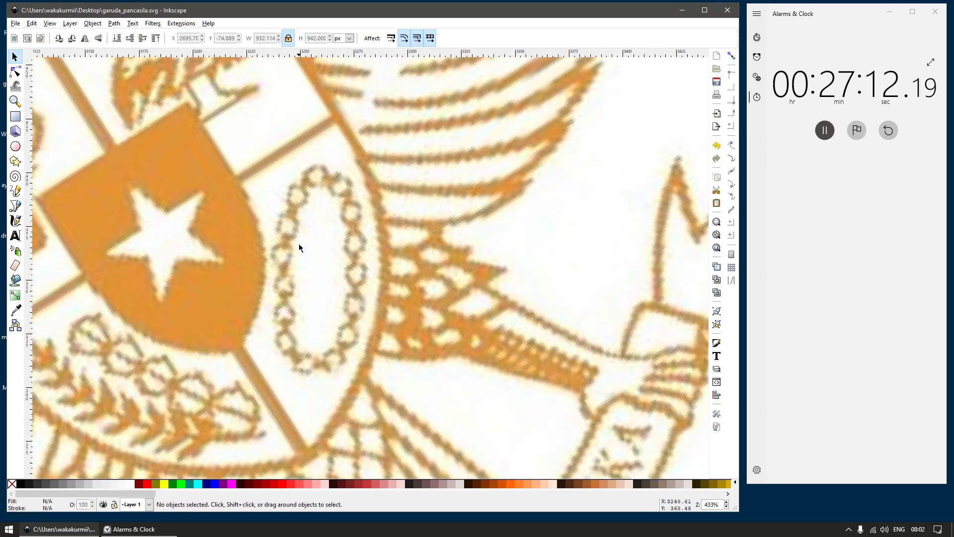
key(r)
drag(273, 215, 292, 240)
key(s)
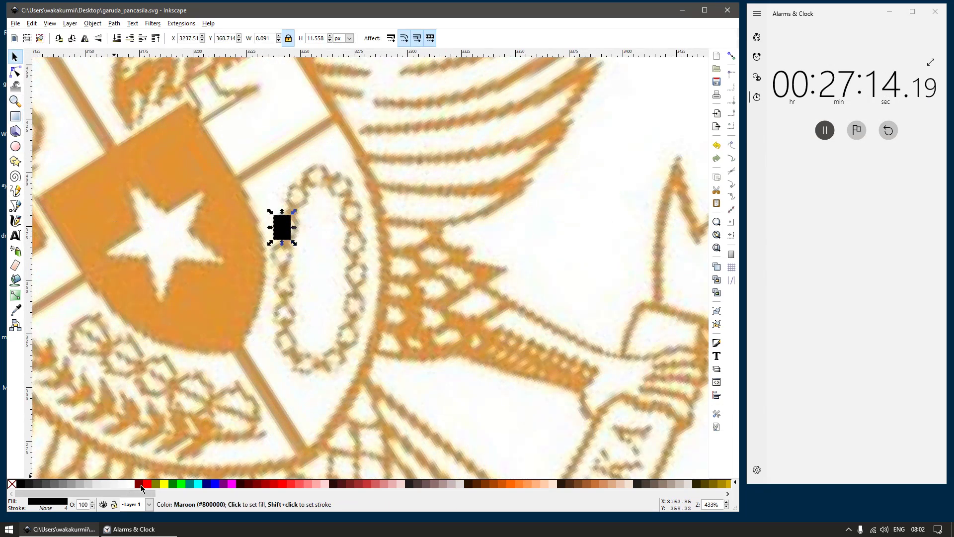
Step: Give the rectangle a black stroke, rounded corners and no fill, and shrink it to about 10.2 by 13.2 px over the link
shift+click(21, 483)
ctrl+scroll(253, 269, up, 2)
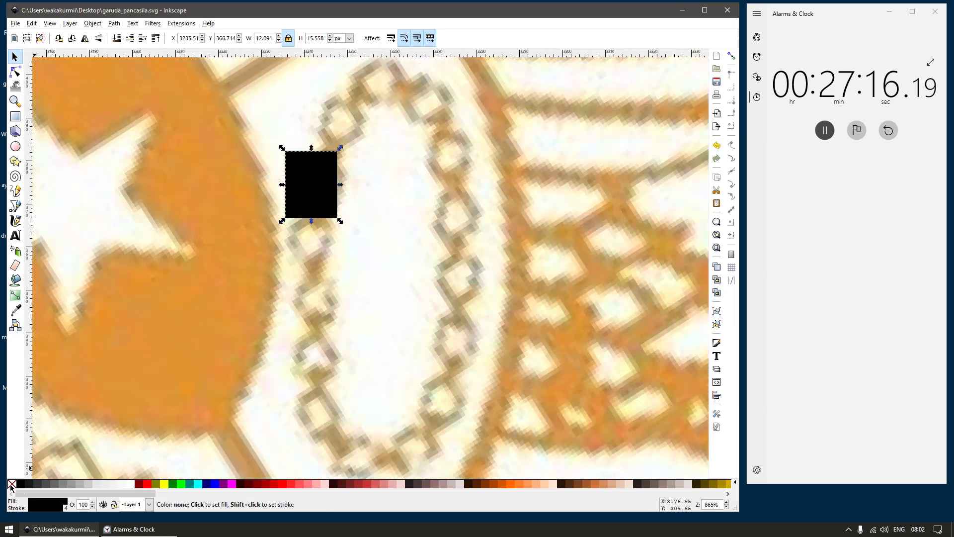
key(n)
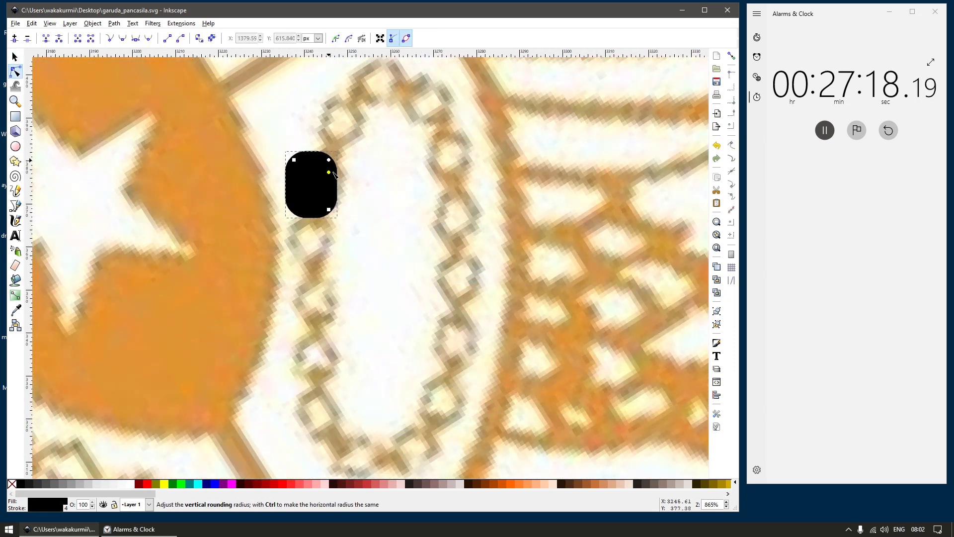
key(s)
click(10, 484)
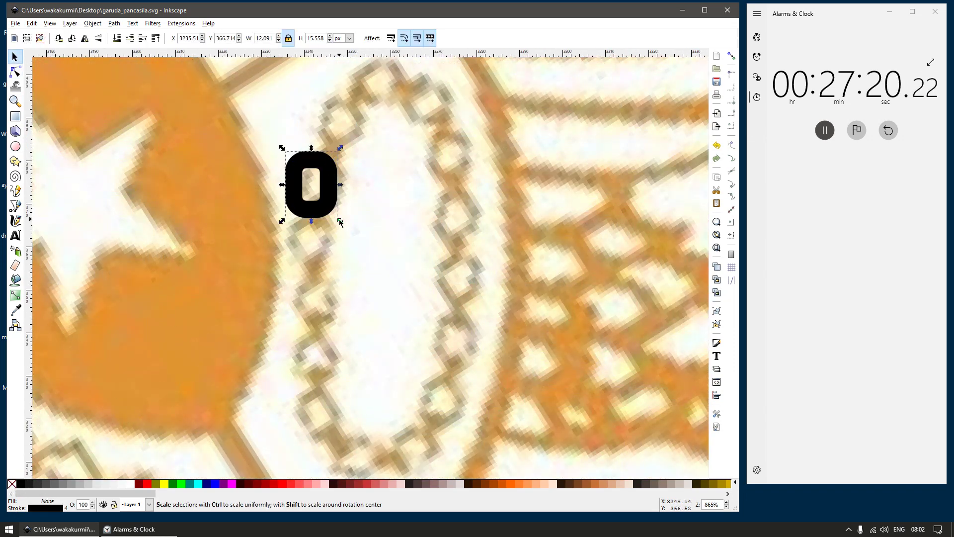
shift+drag(339, 220, 332, 218)
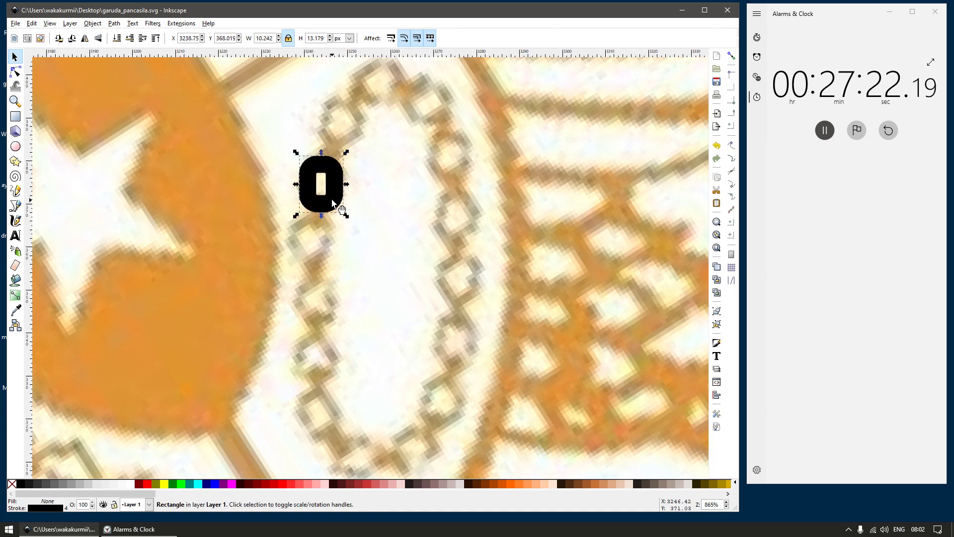
Step: Set the chain link's stroke width to 2 px
key(F12)
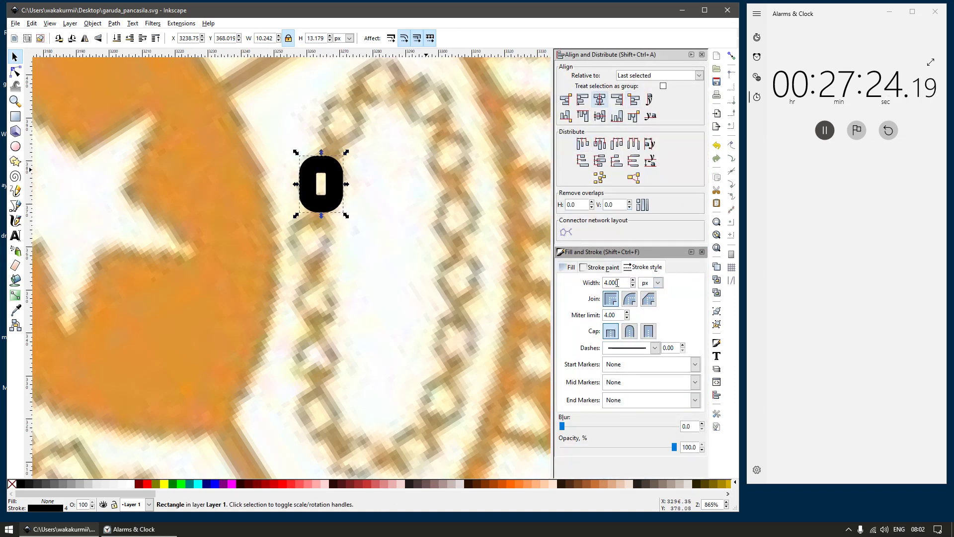
text(3)
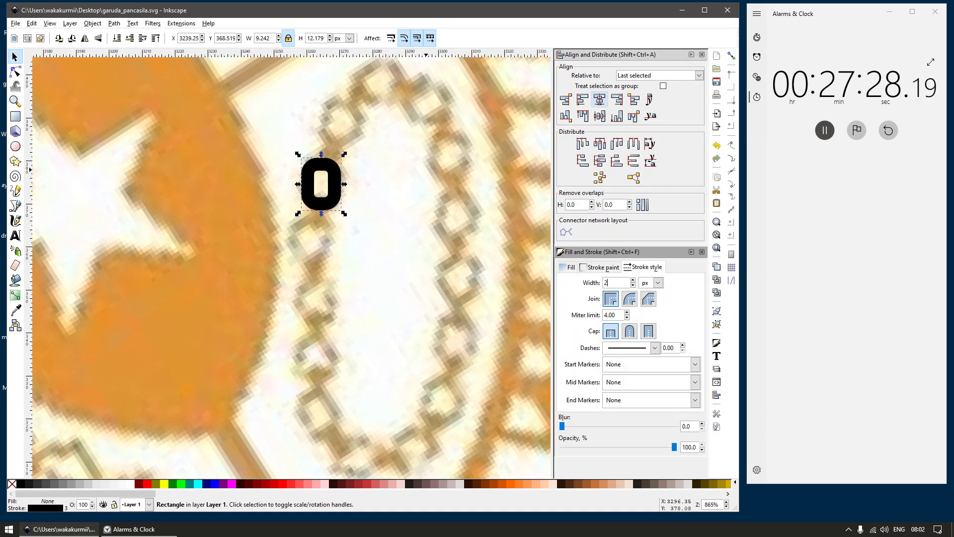
text(2)
key(Return)
scroll(314, 175, up, 2)
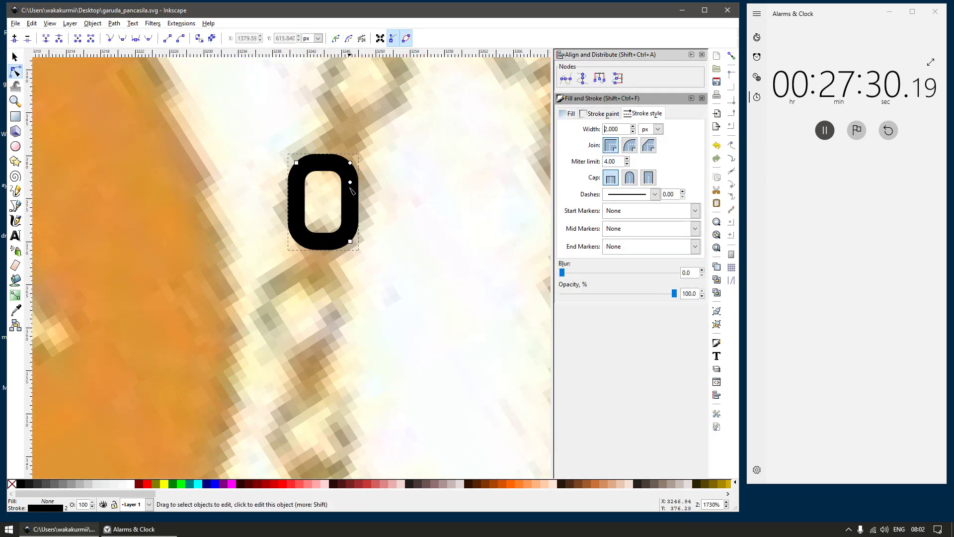
scroll(361, 201, down, 3)
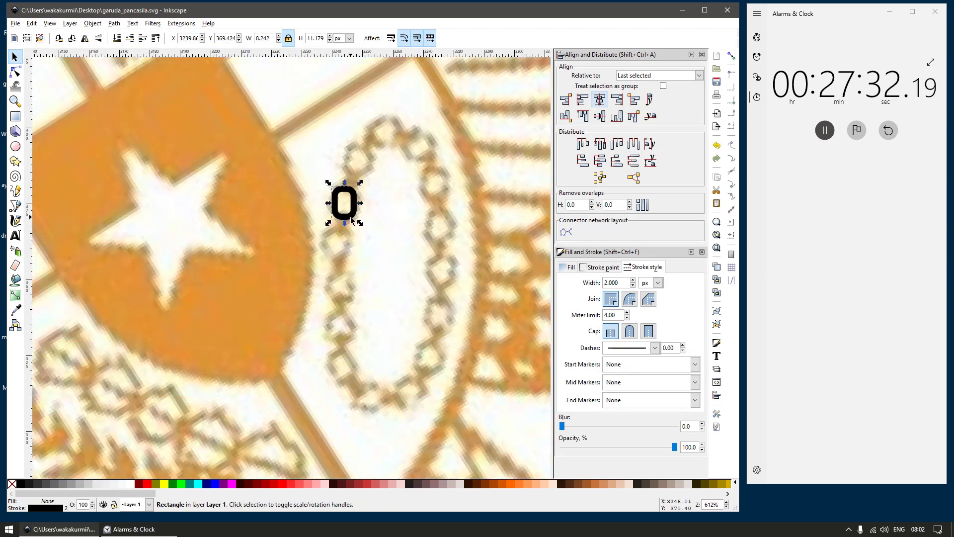
Step: Duplicate the link along the chain's side nearest the star, making three links tilted to follow the reference curve
scroll(351, 220, up, 1)
key(ctrl+d)
drag(349, 222, 362, 288)
key(ctrl+d)
click(342, 276)
scroll(362, 284, down, 2)
scroll(367, 341, down, 2)
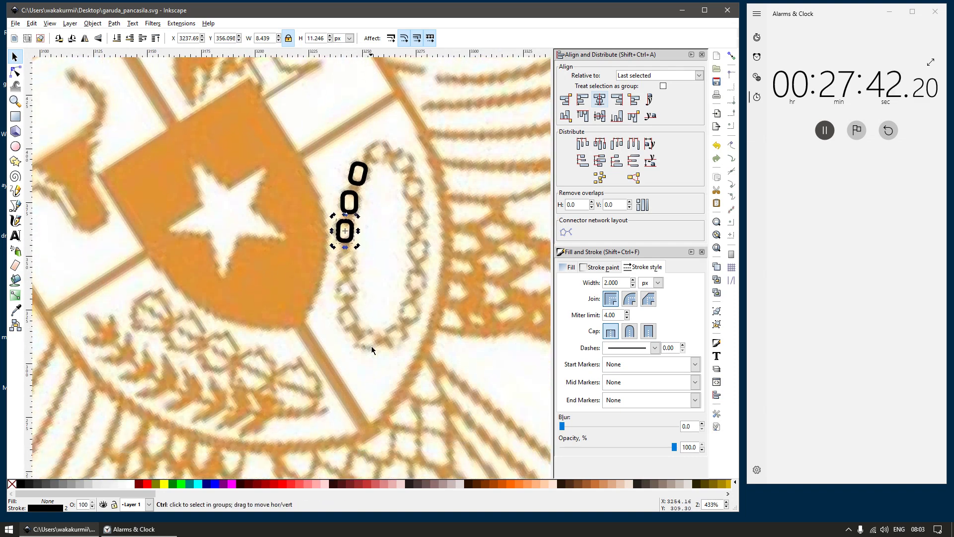
Step: Duplicate the lowest link, rotate the copy 90° clockwise and place it at the bottom of the chain
scroll(371, 345, up, 2)
click(312, 141)
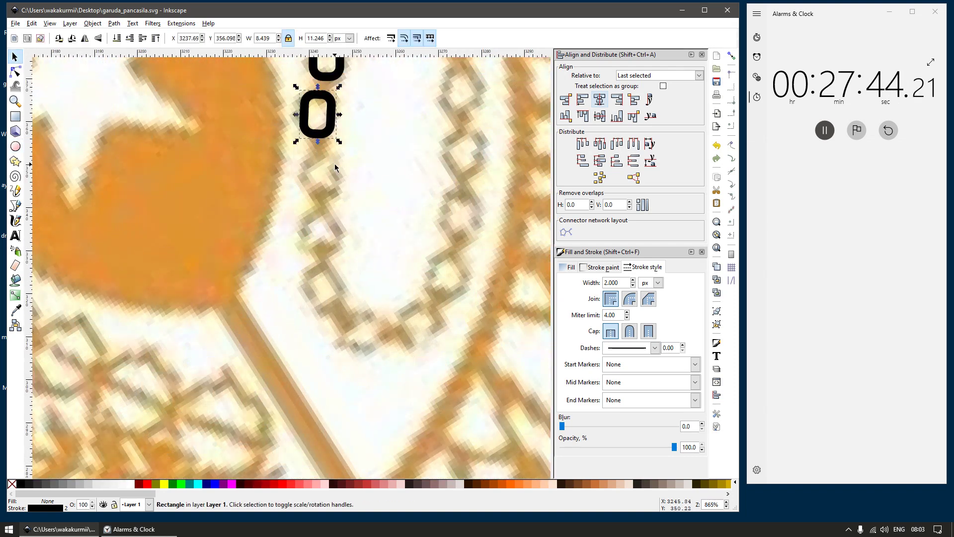
key(ctrl+d)
key(bracketright)
key(bracketright)
key(bracketright)
key(bracketright)
key(bracketright)
key(bracketright)
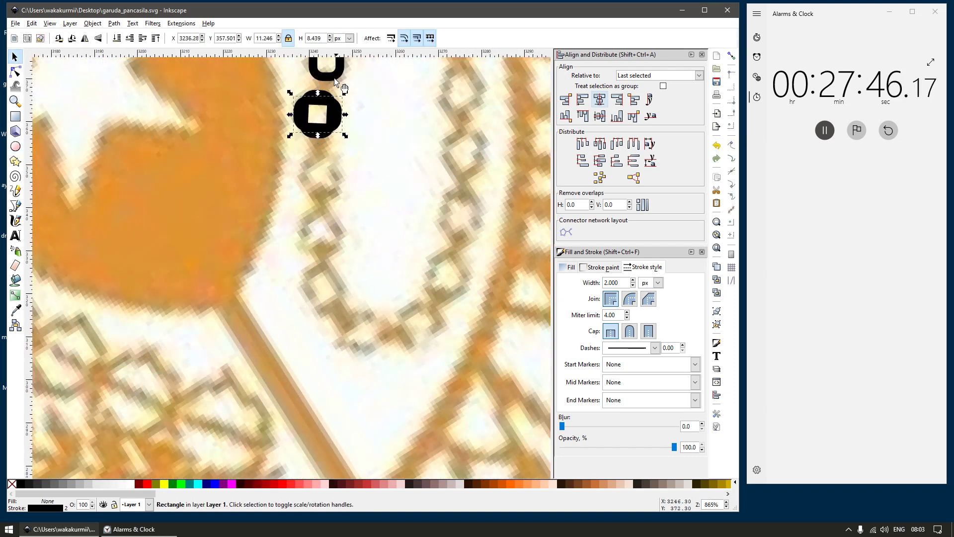
drag(329, 120, 380, 340)
key(ctrl+z)
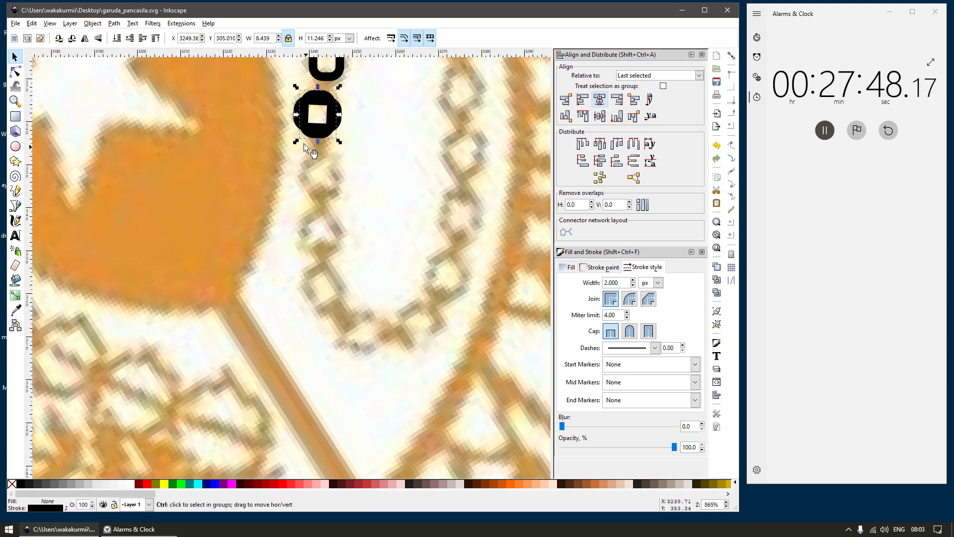
key(Escape)
drag(340, 108, 394, 332)
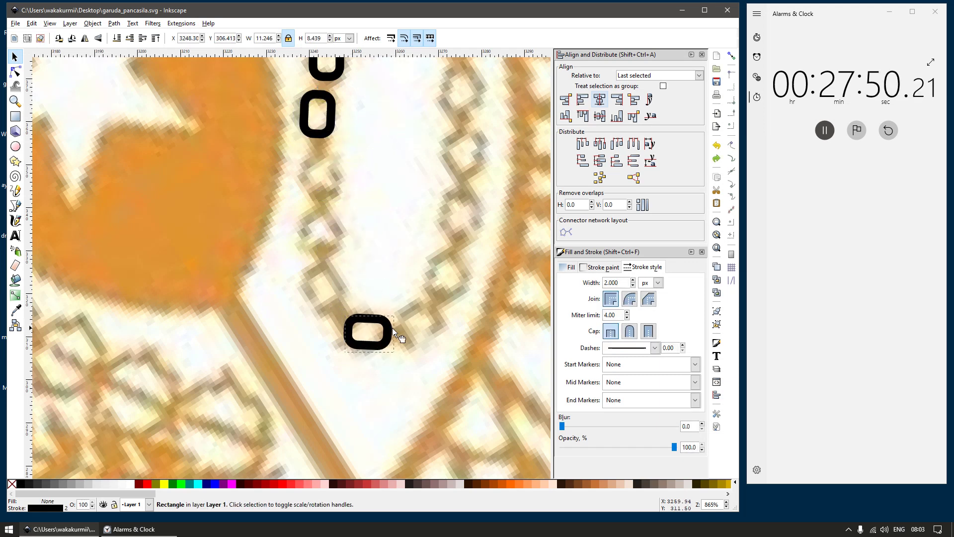
Step: Duplicate and tilt links to fill the gap between the third link and the bottom link along the side nearest the star
drag(330, 126, 333, 191)
click(326, 300)
key(ctrl+d)
key(bracketright)
key(bracketright)
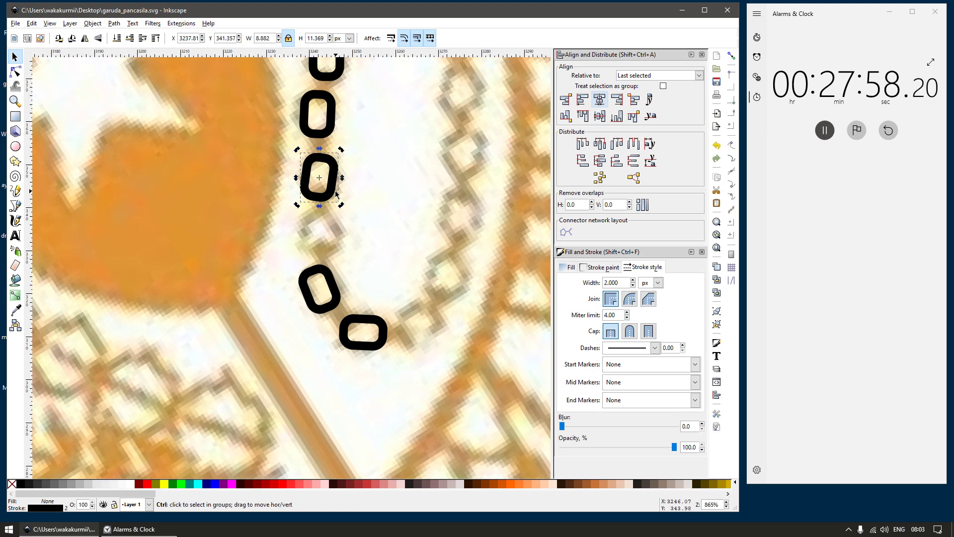
scroll(320, 195, up, 1)
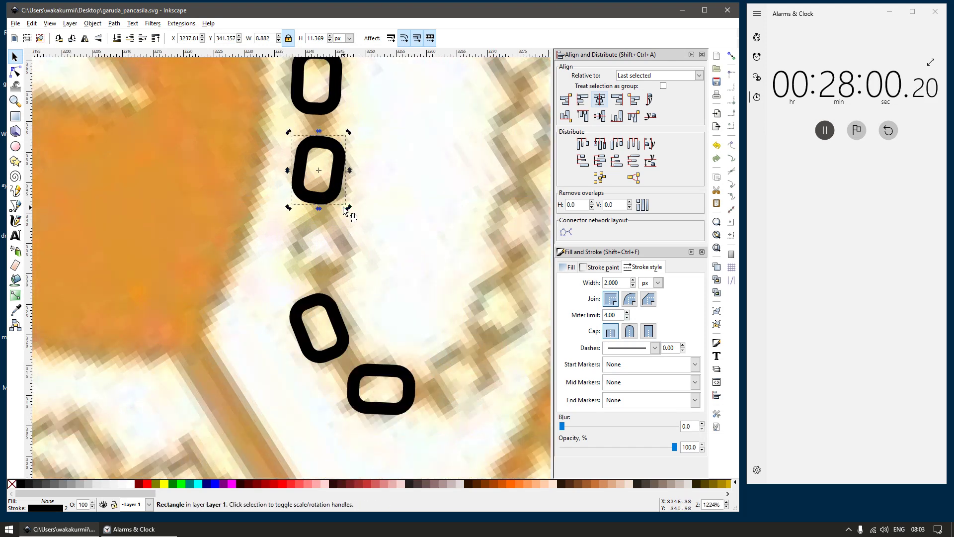
click(355, 210)
ctrl+click(328, 197)
drag(351, 210, 325, 263)
key(ctrl+d)
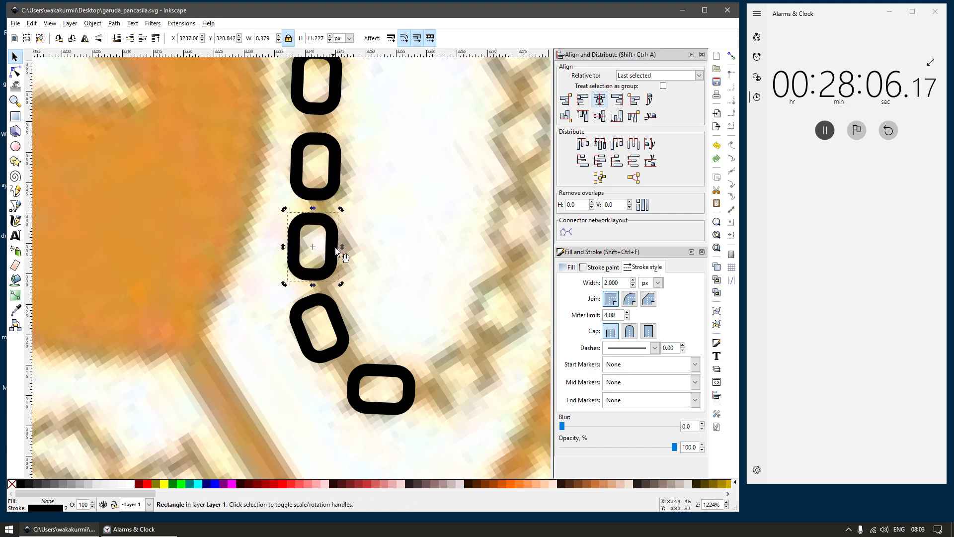
Step: Draw a horizontal rounded rectangle about 12.5 by 8 px as the link at the top of the chain
scroll(335, 247, down, 3)
click(345, 242)
ctrl+scroll(367, 106, up, 2)
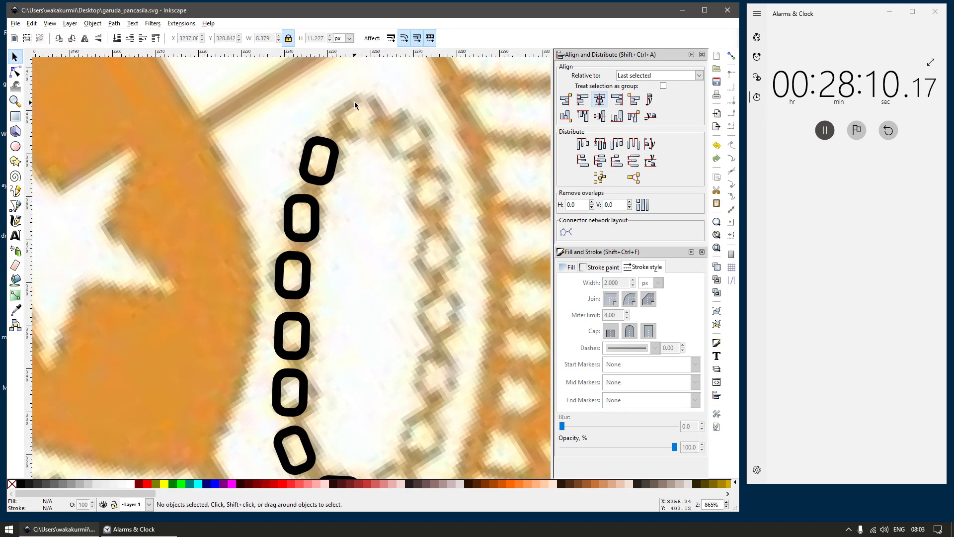
key(r)
drag(343, 101, 388, 129)
key(s)
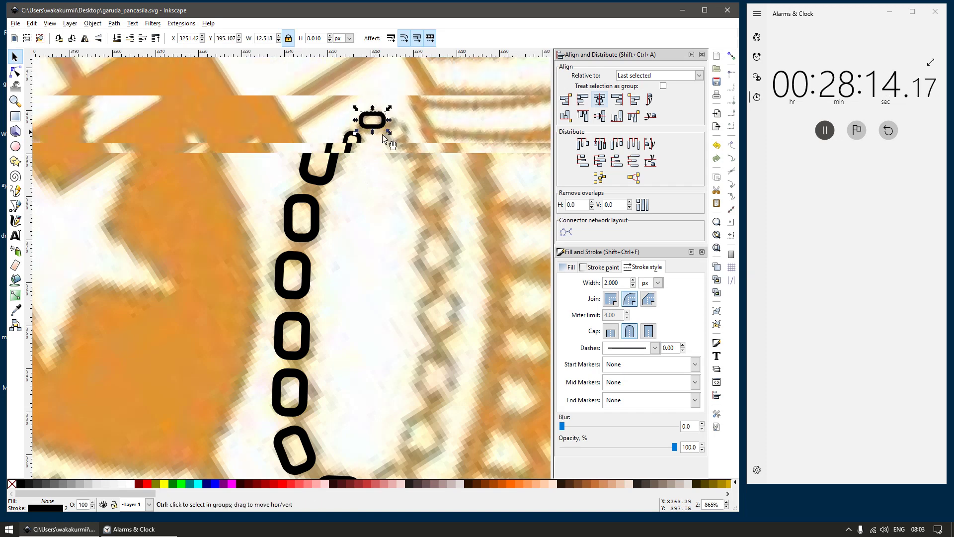
key(minus)
key(minus)
key(Escape)
Step: Place a wide rounded rectangle, about 77.2 by 8 px, below the chain
mouse_move(382, 130)
mouse_down()
mouse_move(382, 363)
mouse_move(418, 348)
mouse_move(396, 293)
mouse_up()
scroll(371, 333, down, 2)
key(minus)
key(minus)
scroll(396, 292, down, 1)
click(376, 273)
scroll(375, 273, up, 1)
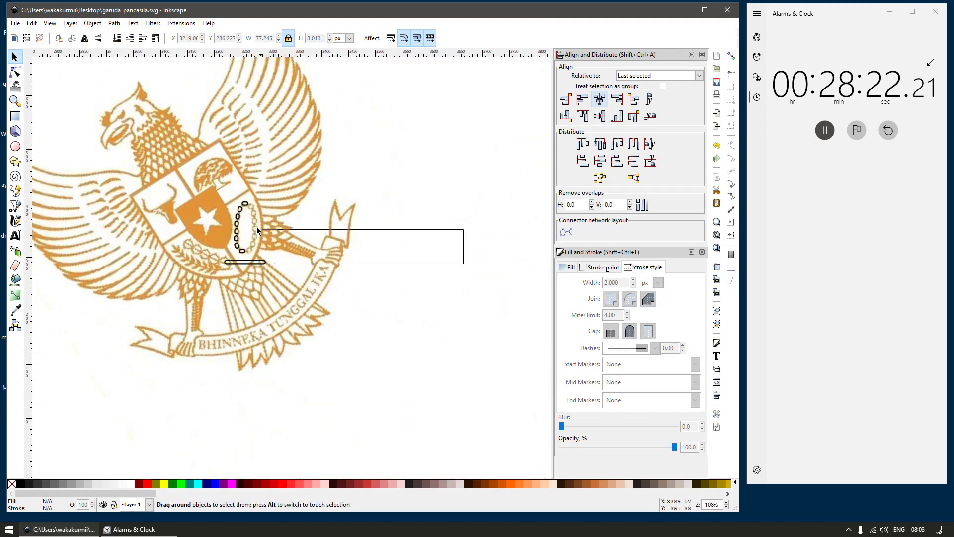
Step: Select the seven links below the top one and duplicate them for the opposite side of the chain
drag(258, 230, 228, 204)
scroll(237, 246, up, 2)
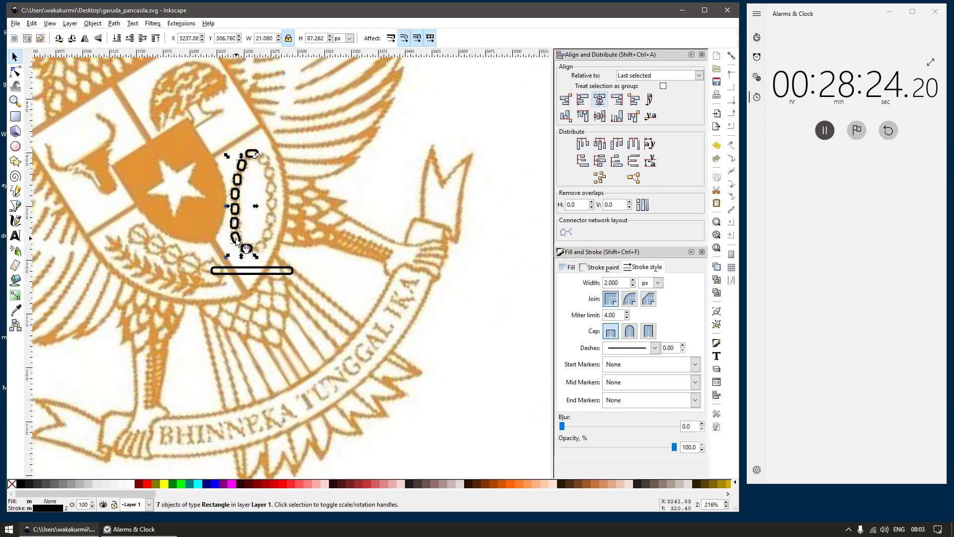
drag(236, 239, 360, 290)
key(ctrl+z)
key(ctrl+d)
scroll(266, 241, up, 1)
scroll(258, 258, up, 2)
Step: Position the duplicated links along the chain's outer side and tilt the lower ones to follow the reference curve
click(257, 257)
click(260, 241)
click(260, 241)
scroll(321, 313, up, 2)
click(372, 240)
drag(388, 216, 374, 216)
scroll(377, 229, up, 3)
click(385, 246)
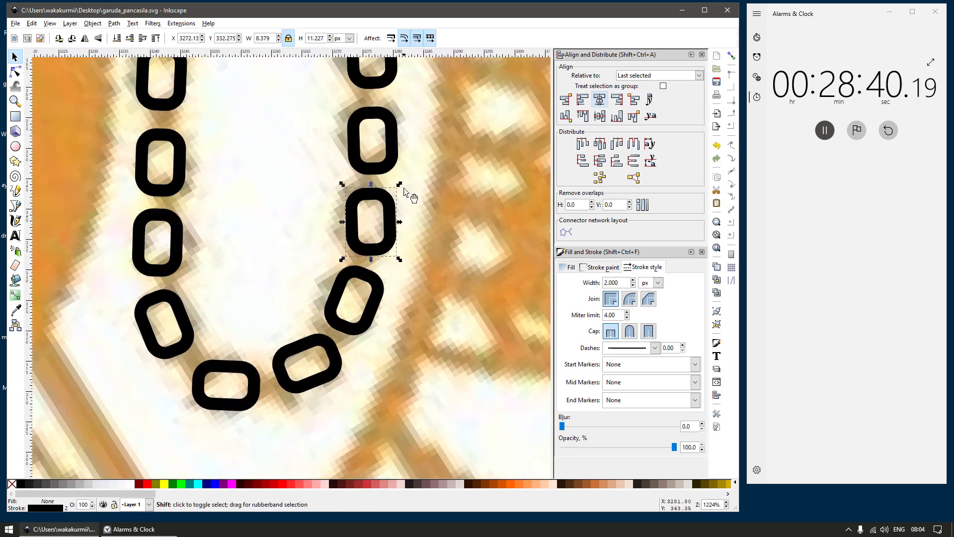
Step: Adjust the angles of the upper outer-side links one by one so they follow the reference up to the top link
scroll(385, 245, up, 2)
click(385, 246)
scroll(384, 245, up, 3)
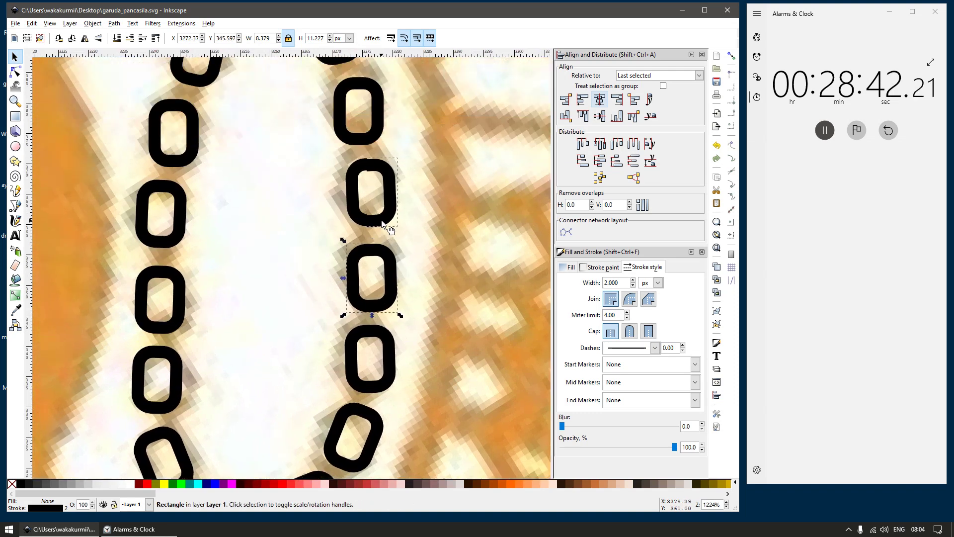
click(390, 220)
scroll(389, 220, up, 3)
click(384, 218)
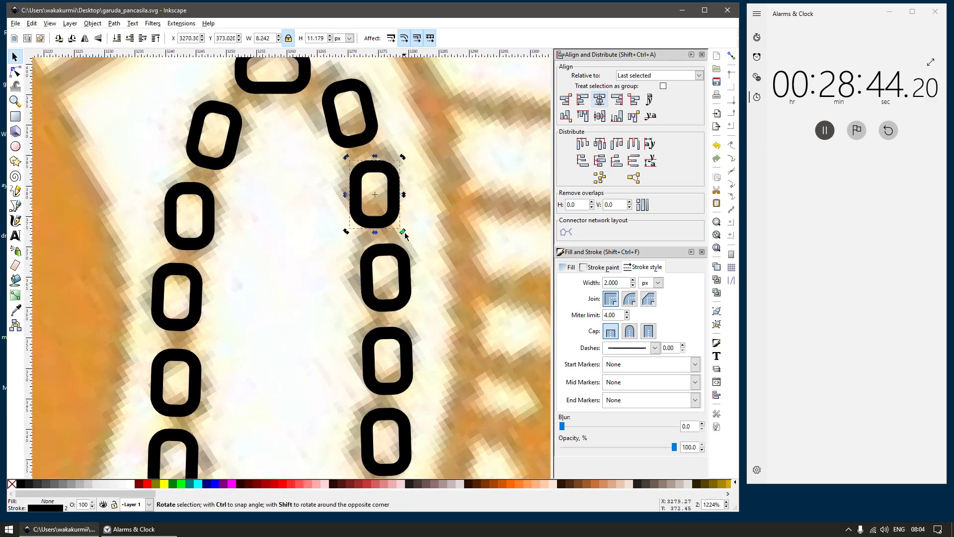
drag(411, 228, 412, 226)
click(358, 146)
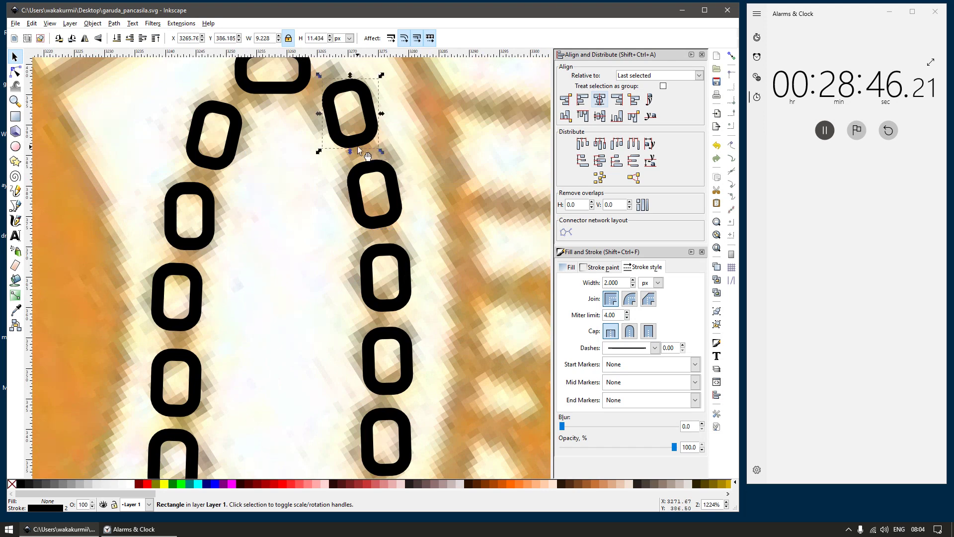
drag(383, 152, 392, 141)
Step: Delete the wide rounded rectangle below the chain
scroll(343, 171, down, 3)
key(Escape)
click(348, 356)
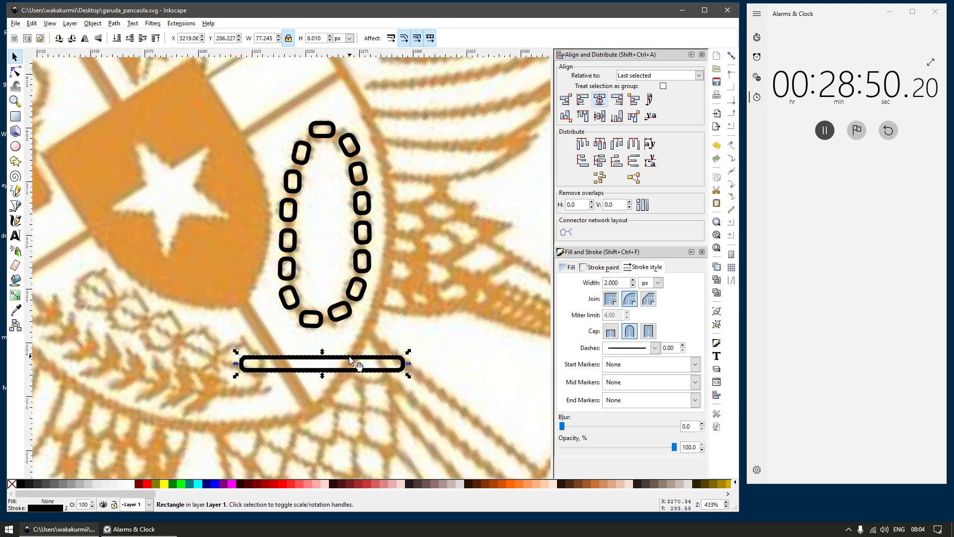
key(Delete)
Step: Draw an unfilled ellipse with a 2 px black outline, about 37.8 by 90.3 px, through the ring of links
key(e)
drag(287, 126, 368, 320)
key(s)
scroll(333, 331, up, 2)
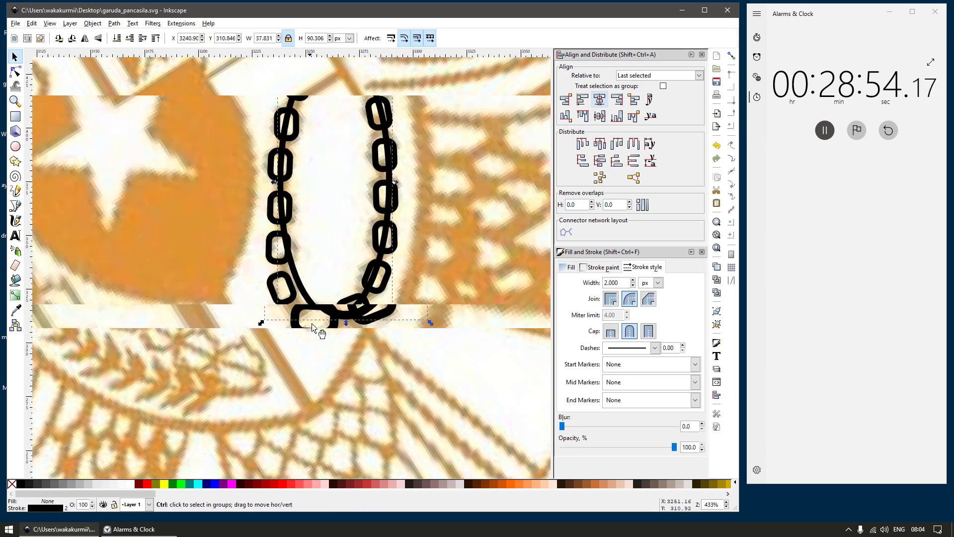
Step: Convert the ellipse to a path, then add and shift nodes so its lower half runs through the links
key(n)
click(346, 315)
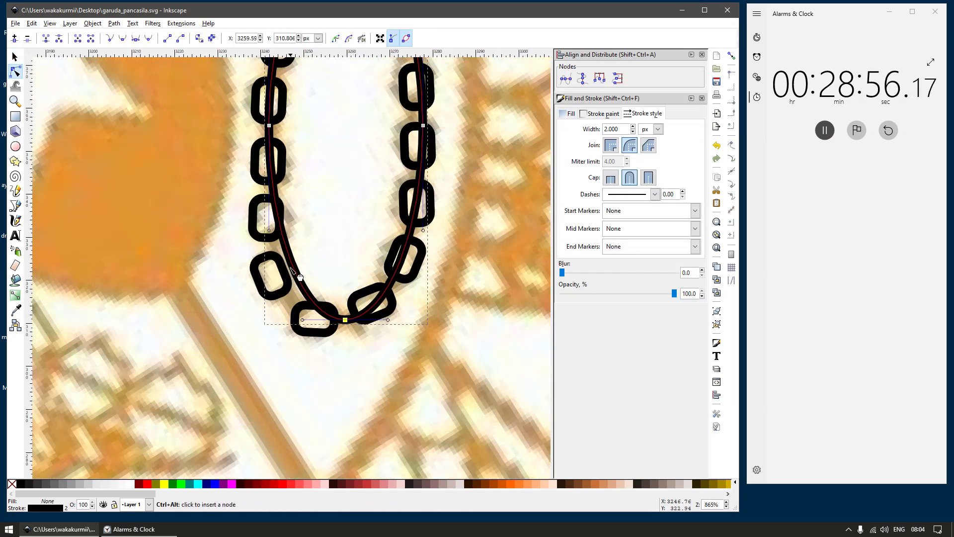
drag(293, 267, 272, 285)
key(ctrl+z)
key(s)
key(n)
scroll(378, 265, down, 1)
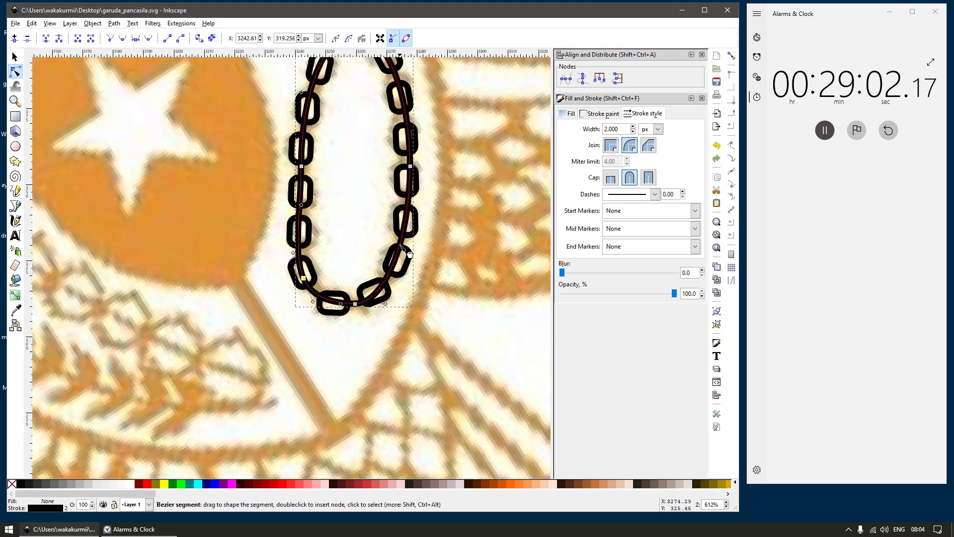
drag(411, 177, 408, 173)
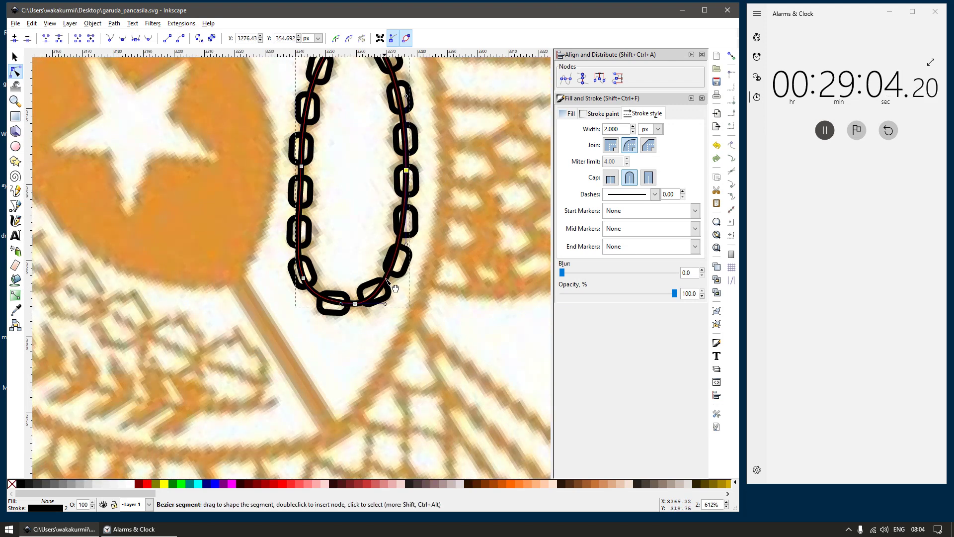
ctrl+alt+click(396, 269)
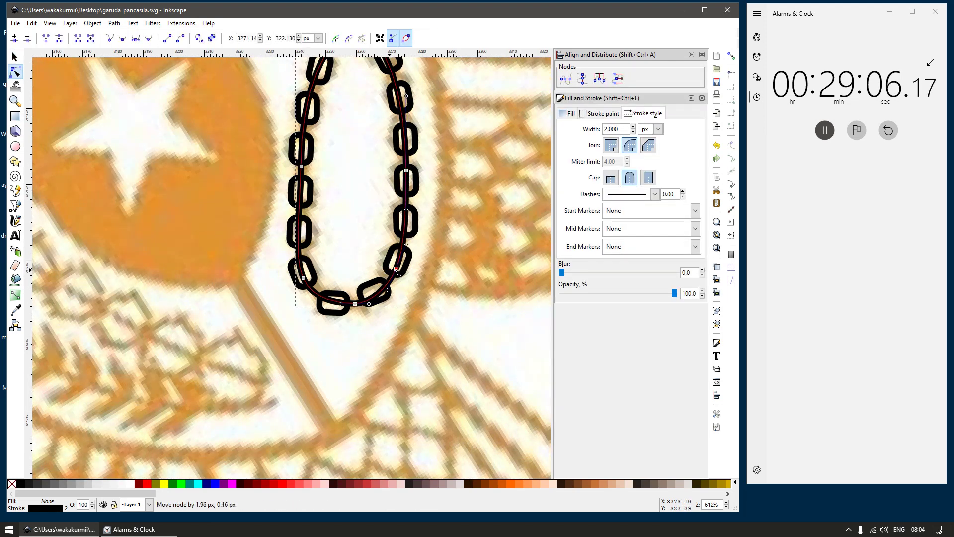
Step: Add a node near the path's upper outer link and shift it so the curve passes through the link centres
scroll(427, 285, up, 4)
scroll(427, 284, up, 2)
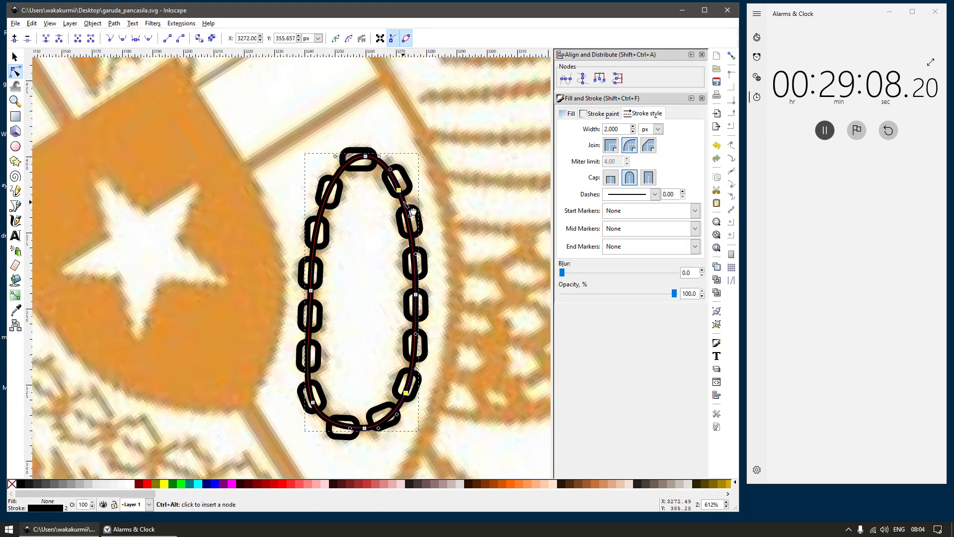
scroll(412, 212, up, 1)
key(ctrl+z)
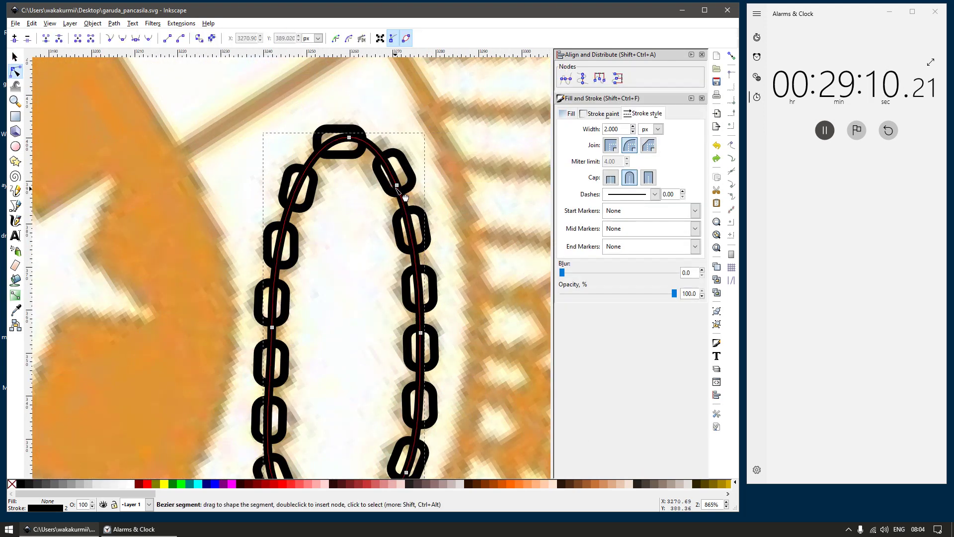
drag(396, 185, 401, 185)
scroll(313, 223, down, 4)
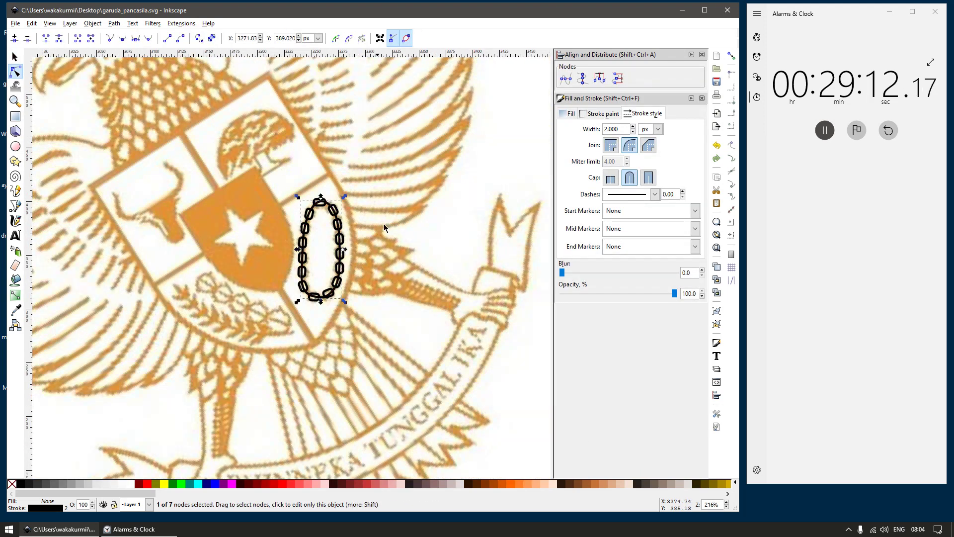
Step: Bring the 15 link rectangles in front of the connecting path and fill them with white
key(s)
drag(390, 244, 281, 233)
scroll(329, 236, down, 2)
drag(485, 184, 244, 293)
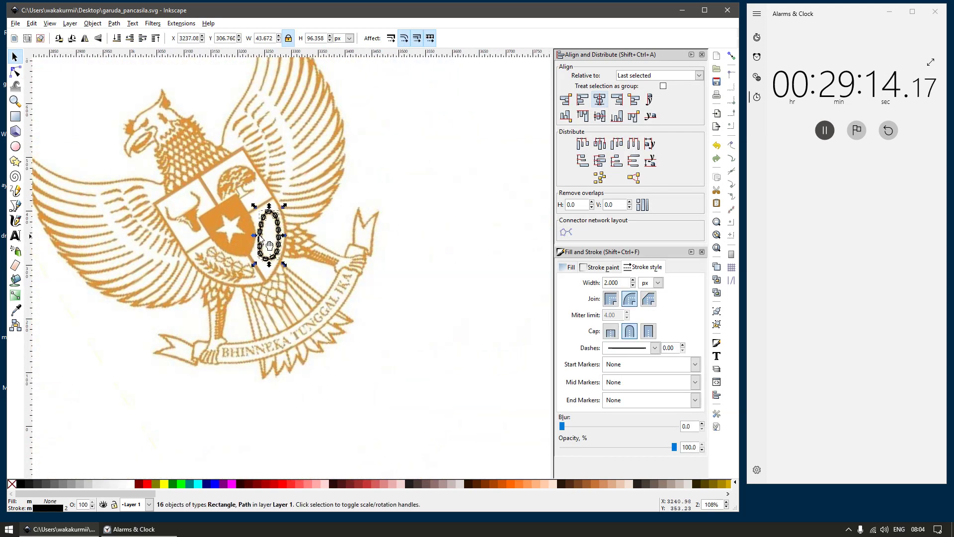
scroll(247, 227, up, 7)
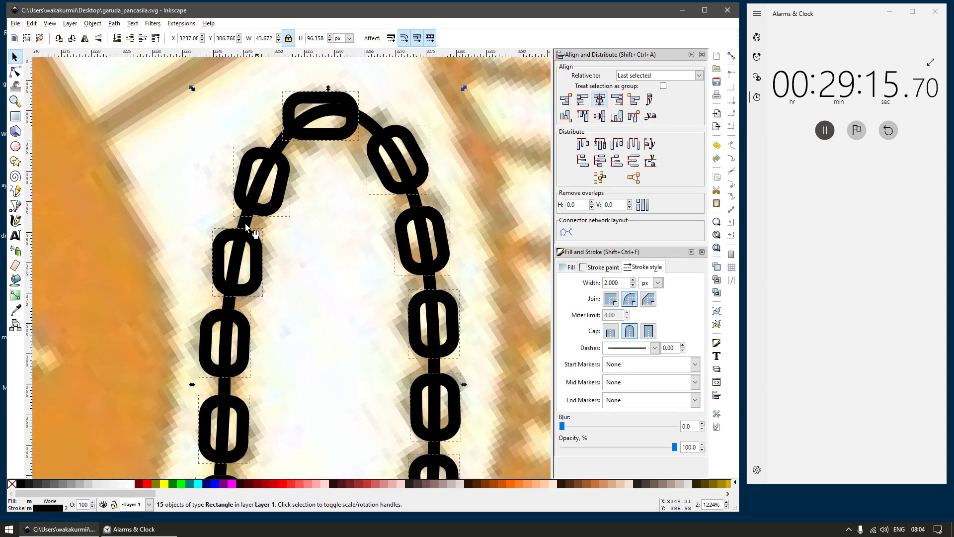
click(136, 482)
scroll(189, 383, down, 7)
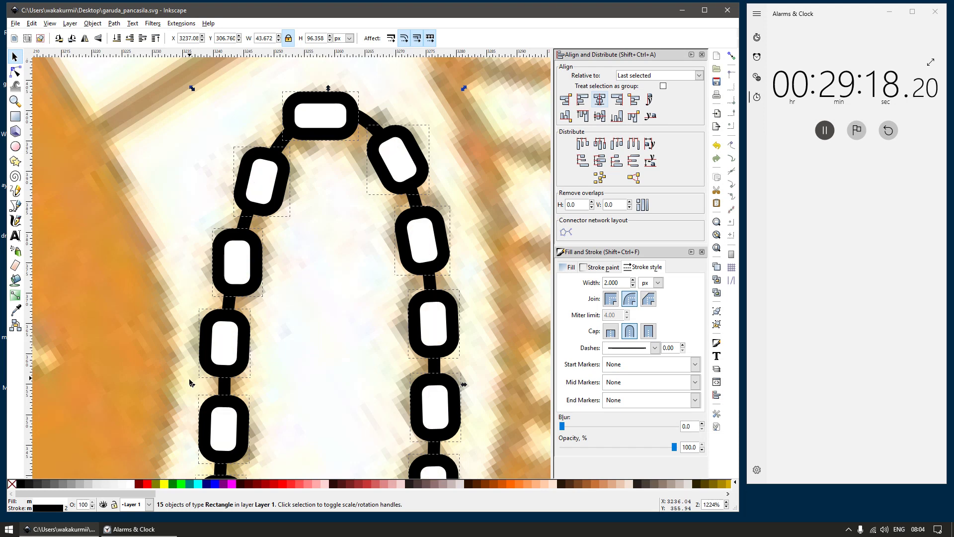
Step: Select the tilted reference image together with the chain and rotate both clockwise until the emblem stands upright
scroll(462, 264, down, 2)
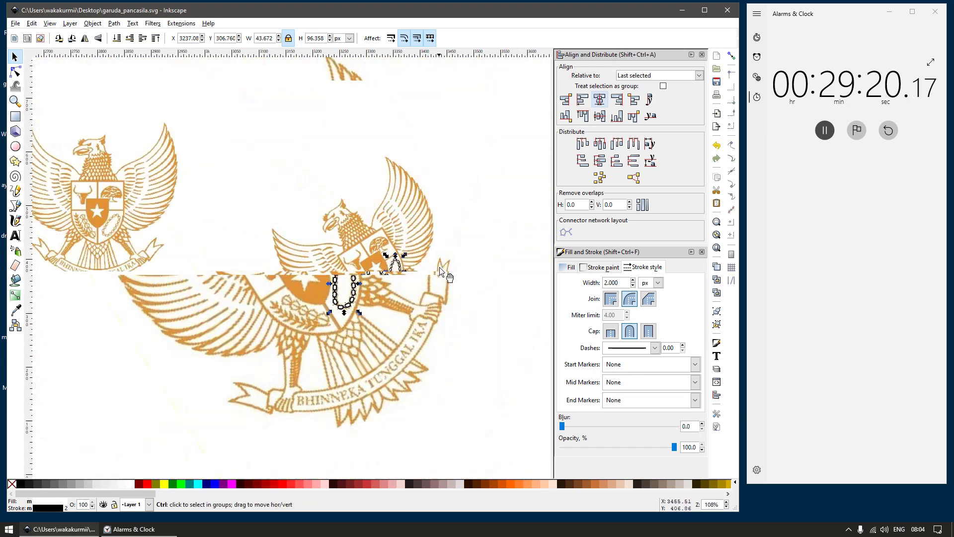
click(496, 360)
scroll(471, 356, down, 1)
drag(521, 391, 296, 170)
key(bracketright)
key(bracketright)
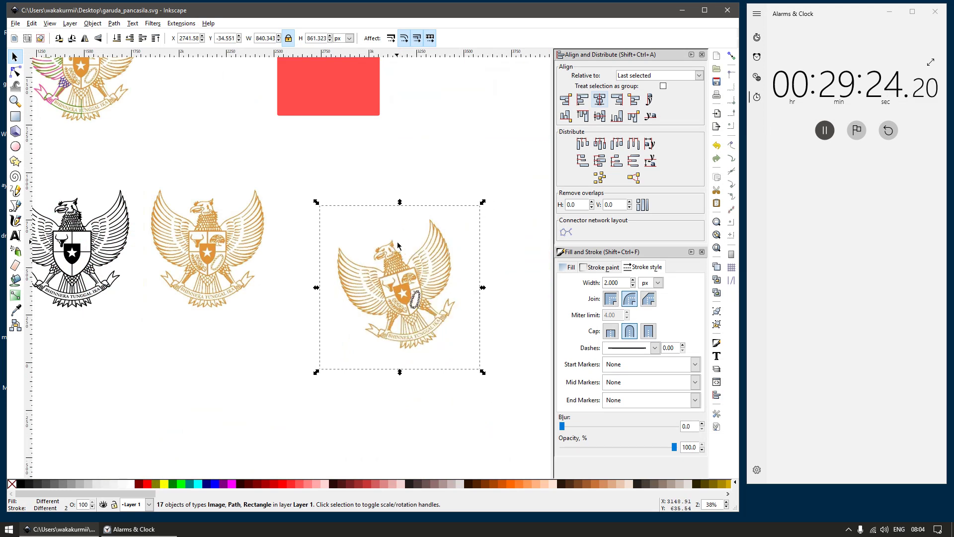
key(alt+bracketright)
key(alt+bracketright)
key(alt+bracketright)
key(alt+bracketright)
key(alt+bracketright)
key(alt+bracketright)
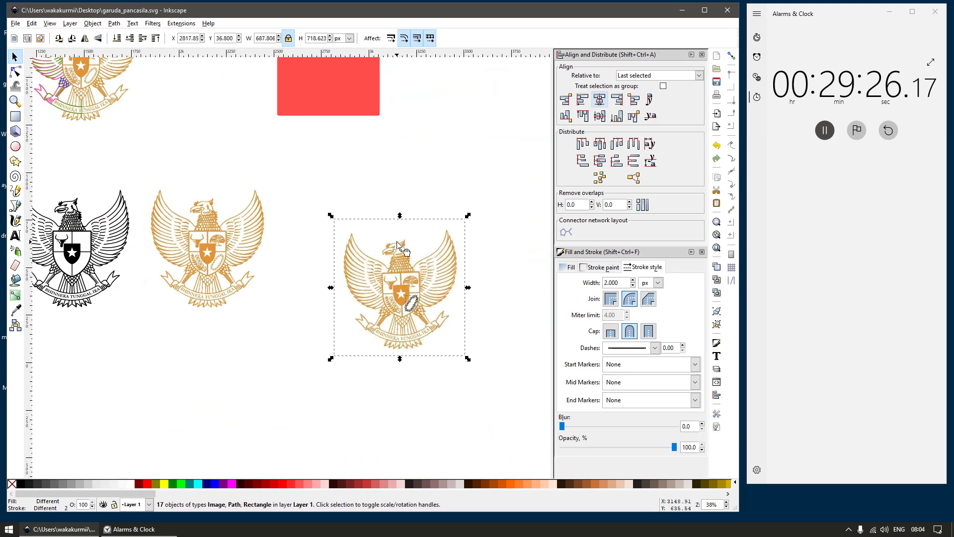
key(Escape)
click(398, 341)
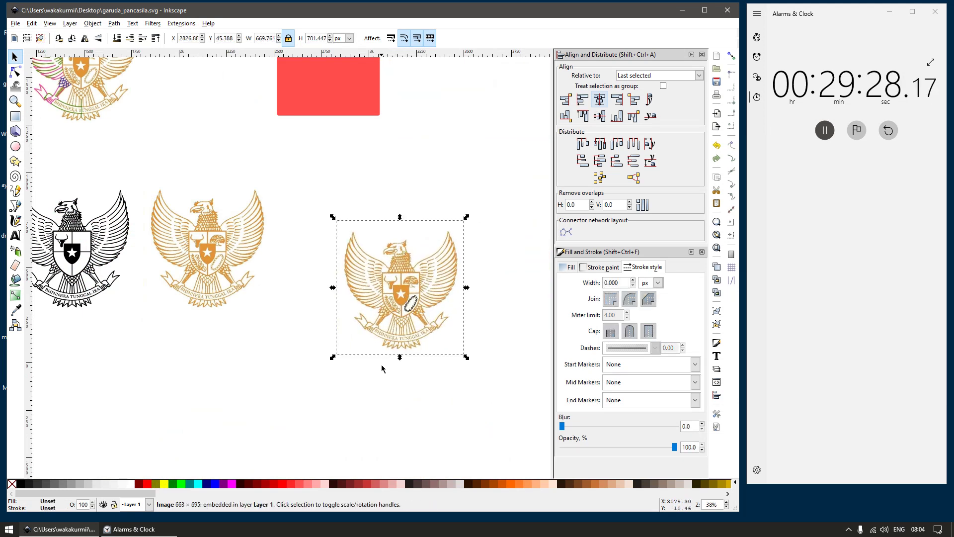
click(377, 388)
mouse_move(376, 389)
mouse_down()
mouse_move(436, 289)
mouse_move(241, 293)
mouse_up()
key(ctrl+z)
Step: Move the complete chain onto the chain symbol of the orange reference emblem next to the black tracing
click(351, 366)
drag(372, 319, 369, 264)
mouse_move(377, 376)
mouse_down()
mouse_move(454, 303)
mouse_move(463, 275)
mouse_up()
mouse_move(408, 307)
mouse_down()
mouse_move(240, 285)
mouse_move(216, 268)
mouse_up()
scroll(216, 268, up, 7)
drag(247, 297, 277, 297)
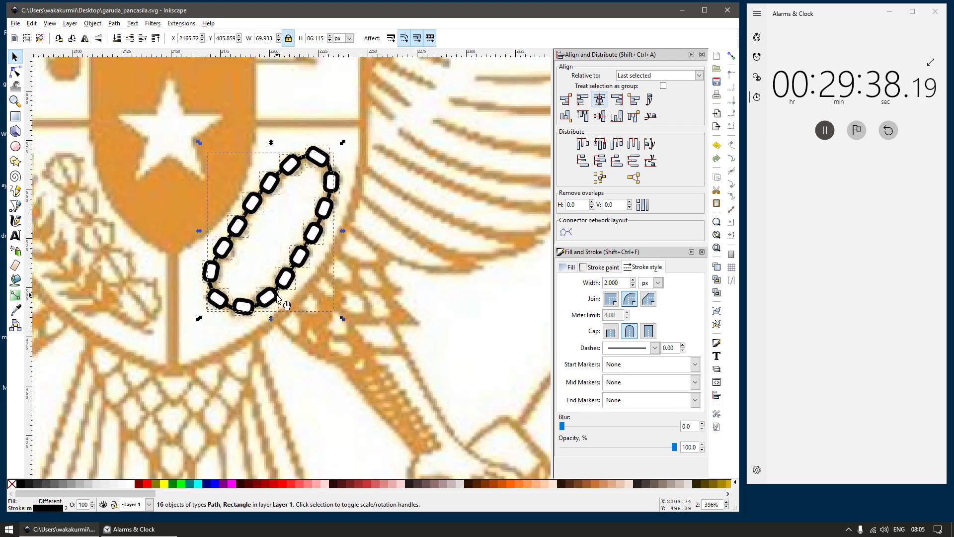
Step: Move the chain horizontally into the matching lower quadrant of the black emblem's shield and deselect it
ctrl+scroll(276, 298, down, 4)
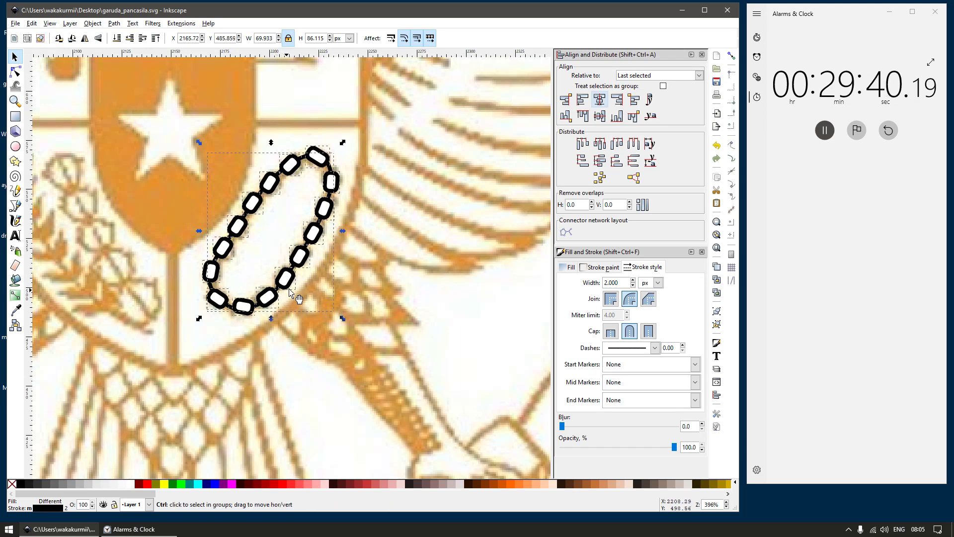
shift+scroll(431, 265, left, 5)
shift+scroll(432, 265, left, 2)
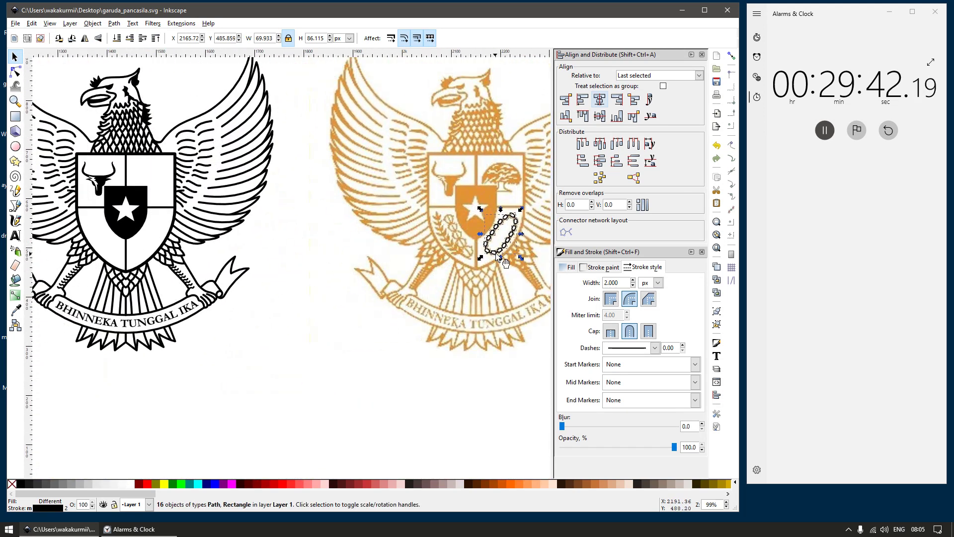
drag(507, 262, 160, 261)
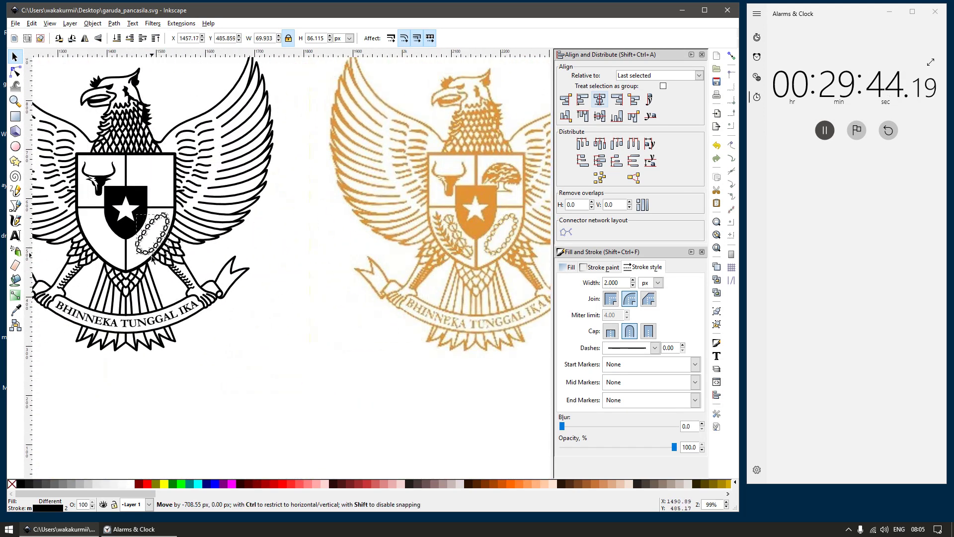
ctrl+scroll(348, 258, up, 2)
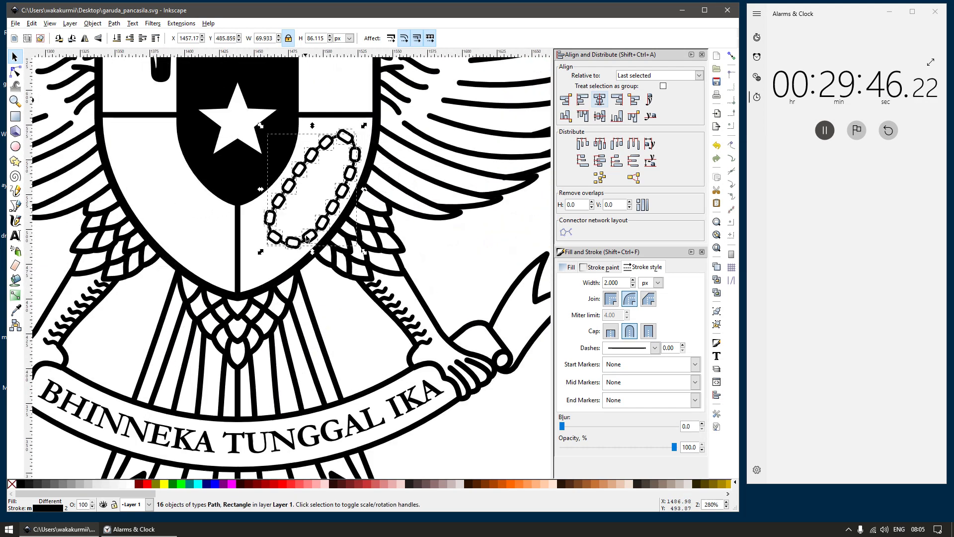
drag(311, 239, 311, 239)
ctrl+scroll(277, 247, up, 1)
ctrl+scroll(276, 247, down, 4)
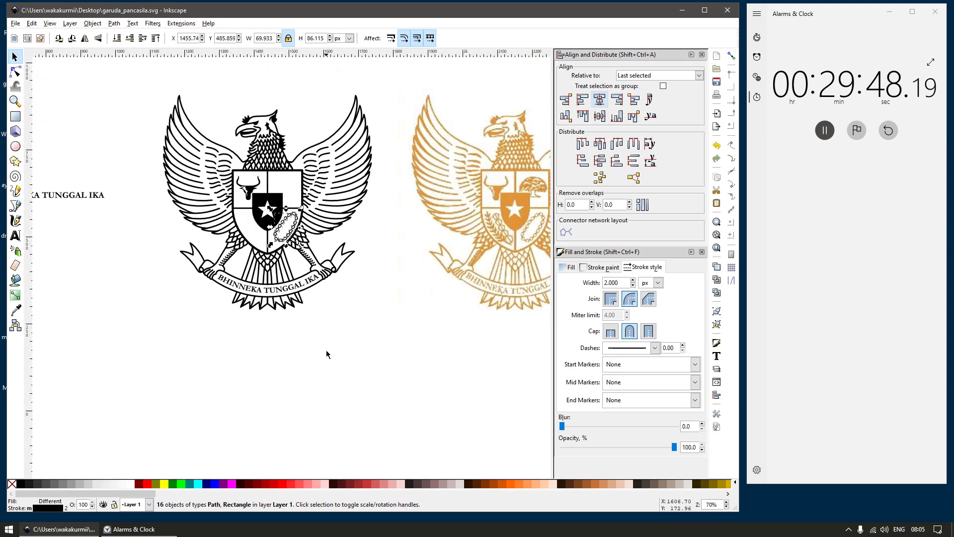
click(326, 349)
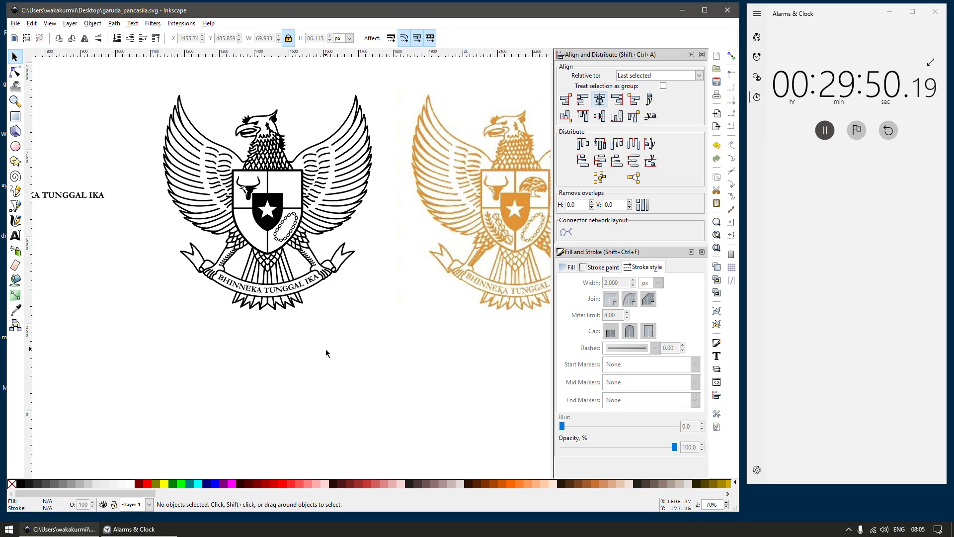
Step: Hide the docked dialogs to compare the traced emblem with the orange reference
key(F12)
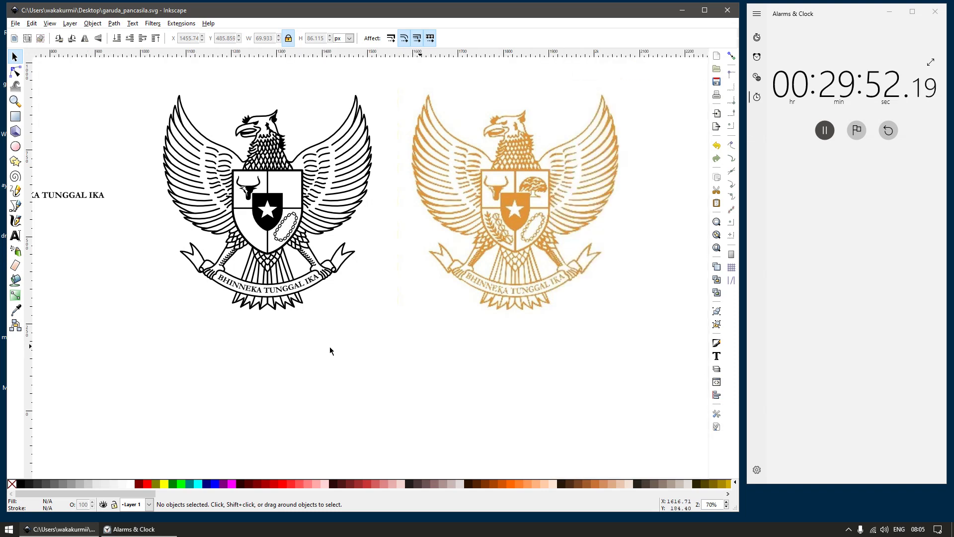
ctrl+scroll(243, 297, up, 3)
ctrl+scroll(222, 266, down, 3)
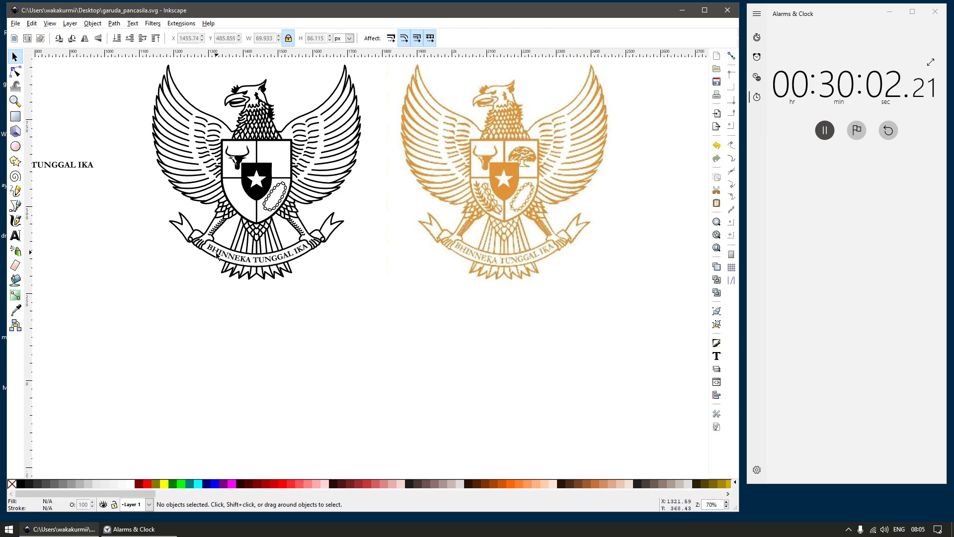
Step: Delete the leftover straight BHINNEKA TUNGGAL IKA text beside the traced emblem
scroll(290, 269, down, 2)
scroll(159, 256, left, 3)
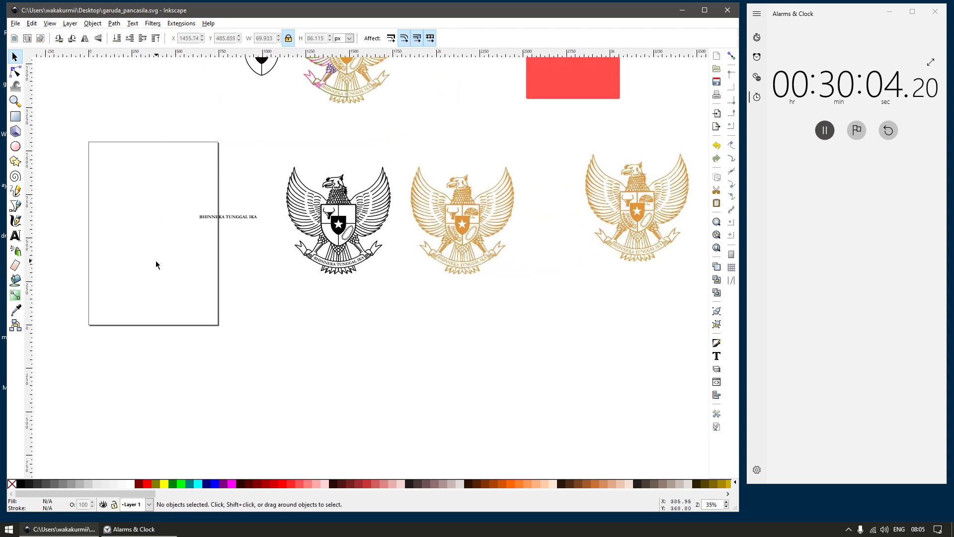
drag(155, 260, 275, 202)
key(Delete)
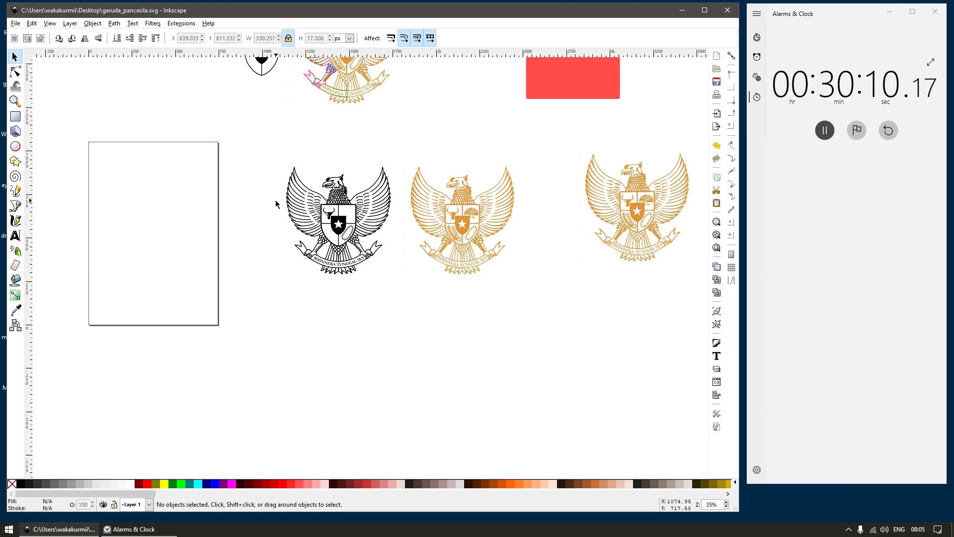
scroll(340, 248, up, 4)
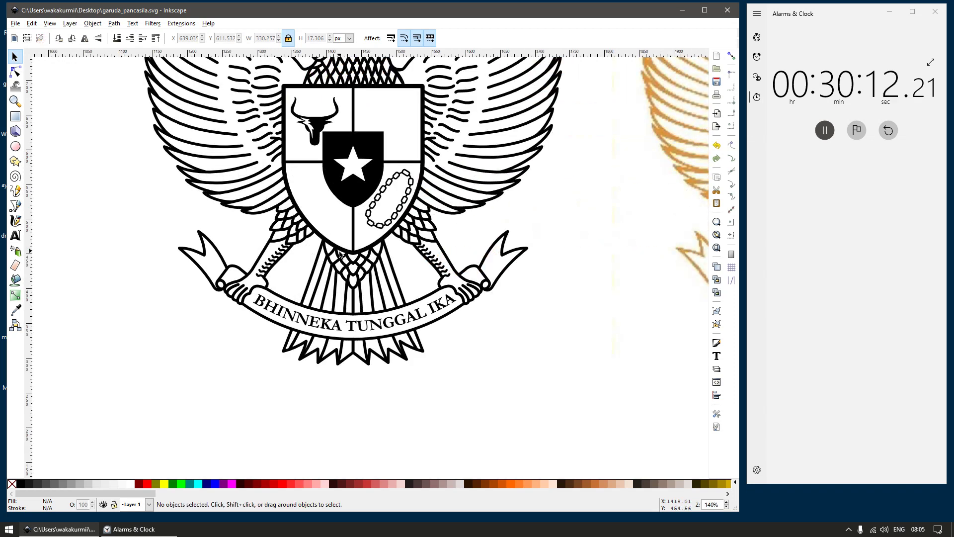